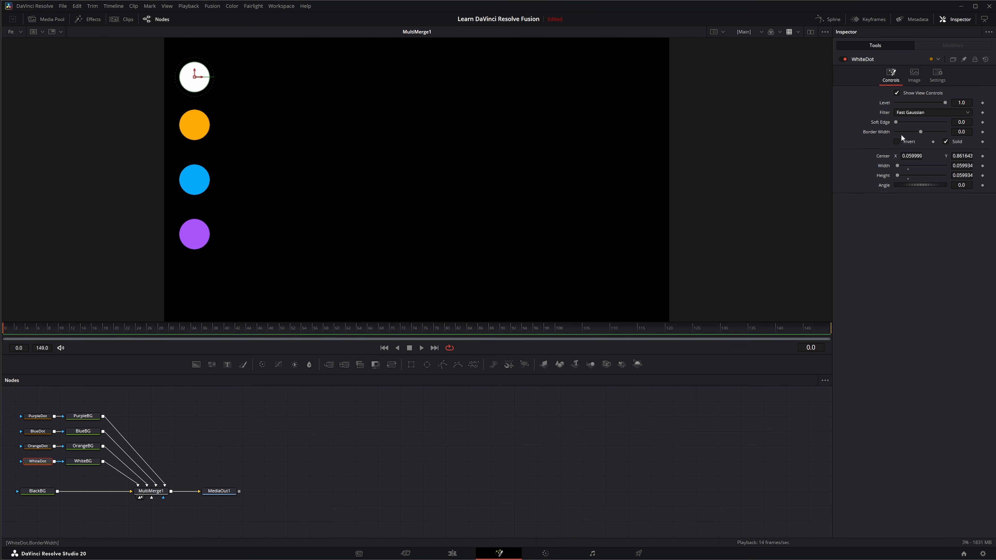
# Step: Keyframe WhiteDot's Center at frame 0 and move the dot horizontally to about X 0.92 at frame 149
pyautogui.click(983, 156)
pyautogui.click(434, 348)
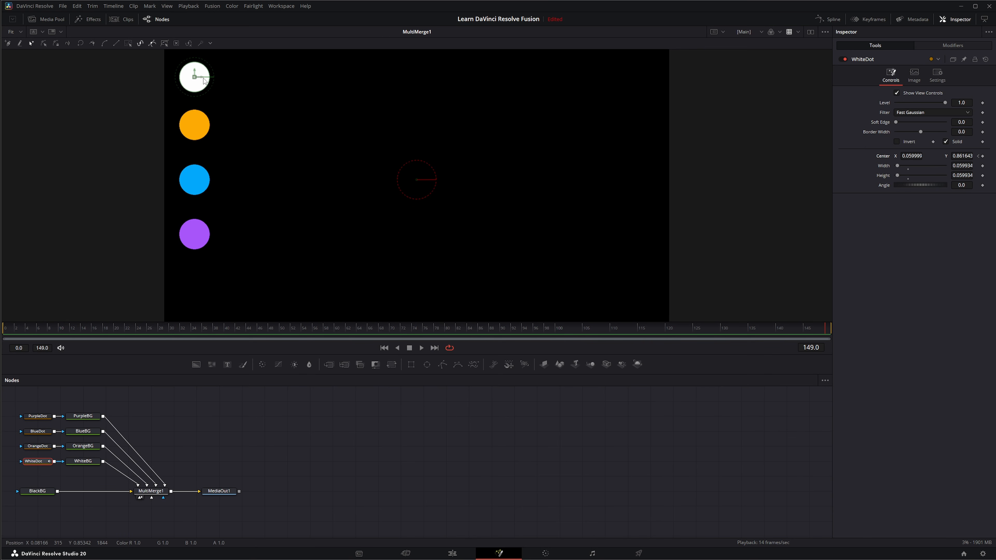
pyautogui.moveTo(203, 80); pyautogui.dragTo(639, 89)
pyautogui.click(449, 426)
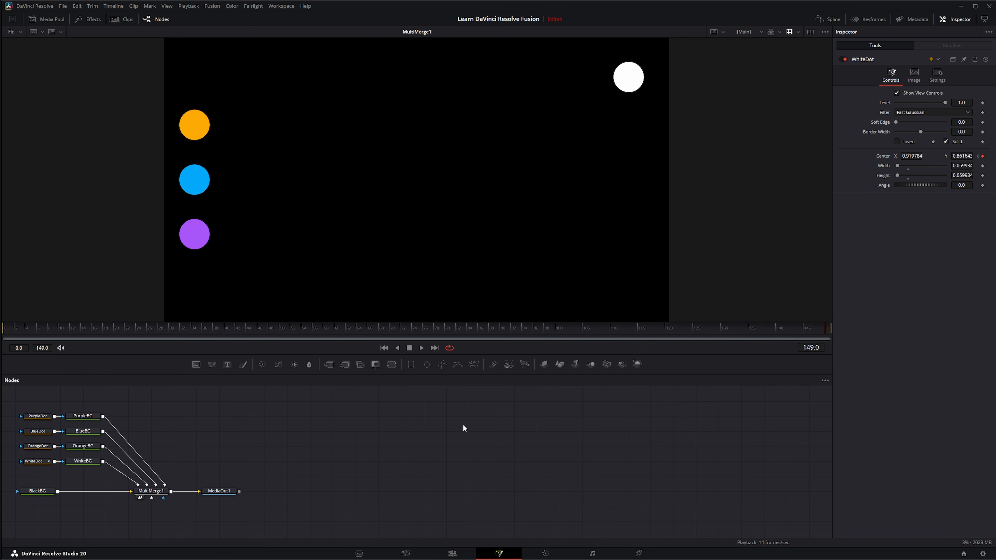
# Step: Open the Keyframes editor for WhiteDot and expand its track to reveal the Center path displacement
pyautogui.click(43, 463)
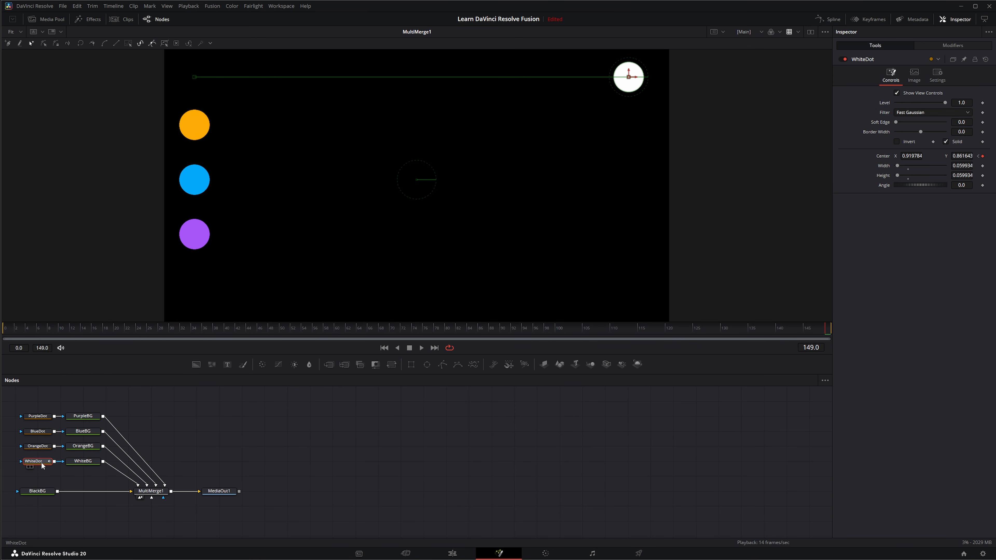
pyautogui.click(883, 19)
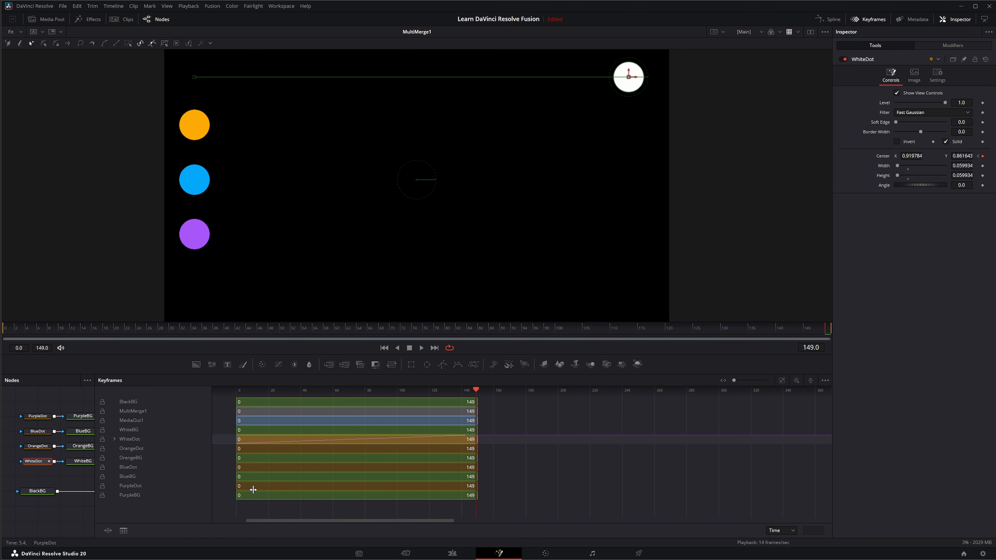
pyautogui.click(114, 439)
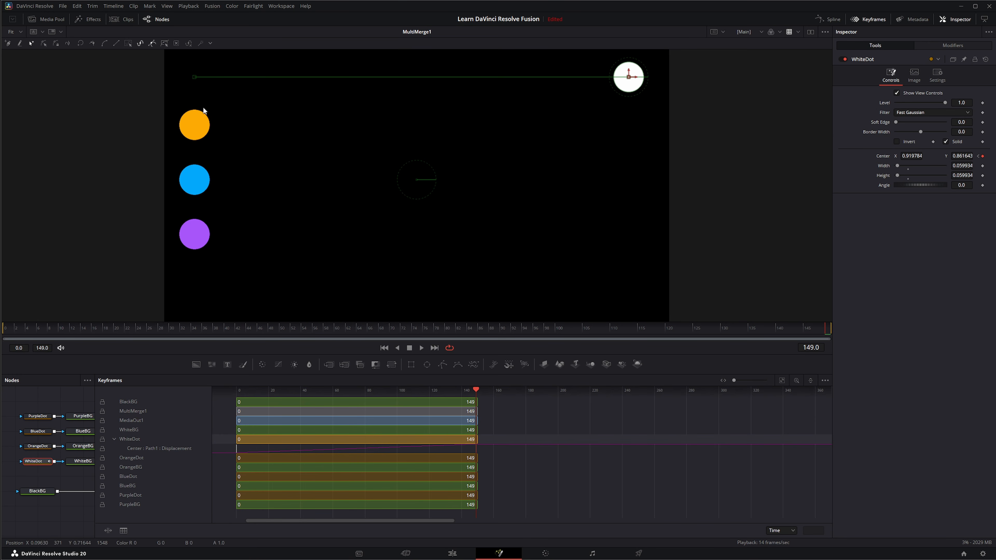
# Step: Inspect the start and end points of WhiteDot's motion path, scrubbing back to frame 135
pyautogui.moveTo(181, 71); pyautogui.dragTo(179, 71)
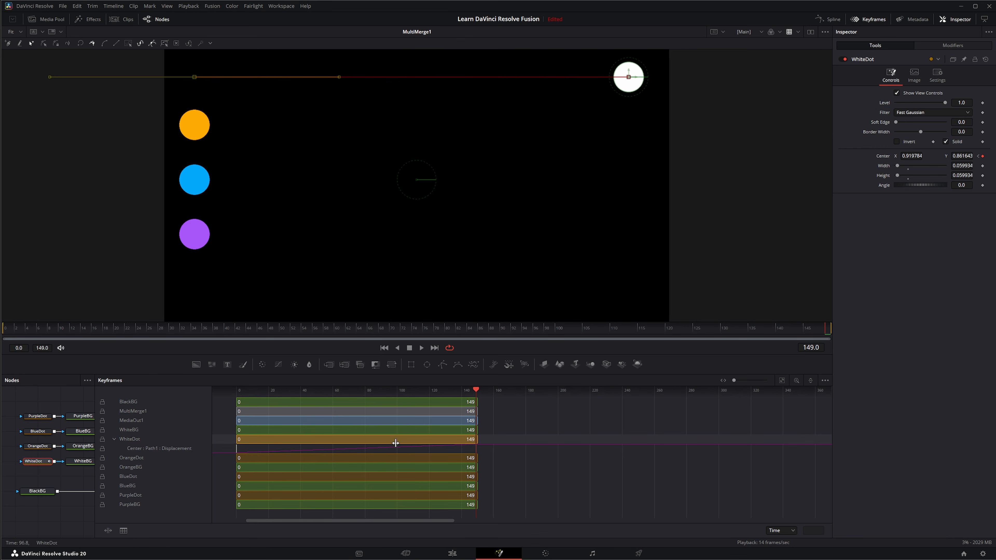
pyautogui.moveTo(475, 390); pyautogui.dragTo(454, 390)
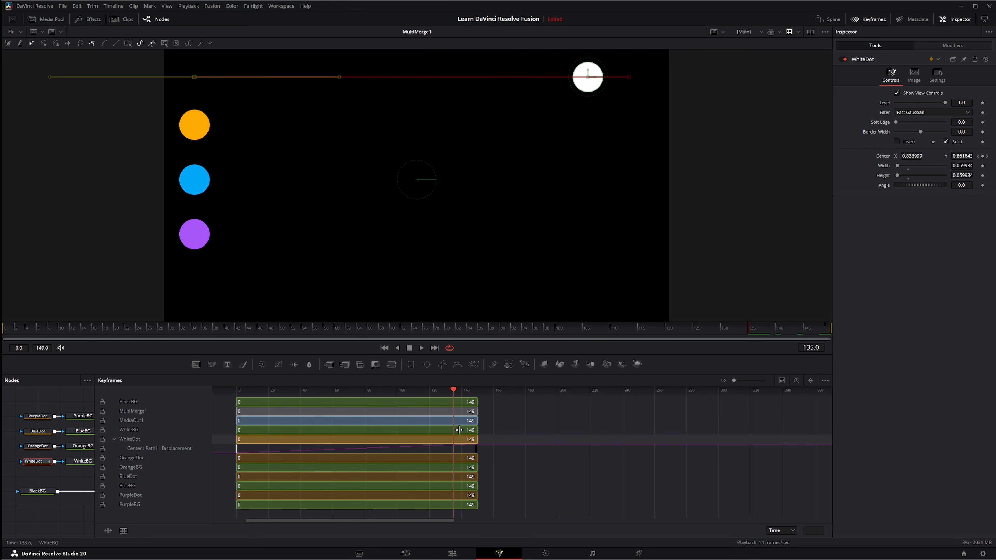
pyautogui.click(628, 77)
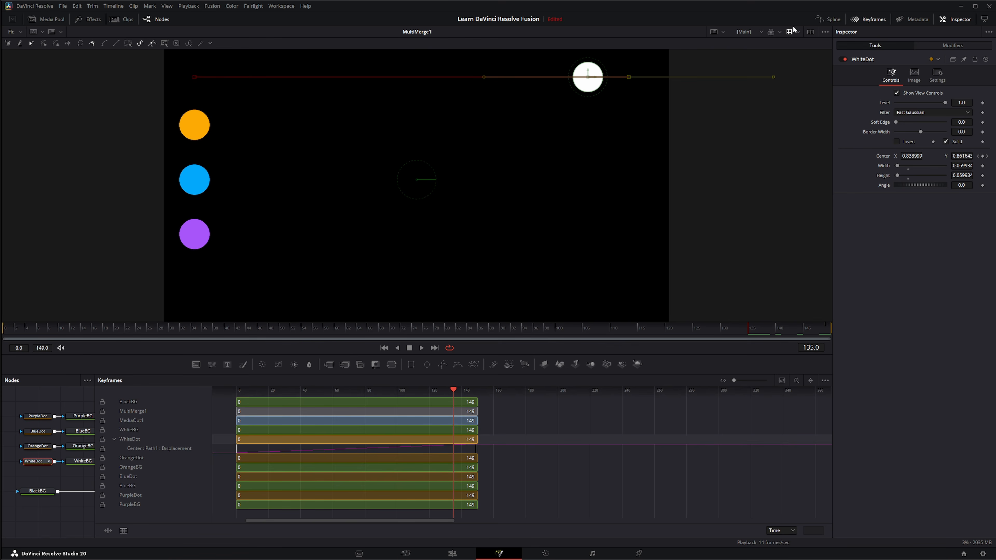
# Step: Display WhiteDot's Displacement curve in the Spline editor and fit the contents of both the Spline and Keyframes editors
pyautogui.click(830, 20)
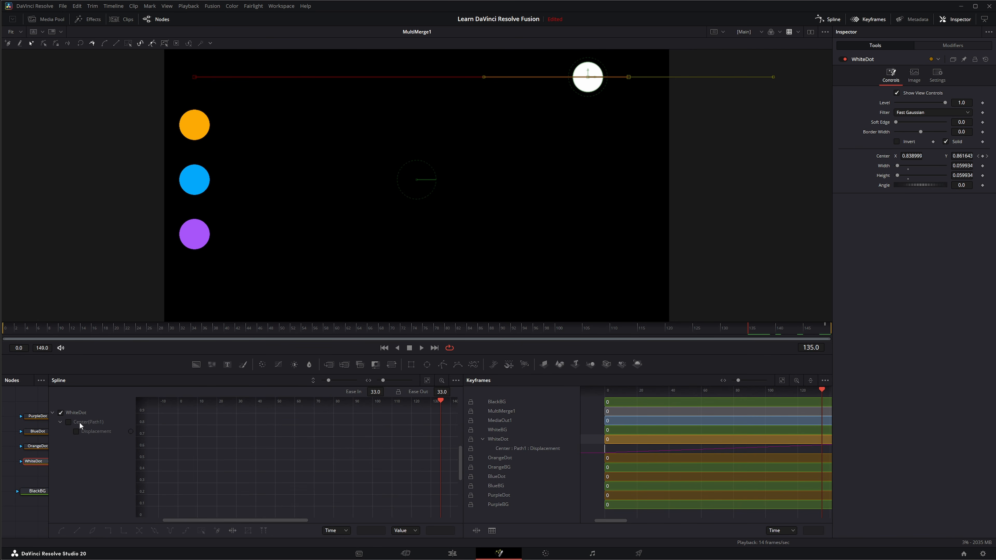
pyautogui.click(76, 431)
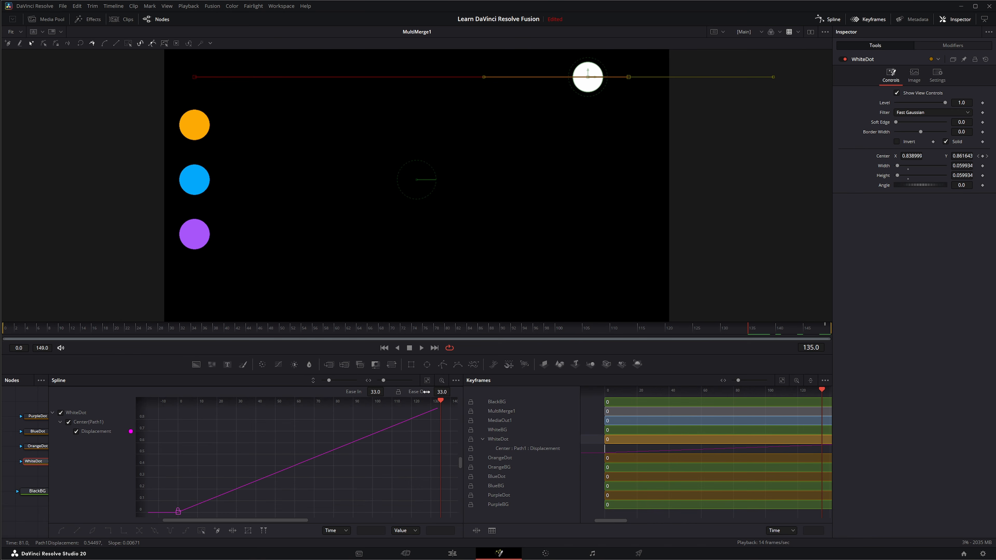
pyautogui.click(427, 380)
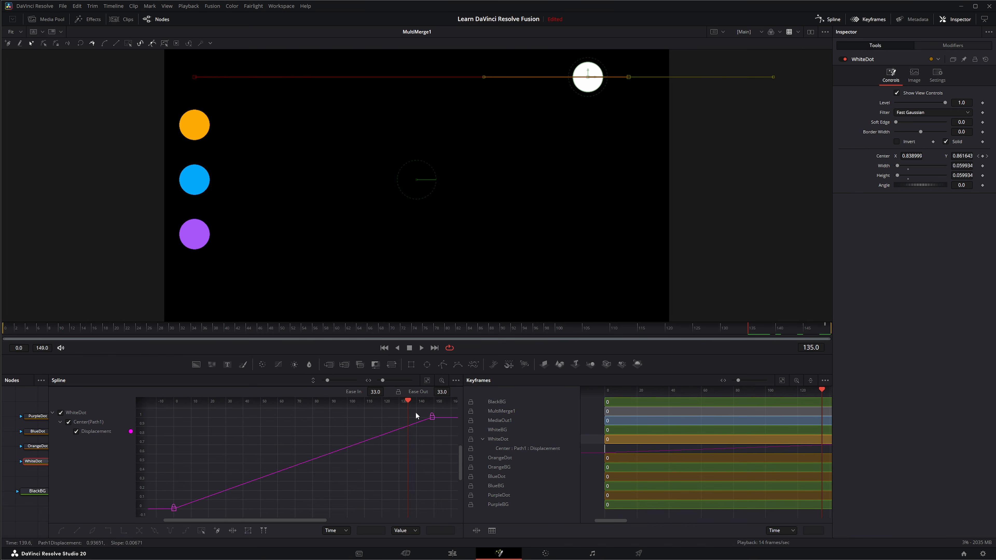
pyautogui.click(782, 380)
# Step: Select WhiteDot's first and last displacement keyframes in turn and go to the last frame
pyautogui.moveTo(167, 488); pyautogui.dragTo(185, 512)
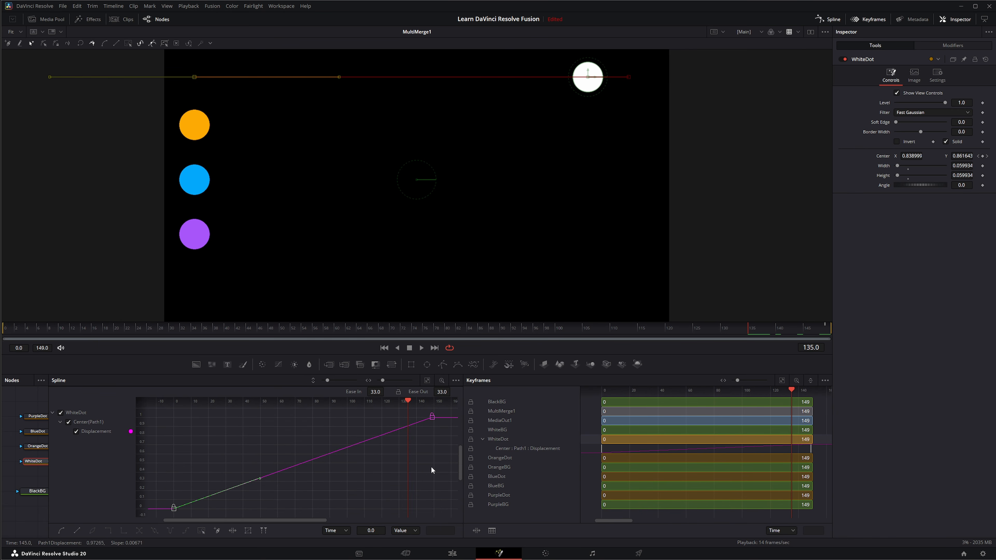
pyautogui.click(432, 417)
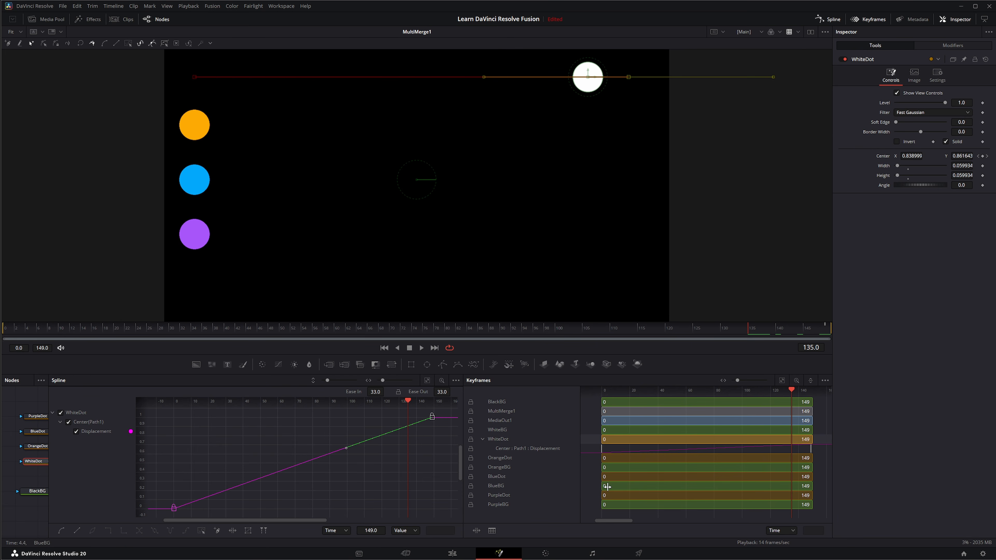
pyautogui.press('End')
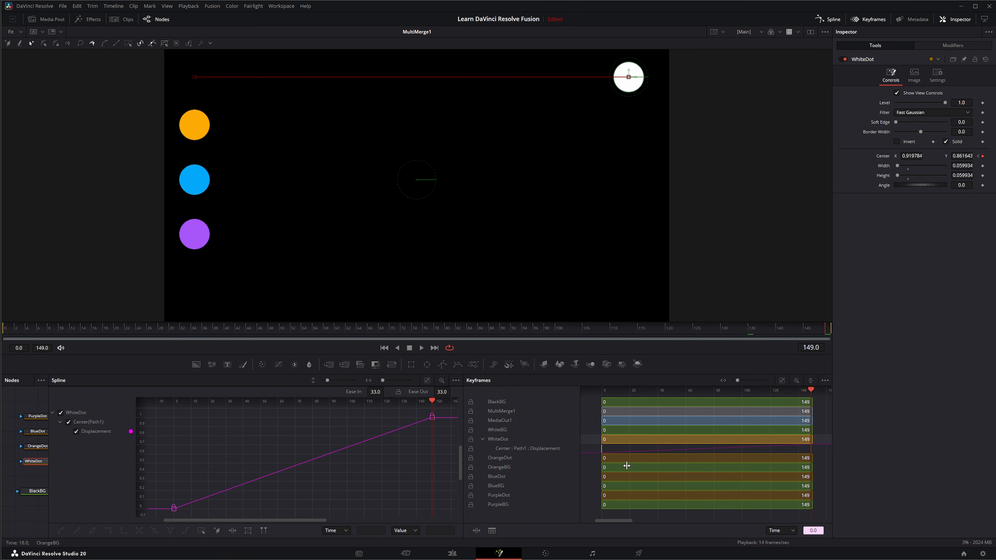
pyautogui.moveTo(603, 450)
pyautogui.mouseDown()
pyautogui.moveTo(665, 447)
pyautogui.moveTo(602, 449)
pyautogui.mouseUp()
# Step: Trim the OrangeDot and BlueDot segments to start at frames 28 and 25, and play the composition from the beginning
pyautogui.moveTo(602, 458); pyautogui.dragTo(637, 476)
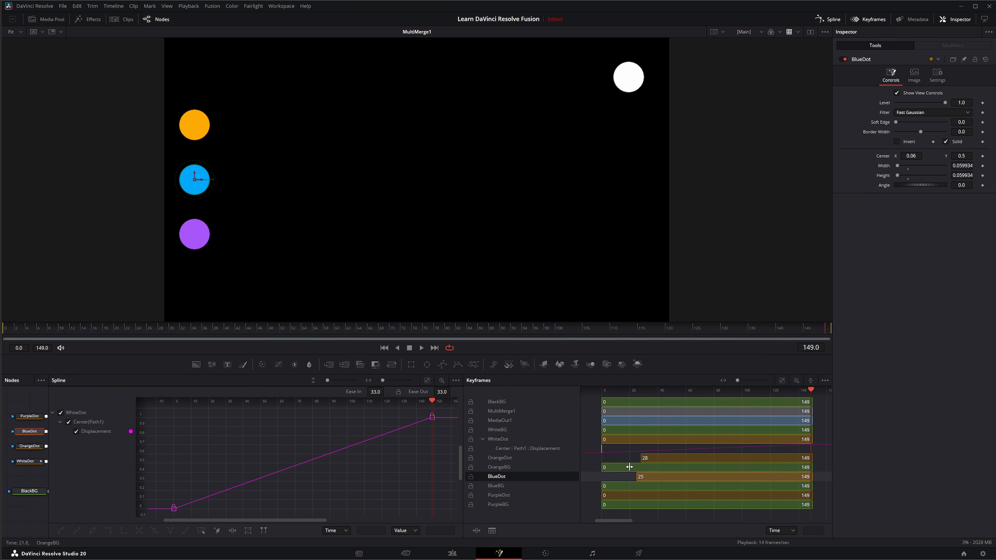
pyautogui.click(383, 348)
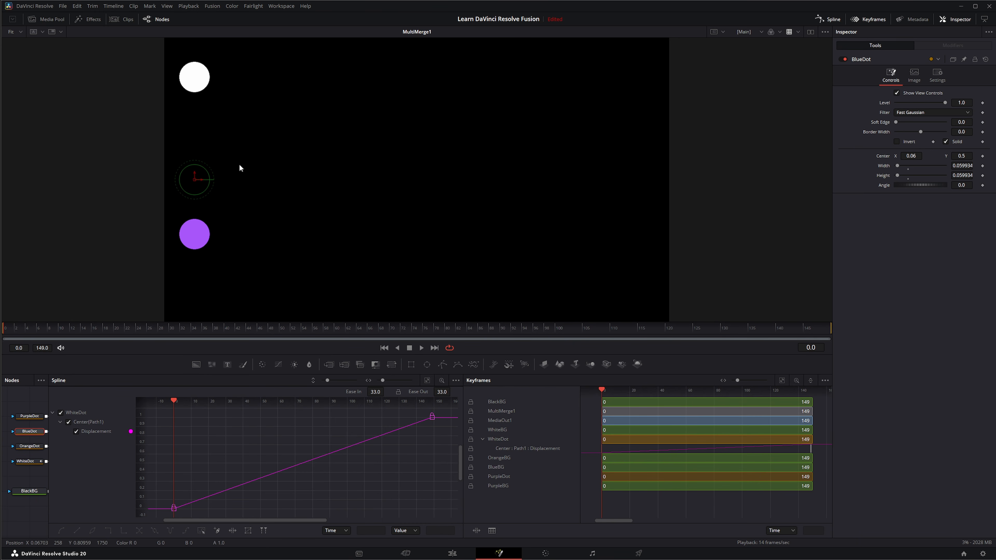
pyautogui.click(421, 348)
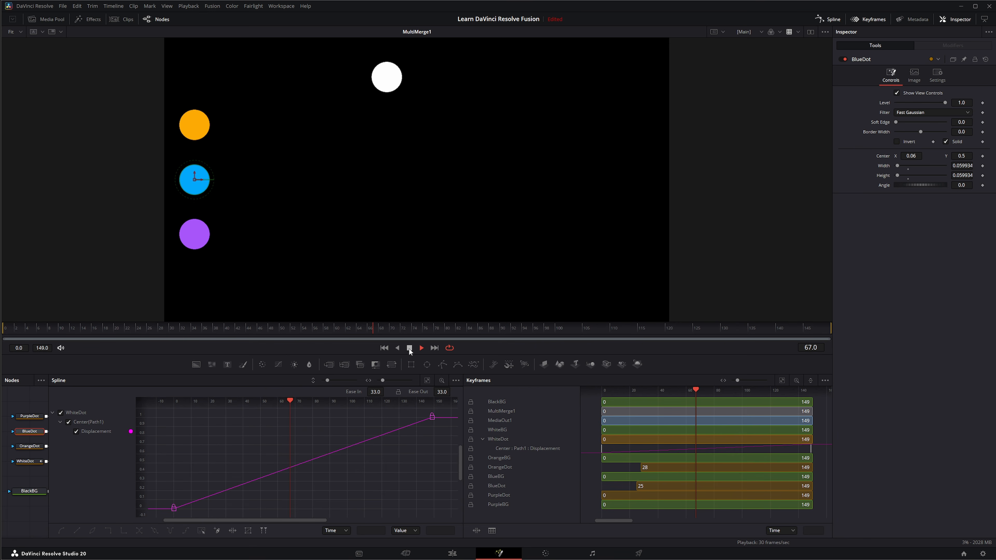
pyautogui.click(409, 348)
pyautogui.click(382, 348)
# Step: With the playhead at frame 23, try shifting WhiteDot's first displacement keyframe to frame 12, and undo the shift
pyautogui.moveTo(602, 391); pyautogui.dragTo(634, 393)
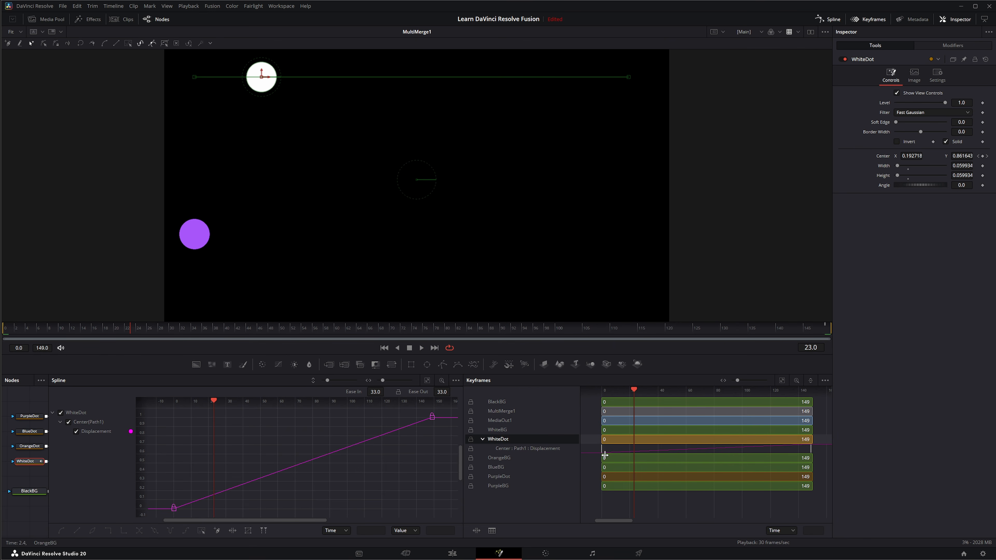
pyautogui.moveTo(602, 449); pyautogui.dragTo(619, 451)
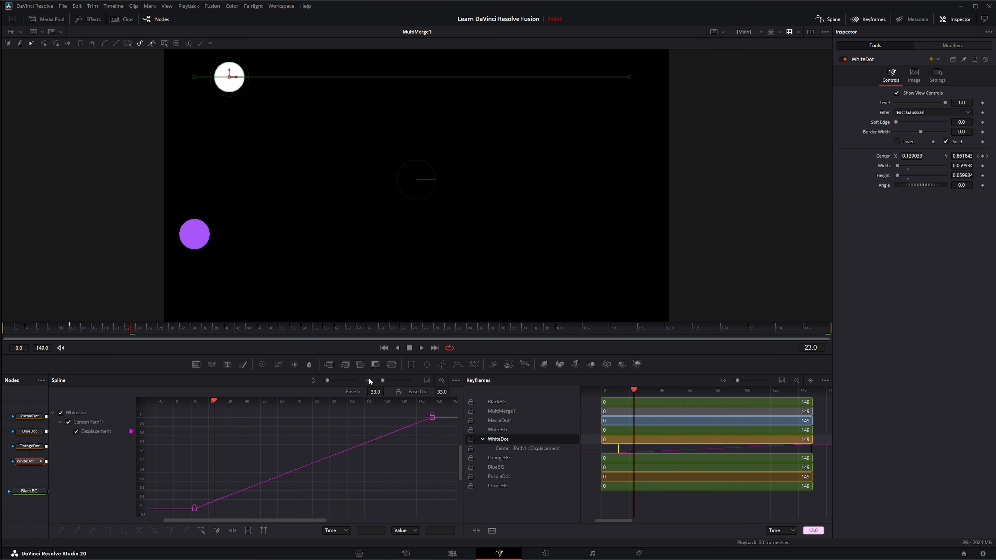
pyautogui.hotkey('ctrl', 'z')
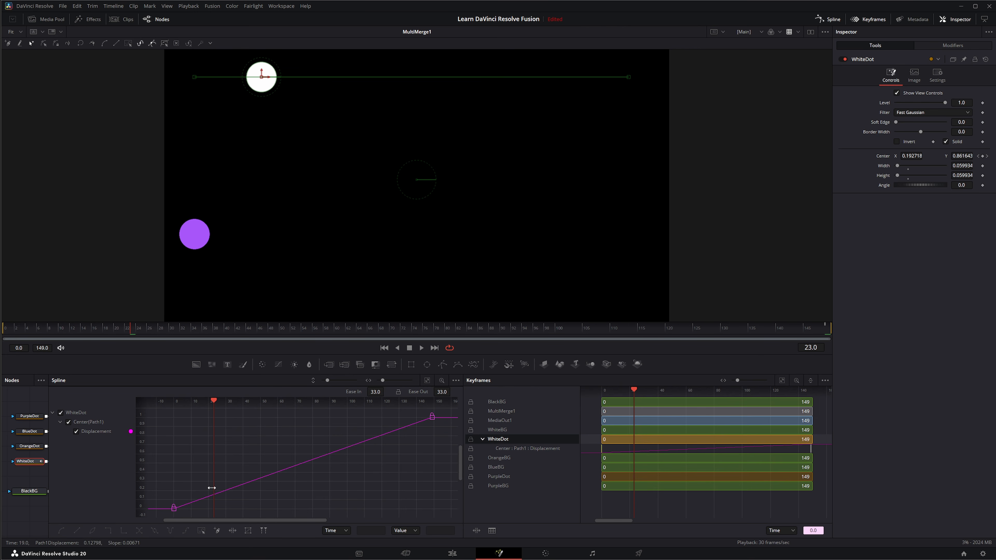
# Step: Flatten the first displacement keyframe's outgoing handle to ease WhiteDot's start, and scrub through the motion
pyautogui.click(173, 510)
pyautogui.moveTo(172, 511)
pyautogui.mouseDown()
pyautogui.moveTo(182, 512)
pyautogui.moveTo(173, 513)
pyautogui.mouseUp()
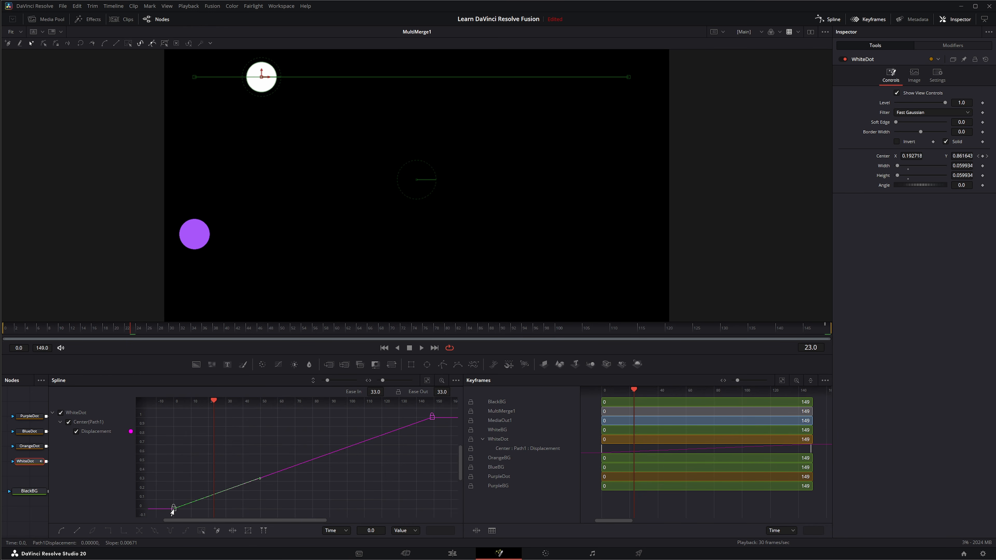
pyautogui.moveTo(259, 482); pyautogui.dragTo(265, 507)
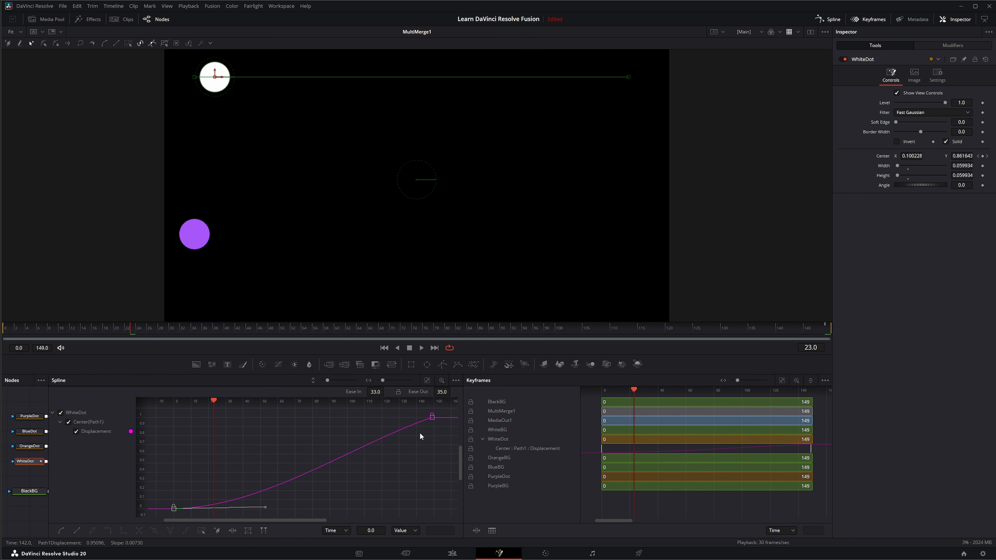
pyautogui.moveTo(212, 401); pyautogui.dragTo(283, 438)
# Step: Restore the OrangeDot and BlueDot segments to start at frame 0 and reselect WhiteDot
pyautogui.moveTo(642, 466); pyautogui.dragTo(603, 495)
pyautogui.click(33, 461)
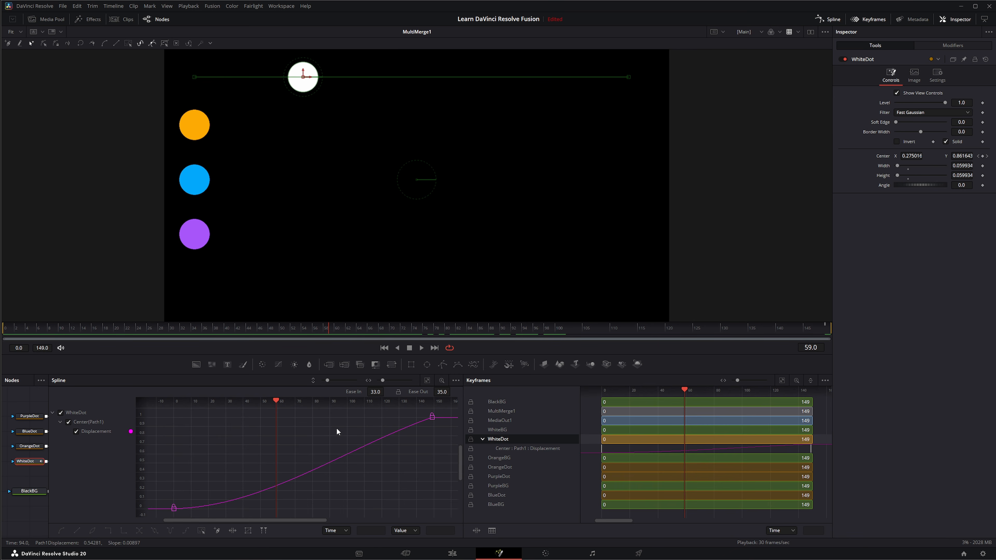
# Step: Try an extra point on WhiteDot's displacement curve at frame 41, scrub across it, and delete the point
pyautogui.moveTo(276, 401); pyautogui.dragTo(245, 409)
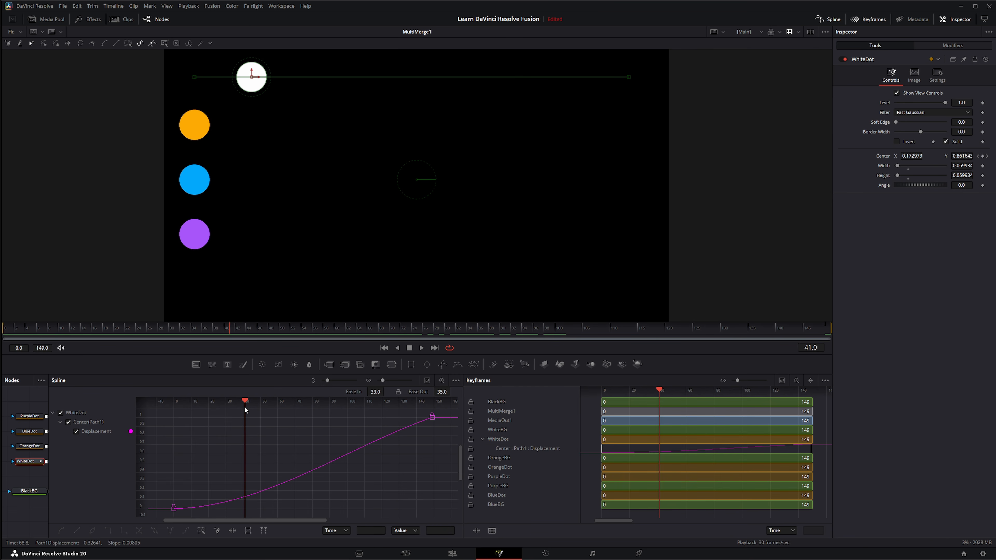
pyautogui.click(245, 497)
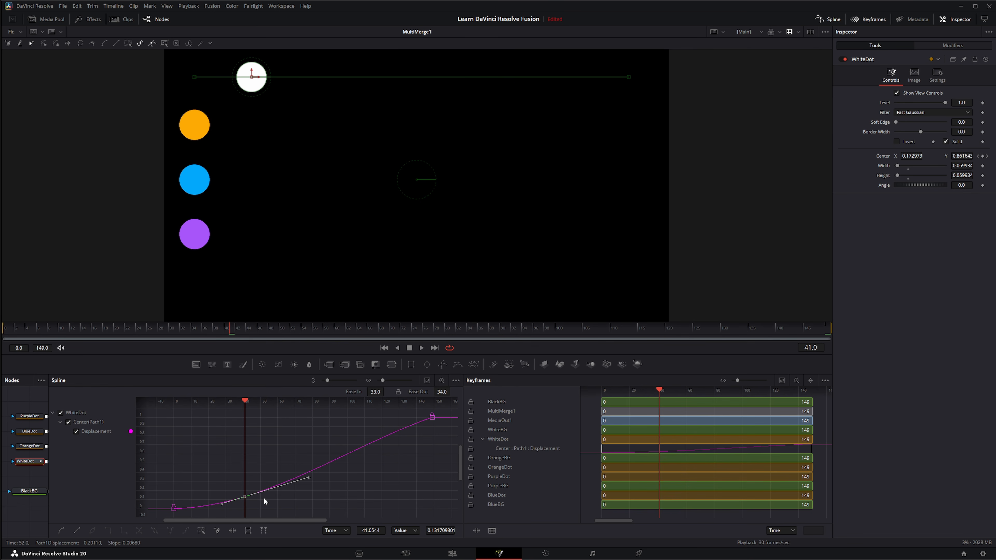
pyautogui.moveTo(660, 390); pyautogui.dragTo(671, 393)
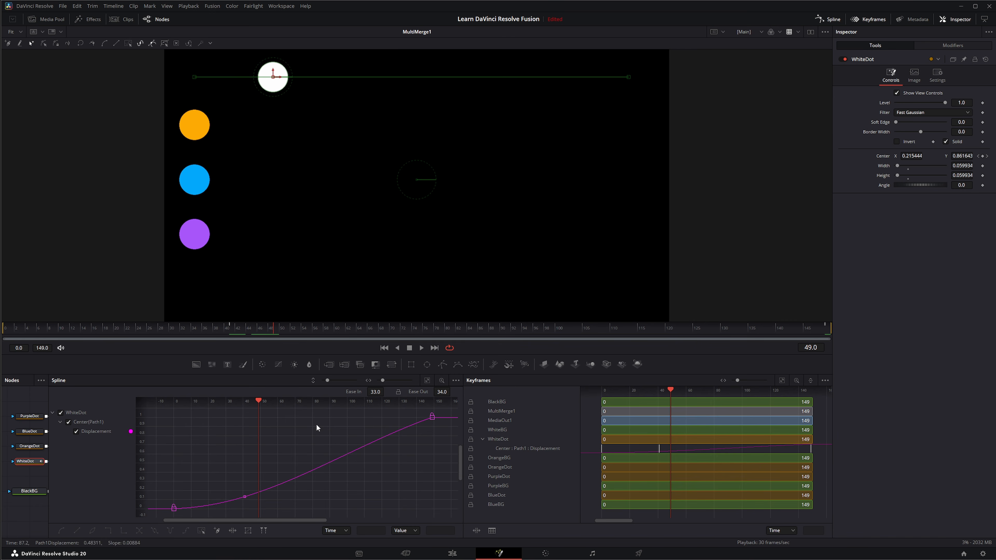
pyautogui.moveTo(259, 400); pyautogui.dragTo(322, 401)
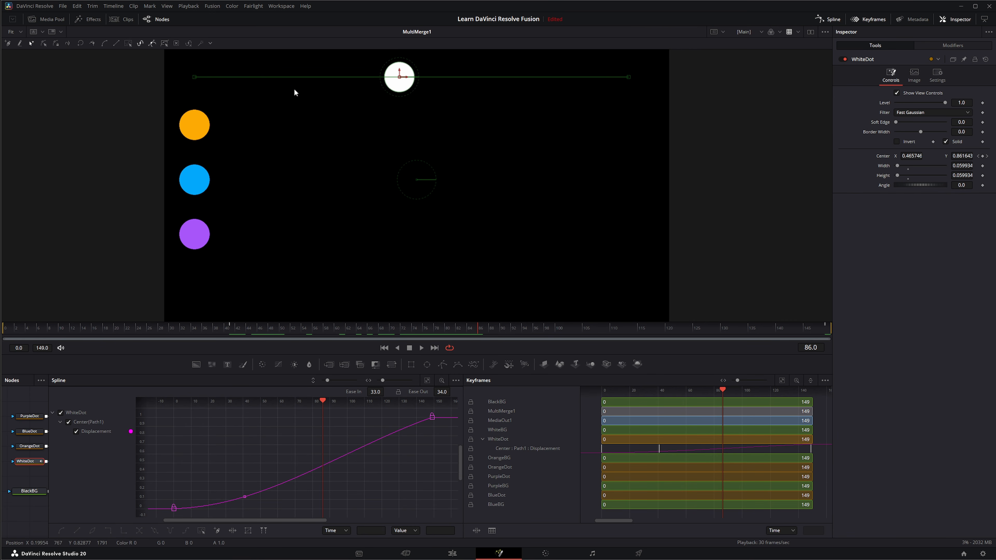
pyautogui.moveTo(322, 401); pyautogui.dragTo(246, 410)
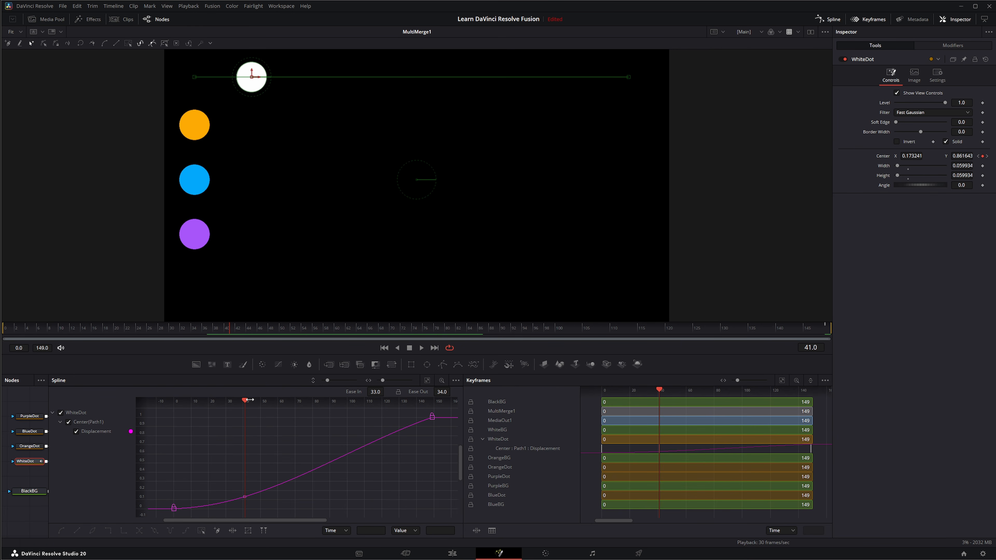
pyautogui.moveTo(245, 401); pyautogui.dragTo(300, 407)
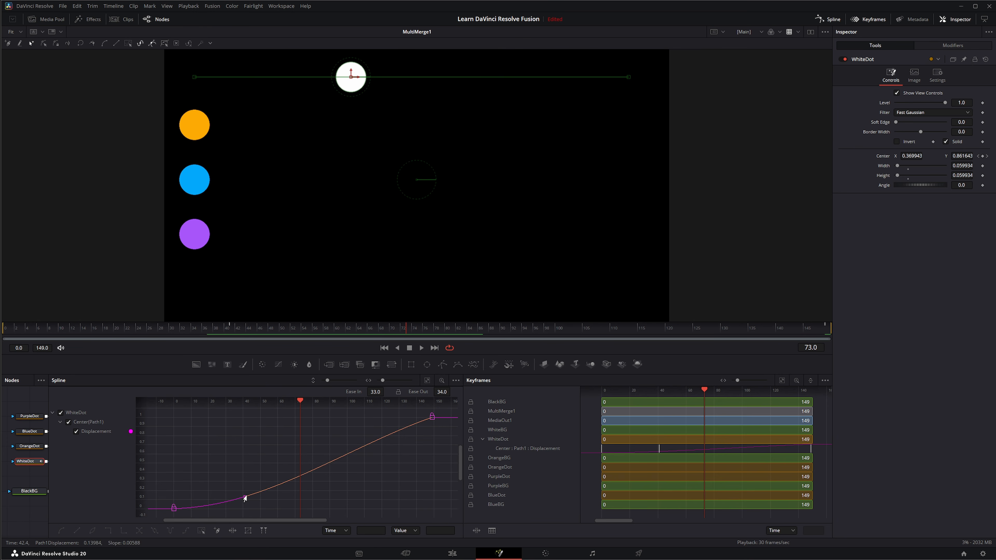
pyautogui.moveTo(256, 513); pyautogui.dragTo(255, 500)
pyautogui.press('Delete')
# Step: Keyframe WhiteDot's Center at frame 40 and select the new point on the motion path and the displacement curve
pyautogui.moveTo(300, 404); pyautogui.dragTo(243, 408)
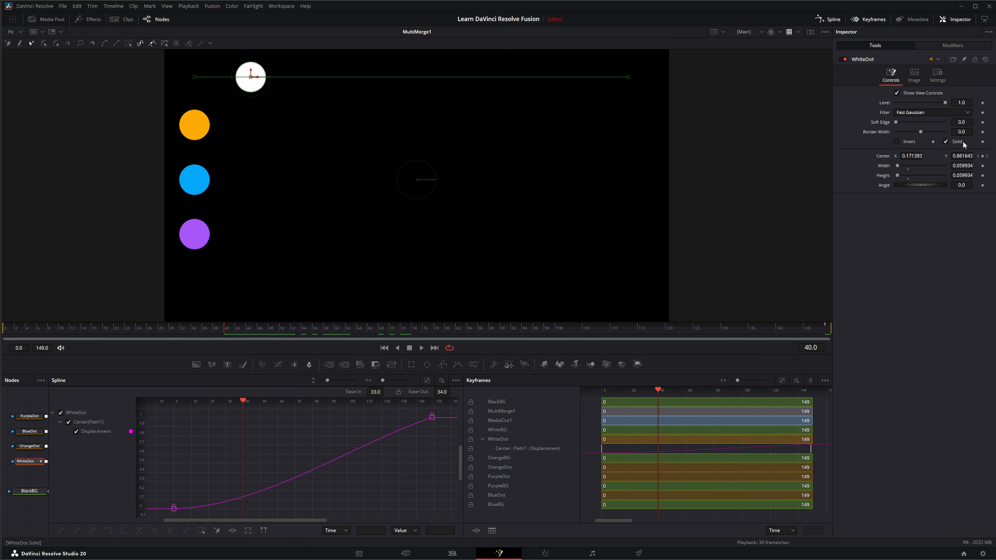
pyautogui.click(983, 157)
pyautogui.moveTo(240, 400); pyautogui.dragTo(298, 404)
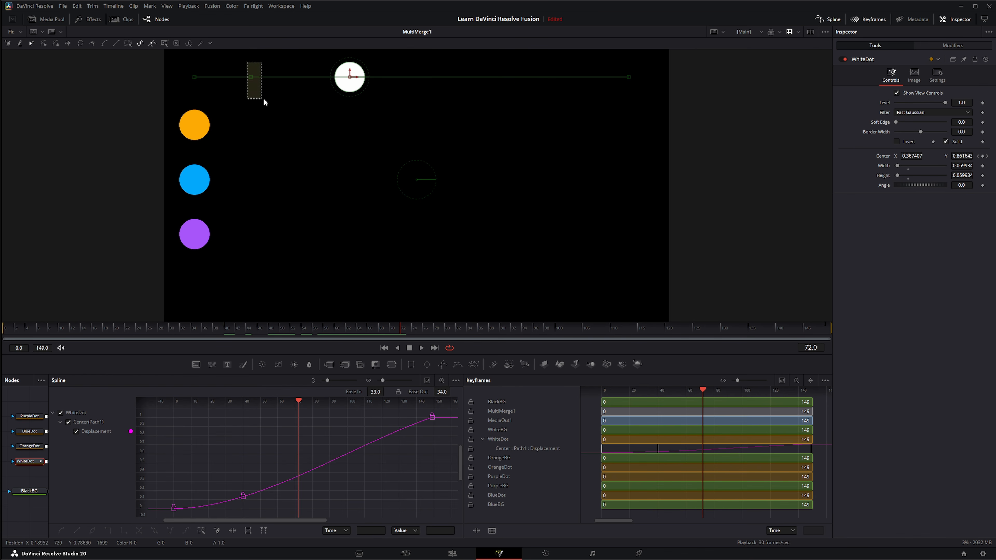
pyautogui.moveTo(264, 98); pyautogui.dragTo(272, 98)
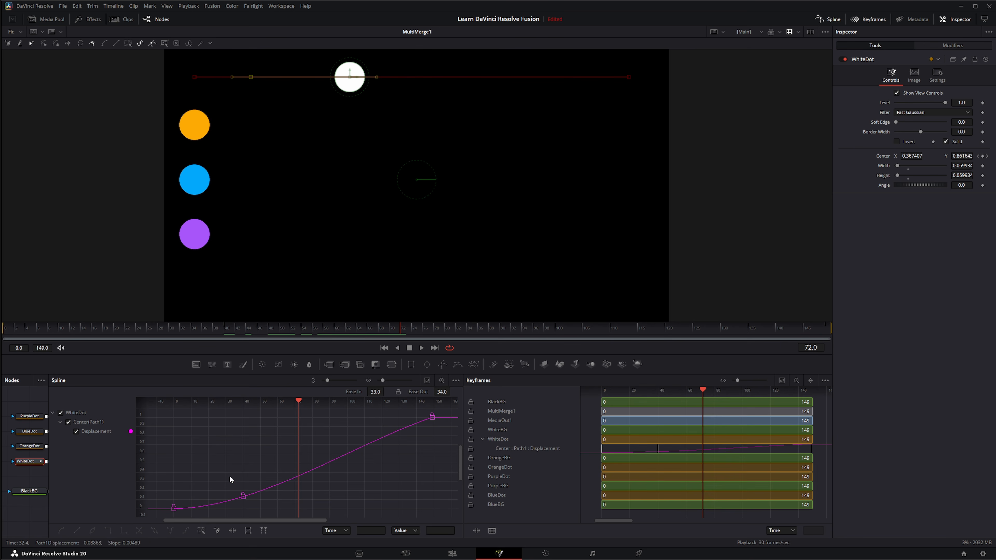
pyautogui.moveTo(261, 511); pyautogui.dragTo(260, 511)
# Step: Close the Keyframes editor and widen the Nodes area beside the Spline editor, keeping the frame 40 keyframe selected
pyautogui.click(867, 19)
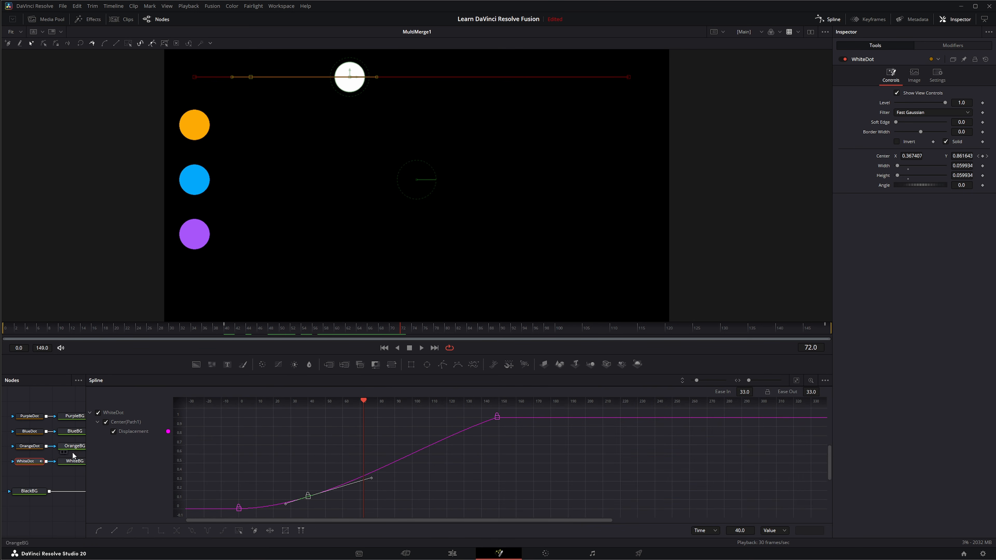
pyautogui.moveTo(86, 383); pyautogui.dragTo(118, 384)
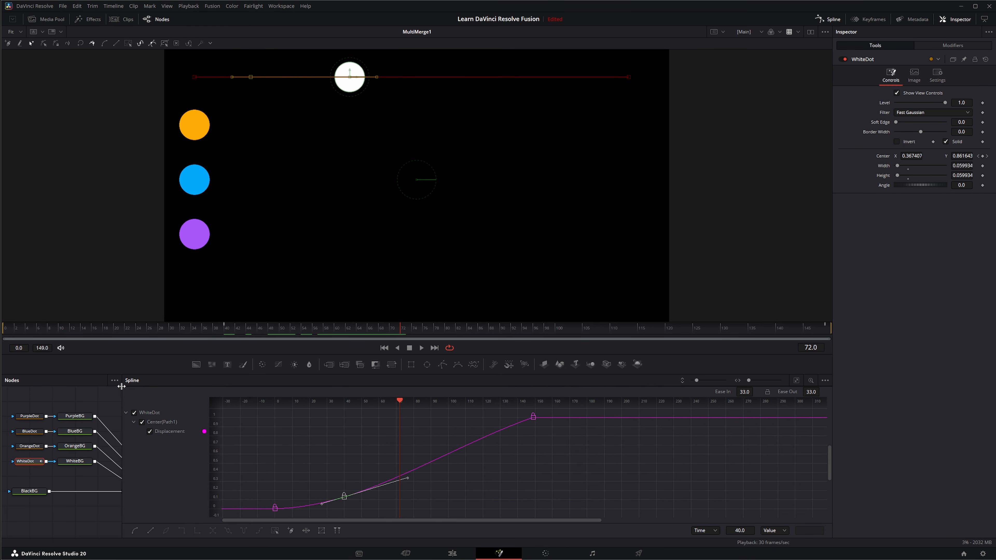
pyautogui.moveTo(313, 439); pyautogui.dragTo(366, 508)
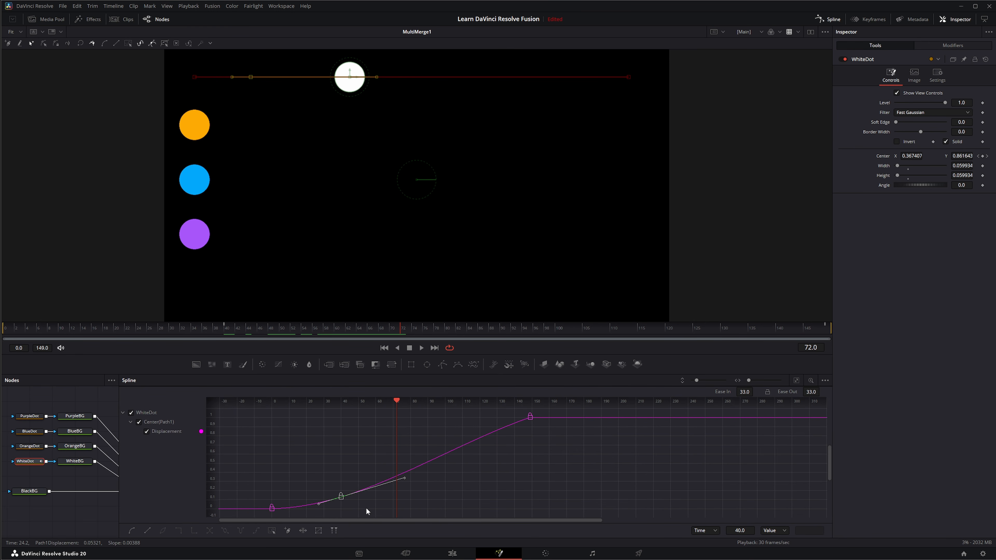
# Step: Delete WhiteDot's frame 40 keyframe, keep WhiteDot selected, and return to frame 0
pyautogui.press('Delete')
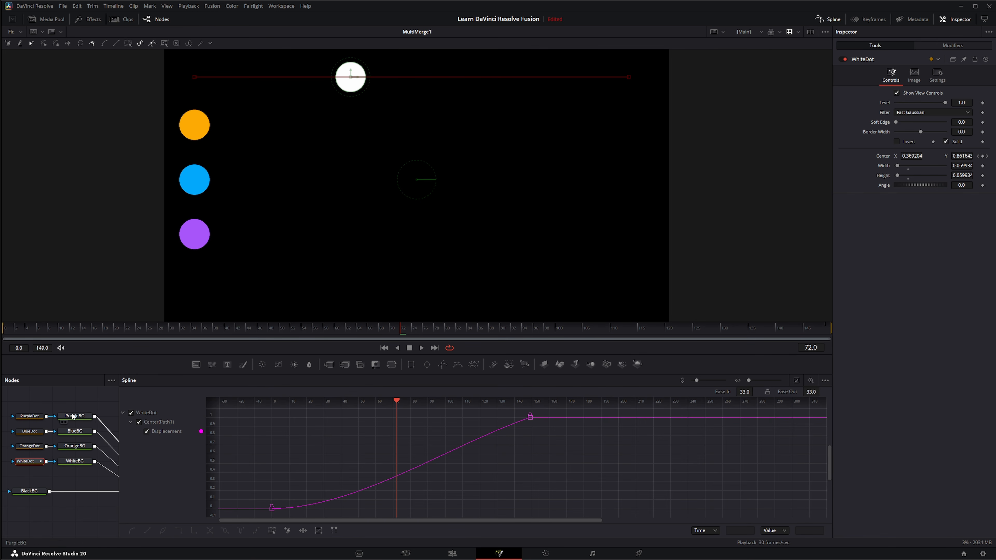
pyautogui.click(32, 462)
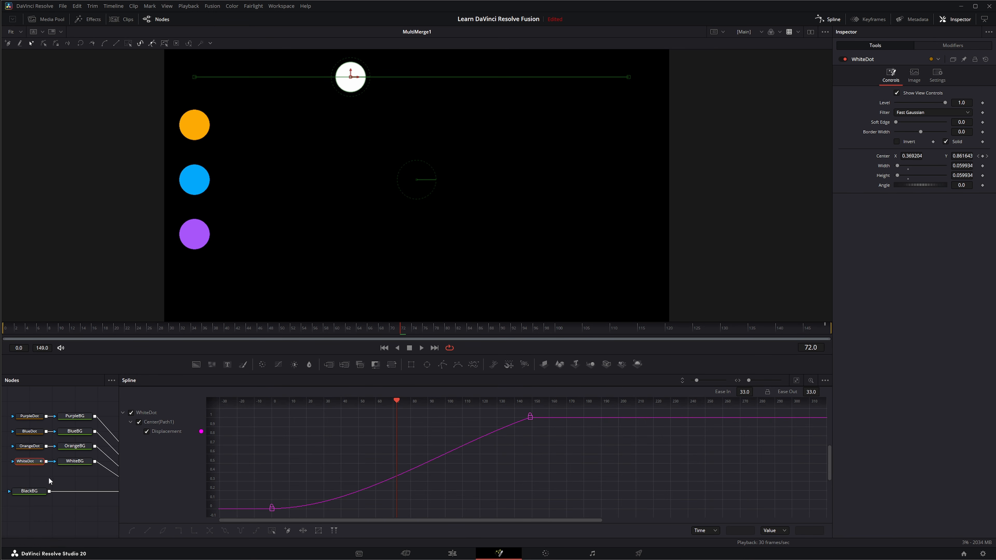
pyautogui.click(385, 348)
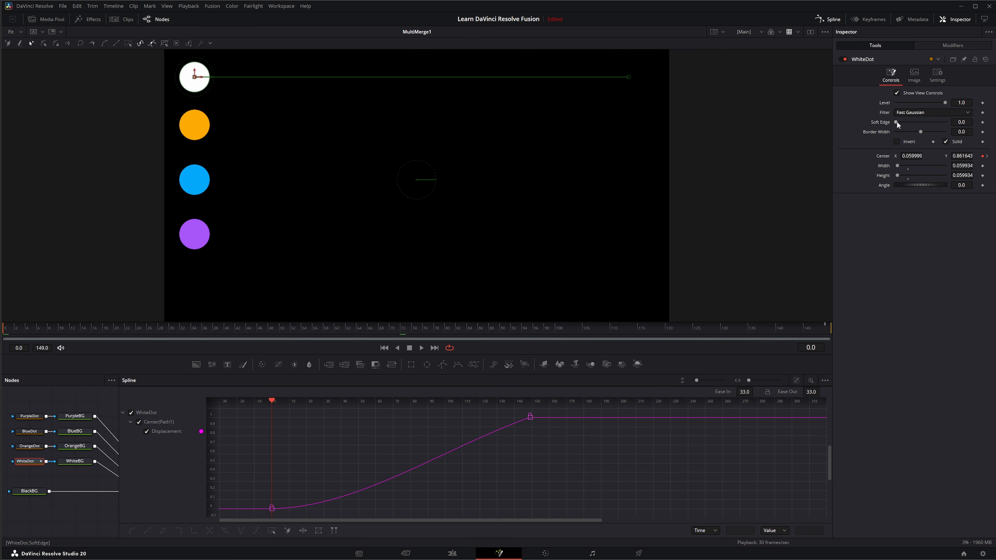
# Step: Keyframe WhiteDot's Soft Edge at 0.0 on frame 0 and at 0.05 on frame 149
pyautogui.click(983, 122)
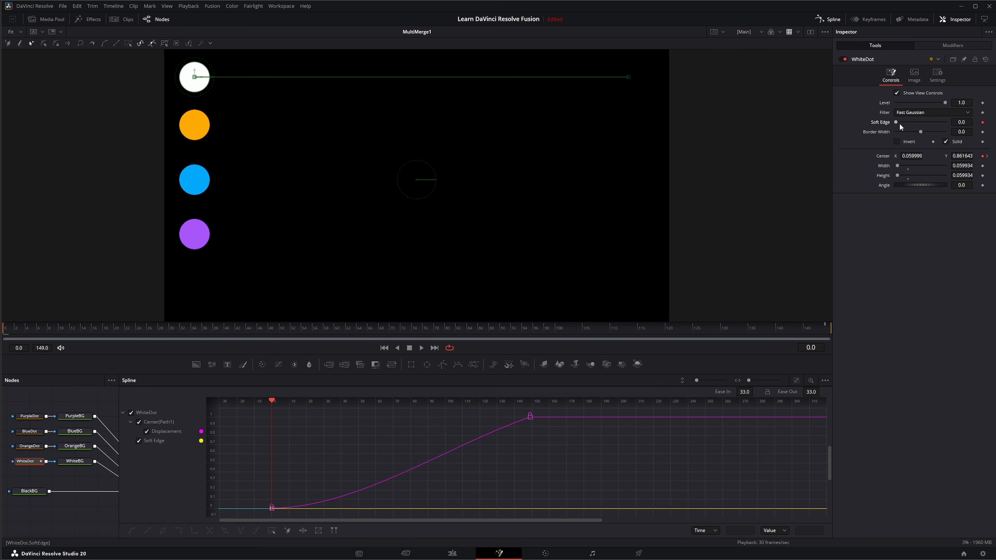
pyautogui.press('End')
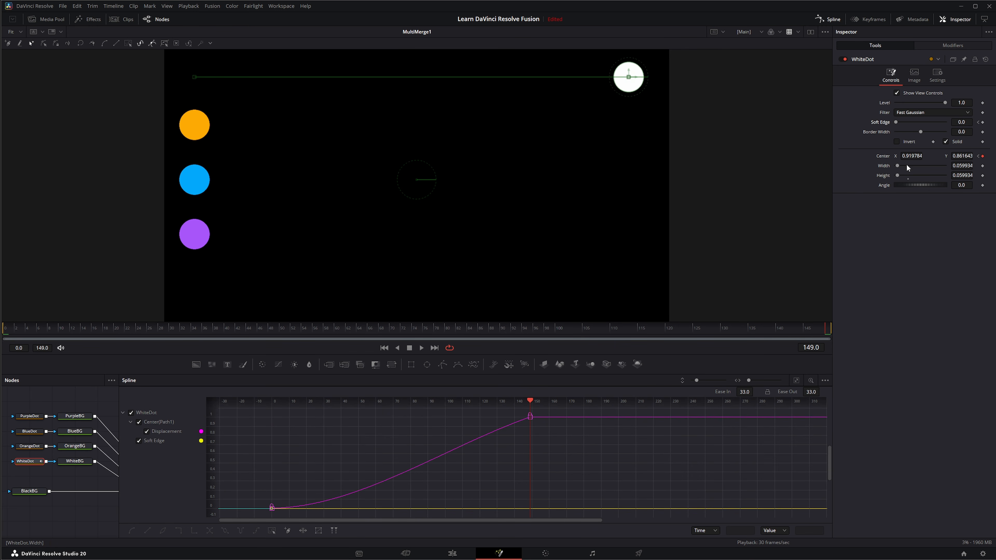
pyautogui.moveTo(961, 123); pyautogui.dragTo(995, 122)
pyautogui.click(961, 122)
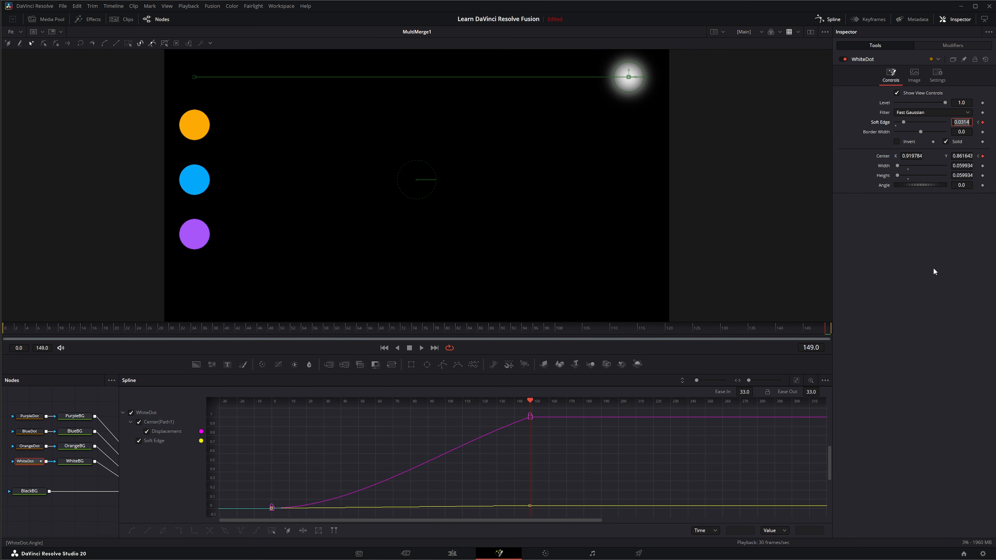
pyautogui.write('.')
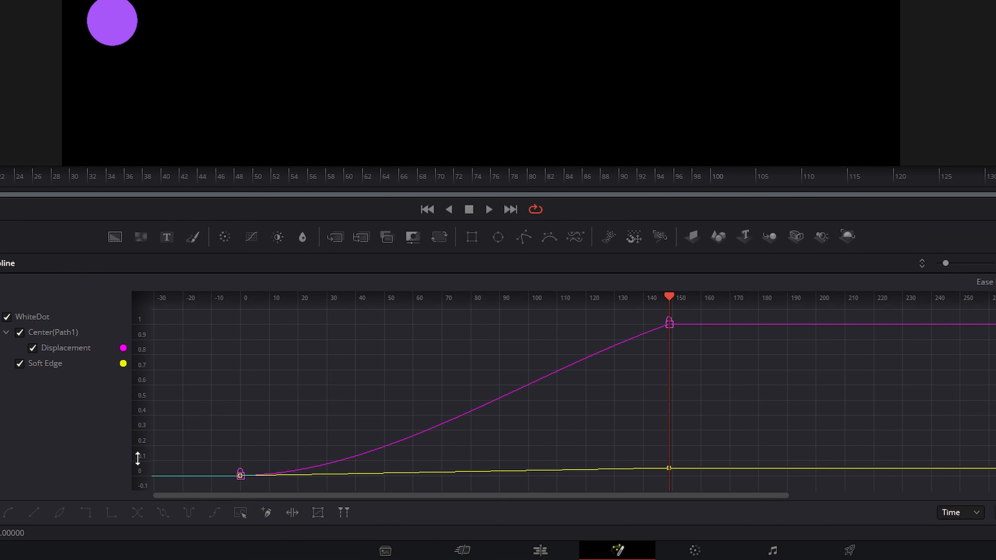
# Step: Hide the Soft Edge curve and move WhiteDot's last displacement keyframe and the playhead to frame 49
pyautogui.click(19, 363)
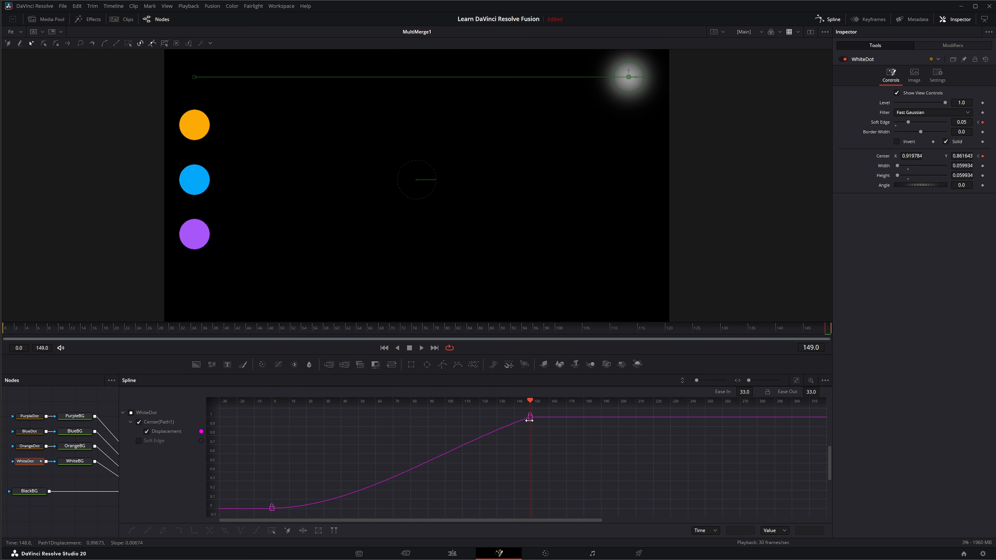
pyautogui.moveTo(529, 419); pyautogui.dragTo(356, 423)
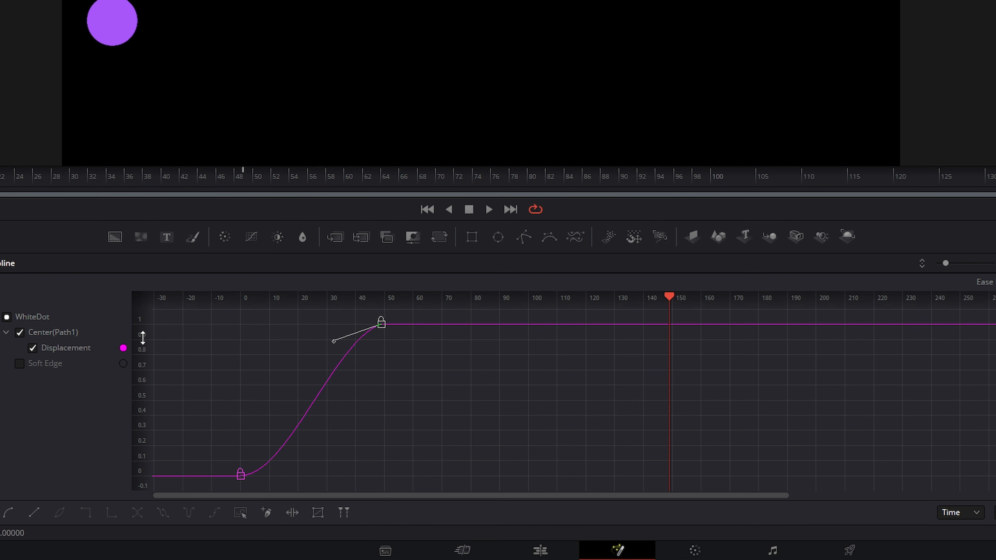
pyautogui.moveTo(596, 310); pyautogui.dragTo(379, 331)
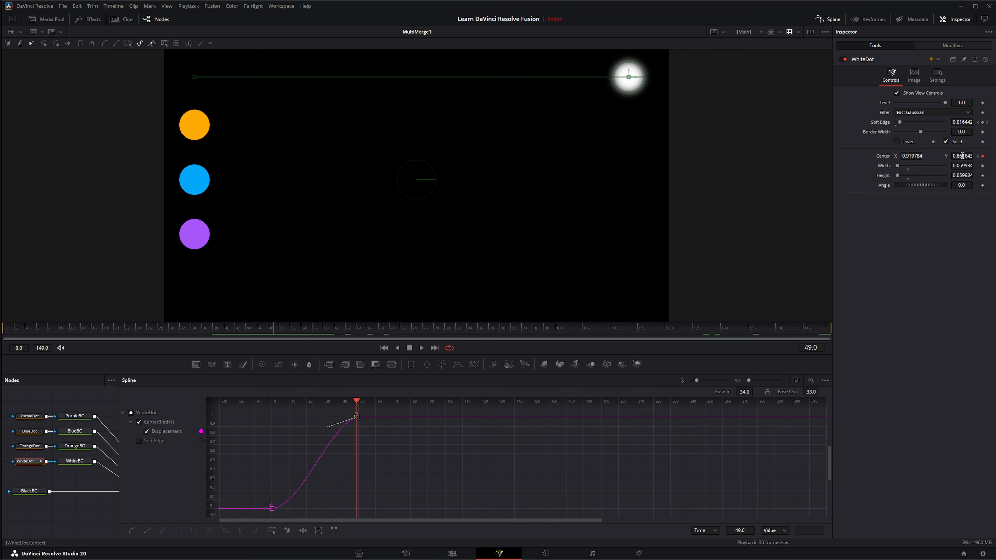
# Step: Lower WhiteDot's Center Y to about 0.526 at frame 49, and keyframe the dot near the image's upper middle at frame 92
pyautogui.moveTo(964, 155); pyautogui.dragTo(929, 156)
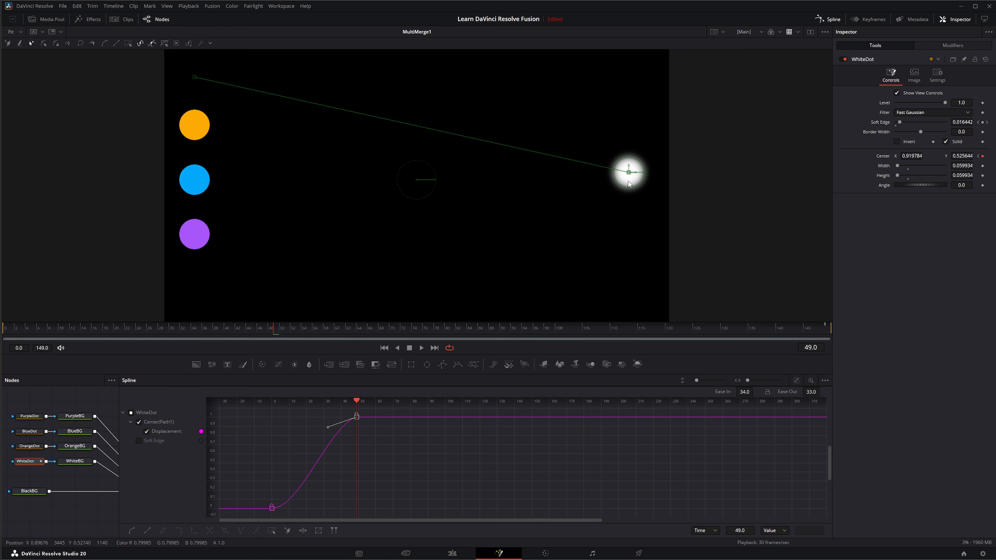
pyautogui.moveTo(274, 336); pyautogui.dragTo(511, 334)
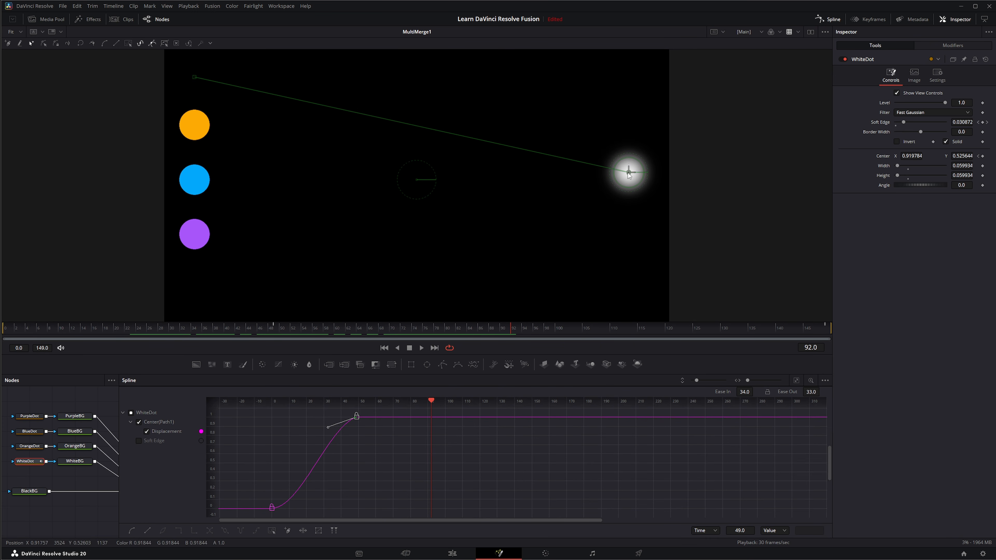
pyautogui.moveTo(628, 175); pyautogui.dragTo(442, 88)
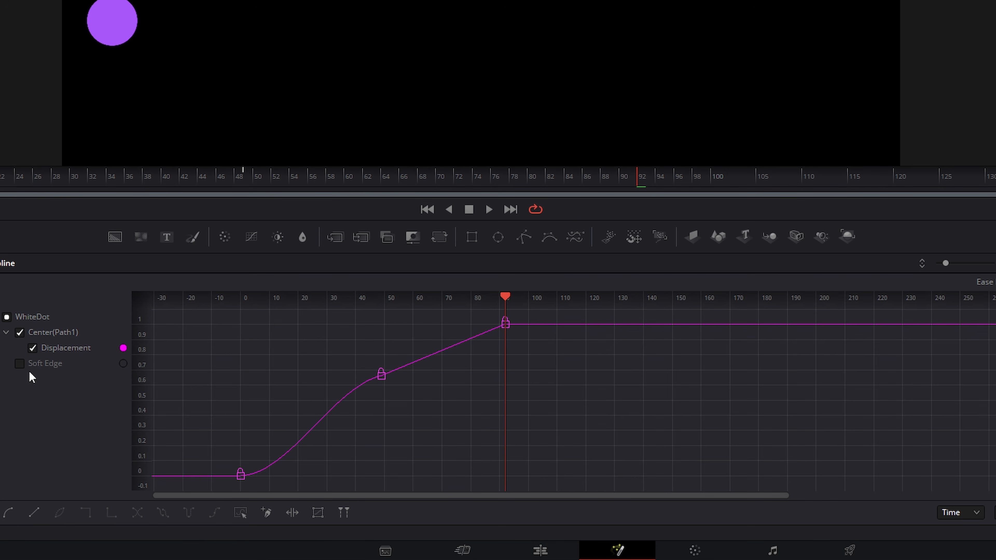
# Step: Isolate WhiteDot's Soft Edge curve, add a point at frame 71, and raise it to about 0.038
pyautogui.click(20, 333)
pyautogui.click(19, 364)
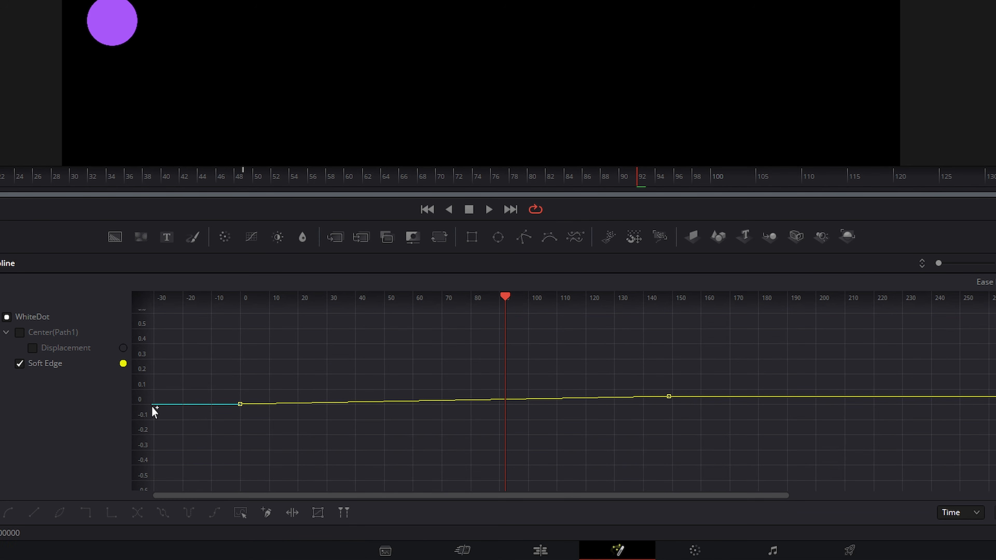
pyautogui.moveTo(138, 403); pyautogui.dragTo(133, 125)
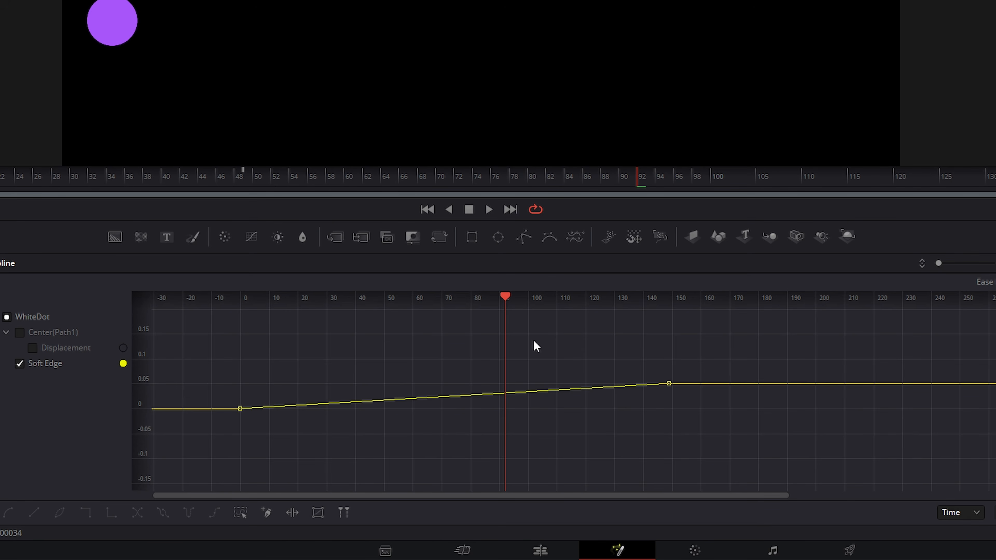
pyautogui.moveTo(506, 297); pyautogui.dragTo(446, 306)
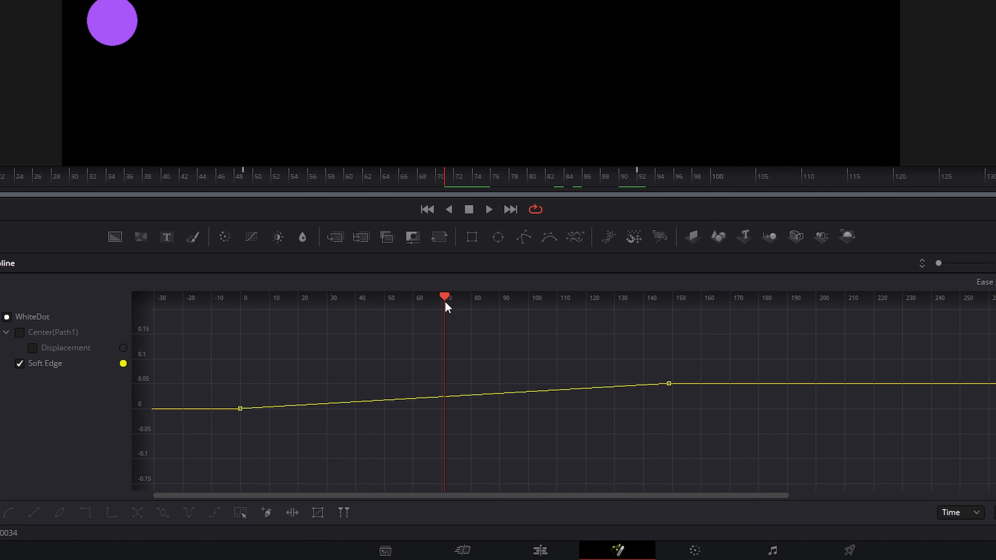
pyautogui.click(444, 397)
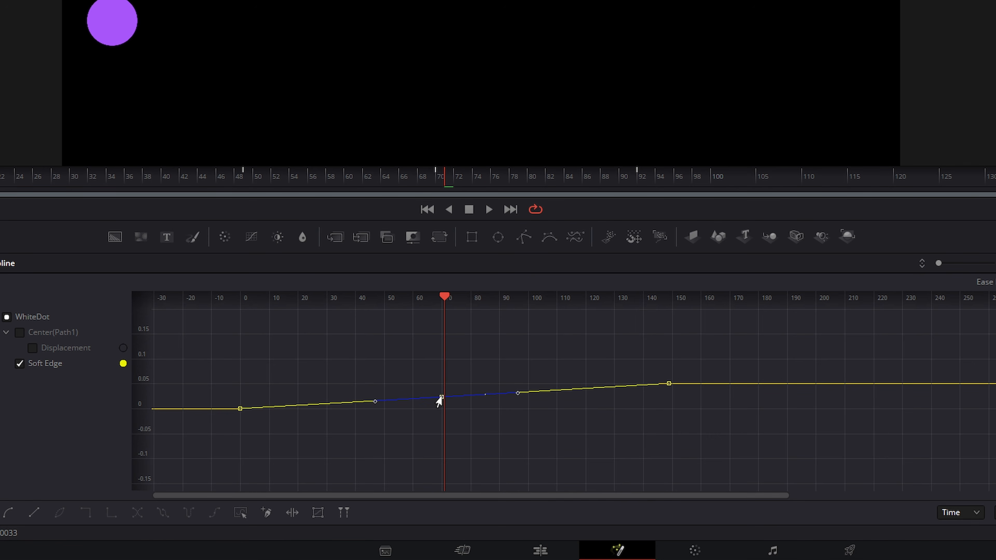
pyautogui.moveTo(440, 397); pyautogui.dragTo(441, 394)
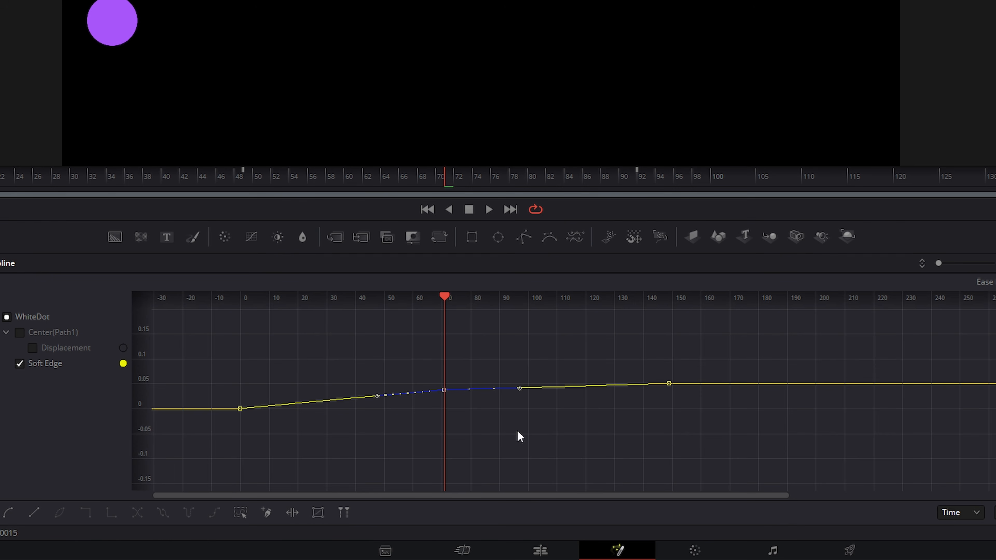
pyautogui.moveTo(448, 303); pyautogui.dragTo(465, 356)
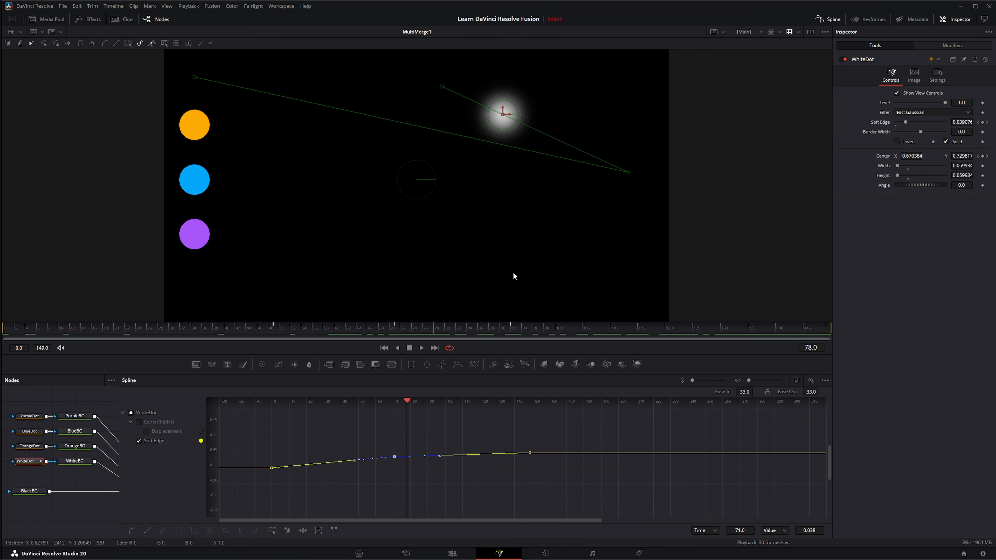
# Step: Display only WhiteDot's Displacement curve in the Spline editor and fit the whole curve in the graph
pyautogui.click(140, 442)
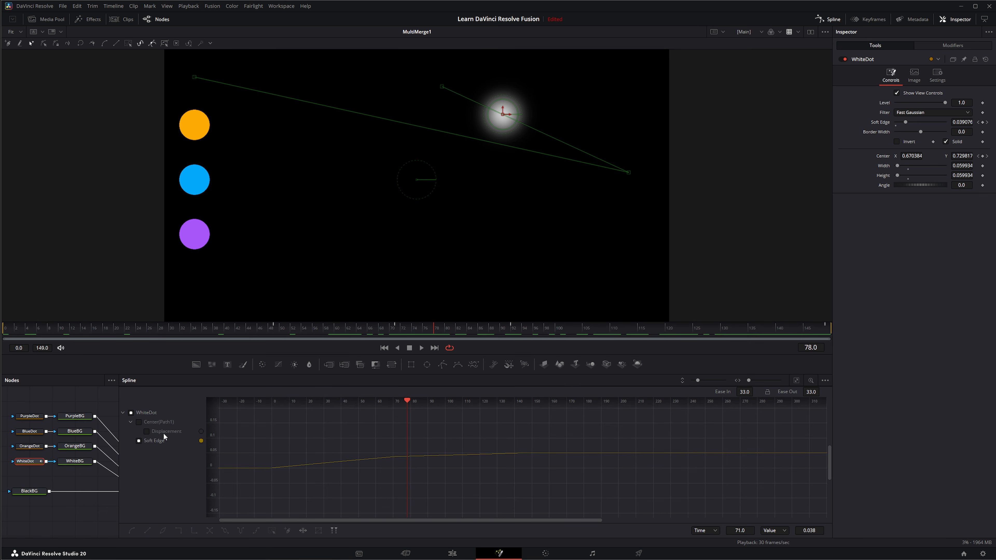
pyautogui.click(140, 440)
pyautogui.click(131, 414)
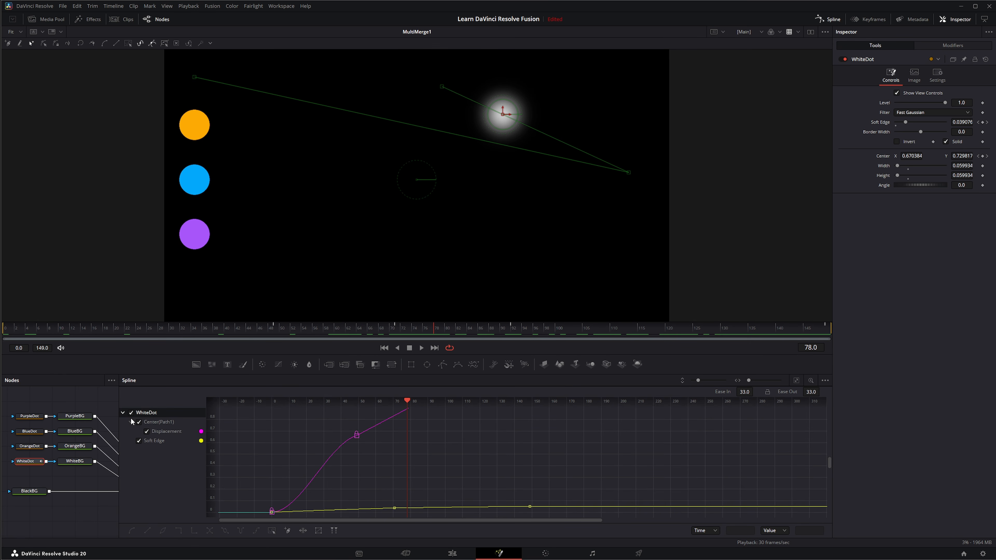
pyautogui.click(140, 441)
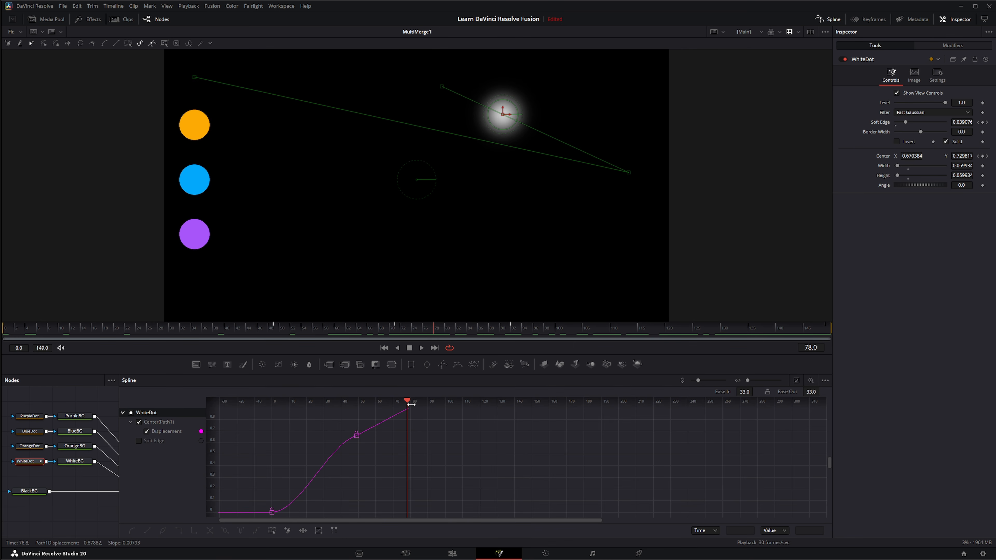
pyautogui.moveTo(408, 404)
pyautogui.mouseDown()
pyautogui.moveTo(425, 402)
pyautogui.moveTo(411, 402)
pyautogui.mouseUp()
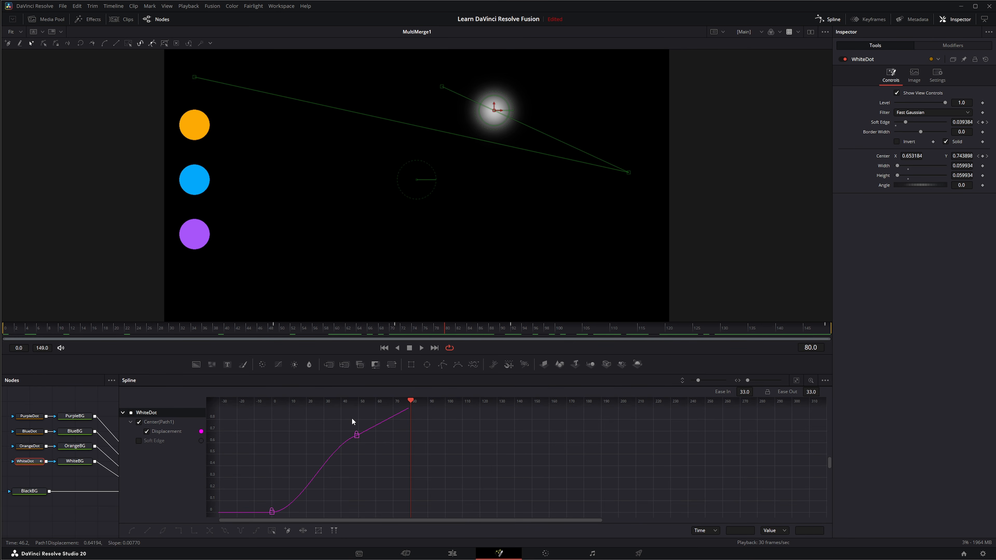
pyautogui.click(796, 380)
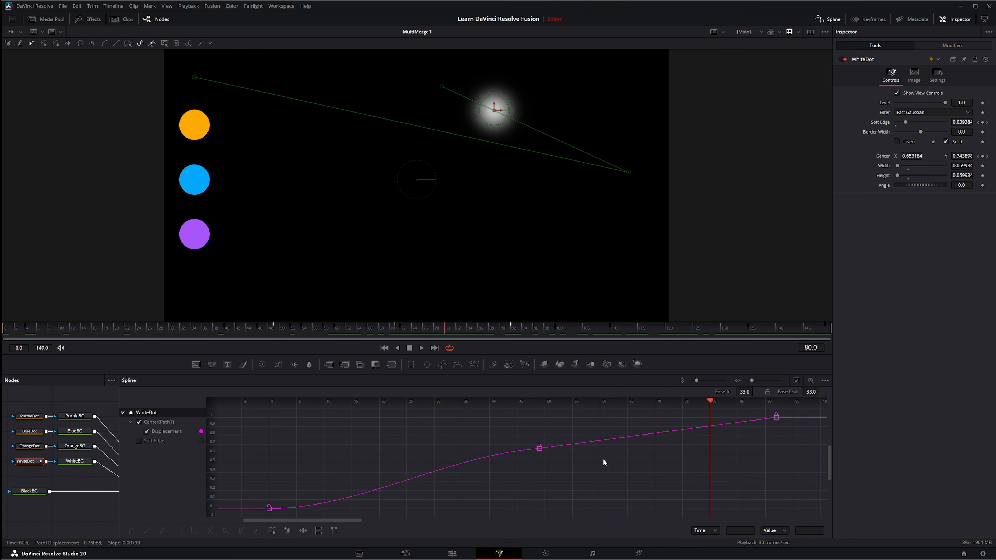
# Step: Delete the middle displacement keyframe and move WhiteDot's frame 92 position to the image's upper right, about X 0.91, Y 0.85
pyautogui.moveTo(542, 477); pyautogui.dragTo(508, 437)
pyautogui.press('Delete')
pyautogui.hotkey('alt', ']')
pyautogui.moveTo(441, 87); pyautogui.dragTo(623, 82)
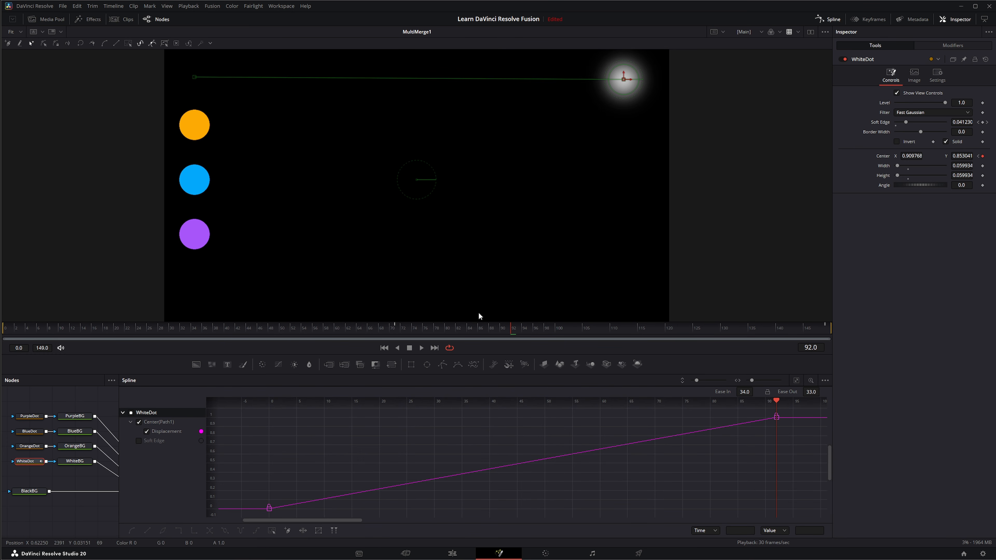
# Step: Convert WhiteDot's Path1 motion path to an XY path and show its X and Y curves
pyautogui.rightClick(314, 77)
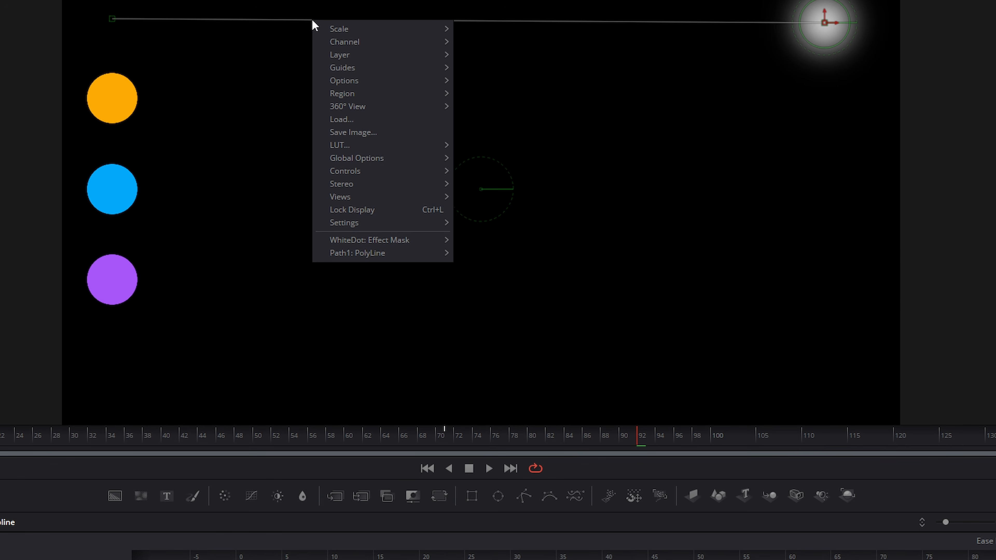
pyautogui.moveTo(357, 253)
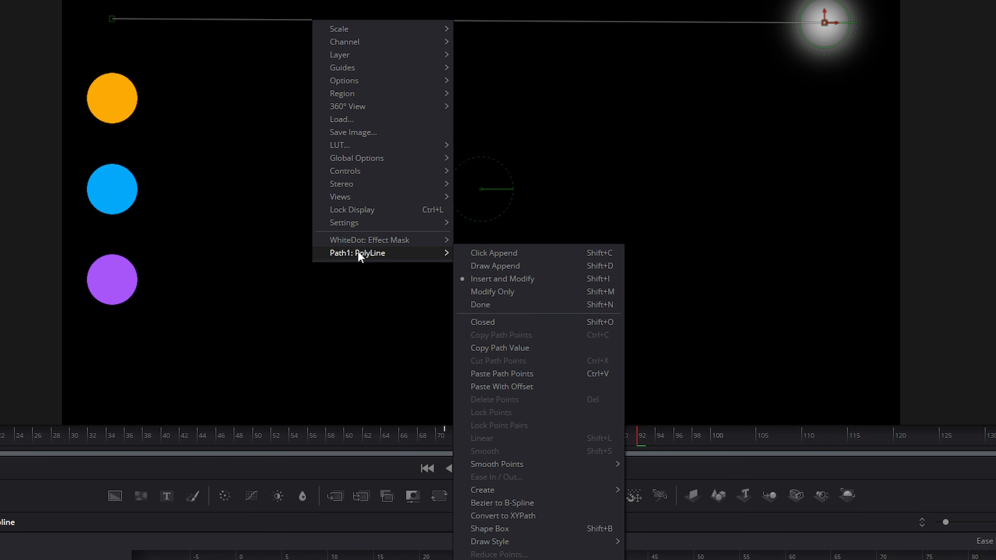
pyautogui.click(520, 517)
pyautogui.click(654, 367)
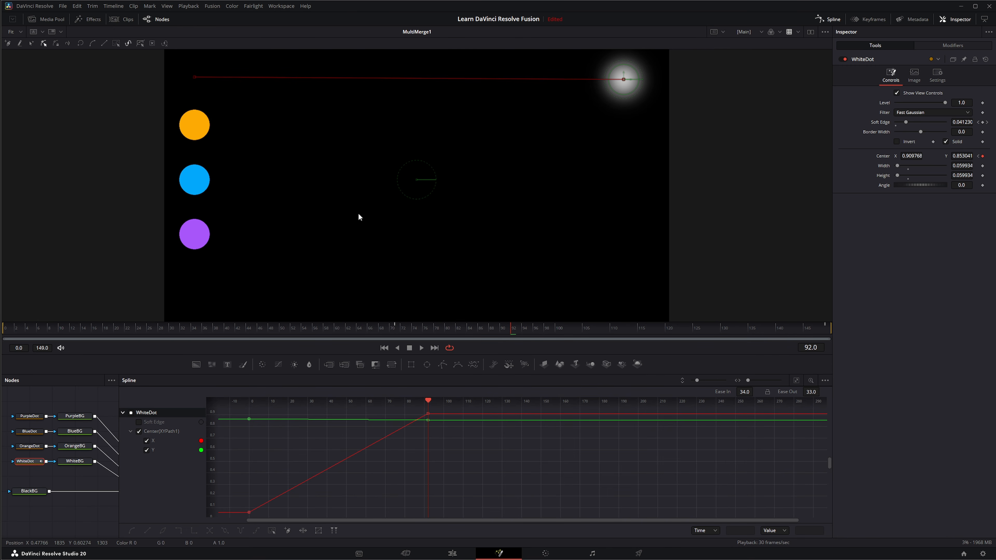
# Step: Add a point at frame 47 on WhiteDot's Y curve, lower it to about 0.64, and smooth the Y keyframes
pyautogui.moveTo(428, 401); pyautogui.dragTo(339, 410)
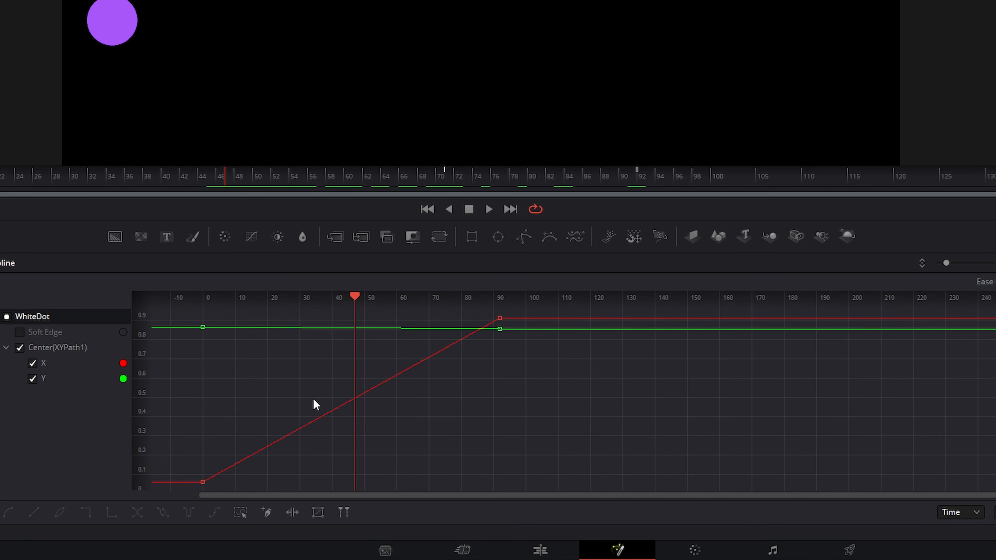
pyautogui.moveTo(351, 328); pyautogui.dragTo(351, 372)
pyautogui.moveTo(167, 378); pyautogui.dragTo(533, 323)
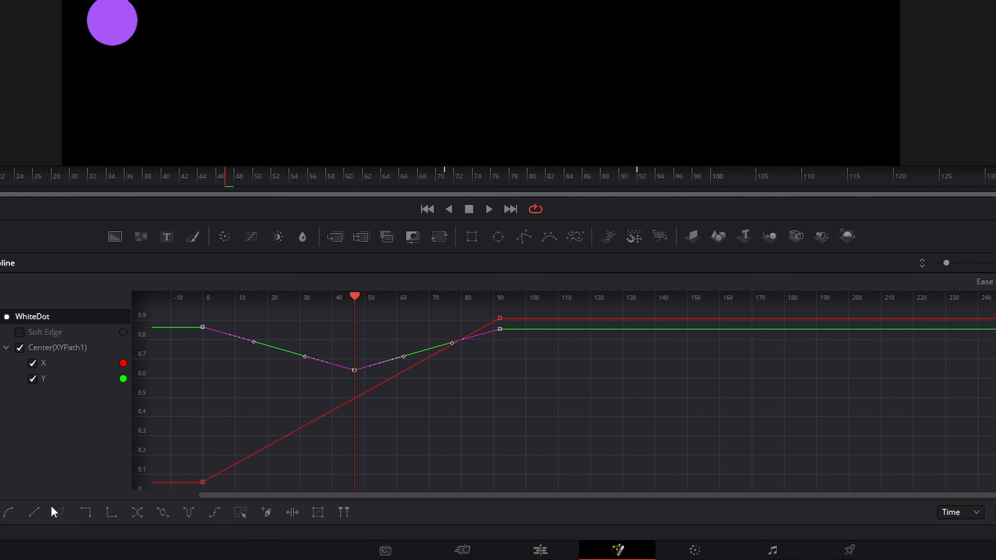
pyautogui.click(9, 514)
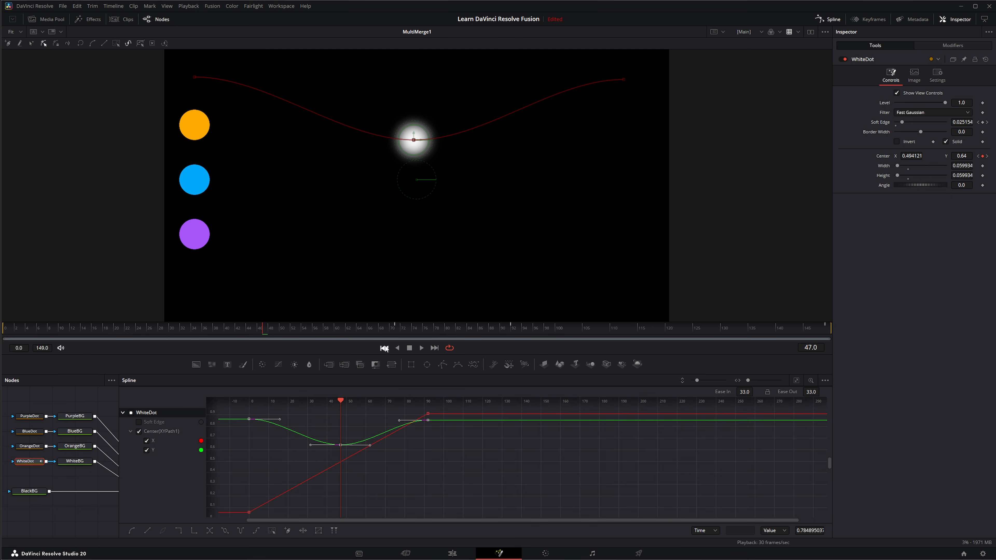
# Step: Play the dot animation from the first frame to review the curved motion, and stop playback
pyautogui.click(428, 207)
pyautogui.click(489, 207)
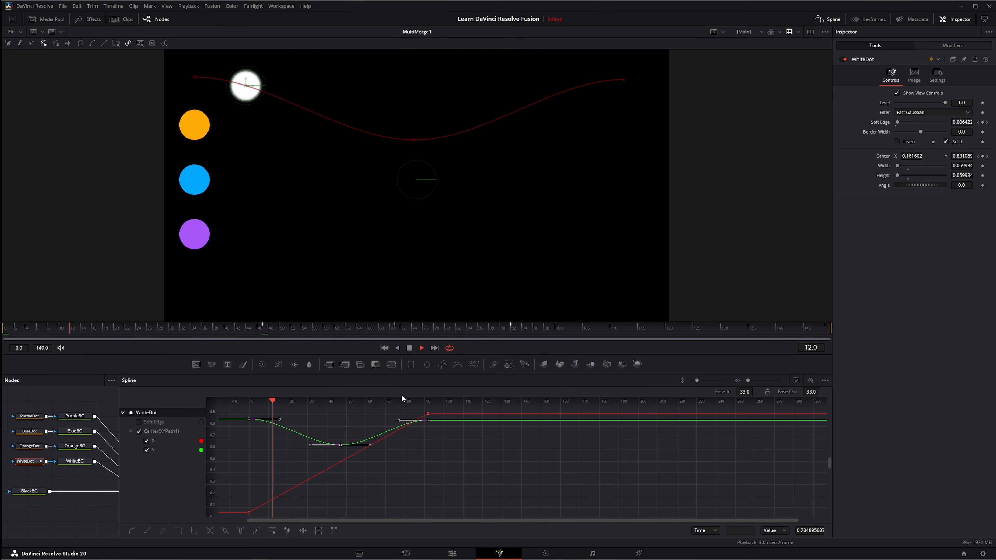
pyautogui.click(409, 348)
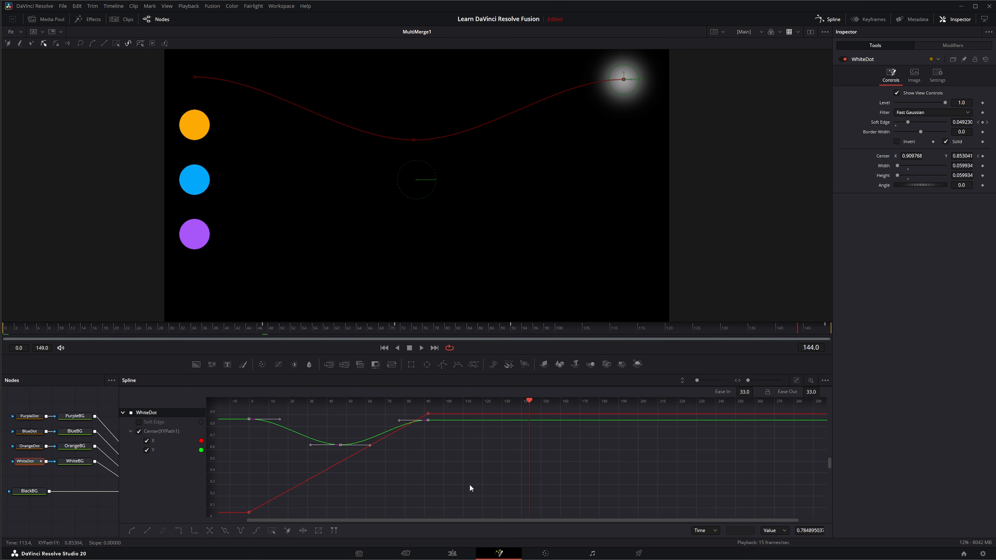
# Step: Delete all of WhiteDot's X and Y keyframes after frame 0 and return to frame 0
pyautogui.moveTo(472, 488); pyautogui.dragTo(247, 417)
pyautogui.moveTo(468, 515); pyautogui.dragTo(239, 415)
pyautogui.press('Delete')
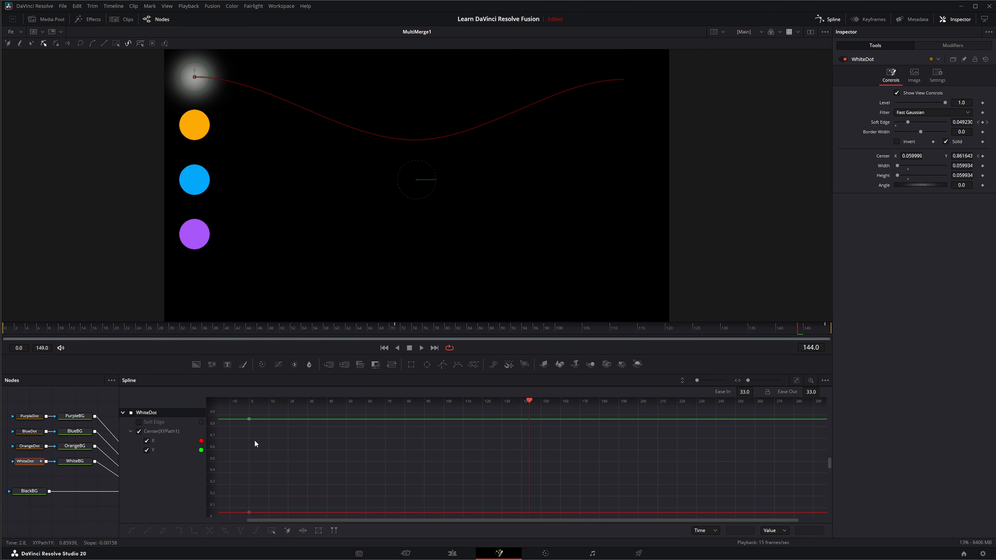
pyautogui.click(385, 345)
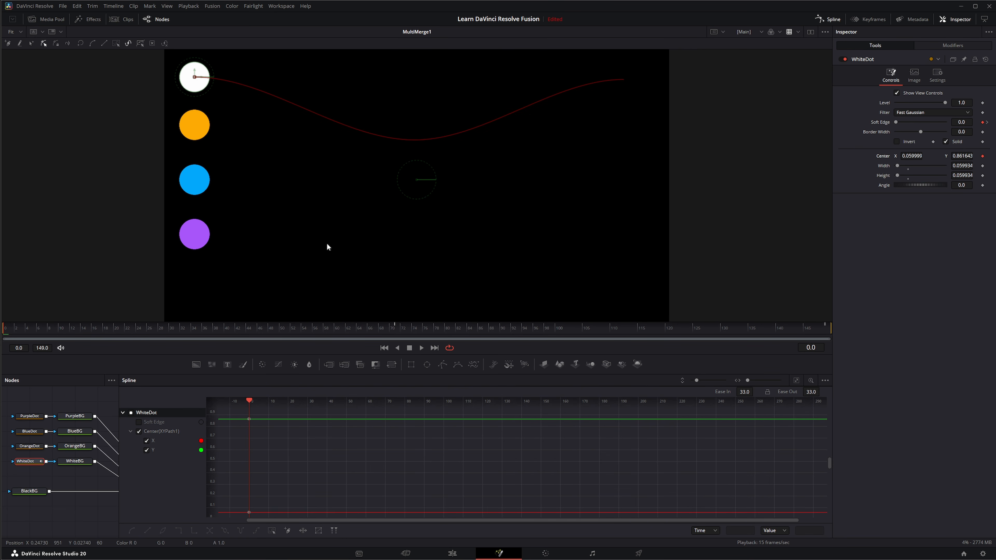
# Step: Convert WhiteDot's XYPath1 center path to a PolyPath with X and Y offsets of 0.0, and select its displacement keyframe
pyautogui.rightClick(229, 81)
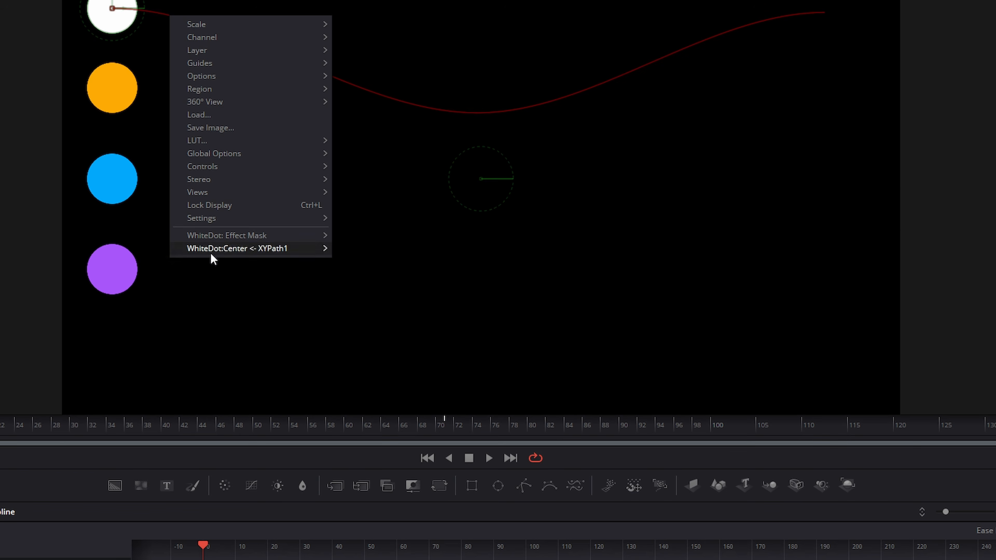
pyautogui.moveTo(224, 248)
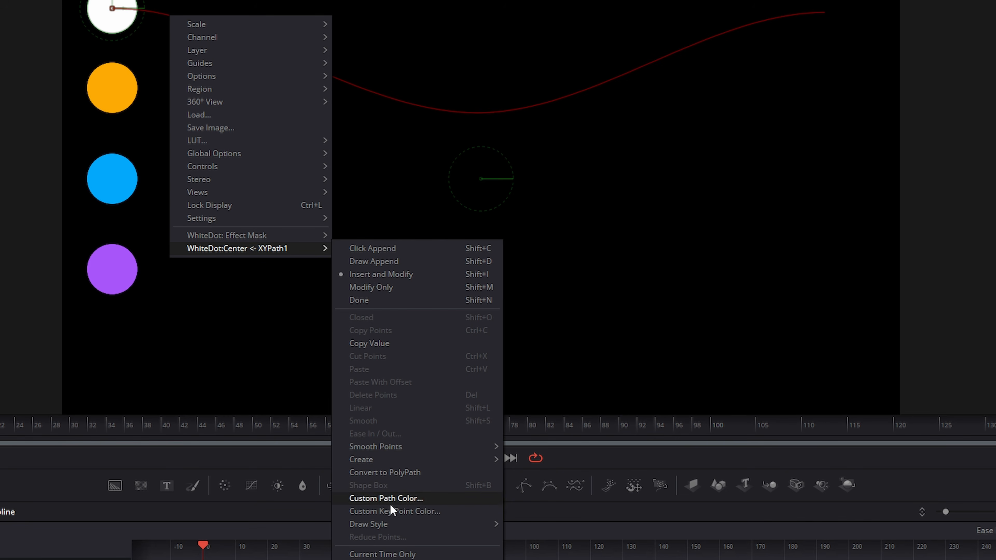
pyautogui.click(393, 474)
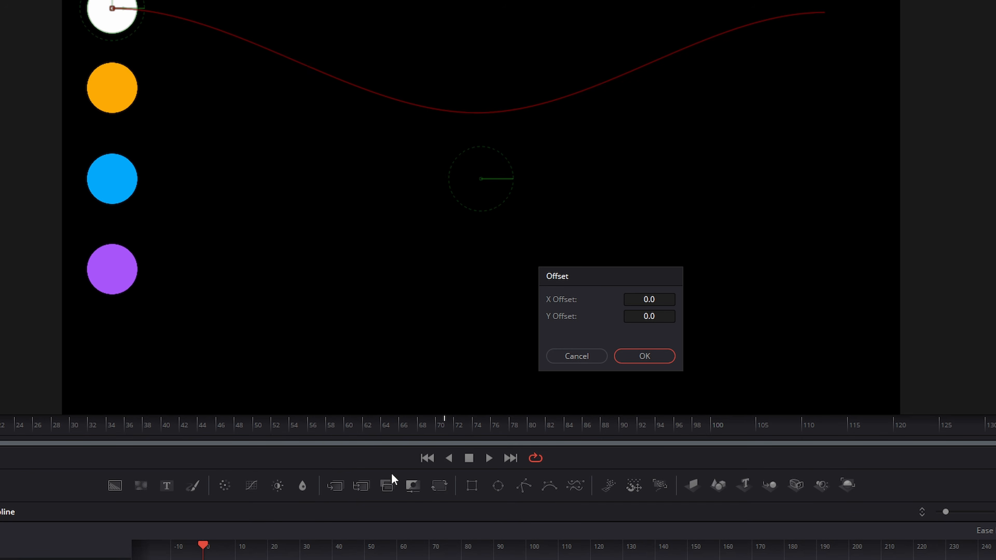
pyautogui.click(654, 361)
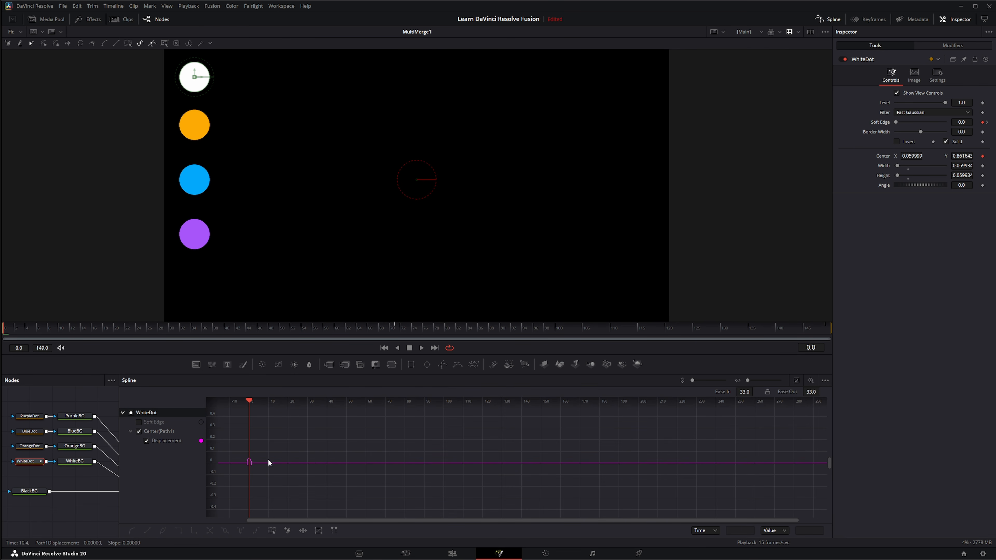
pyautogui.click(249, 462)
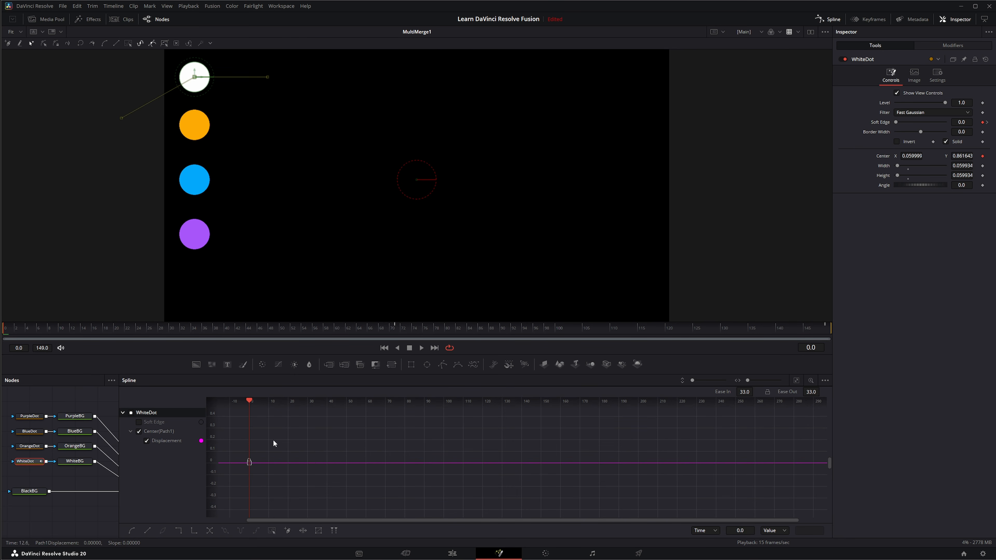
# Step: Remove WhiteDot's Center animation, show its Soft Edge curve, and reset Soft Edge to its default without keyframes
pyautogui.click(982, 156)
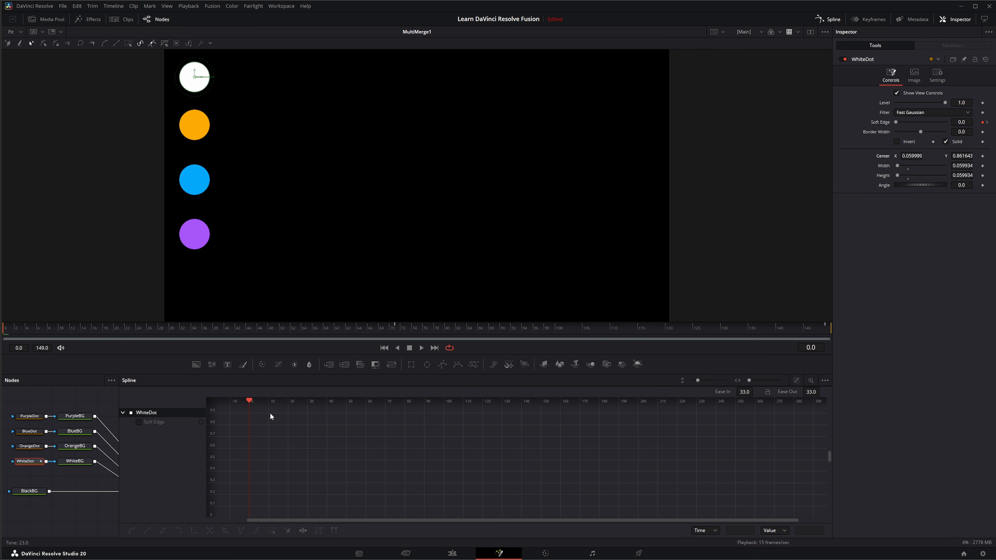
pyautogui.click(134, 413)
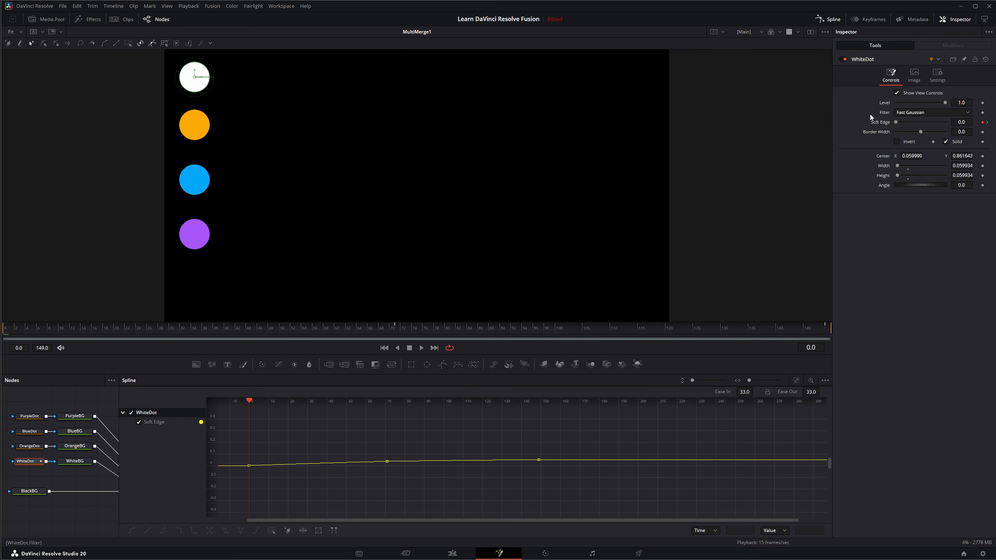
pyautogui.doubleClick(877, 123)
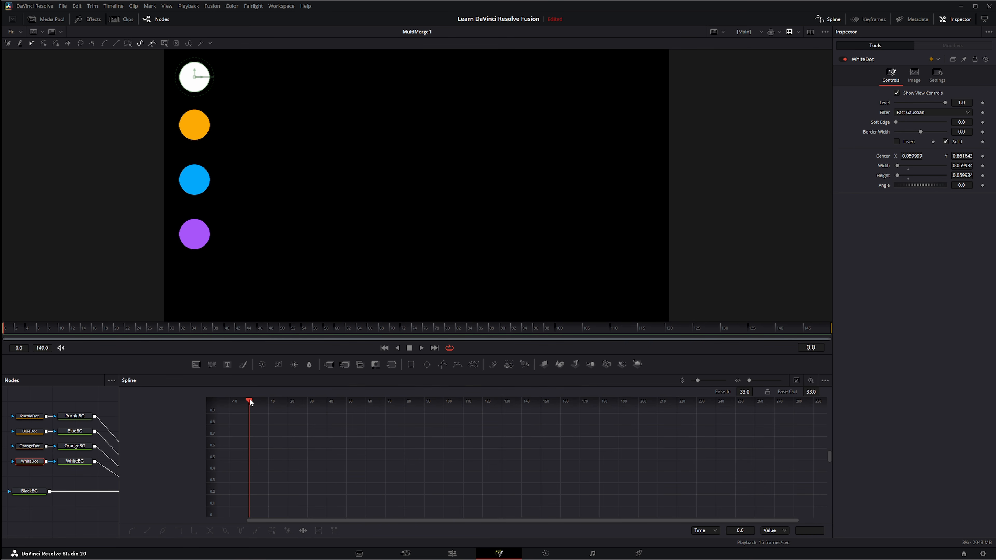
# Step: Keyframe WhiteDot's Center at frame 1 and at frame 149, and fit the displacement curve in the Spline graph
pyautogui.moveTo(250, 402); pyautogui.dragTo(252, 402)
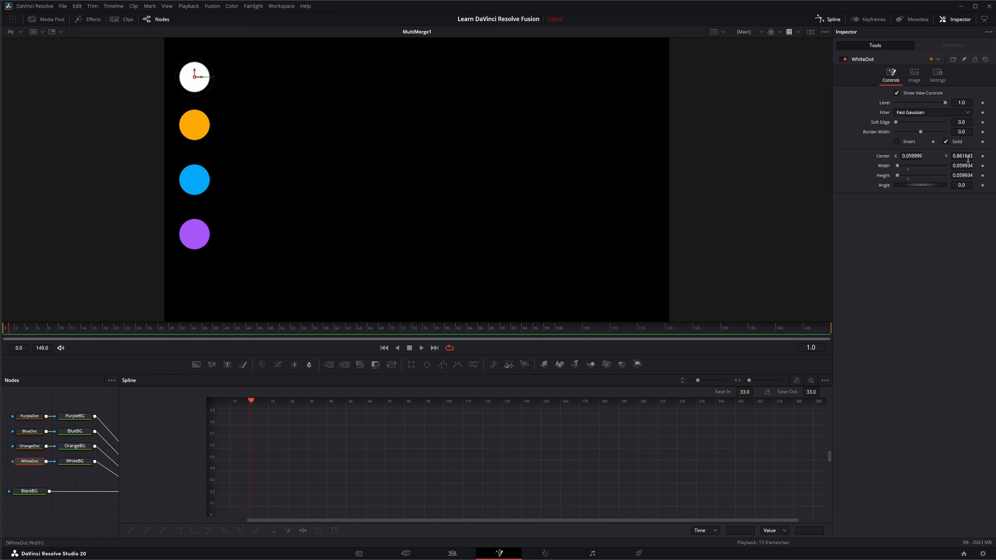
pyautogui.click(982, 156)
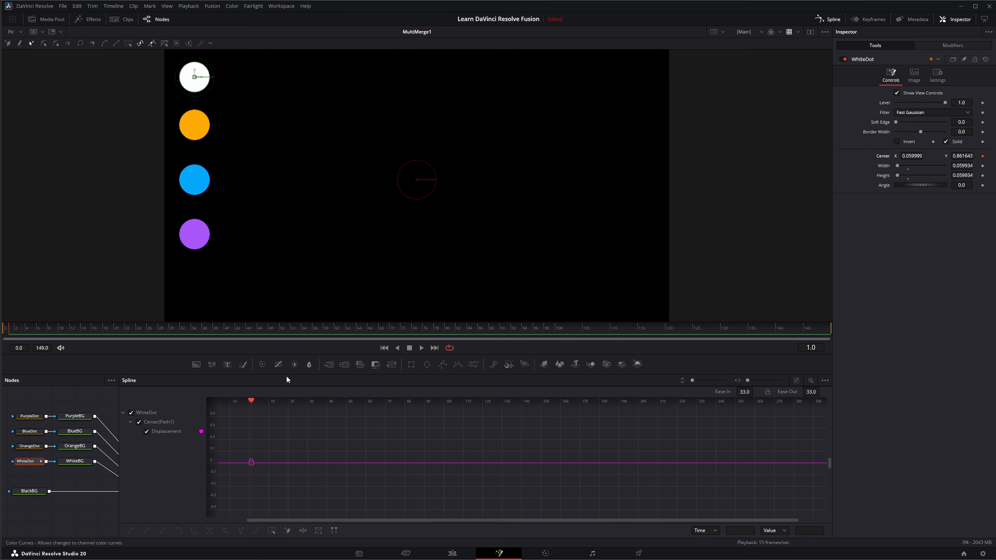
pyautogui.click(436, 348)
pyautogui.click(982, 156)
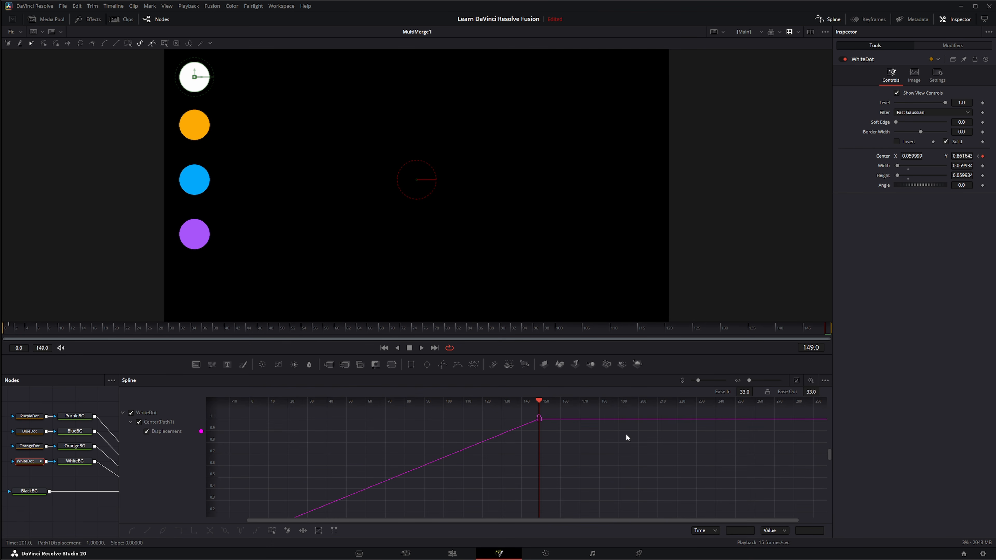
pyautogui.click(796, 380)
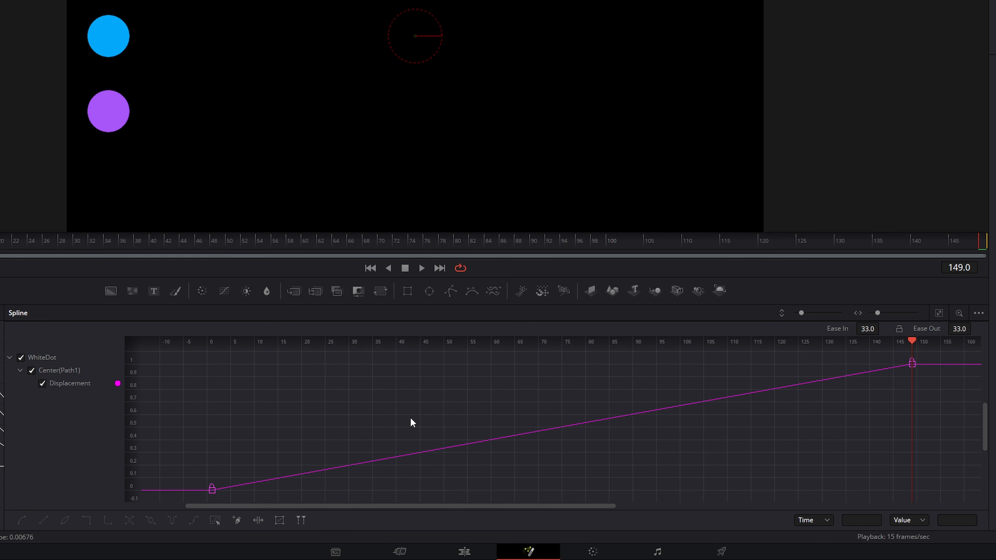
# Step: Examine WhiteDot's displacement curve between its two keyframes by panning and zooming the Spline graph in both directions
pyautogui.scroll(-2, 408, 422)
pyautogui.scroll(2, 412, 423)
pyautogui.scroll(-2, 411, 419)
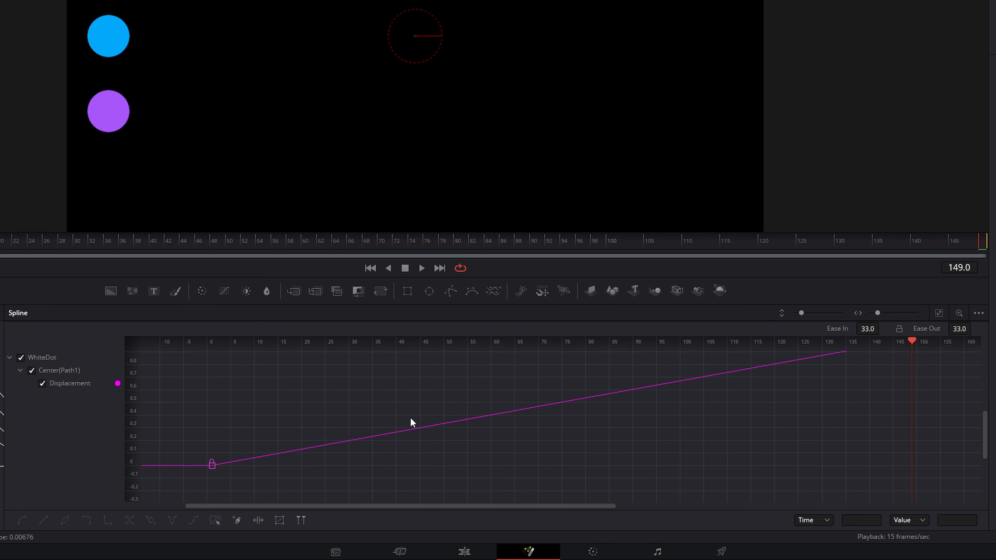
pyautogui.scroll(2, 410, 419)
pyautogui.scroll(-1, 410, 419)
pyautogui.scroll(1, 411, 422)
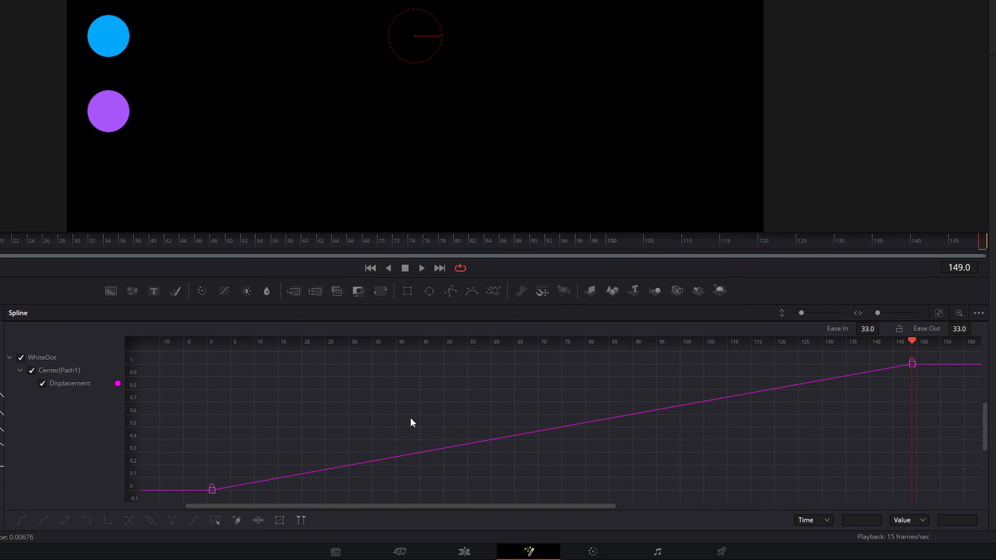
pyautogui.scroll(-2, 386, 433)
pyautogui.scroll(2, 385, 433)
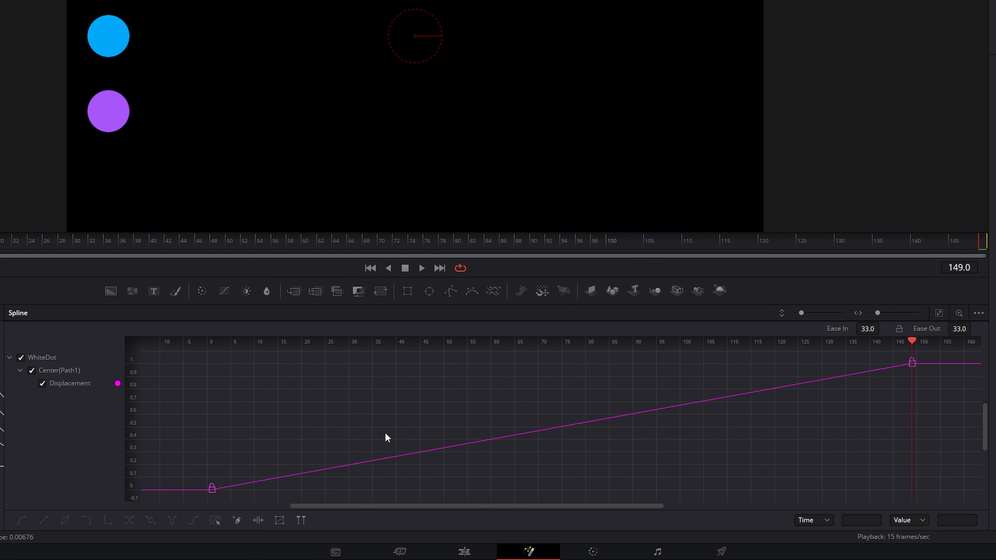
pyautogui.scroll(-2, 386, 433)
pyautogui.scroll(2, 385, 431)
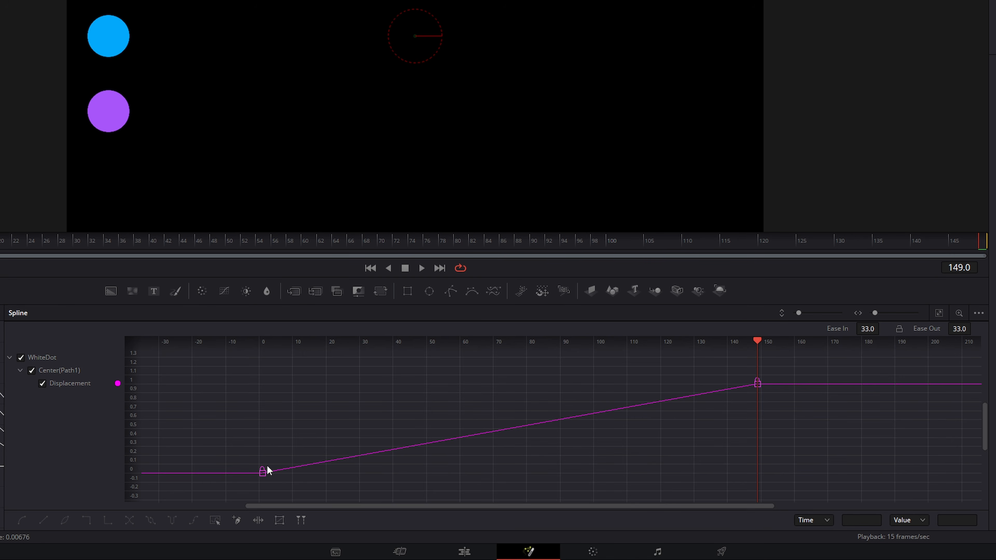
pyautogui.scroll(2, 263, 473)
pyautogui.scroll(1, 262, 473)
pyautogui.scroll(-3, 263, 473)
pyautogui.hscroll(-1, 337, 449)
pyautogui.hscroll(2, 338, 450)
pyautogui.hscroll(-1, 337, 450)
pyautogui.hscroll(1, 338, 450)
pyautogui.hscroll(1, 337, 450)
pyautogui.hscroll(-2, 338, 450)
pyautogui.hscroll(2, 338, 450)
pyautogui.hscroll(-1, 337, 450)
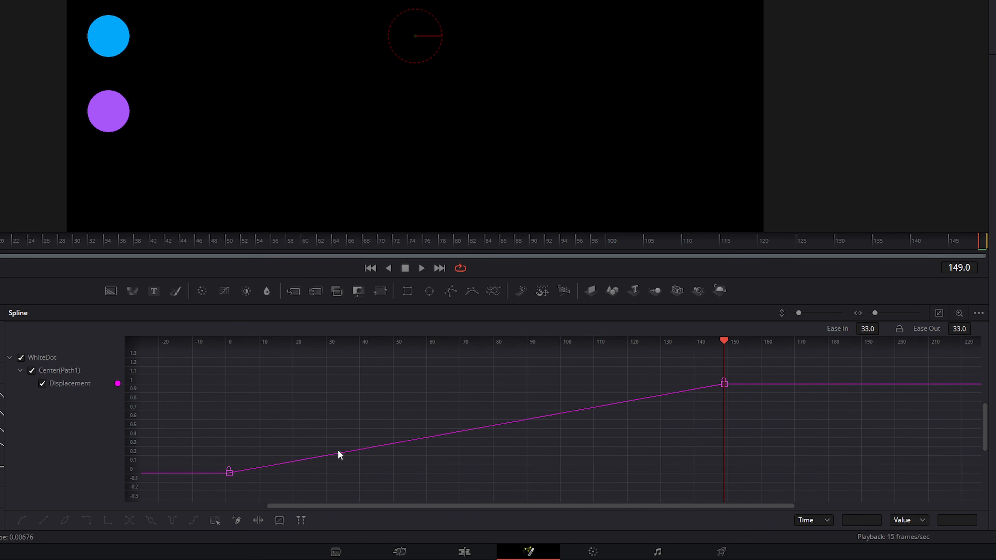
pyautogui.hscroll(-1, 338, 450)
pyautogui.hscroll(1, 338, 450)
pyautogui.hscroll(-1, 337, 450)
pyautogui.hscroll(1, 337, 450)
pyautogui.moveTo(355, 394); pyautogui.dragTo(421, 396)
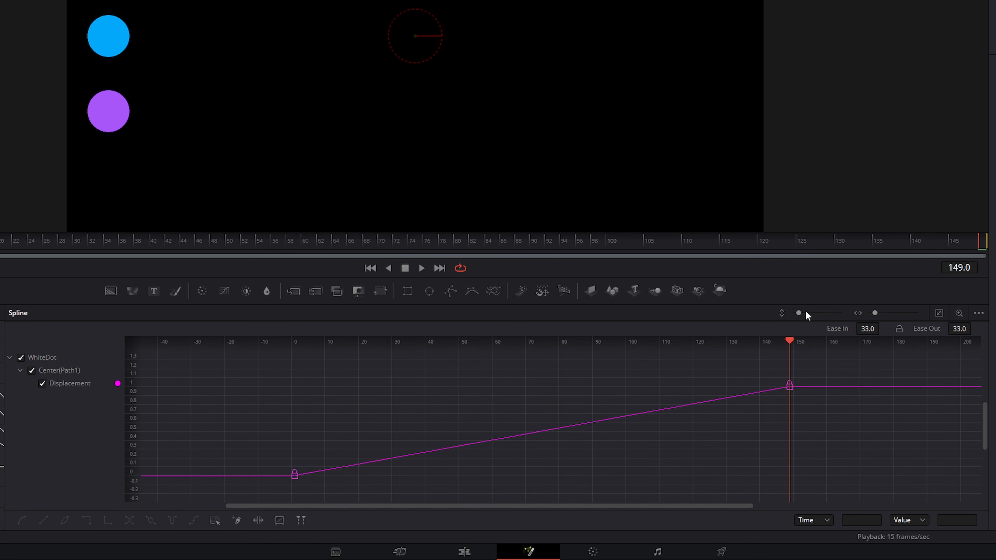
# Step: Adjust the Spline graph's vertical and horizontal scales around WhiteDot's displacement curve
pyautogui.moveTo(801, 312); pyautogui.dragTo(800, 313)
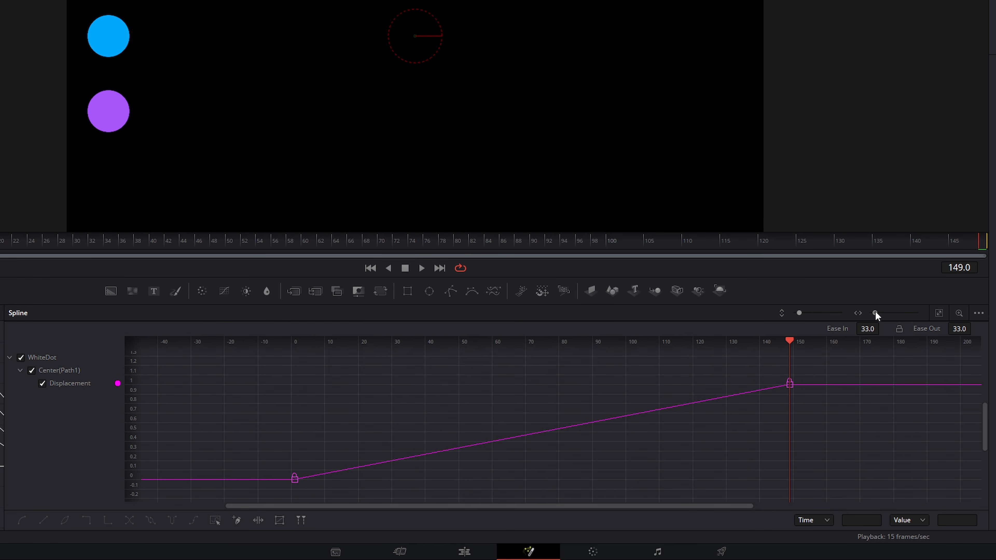
pyautogui.moveTo(875, 312); pyautogui.dragTo(877, 310)
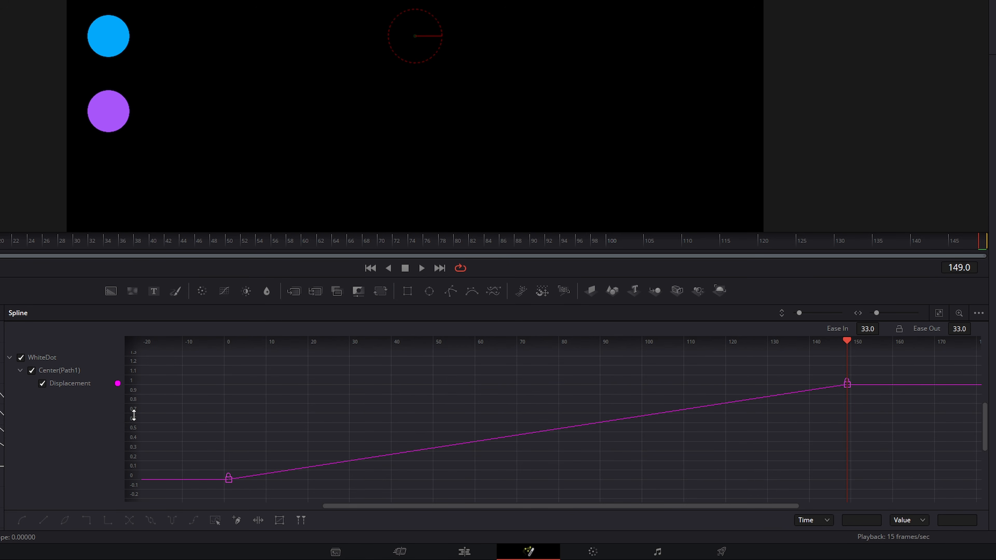
pyautogui.moveTo(134, 415)
pyautogui.mouseDown()
pyautogui.moveTo(132, 351)
pyautogui.moveTo(131, 406)
pyautogui.mouseUp()
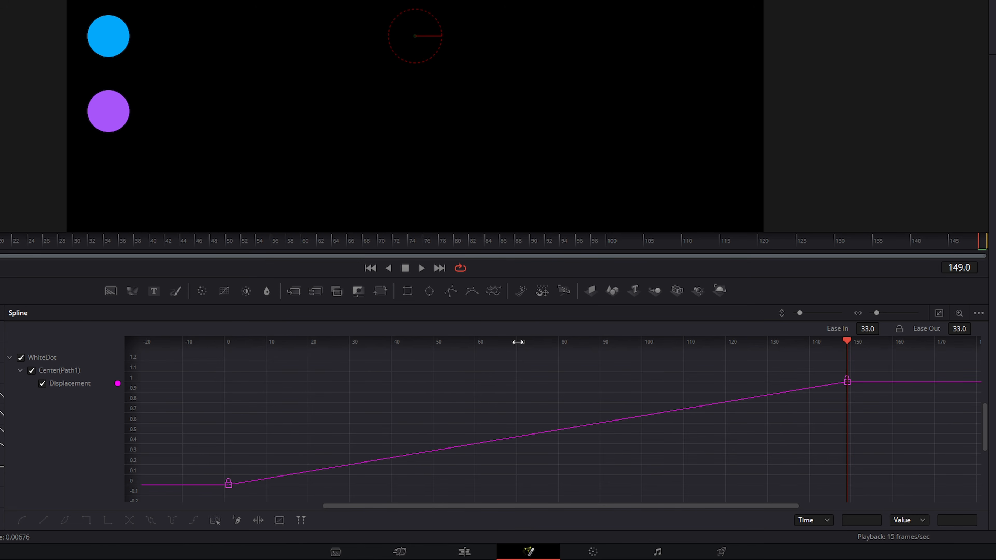
pyautogui.moveTo(518, 342)
pyautogui.mouseDown()
pyautogui.moveTo(569, 341)
pyautogui.moveTo(438, 345)
pyautogui.moveTo(629, 345)
pyautogui.moveTo(418, 345)
pyautogui.moveTo(508, 345)
pyautogui.mouseUp()
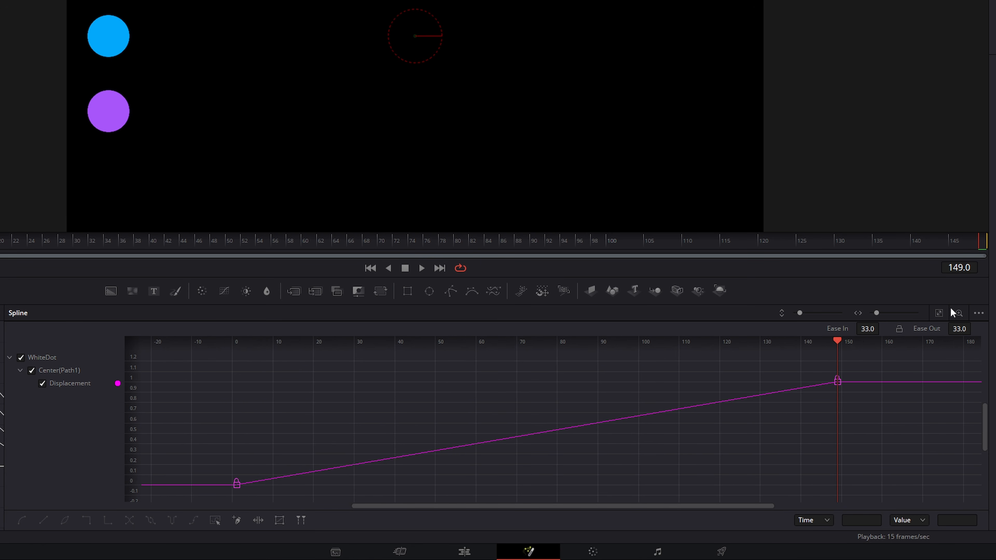
# Step: Fit the displacement curve to the graph, zoom into the area around the frame 1 keyframe, and fit the curve again
pyautogui.click(939, 313)
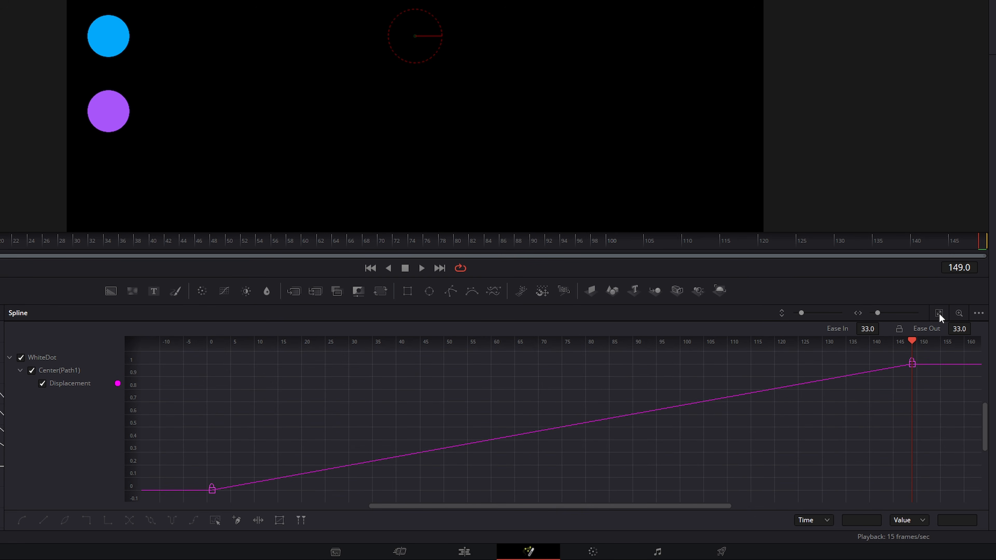
pyautogui.click(959, 313)
pyautogui.moveTo(187, 441); pyautogui.dragTo(288, 497)
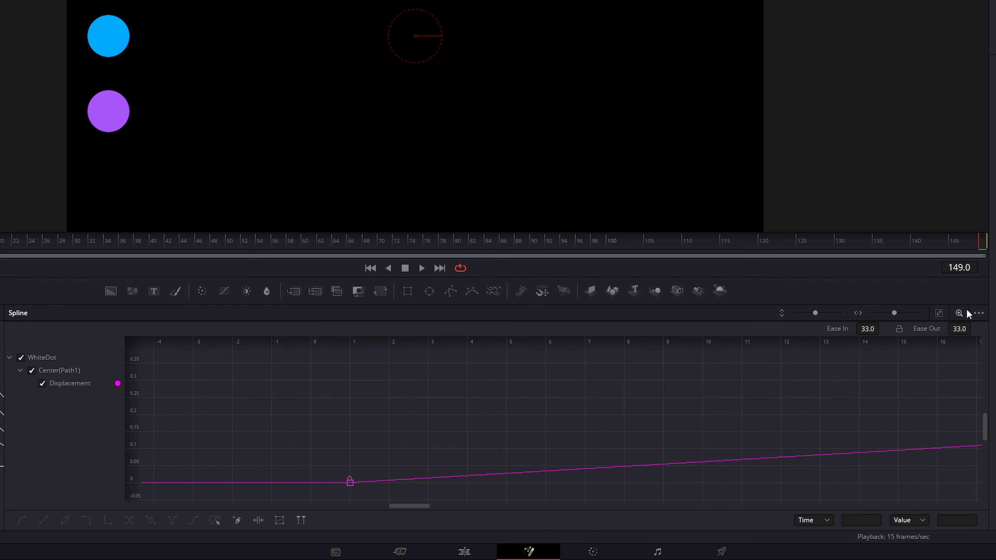
pyautogui.click(939, 313)
# Step: Select OrangeDot and keyframe its Soft Edge at frame 149
pyautogui.click(979, 314)
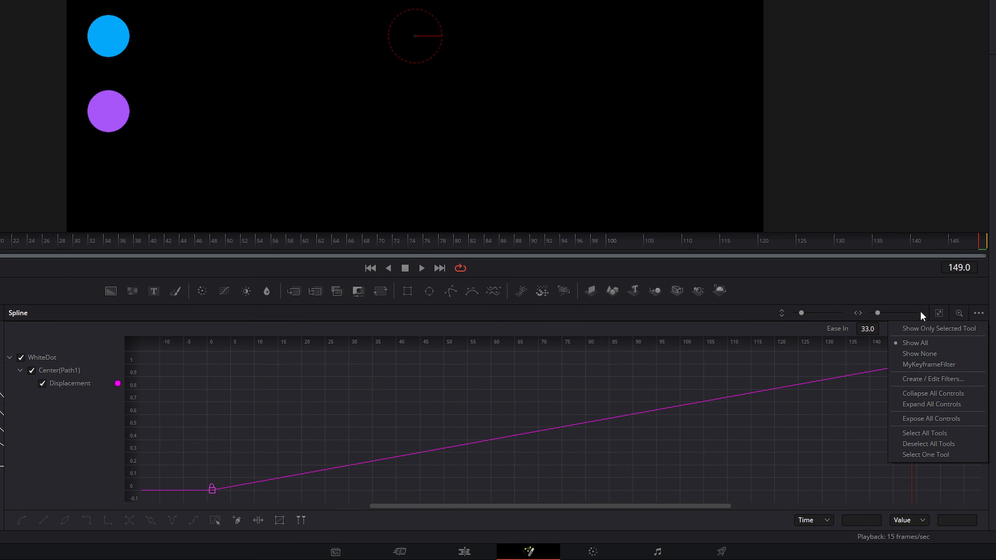
pyautogui.click(938, 328)
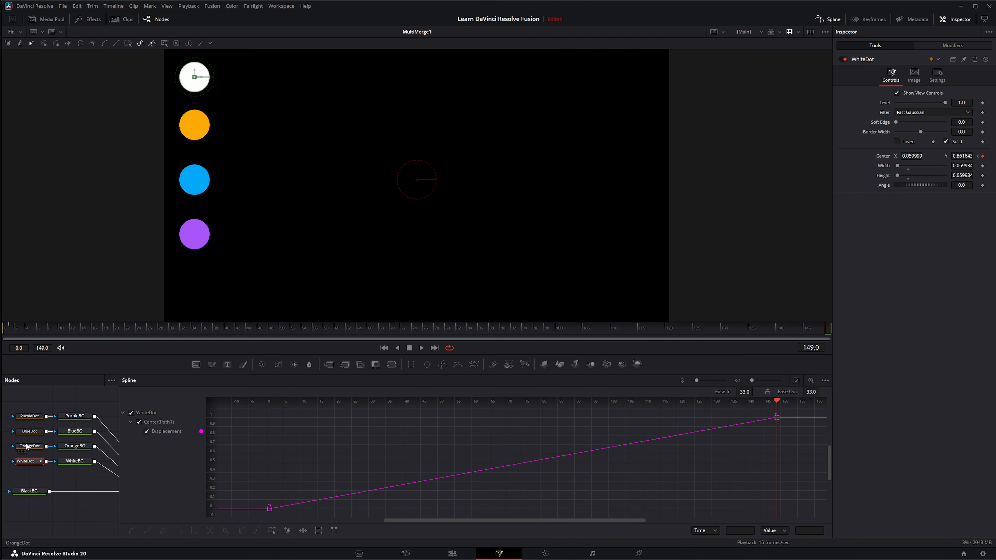
pyautogui.click(30, 451)
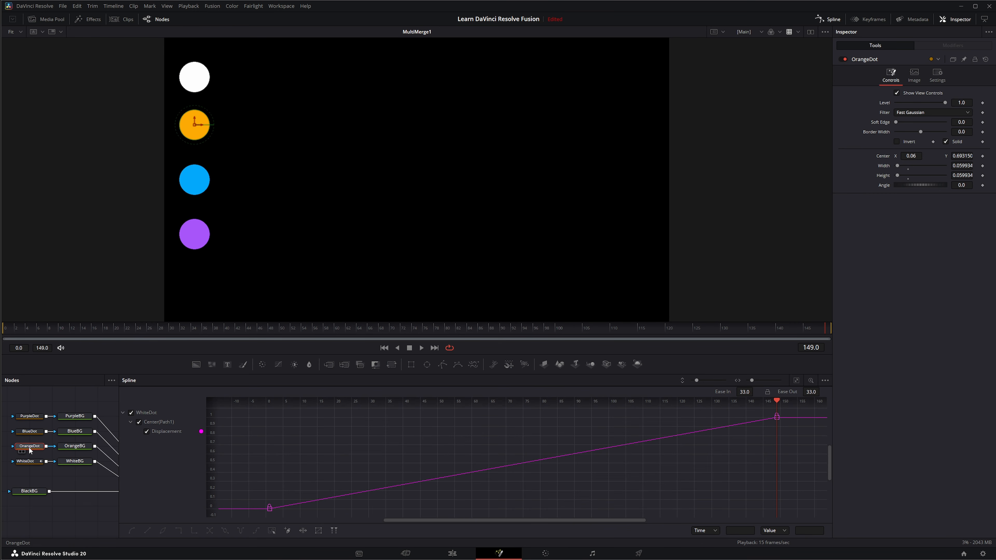
pyautogui.click(982, 123)
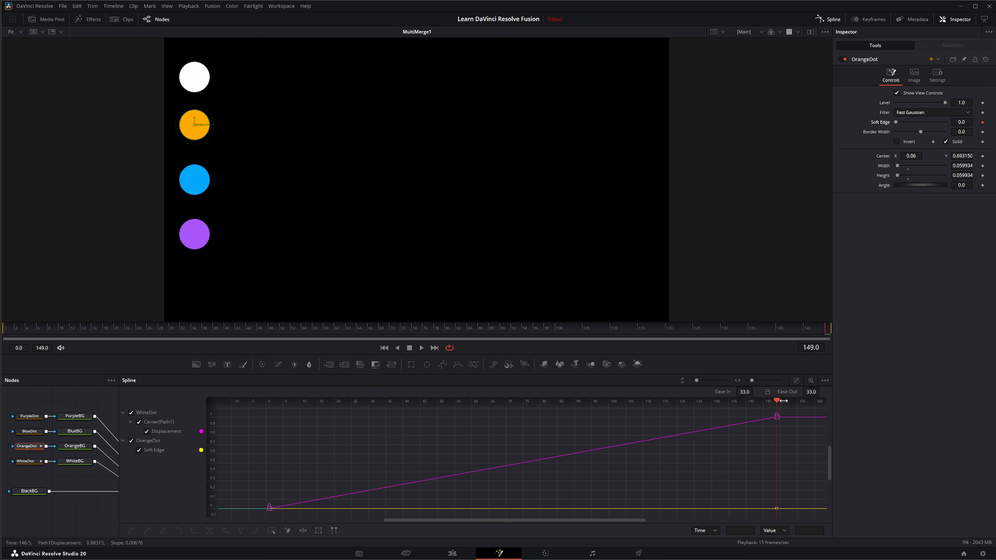
# Step: Enable Show Only Selected Tool in the Spline editor and compare the curves of OrangeDot and WhiteDot by selecting each
pyautogui.click(824, 380)
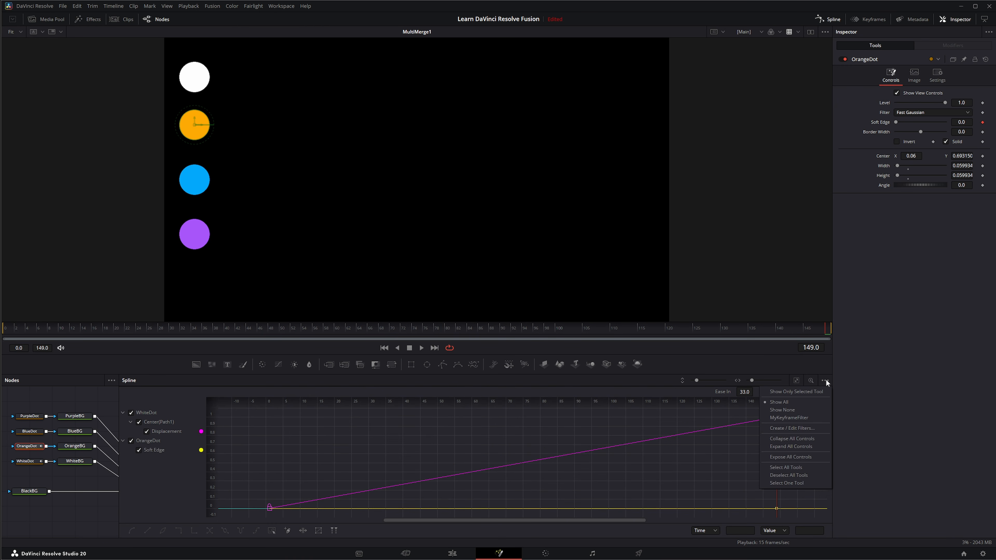
pyautogui.click(794, 391)
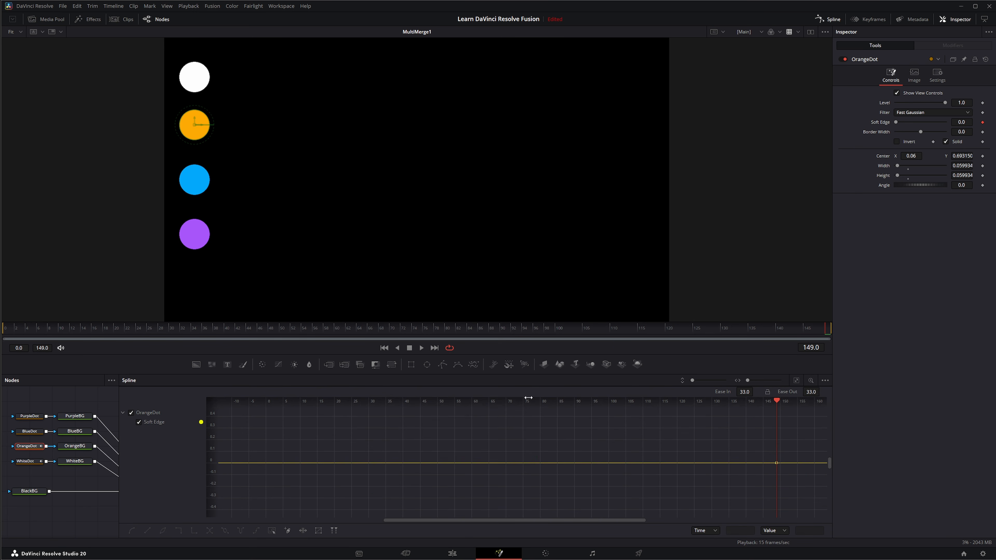
pyautogui.click(27, 462)
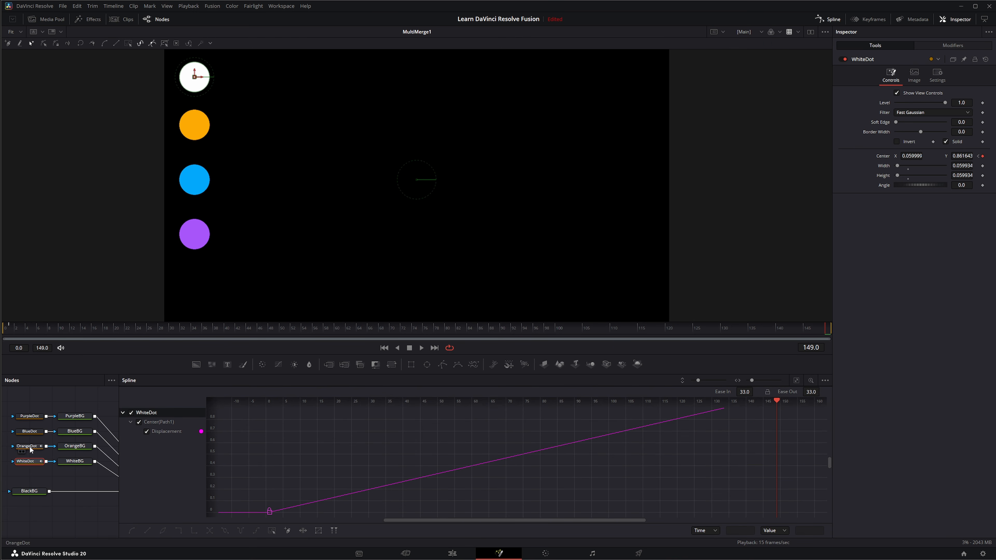
pyautogui.click(30, 447)
pyautogui.click(32, 462)
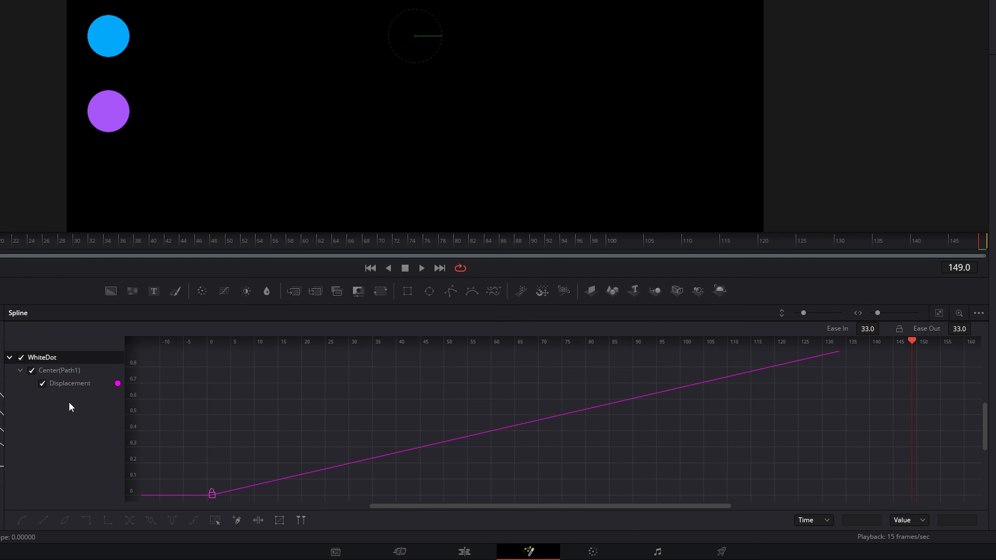
# Step: Disable Show Only Selected Tool and set the Spline editor's display filter to Show None
pyautogui.click(979, 313)
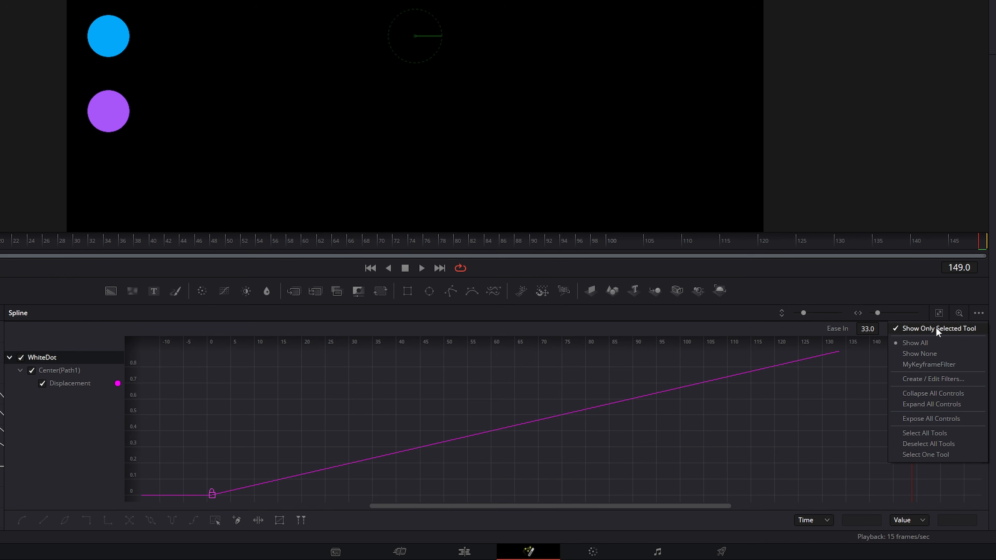
pyautogui.click(936, 328)
pyautogui.click(978, 313)
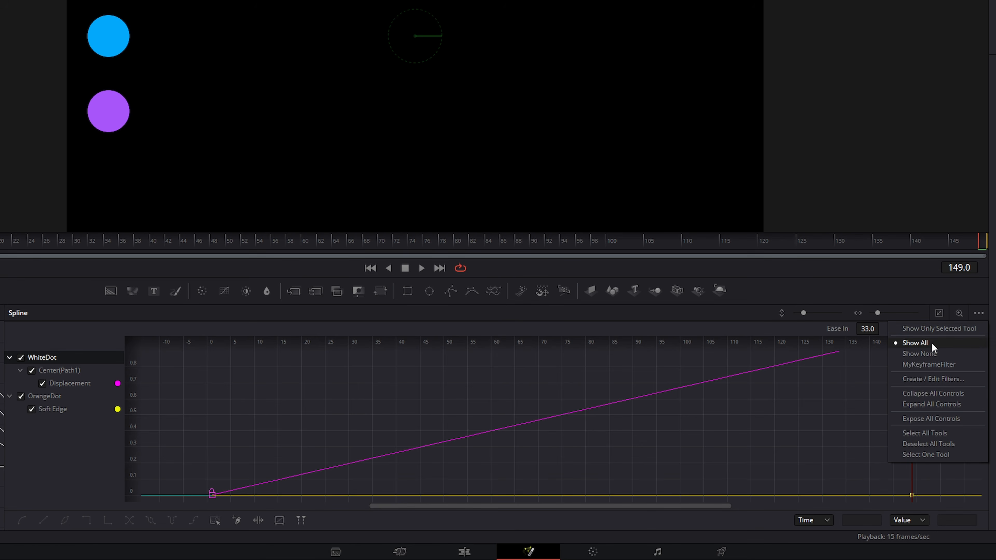
pyautogui.click(928, 354)
pyautogui.click(979, 313)
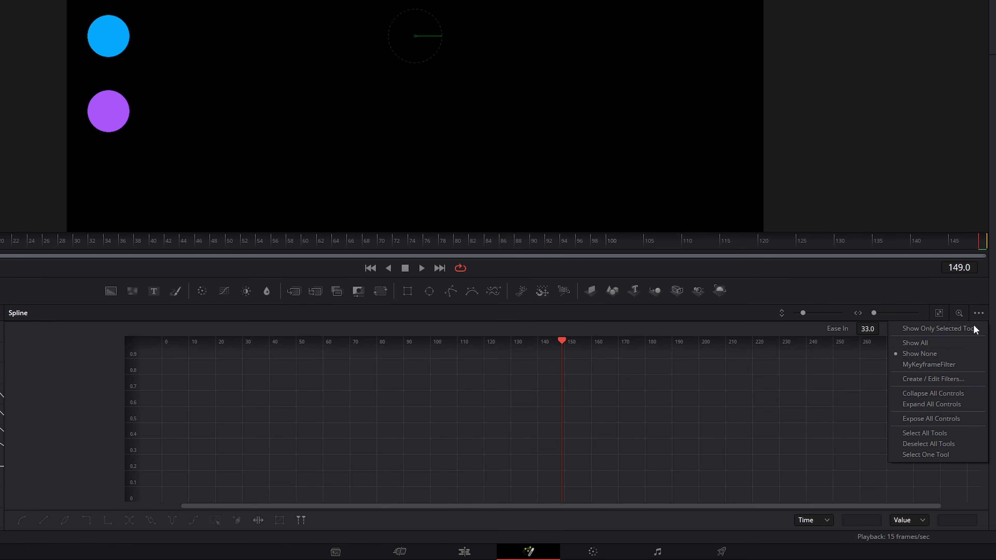
# Step: Set the Spline editor's display filter to Show All and create a new timeline filter named Example
pyautogui.click(931, 342)
pyautogui.click(979, 314)
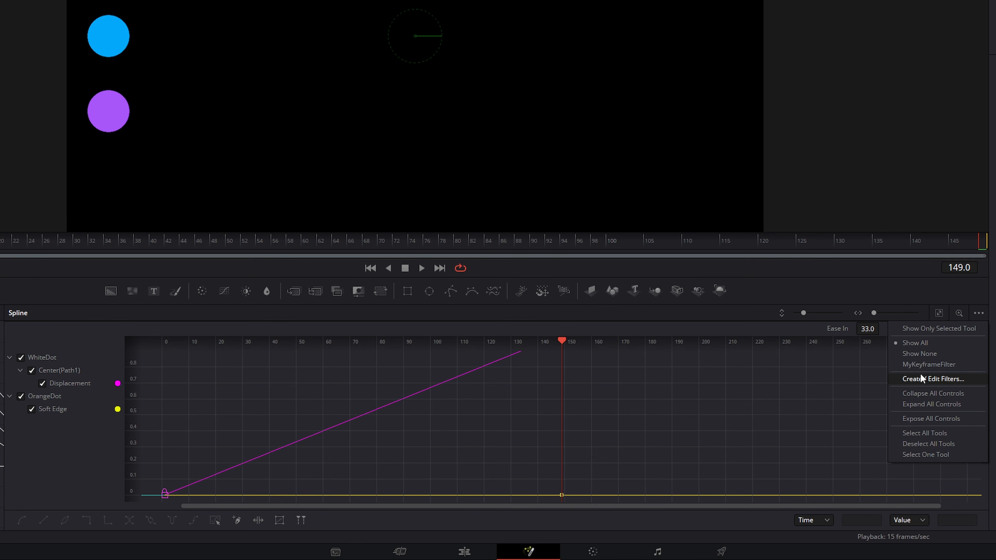
pyautogui.click(924, 381)
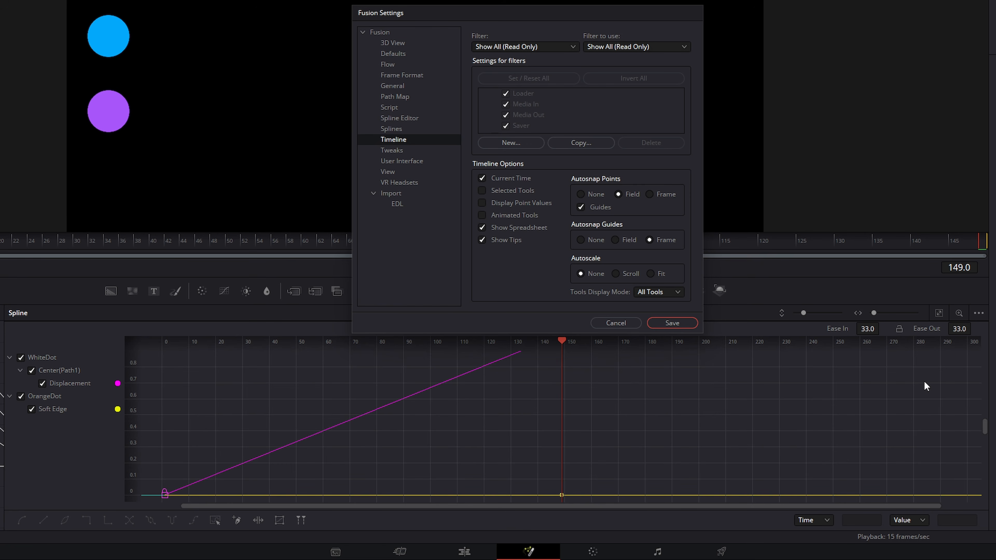
pyautogui.click(573, 44)
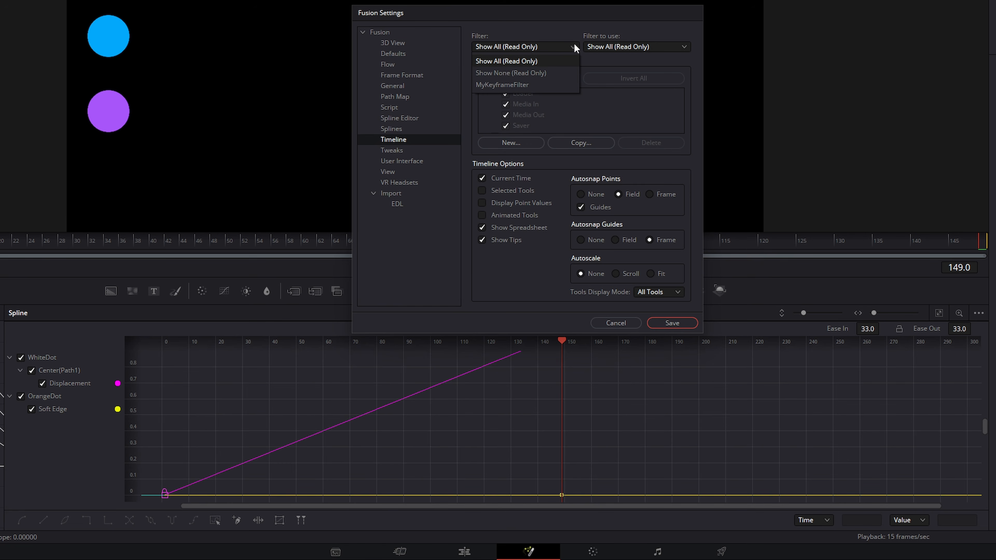
pyautogui.click(535, 31)
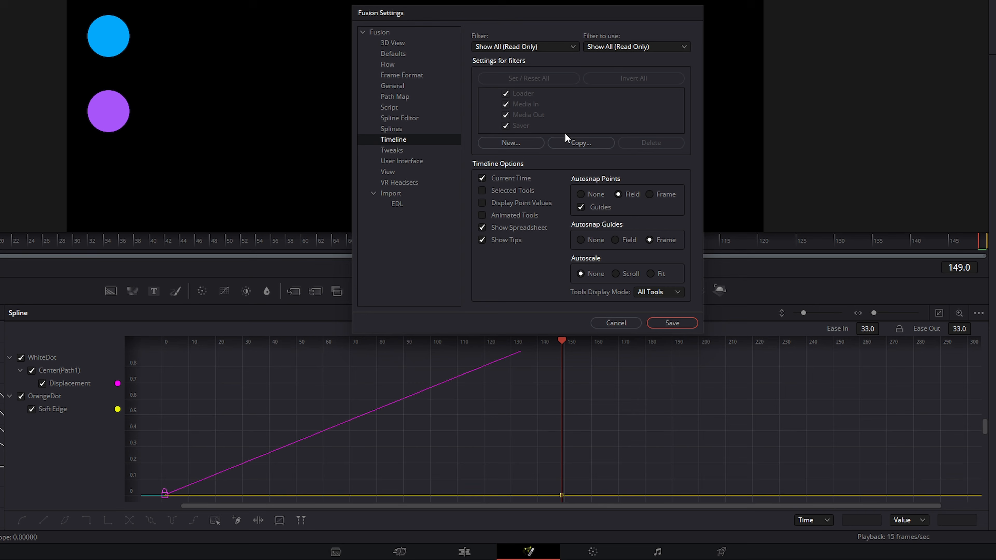
pyautogui.click(518, 144)
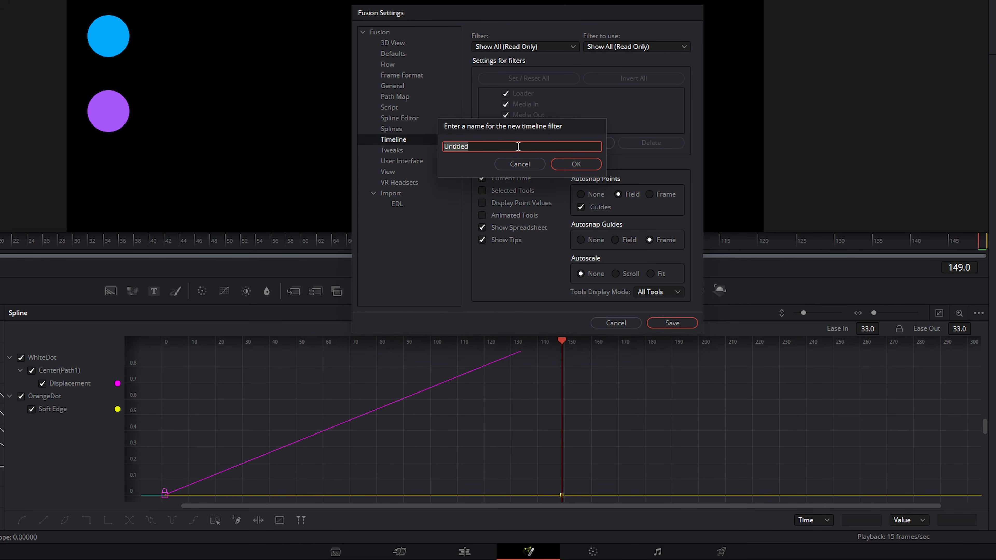
pyautogui.write('Example')
pyautogui.press('Return')
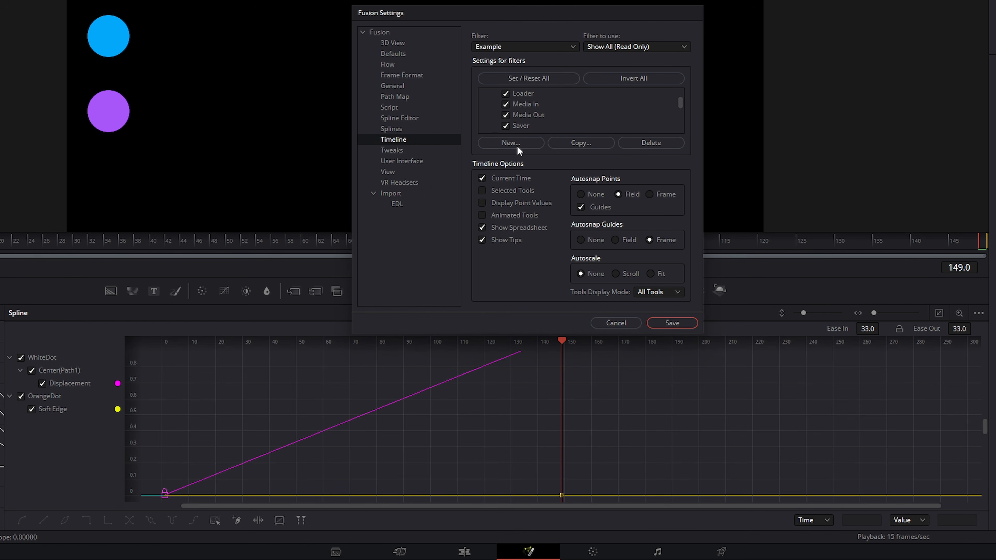
# Step: Set Example as the filter to use with all its tool types cleared, and save the Fusion settings
pyautogui.click(622, 46)
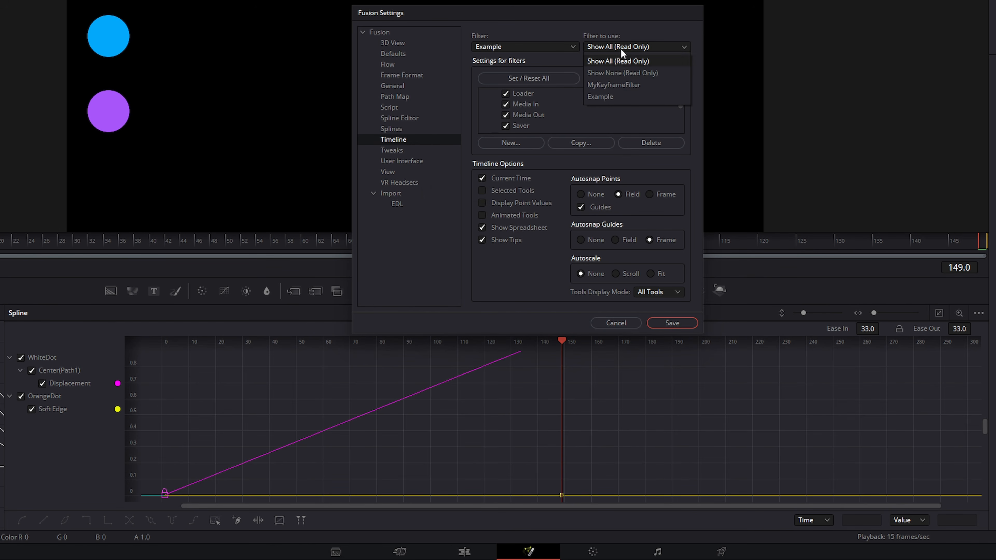
pyautogui.click(600, 96)
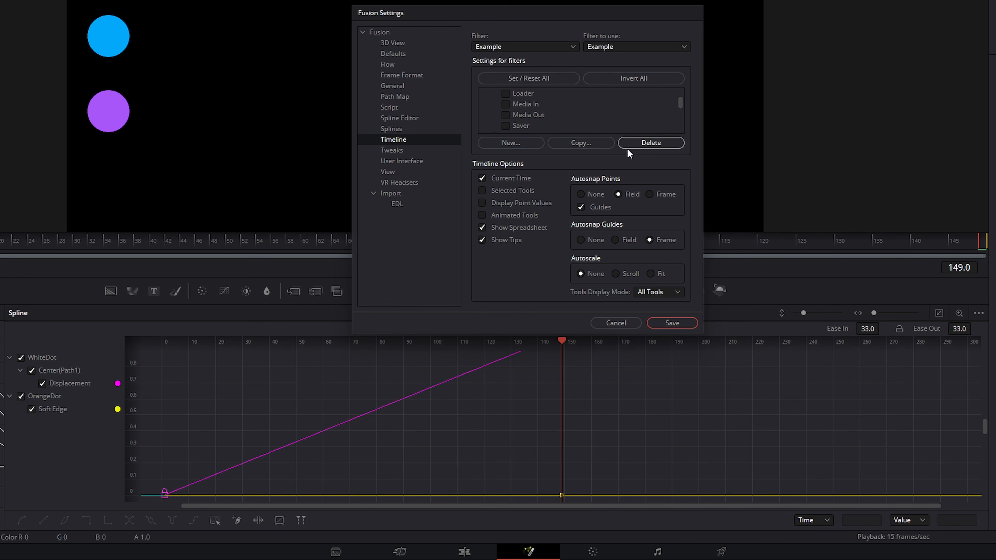
pyautogui.click(677, 326)
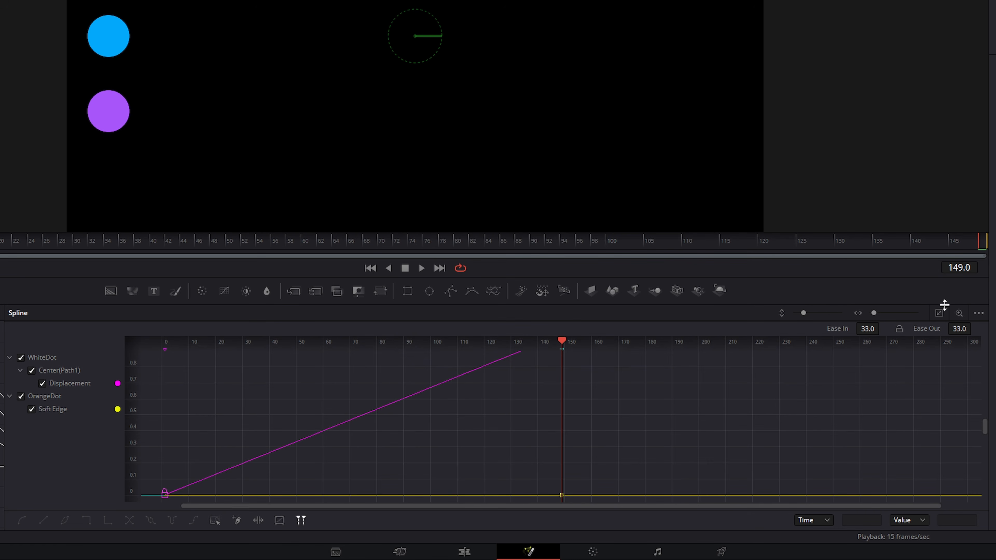
pyautogui.click(978, 313)
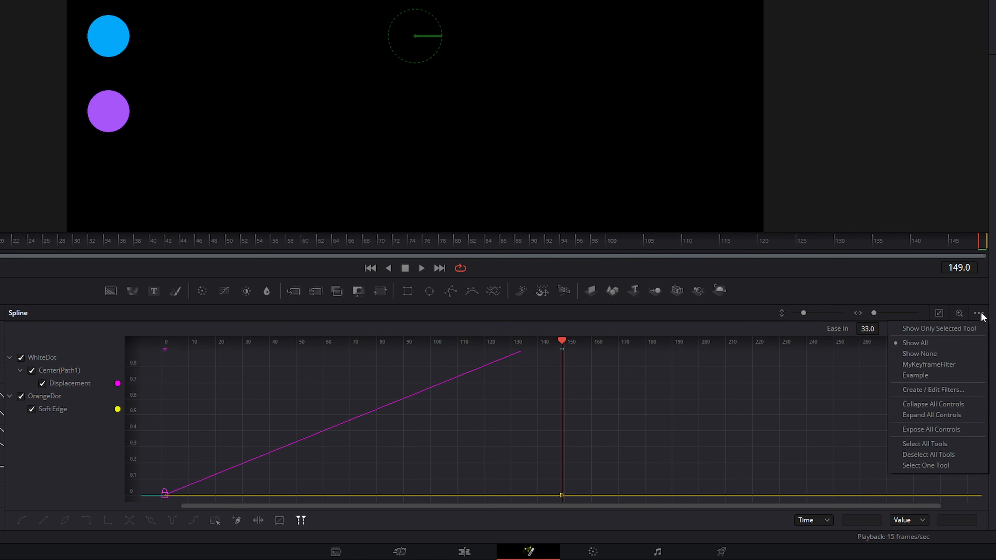
pyautogui.click(922, 375)
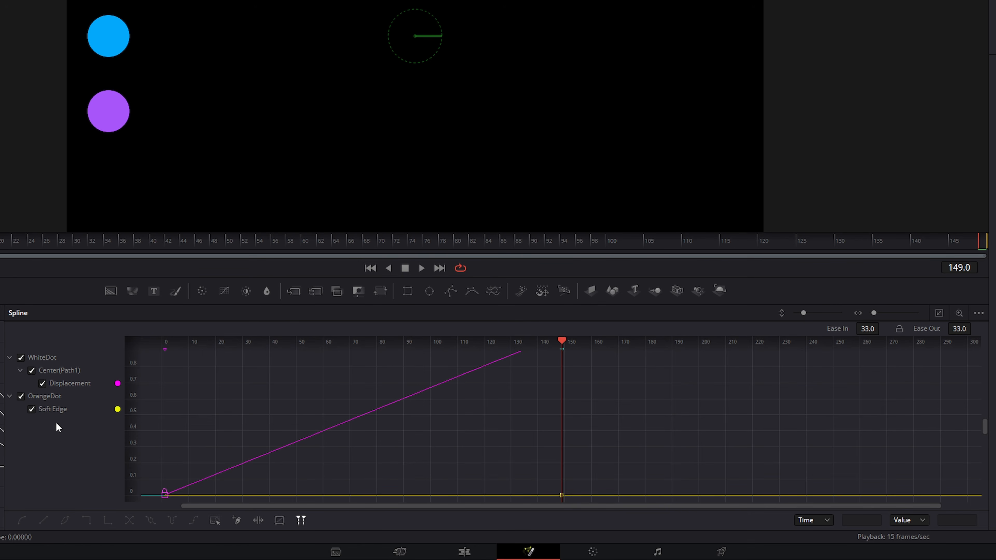
# Step: Collapse all controls in the Spline editor's parameter list and expand them all again
pyautogui.click(979, 313)
pyautogui.click(935, 404)
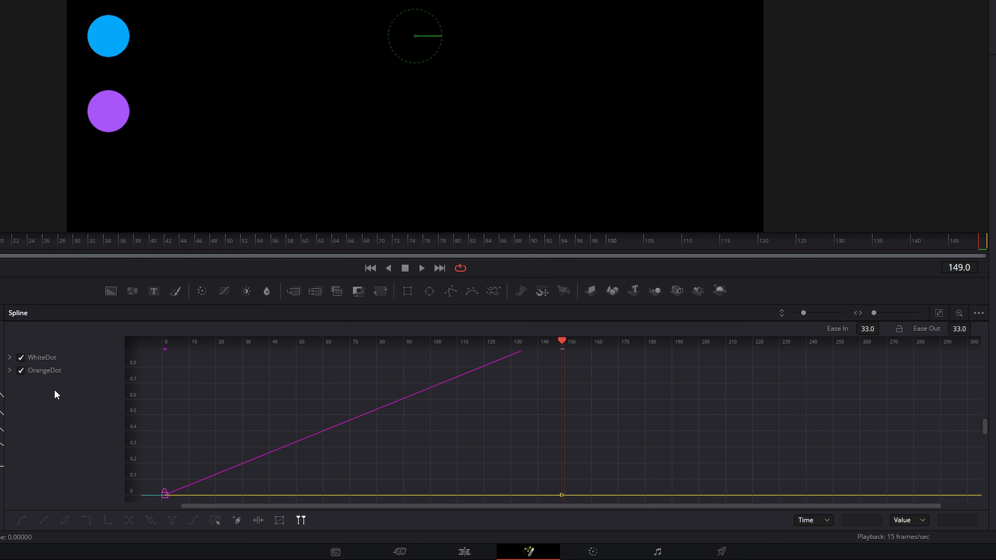
pyautogui.click(979, 313)
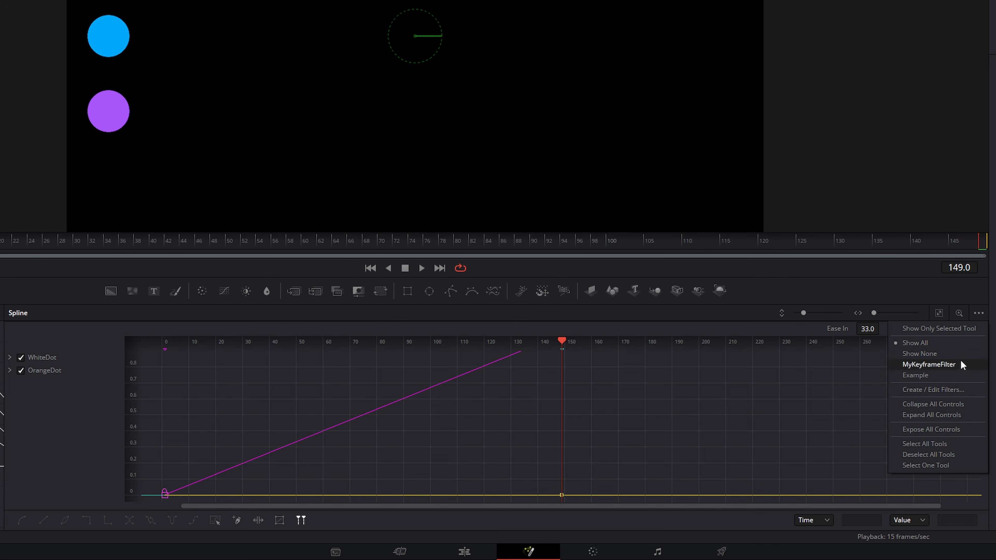
pyautogui.click(952, 416)
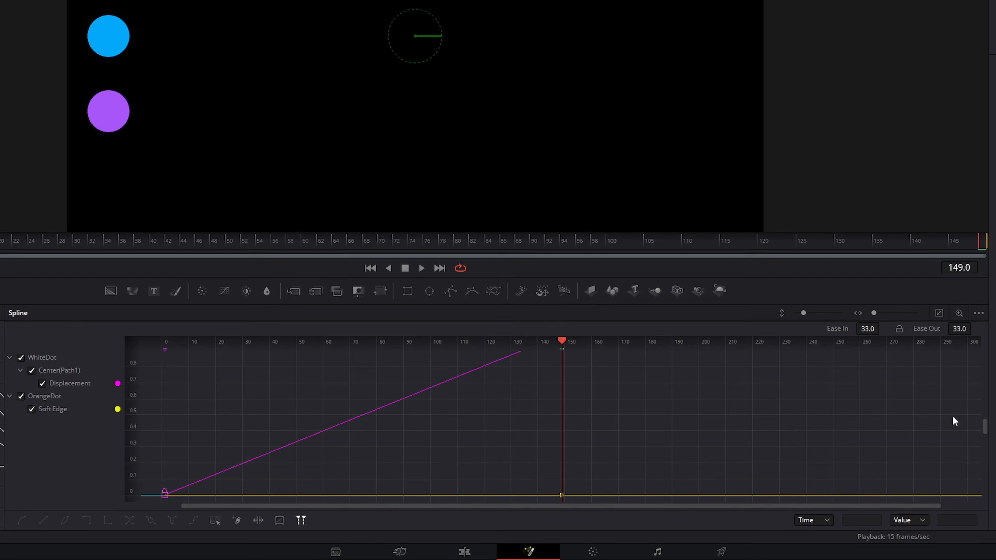
# Step: Turn on Expose All Controls to compare the Spline list with WhiteDot's Inspector settings, and turn the option off again
pyautogui.click(979, 313)
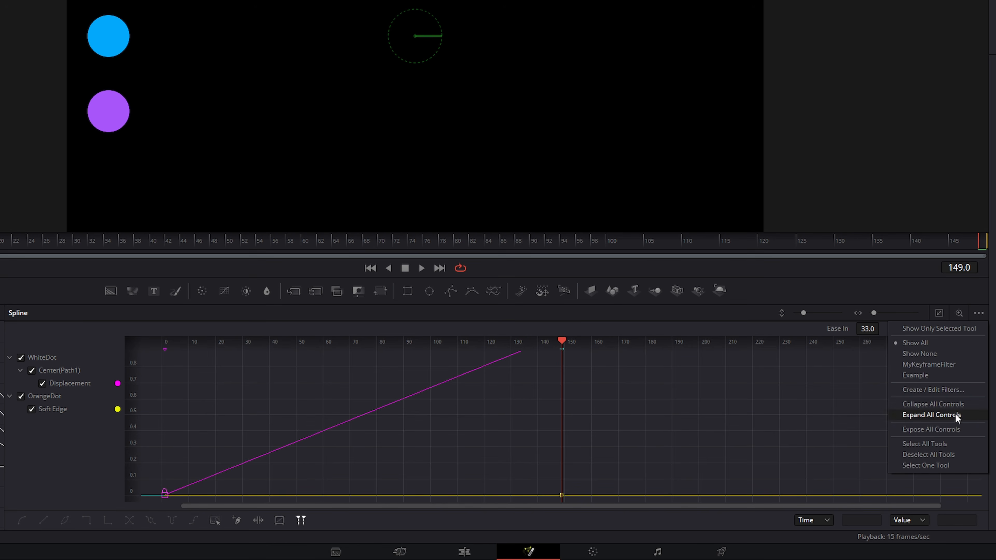
pyautogui.click(937, 429)
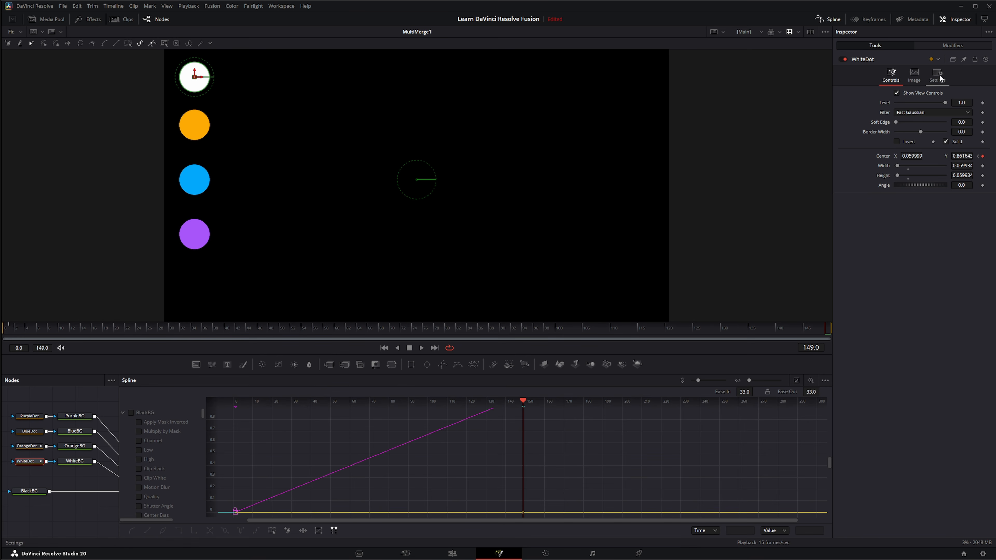
pyautogui.click(938, 75)
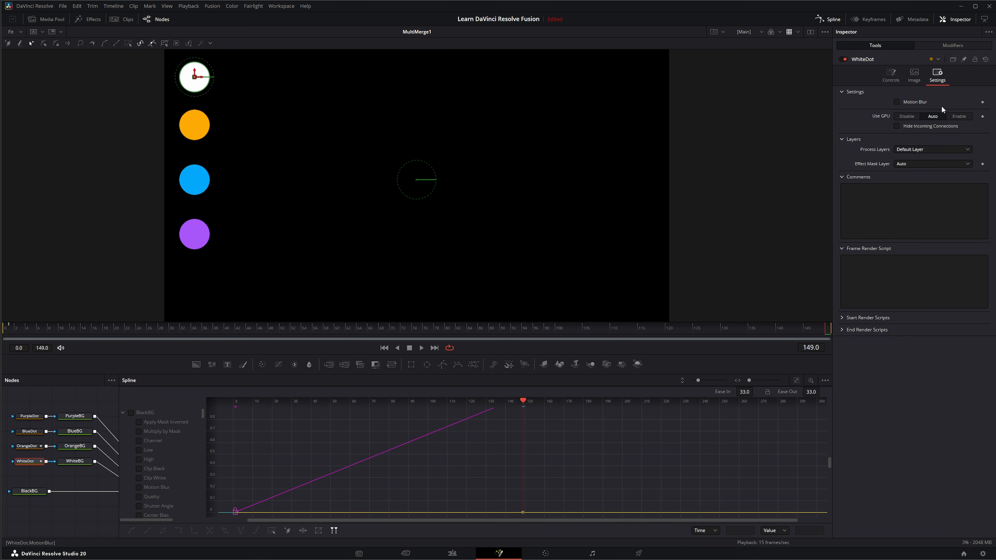
pyautogui.click(892, 74)
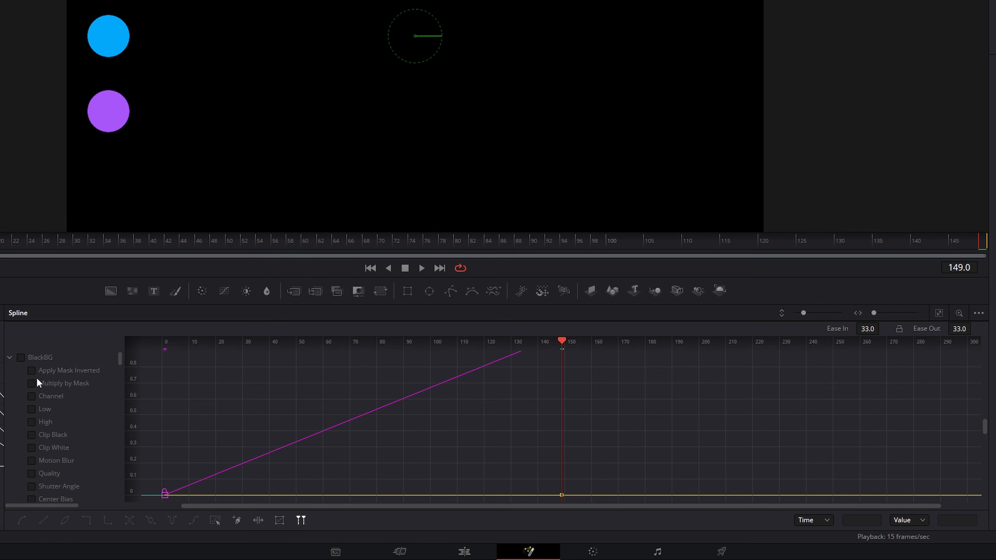
pyautogui.click(979, 313)
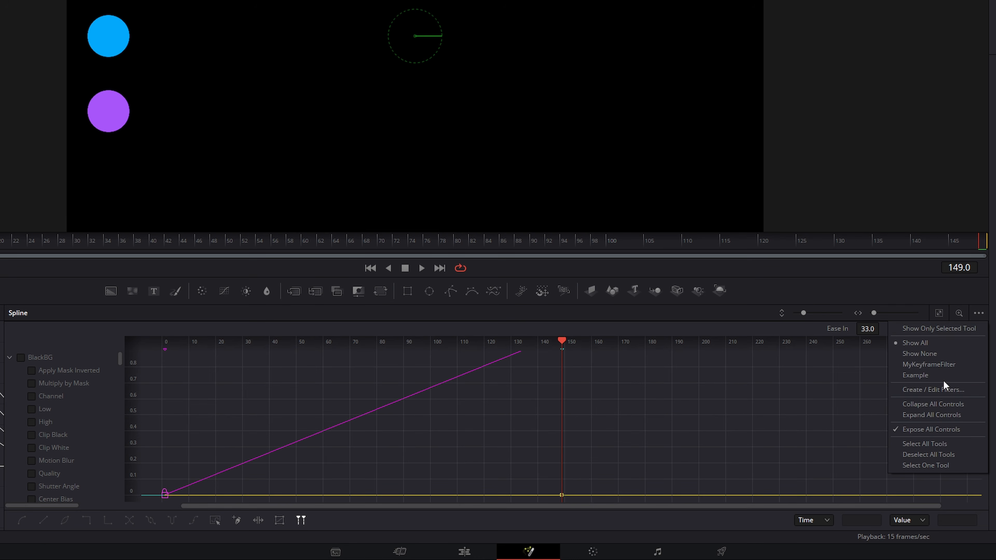
pyautogui.click(926, 430)
# Step: Select all tools in the Spline editor and deselect all of them again
pyautogui.click(978, 312)
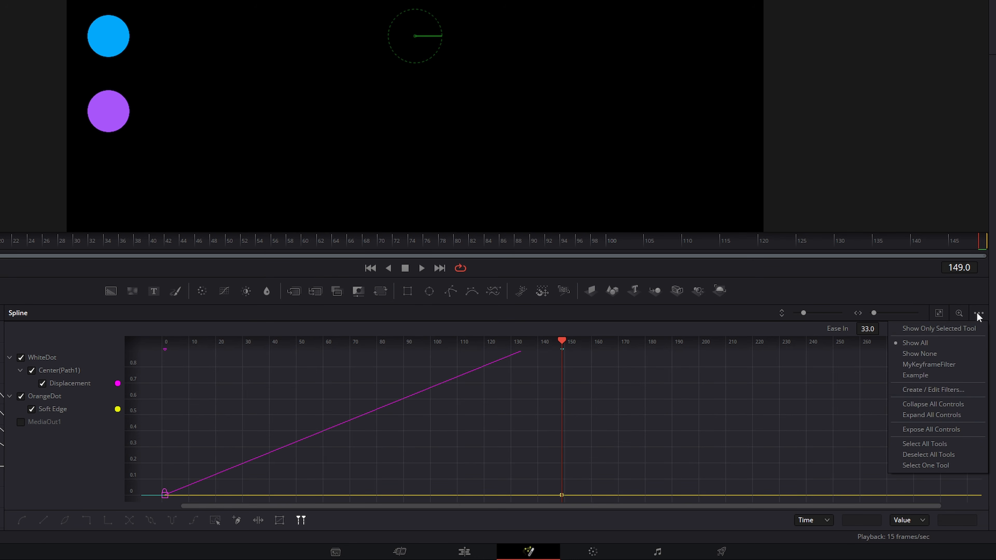
pyautogui.click(940, 443)
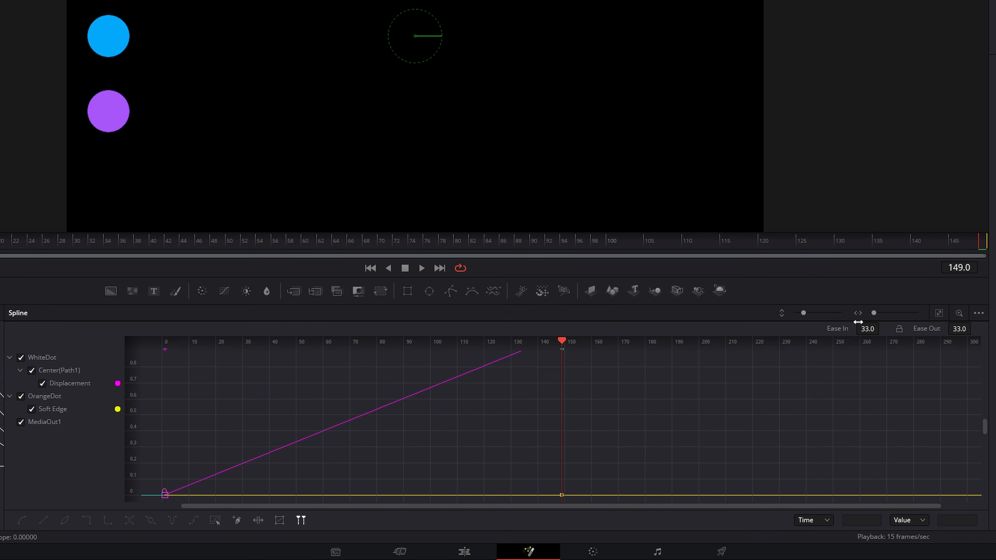
pyautogui.click(978, 313)
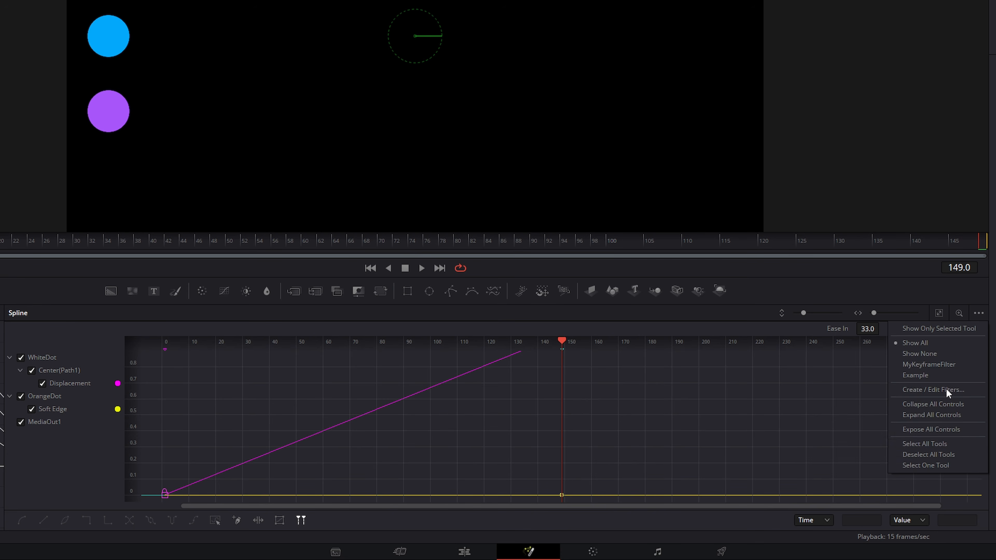
pyautogui.click(950, 454)
# Step: Enable Select One Tool, fit WhiteDot's displacement curve to the graph, and switch the display to OrangeDot's Soft Edge curve
pyautogui.click(979, 312)
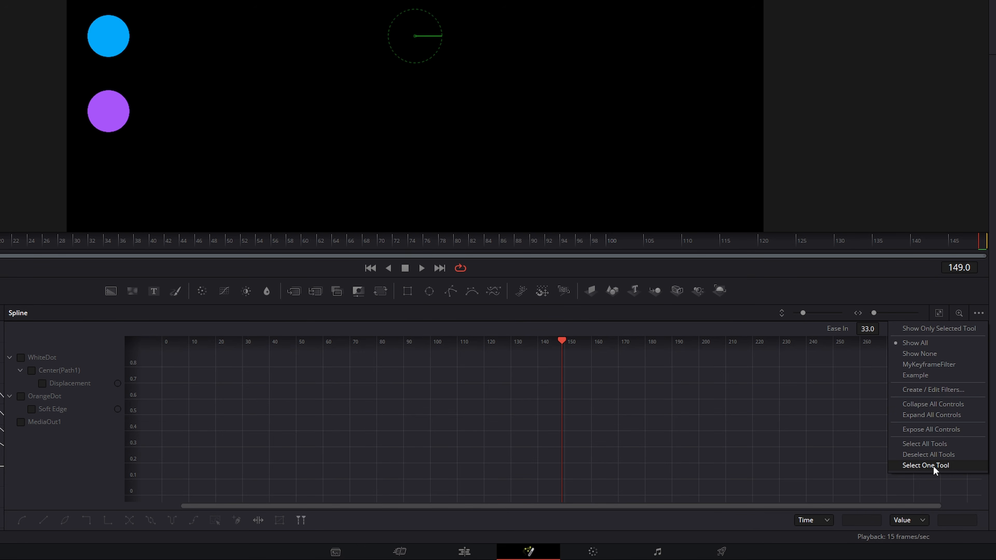
pyautogui.click(941, 465)
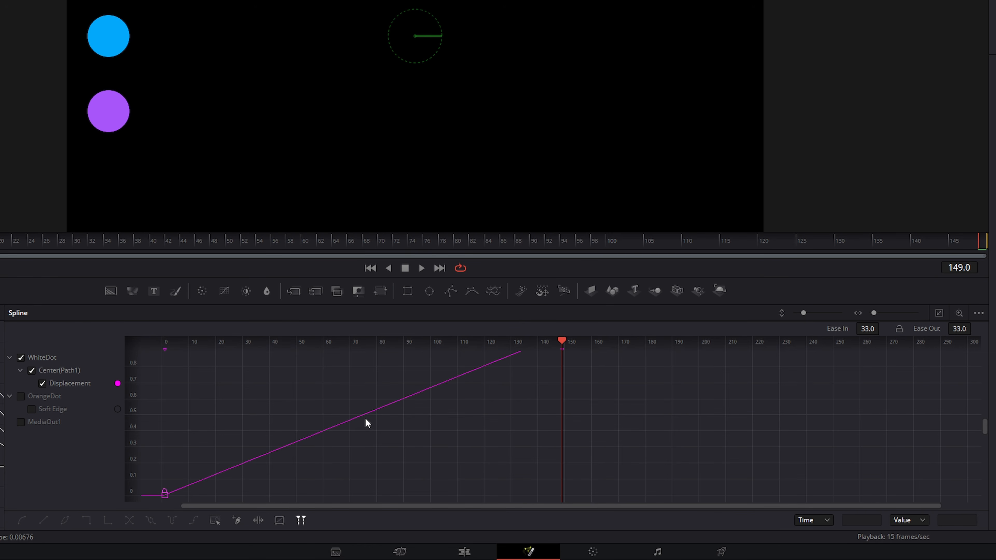
pyautogui.click(937, 313)
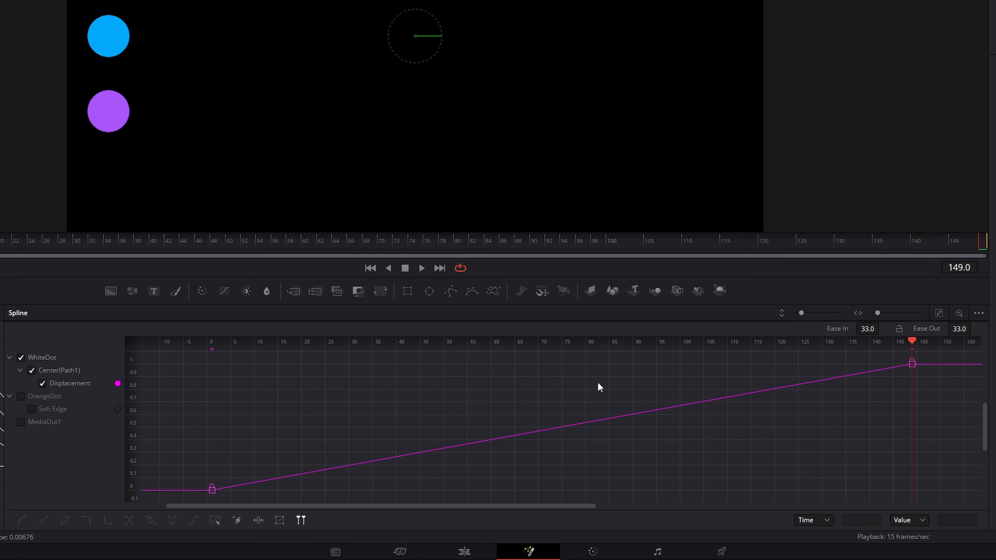
pyautogui.click(50, 410)
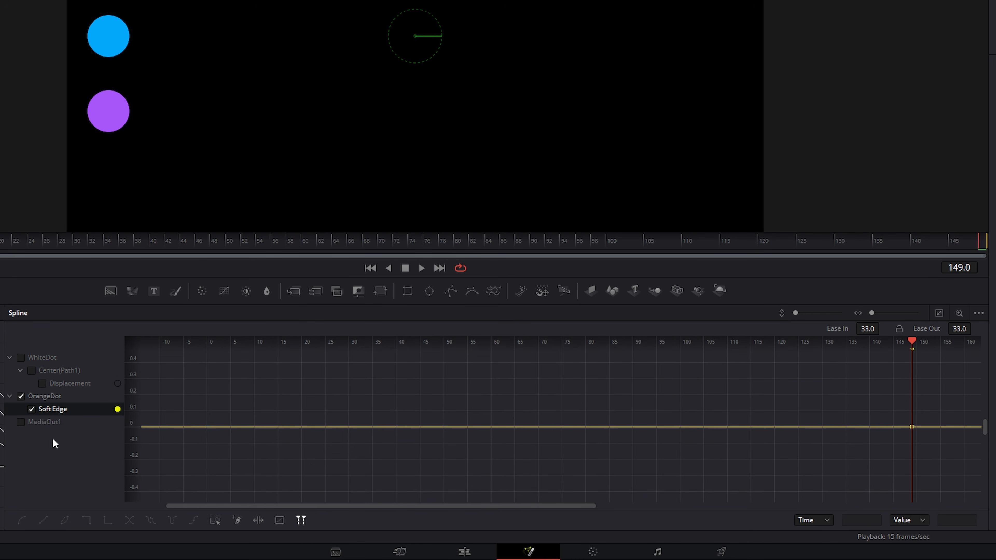
# Step: Enable MediaOut1 in the Spline list and disable it again, closing and reopening the Spline editor
pyautogui.click(38, 424)
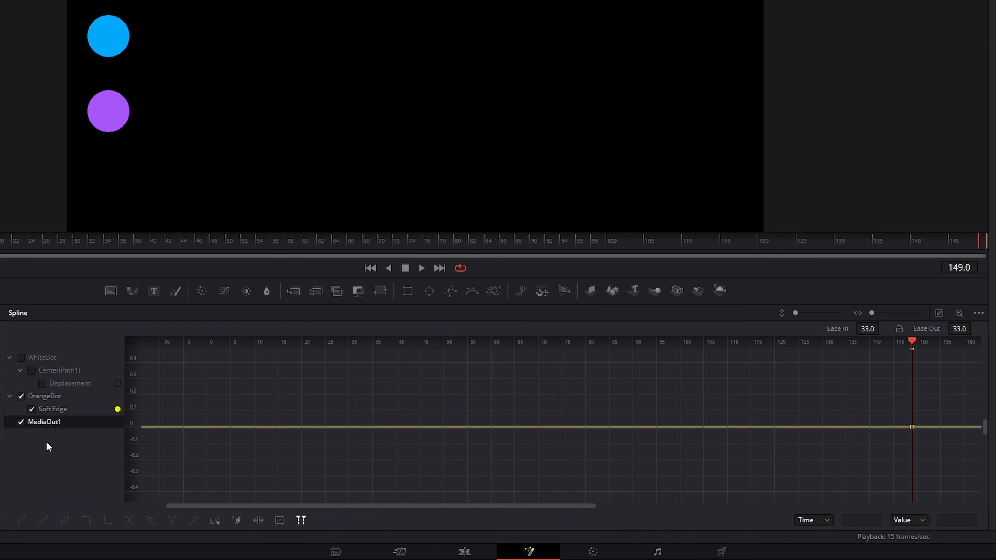
pyautogui.click(20, 422)
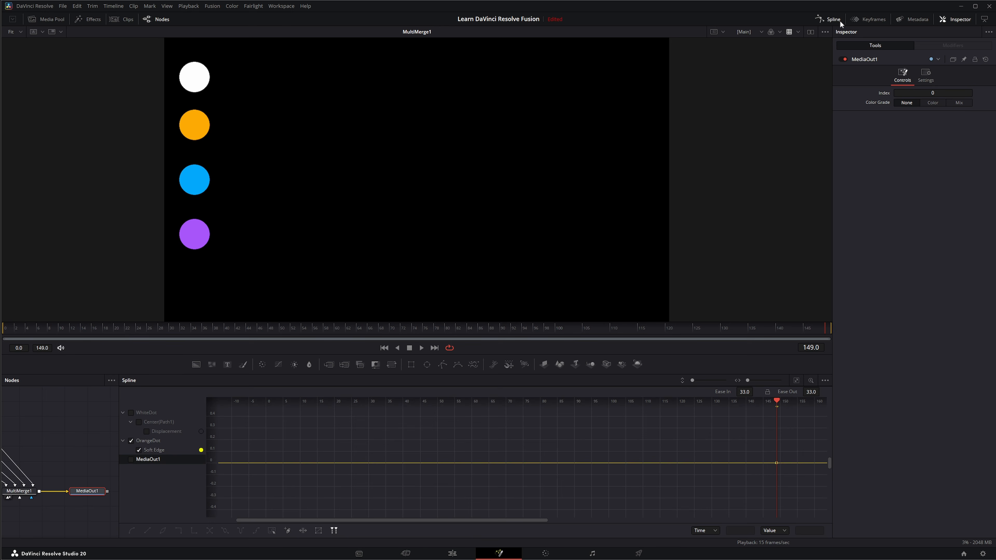
pyautogui.click(838, 22)
pyautogui.click(837, 20)
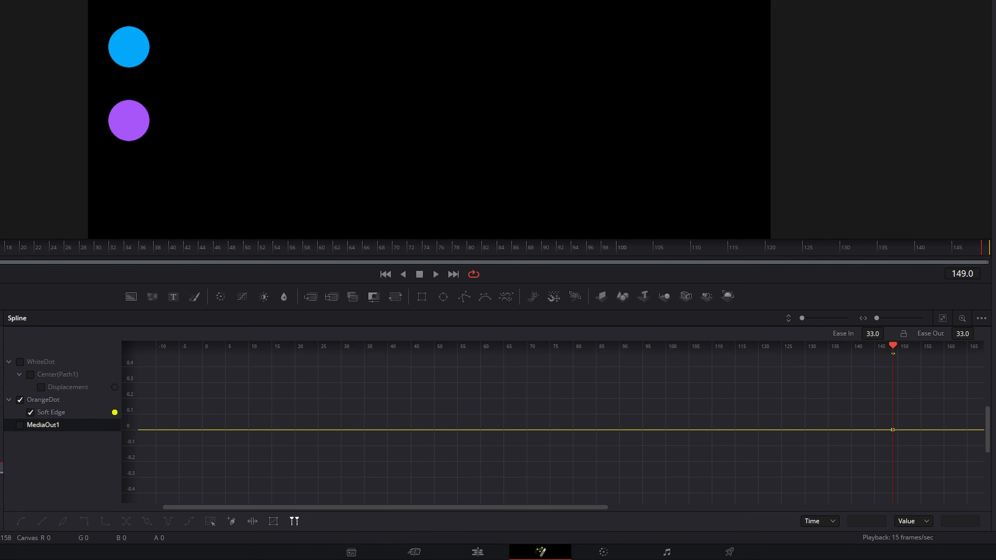
# Step: Collapse the OrangeDot and WhiteDot entries in the Spline list and display WhiteDot's curve alone
pyautogui.click(105, 441)
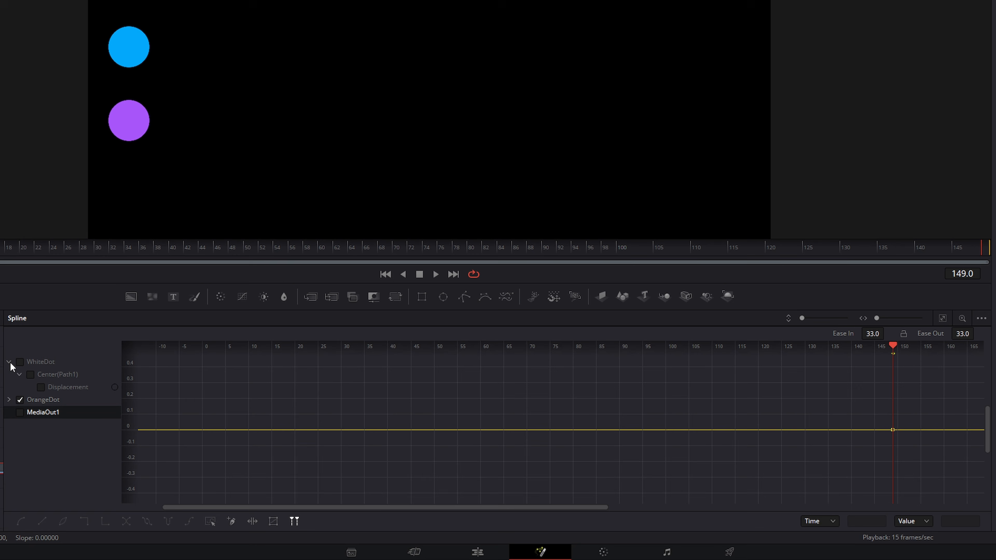
pyautogui.click(10, 363)
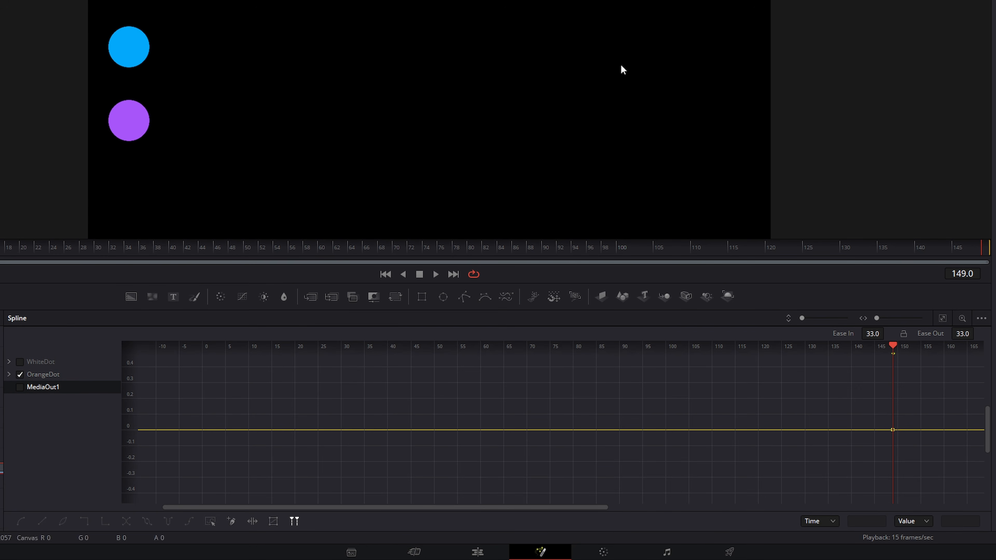
pyautogui.click(20, 361)
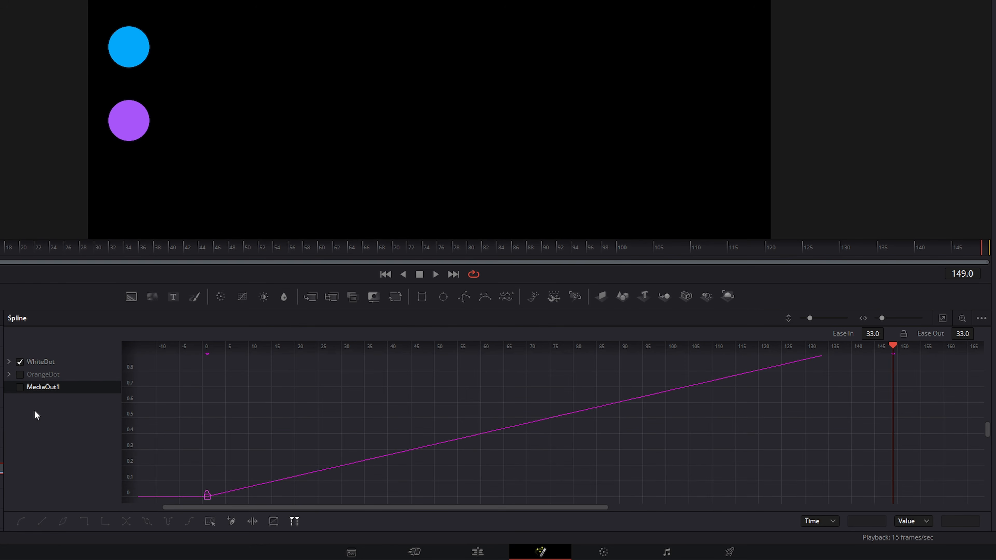
pyautogui.click(13, 361)
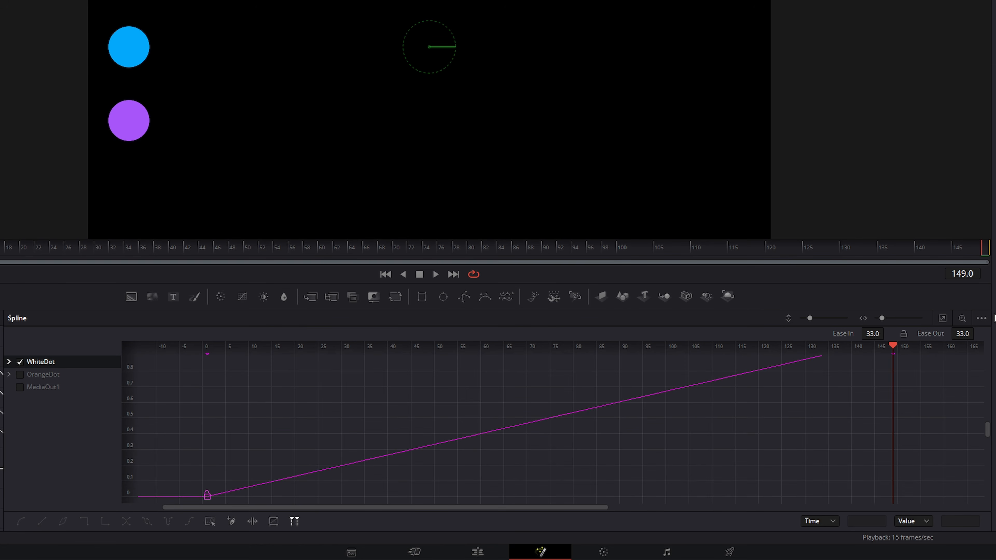
# Step: Set the Spline editor's filter to Show None, and switch it back to Show All
pyautogui.click(981, 318)
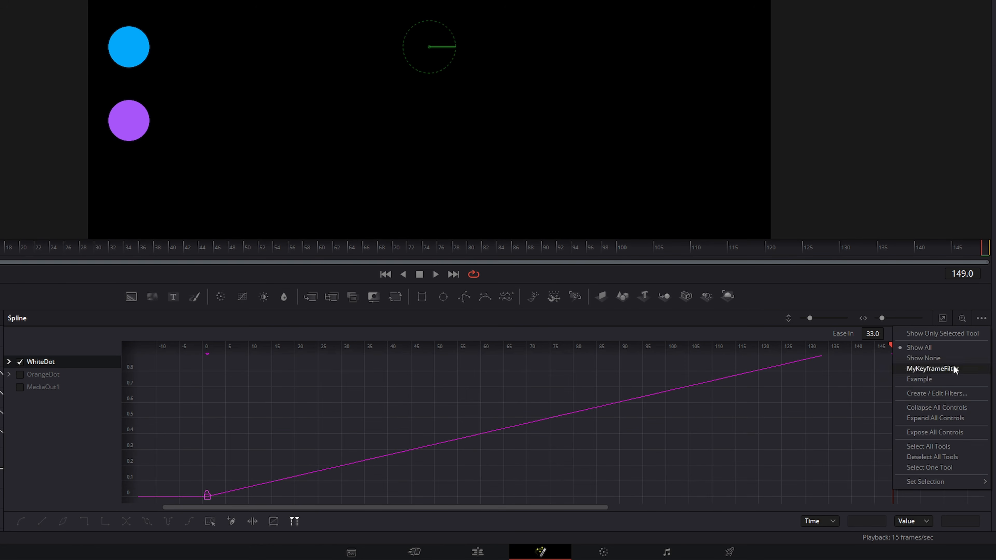
pyautogui.click(956, 368)
pyautogui.click(982, 320)
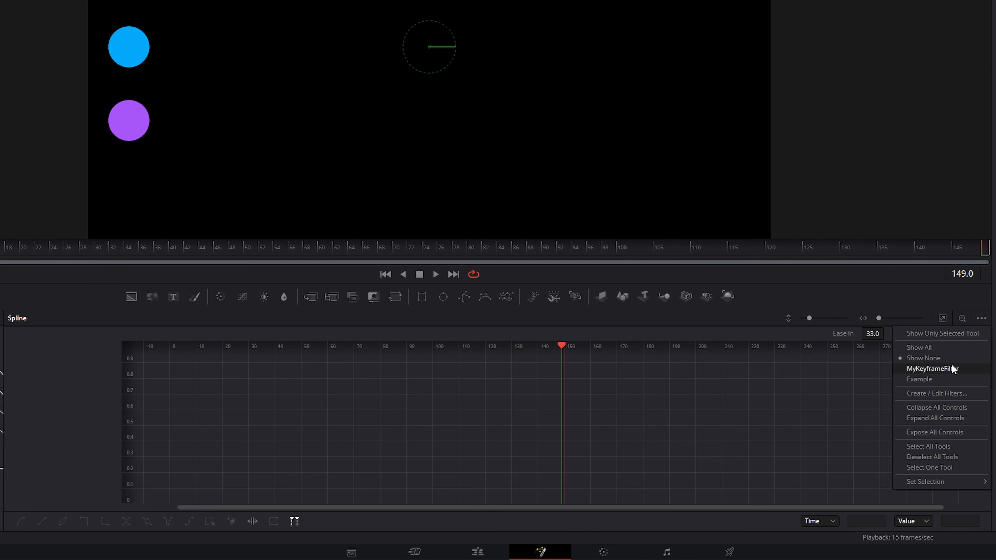
pyautogui.click(951, 348)
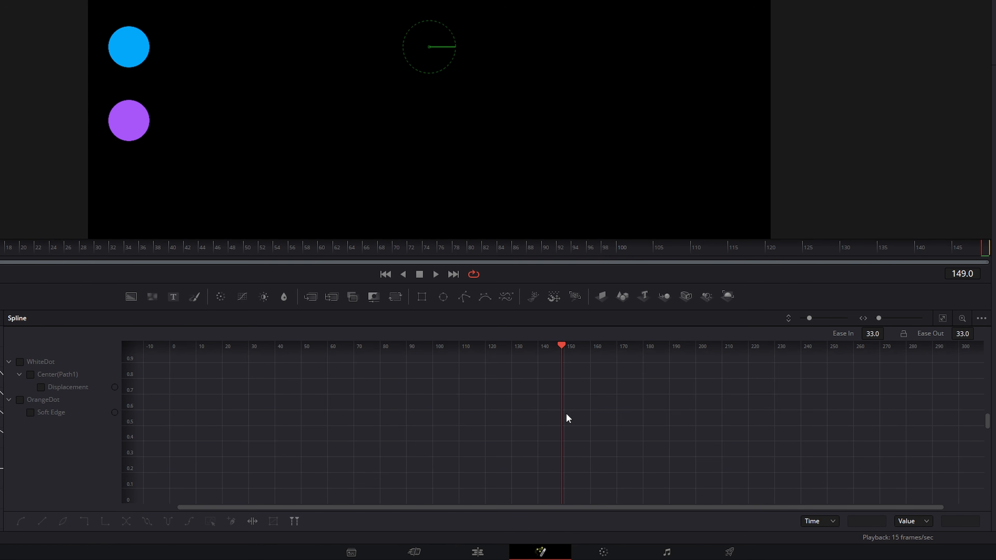
# Step: Display WhiteDot's Displacement and OrangeDot's Soft Edge curves one at a time, and select all tools to show both
pyautogui.click(41, 387)
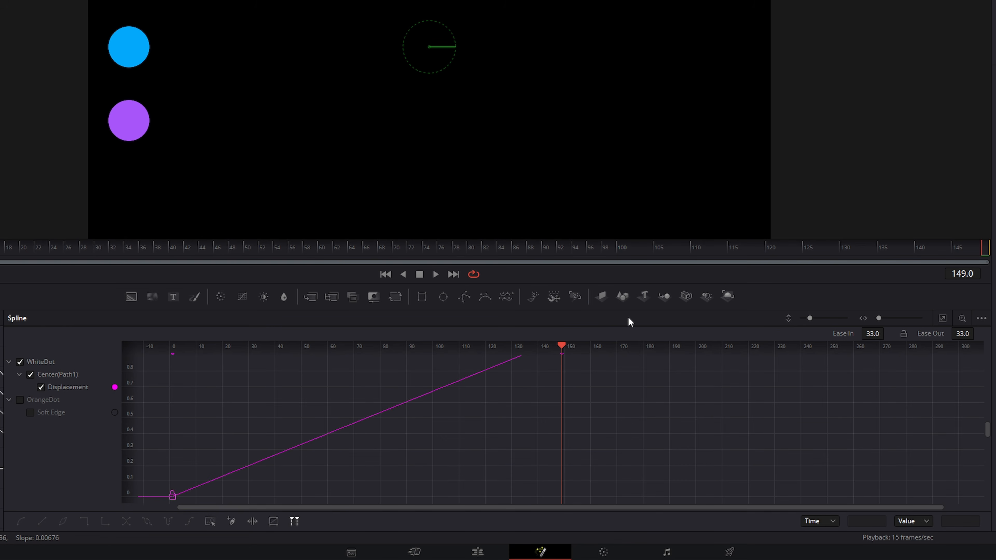
pyautogui.click(46, 412)
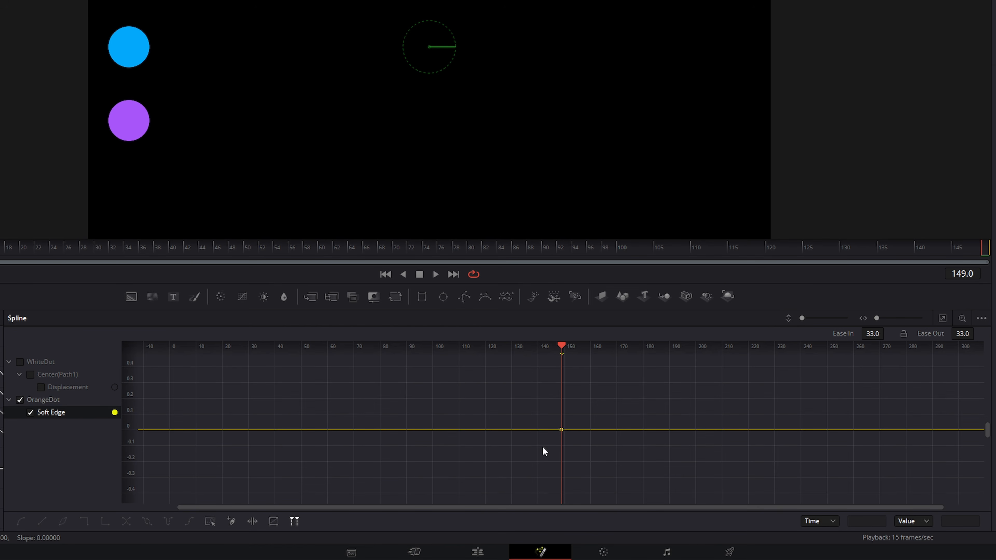
pyautogui.click(943, 318)
pyautogui.click(981, 318)
pyautogui.click(957, 447)
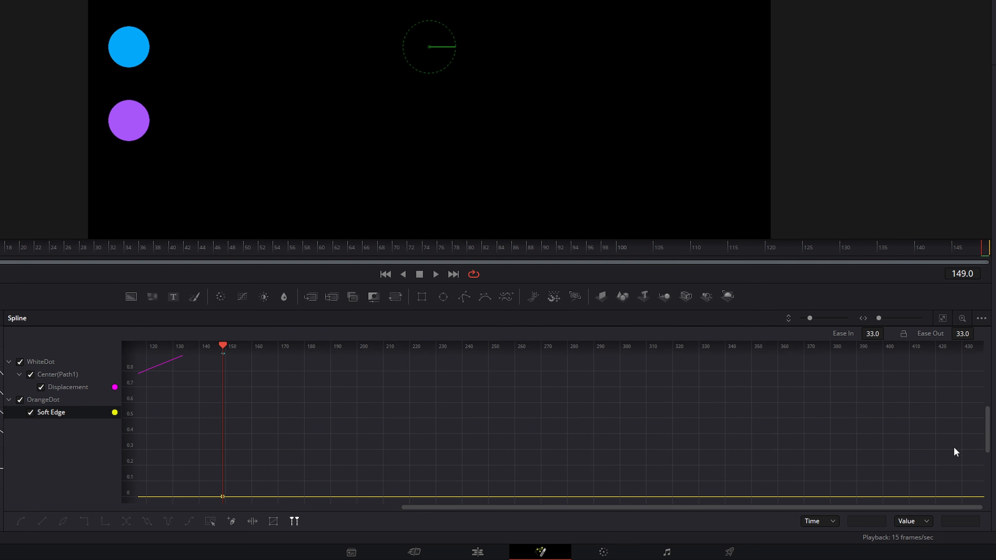
# Step: Check the Set Selection options, display WhiteDot's curve alongside OrangeDot's, and fit both curves to the graph
pyautogui.click(982, 319)
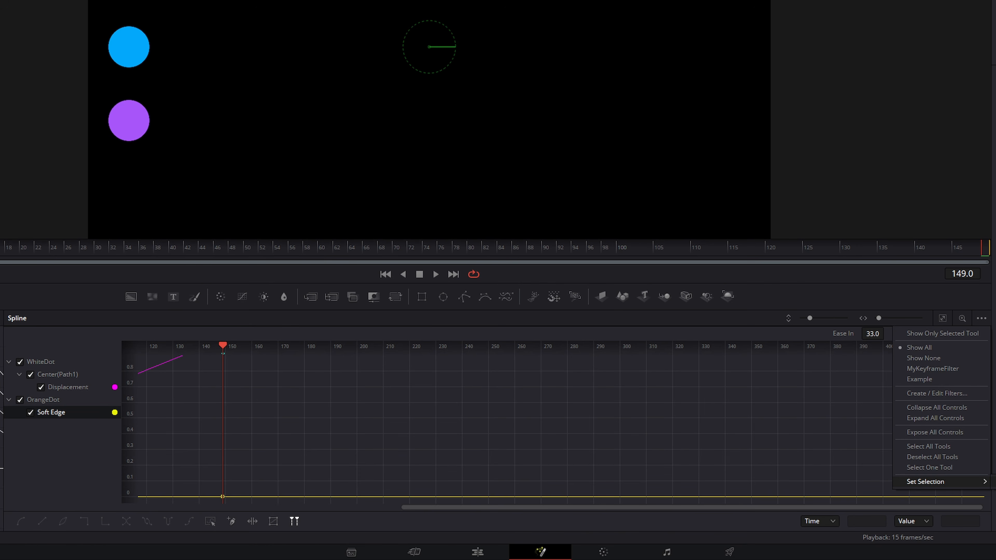
pyautogui.click(995, 481)
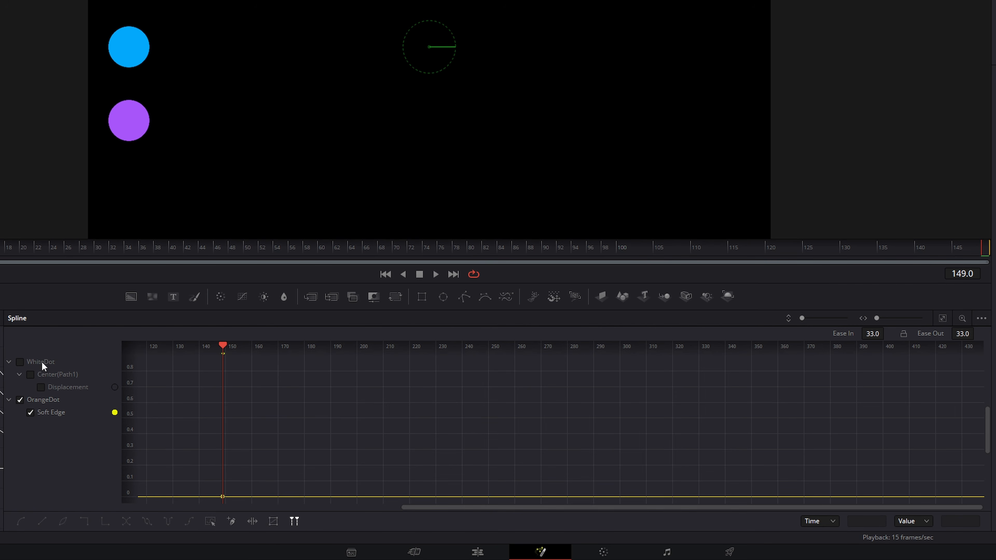
pyautogui.click(26, 363)
pyautogui.click(942, 319)
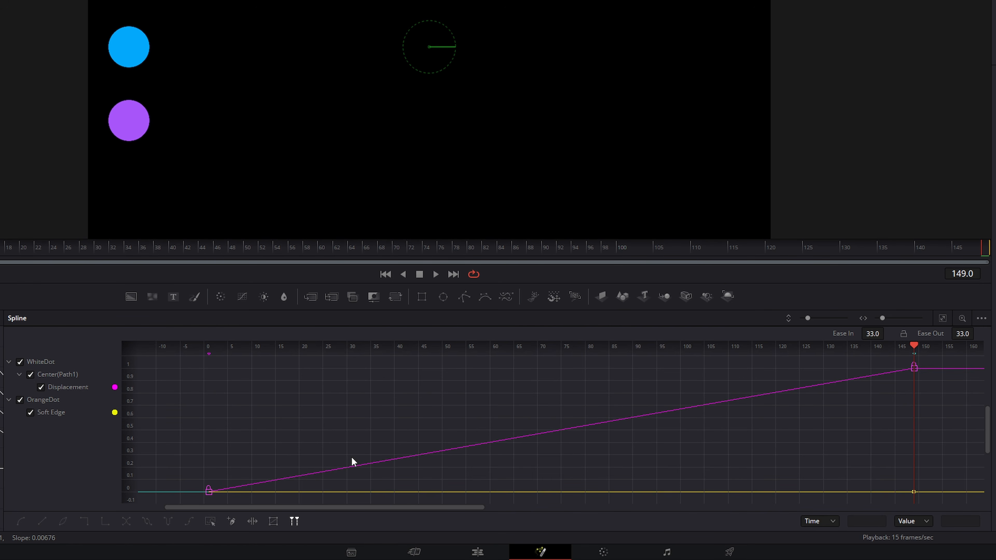
# Step: Add a point to WhiteDot's displacement curve at frame 45, raise it to about 0.38, and delete it
pyautogui.click(419, 455)
pyautogui.moveTo(420, 455); pyautogui.dragTo(418, 445)
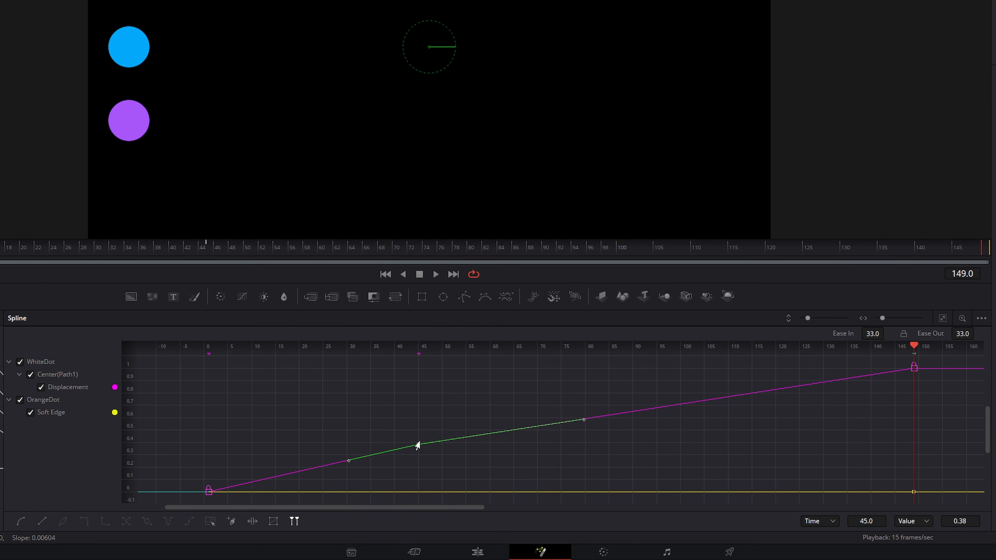
pyautogui.press('Delete')
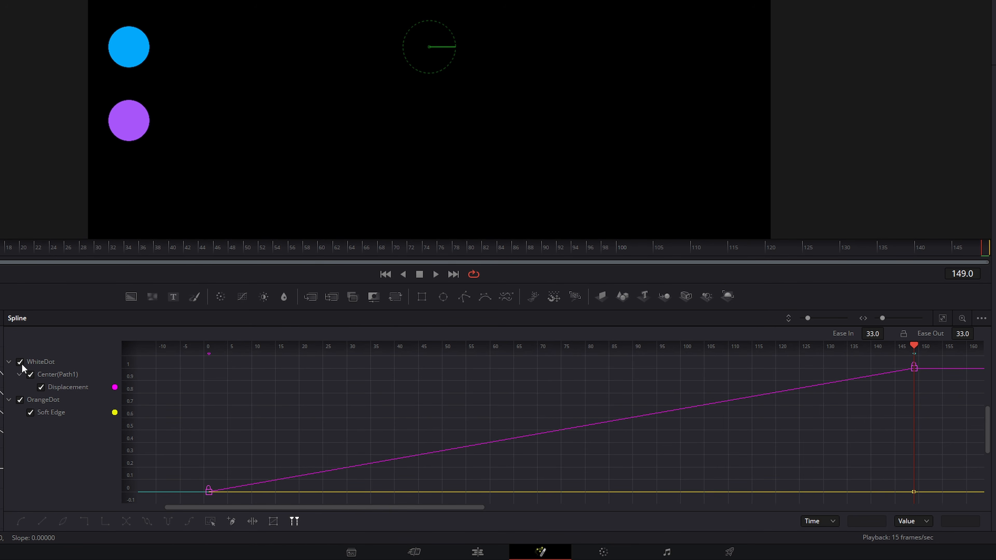
# Step: Switch WhiteDot's curve to its dimmed view-only state, try selecting within it, and make the curve fully active again
pyautogui.click(21, 362)
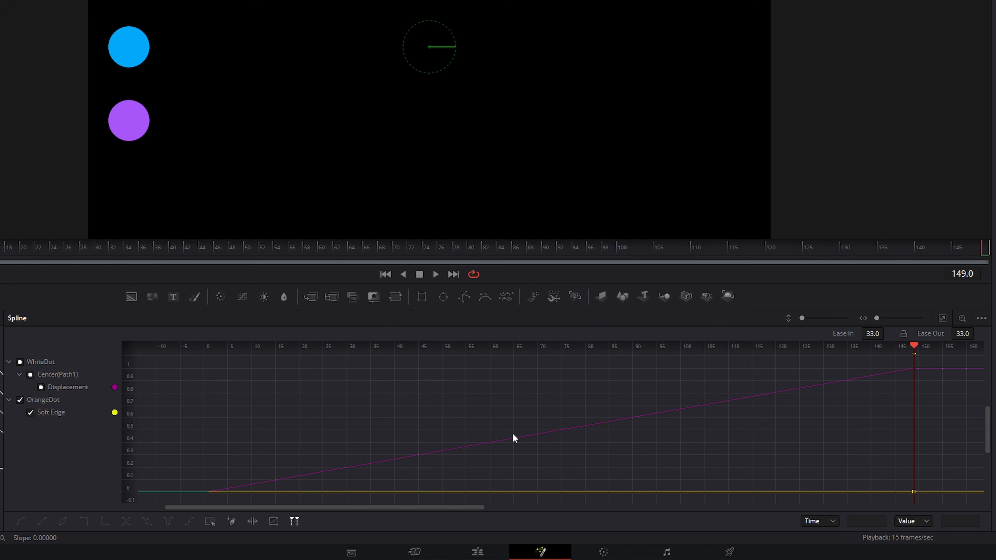
pyautogui.moveTo(482, 425); pyautogui.dragTo(496, 462)
pyautogui.click(20, 362)
pyautogui.click(54, 376)
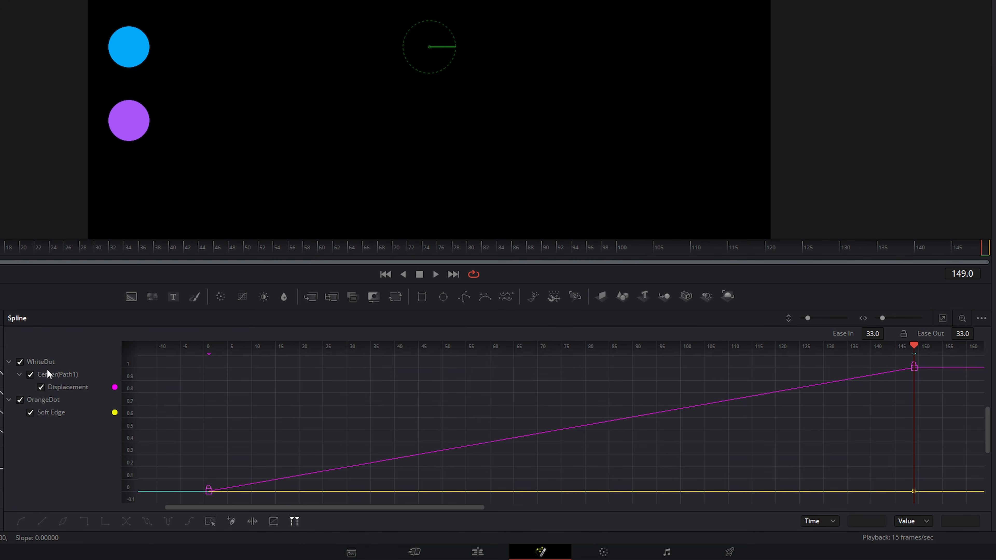
# Step: Change the color of WhiteDot's Displacement curve to white
pyautogui.rightClick(118, 393)
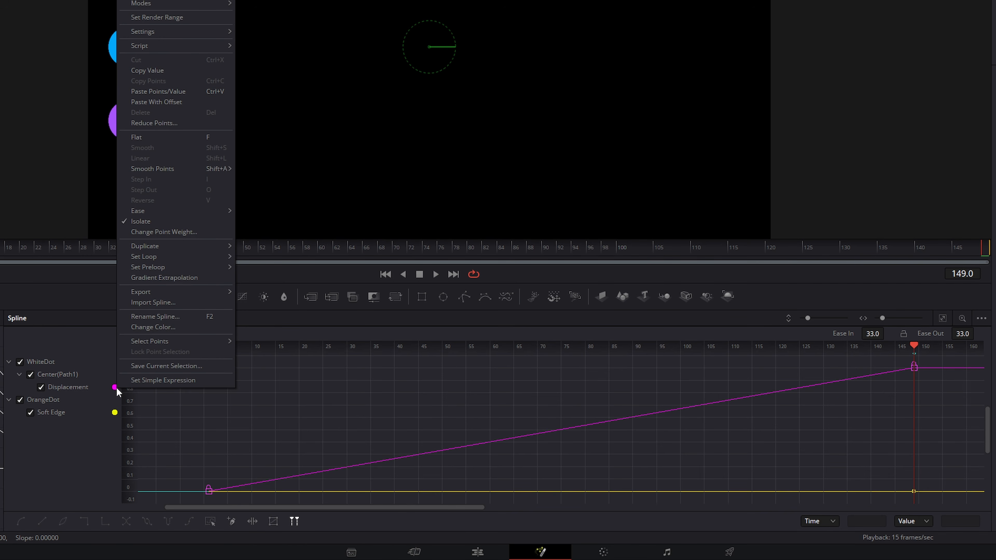
pyautogui.click(157, 327)
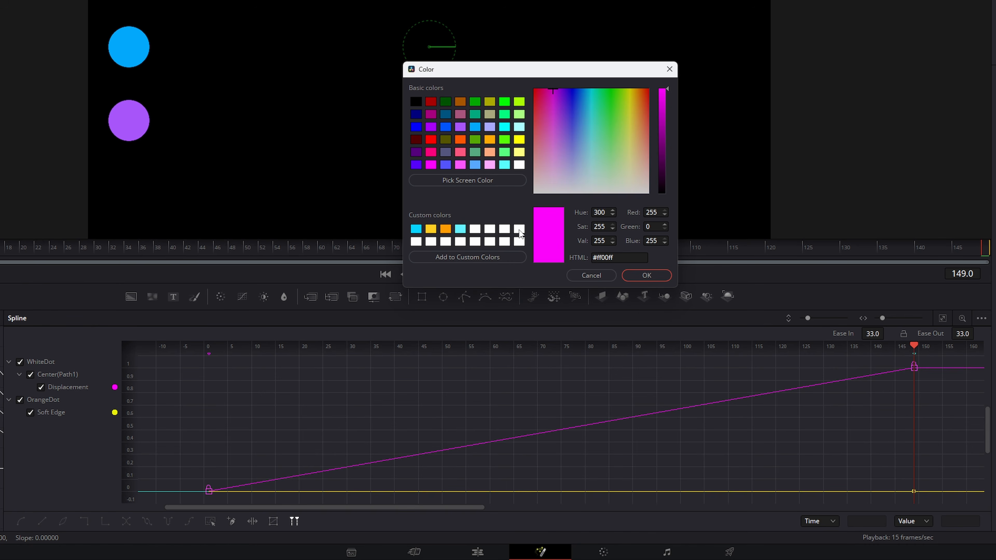
pyautogui.click(517, 230)
pyautogui.click(665, 277)
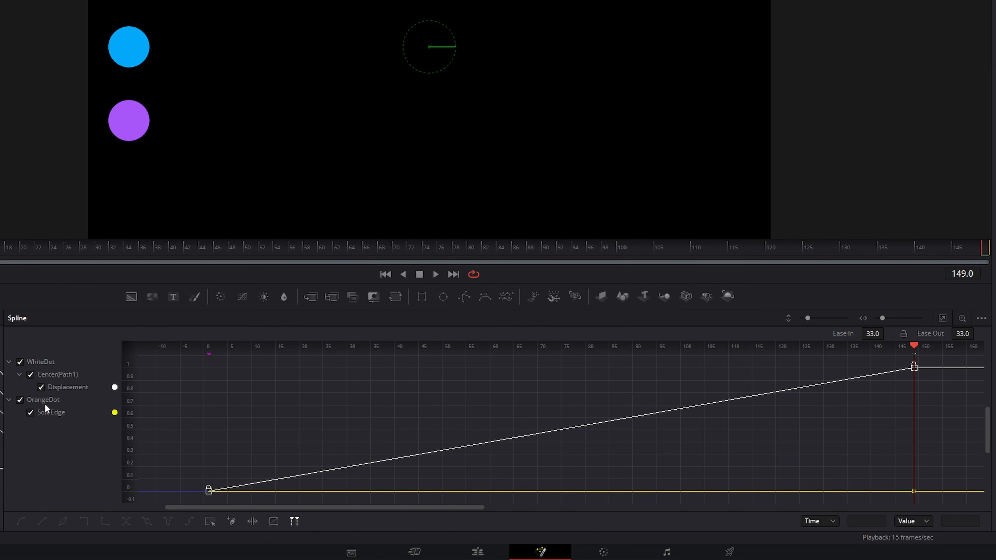
# Step: Change the color of OrangeDot's Soft Edge curve to the orange custom color
pyautogui.rightClick(115, 417)
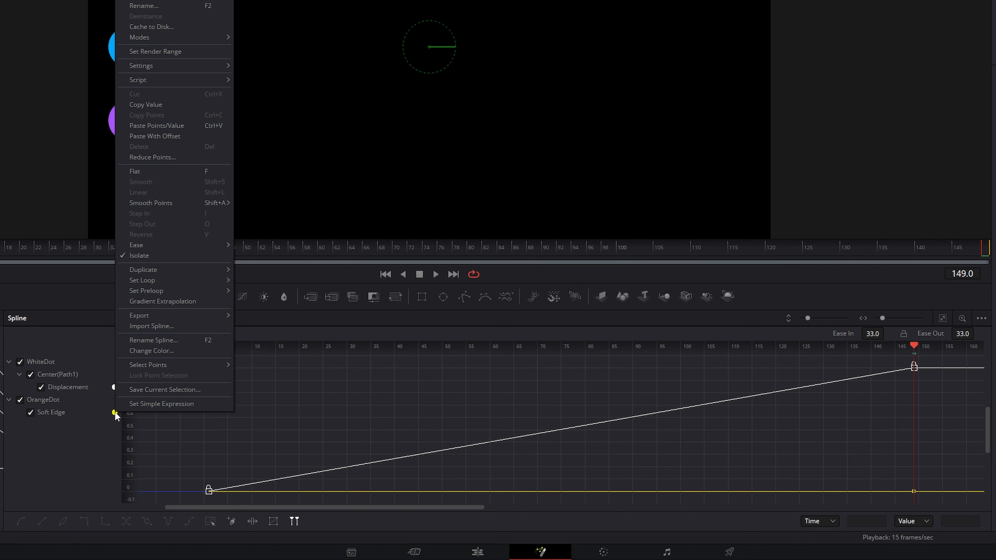
pyautogui.click(161, 350)
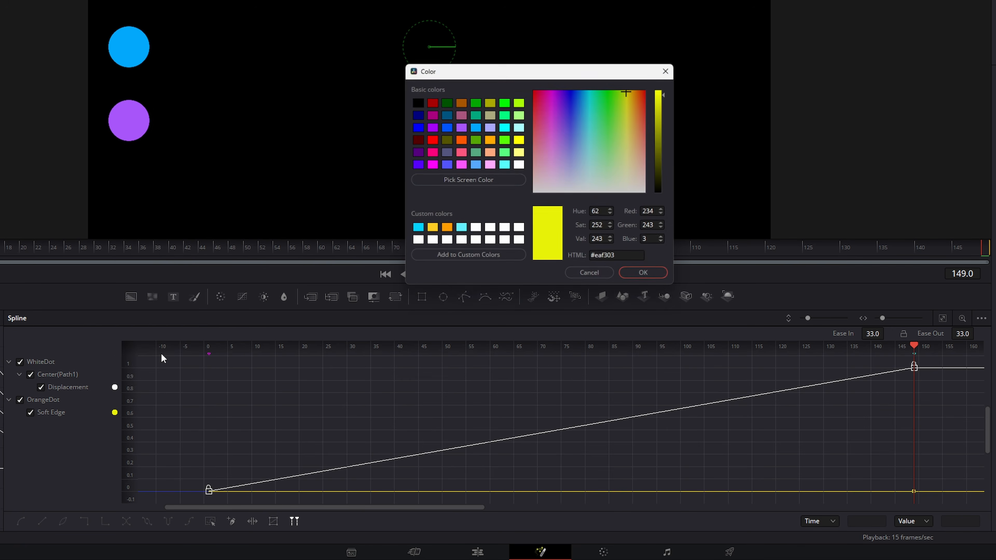
pyautogui.click(445, 229)
pyautogui.click(648, 275)
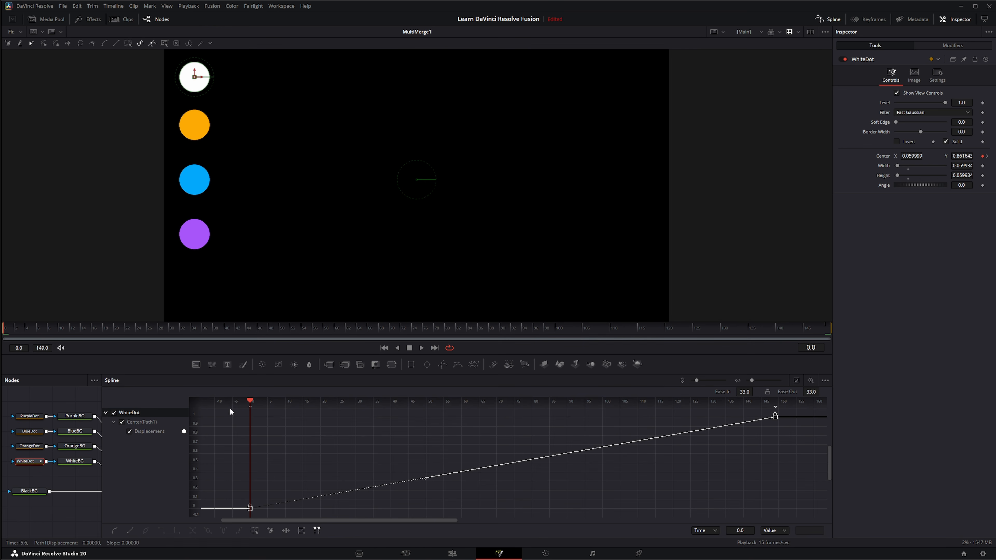
# Step: Move WhiteDot horizontally to Center X 0.931340 at frame 149, and return to frame 0 to check its first displacement keyframe
pyautogui.click(434, 348)
pyautogui.moveTo(204, 80); pyautogui.dragTo(635, 76)
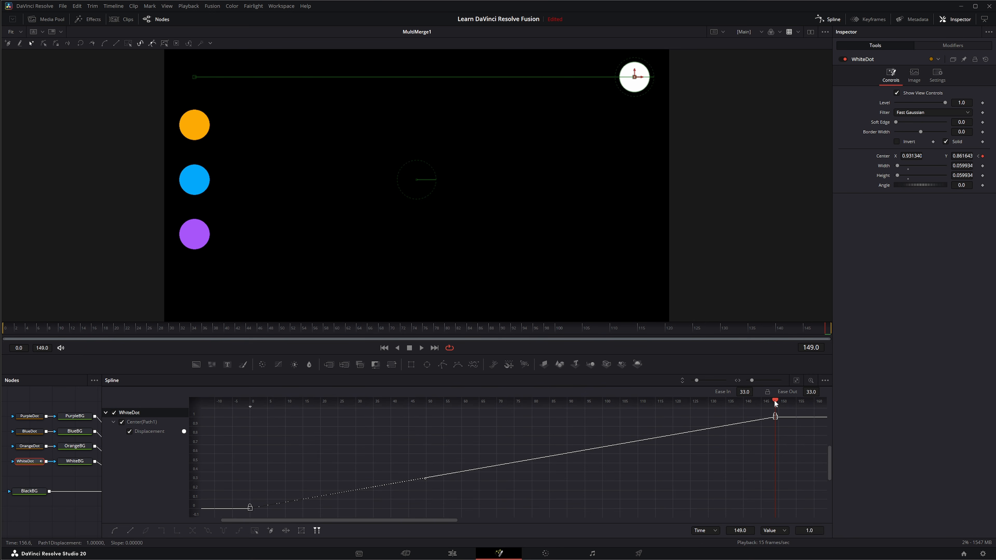
pyautogui.moveTo(775, 404); pyautogui.dragTo(253, 402)
pyautogui.moveTo(238, 492); pyautogui.dragTo(263, 516)
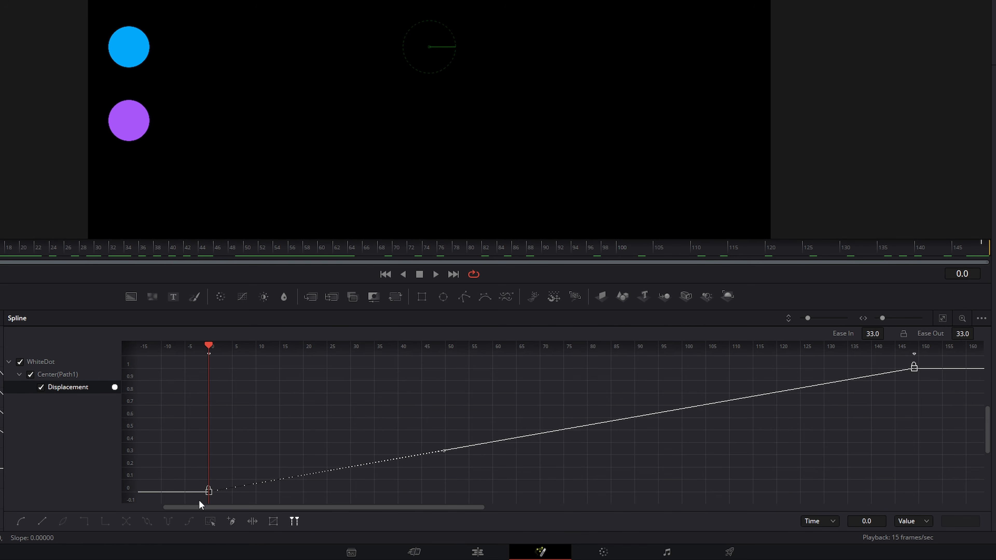
pyautogui.click(466, 476)
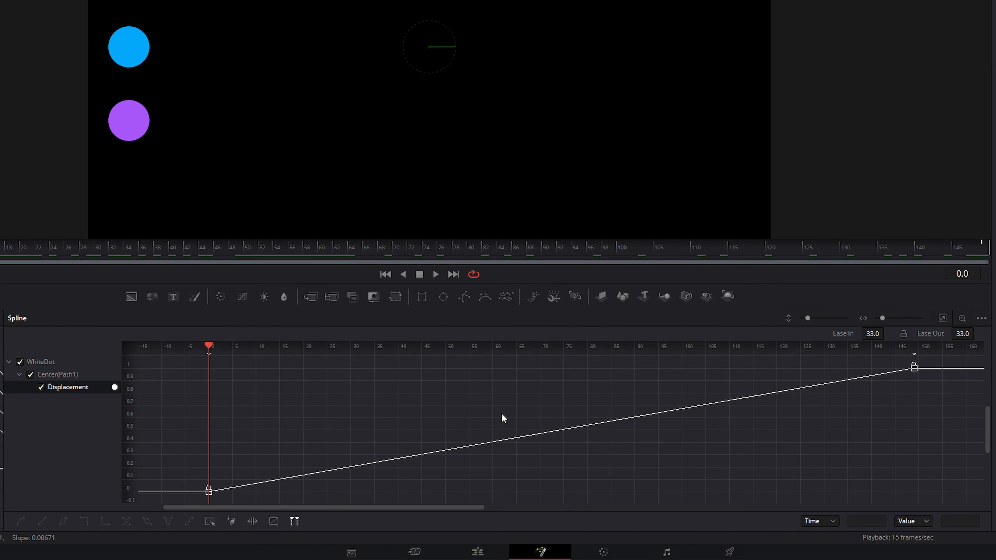
# Step: Add a Center keyframe for WhiteDot at frame 70
pyautogui.moveTo(258, 245); pyautogui.dragTo(394, 251)
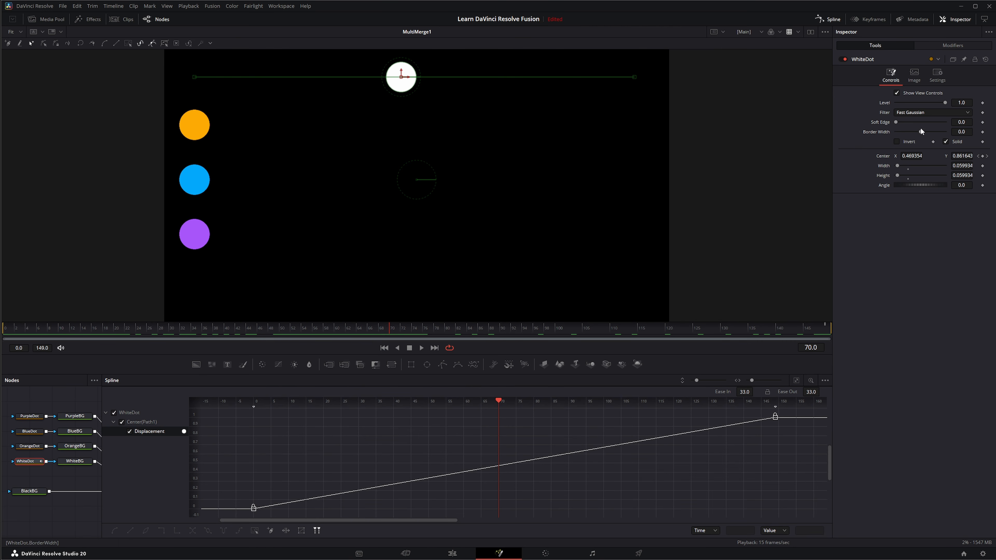
pyautogui.click(982, 156)
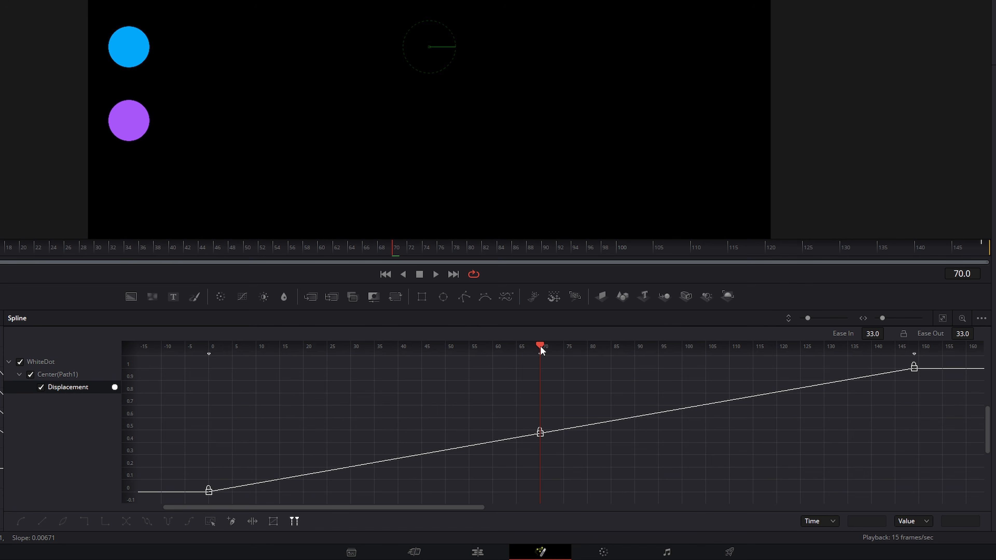
# Step: Move the playhead to frame 91 and shift WhiteDot's middle displacement keyframe in time to frame 60
pyautogui.moveTo(541, 350); pyautogui.dragTo(639, 362)
pyautogui.click(539, 433)
pyautogui.moveTo(539, 439); pyautogui.dragTo(402, 408)
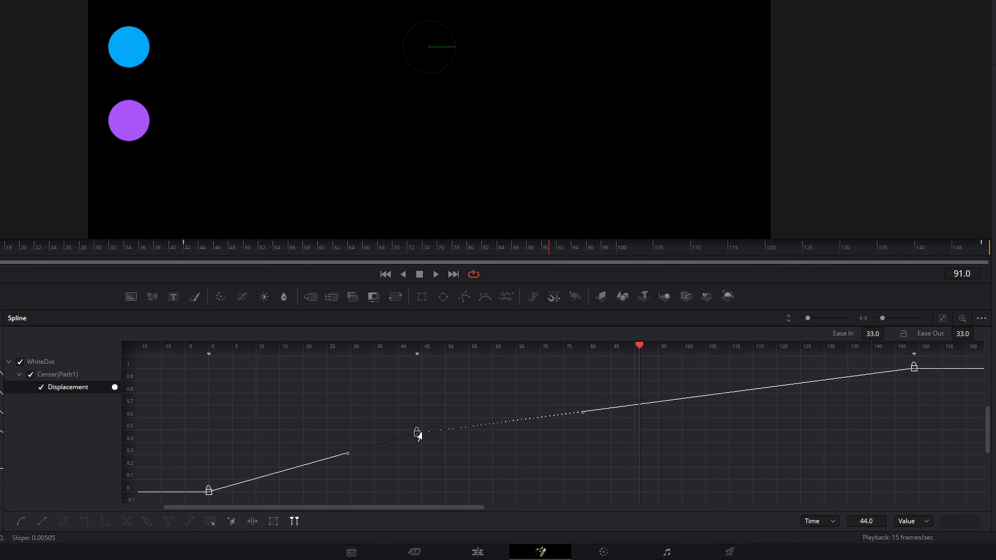
pyautogui.moveTo(397, 466); pyautogui.dragTo(537, 463)
pyautogui.moveTo(592, 430); pyautogui.dragTo(499, 433)
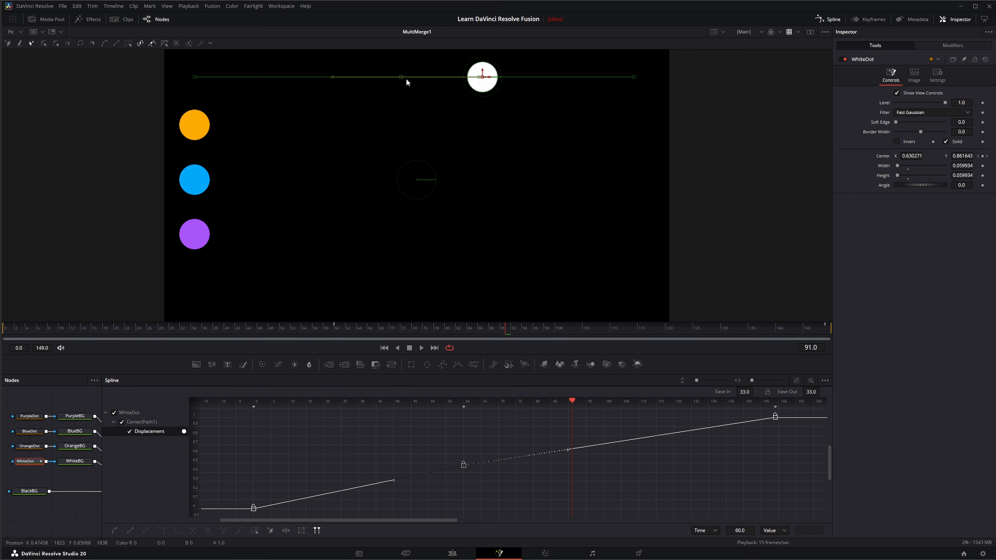
# Step: Turn off Lock Points for the middle point of WhiteDot's motion path
pyautogui.rightClick(401, 77)
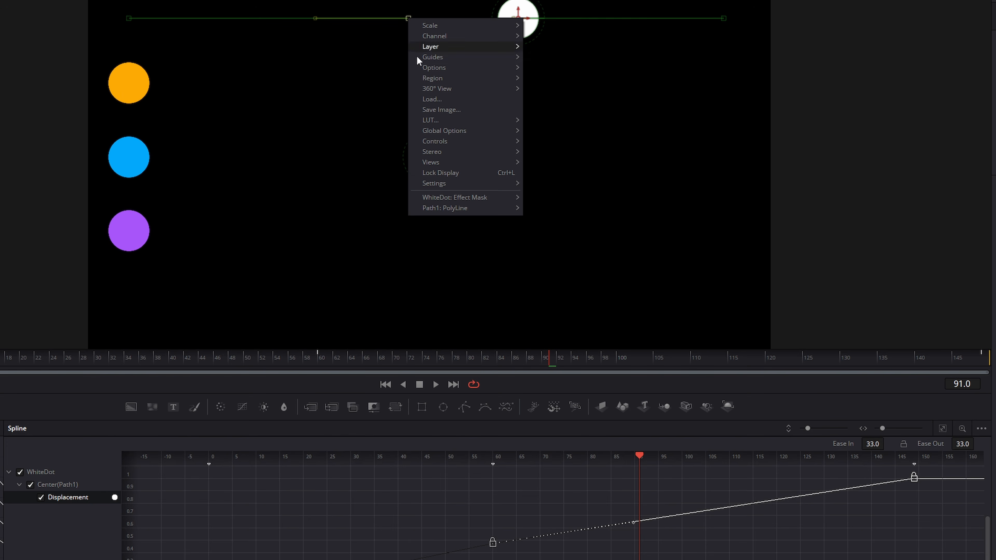
pyautogui.moveTo(461, 208)
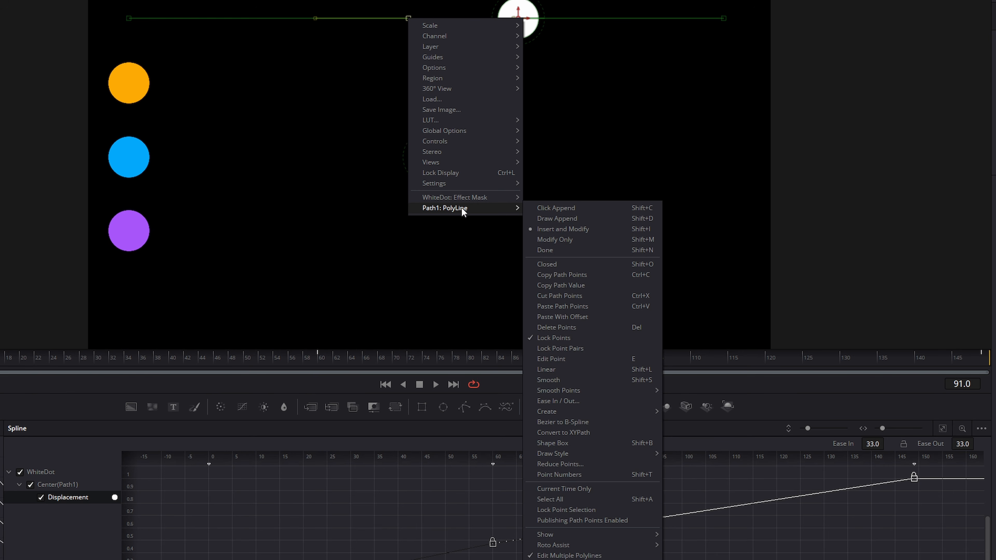
pyautogui.click(555, 337)
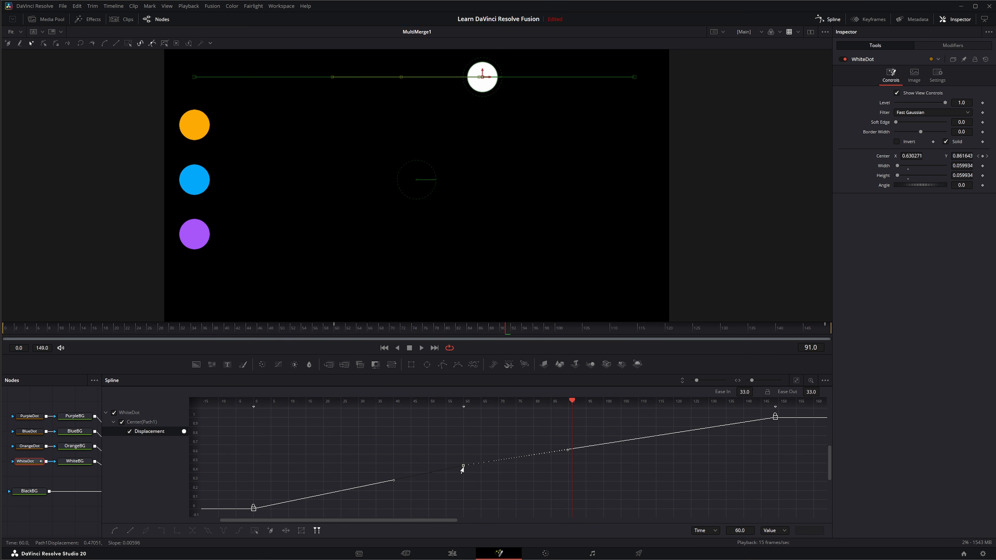
# Step: Raise WhiteDot's displacement keyframe at frame 60 to 0.712, and reselect that keyframe
pyautogui.moveTo(462, 467); pyautogui.dragTo(461, 445)
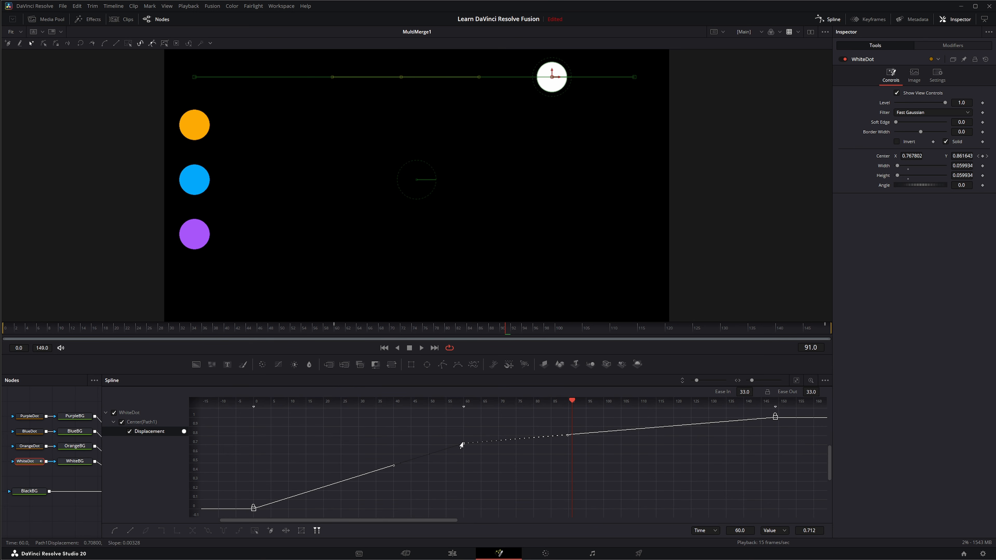
pyautogui.click(457, 443)
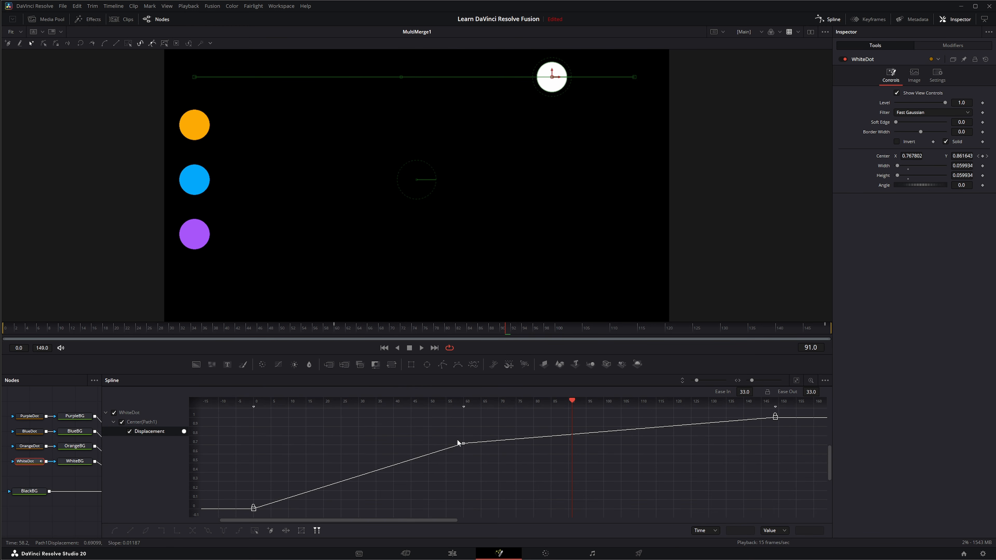
pyautogui.moveTo(462, 453); pyautogui.dragTo(472, 455)
pyautogui.moveTo(454, 435); pyautogui.dragTo(469, 454)
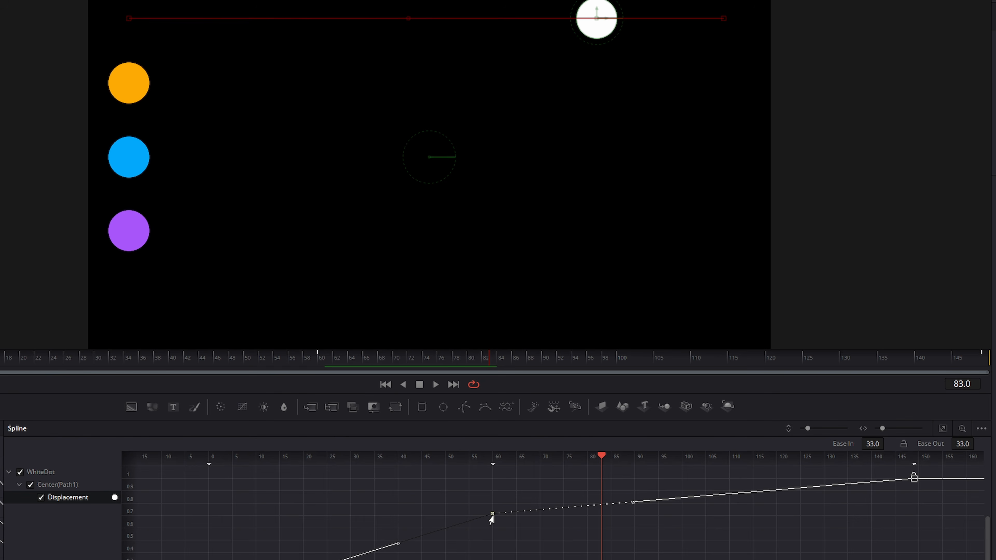
# Step: Turn on Lock Points for the middle point of WhiteDot's motion path and move the playhead to frame 40
pyautogui.click(409, 19)
pyautogui.rightClick(409, 20)
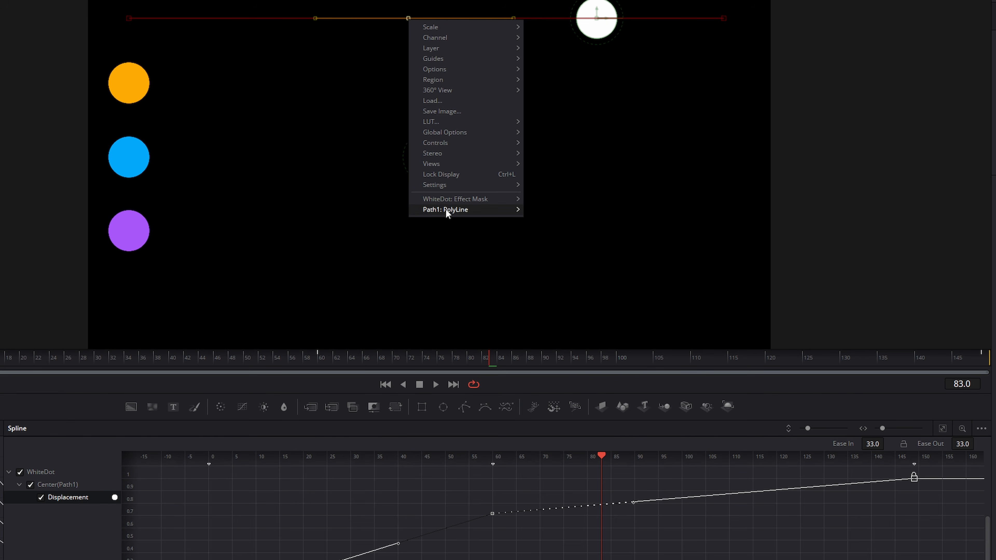
pyautogui.moveTo(445, 209)
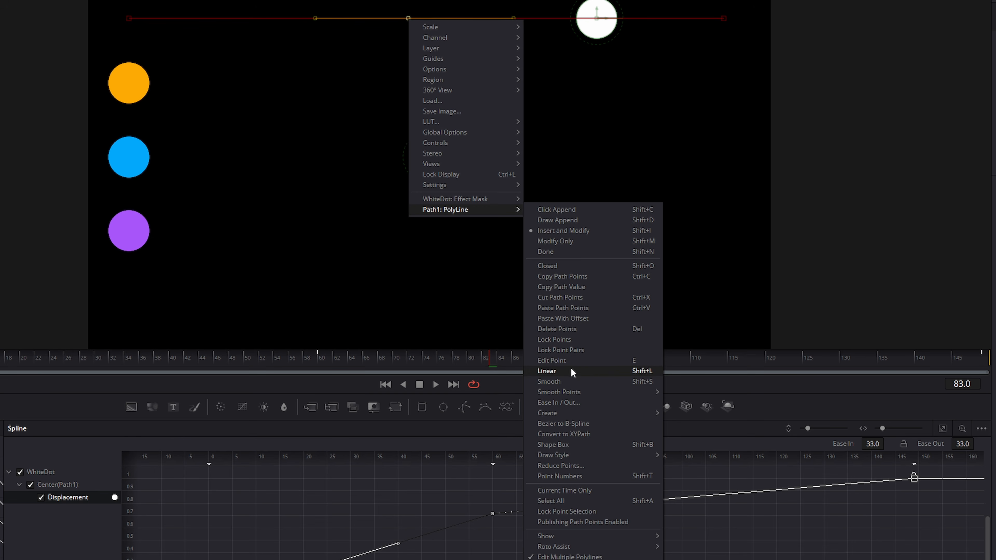
pyautogui.click(569, 339)
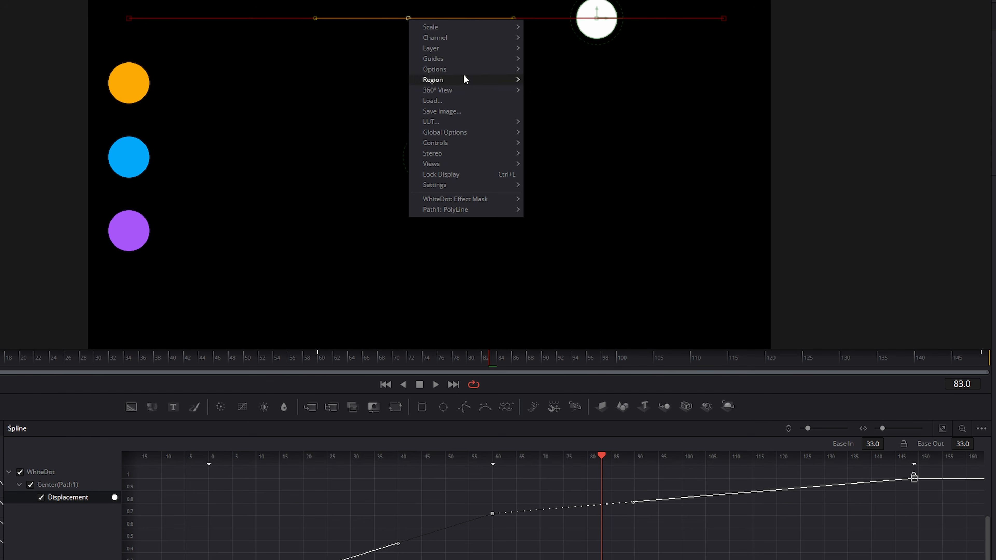
pyautogui.moveTo(452, 208)
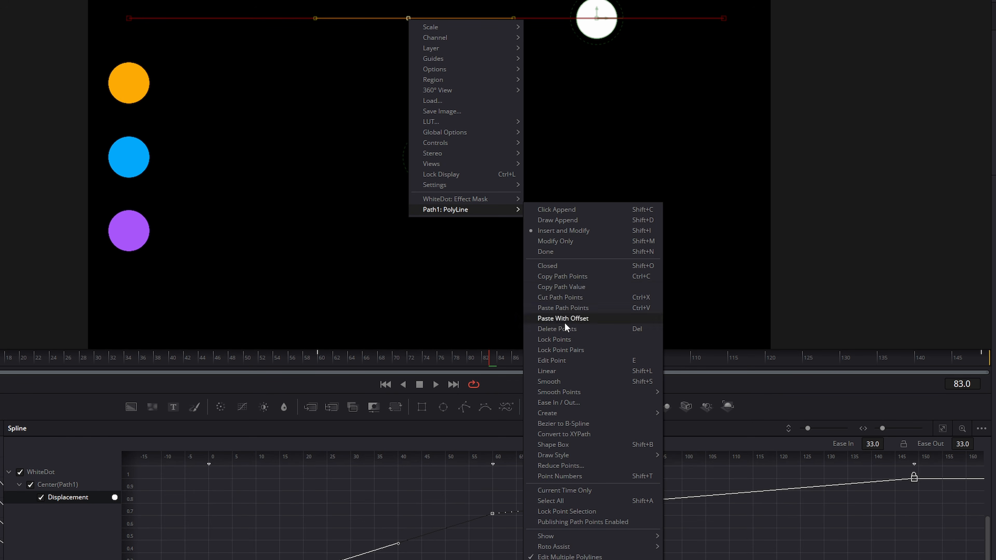
pyautogui.click(566, 341)
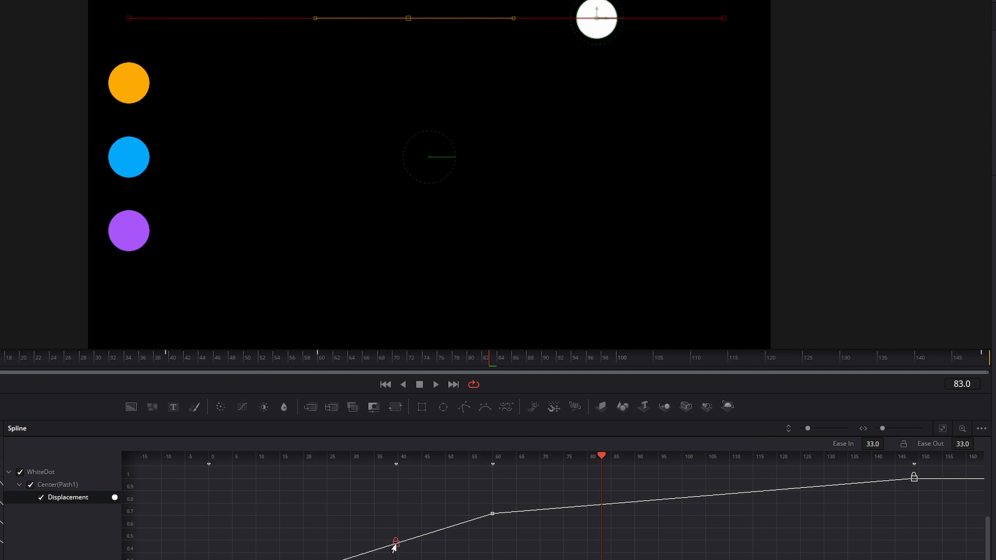
pyautogui.moveTo(600, 455); pyautogui.dragTo(391, 464)
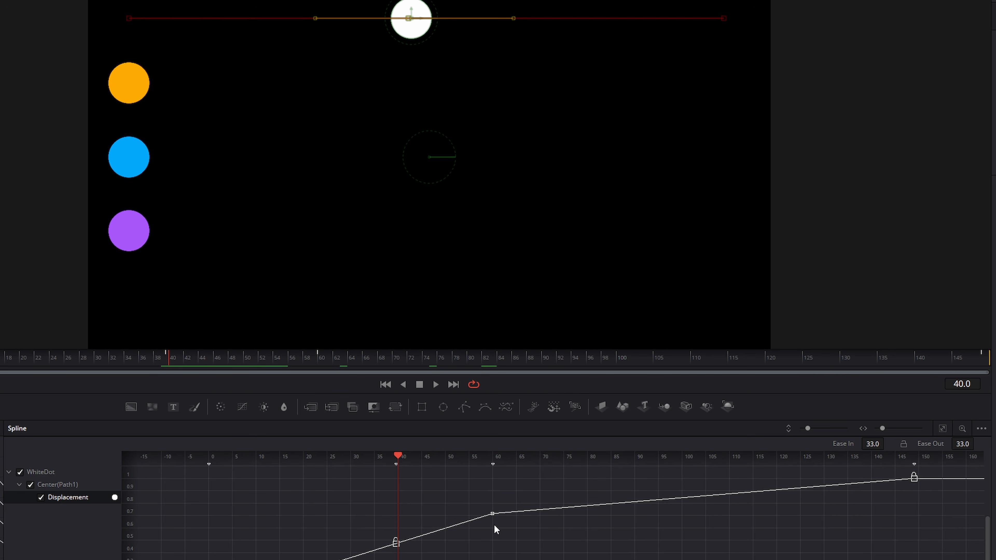
# Step: Delete WhiteDot's two middle displacement keyframes and return the playhead to frame 0
pyautogui.moveTo(309, 489); pyautogui.dragTo(572, 558)
pyautogui.press('Delete')
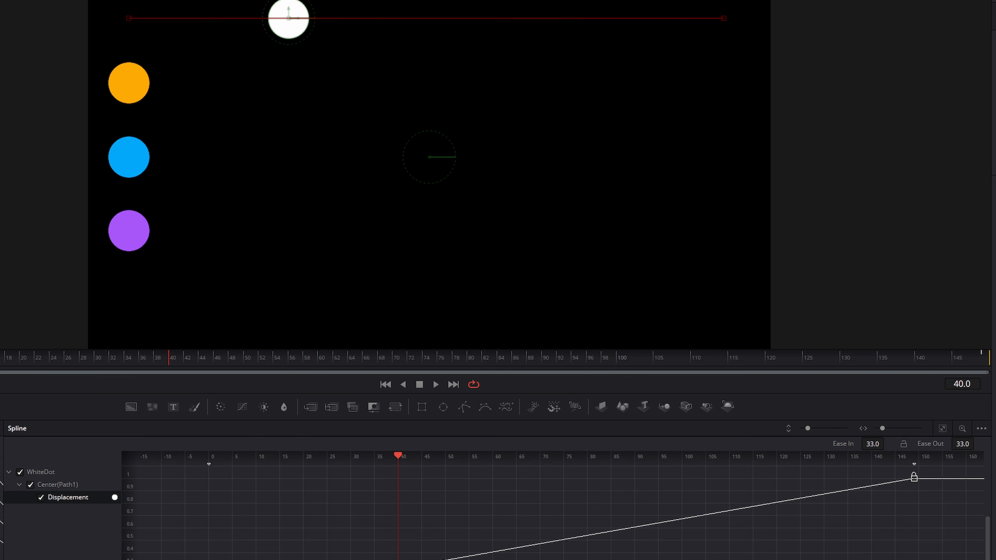
pyautogui.press('Home')
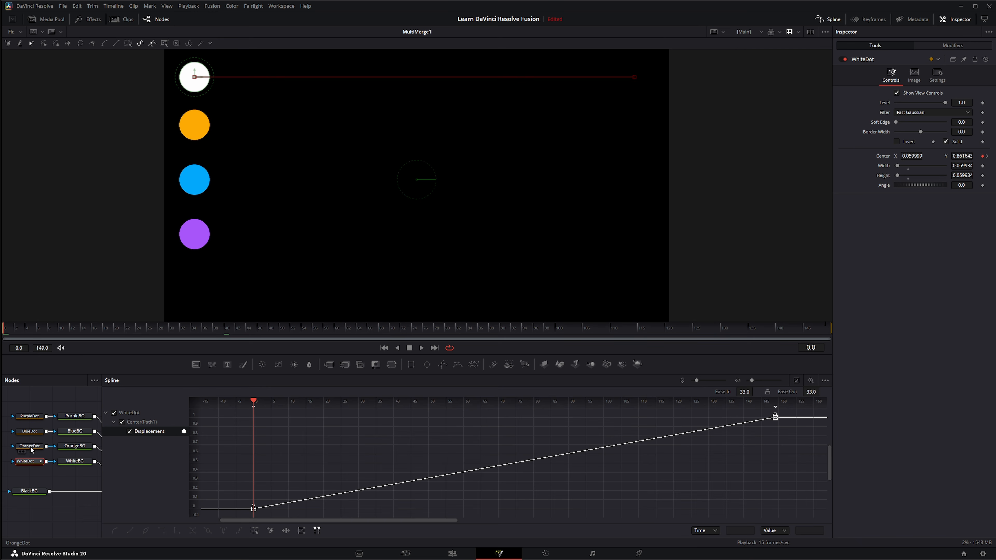
# Step: Animate OrangeDot's Soft Edge from 0.0 at frame 0 to about 0.03 at frame 149
pyautogui.click(31, 449)
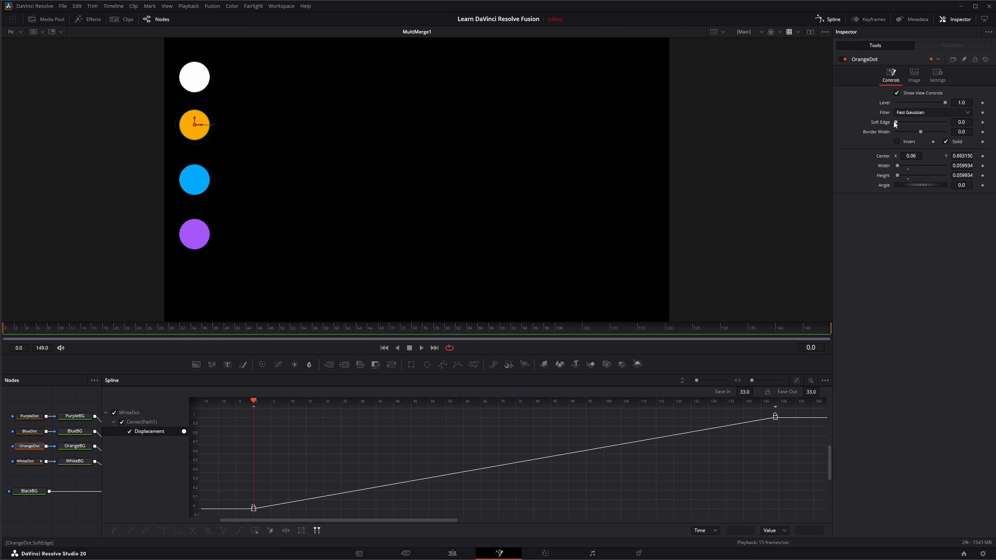
pyautogui.click(982, 123)
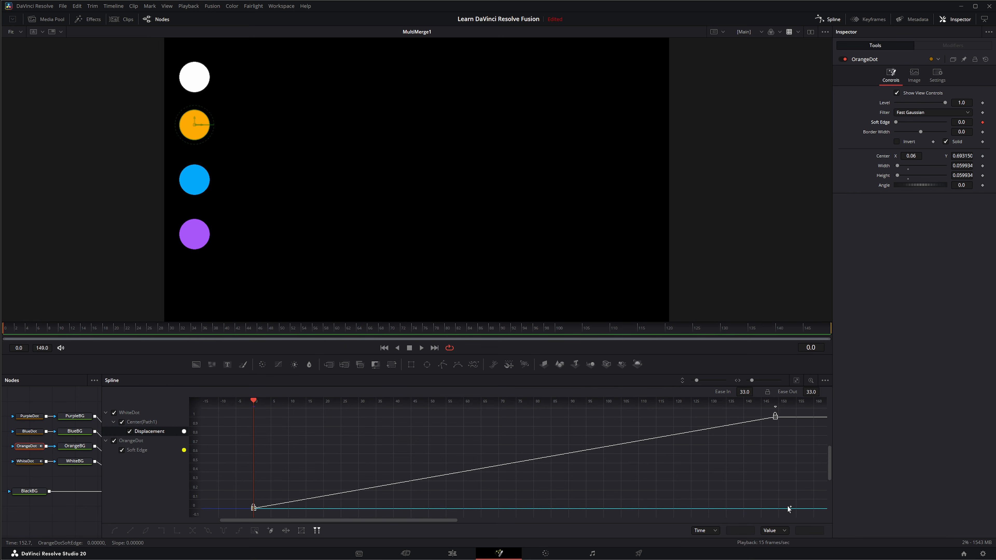
pyautogui.click(434, 348)
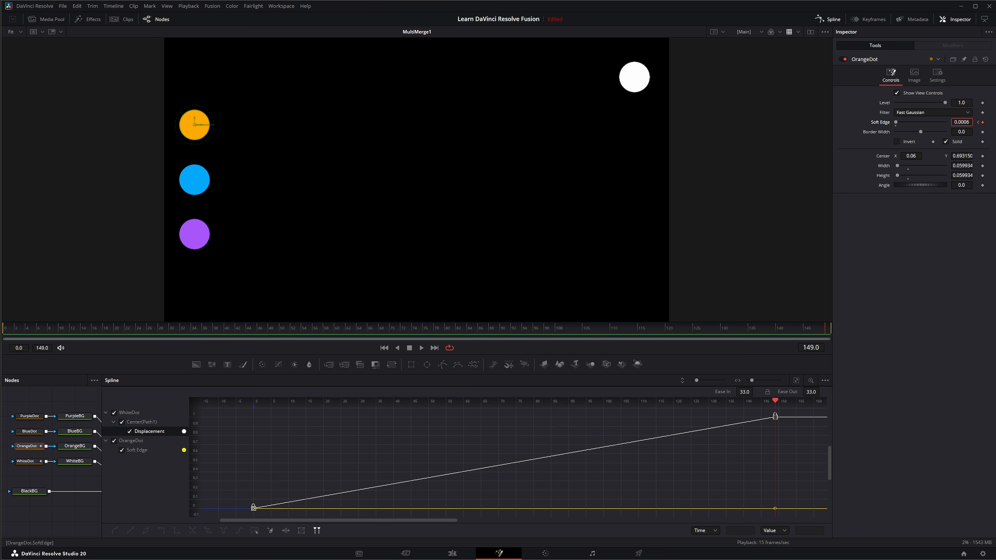
pyautogui.moveTo(961, 122); pyautogui.dragTo(995, 122)
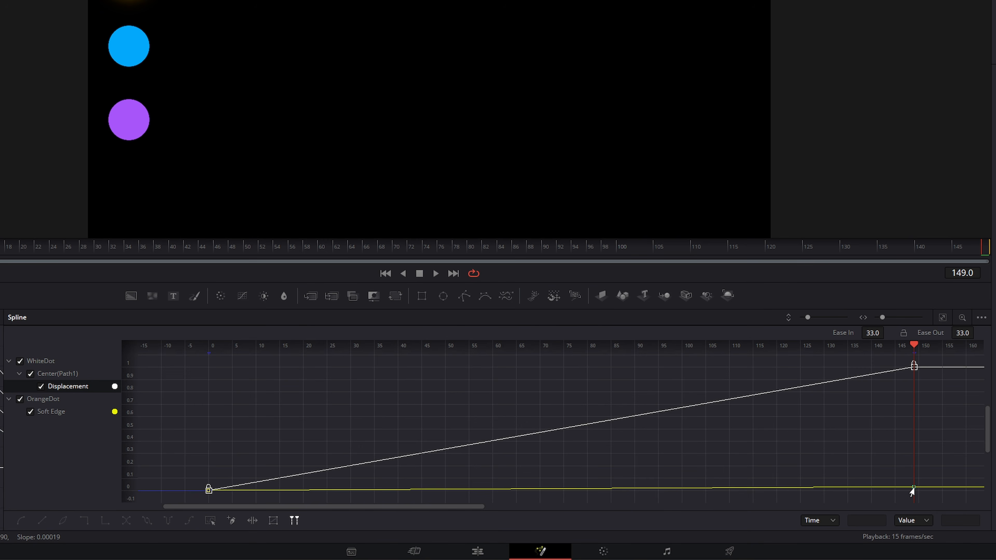
# Step: Shape OrangeDot's Soft Edge curve with values of 0.06 at frame 66 and 0.0 at frame 114, and move the playhead to frame 148
pyautogui.moveTo(913, 488); pyautogui.dragTo(521, 486)
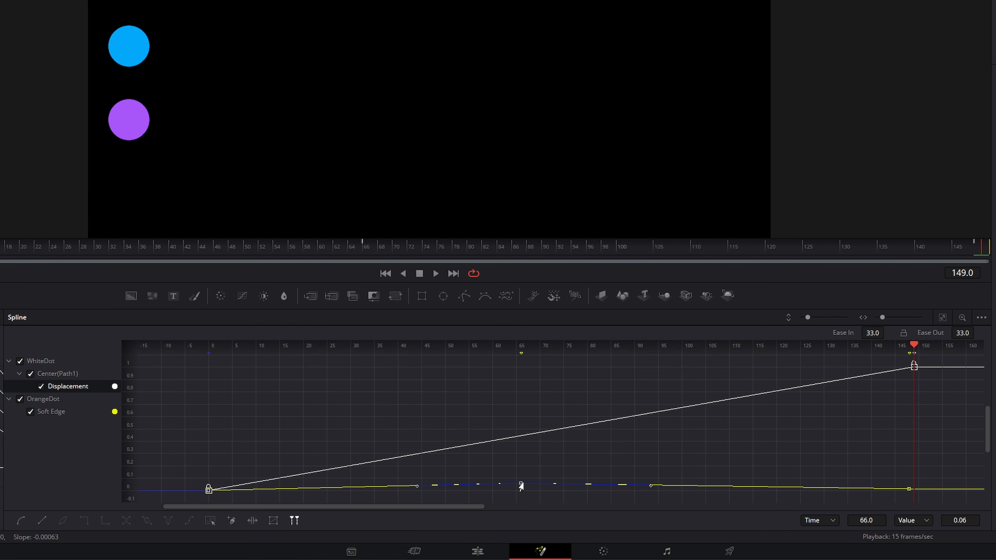
pyautogui.moveTo(745, 488); pyautogui.dragTo(749, 496)
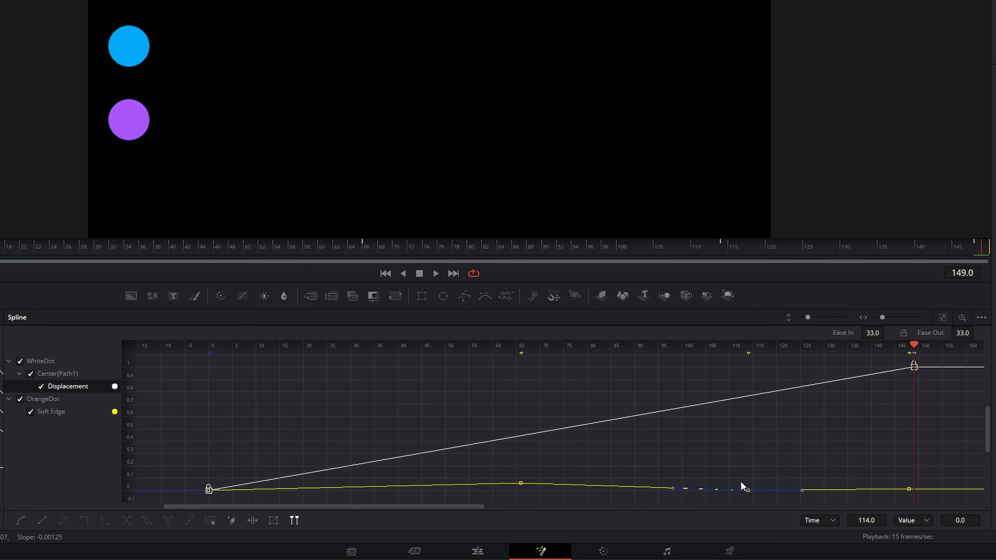
pyautogui.moveTo(915, 344); pyautogui.dragTo(910, 441)
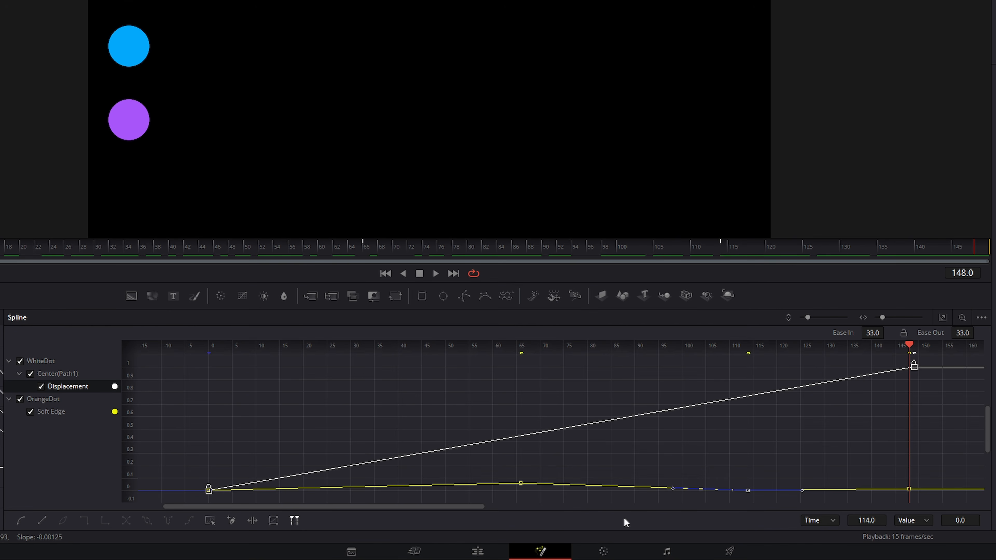
# Step: Remove the Soft Edge animation from OrangeDot by deleting its keyframes
pyautogui.moveTo(504, 474); pyautogui.dragTo(864, 496)
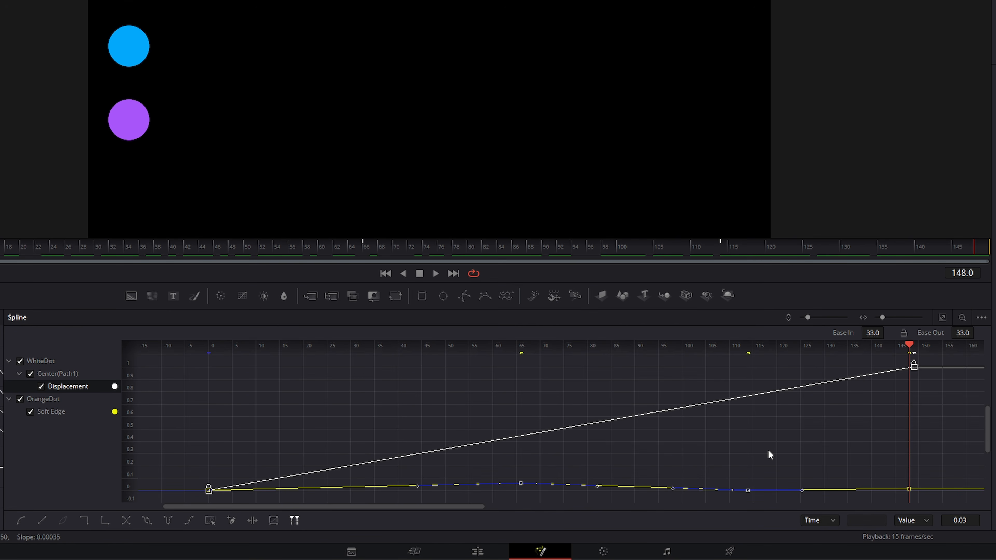
pyautogui.press('Delete')
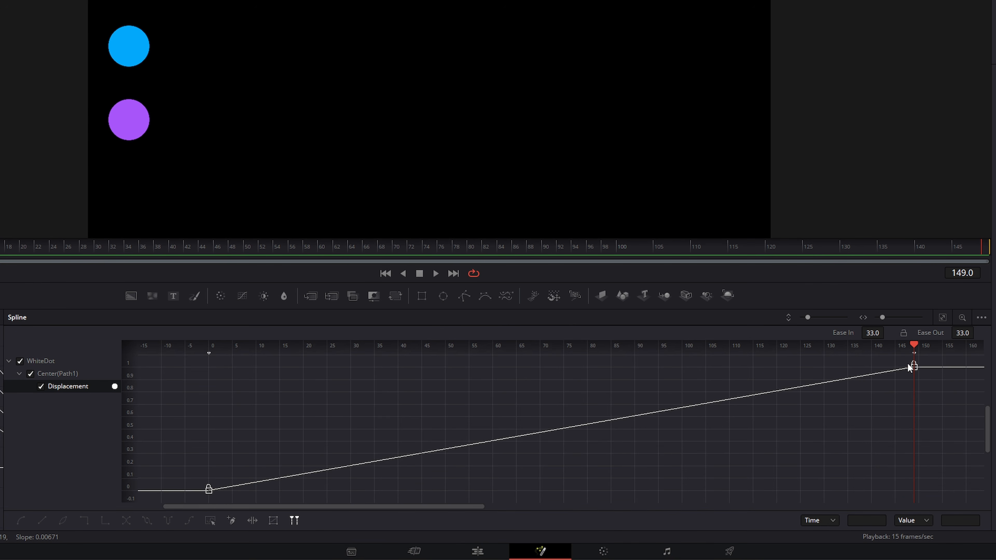
# Step: Select both WhiteDot displacement keyframes, lower the first one's curve handle and raise the last one's to form a gentle S-curve
pyautogui.click(236, 485)
pyautogui.moveTo(198, 499); pyautogui.dragTo(944, 359)
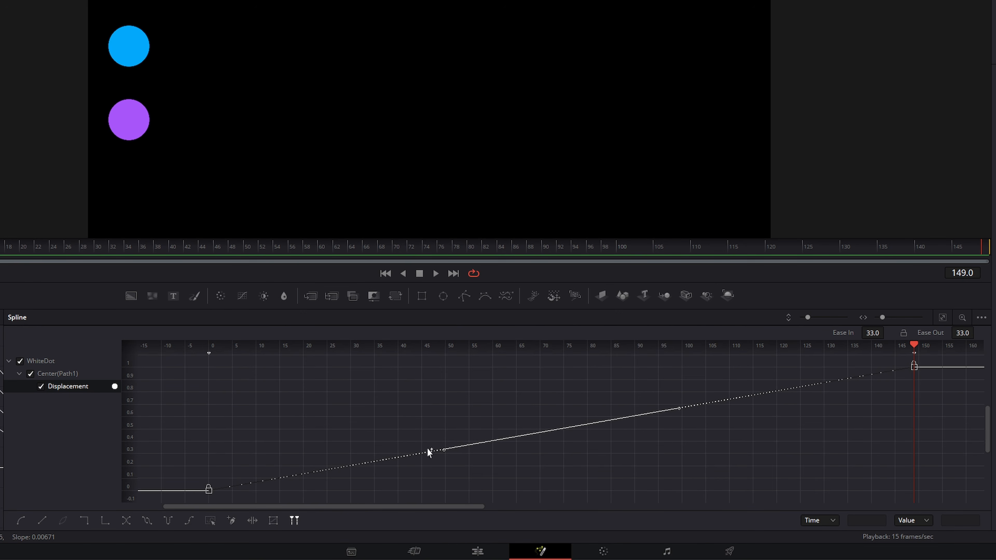
pyautogui.moveTo(441, 454); pyautogui.dragTo(444, 468)
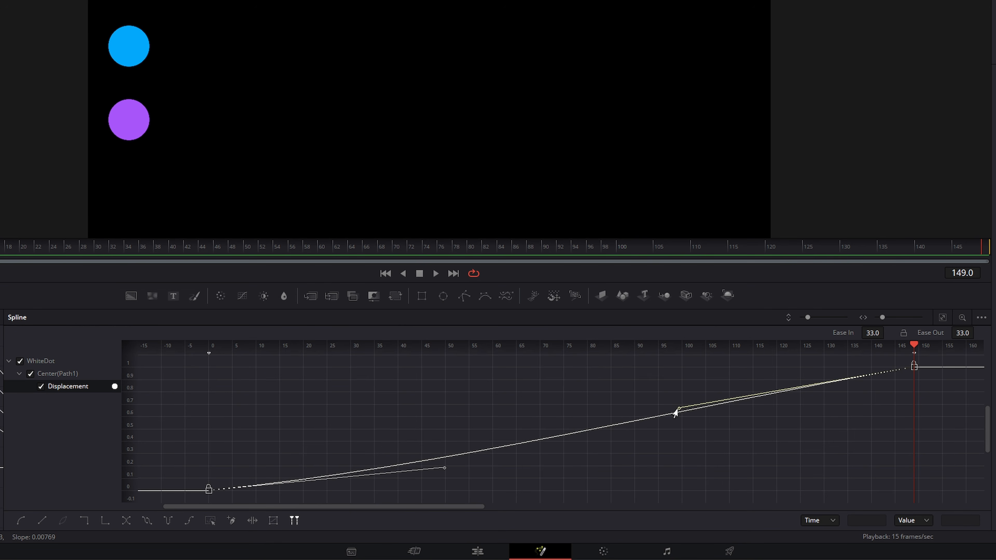
pyautogui.moveTo(678, 408); pyautogui.dragTo(677, 393)
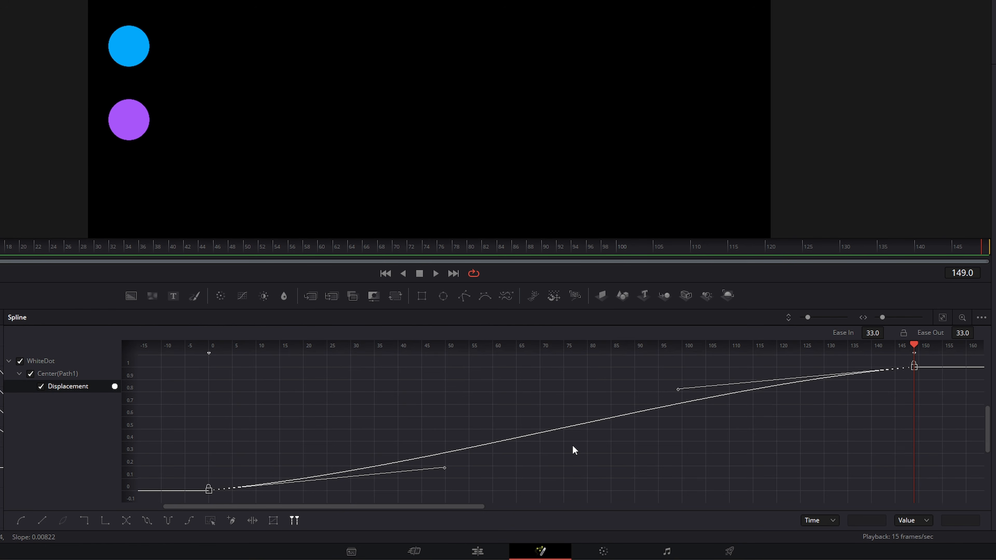
# Step: Hide the curve handles in the spline graph and show them again
pyautogui.rightClick(423, 427)
pyautogui.moveTo(472, 406)
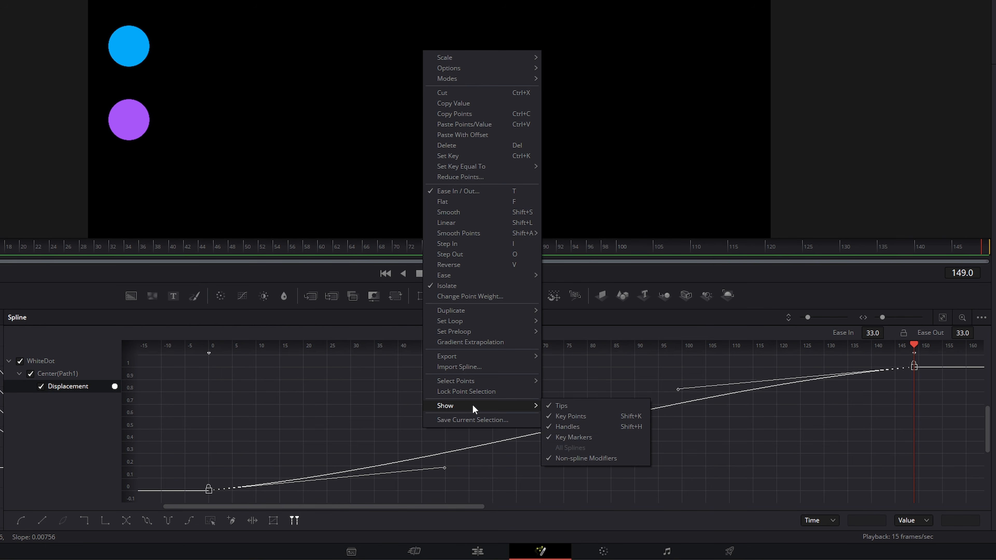
pyautogui.click(564, 426)
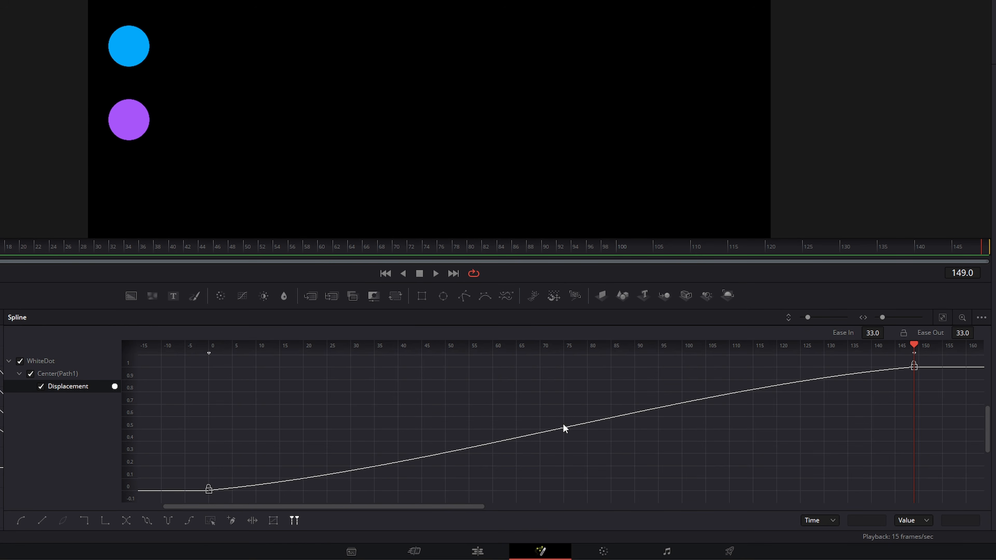
pyautogui.rightClick(340, 419)
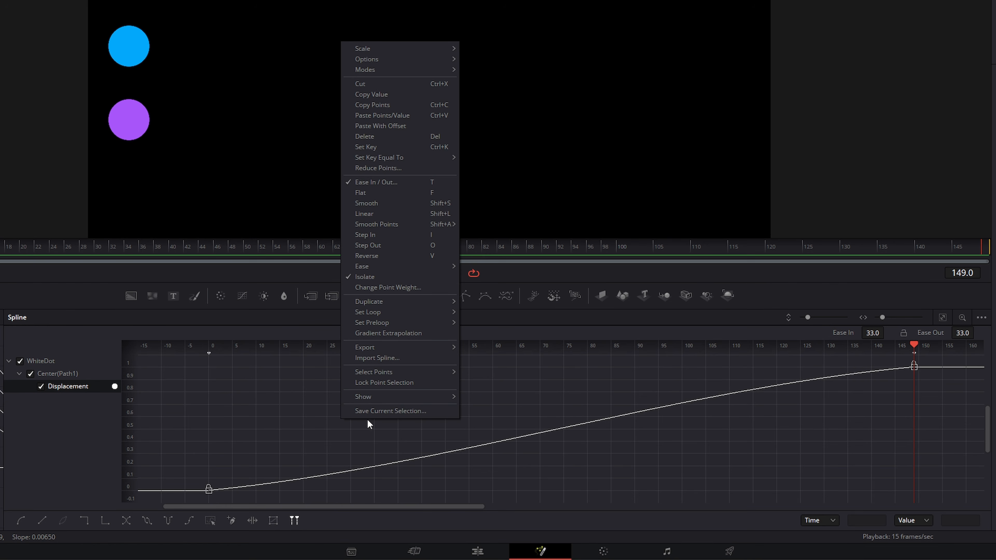
pyautogui.moveTo(374, 395)
pyautogui.click(492, 418)
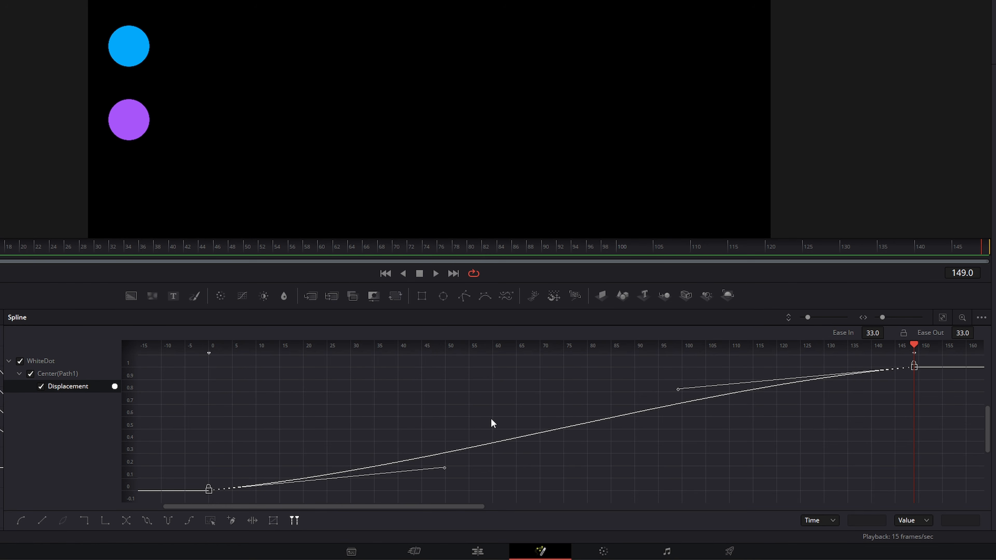
# Step: Flatten WhiteDot's displacement handles individually, giving the first keyframe an Ease Out of 24.0 and the last an Ease In of 35.0
pyautogui.click(444, 468)
pyautogui.click(532, 448)
pyautogui.moveTo(441, 470); pyautogui.dragTo(375, 489)
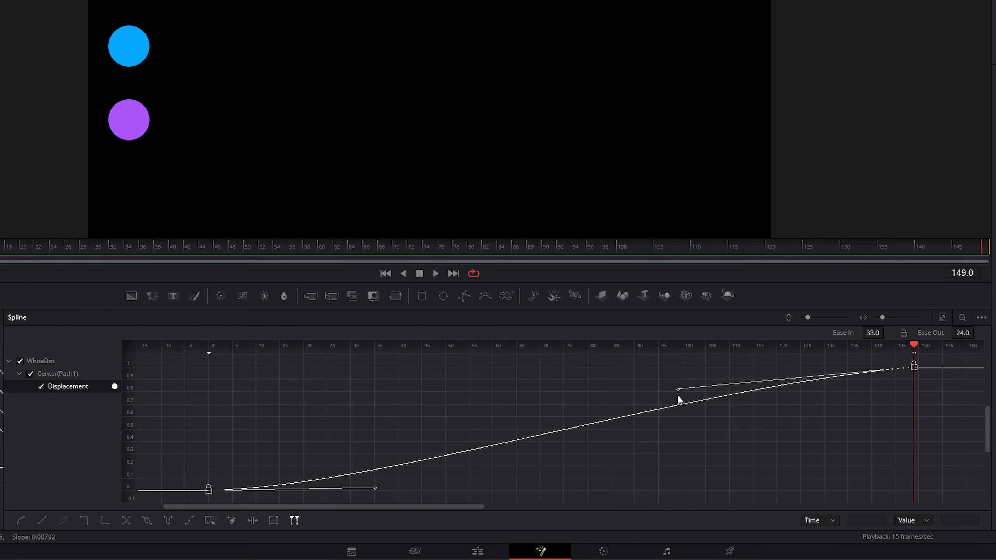
pyautogui.moveTo(678, 390)
pyautogui.mouseDown()
pyautogui.moveTo(701, 368)
pyautogui.moveTo(670, 373)
pyautogui.mouseUp()
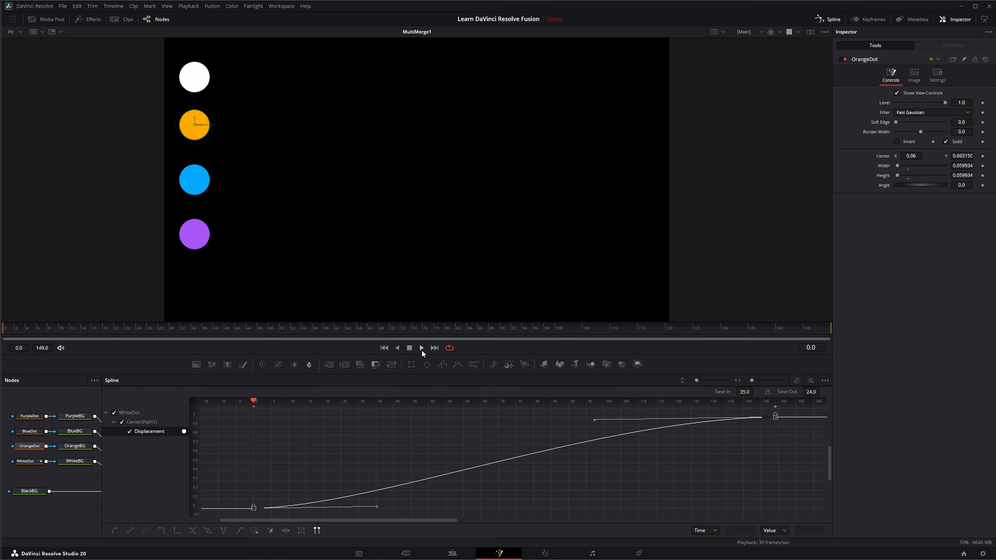
# Step: Preview WhiteDot's motion, stop at frame 52, and pull the first displacement keyframe's handle steeply up to about 0.7 at frame 30
pyautogui.click(421, 347)
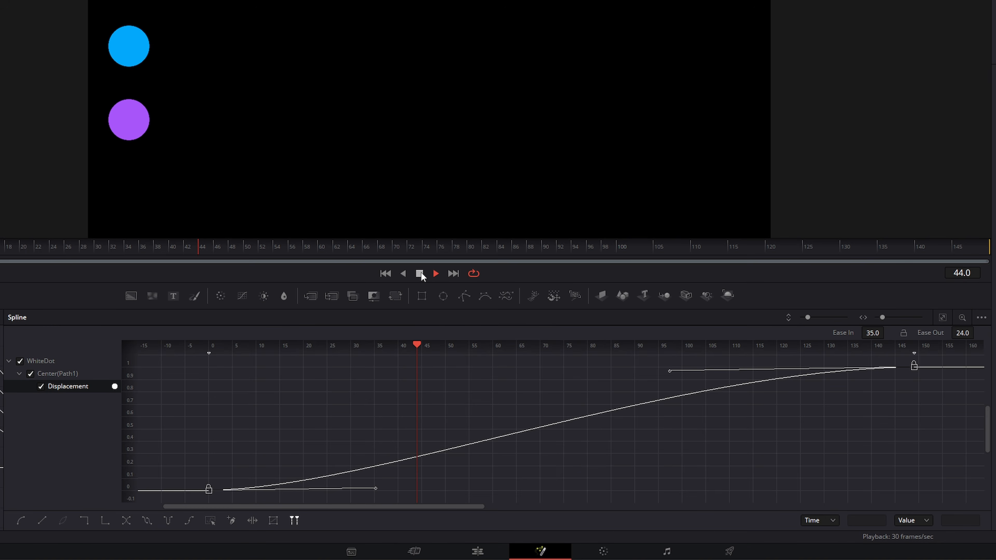
pyautogui.click(422, 347)
pyautogui.moveTo(371, 492); pyautogui.dragTo(351, 405)
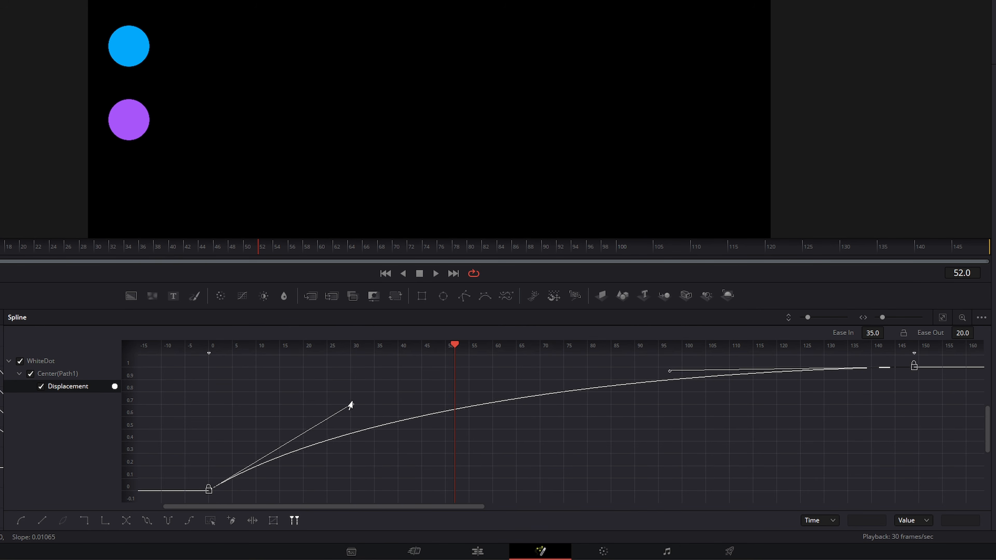
# Step: Apply Smooth to both WhiteDot displacement keyframes, return the playhead to frame 0, and clear the keyframe selection
pyautogui.moveTo(197, 498); pyautogui.dragTo(928, 365)
pyautogui.click(21, 522)
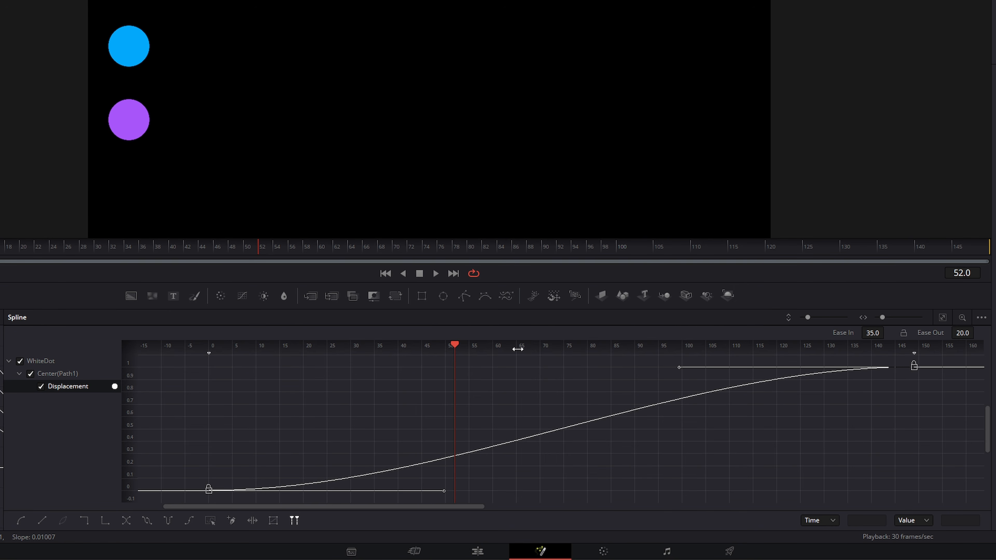
pyautogui.click(384, 274)
pyautogui.click(470, 398)
# Step: Toggle the Ease In/Out controls of the spline graph off and back on
pyautogui.scroll(-1, 469, 398)
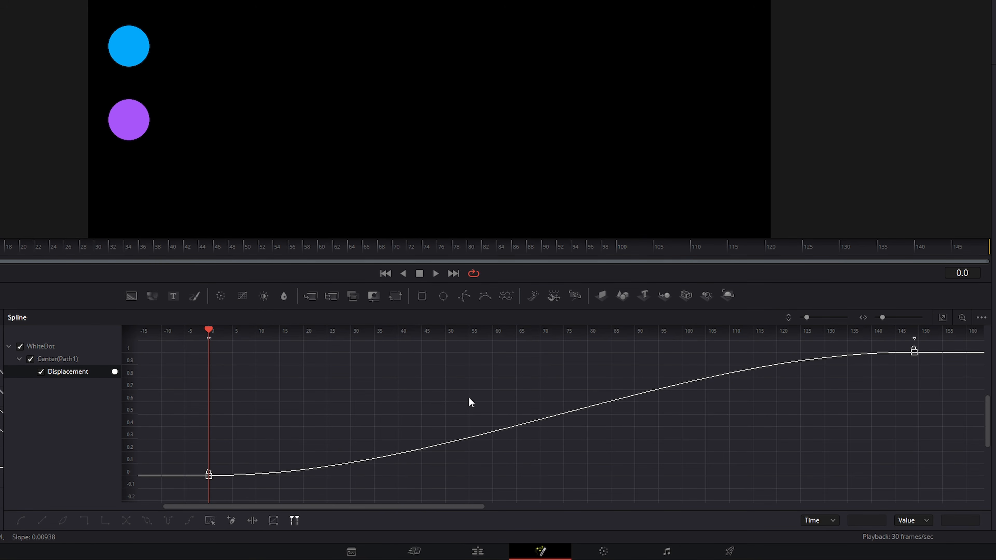
pyautogui.scroll(1, 470, 398)
pyautogui.scroll(-1, 469, 398)
pyautogui.press('t')
pyautogui.press('t')
pyautogui.press('t')
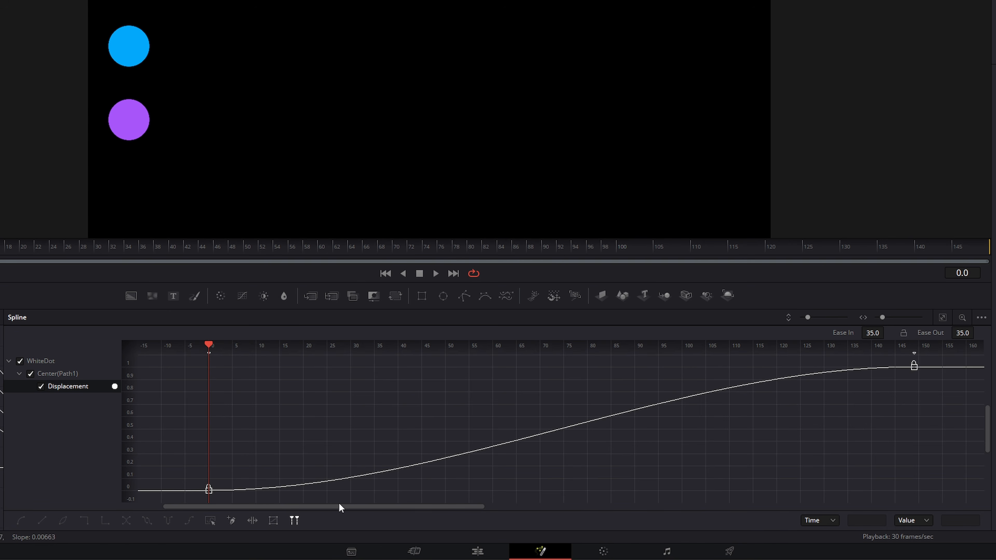
# Step: Reduce WhiteDot's first displacement keyframe to an Ease Out of 10.2 and set the last keyframe's Ease In to 10
pyautogui.moveTo(229, 501); pyautogui.dragTo(231, 502)
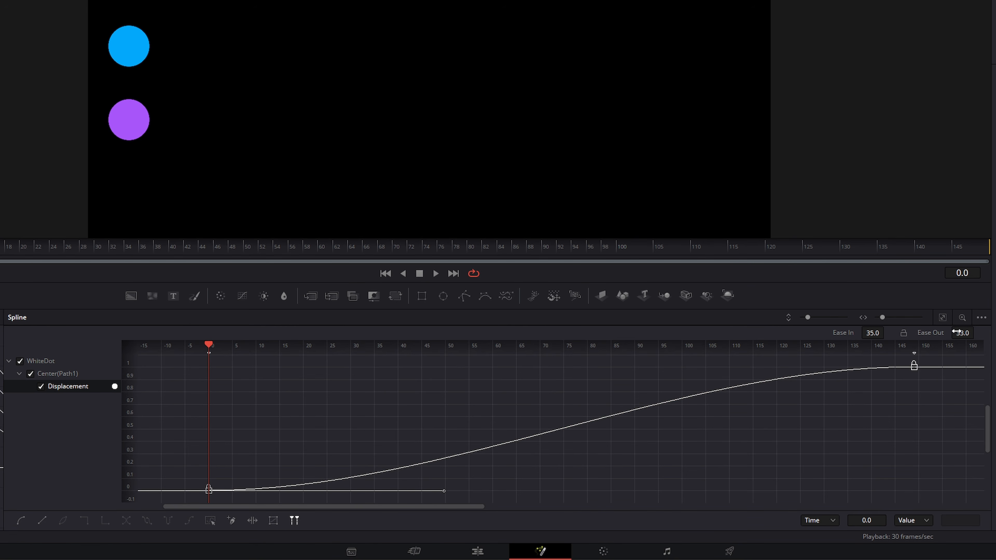
pyautogui.moveTo(963, 332); pyautogui.dragTo(936, 333)
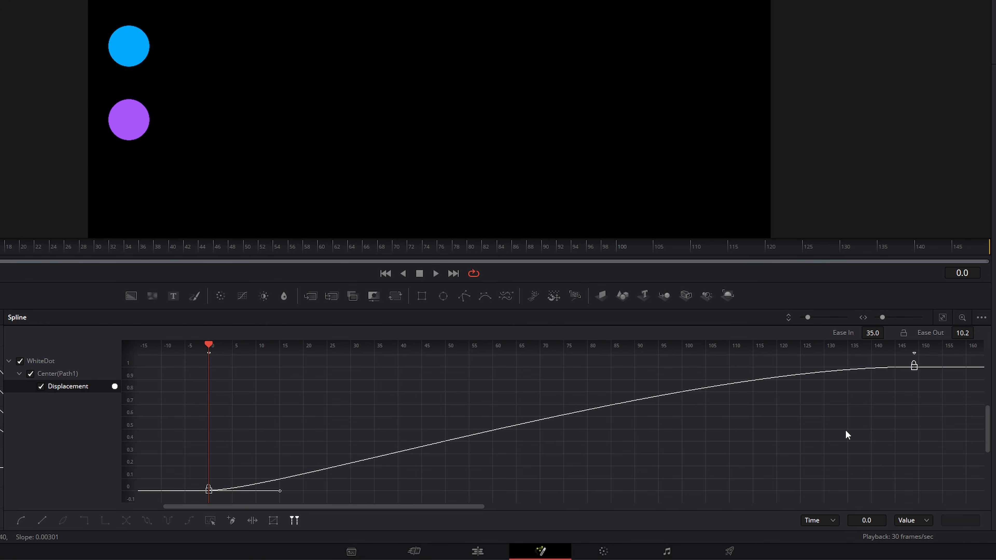
pyautogui.moveTo(945, 406); pyautogui.dragTo(894, 360)
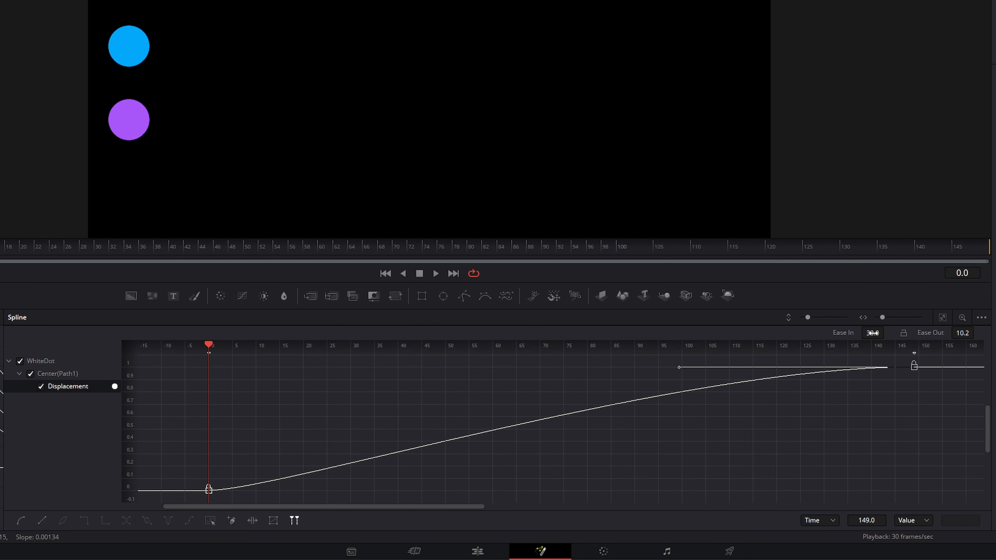
pyautogui.moveTo(872, 333); pyautogui.dragTo(886, 334)
pyautogui.click(875, 333)
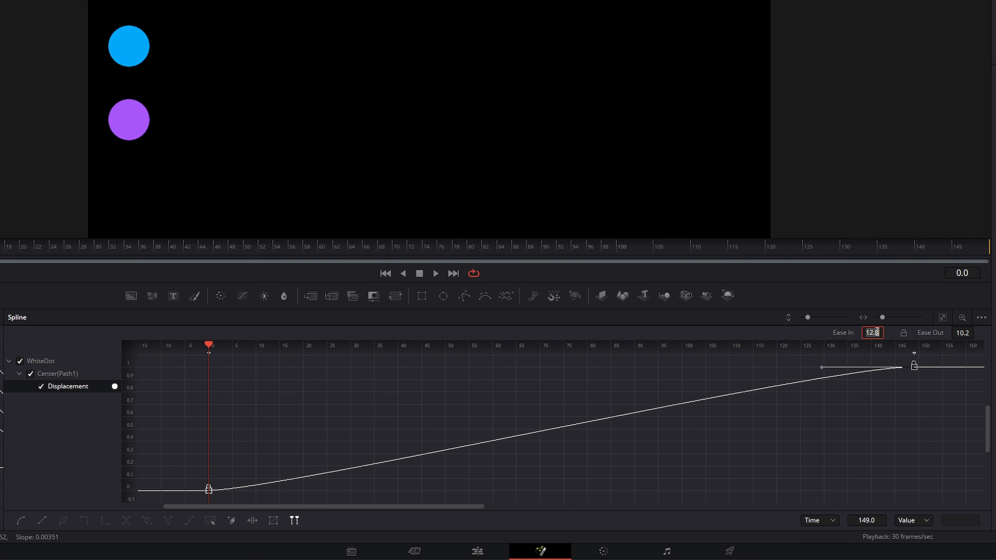
pyautogui.write('10')
pyautogui.press('Return')
# Step: Set the Ease Out of WhiteDot's first displacement keyframe to 10.0 and clear the keyframe selection
pyautogui.click(898, 413)
pyautogui.moveTo(186, 470); pyautogui.dragTo(238, 499)
pyautogui.click(968, 333)
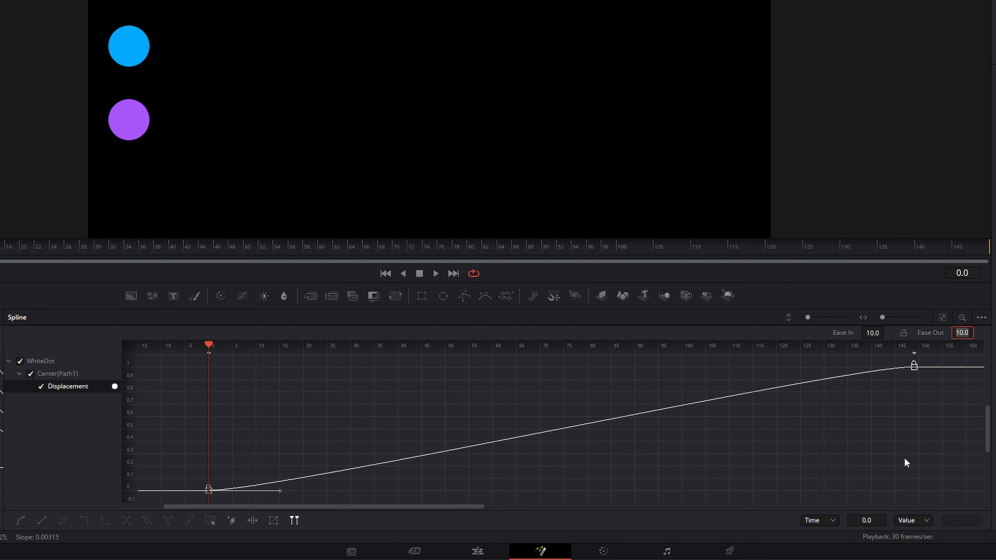
pyautogui.click(929, 456)
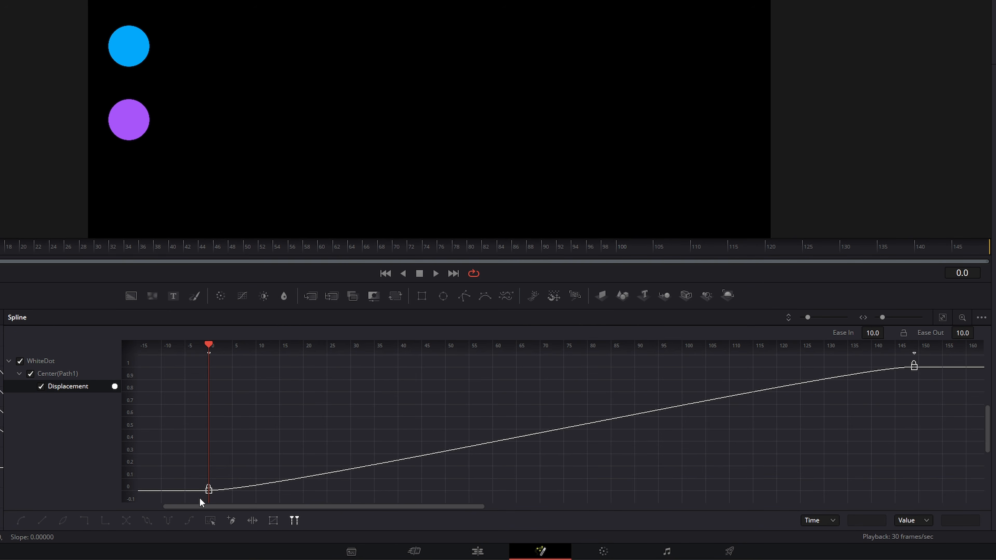
# Step: Select both WhiteDot displacement keyframes and raise their Ease In to 42.2 and Ease Out to 35.0
pyautogui.moveTo(199, 498); pyautogui.dragTo(956, 370)
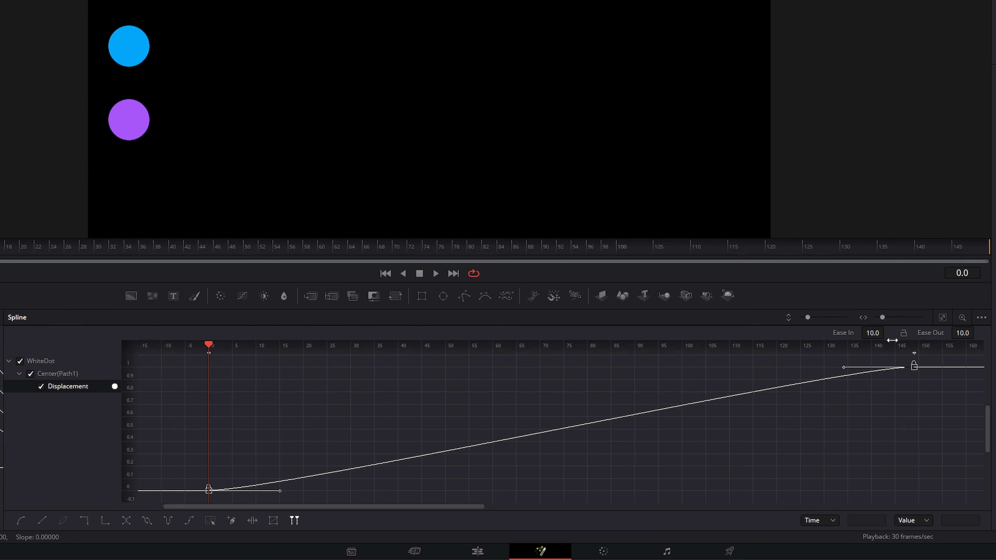
pyautogui.moveTo(872, 333); pyautogui.dragTo(885, 344)
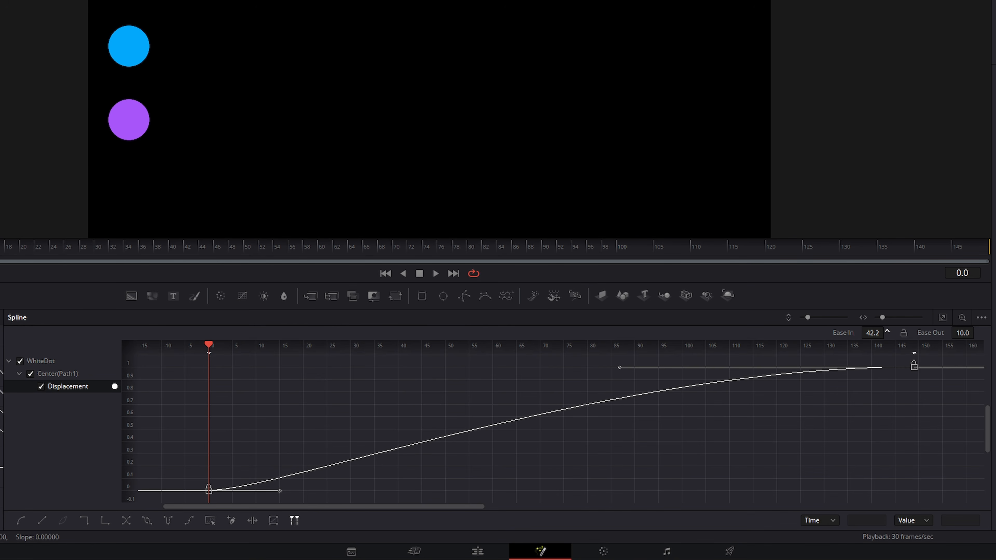
pyautogui.moveTo(962, 333); pyautogui.dragTo(973, 333)
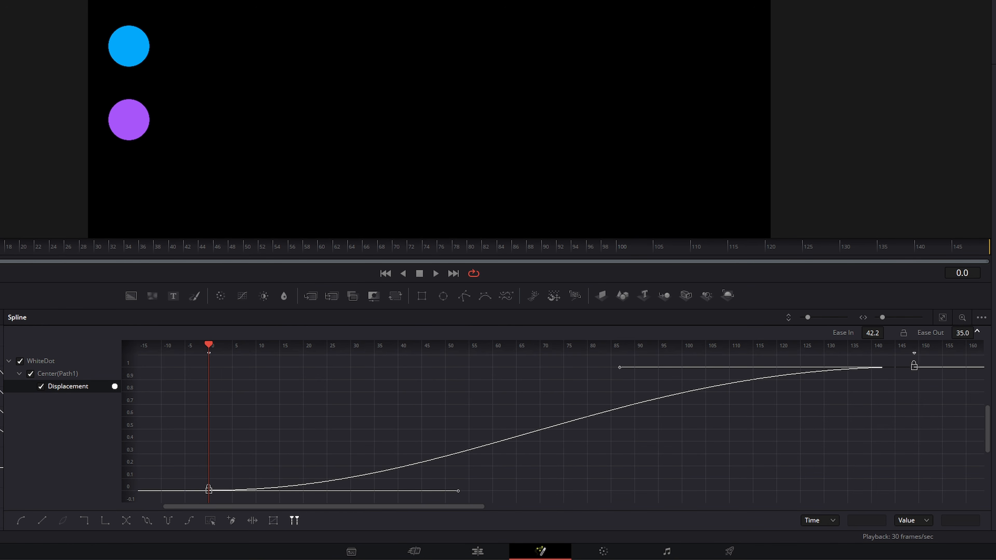
# Step: Add a displacement keyframe on WhiteDot's curve at about frame 65, value 0.44, and set its Ease In to 26.3
pyautogui.click(517, 436)
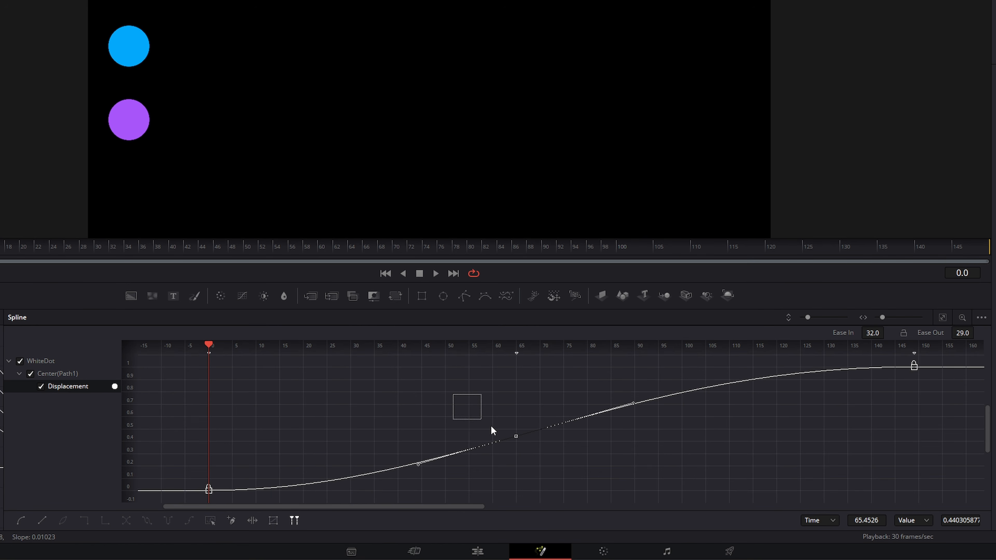
pyautogui.moveTo(491, 427); pyautogui.dragTo(548, 468)
pyautogui.moveTo(873, 332); pyautogui.dragTo(886, 333)
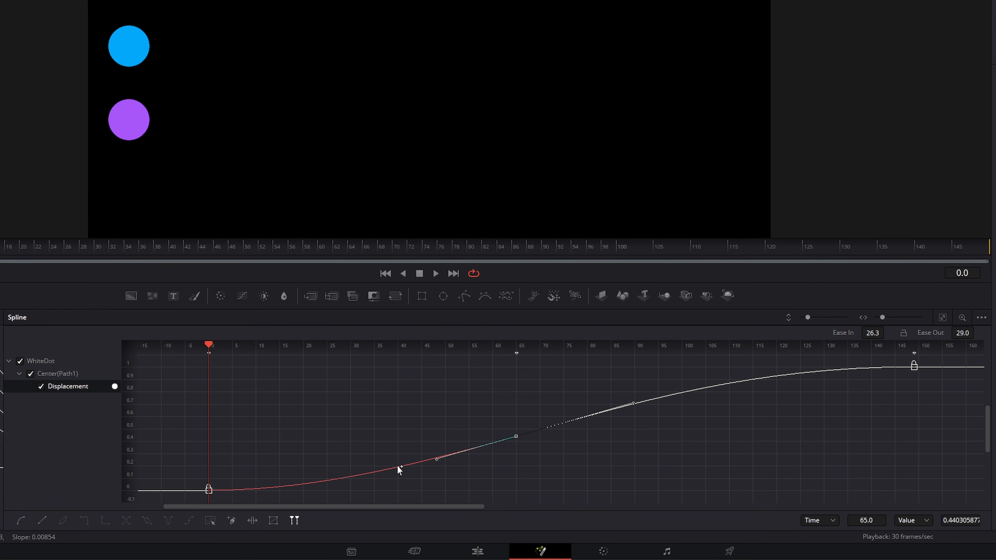
# Step: Smooth the middle displacement keyframe, then pull its incoming handle up to about 0.5 and its outgoing handle down to about 0.46
pyautogui.click(21, 522)
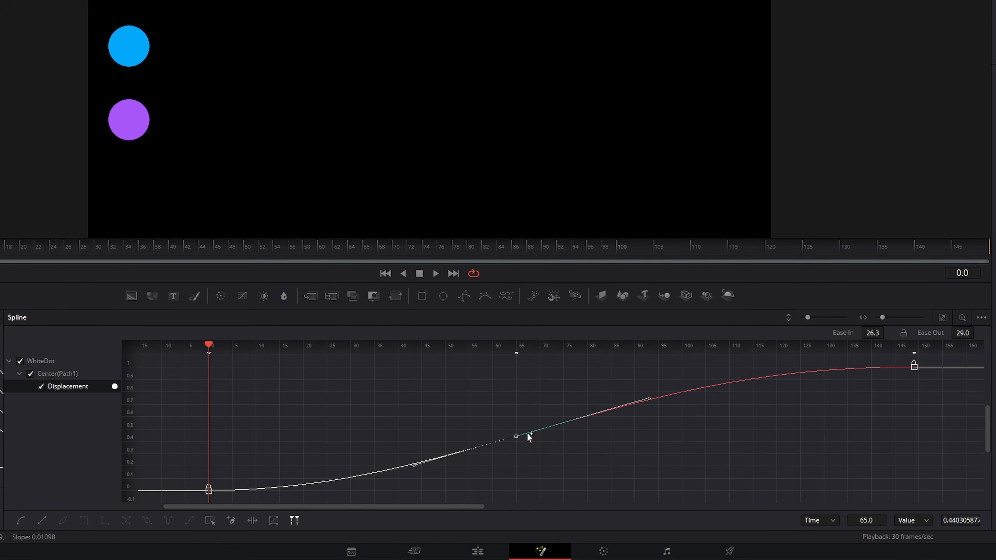
pyautogui.moveTo(413, 466); pyautogui.dragTo(403, 429)
pyautogui.moveTo(652, 400); pyautogui.dragTo(651, 434)
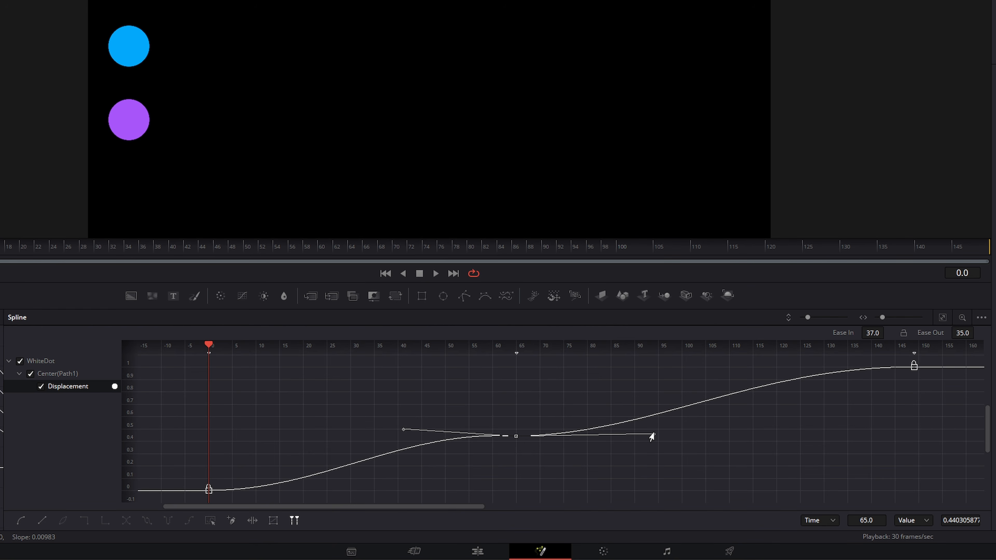
# Step: Set both the Ease Out and the Ease In of the middle displacement keyframe to 10
pyautogui.click(969, 333)
pyautogui.write('10')
pyautogui.press('Return')
pyautogui.click(870, 333)
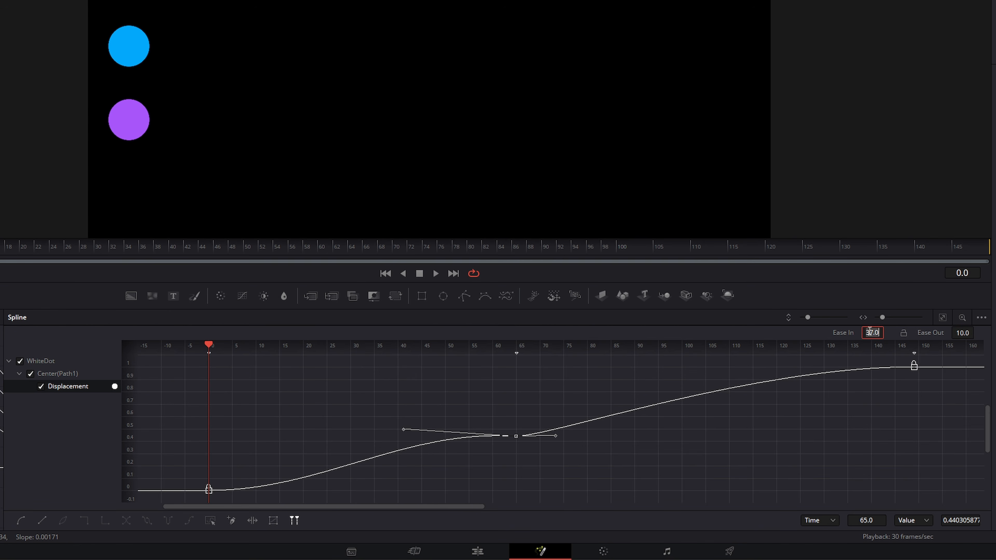
pyautogui.write('10')
pyautogui.press('Return')
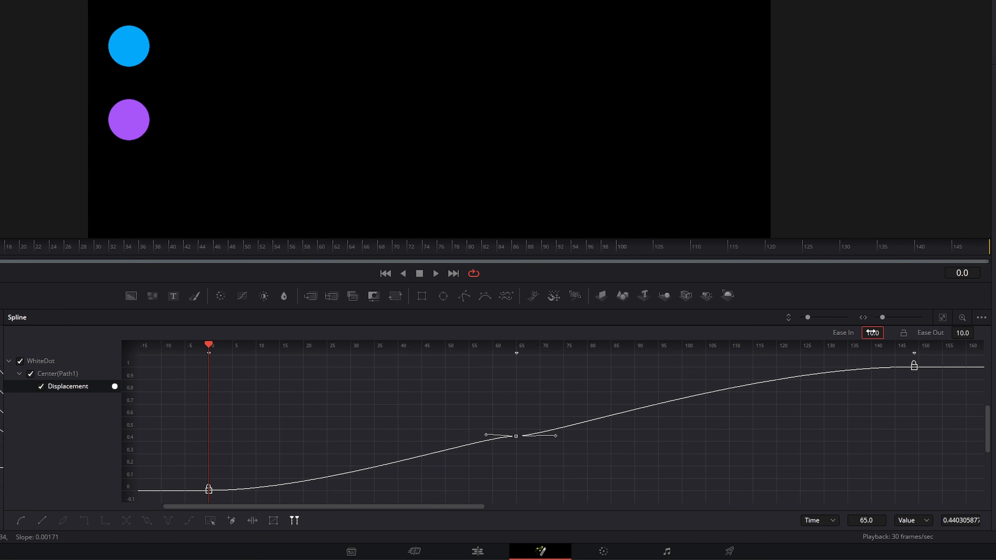
# Step: Preview WhiteDot's motion, stop the playback, and return the playhead to frame 0
pyautogui.click(436, 274)
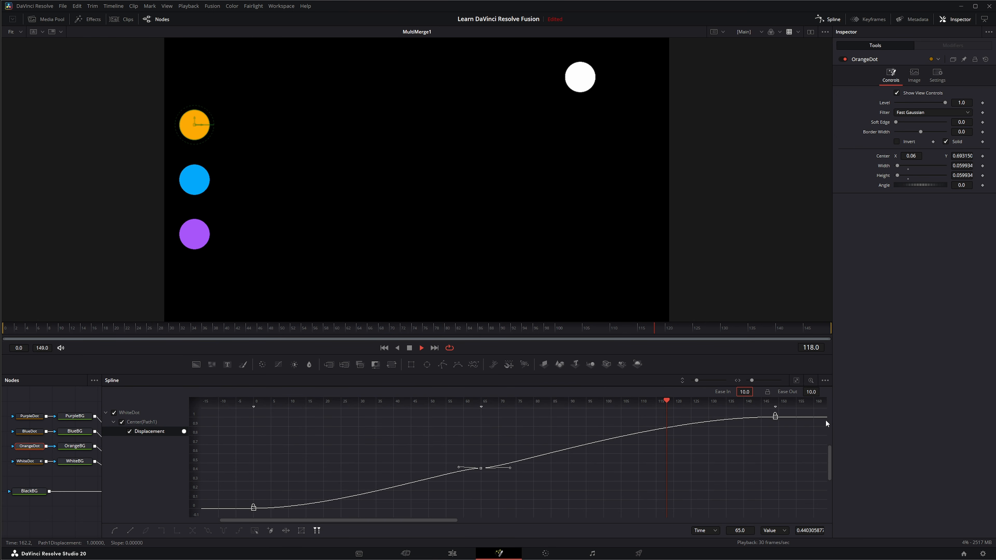
pyautogui.click(409, 347)
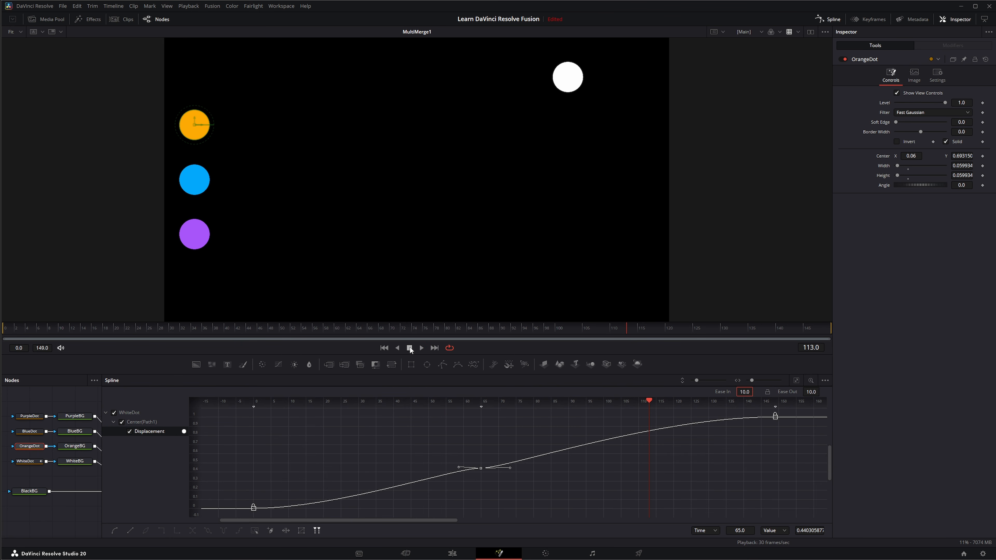
pyautogui.click(383, 348)
# Step: Delete WhiteDot's middle displacement keyframe and select the first keyframe
pyautogui.moveTo(411, 433); pyautogui.dragTo(526, 484)
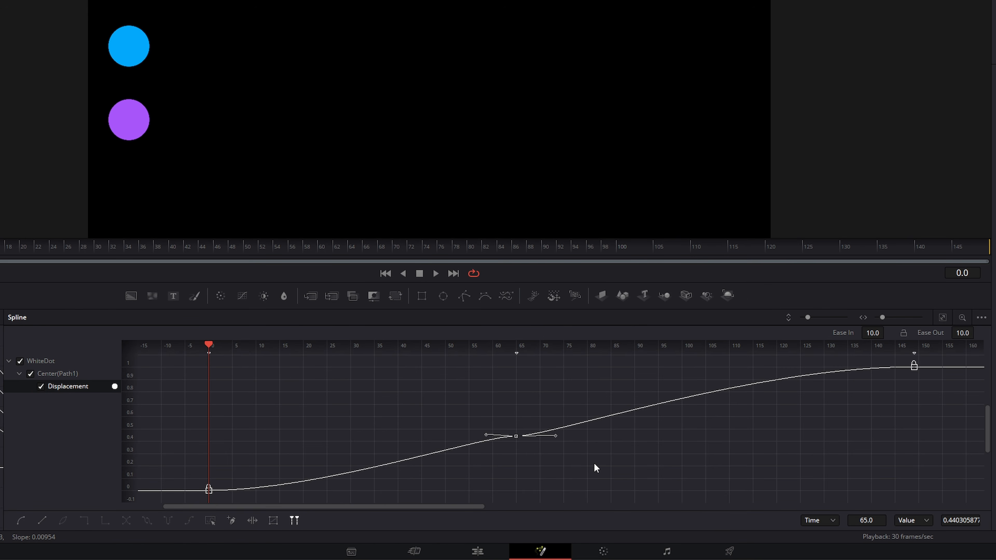
pyautogui.press('Delete')
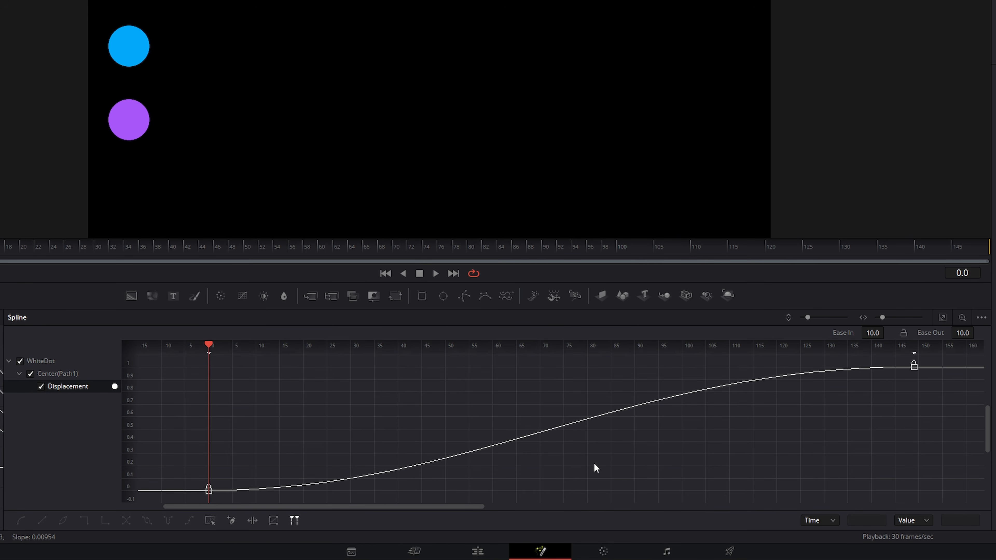
pyautogui.click(209, 489)
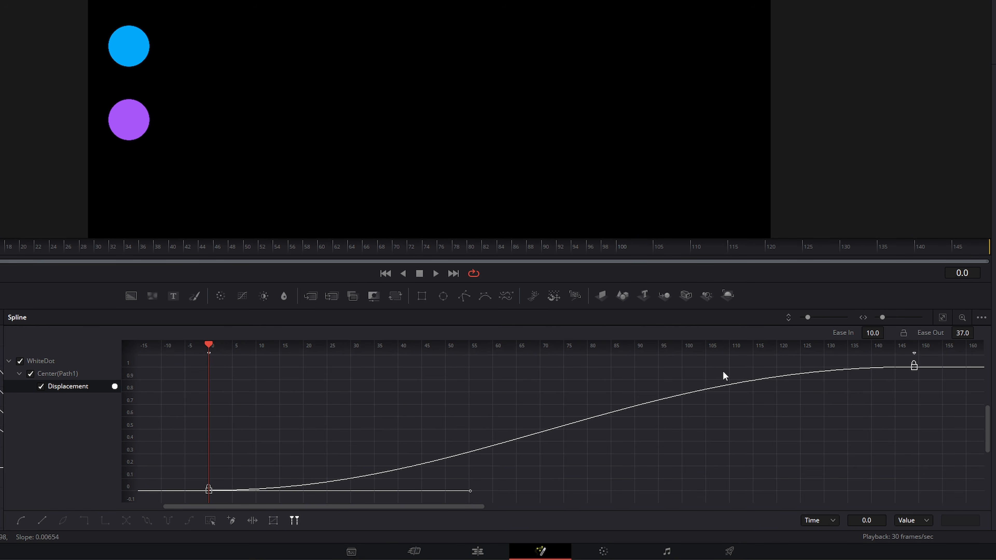
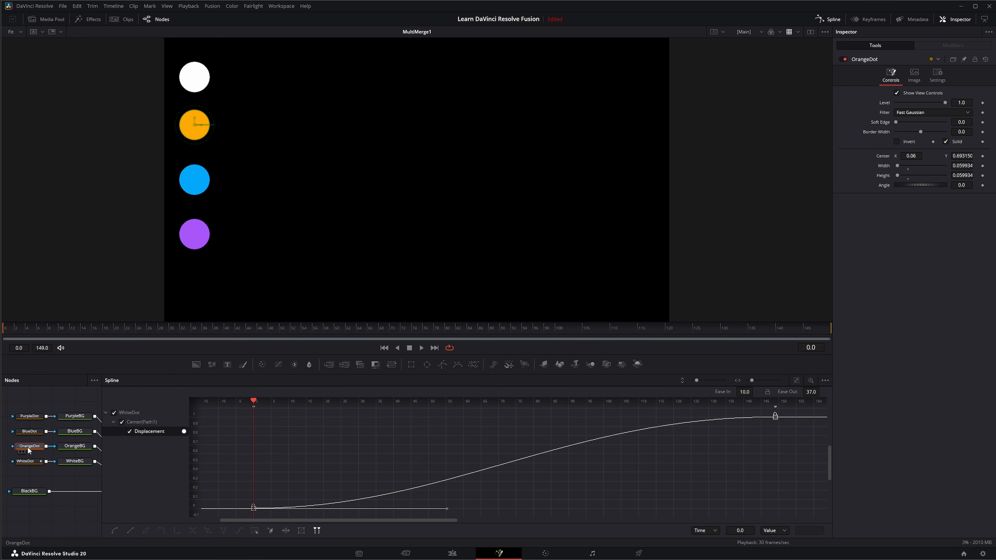
# Step: Select the OrangeDot node and show the animation options available for its Soft Edge parameter
pyautogui.click(33, 461)
pyautogui.click(29, 446)
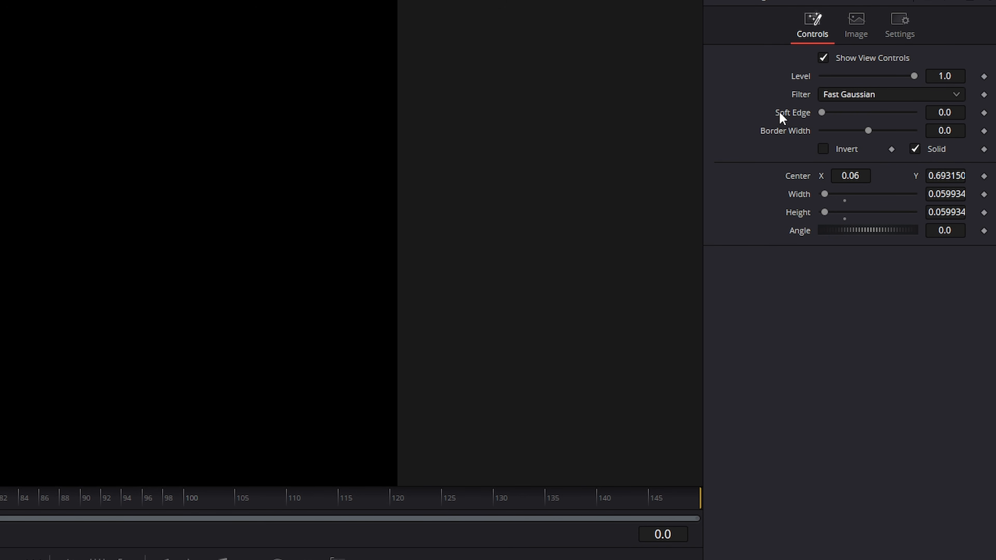
pyautogui.rightClick(779, 117)
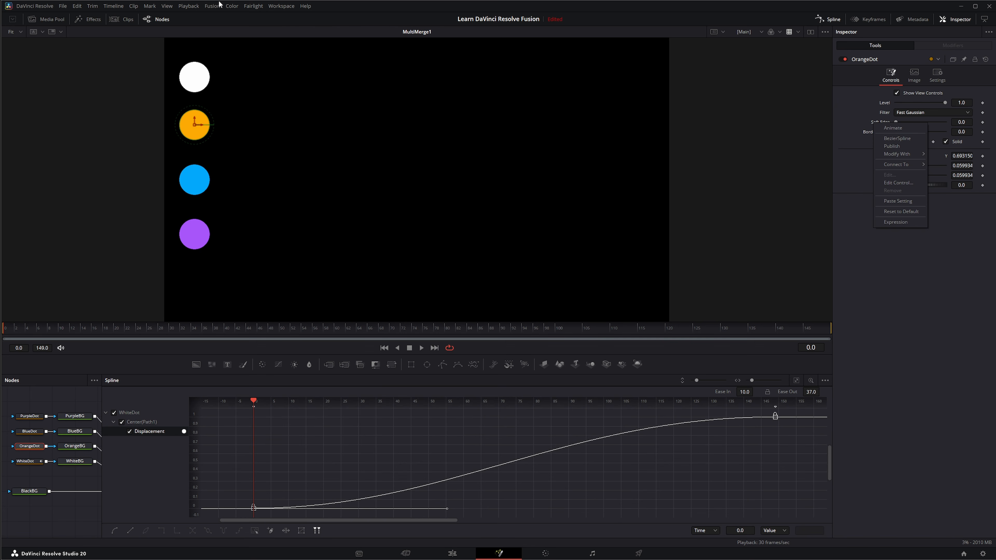
# Step: Examine the Splines page of Fusion Settings and close the settings without saving
pyautogui.click(214, 6)
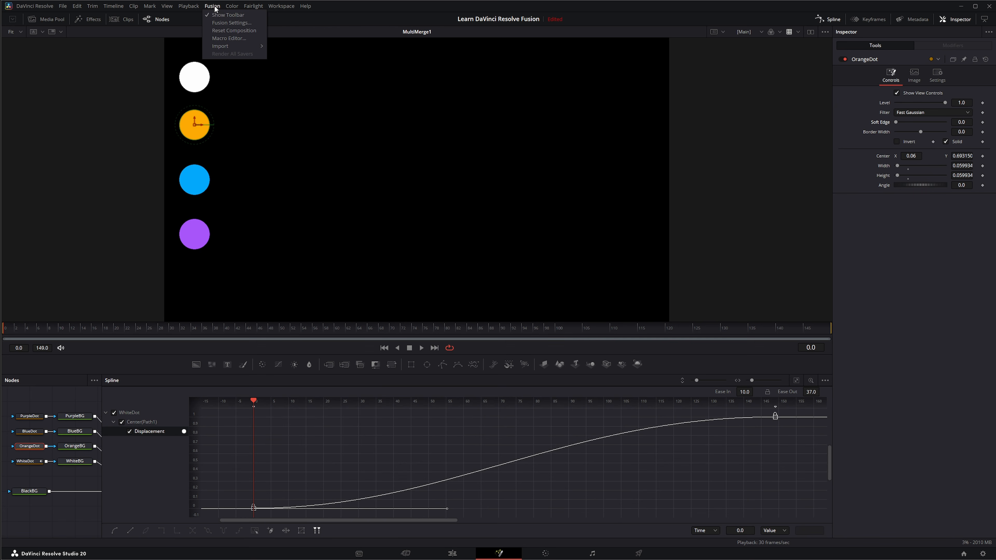
pyautogui.click(231, 23)
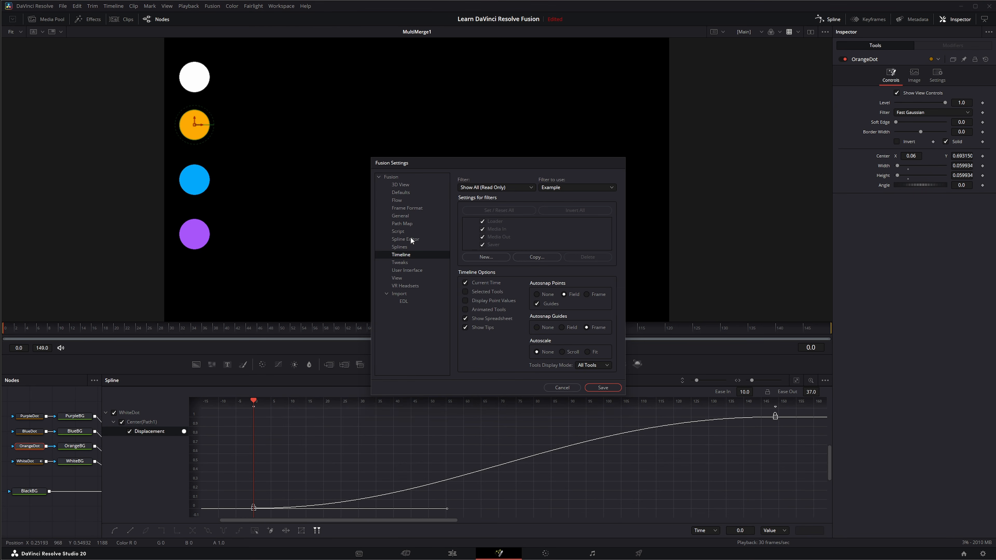
pyautogui.click(399, 248)
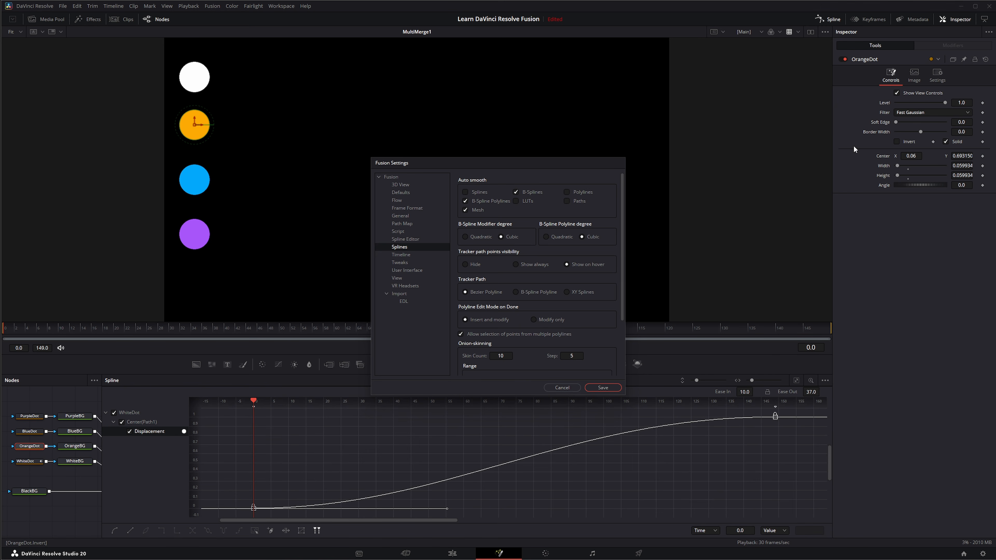
pyautogui.click(563, 388)
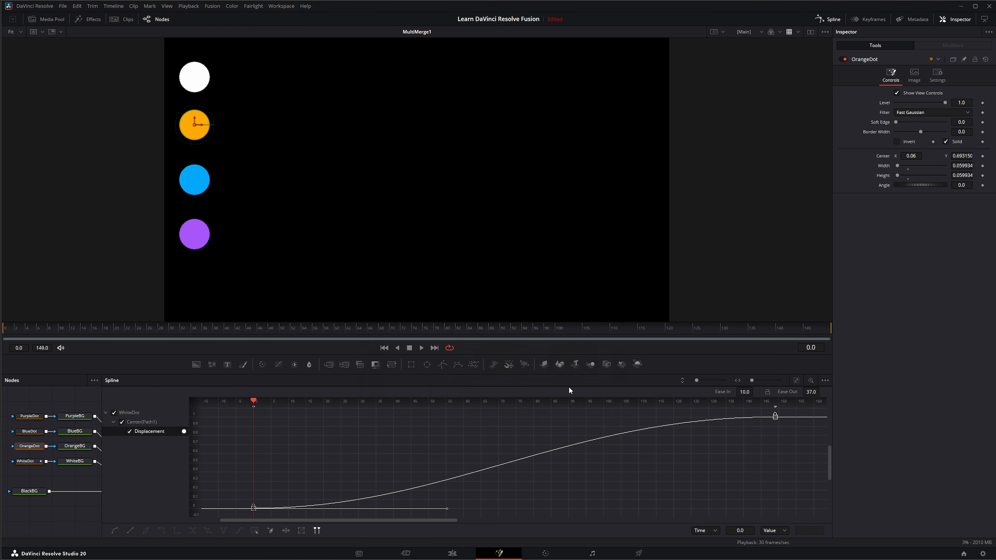
# Step: Animate OrangeDot's Soft Edge parameter and try to pull its flat spline upward at two places
pyautogui.rightClick(881, 124)
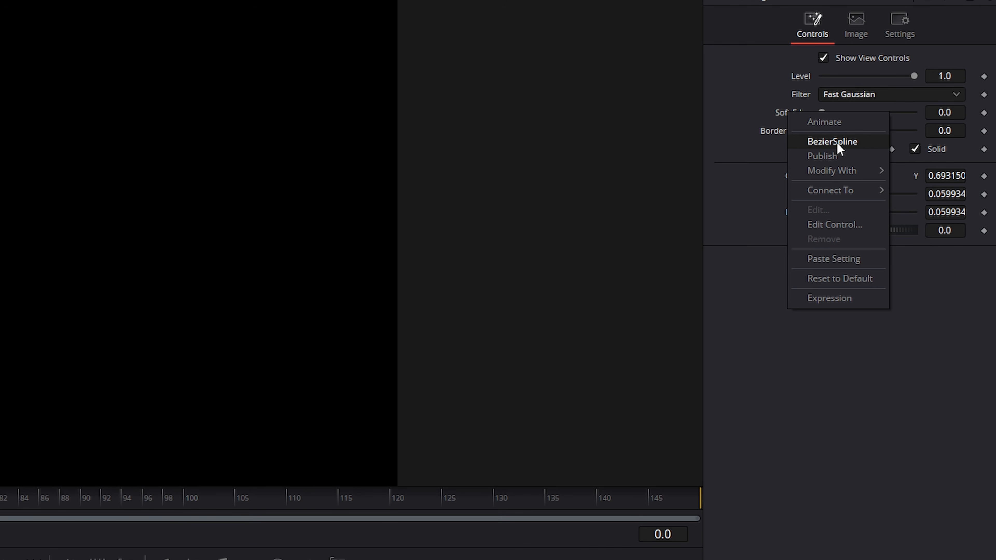
pyautogui.click(831, 126)
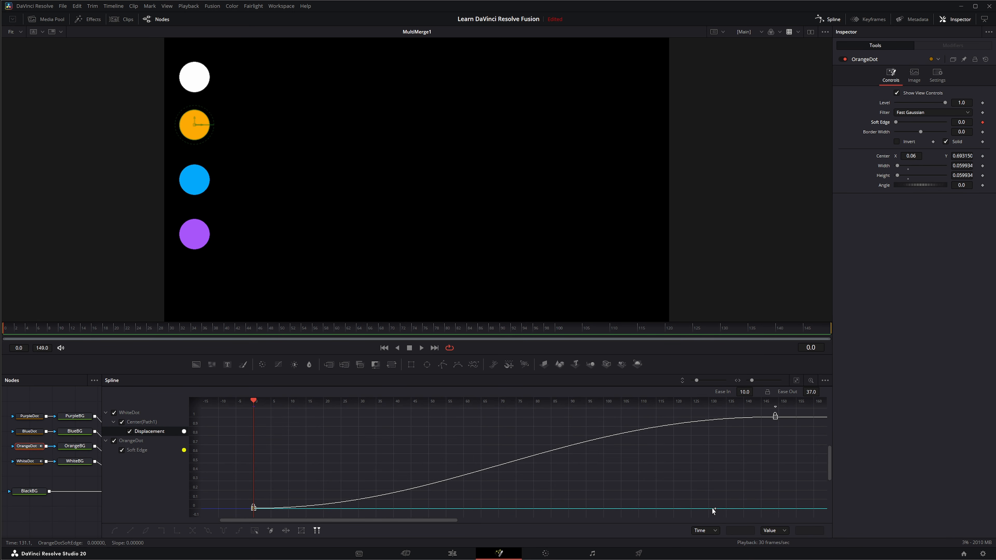
pyautogui.moveTo(711, 508); pyautogui.dragTo(708, 494)
pyautogui.moveTo(556, 502)
pyautogui.mouseDown()
pyautogui.moveTo(556, 475)
pyautogui.moveTo(559, 486)
pyautogui.mouseUp()
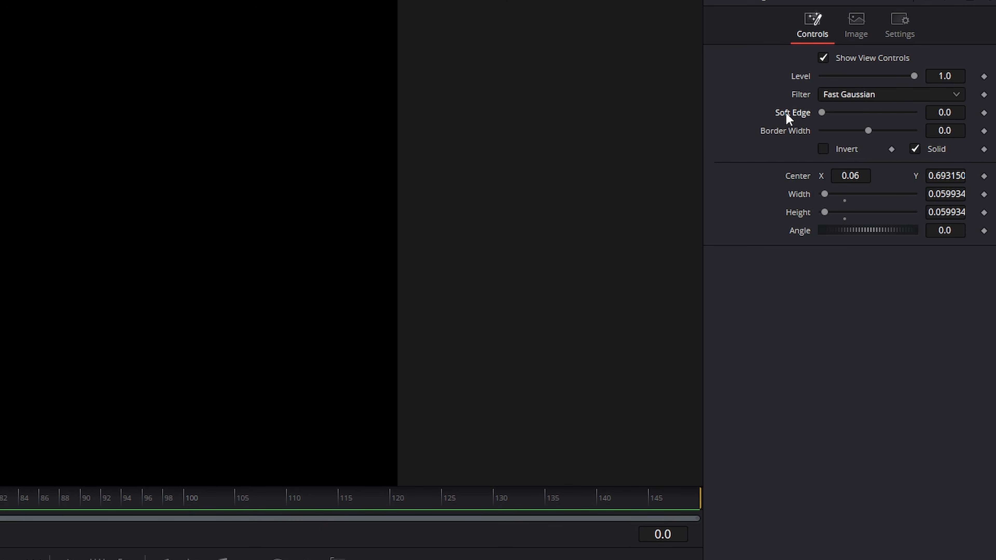
# Step: Animate OrangeDot's Soft Edge with a BezierSpline and add a keyframe to its curve at about frame 126
pyautogui.rightClick(876, 123)
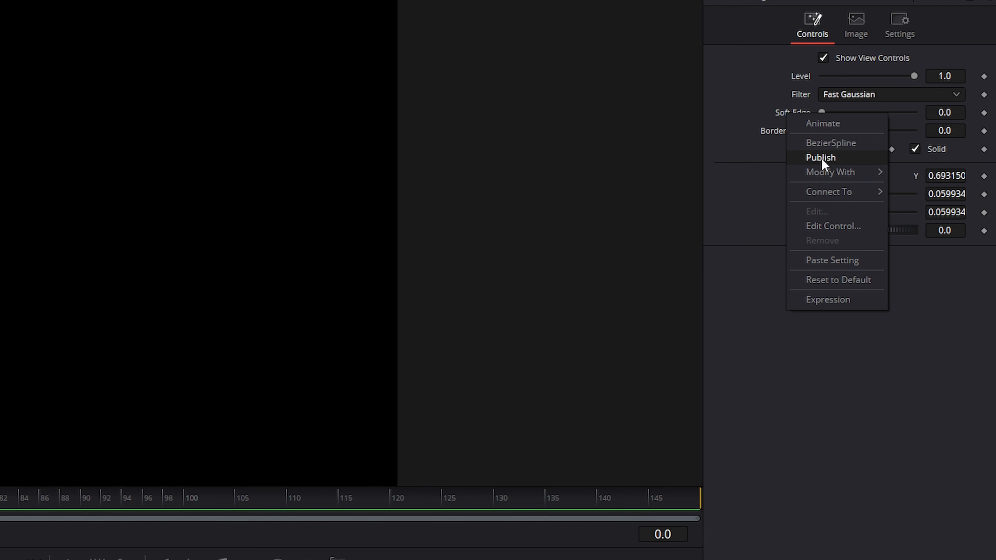
pyautogui.click(827, 144)
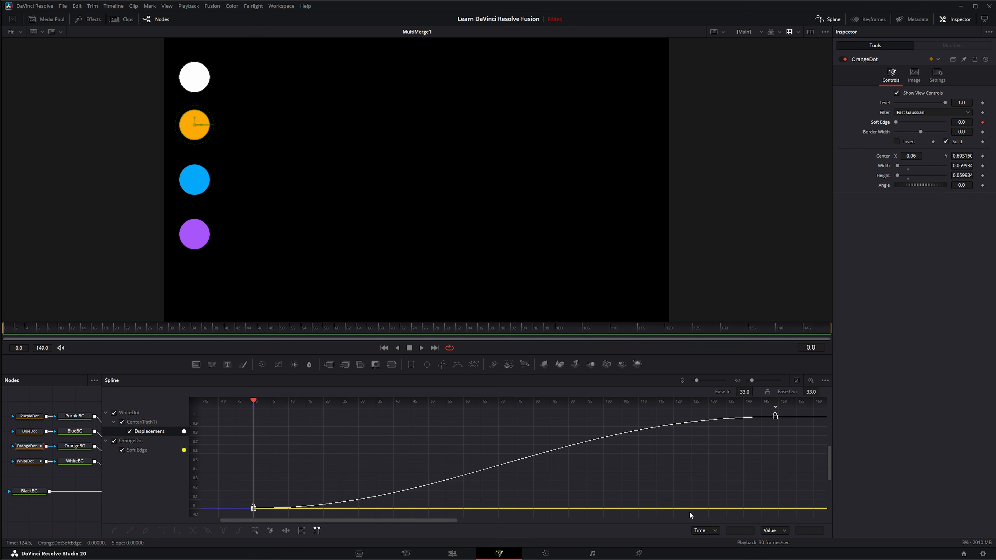
pyautogui.click(692, 508)
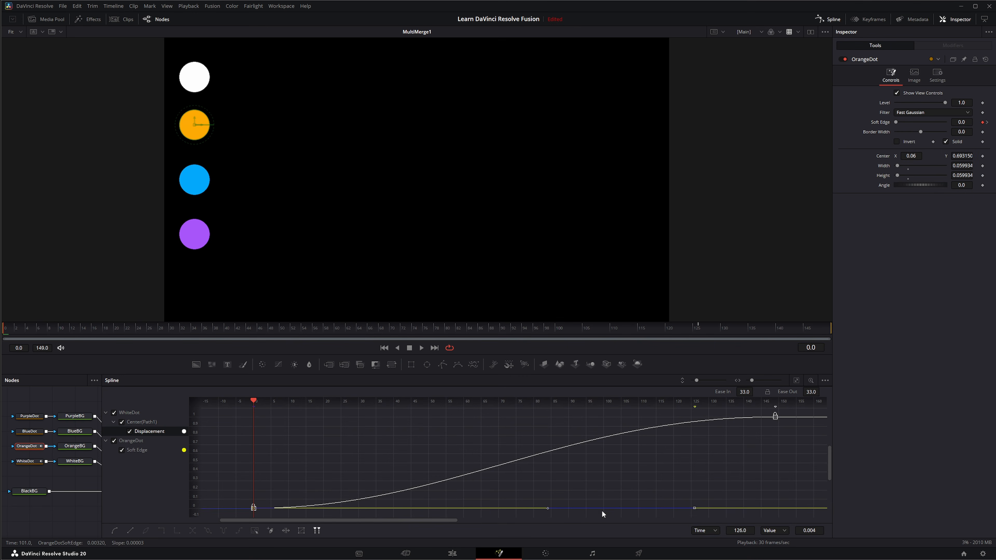
# Step: Pull the new Soft Edge keyframe's incoming handle up to about 0.3 near frame 85, then undo the handle change
pyautogui.moveTo(548, 508); pyautogui.dragTo(549, 481)
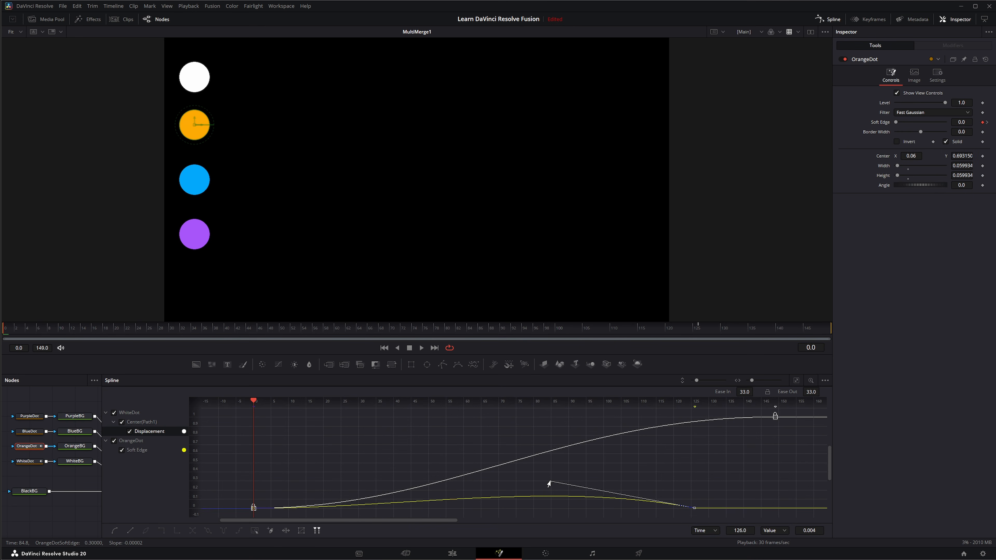
pyautogui.hotkey('ctrl', 'z')
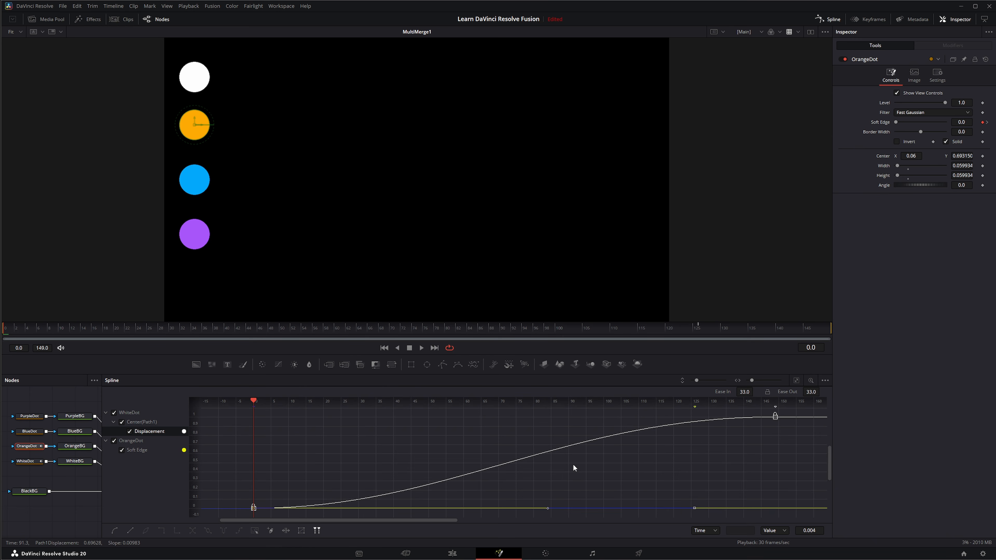
# Step: Modify OrangeDot's Soft Edge with a B-Spline, hide WhiteDot's curves and select the Soft Edge curve in the Spline editor
pyautogui.rightClick(882, 122)
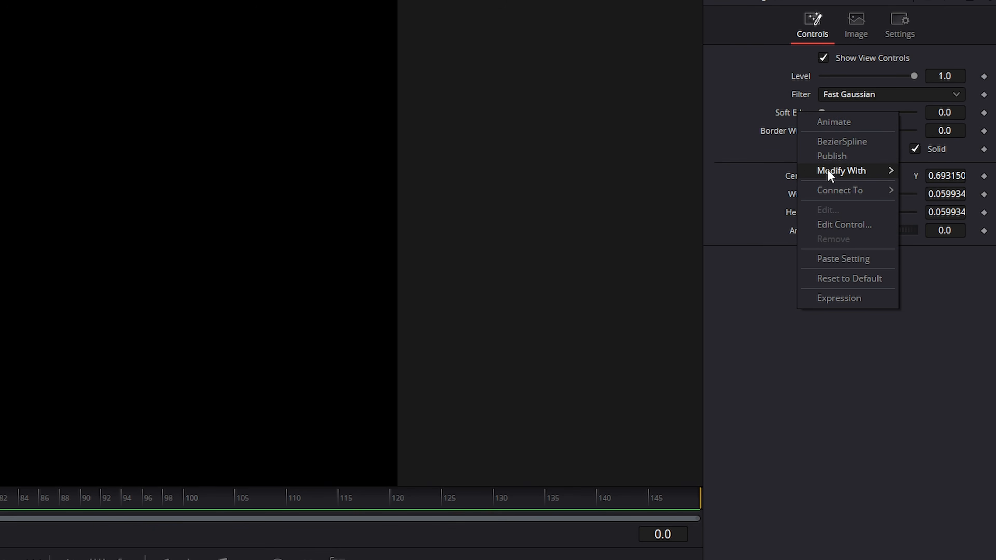
pyautogui.moveTo(841, 171)
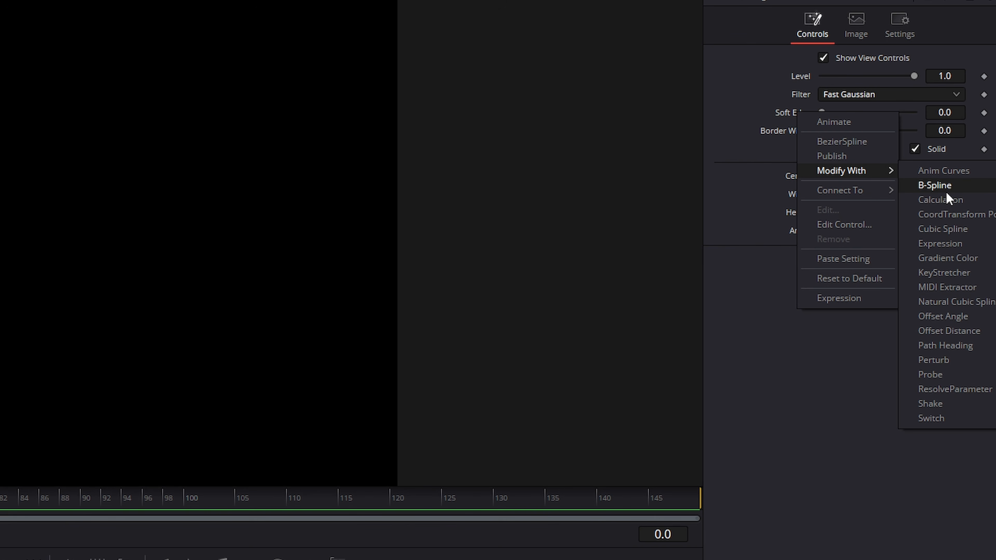
pyautogui.click(950, 186)
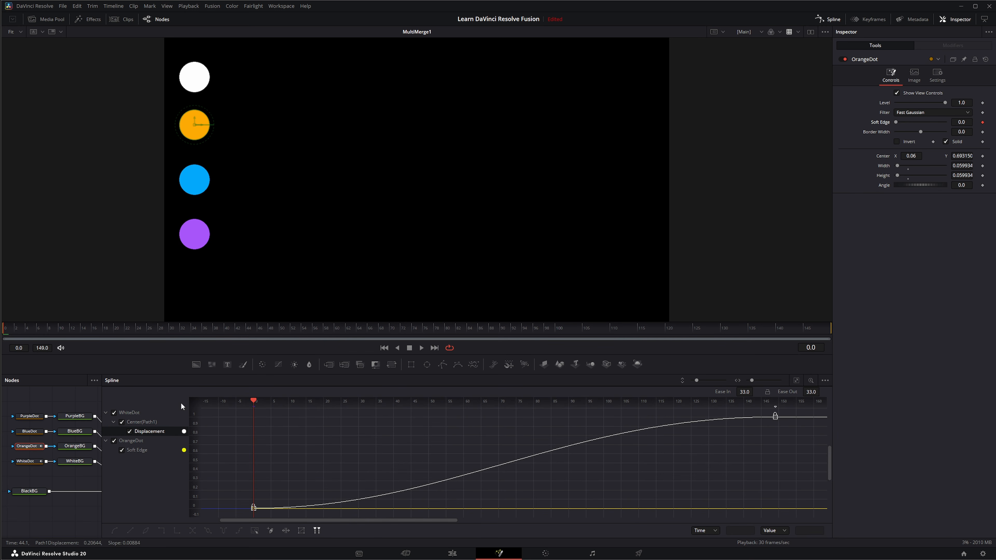
pyautogui.click(114, 412)
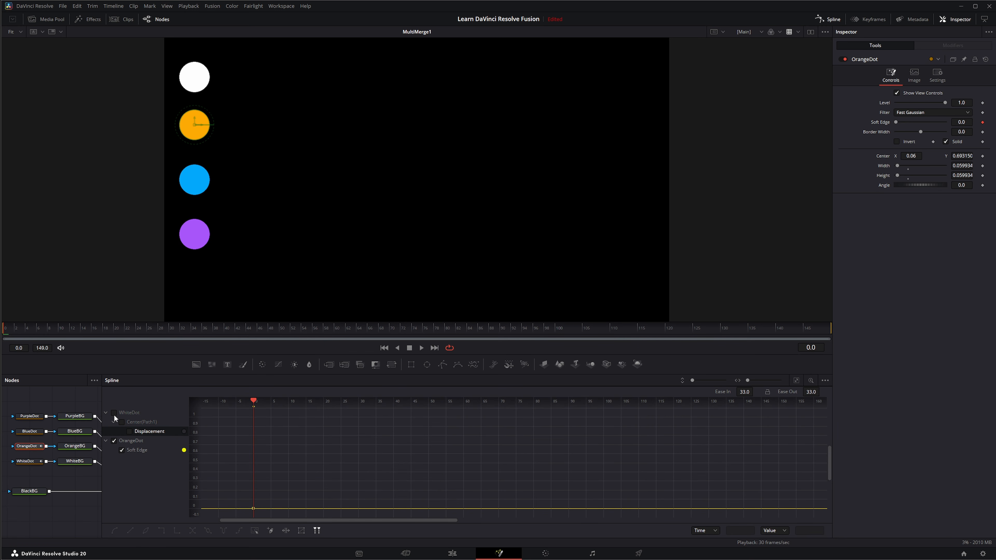
pyautogui.click(138, 449)
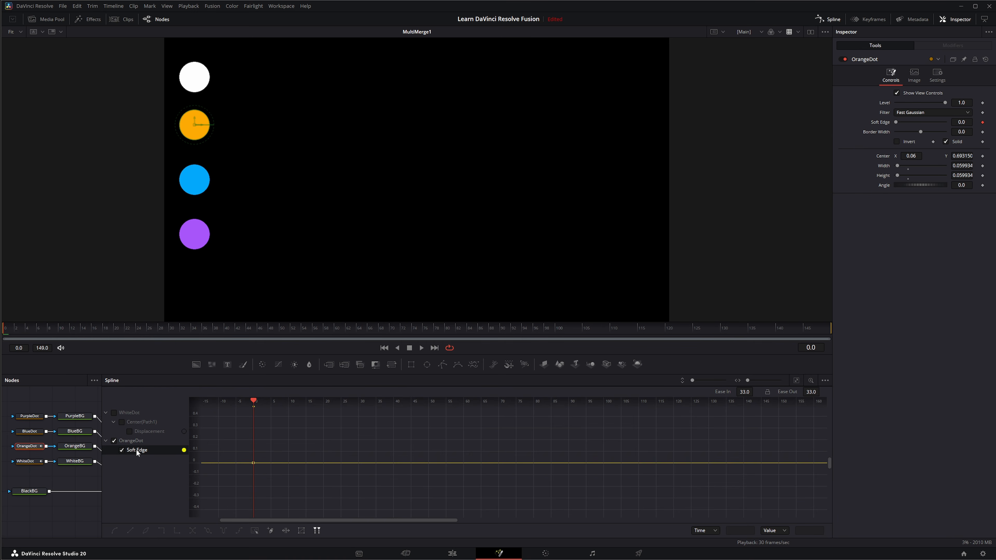
# Step: Change the display color of OrangeDot's Soft Edge curve to the orange custom color
pyautogui.rightClick(186, 453)
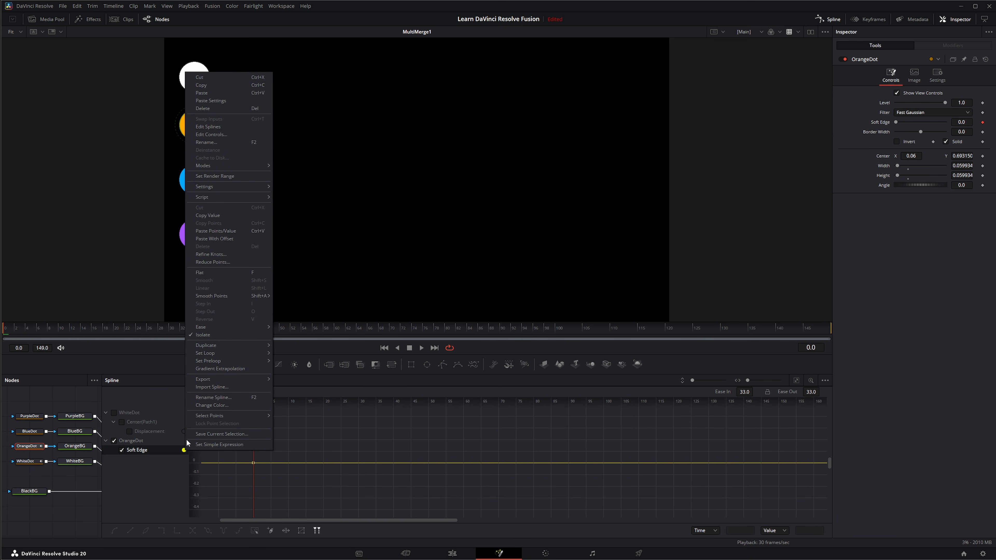
pyautogui.click(226, 404)
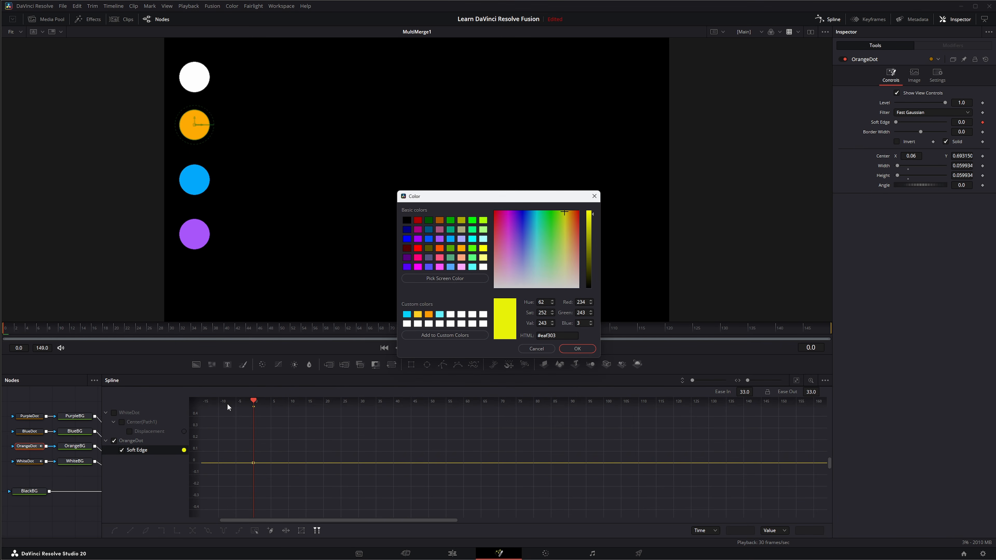
pyautogui.click(429, 315)
pyautogui.click(577, 349)
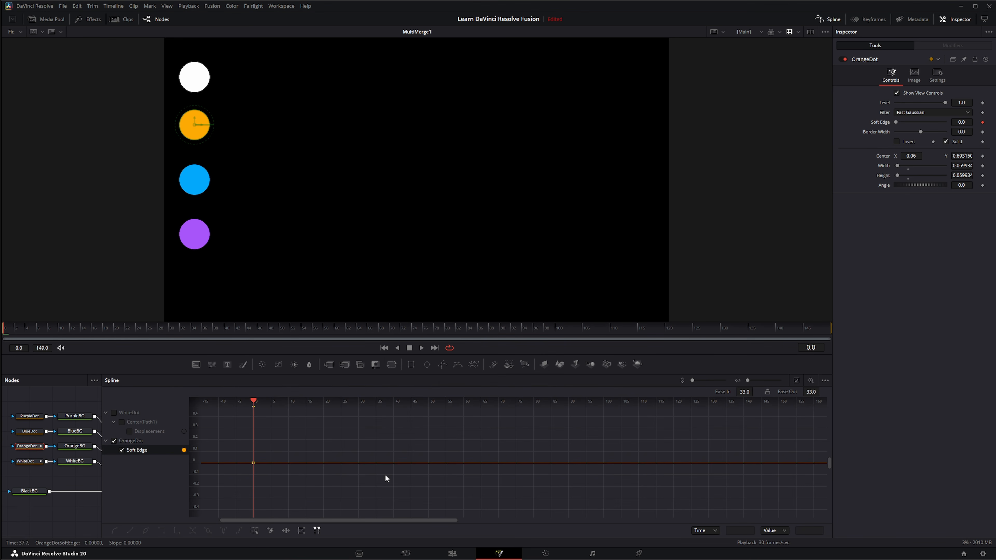
# Step: Add an OrangeDot Soft Edge keyframe at frame 149 and set Soft Edge to 0.2 at frame 40
pyautogui.click(435, 348)
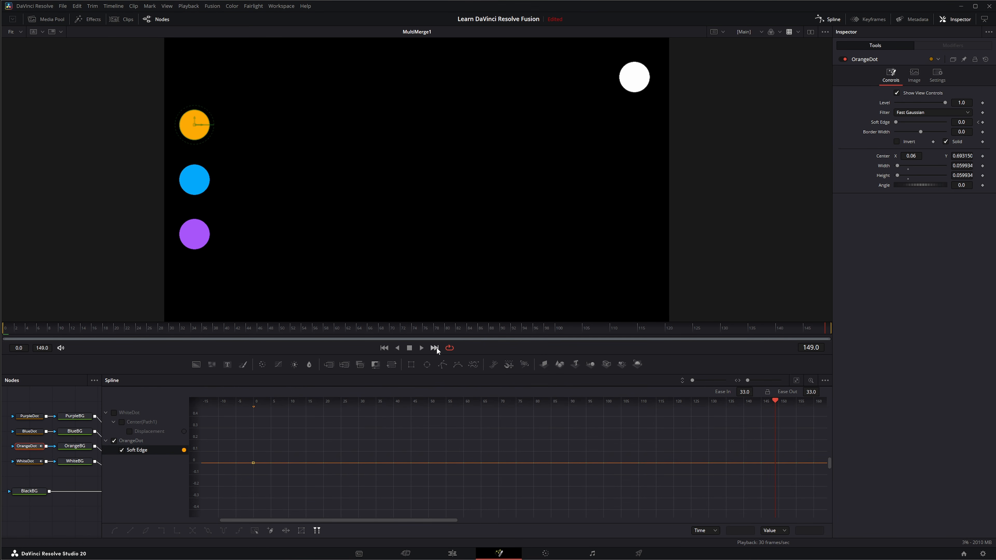
pyautogui.click(981, 122)
pyautogui.click(377, 327)
pyautogui.moveTo(377, 327); pyautogui.dragTo(225, 337)
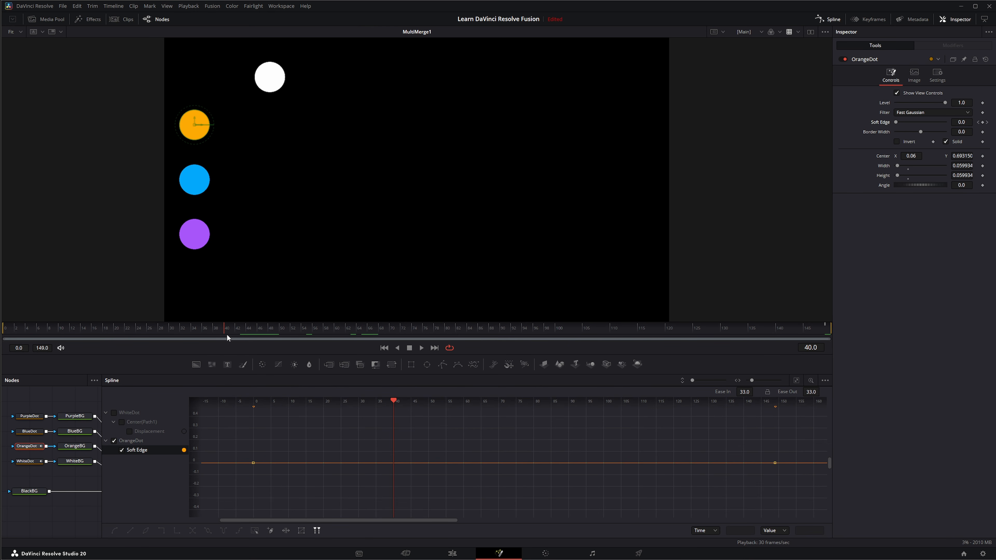
pyautogui.click(967, 122)
pyautogui.write('.2')
pyautogui.press('Return')
pyautogui.press('Tab')
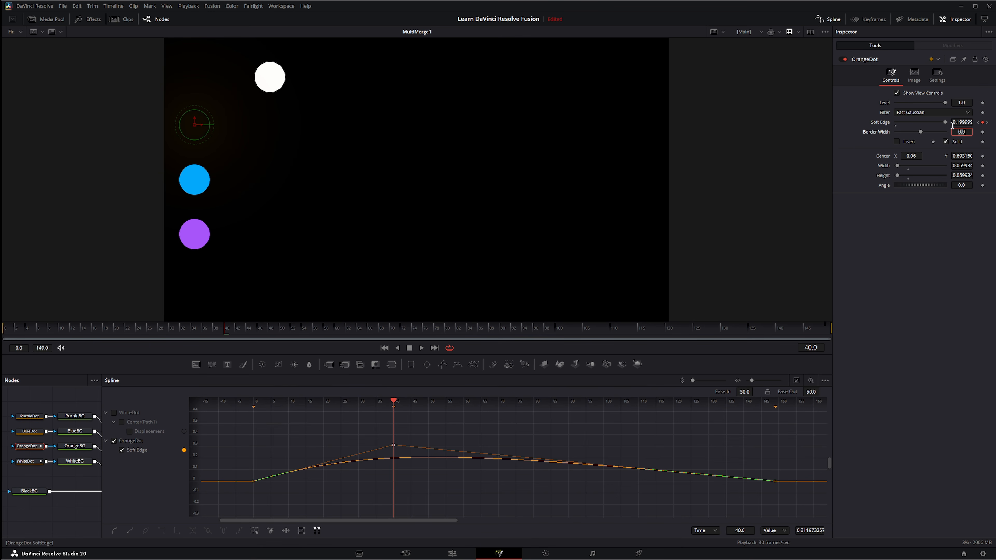
# Step: Examine the B-Spline control point at frame 40 and read OrangeDot's full Soft Edge value there
pyautogui.moveTo(382, 434); pyautogui.dragTo(400, 450)
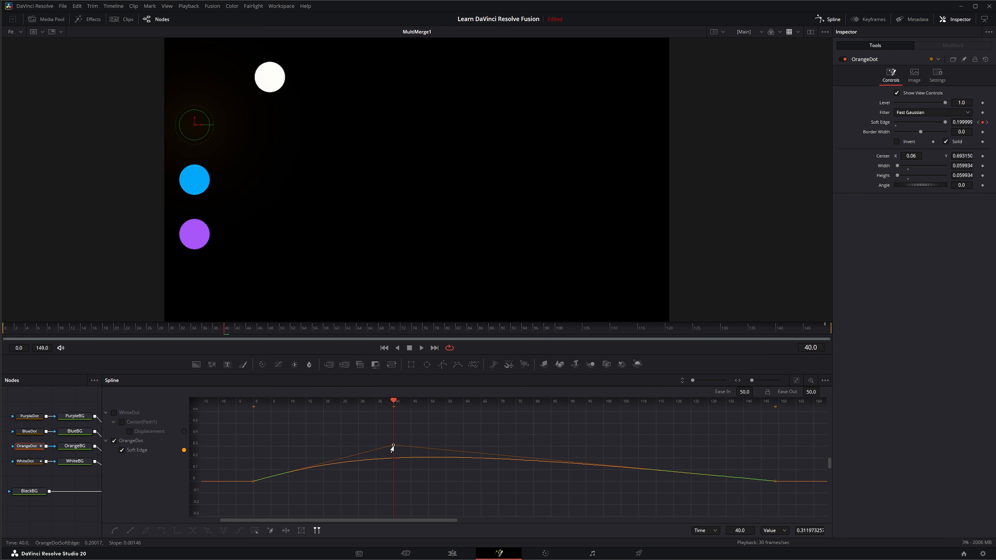
pyautogui.moveTo(404, 451); pyautogui.dragTo(407, 454)
pyautogui.click(400, 489)
pyautogui.click(963, 122)
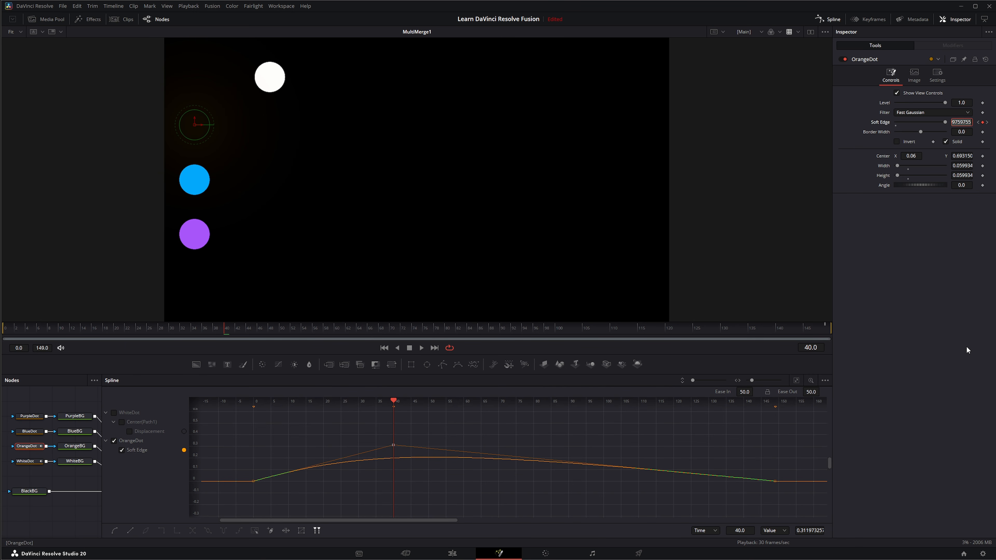
pyautogui.press('BackSpace')
pyautogui.press('Tab')
pyautogui.moveTo(965, 123)
pyautogui.mouseDown()
pyautogui.moveTo(934, 122)
pyautogui.moveTo(953, 125)
pyautogui.mouseUp()
# Step: Set the value of OrangeDot's Soft Edge control point at frame 40 to 0.2, then raise it to 0.3
pyautogui.doubleClick(814, 532)
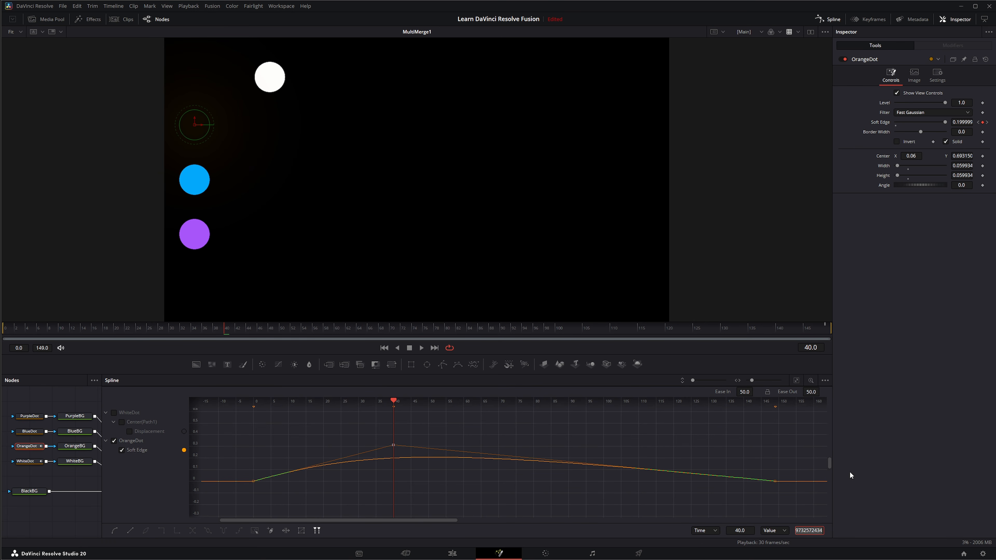
pyautogui.press('BackSpace')
pyautogui.write('.2')
pyautogui.press('Return')
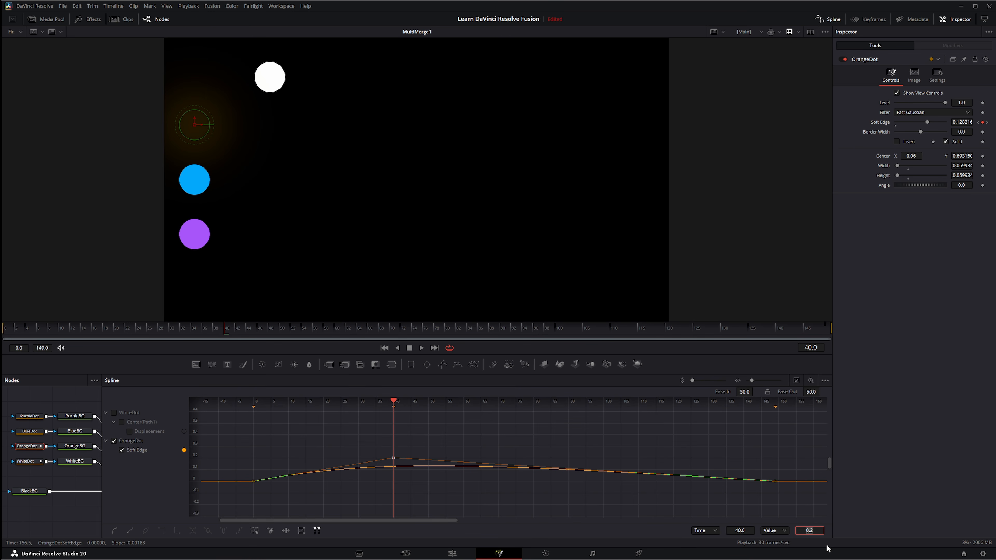
pyautogui.press('BackSpace')
pyautogui.press('Return')
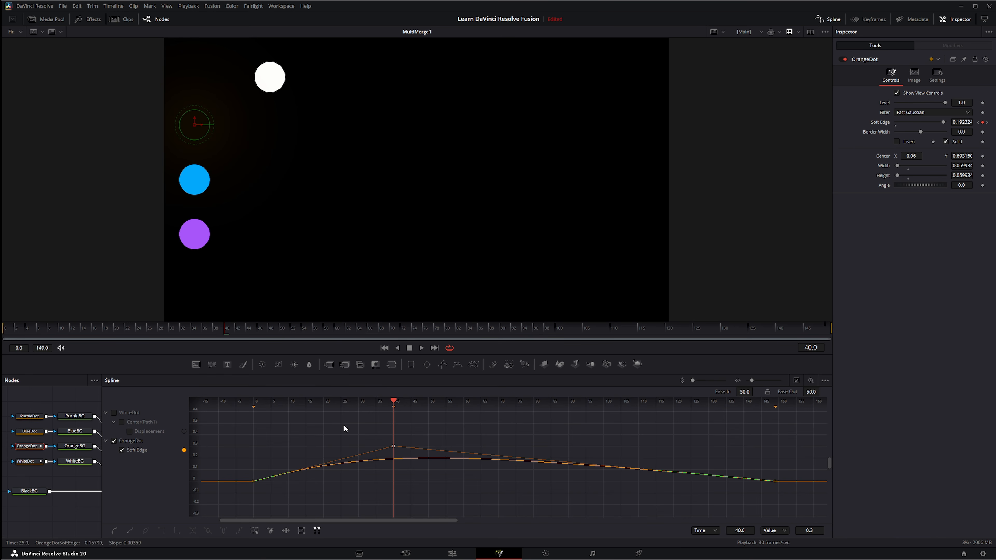
# Step: Modify BlueDot's Soft Edge with a Cubic Spline starting at frame 0
pyautogui.click(25, 431)
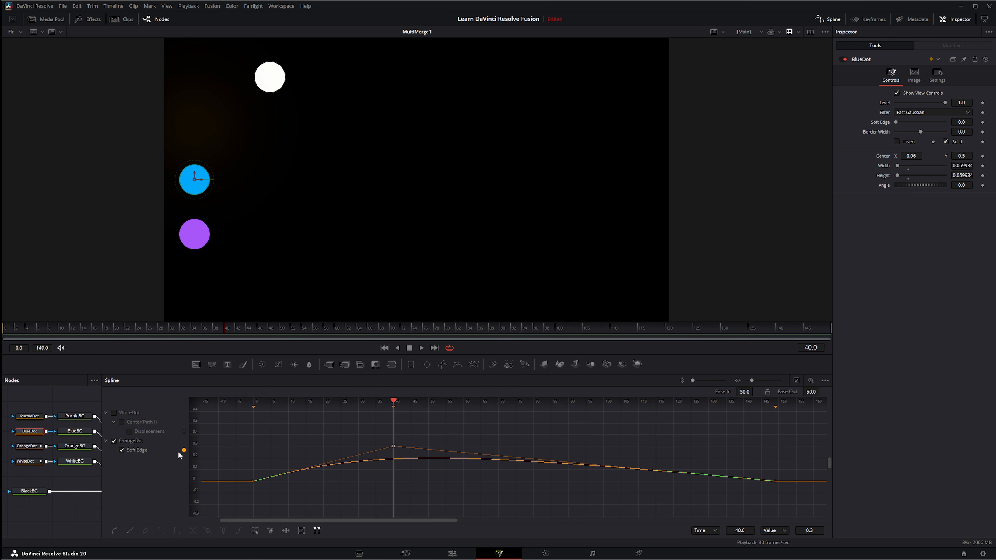
pyautogui.click(385, 348)
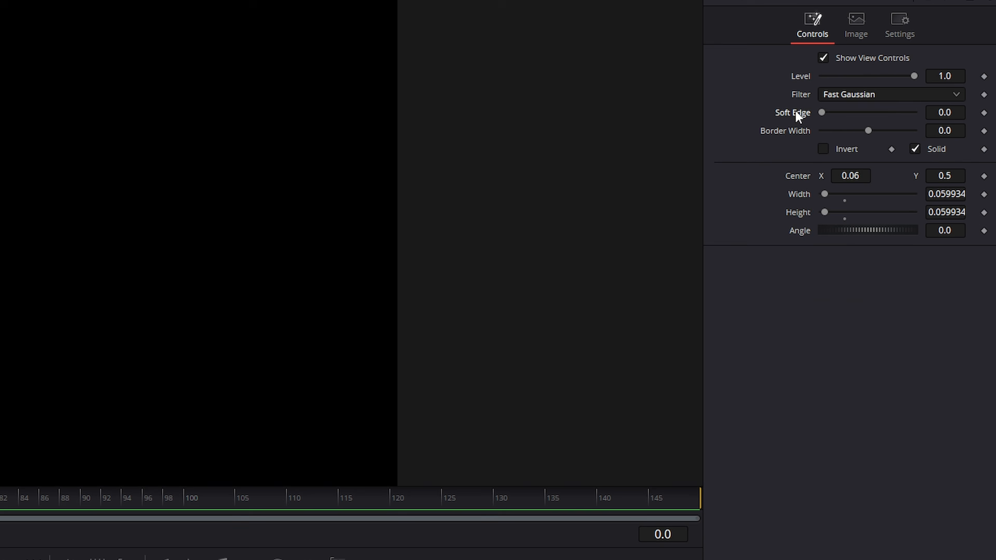
pyautogui.rightClick(796, 111)
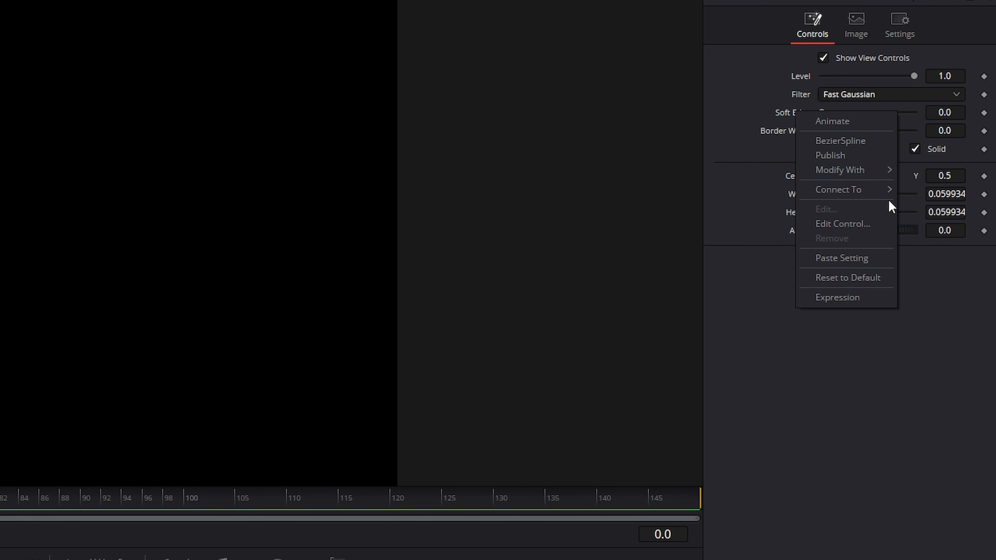
pyautogui.moveTo(839, 172)
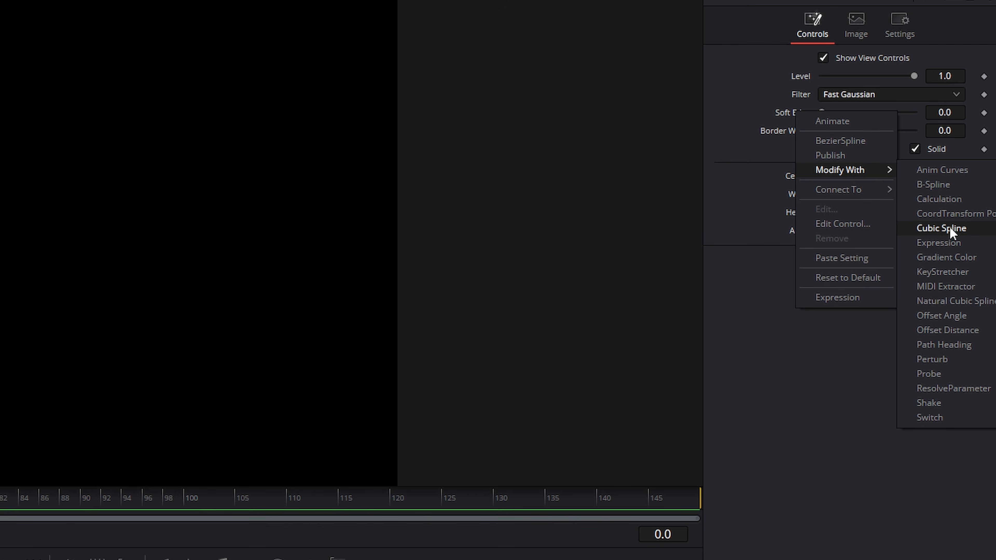
pyautogui.click(941, 228)
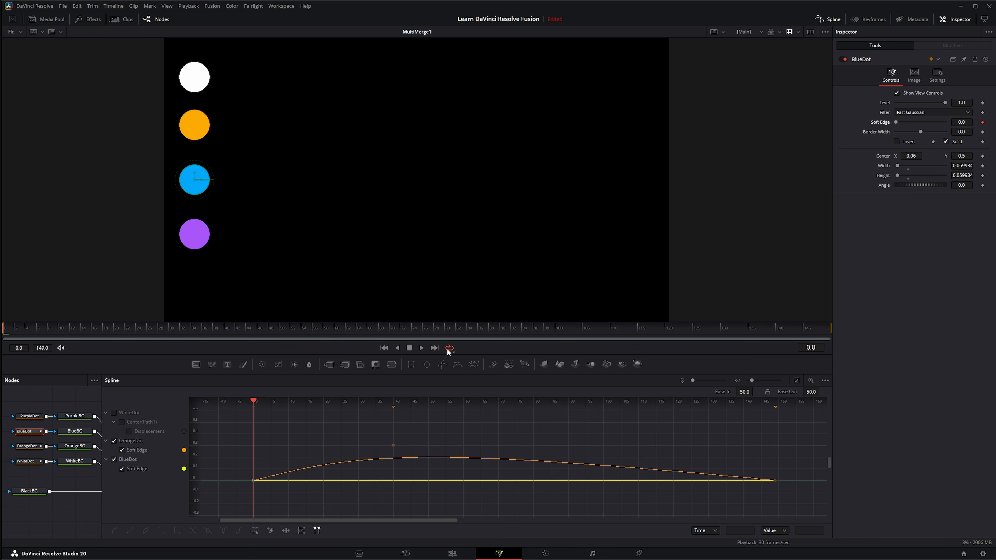
# Step: Add a BlueDot Soft Edge keyframe at frame 149 and set Soft Edge to 0.3 at frame 40
pyautogui.click(435, 348)
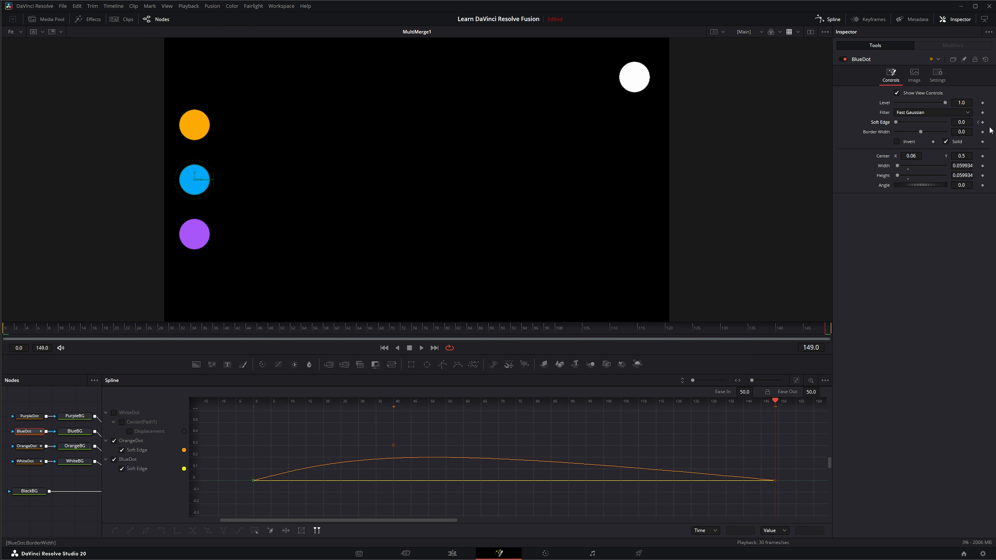
pyautogui.click(982, 122)
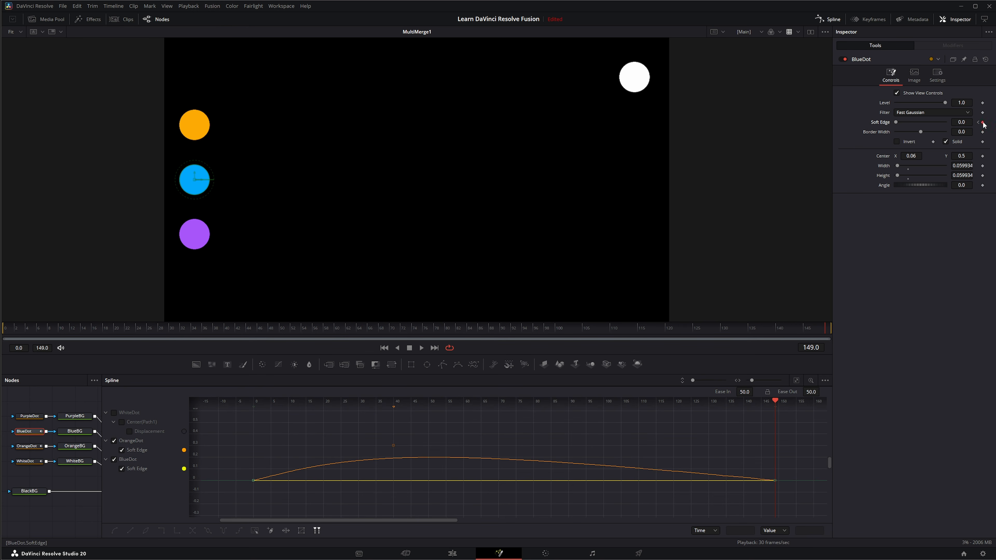
pyautogui.click(227, 330)
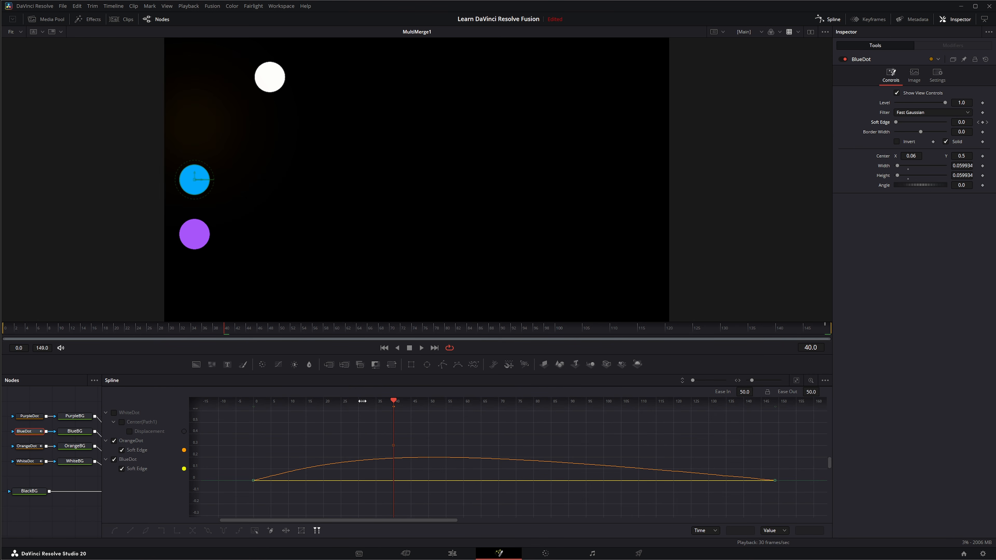
pyautogui.click(955, 123)
pyautogui.write('0.3')
pyautogui.press('Tab')
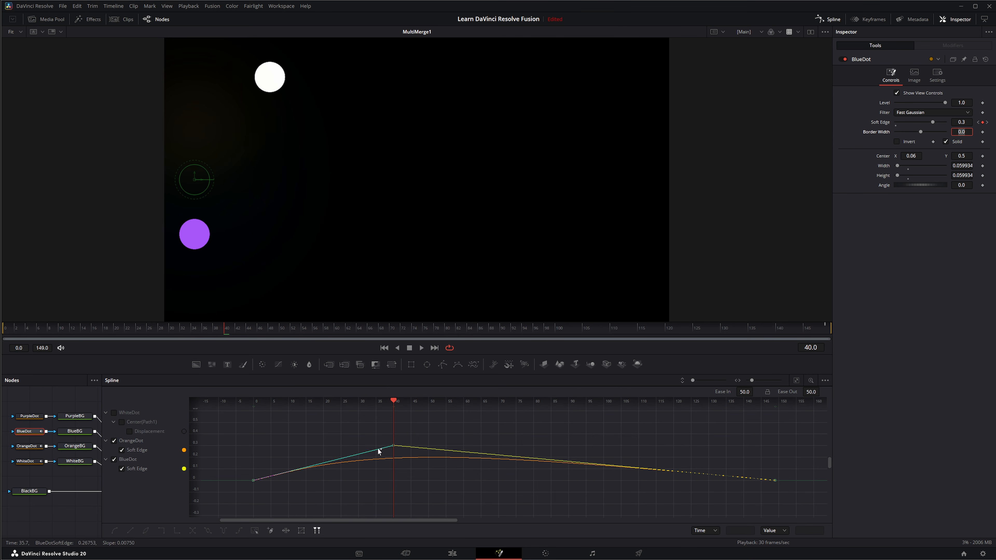
# Step: Select all points of the Soft Edge curves and smooth them, then step back to frame 39
pyautogui.moveTo(237, 493); pyautogui.dragTo(786, 439)
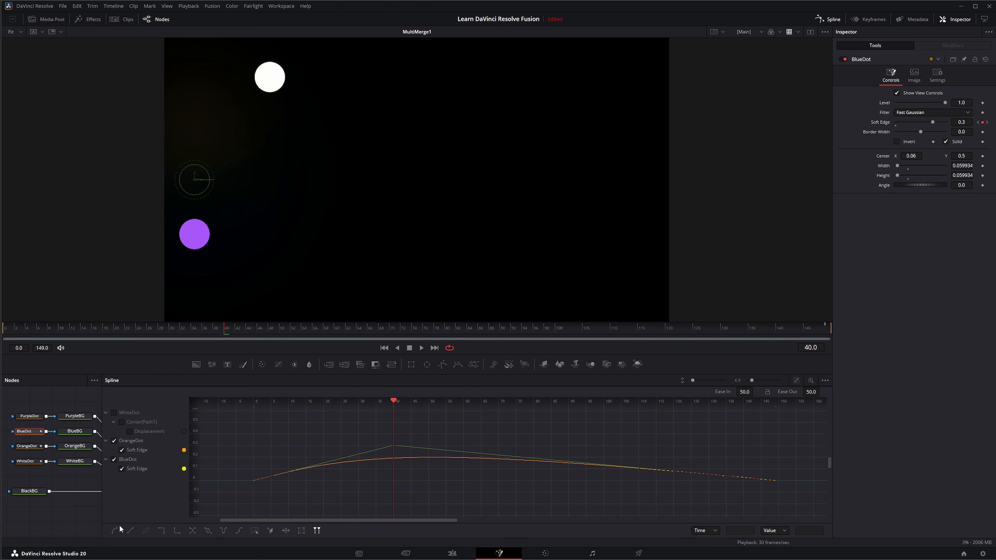
pyautogui.click(114, 532)
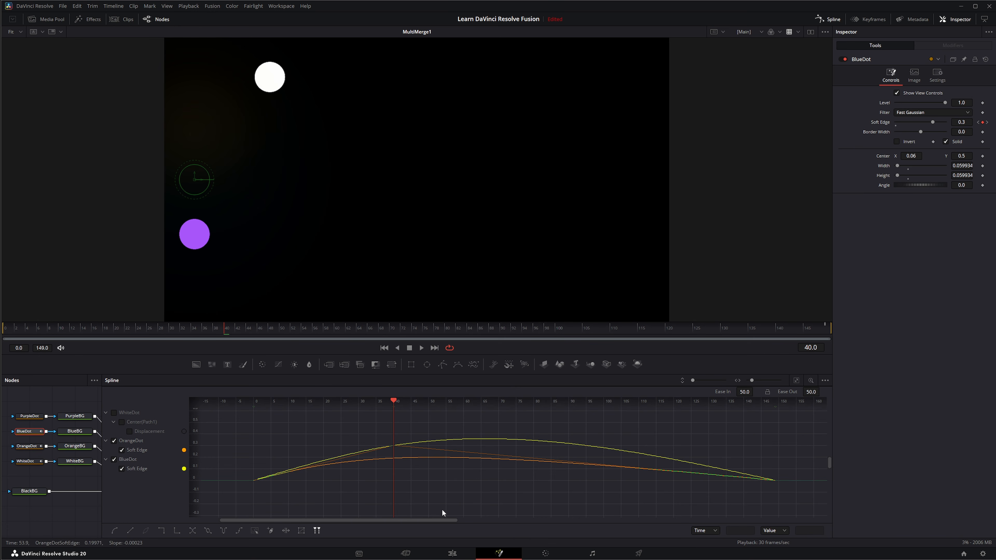
pyautogui.press('Left')
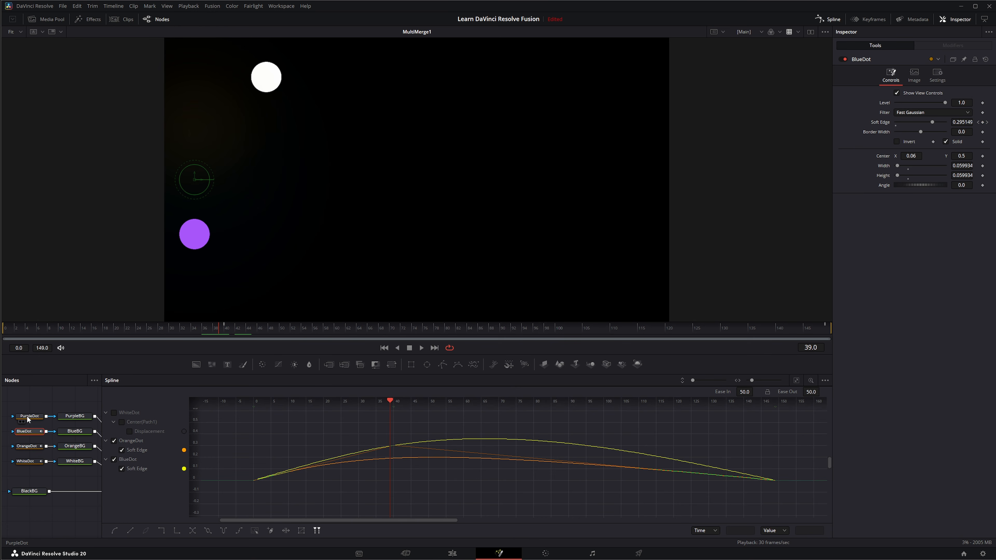
# Step: Select PurpleDot, recolor BlueDot's Soft Edge curve light blue (#62f3ff), and return to frame 40
pyautogui.click(27, 417)
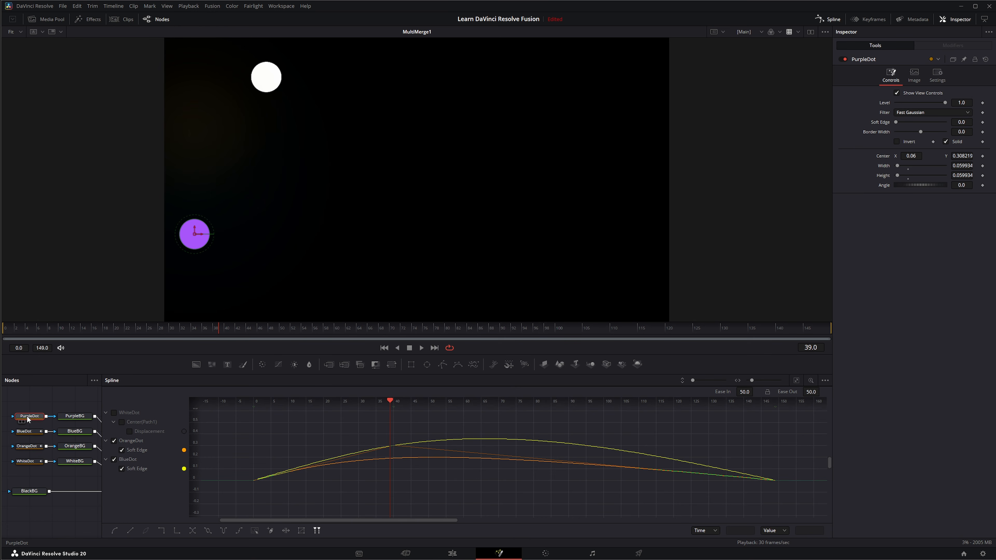
pyautogui.rightClick(185, 469)
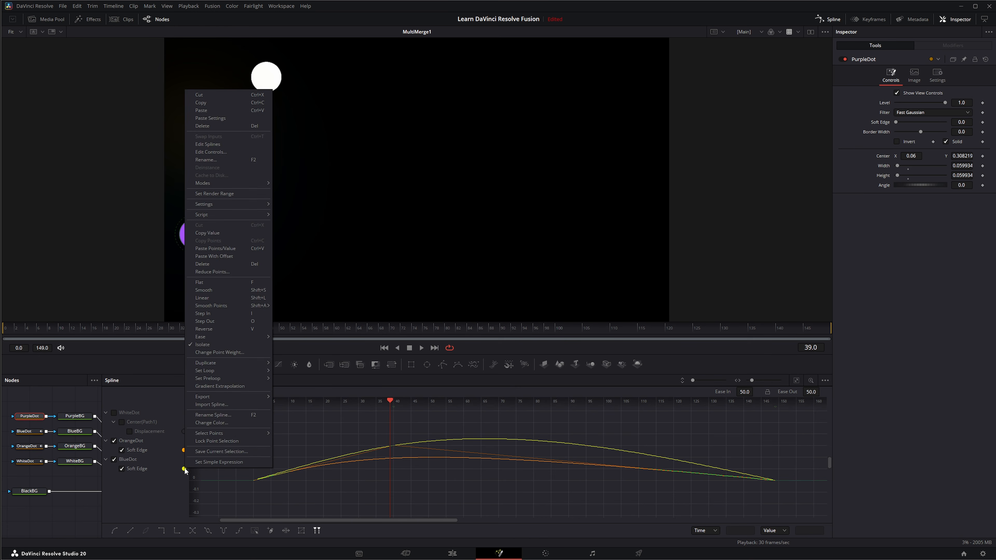
pyautogui.click(222, 422)
pyautogui.click(439, 314)
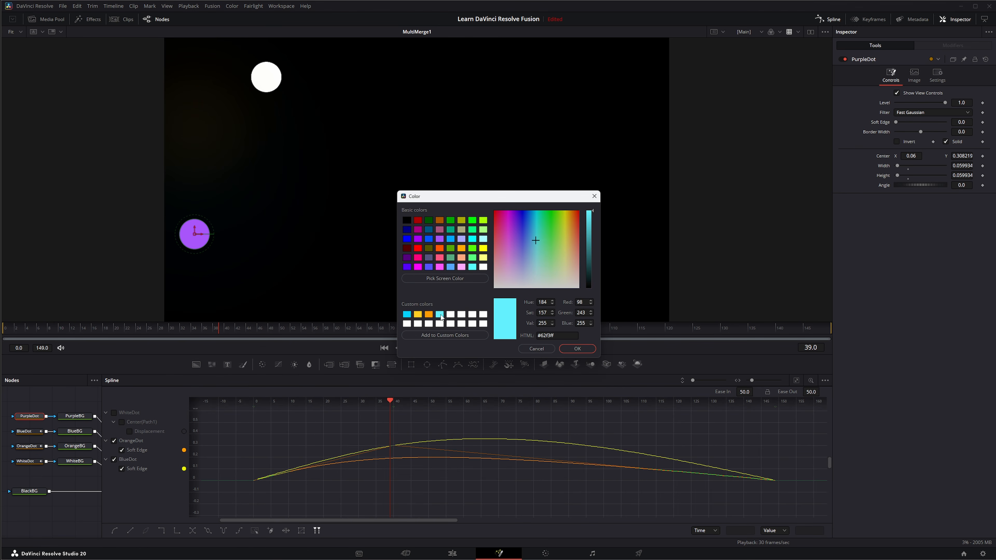
pyautogui.click(577, 348)
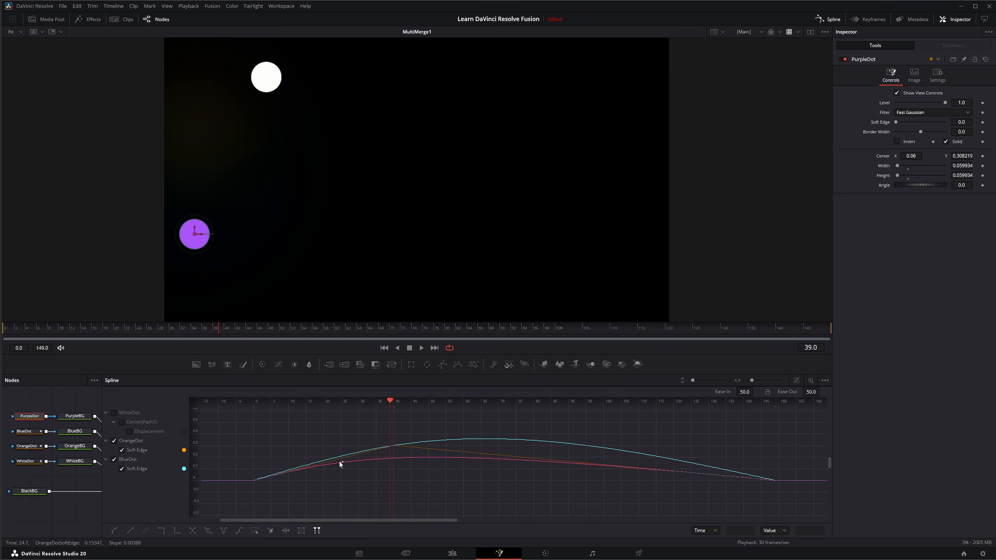
pyautogui.press('Right')
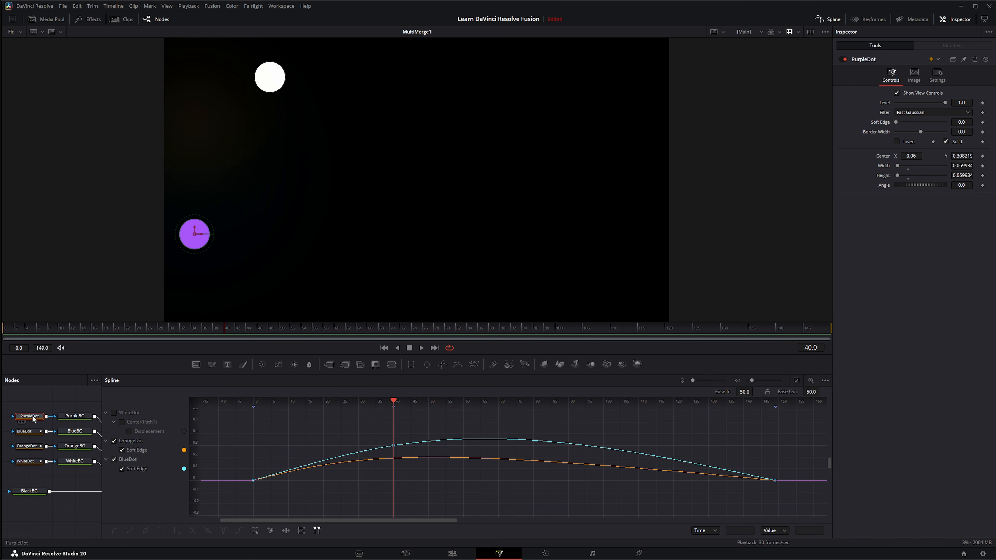
# Step: Modify PurpleDot's Soft Edge with a Natural Cubic Spline starting at frame 0
pyautogui.click(385, 347)
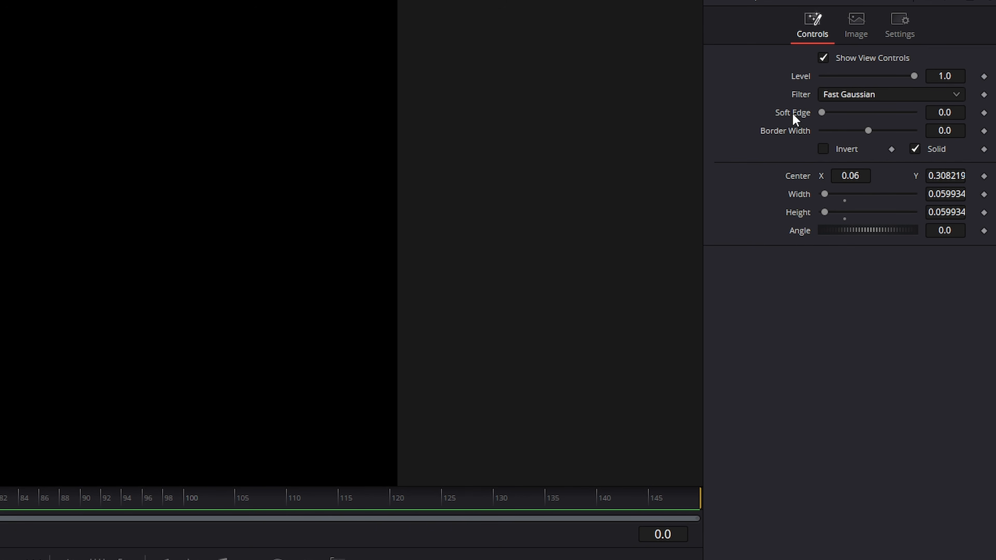
pyautogui.rightClick(792, 113)
pyautogui.moveTo(831, 173)
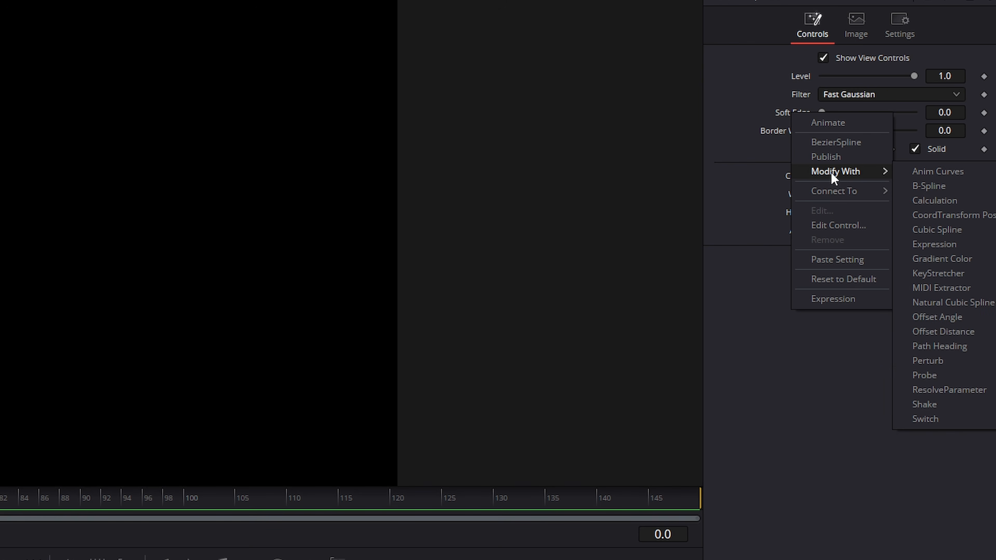
pyautogui.click(964, 302)
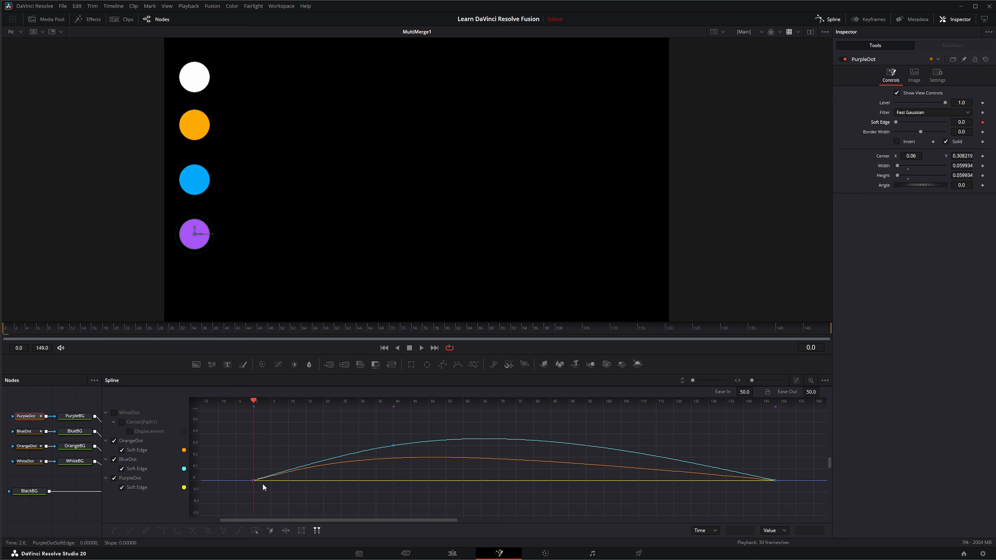
# Step: Add a PurpleDot Soft Edge keyframe at frame 149 and set Soft Edge to 0.3 at frame 40
pyautogui.click(434, 348)
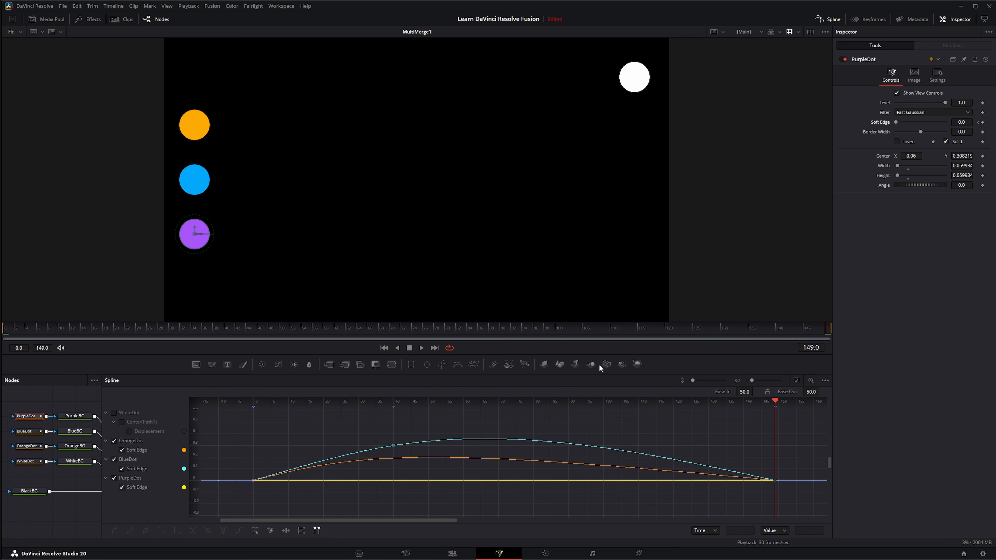
pyautogui.click(982, 122)
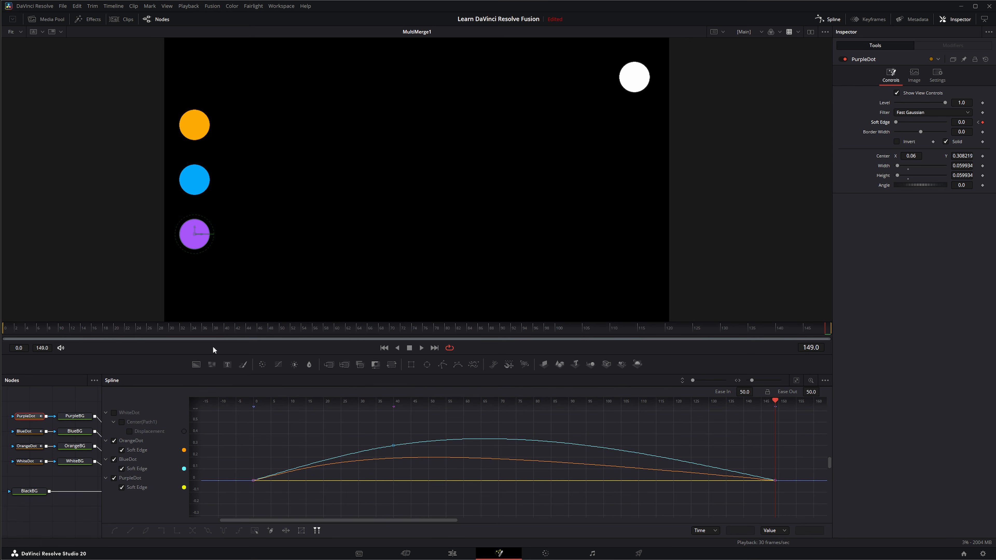
pyautogui.click(224, 325)
pyautogui.click(963, 122)
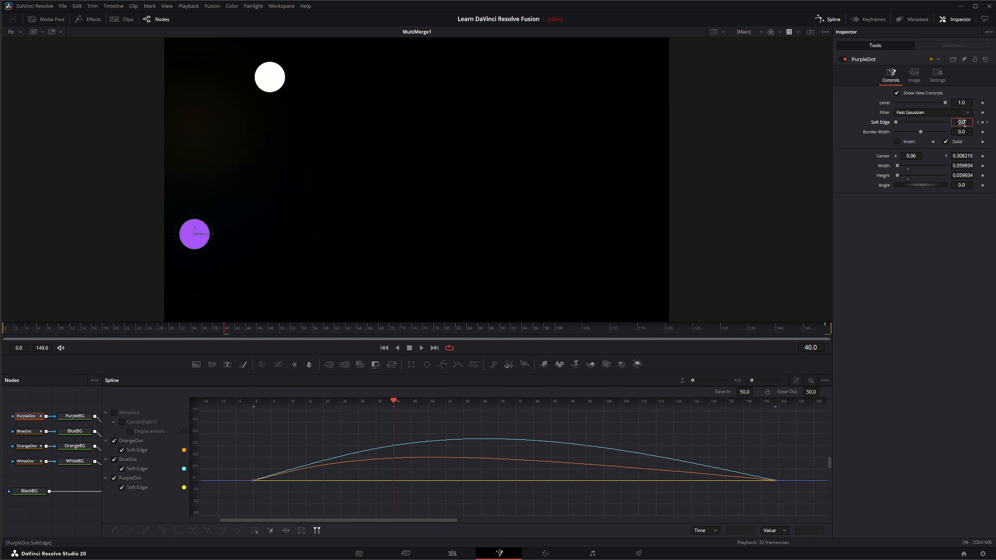
pyautogui.press('BackSpace')
pyautogui.press('Tab')
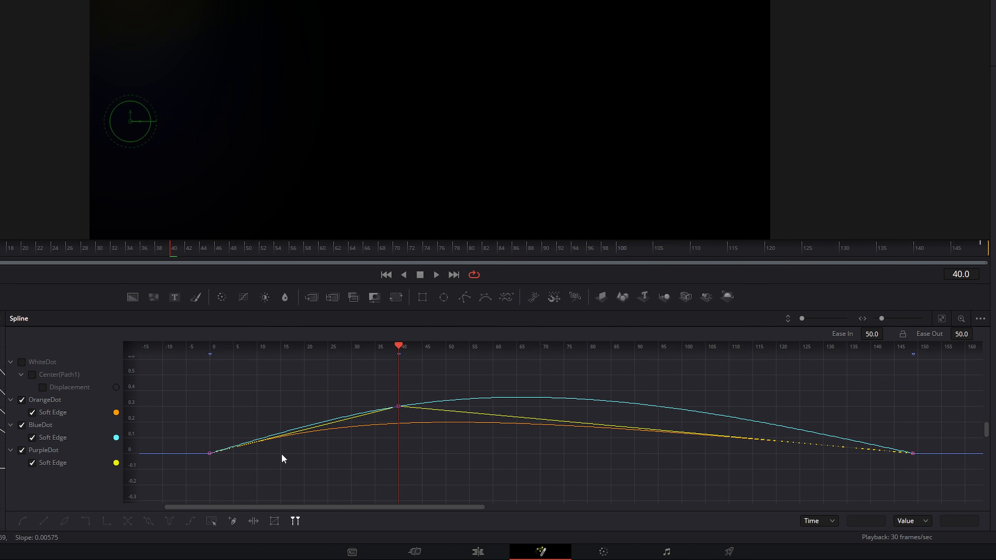
# Step: Smooth all points of the Soft Edge curves and recolor PurpleDot's Soft Edge curve purple (#aa55ff)
pyautogui.moveTo(186, 475); pyautogui.dragTo(935, 392)
pyautogui.click(23, 522)
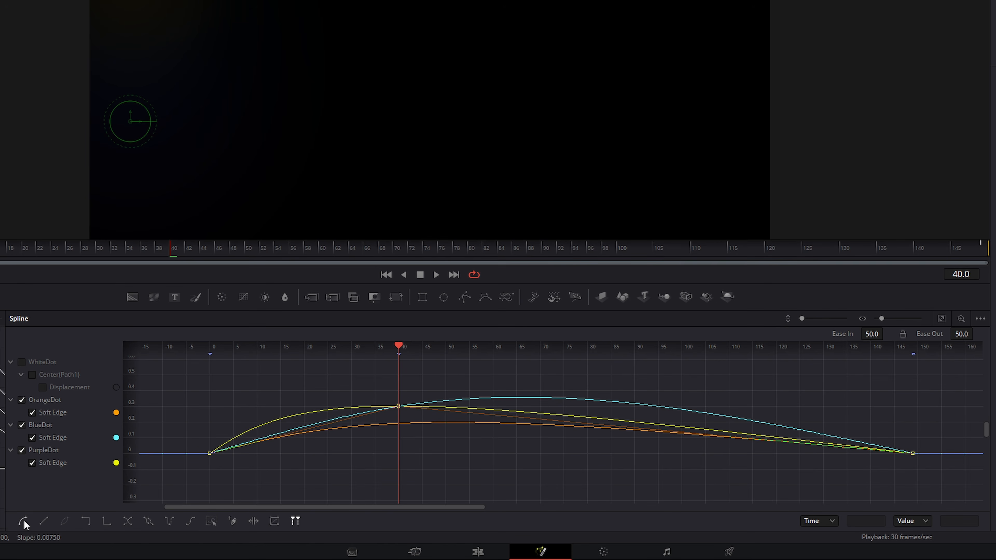
pyautogui.rightClick(54, 462)
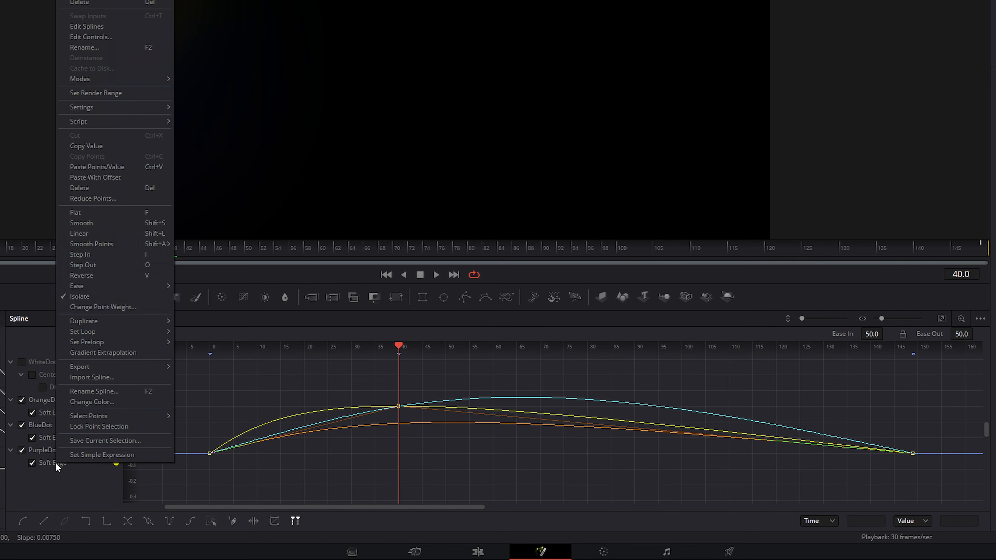
pyautogui.click(109, 401)
pyautogui.click(461, 128)
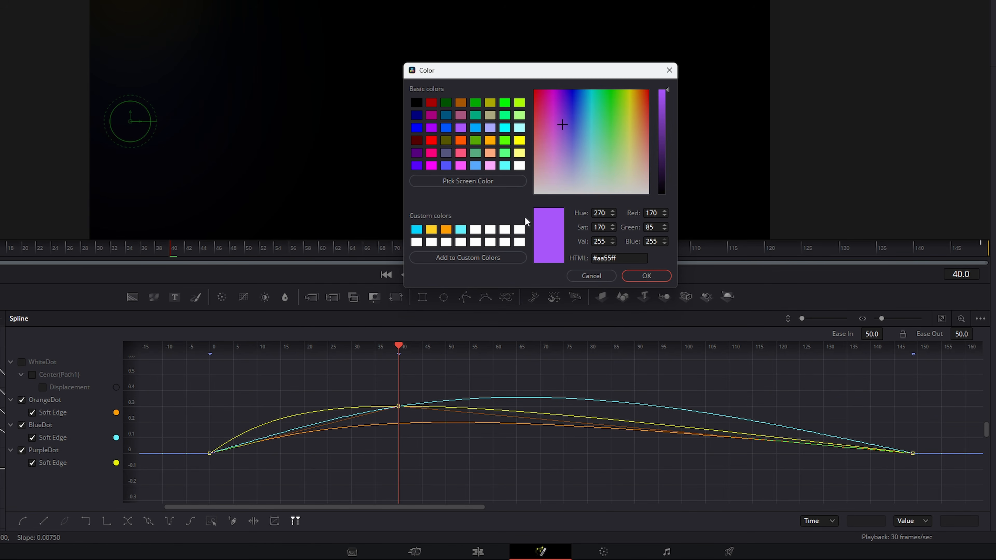
pyautogui.click(646, 276)
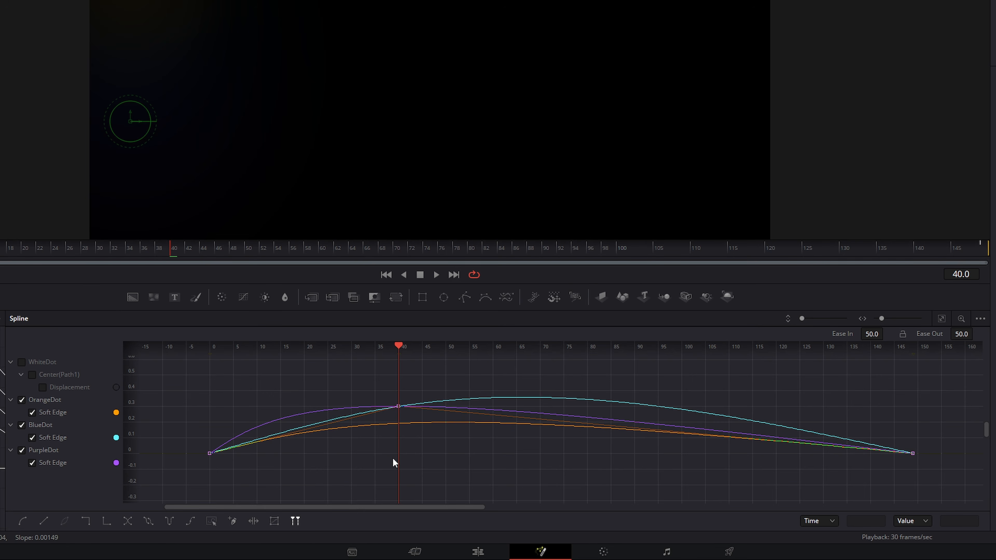
# Step: Scrub through the Soft Edge curves back to frame 0 and play the animation to compare how the dots fade
pyautogui.moveTo(399, 347); pyautogui.dragTo(415, 355)
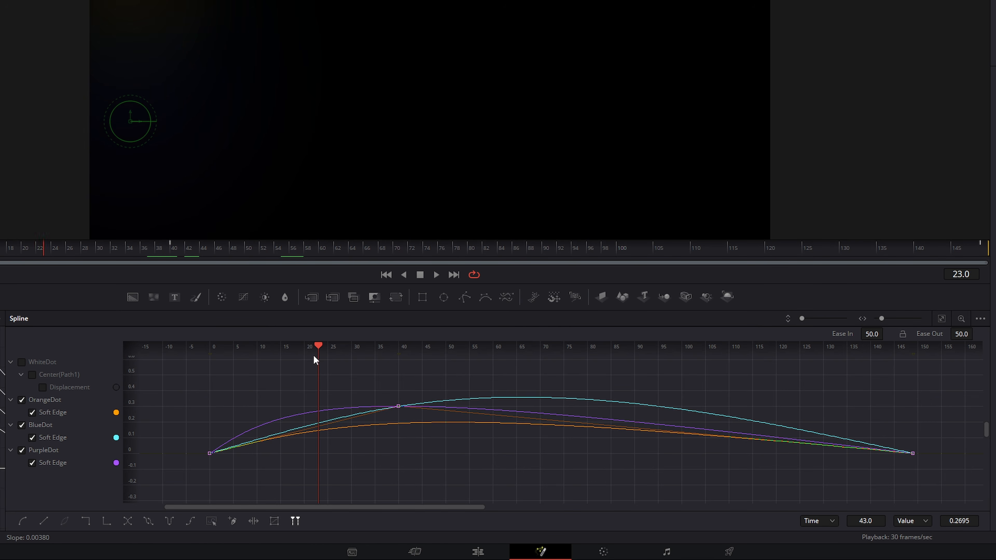
pyautogui.moveTo(314, 355); pyautogui.dragTo(210, 370)
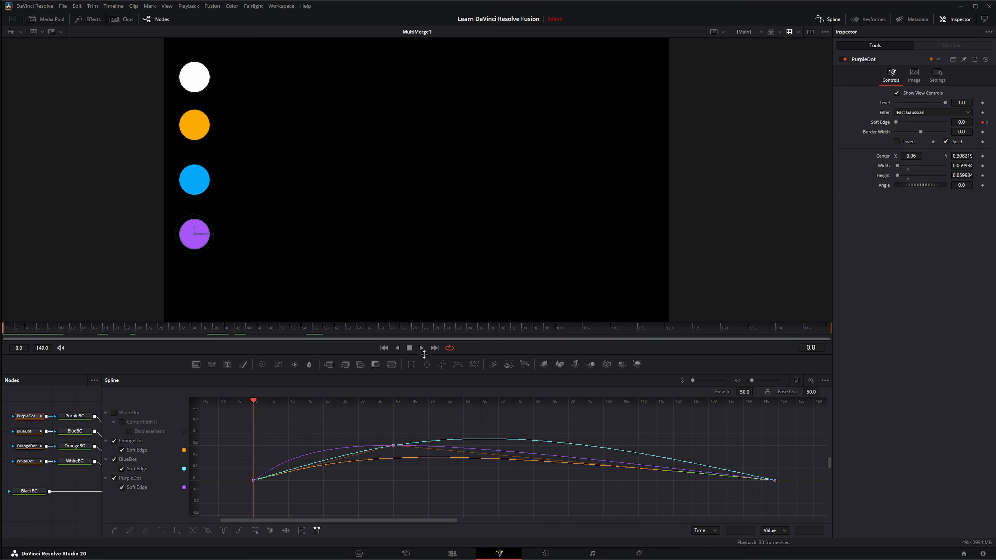
pyautogui.click(421, 348)
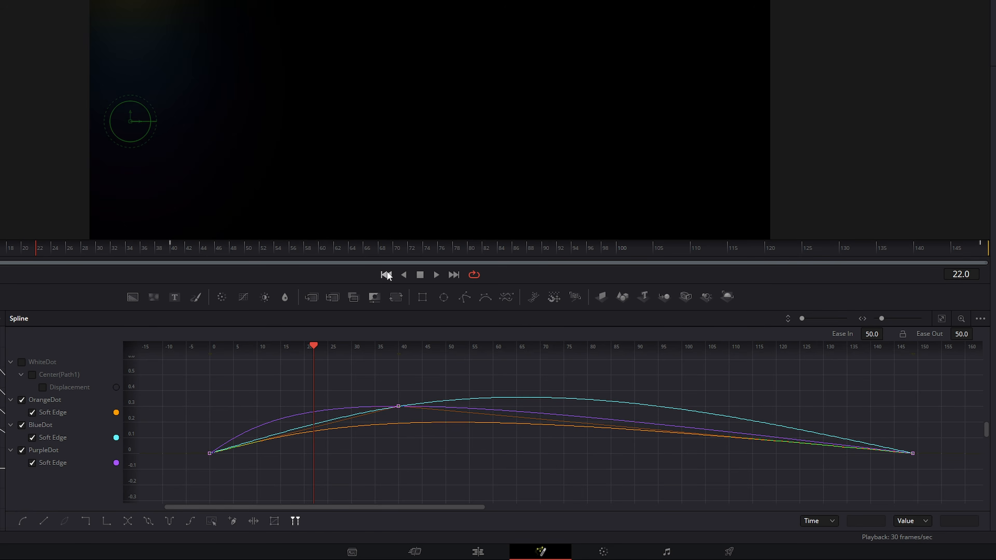
pyautogui.click(407, 349)
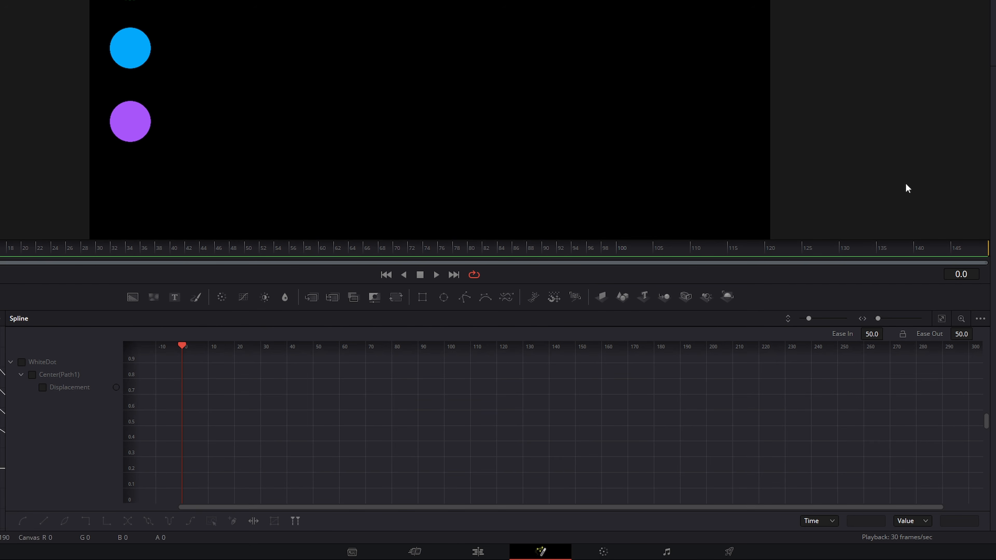
# Step: Show WhiteDot's Displacement curve fitted to the graph and smooth all its points
pyautogui.click(22, 362)
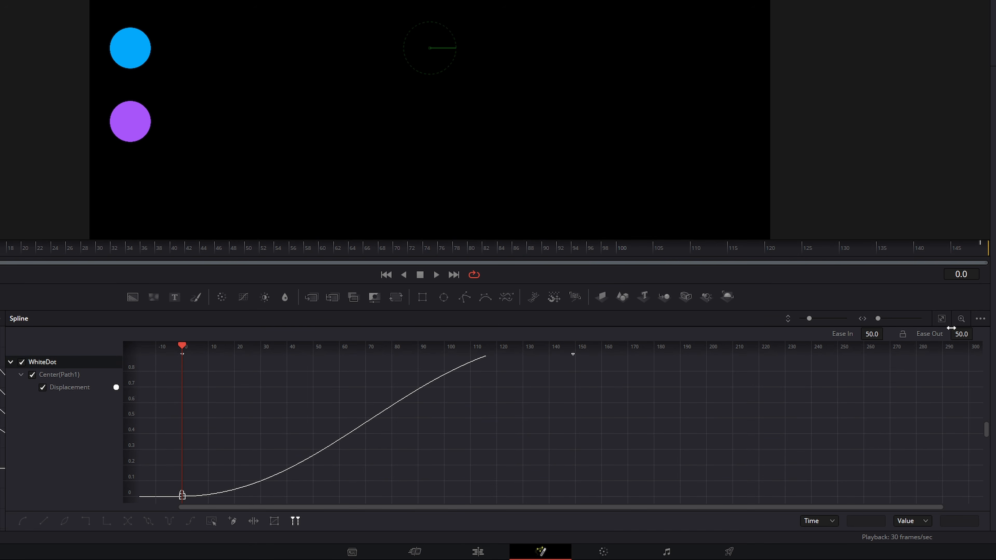
pyautogui.click(941, 318)
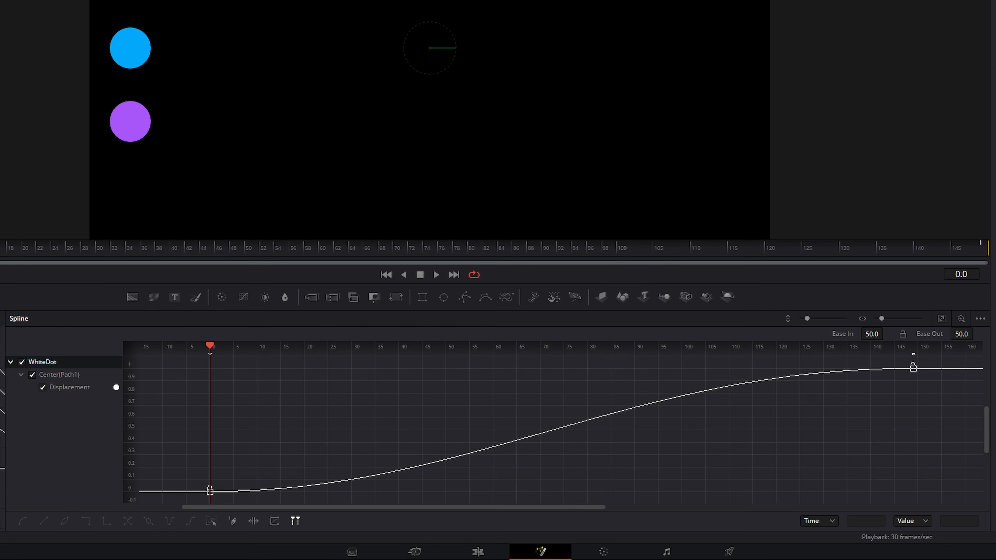
pyautogui.moveTo(198, 499); pyautogui.dragTo(930, 360)
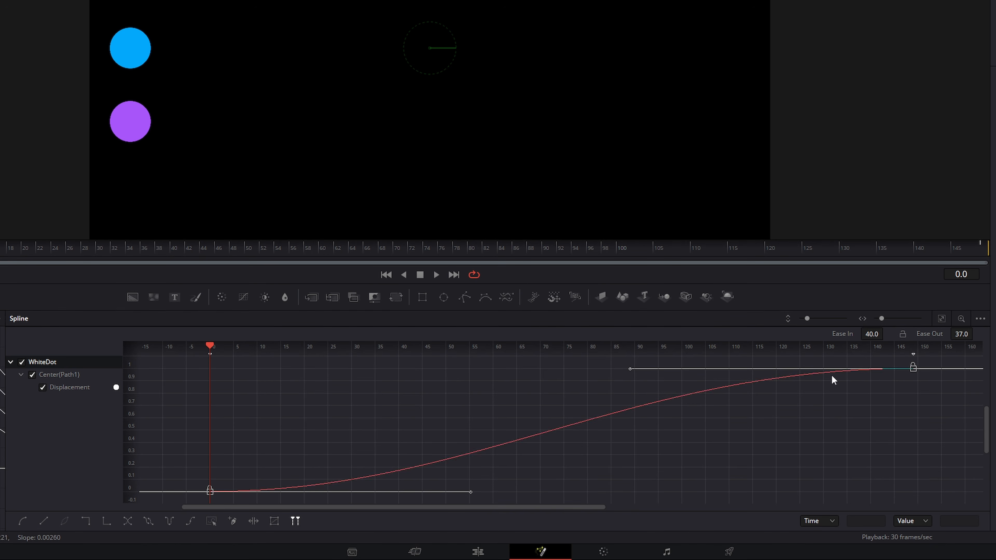
pyautogui.click(23, 525)
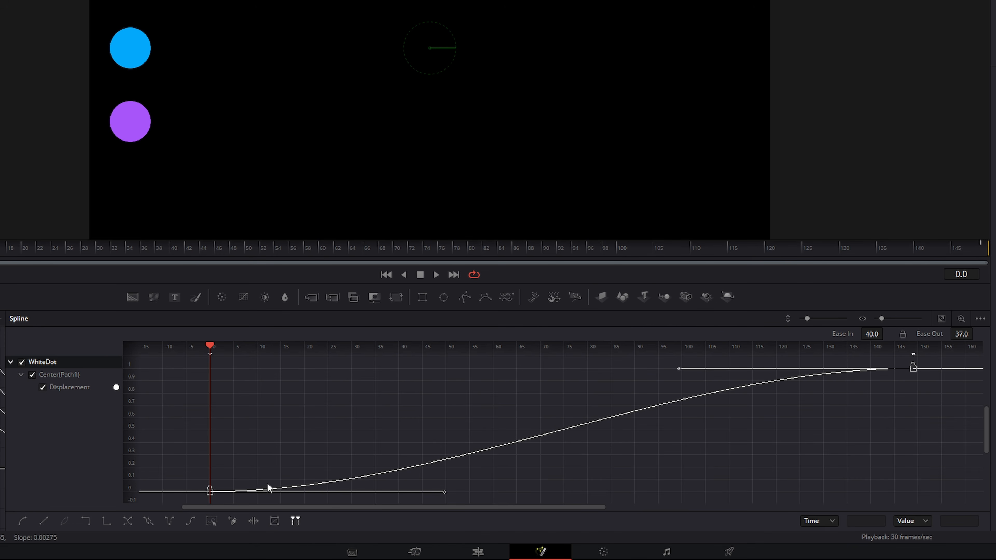
# Step: Make WhiteDot's Displacement curve linear, bend it with the first keyframe's handle, and straighten it back to linear
pyautogui.click(44, 523)
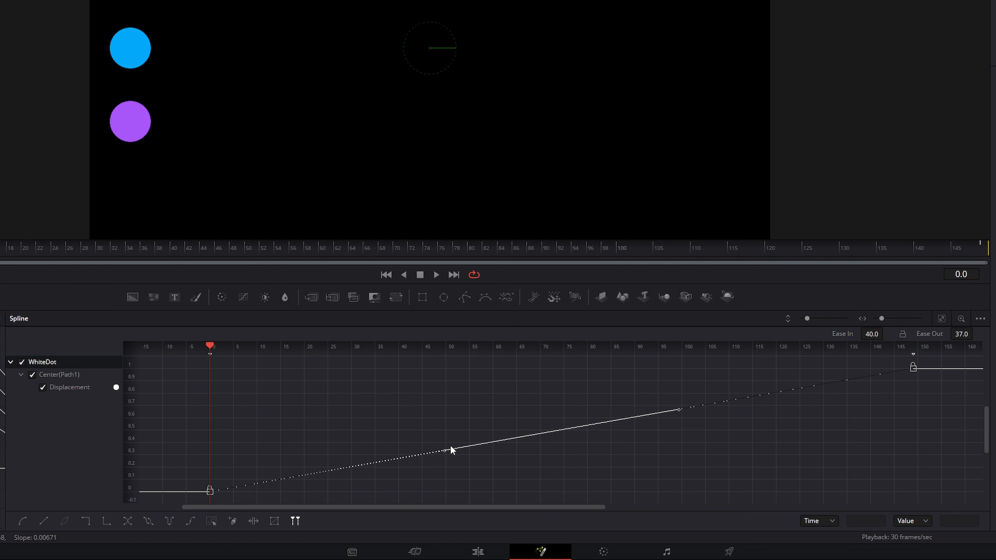
pyautogui.moveTo(442, 452); pyautogui.dragTo(446, 482)
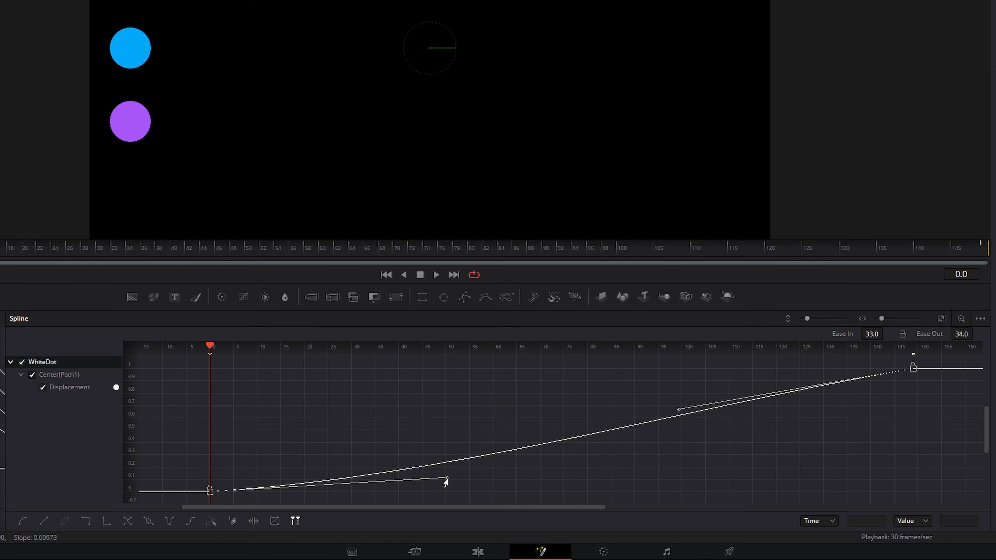
pyautogui.click(43, 523)
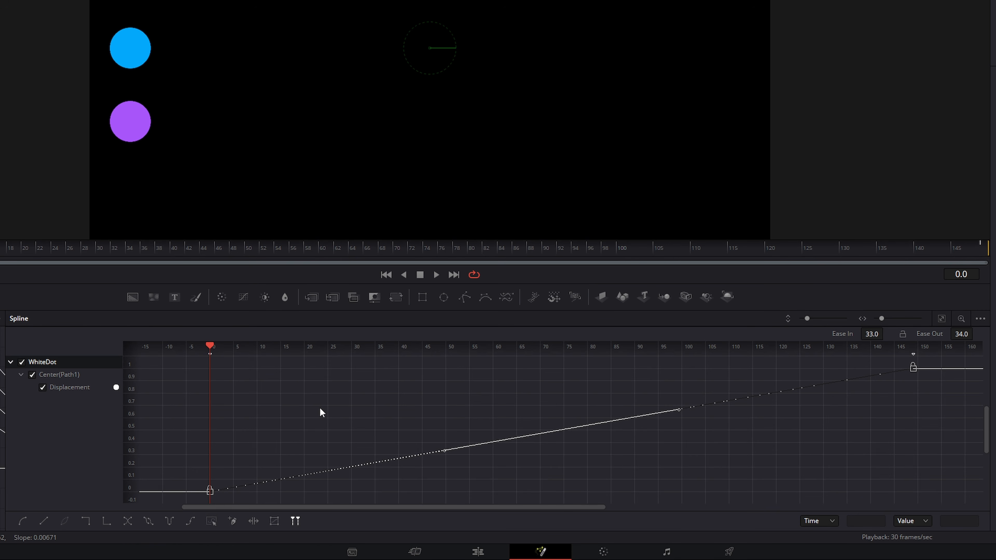
# Step: Add three points on WhiteDot's linear Displacement curve at about frames 20, 51 and 90
pyautogui.click(315, 473)
pyautogui.click(306, 475)
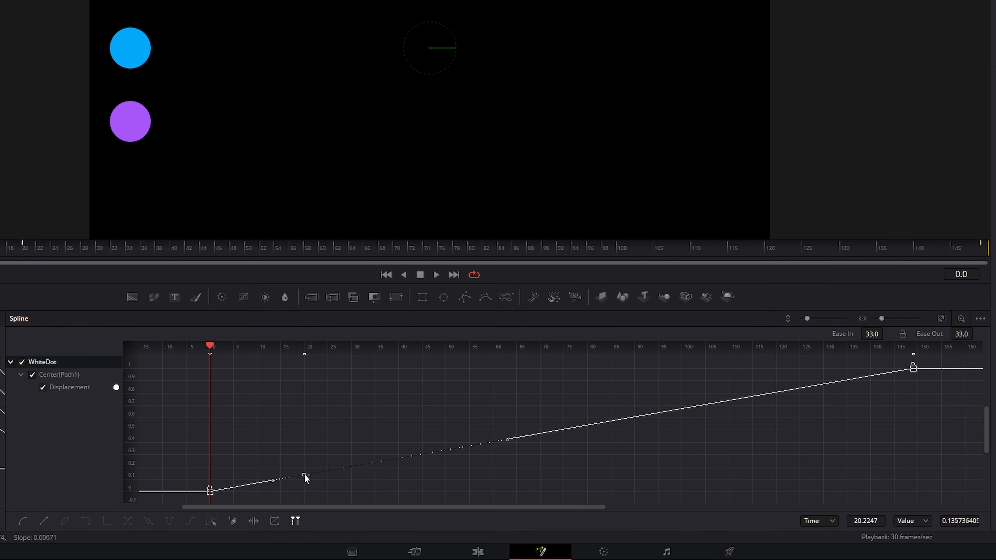
pyautogui.click(448, 449)
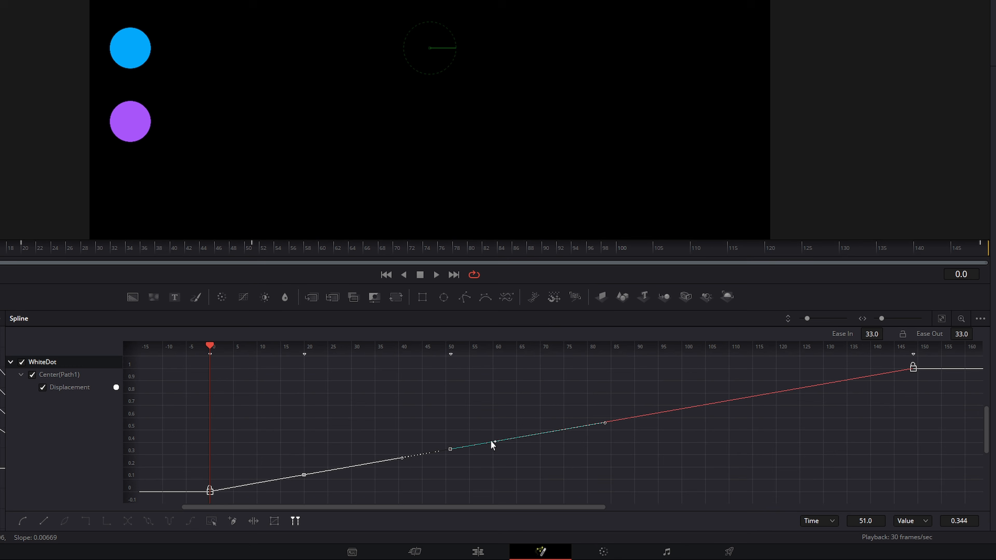
pyautogui.click(634, 418)
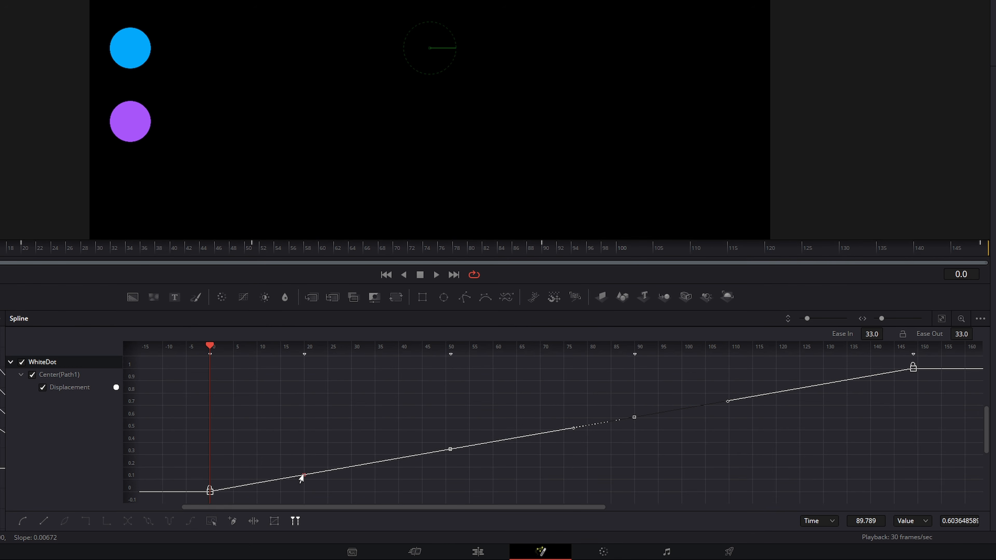
# Step: Move WhiteDot's middle Displacement points to about 0.34 at frame 20, 0.19 at frame 53 and 0.74 at frame 90, and preview the motion
pyautogui.moveTo(304, 475); pyautogui.dragTo(301, 455)
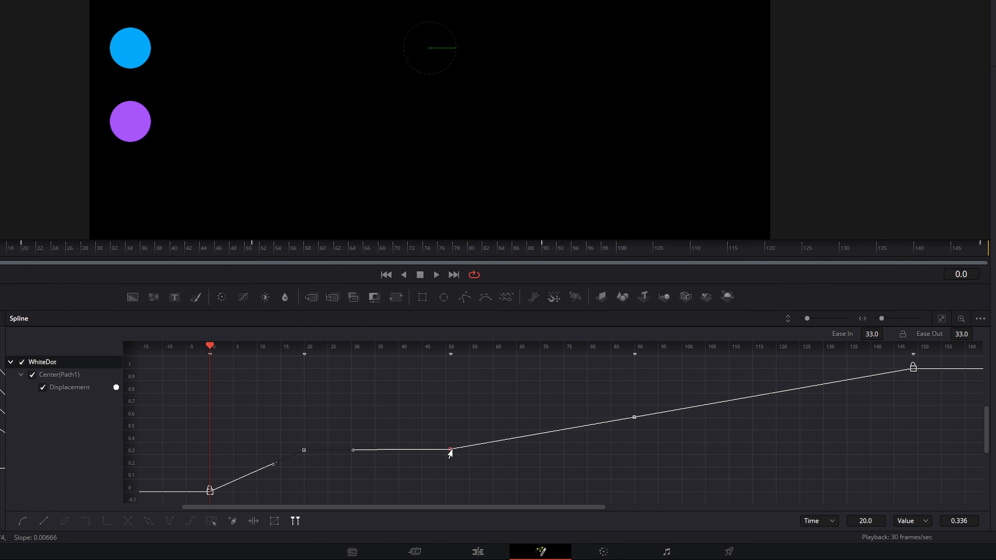
pyautogui.moveTo(451, 450); pyautogui.dragTo(461, 469)
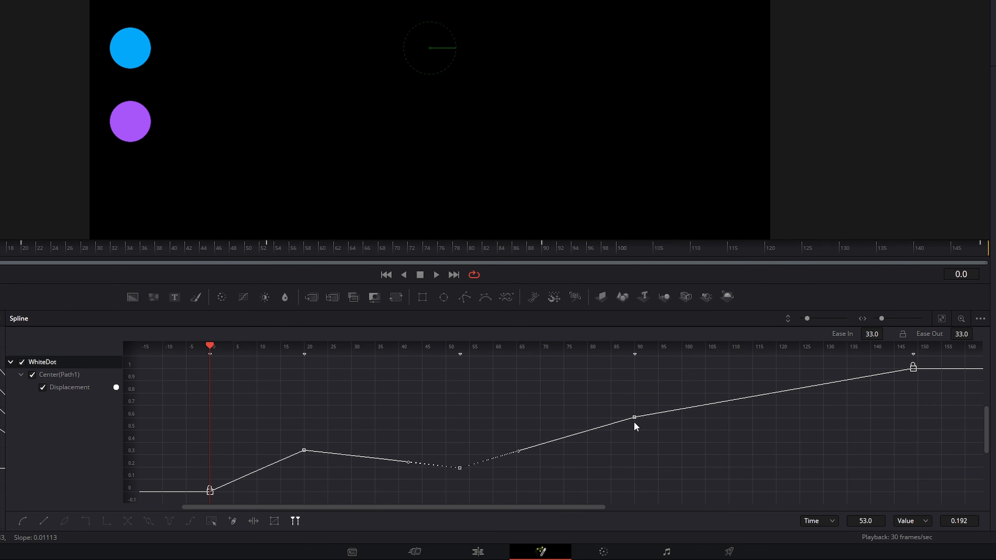
pyautogui.moveTo(634, 418); pyautogui.dragTo(633, 408)
pyautogui.click(436, 274)
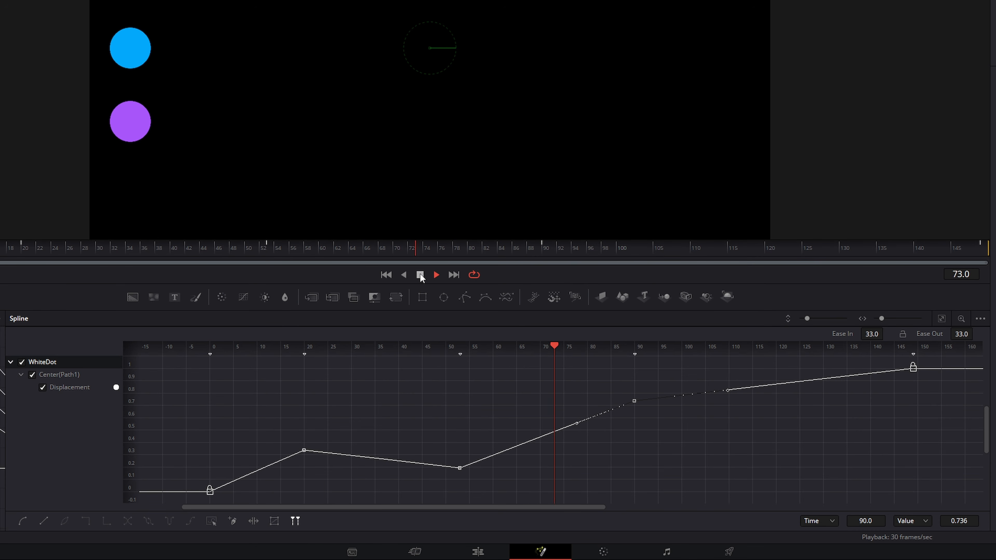
pyautogui.click(419, 276)
# Step: Select all of WhiteDot's Displacement points, apply Step In interpolation, and play the animation
pyautogui.moveTo(207, 498); pyautogui.dragTo(889, 374)
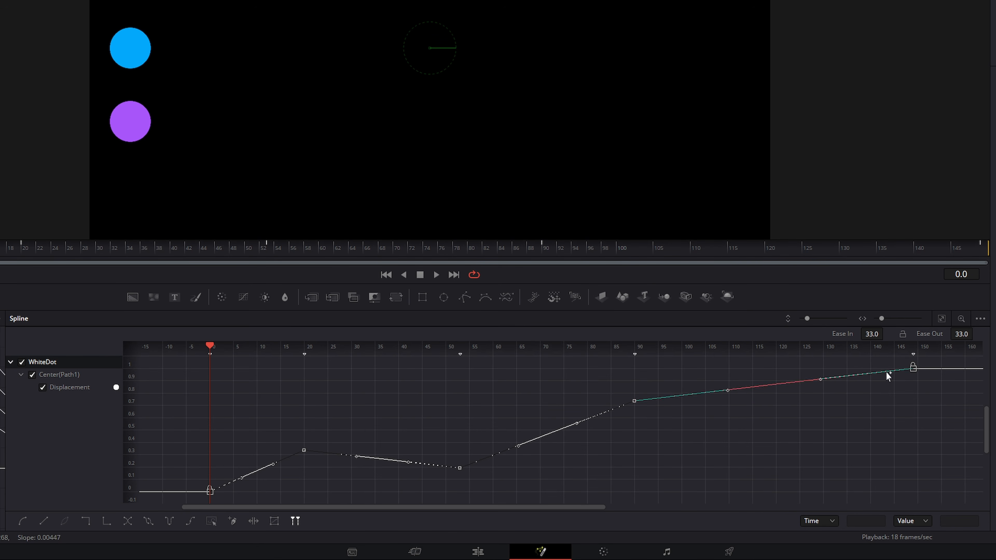
pyautogui.click(86, 523)
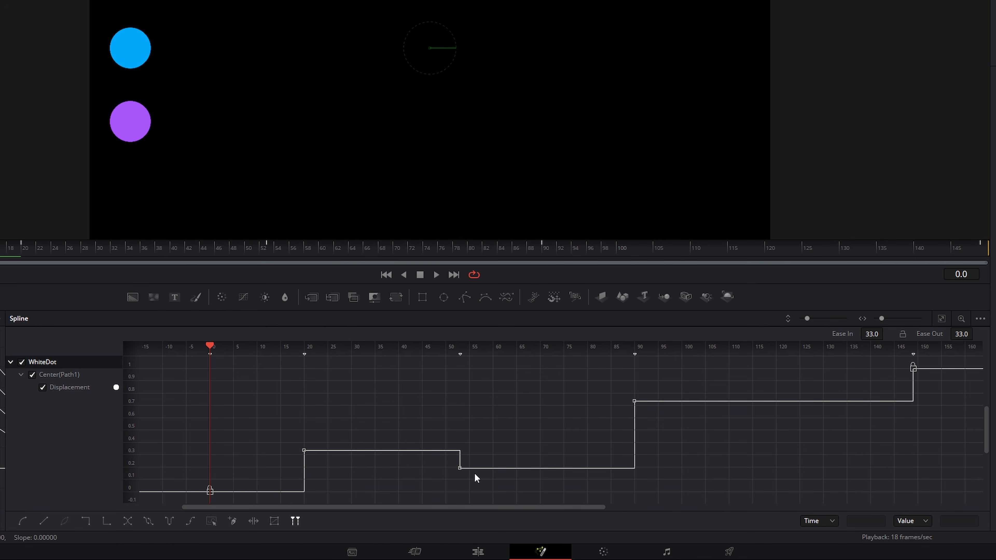
pyautogui.click(441, 274)
# Step: Switch WhiteDot's Displacement points to Step Out interpolation and preview the animation
pyautogui.click(105, 523)
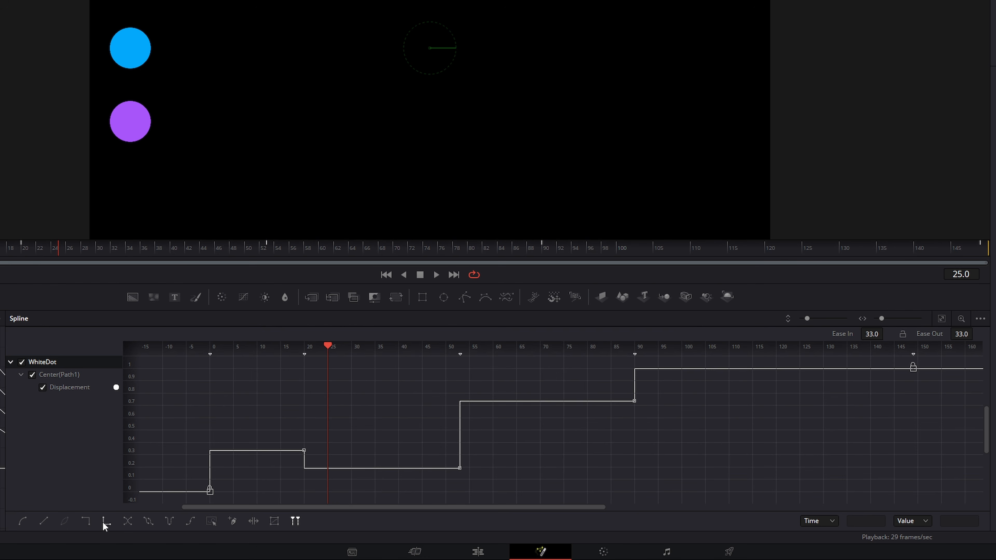
pyautogui.click(436, 275)
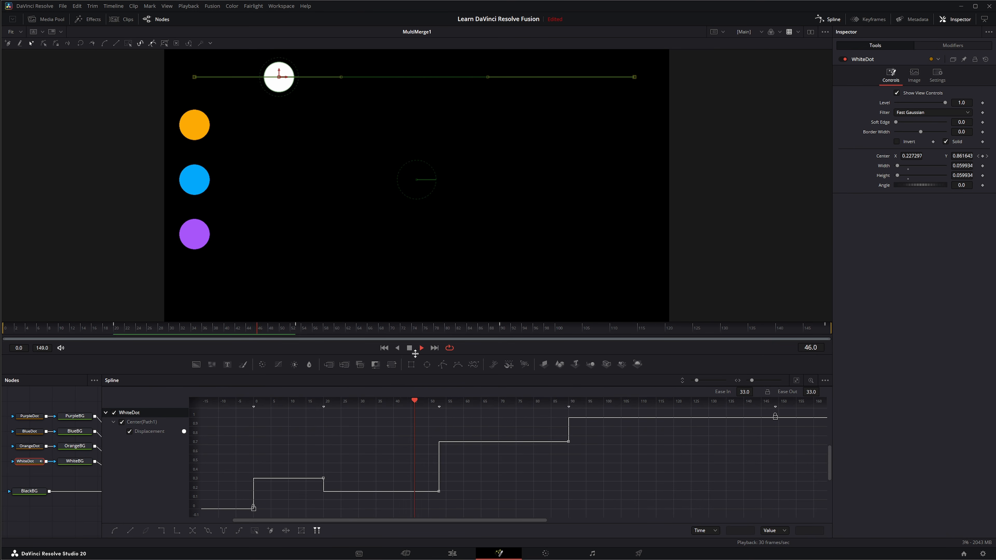
pyautogui.click(410, 348)
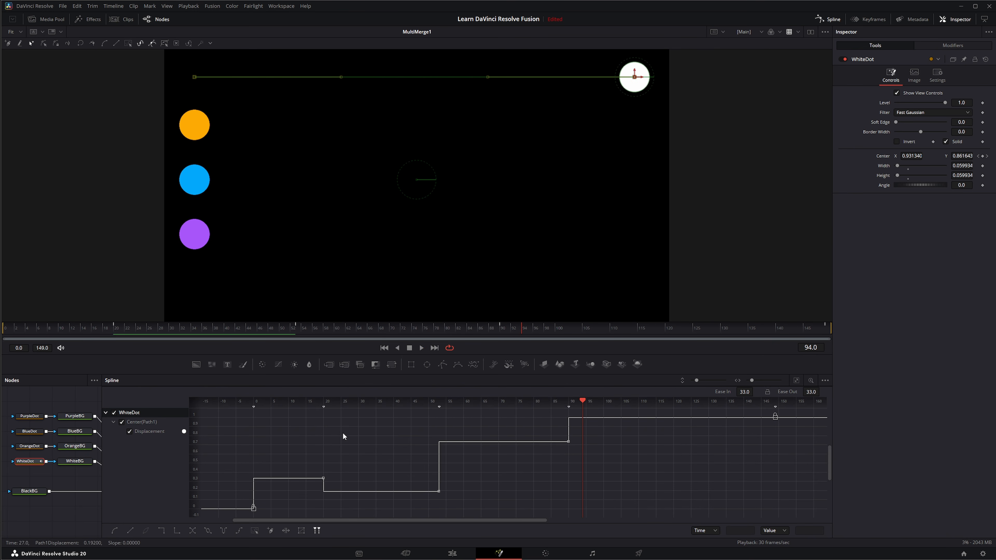
# Step: Smooth WhiteDot's Displacement points and play the animation
pyautogui.click(114, 531)
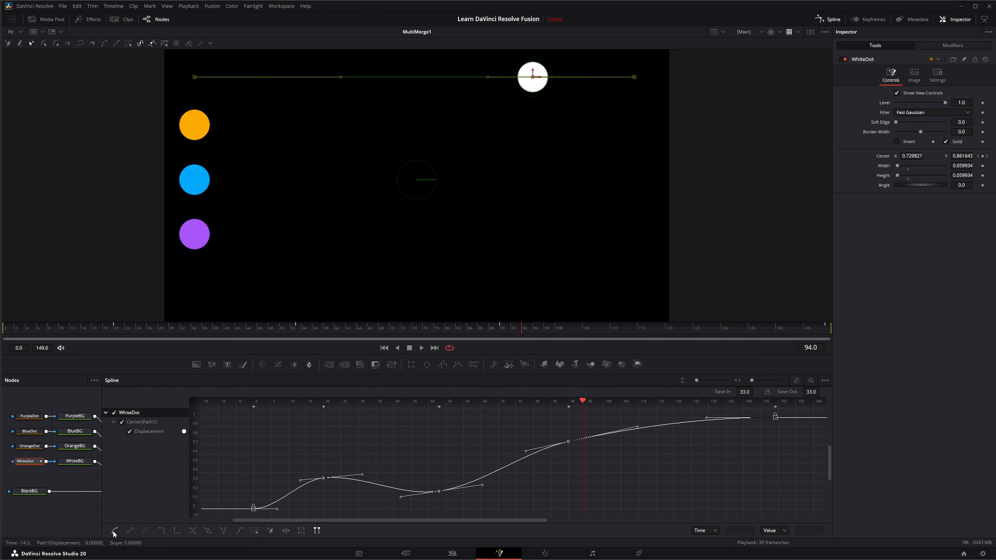
pyautogui.click(421, 348)
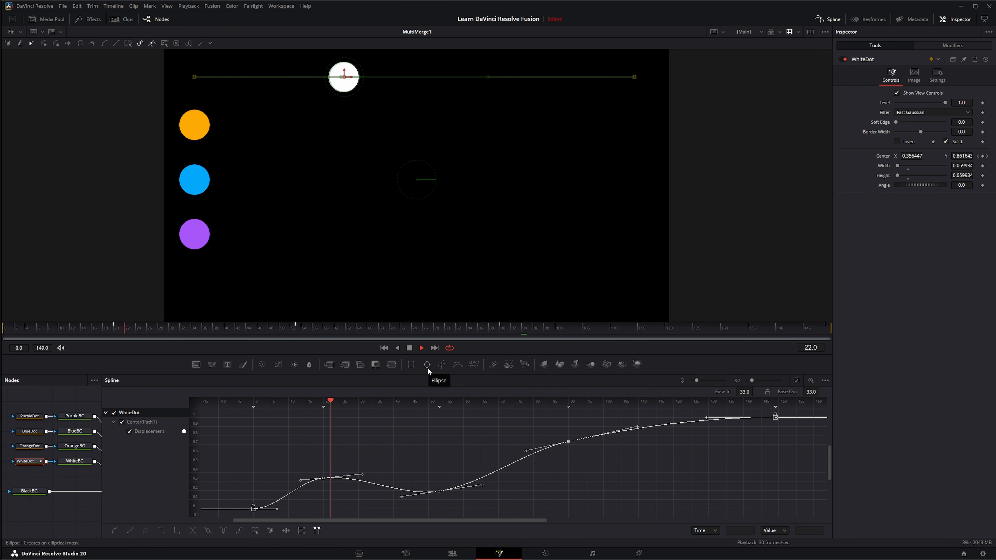
# Step: Reverse WhiteDot's Displacement points, preview the animation, and reverse the points again to restore the curve
pyautogui.click(409, 348)
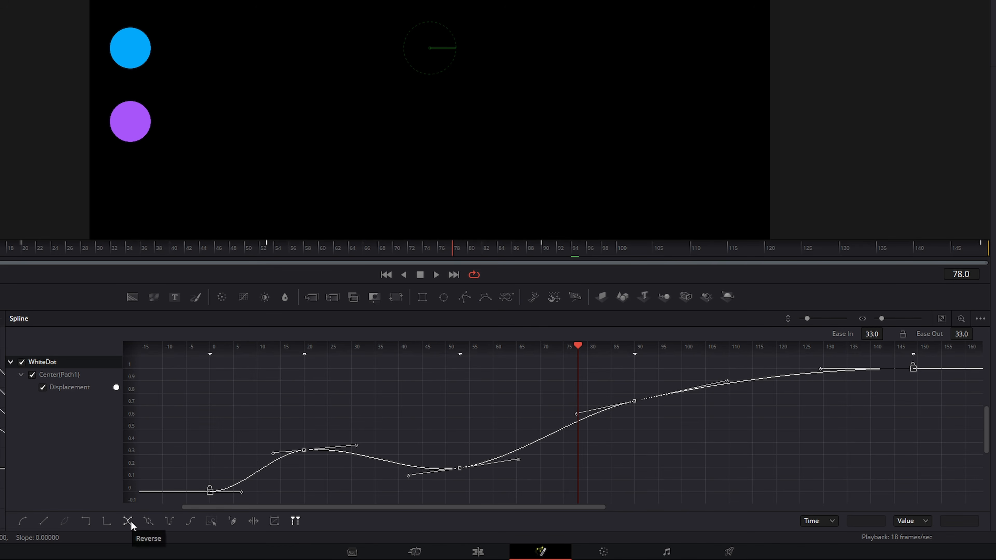
pyautogui.click(131, 525)
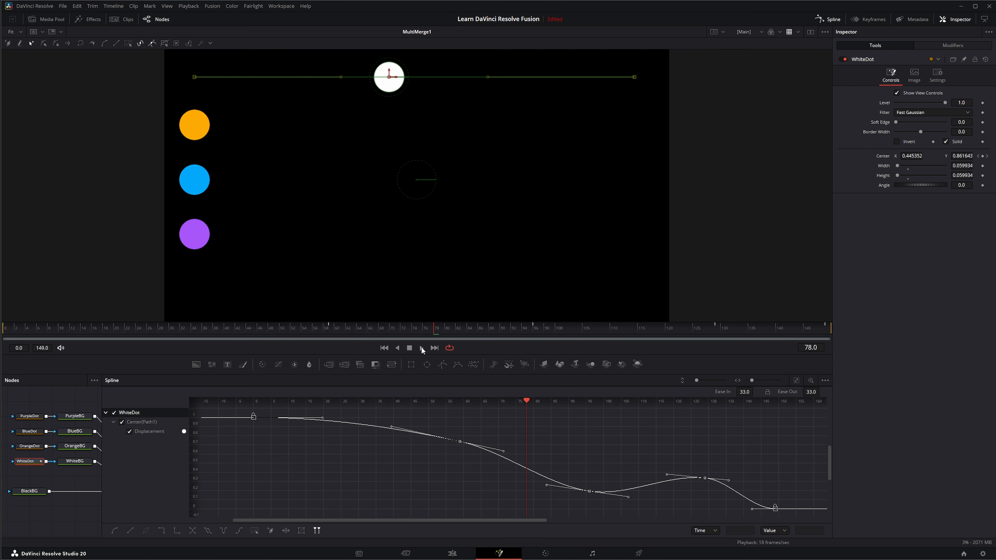
pyautogui.click(436, 275)
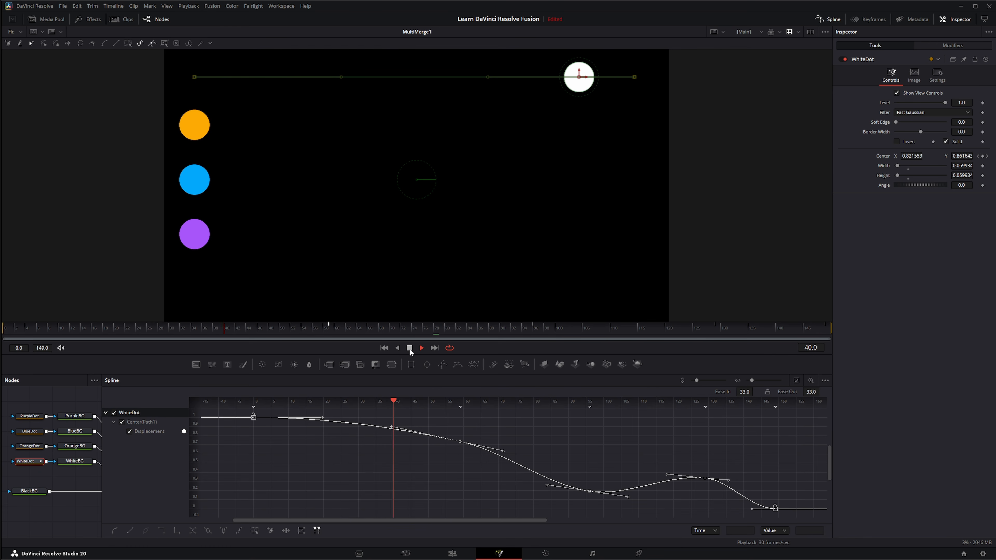
pyautogui.click(409, 348)
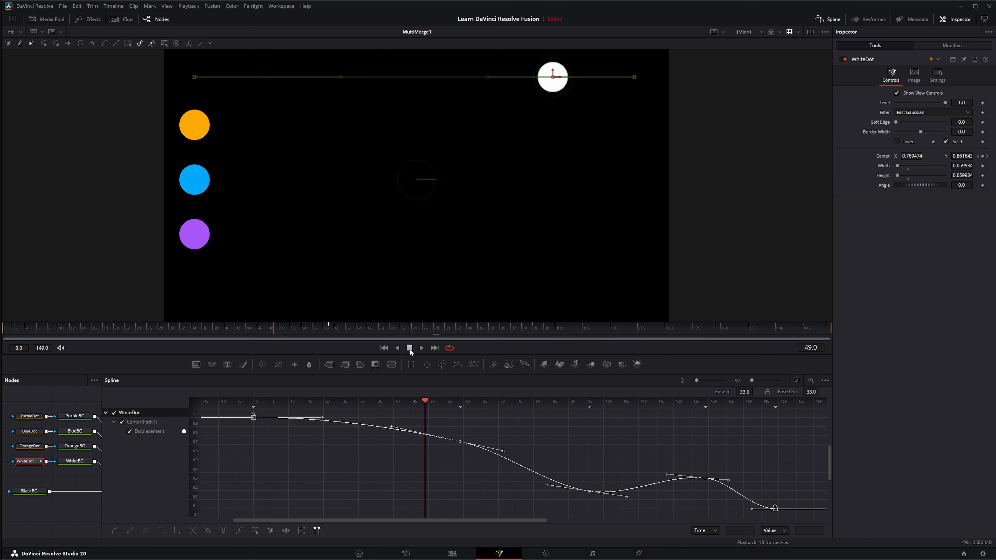
pyautogui.click(193, 530)
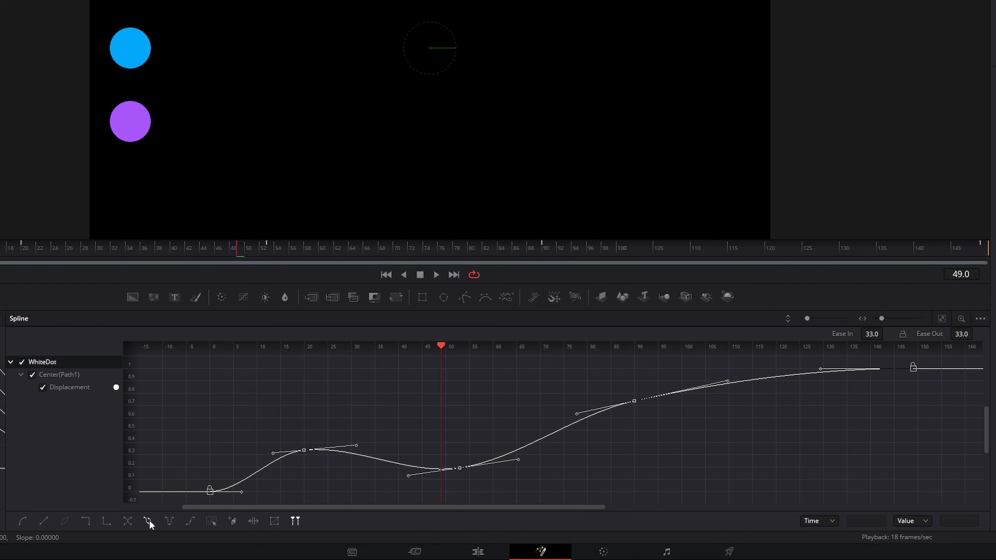
# Step: Delete WhiteDot's three middle Displacement points, move the last point to frame 15, and return the playhead to the start
pyautogui.moveTo(286, 403); pyautogui.dragTo(716, 486)
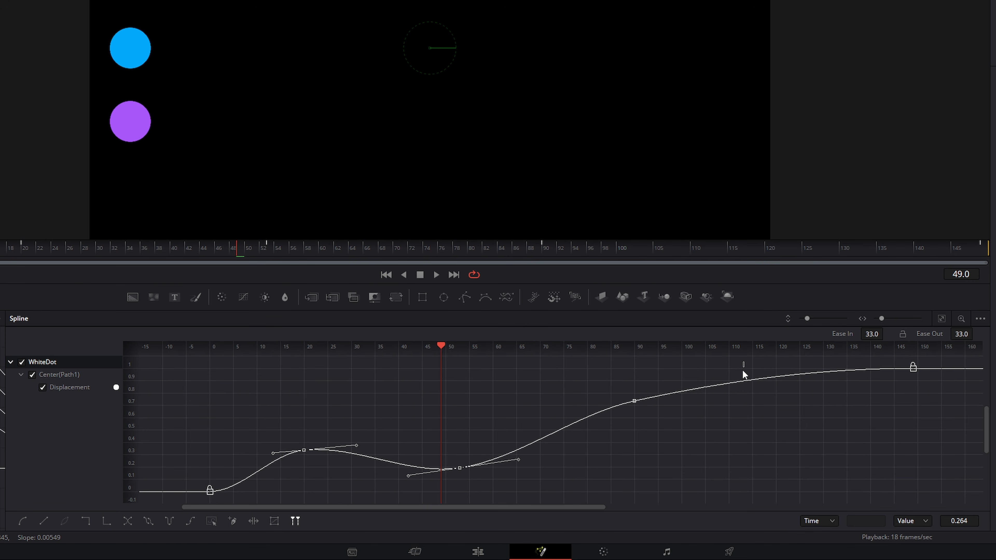
pyautogui.moveTo(745, 362); pyautogui.dragTo(296, 503)
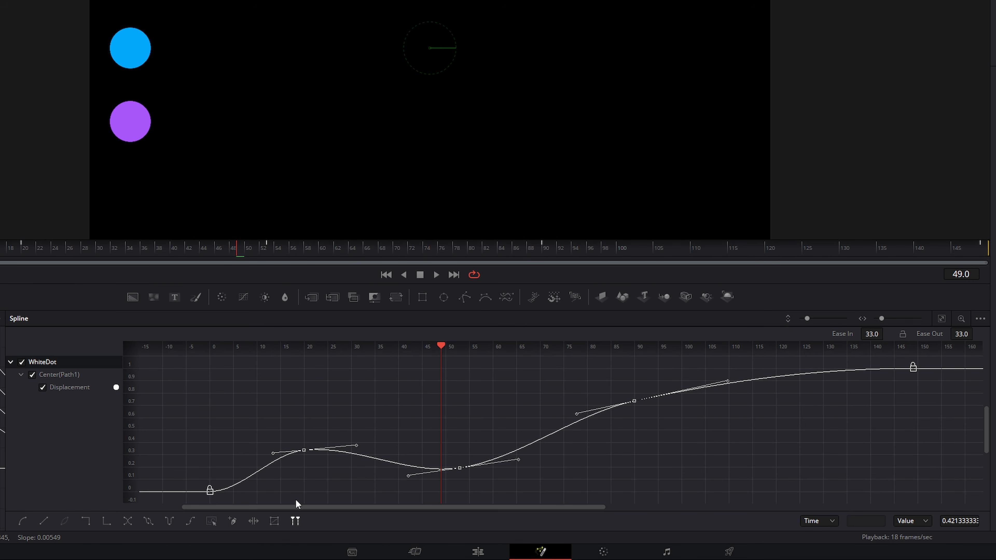
pyautogui.press('Delete')
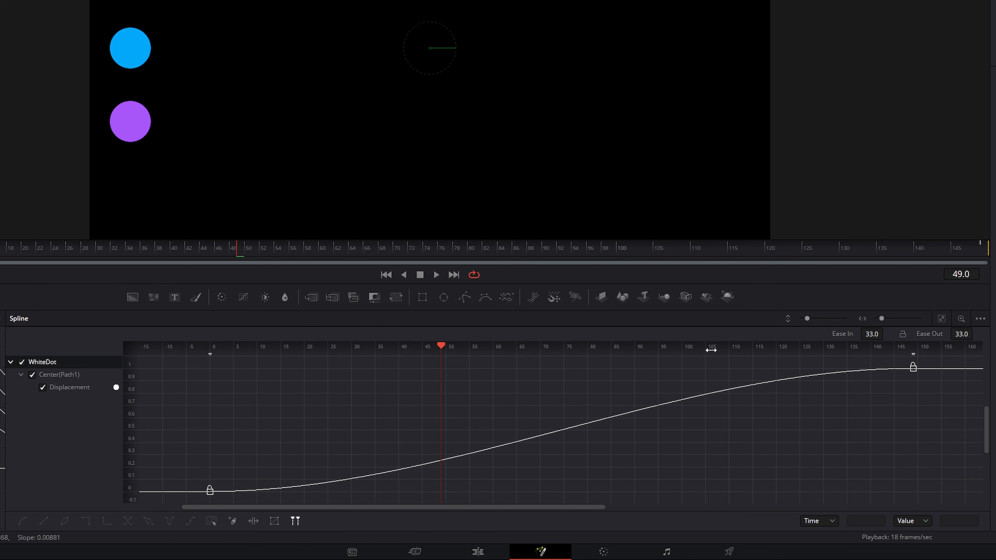
pyautogui.moveTo(908, 376); pyautogui.dragTo(277, 394)
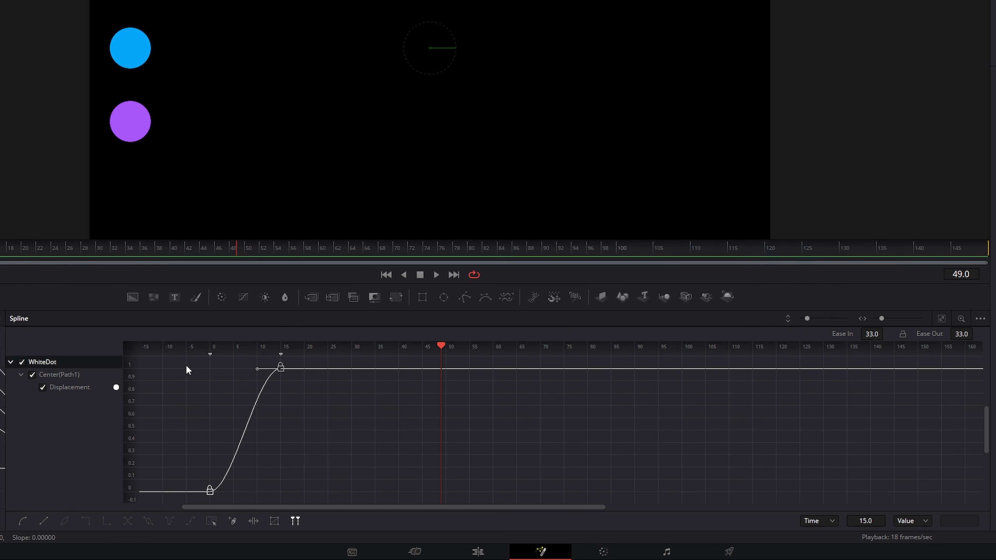
pyautogui.moveTo(442, 351); pyautogui.dragTo(224, 377)
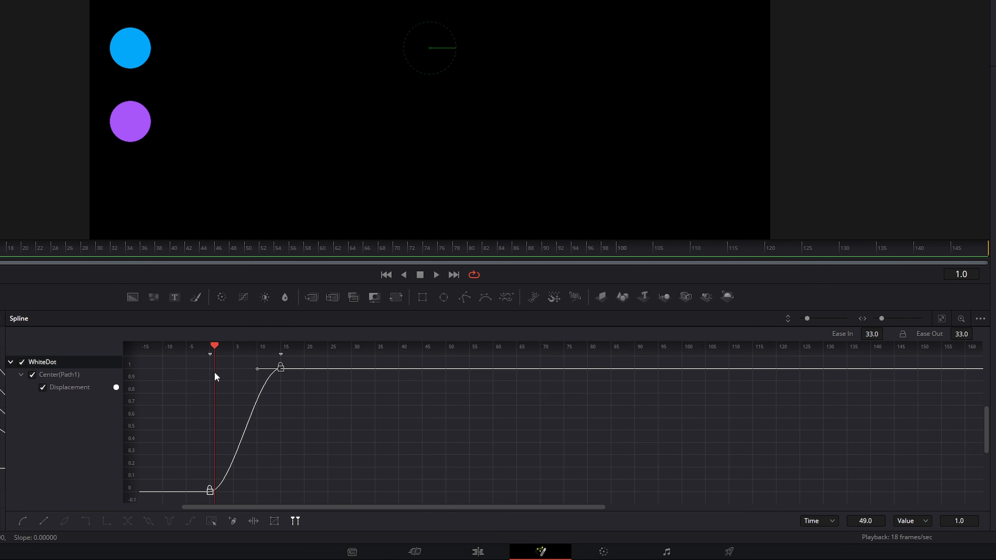
# Step: Loop WhiteDot's two Displacement points and move the last one to frame 37 while the animation plays
pyautogui.moveTo(202, 503); pyautogui.dragTo(306, 364)
pyautogui.click(147, 522)
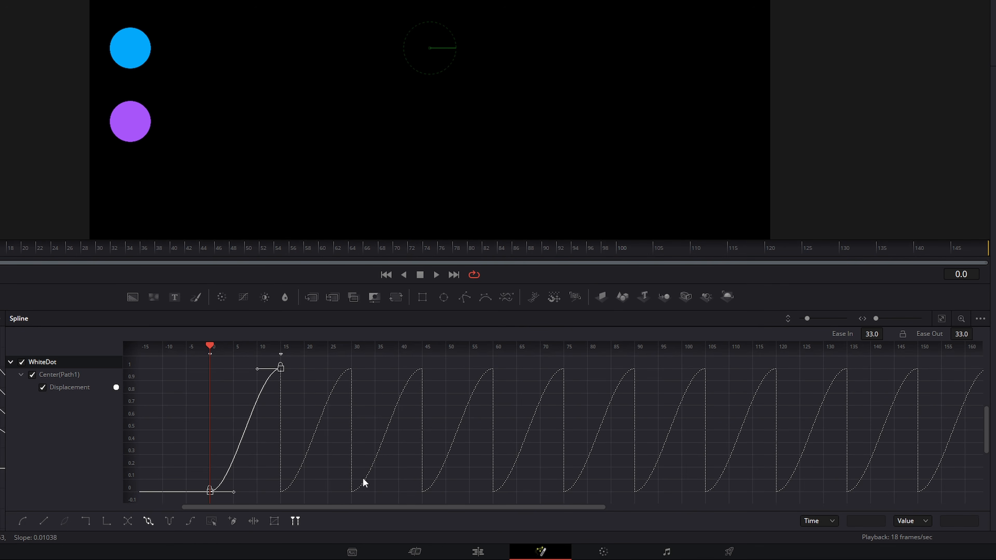
pyautogui.click(436, 274)
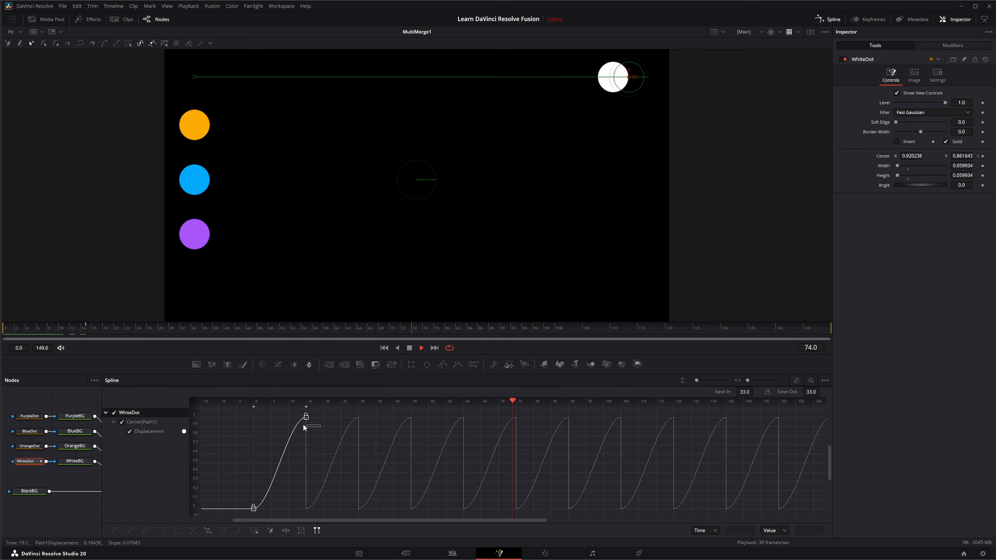
pyautogui.moveTo(306, 417); pyautogui.dragTo(381, 423)
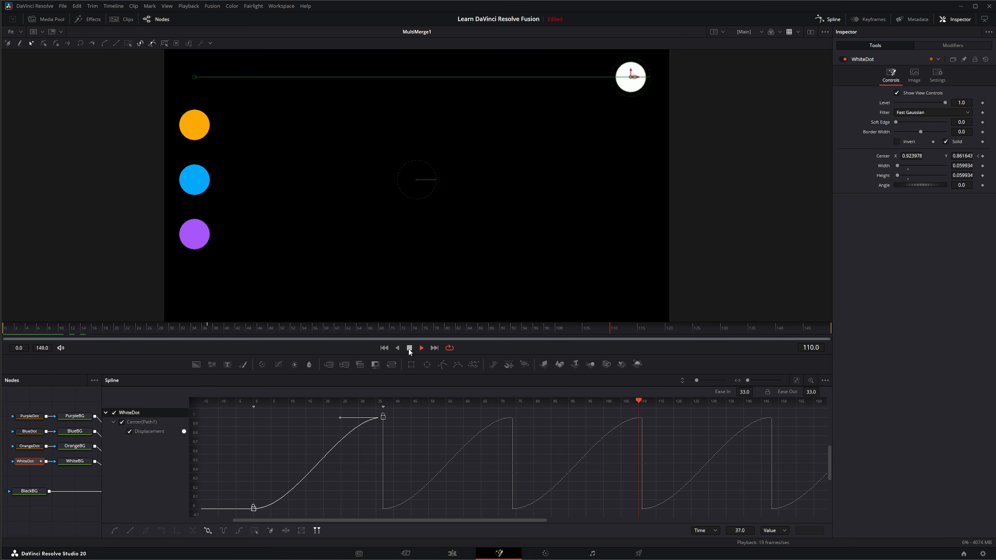
pyautogui.click(409, 349)
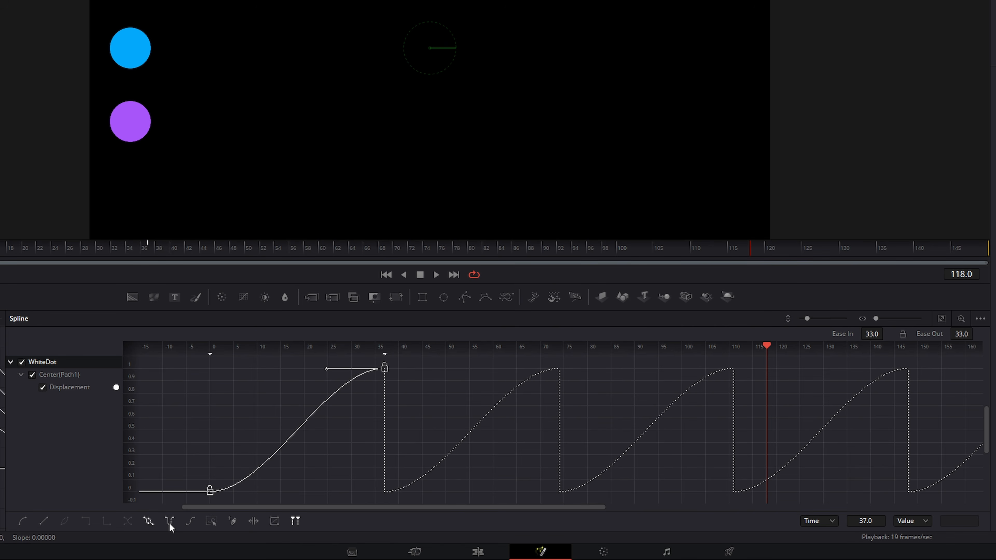
# Step: Preview WhiteDot's Displacement curve in ping-pong mode, moving the last point to frame 15 during playback, and turn ping-pong off
pyautogui.moveTo(197, 496); pyautogui.dragTo(383, 375)
pyautogui.click(169, 522)
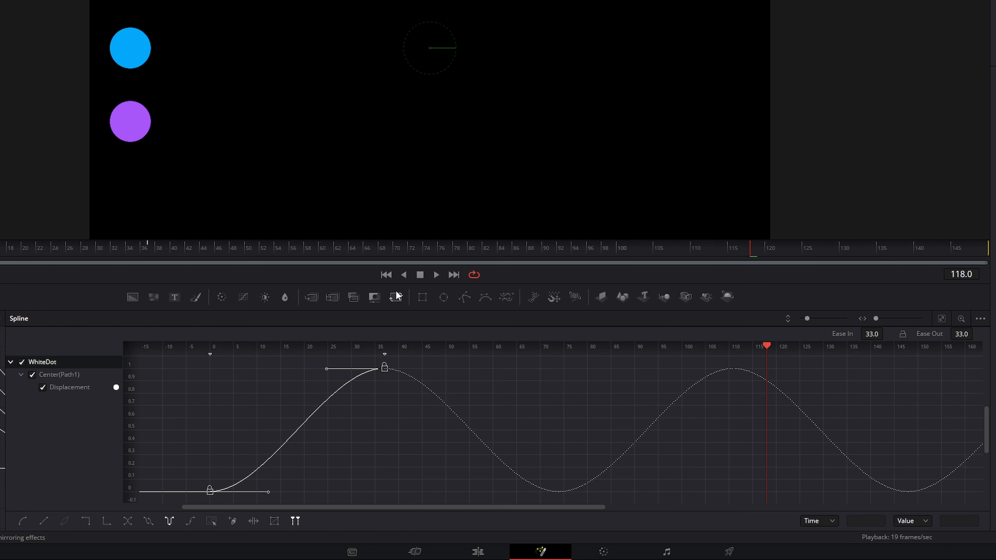
pyautogui.click(435, 275)
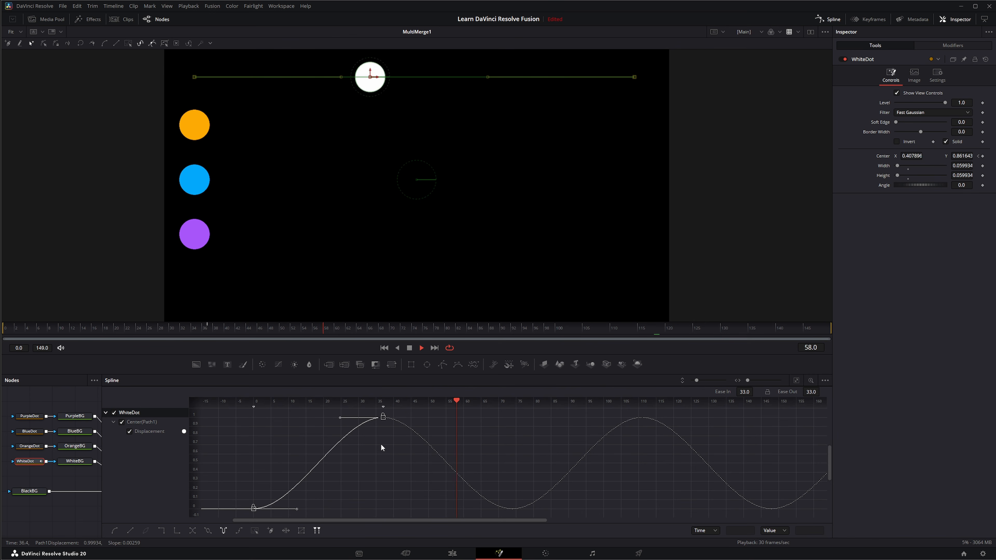
pyautogui.moveTo(395, 451); pyautogui.dragTo(305, 419)
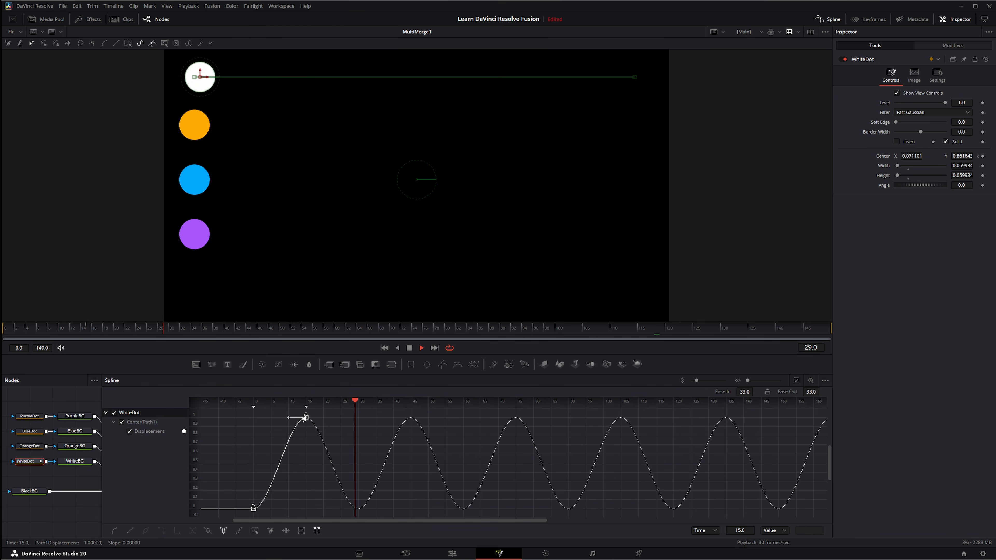
pyautogui.click(410, 348)
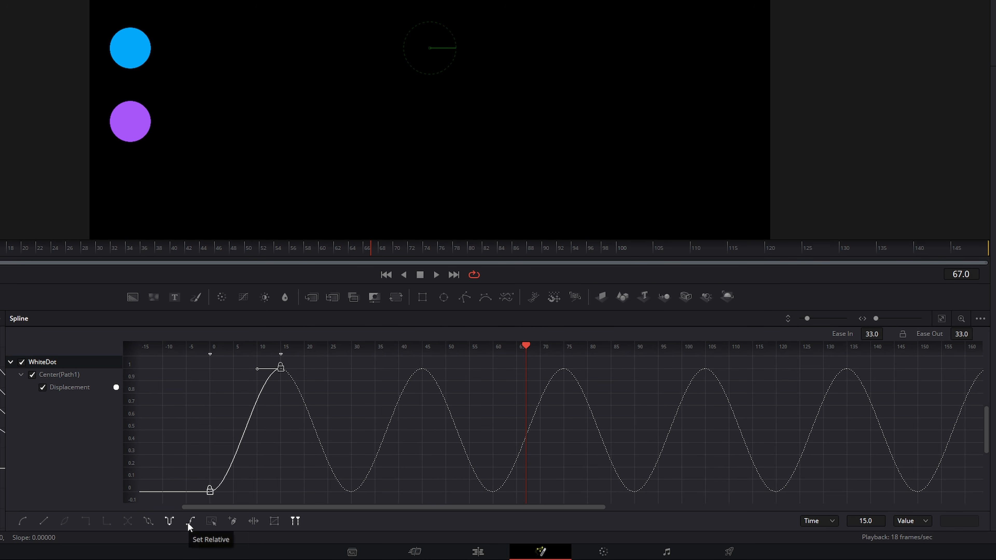
pyautogui.click(169, 521)
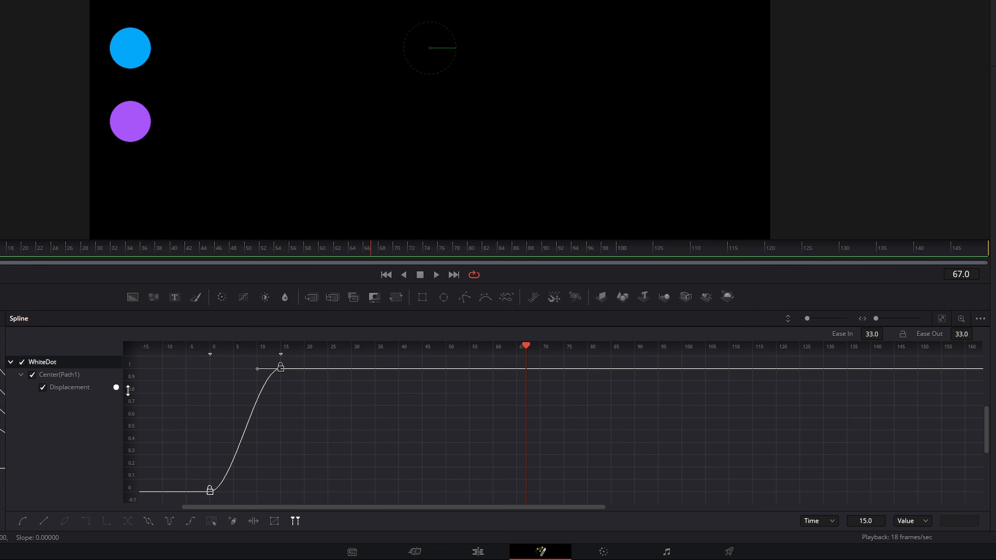
# Step: Apply Set Relative to both of WhiteDot's Displacement points and play the animation from the first frame
pyautogui.moveTo(128, 391); pyautogui.dragTo(137, 449)
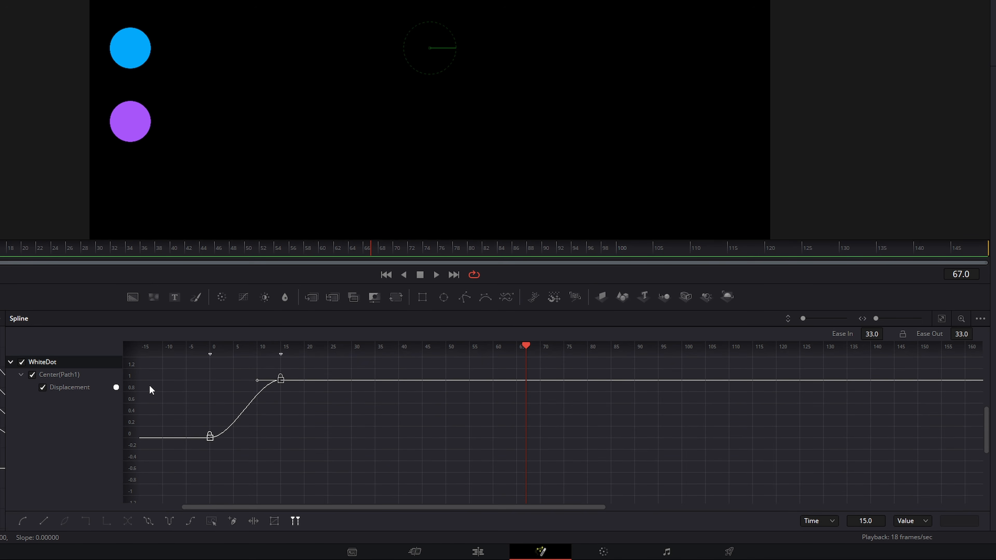
pyautogui.moveTo(176, 383); pyautogui.dragTo(173, 429)
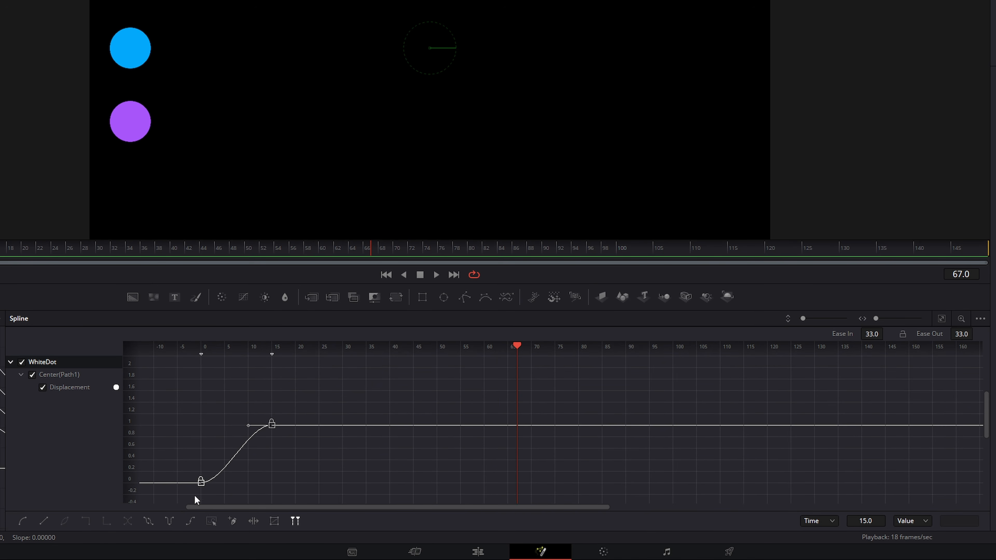
pyautogui.moveTo(195, 495); pyautogui.dragTo(285, 413)
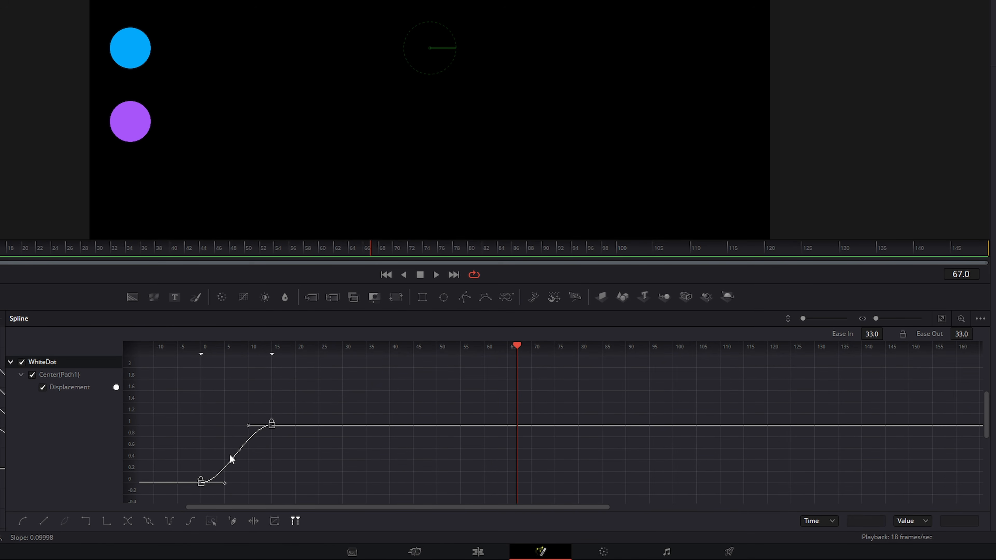
pyautogui.click(190, 520)
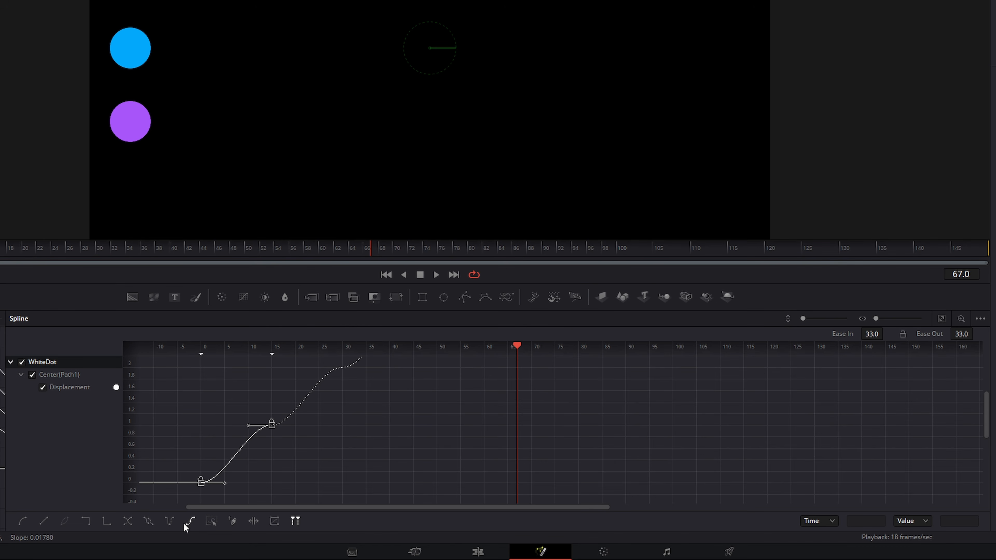
pyautogui.moveTo(131, 412); pyautogui.dragTo(117, 551)
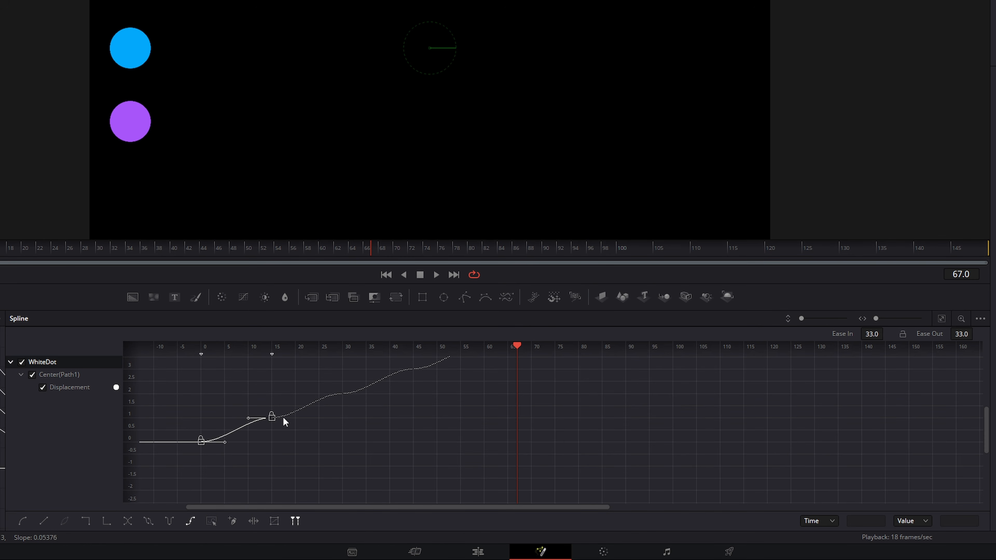
pyautogui.click(386, 275)
pyautogui.click(435, 275)
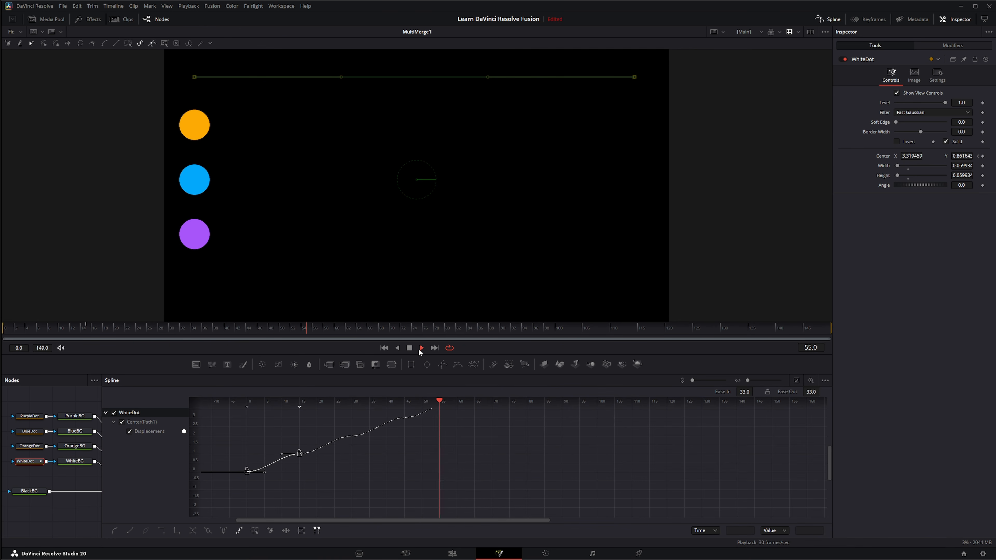
pyautogui.click(419, 349)
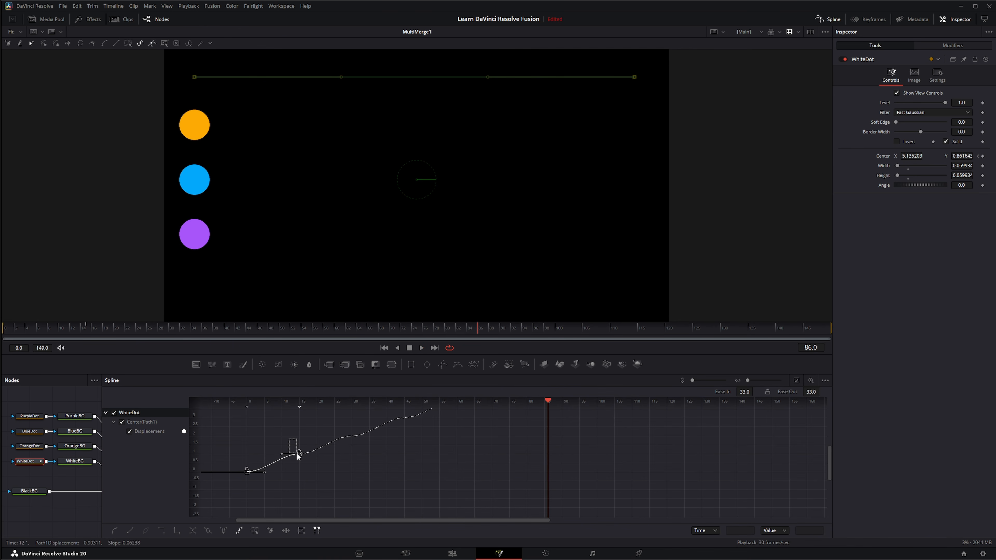
# Step: Reduce WhiteDot's Center X to about 0.098 at frame 15 and play the relative loop from the start
pyautogui.moveTo(297, 455); pyautogui.dragTo(299, 460)
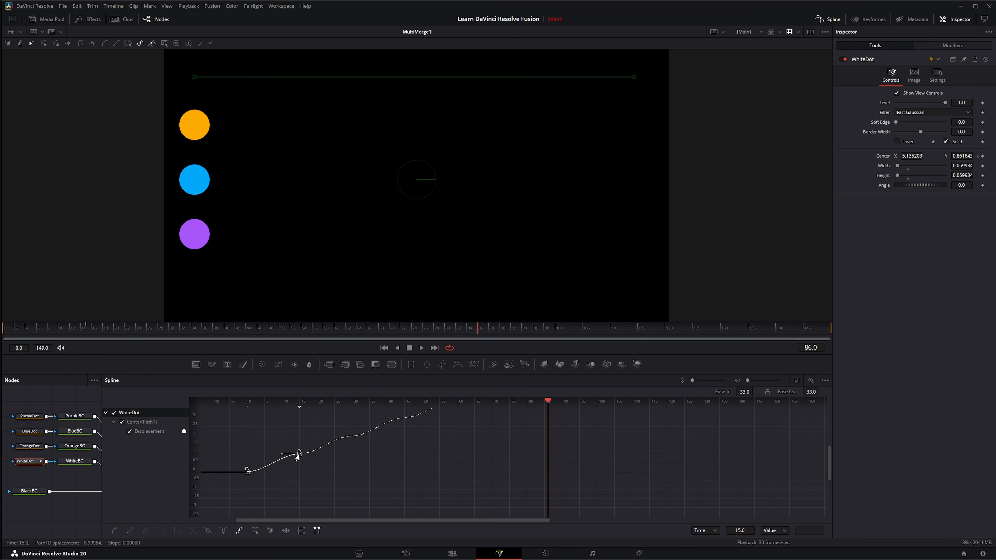
pyautogui.click(298, 475)
pyautogui.moveTo(548, 403); pyautogui.dragTo(300, 404)
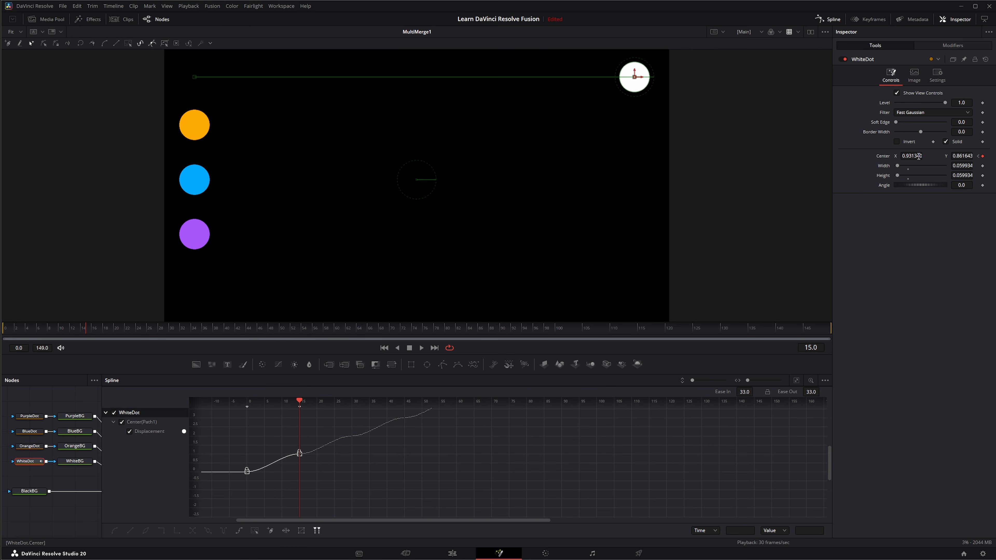
pyautogui.moveTo(916, 156); pyautogui.dragTo(594, 184)
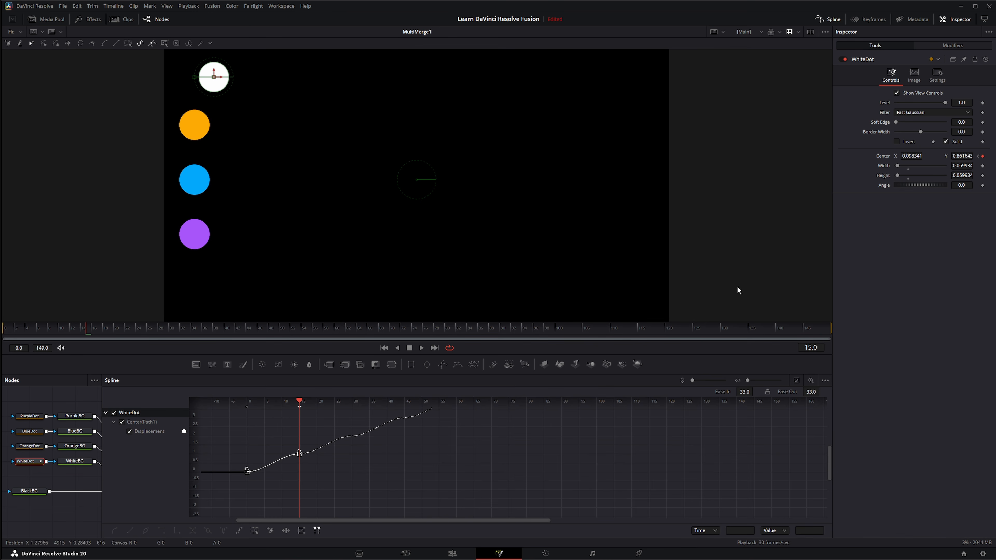
pyautogui.click(384, 347)
pyautogui.click(421, 348)
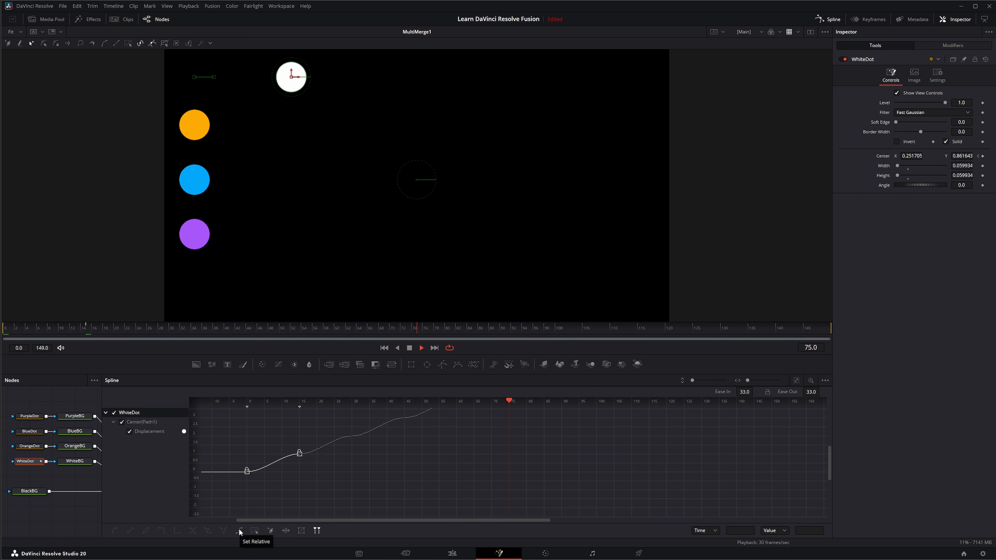
# Step: Move WhiteDot's last Displacement point to frame 29, stop the preview, and turn off the relative loop
pyautogui.moveTo(298, 457); pyautogui.dragTo(345, 460)
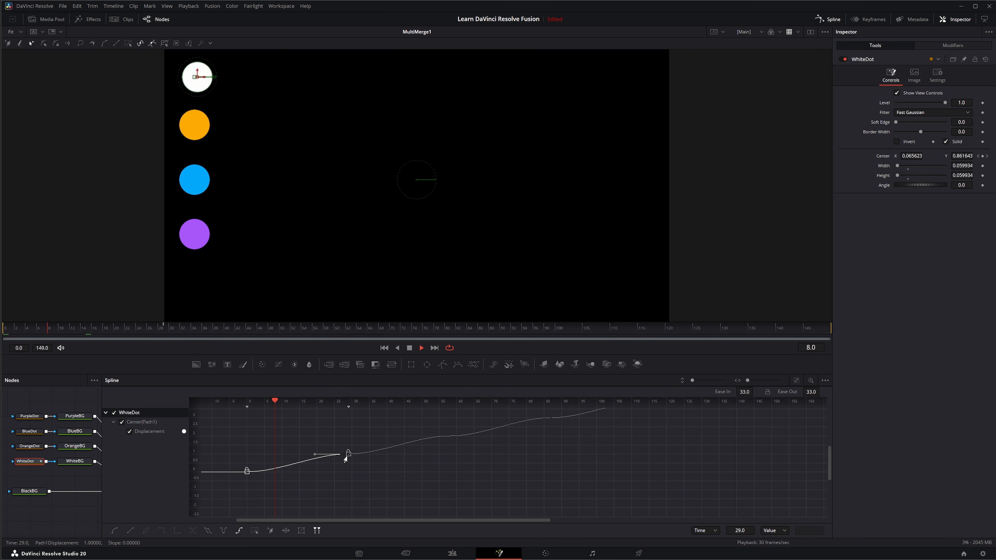
pyautogui.click(410, 348)
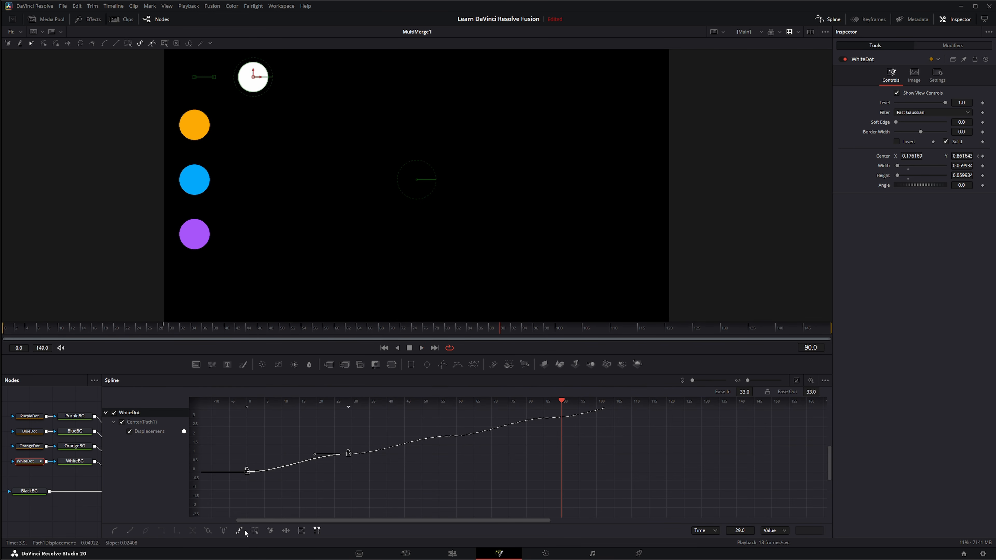
pyautogui.click(240, 529)
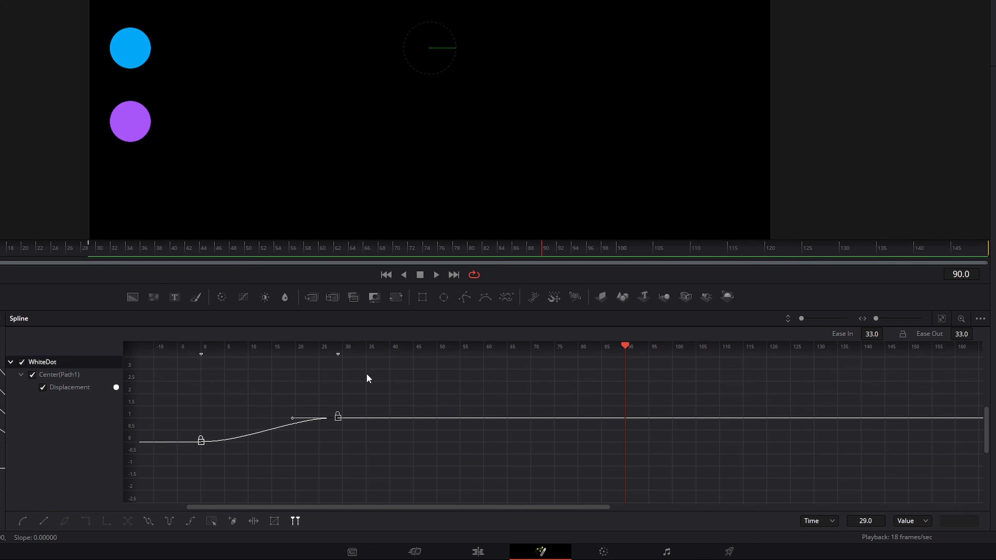
# Step: Select both of WhiteDot's Displacement points, return to the first frame, and set the curve's loop mode to Loop
pyautogui.click(219, 472)
pyautogui.moveTo(188, 479); pyautogui.dragTo(343, 403)
pyautogui.click(385, 275)
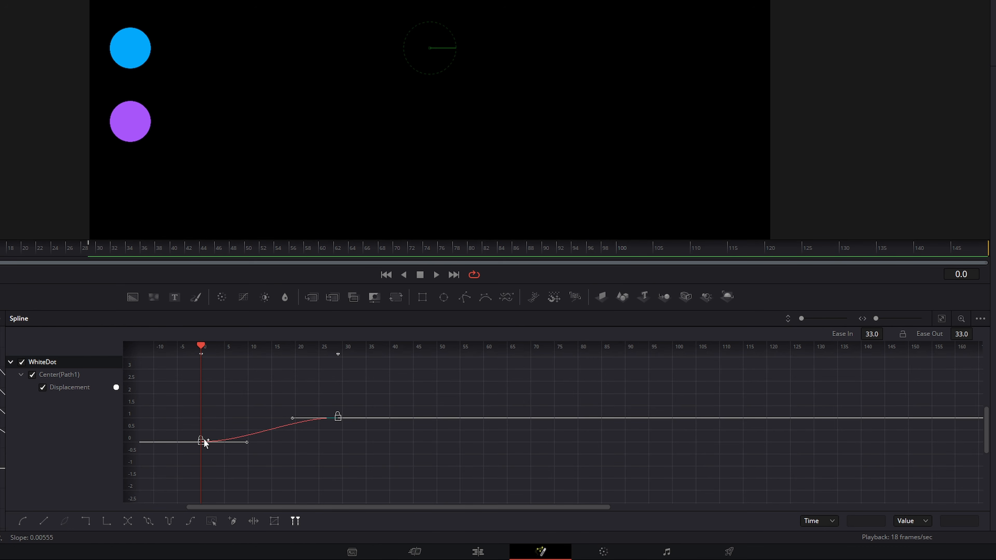
pyautogui.rightClick(212, 426)
pyautogui.moveTo(242, 283)
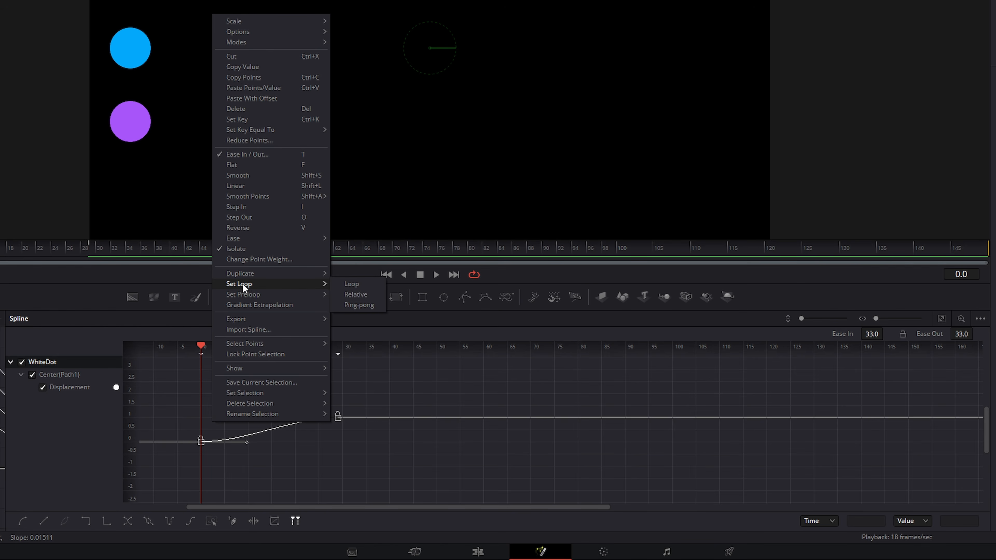
pyautogui.click(354, 283)
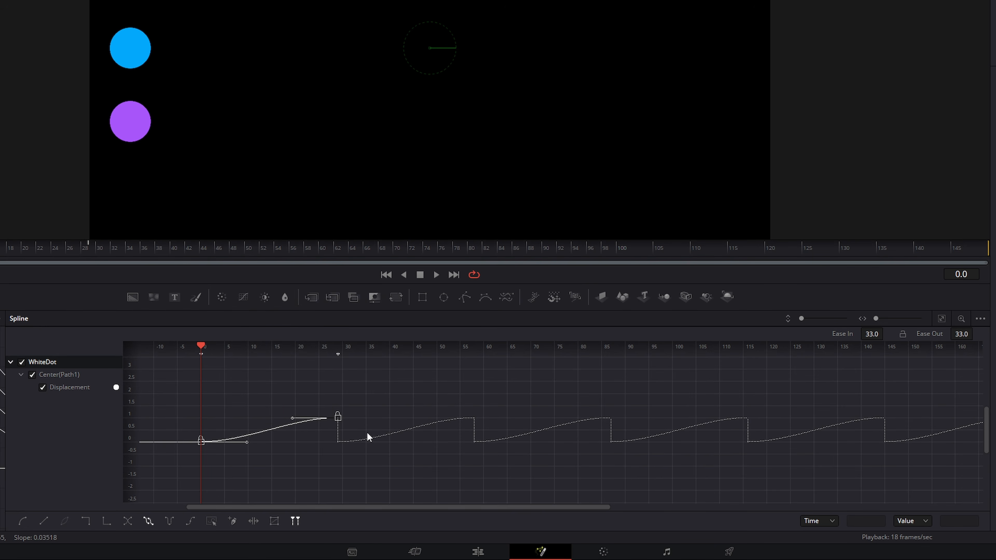
# Step: Change the Set Loop mode of WhiteDot's Displacement curve to Relative
pyautogui.rightClick(213, 394)
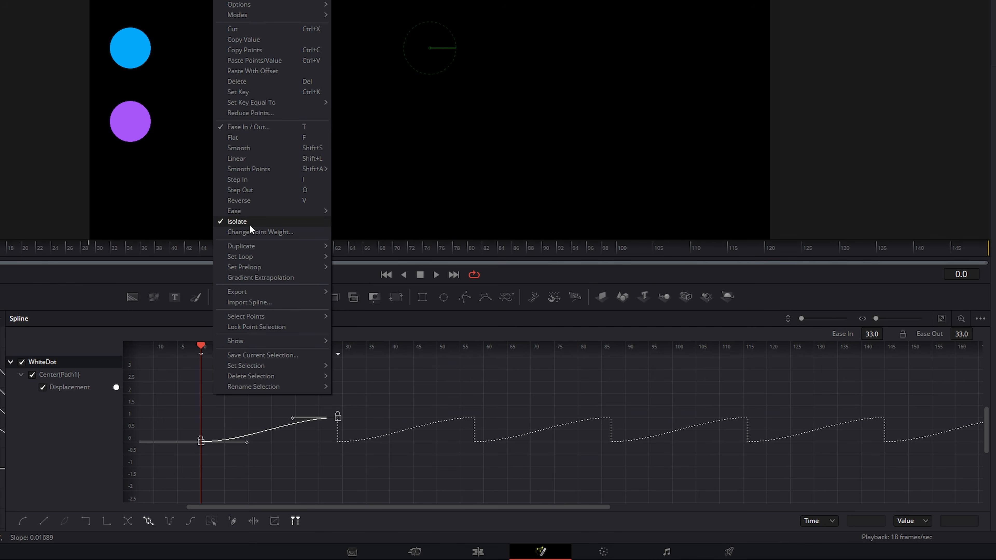
pyautogui.moveTo(247, 255)
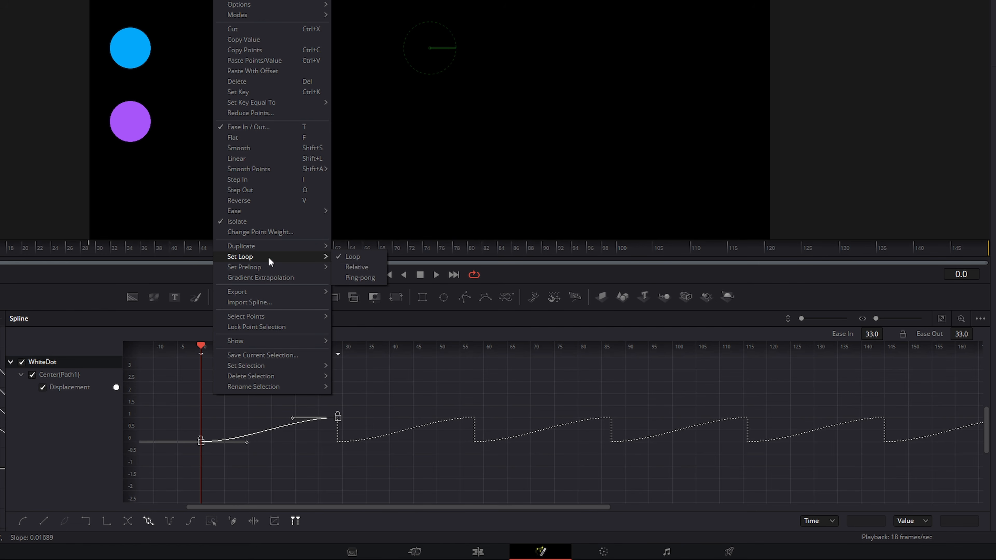
pyautogui.click(357, 267)
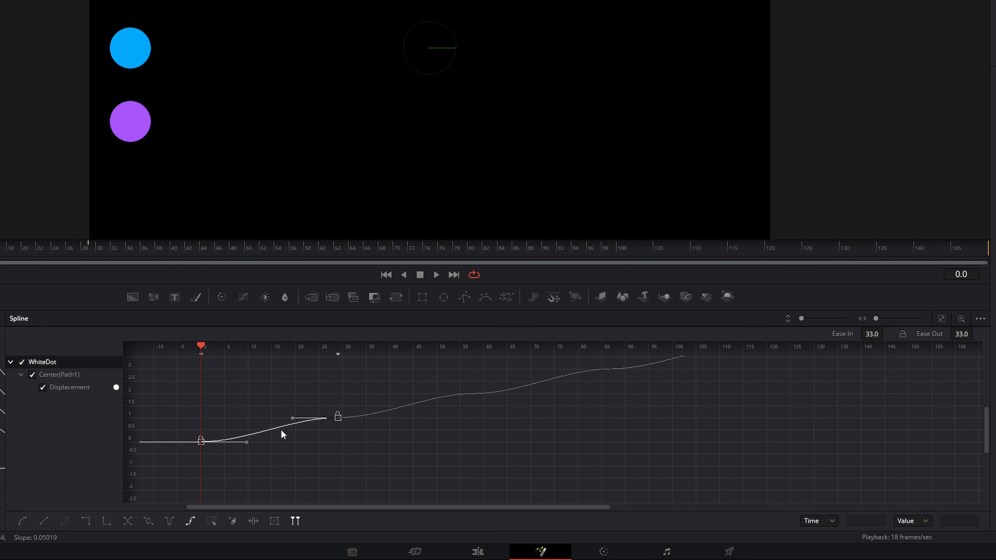
# Step: Switch the Set Loop mode of WhiteDot's Displacement curve to Ping-pong
pyautogui.rightClick(234, 394)
pyautogui.moveTo(267, 251)
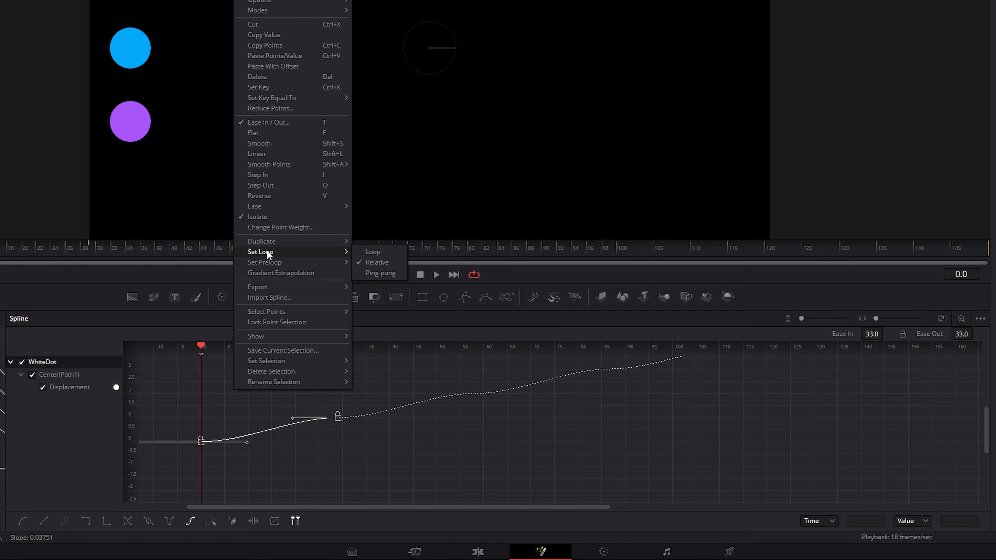
pyautogui.click(379, 274)
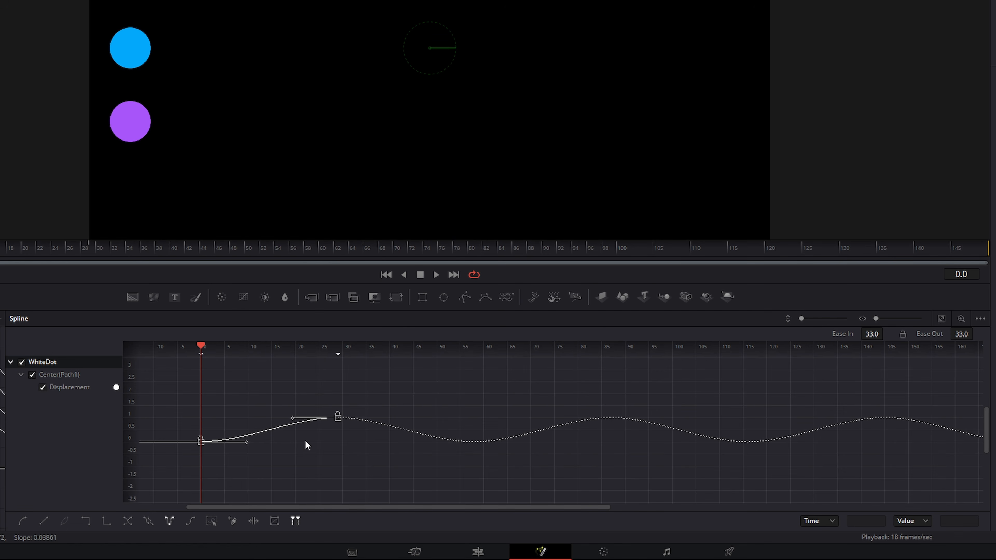
# Step: Apply the Loop option of Set Preloop to WhiteDot's Displacement curve before its first point
pyautogui.rightClick(221, 390)
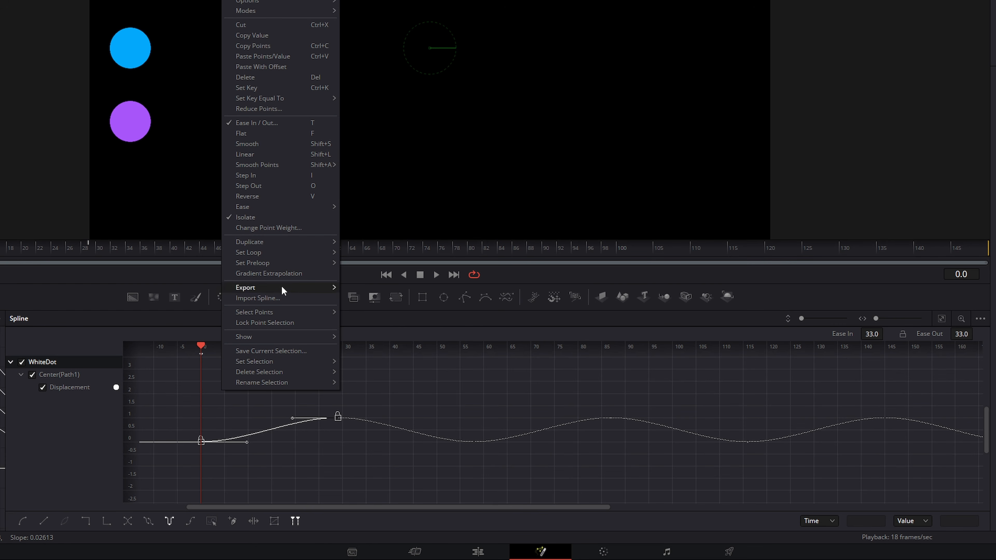
pyautogui.moveTo(259, 267)
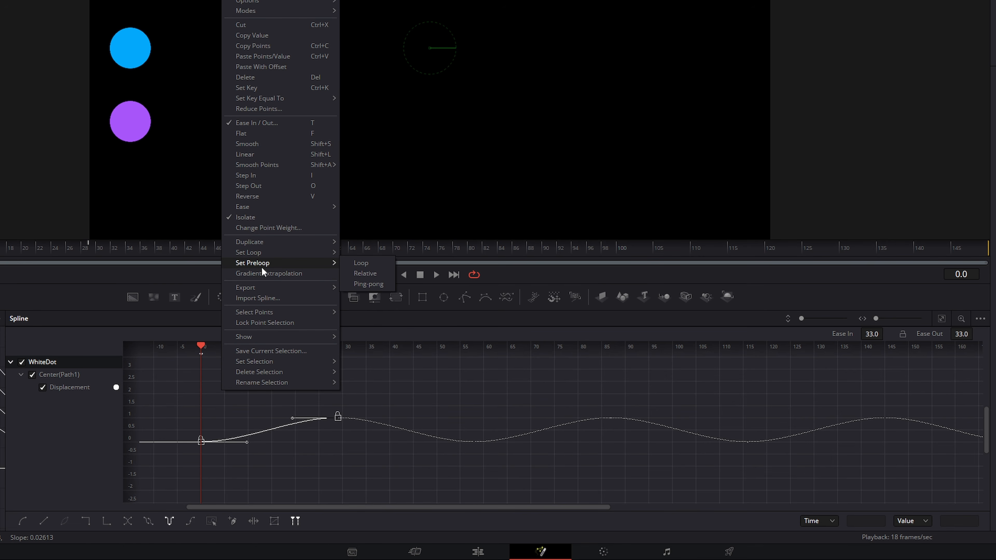
pyautogui.click(378, 264)
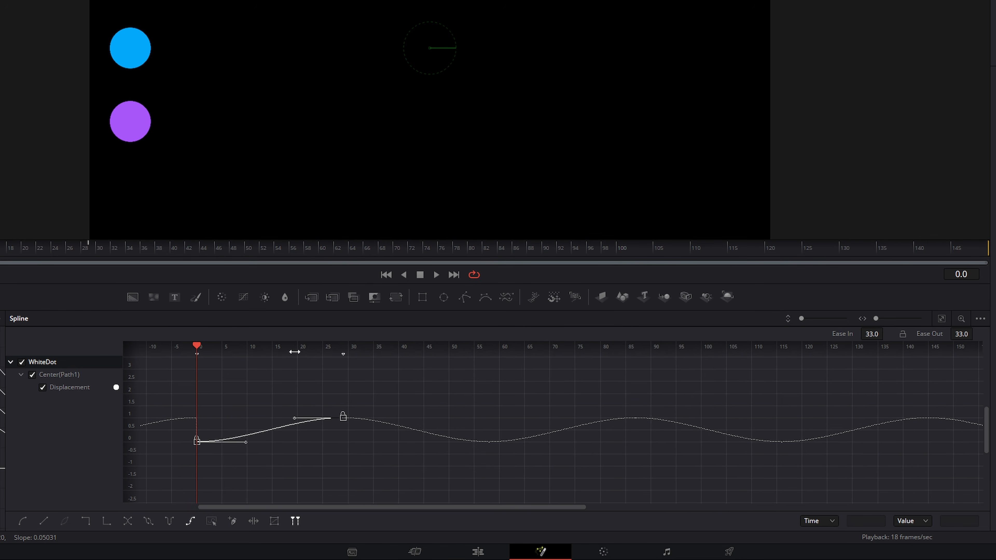
# Step: Shift the WhiteDot displacement keyframes so that the first sits at frame 20, and play back the result
pyautogui.moveTo(297, 351); pyautogui.dragTo(630, 376)
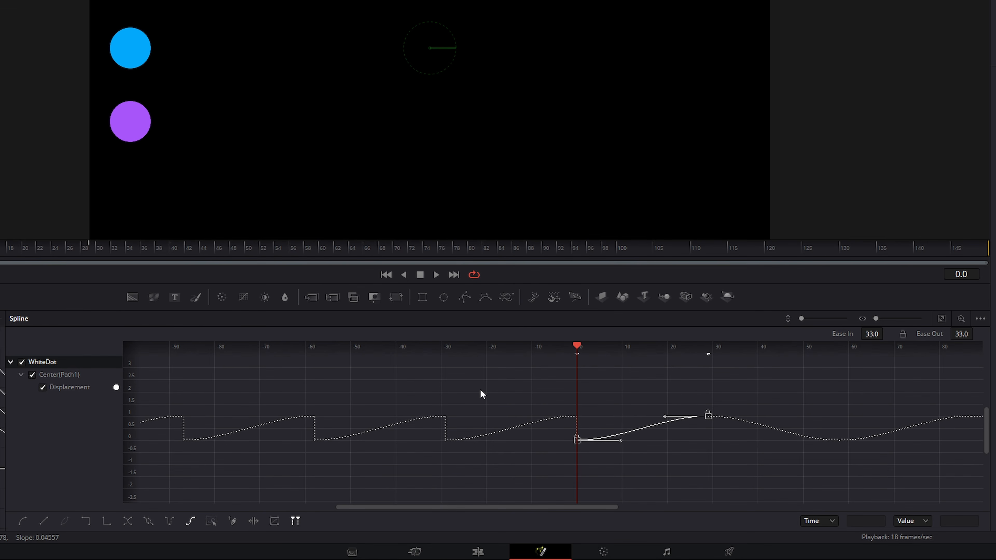
pyautogui.moveTo(577, 440); pyautogui.dragTo(665, 443)
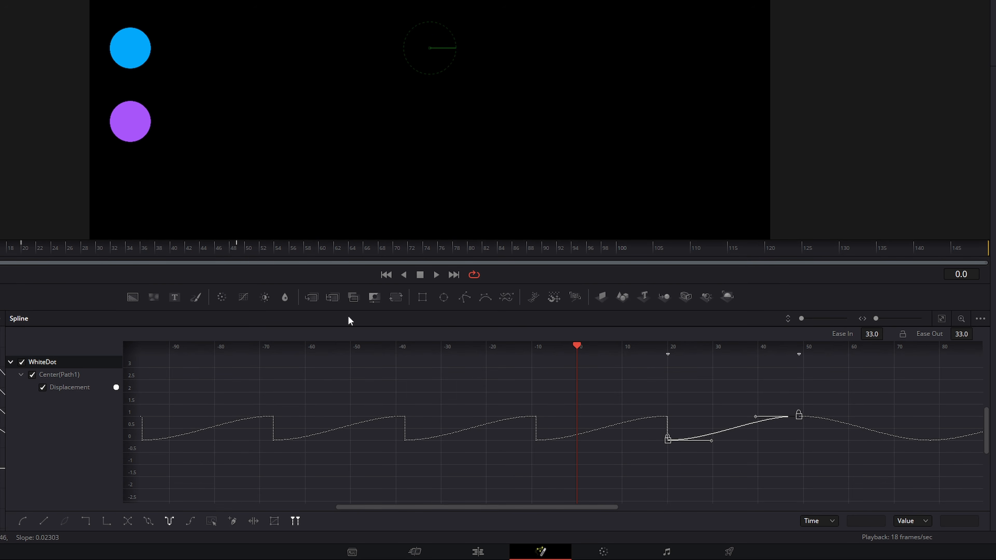
pyautogui.click(435, 275)
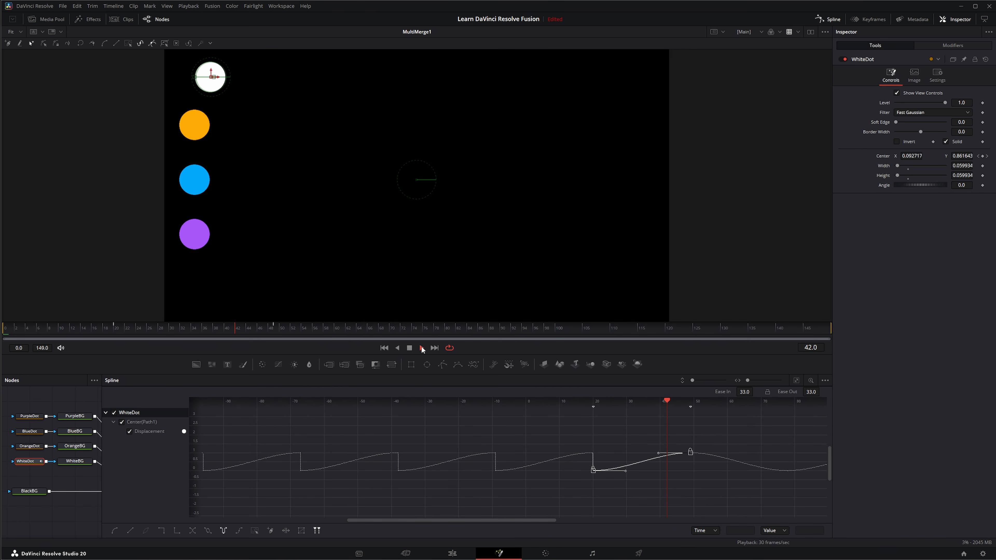
pyautogui.click(409, 348)
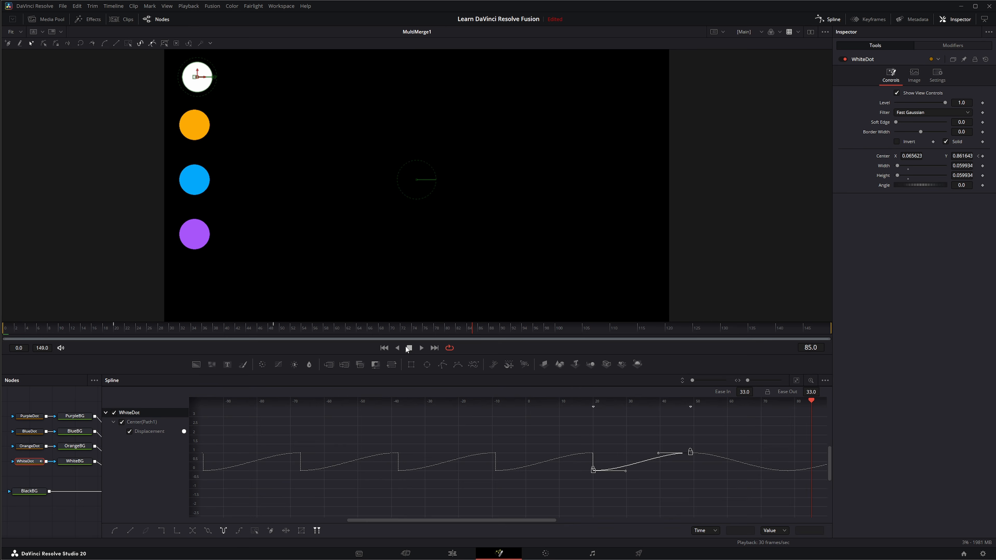
pyautogui.click(384, 348)
# Step: Set the WhiteDot displacement curve's preloop to relative and play the animation from the first frame
pyautogui.rightClick(596, 432)
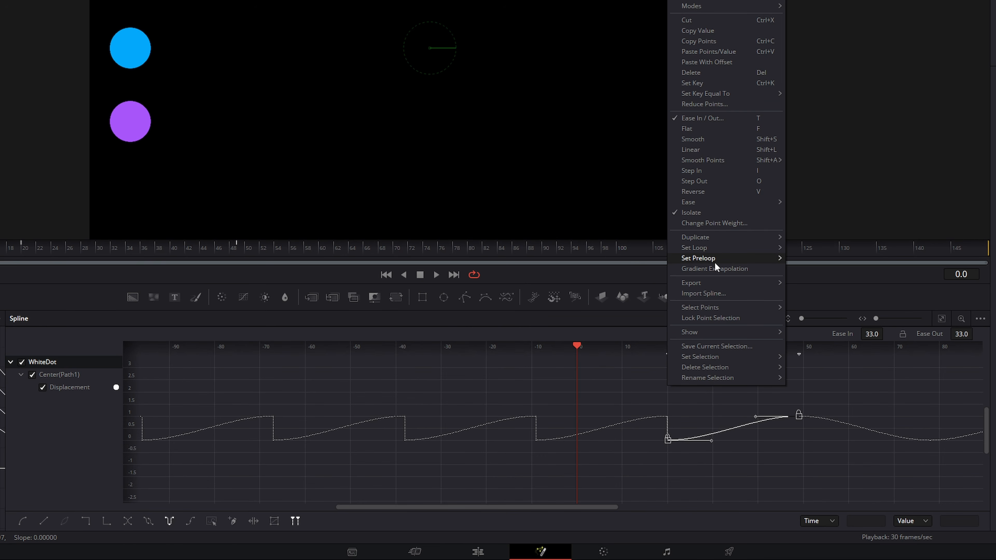
pyautogui.moveTo(706, 257)
pyautogui.click(807, 269)
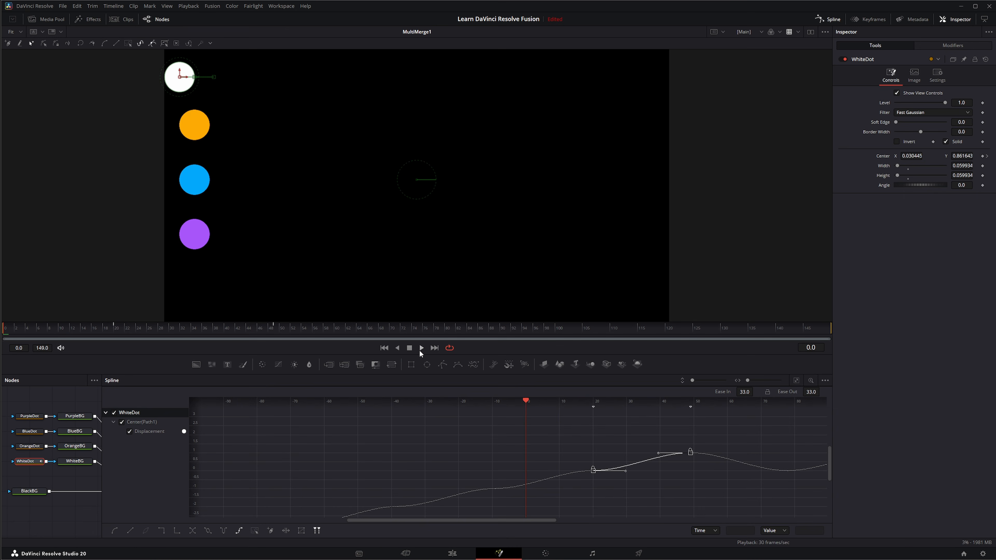
pyautogui.click(420, 349)
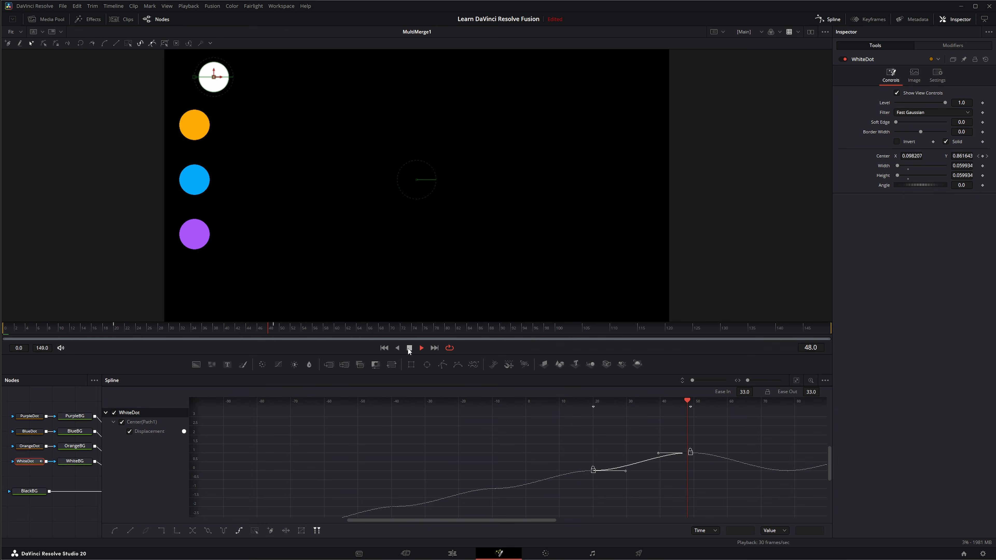
pyautogui.click(409, 348)
# Step: Set the WhiteDot displacement curve's preloop to ping-pong and play the animation from the first frame
pyautogui.rightClick(537, 439)
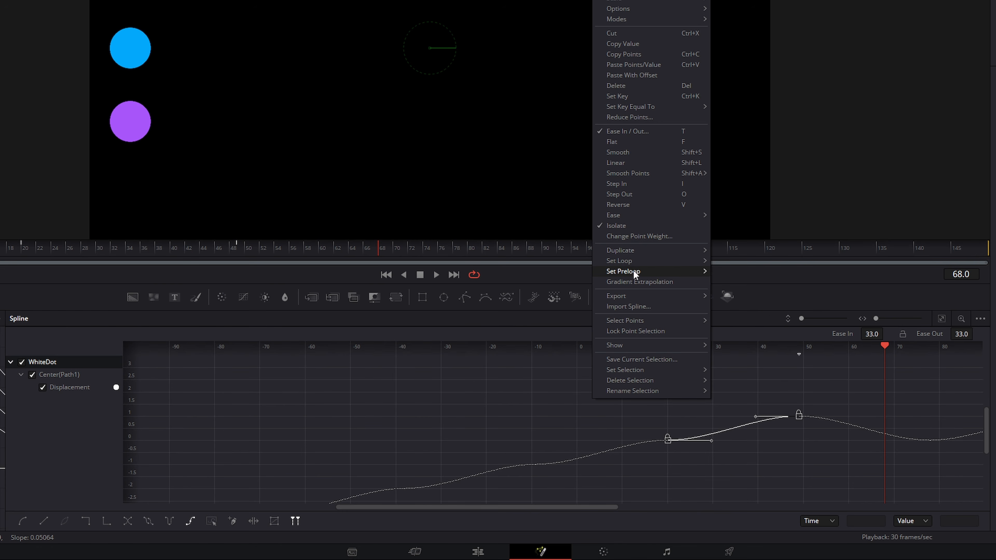
pyautogui.moveTo(633, 270)
pyautogui.click(743, 293)
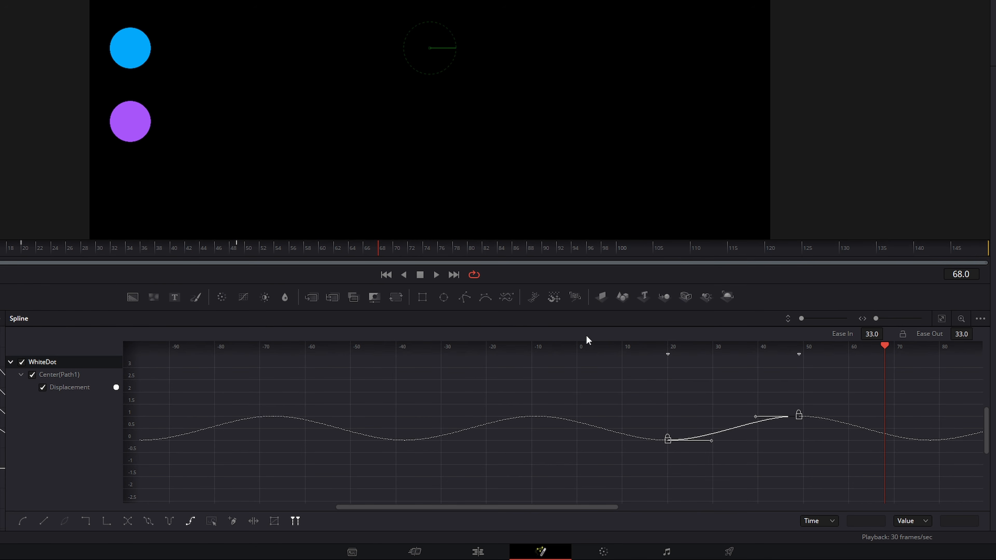
pyautogui.click(386, 275)
pyautogui.click(435, 274)
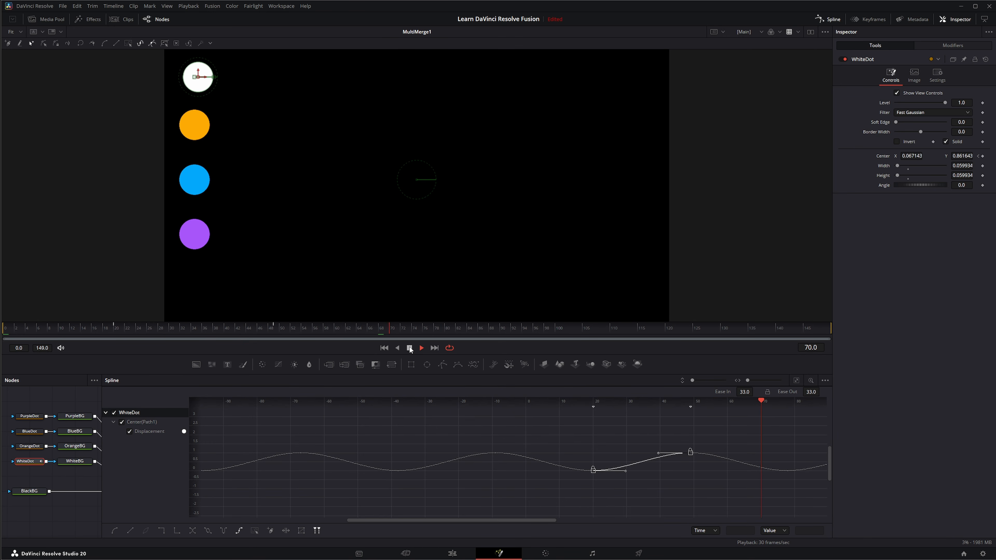
pyautogui.click(410, 348)
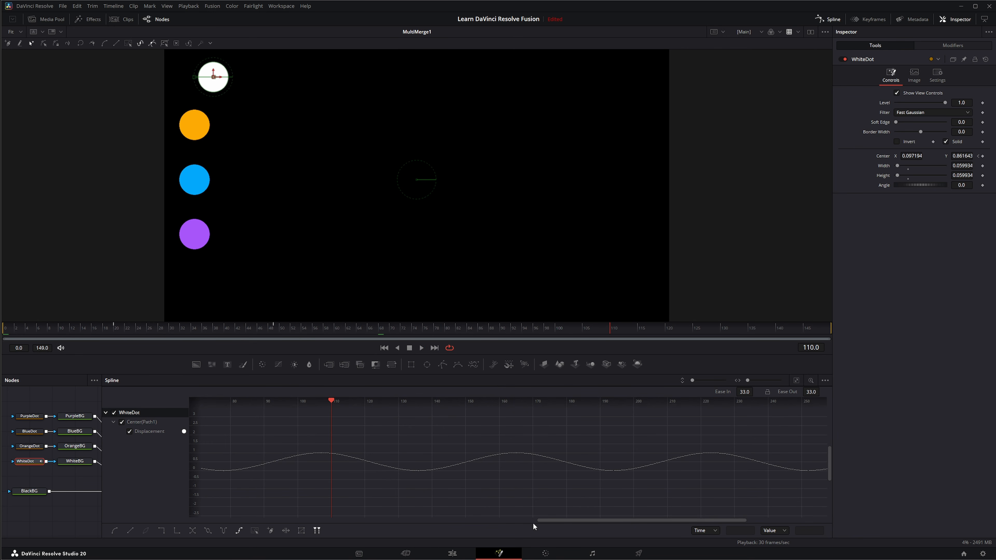
pyautogui.moveTo(558, 520); pyautogui.dragTo(396, 520)
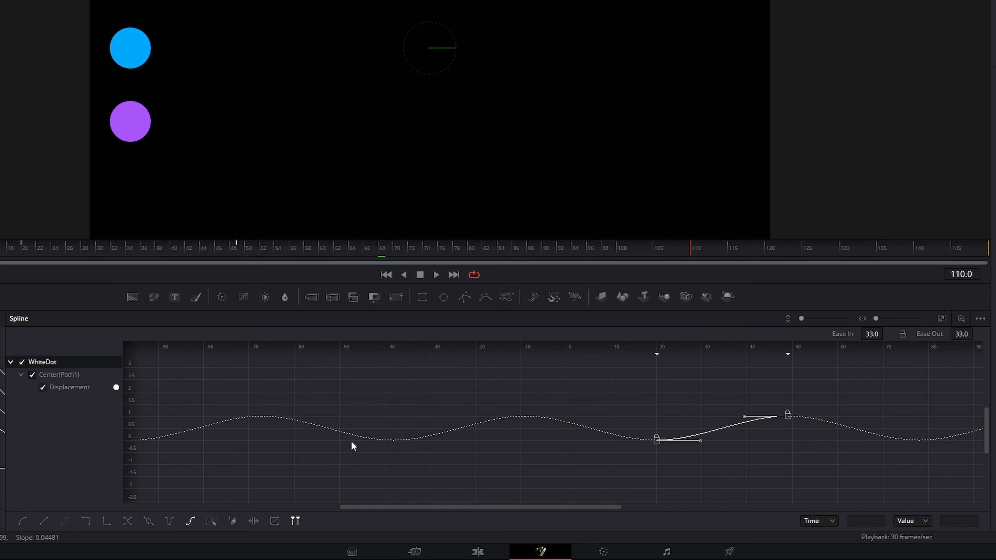
# Step: Turn off both the preloop and the loop on the WhiteDot displacement curve
pyautogui.rightClick(525, 391)
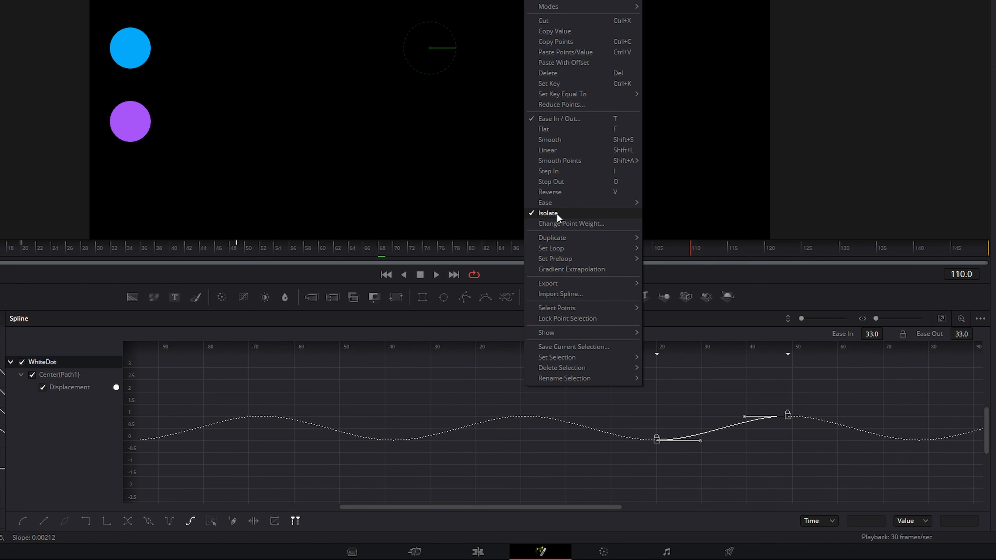
pyautogui.moveTo(561, 258)
pyautogui.click(665, 278)
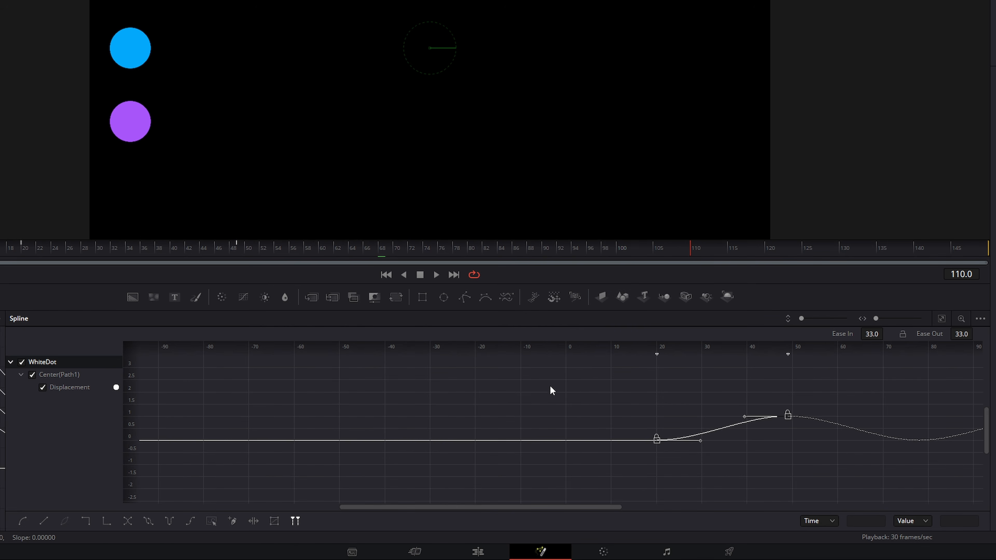
pyautogui.rightClick(577, 416)
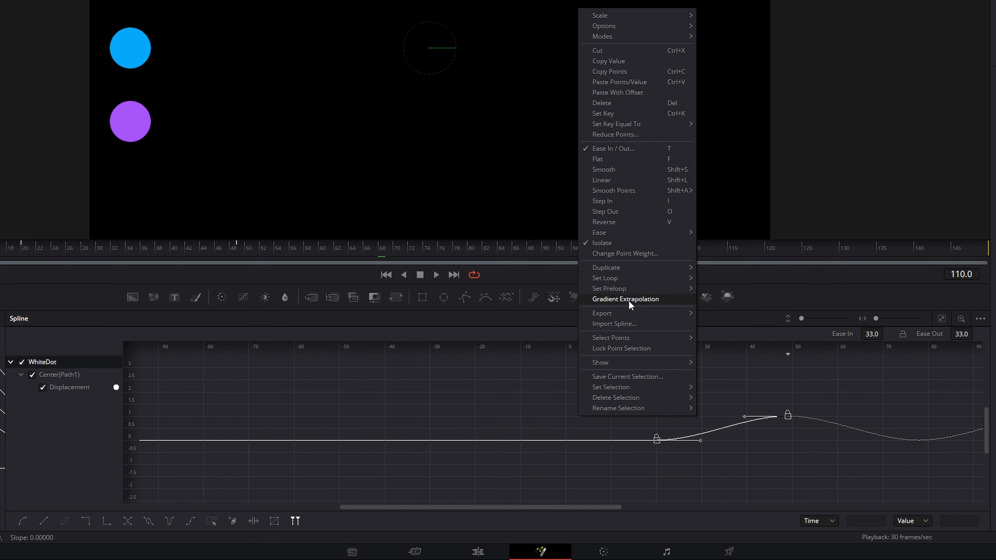
pyautogui.moveTo(617, 279)
pyautogui.click(713, 299)
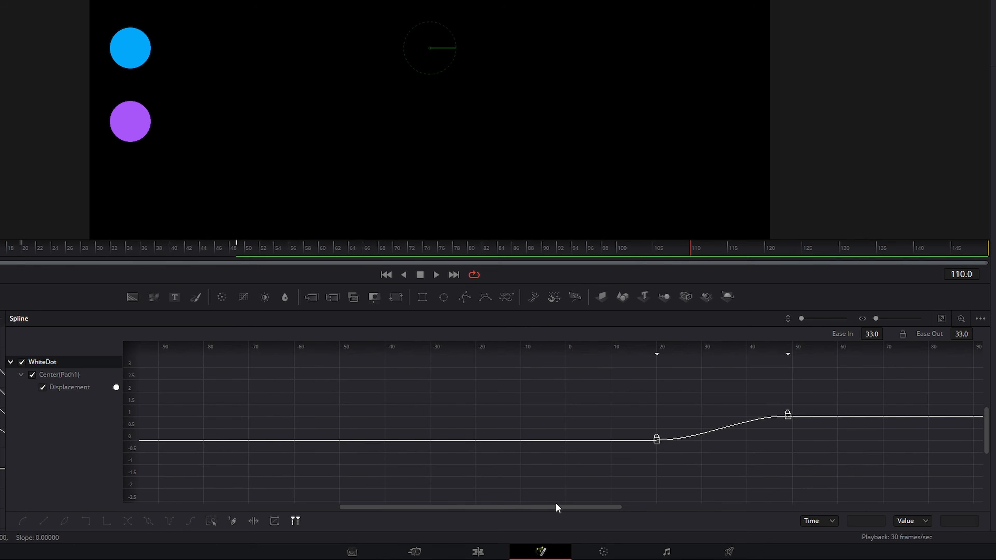
# Step: Insert a keyframe directly on the displacement curve at about frame 31, with a value of about 0.33
pyautogui.moveTo(539, 508); pyautogui.dragTo(642, 512)
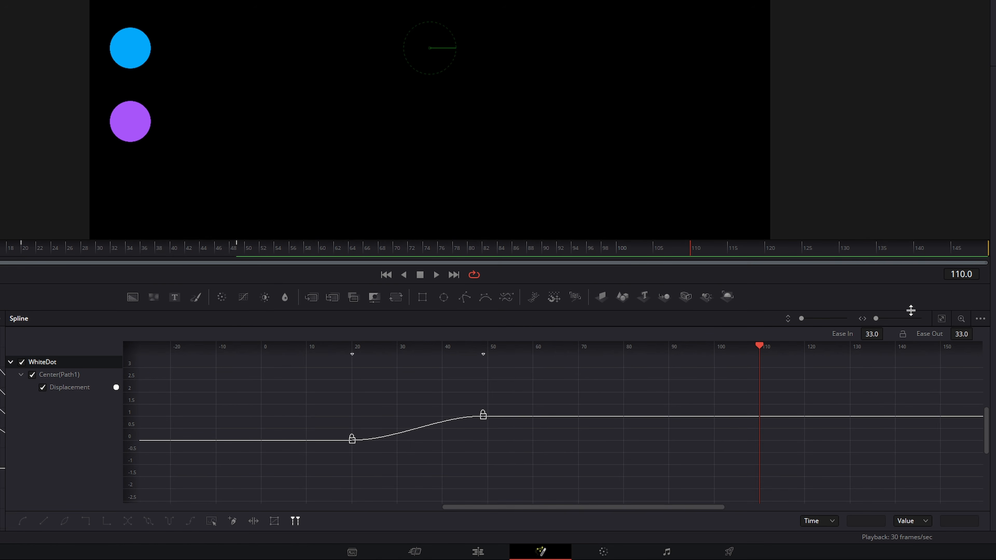
pyautogui.click(940, 317)
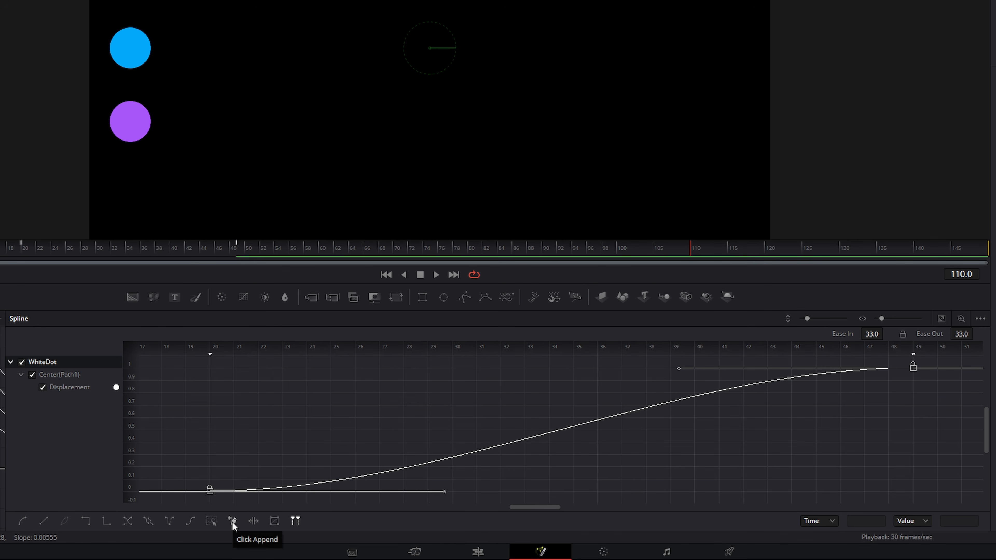
pyautogui.click(342, 428)
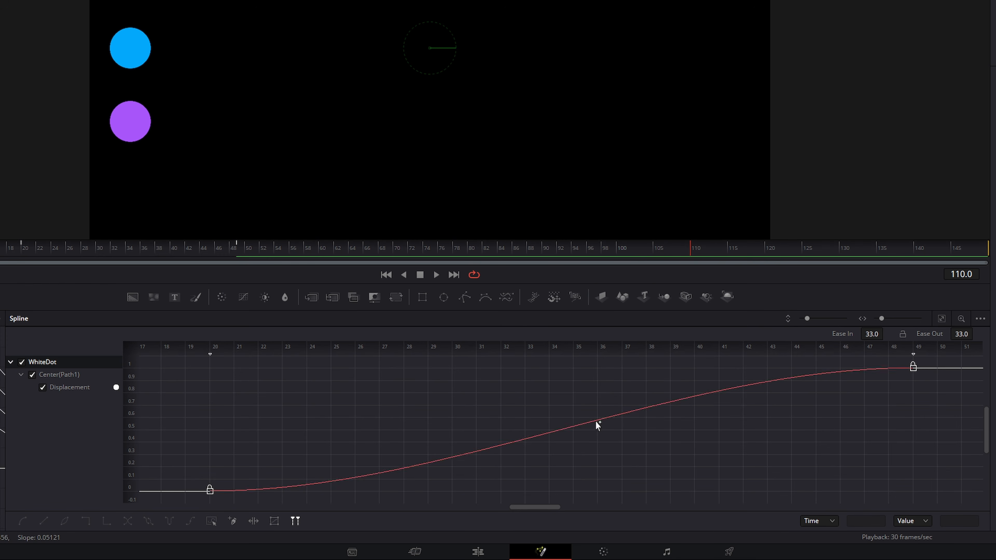
pyautogui.click(476, 451)
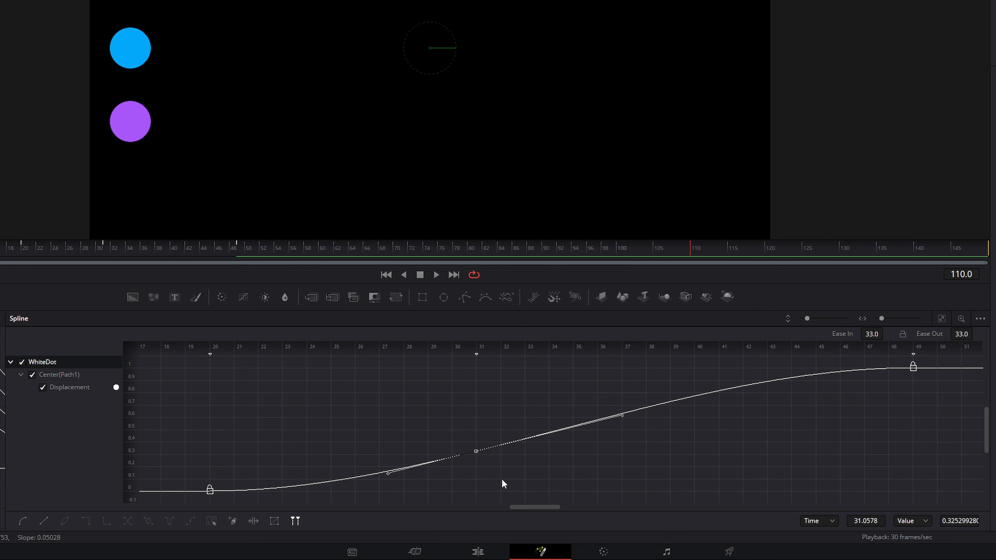
# Step: Use Click Append to add displacement keyframes near frames 37, 40 and 42 at values of about 0.9, 0.2 and 0.6
pyautogui.click(231, 520)
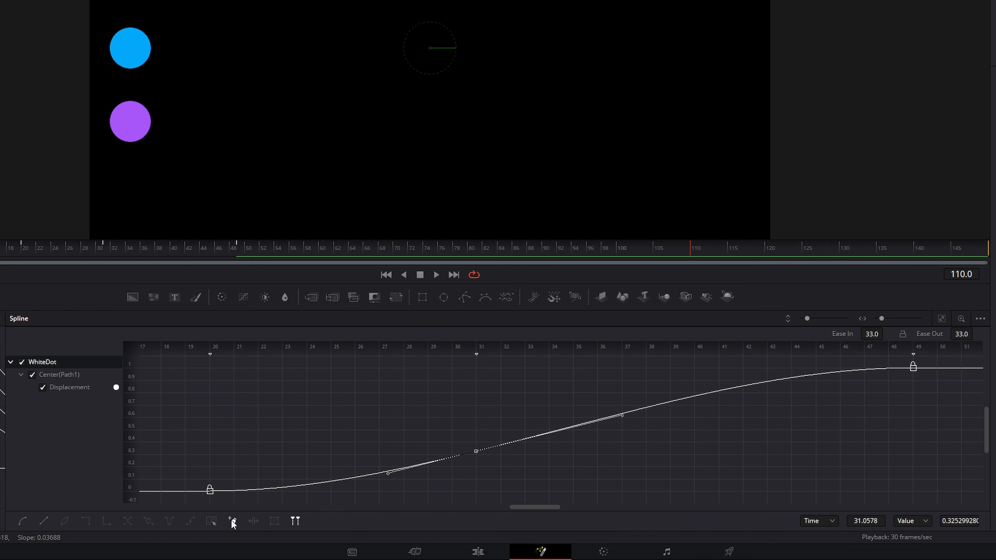
pyautogui.click(623, 381)
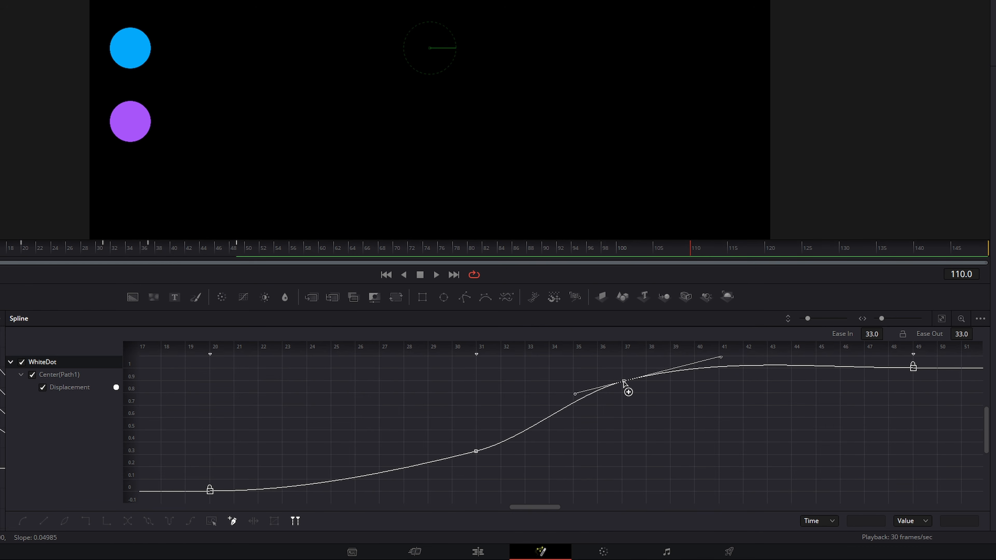
pyautogui.click(696, 468)
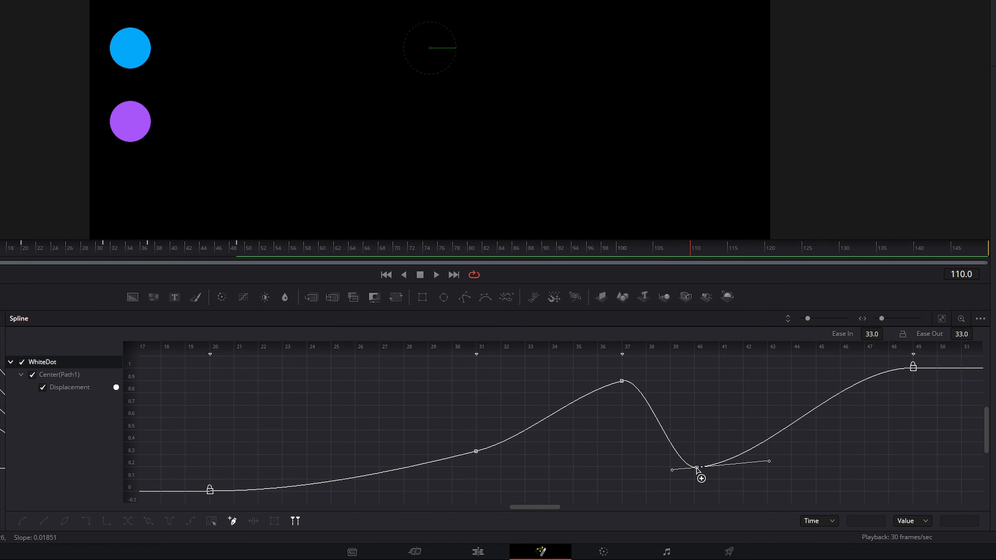
pyautogui.click(743, 419)
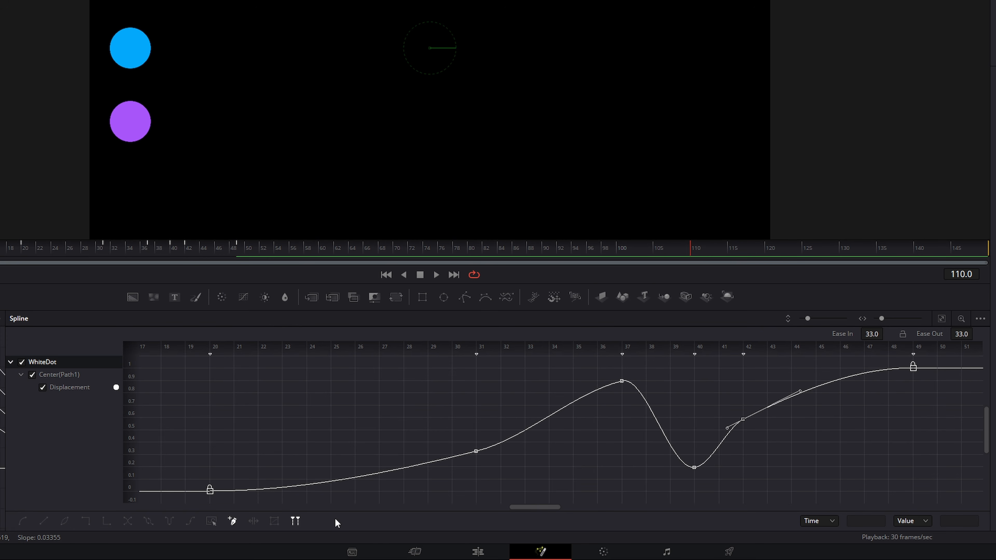
pyautogui.click(233, 522)
pyautogui.click(560, 466)
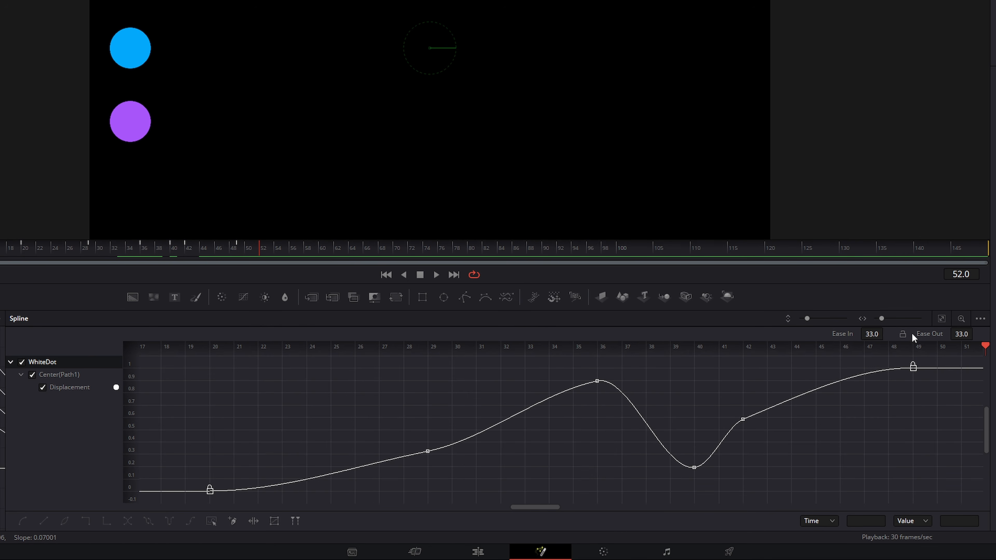
# Step: Time-stretch the displacement keyframes from frame 29 onward so that the last one lands at about frame 118
pyautogui.moveTo(712, 347); pyautogui.dragTo(12, 353)
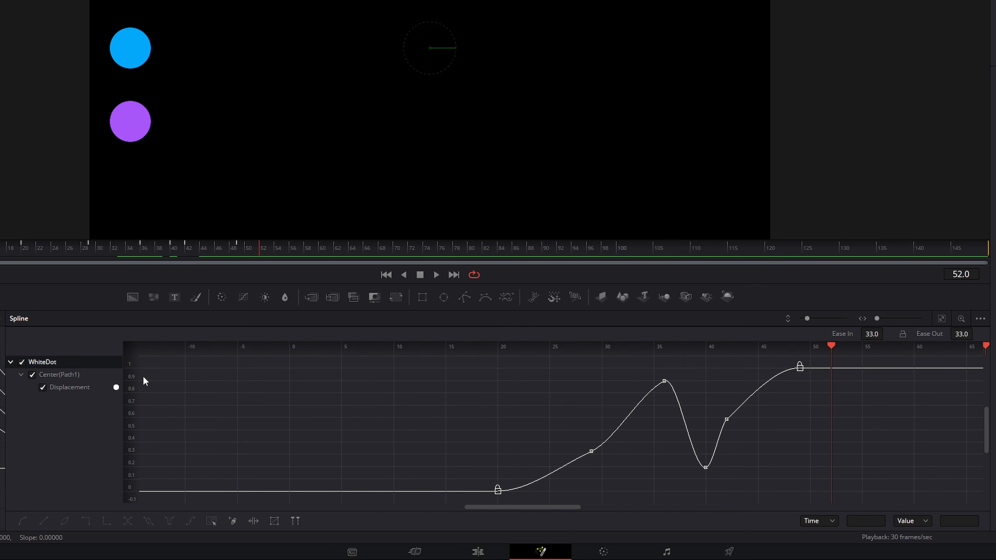
pyautogui.moveTo(918, 348); pyautogui.dragTo(540, 346)
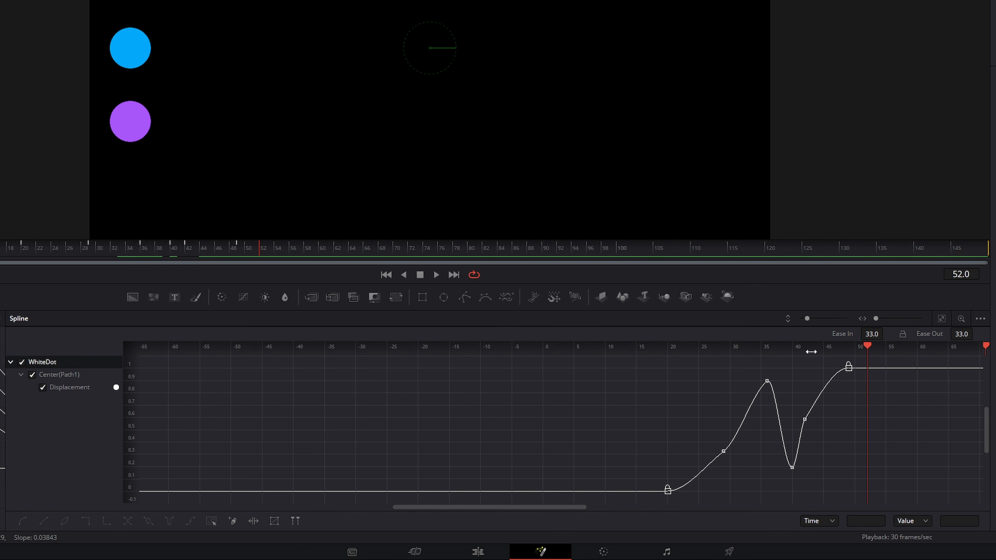
pyautogui.moveTo(803, 371); pyautogui.dragTo(394, 376)
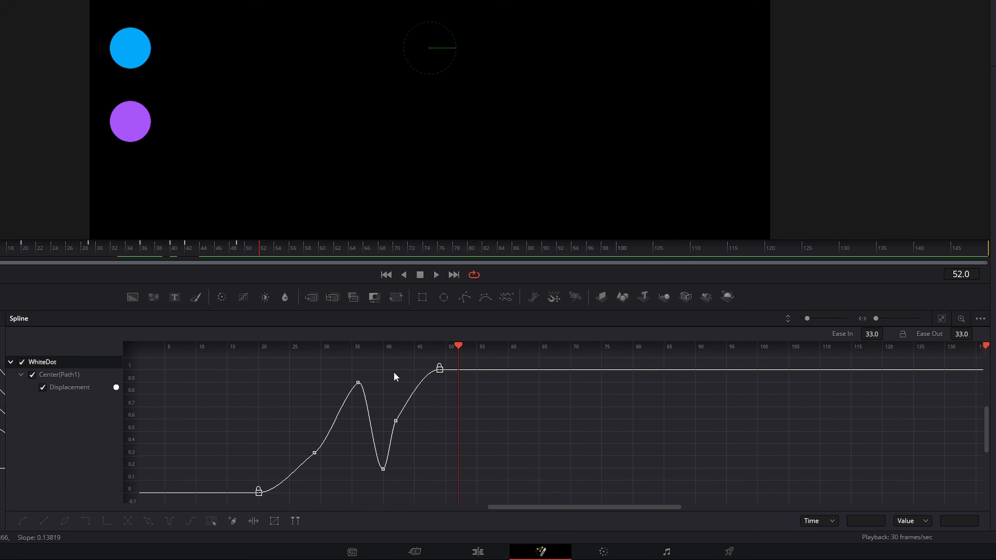
pyautogui.moveTo(297, 357); pyautogui.dragTo(531, 481)
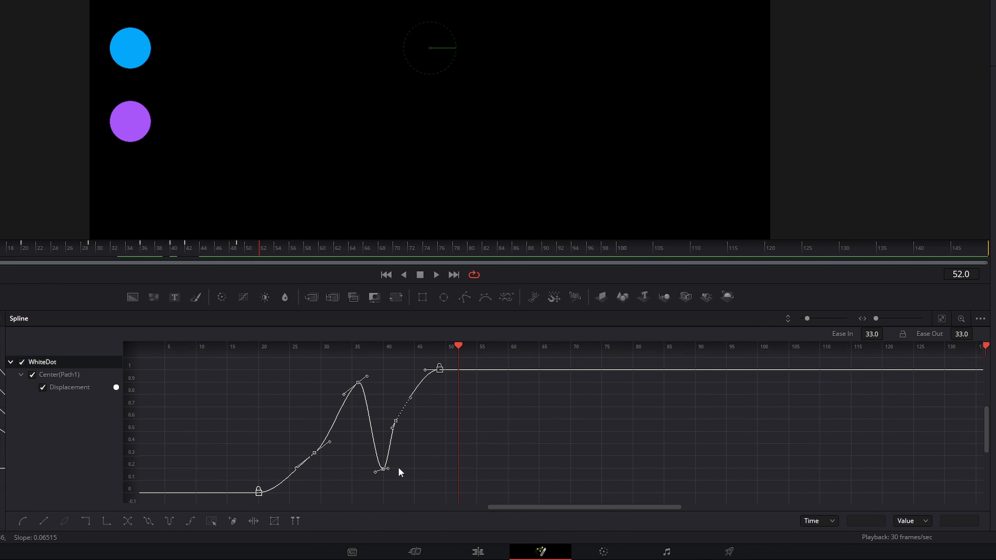
pyautogui.click(256, 520)
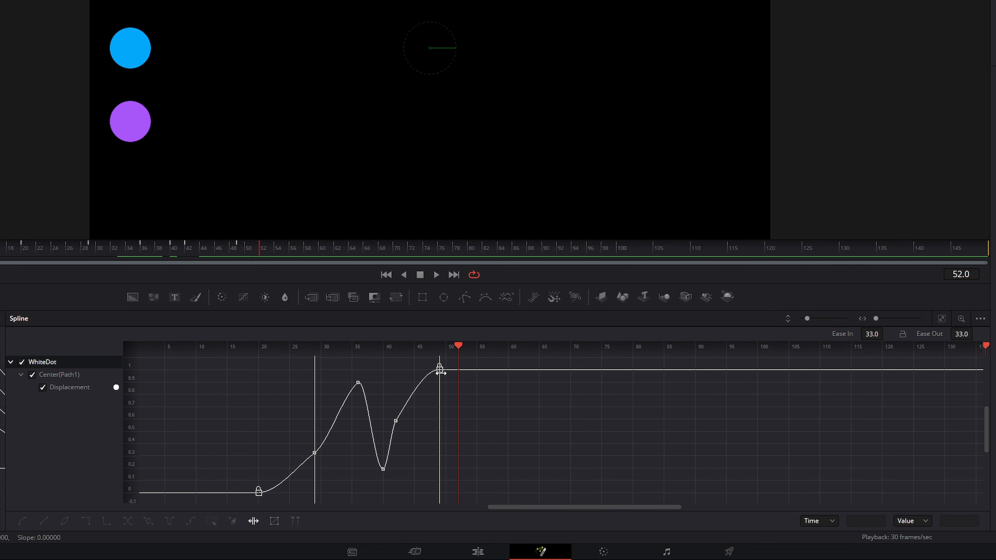
pyautogui.moveTo(439, 392); pyautogui.dragTo(869, 414)
# Step: Play the stretched WhiteDot animation from about frame 30
pyautogui.moveTo(457, 358); pyautogui.dragTo(324, 378)
pyautogui.click(436, 275)
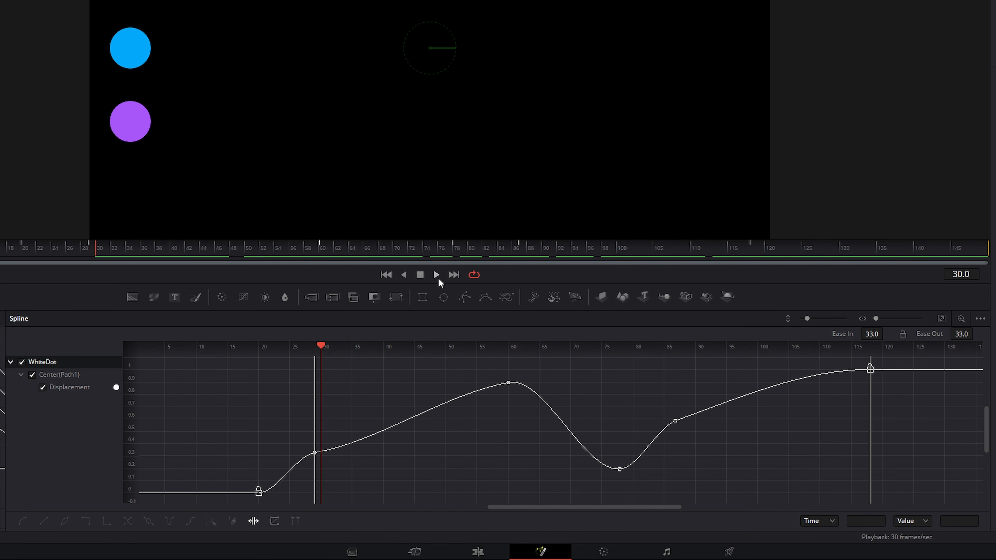
pyautogui.click(420, 275)
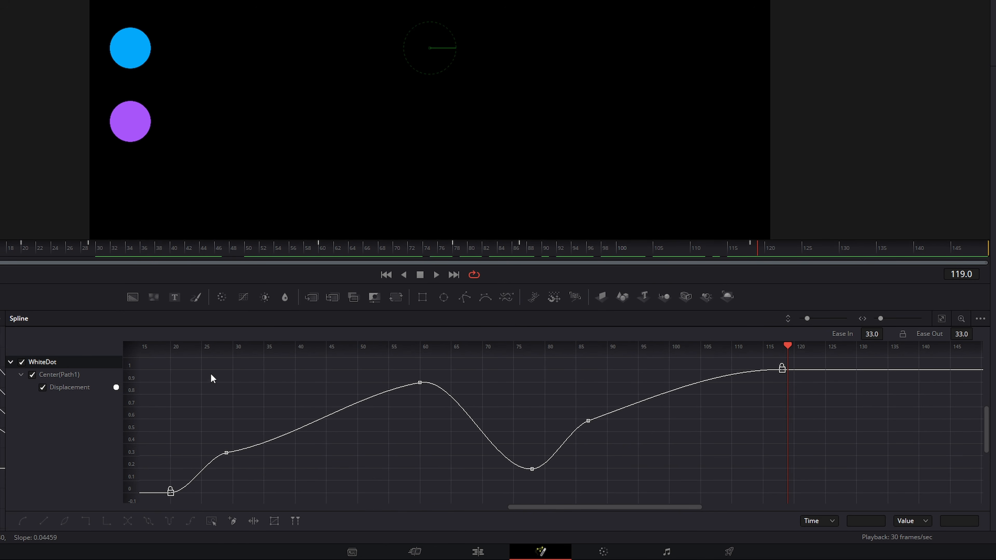
# Step: Time-stretch only the peak and valley keyframes of the displacement curve, bringing the valley to about frame 76
pyautogui.moveTo(389, 363); pyautogui.dragTo(547, 480)
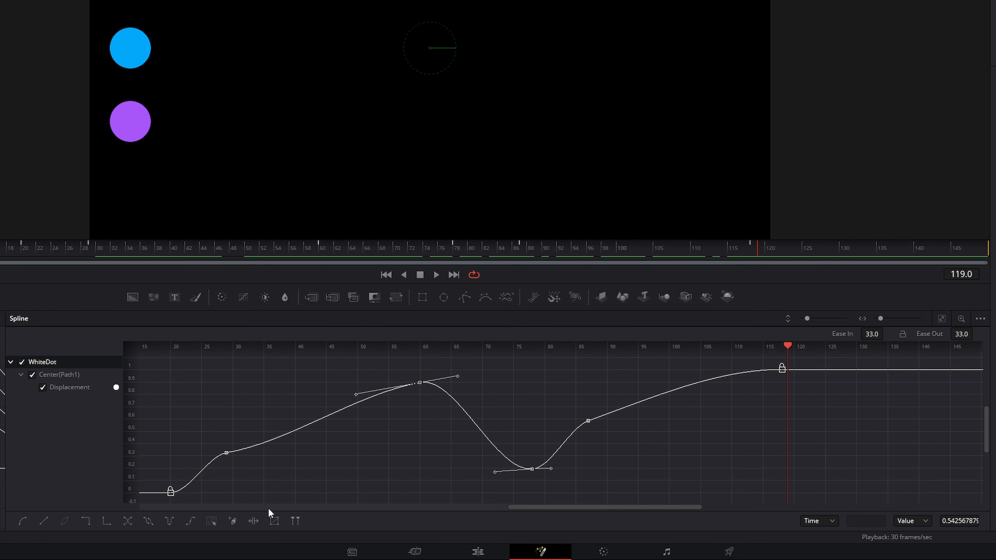
pyautogui.click(254, 521)
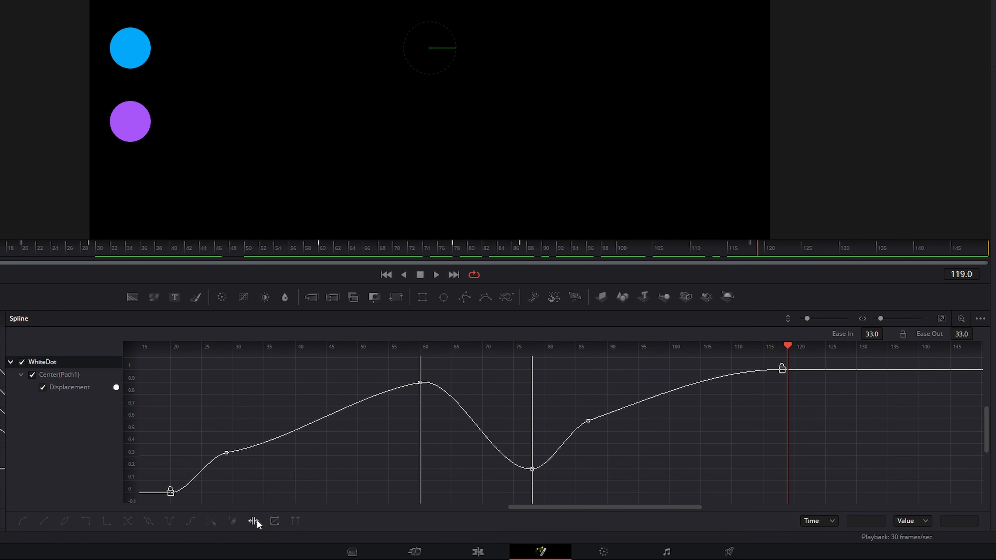
pyautogui.moveTo(531, 389)
pyautogui.mouseDown()
pyautogui.moveTo(554, 390)
pyautogui.moveTo(517, 394)
pyautogui.mouseUp()
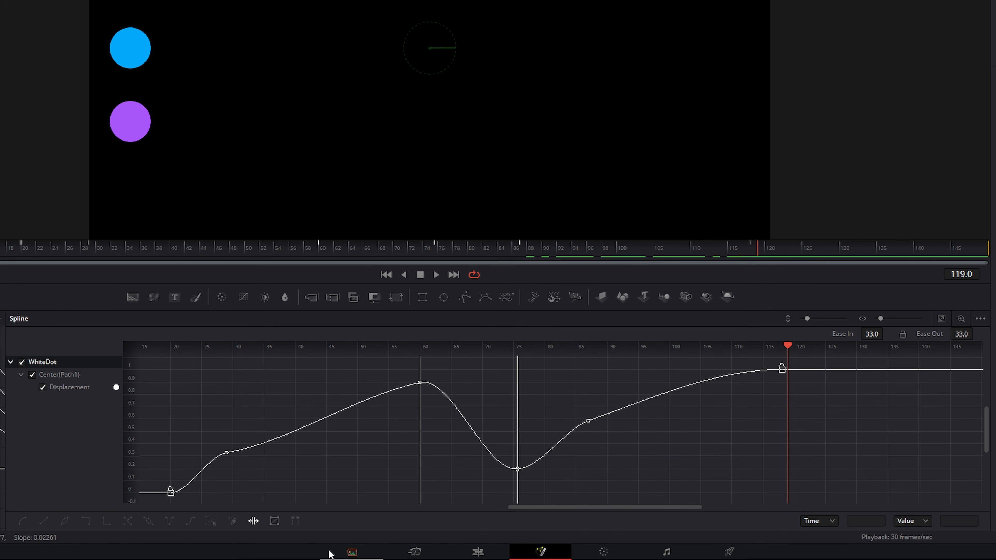
# Step: Enclose the four middle displacement keyframes in a shape box and raise its lower edge to a value of about 0.2
pyautogui.click(255, 522)
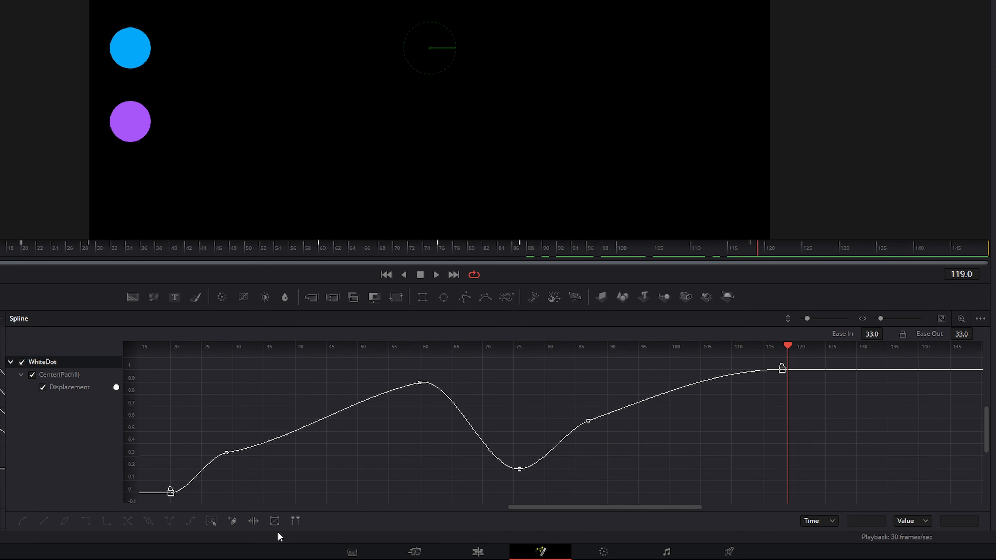
pyautogui.moveTo(206, 366); pyautogui.dragTo(611, 493)
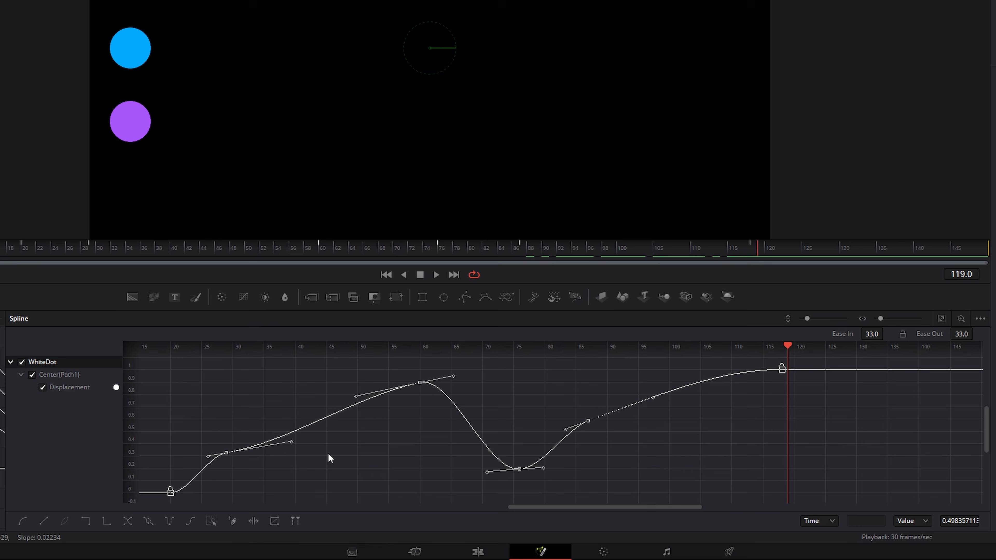
pyautogui.click(275, 521)
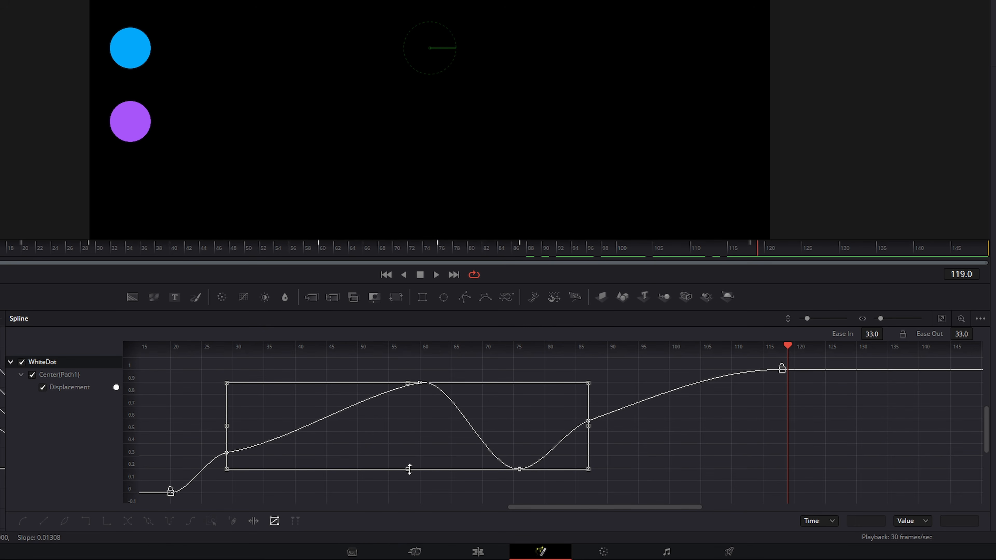
pyautogui.moveTo(409, 469)
pyautogui.mouseDown()
pyautogui.moveTo(409, 445)
pyautogui.moveTo(409, 471)
pyautogui.moveTo(413, 445)
pyautogui.moveTo(418, 466)
pyautogui.mouseUp()
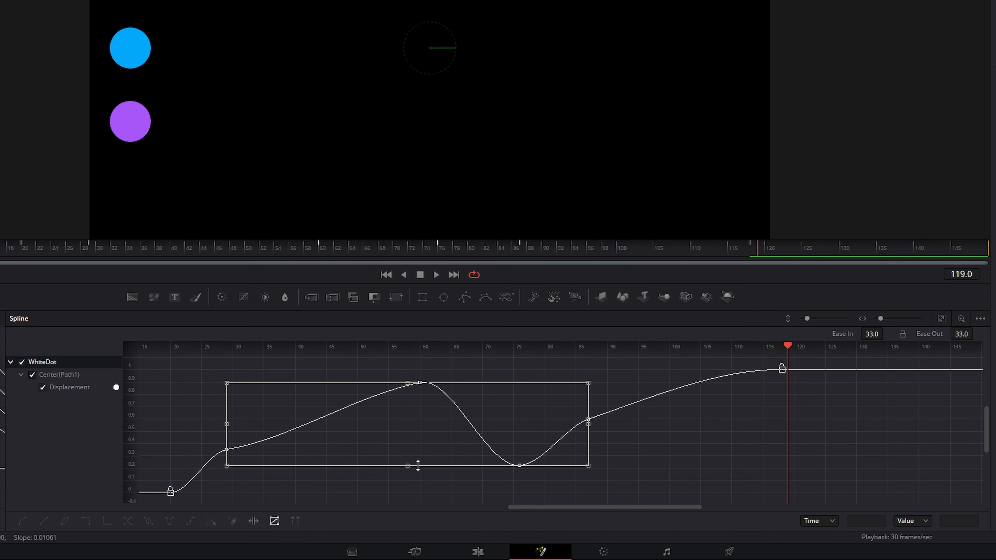
# Step: Stretch the shape box's left edge to about frame 27 and pull its upper-right corner inward, bringing its last keyframe to about frame 81
pyautogui.moveTo(229, 426)
pyautogui.mouseDown()
pyautogui.moveTo(334, 425)
pyautogui.moveTo(217, 428)
pyautogui.mouseUp()
pyautogui.moveTo(216, 383)
pyautogui.mouseDown()
pyautogui.moveTo(246, 407)
pyautogui.moveTo(198, 371)
pyautogui.moveTo(295, 417)
pyautogui.moveTo(214, 386)
pyautogui.mouseUp()
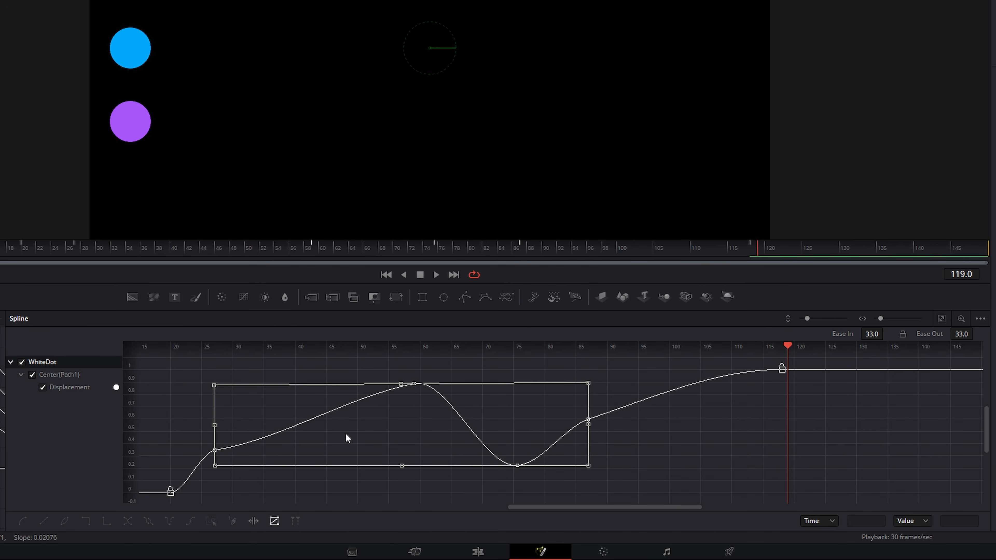
pyautogui.moveTo(585, 384); pyautogui.dragTo(522, 395)
pyautogui.click(274, 521)
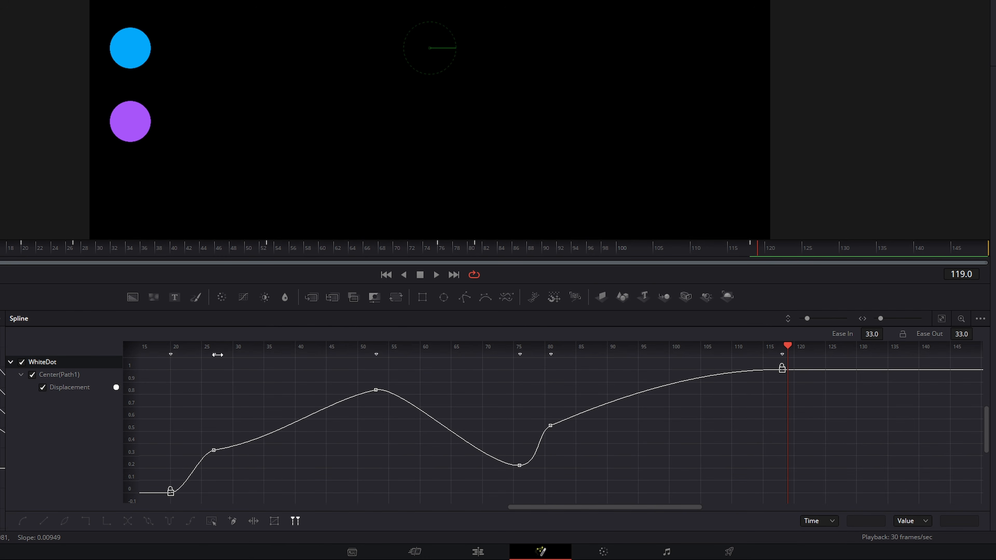
pyautogui.moveTo(217, 355); pyautogui.dragTo(209, 406)
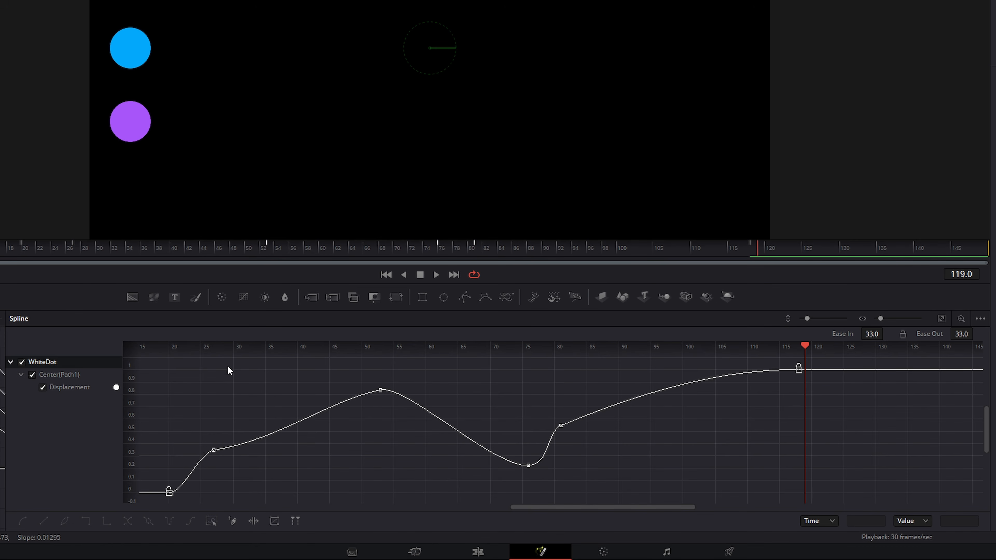
# Step: Add a marker at about frame 27 on the Spline editor's time ruler and move it to frame 31
pyautogui.rightClick(213, 351)
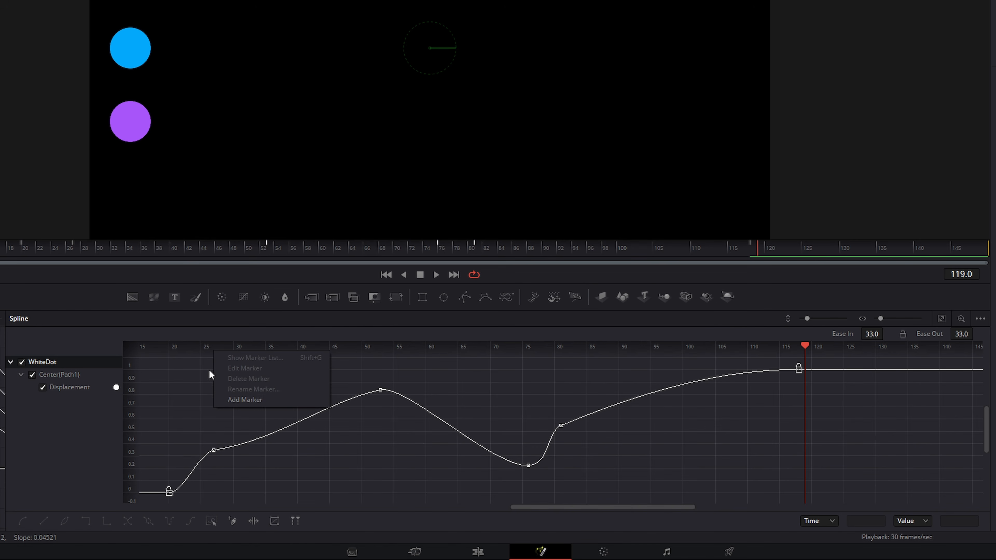
pyautogui.click(245, 399)
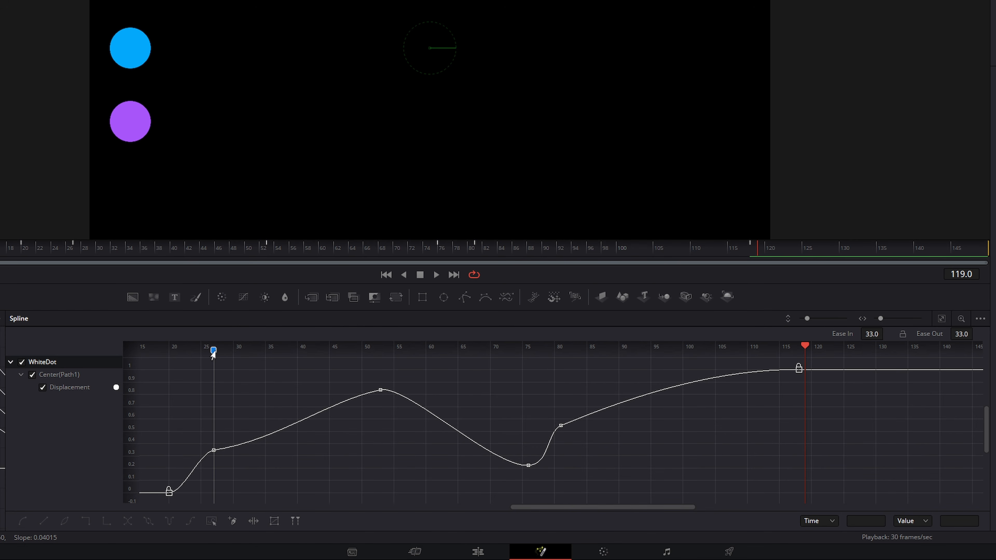
pyautogui.moveTo(214, 350)
pyautogui.mouseDown()
pyautogui.moveTo(235, 349)
pyautogui.moveTo(197, 355)
pyautogui.moveTo(234, 358)
pyautogui.mouseUp()
# Step: Show the marker list and rename the frame 31 marker as "This is a marker"
pyautogui.rightClick(240, 352)
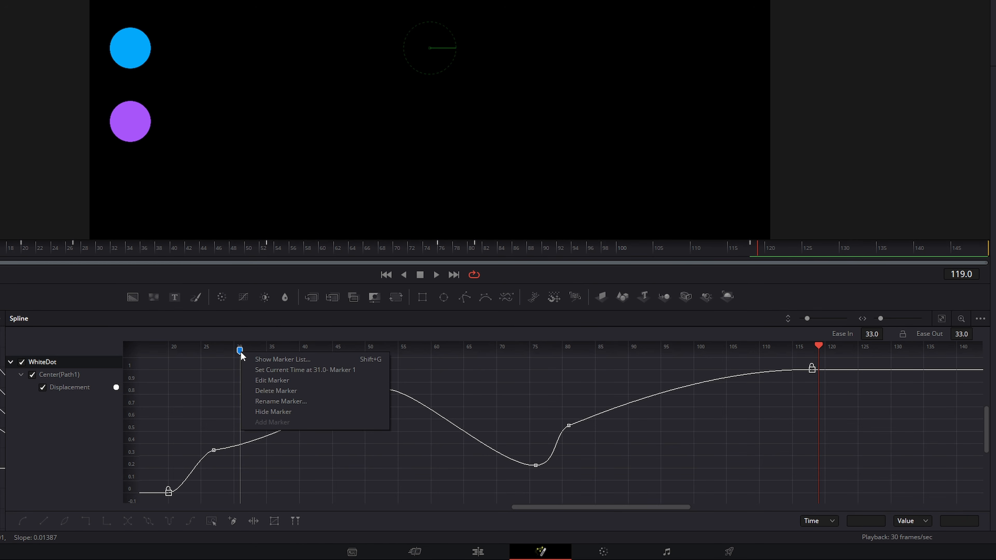
pyautogui.click(283, 359)
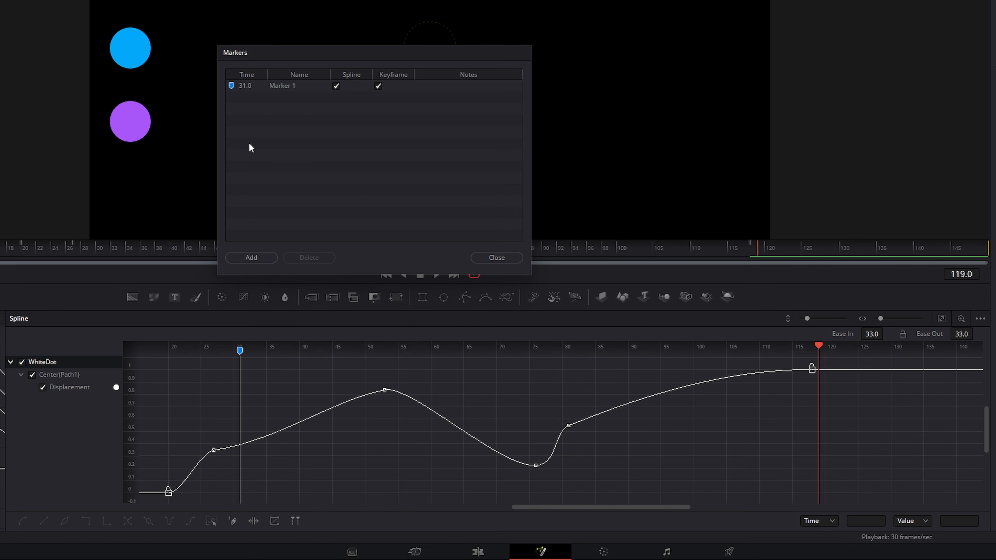
pyautogui.click(291, 86)
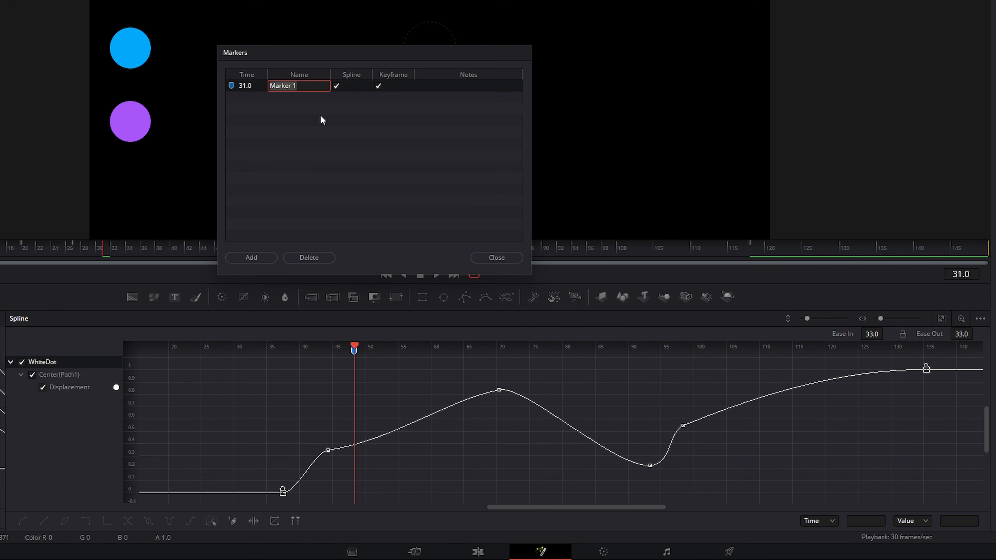
pyautogui.write('This is a marker')
pyautogui.press('Return')
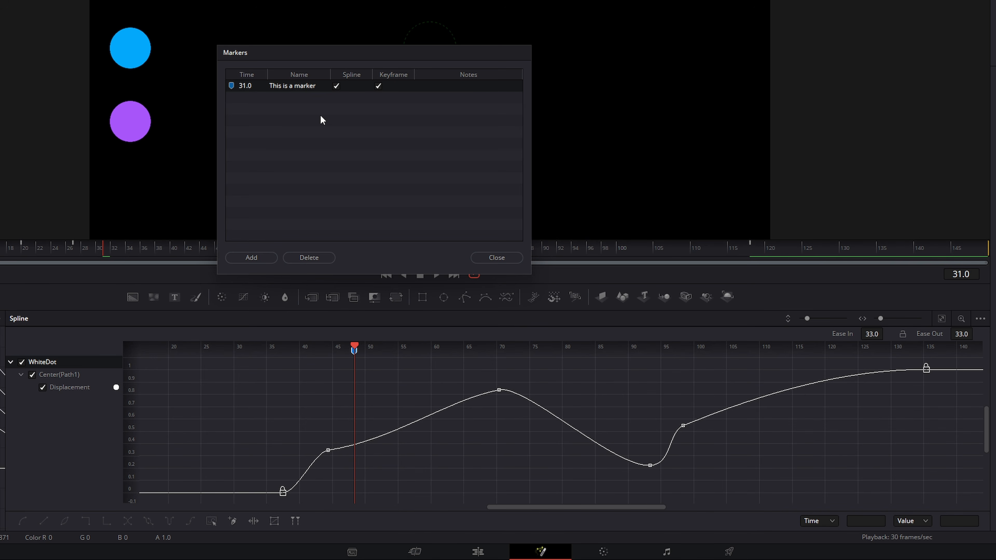
# Step: Add a second marker at frame 40 named "New Marker" and close the marker list
pyautogui.click(252, 257)
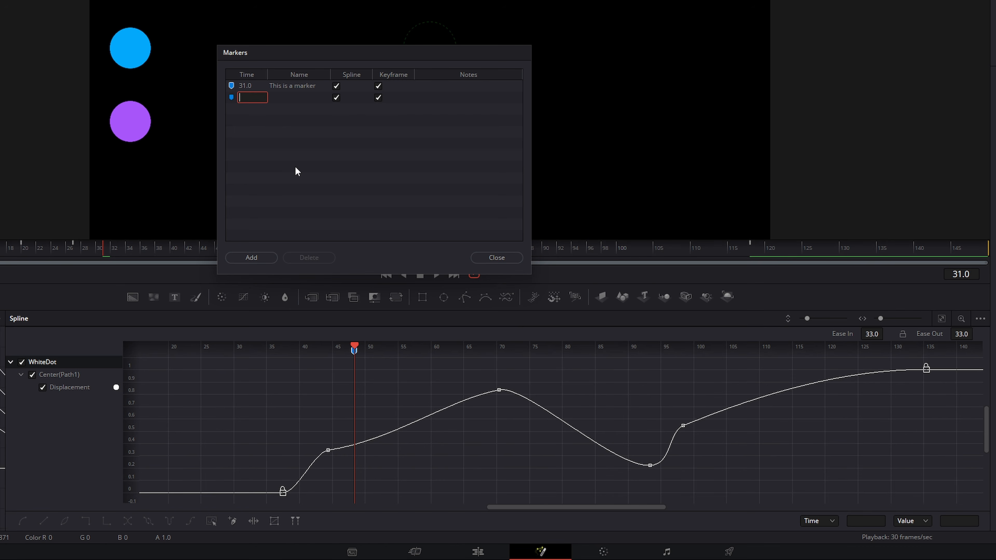
pyautogui.write('40')
pyautogui.press('Return')
pyautogui.click(294, 96)
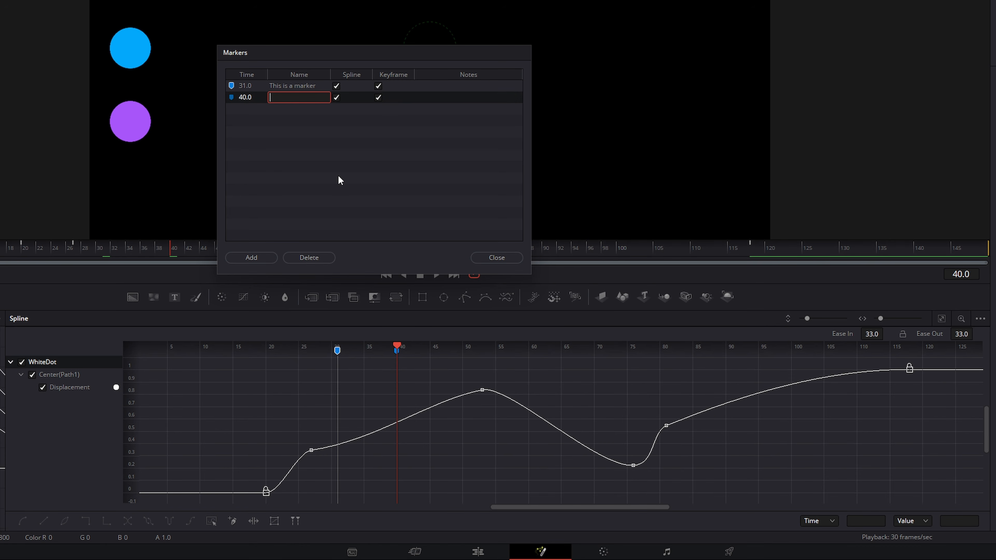
pyautogui.write('New Marker')
pyautogui.press('Return')
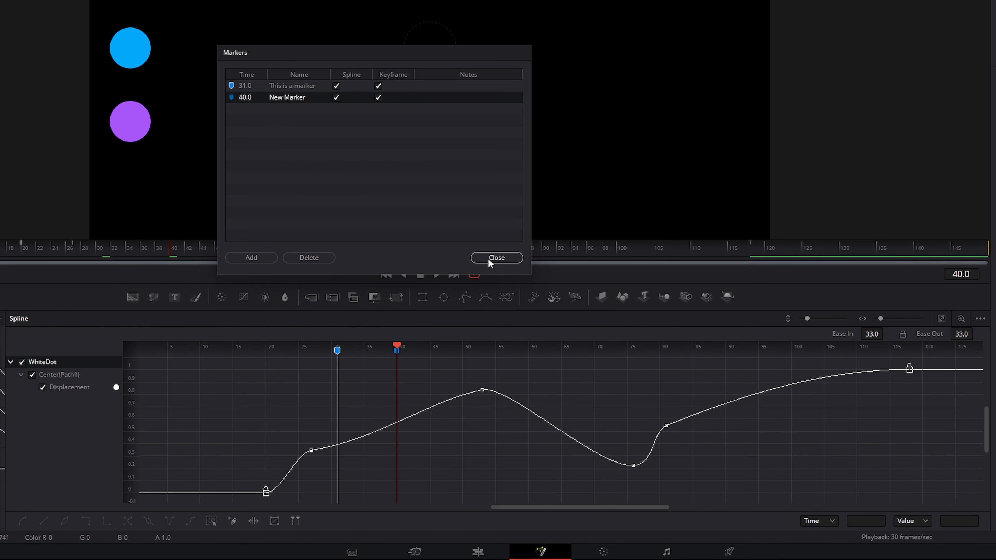
pyautogui.click(497, 257)
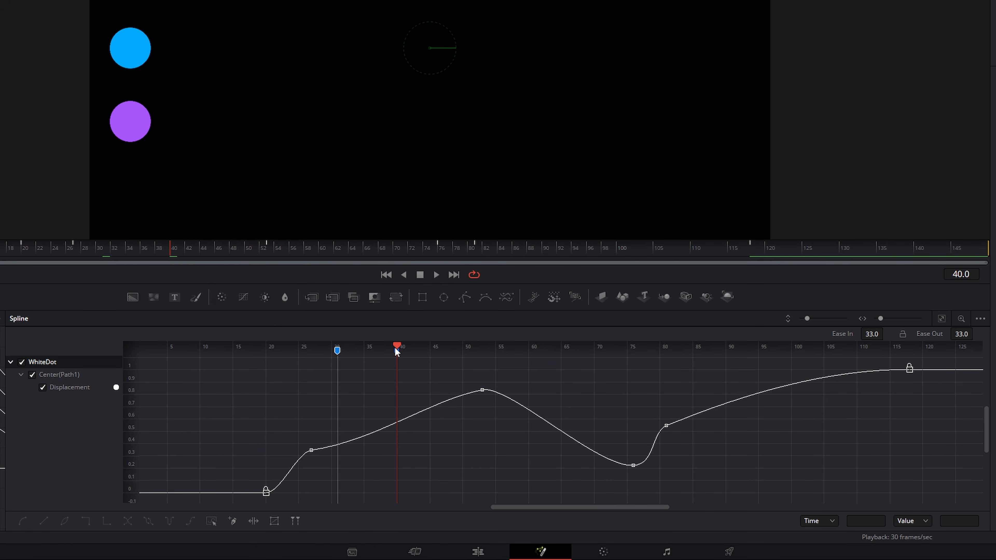
# Step: Delete the marker at frame 31 and move the playhead to frame 32
pyautogui.moveTo(395, 347); pyautogui.dragTo(429, 349)
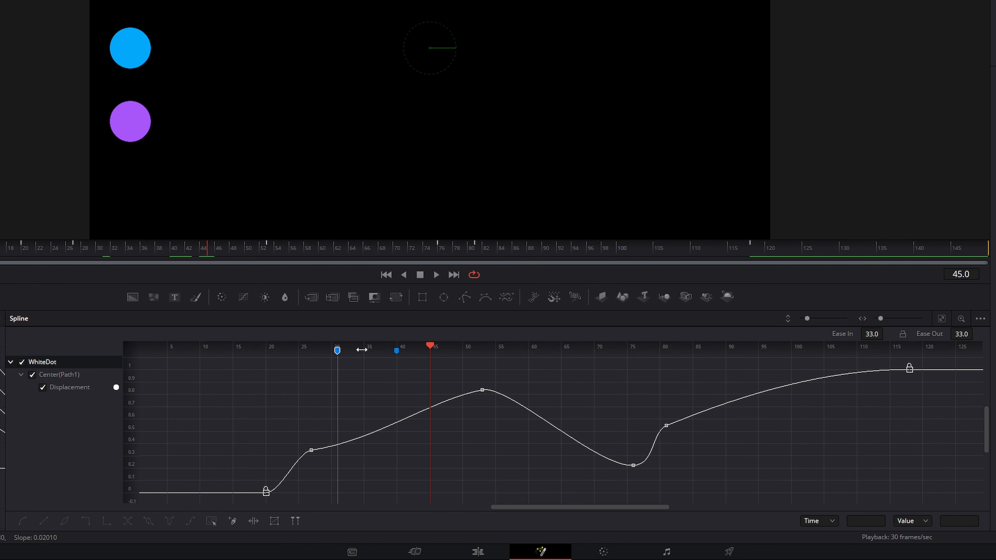
pyautogui.rightClick(337, 351)
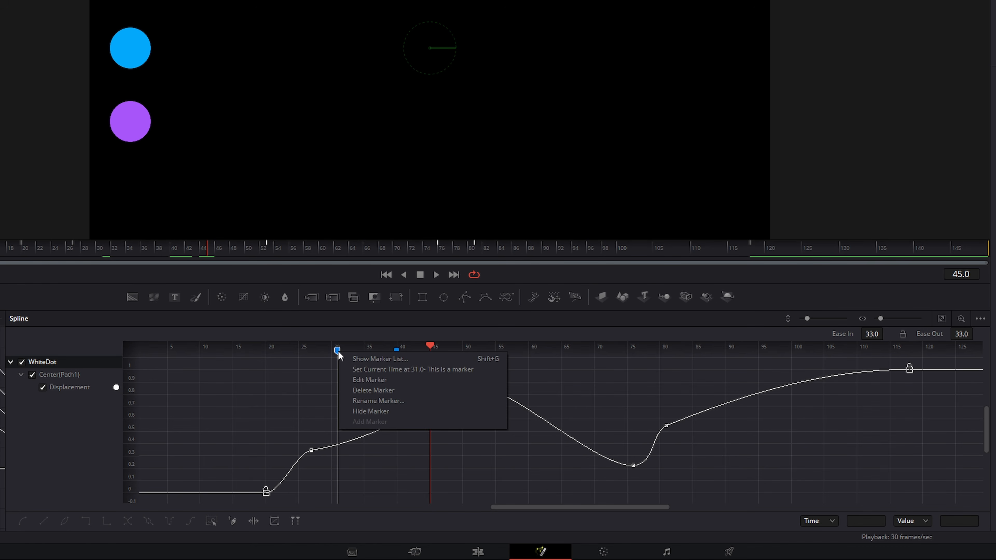
pyautogui.click(373, 390)
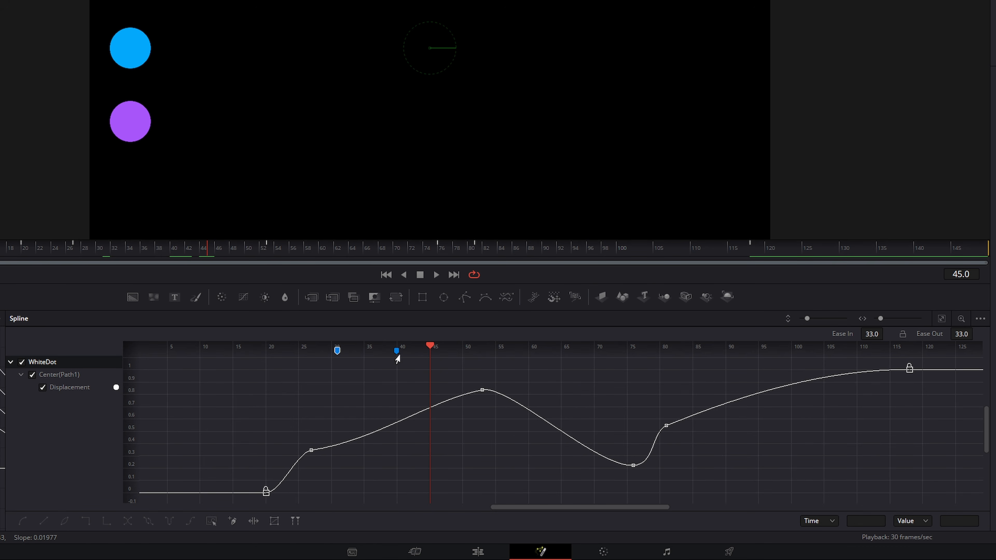
pyautogui.moveTo(432, 348); pyautogui.dragTo(345, 347)
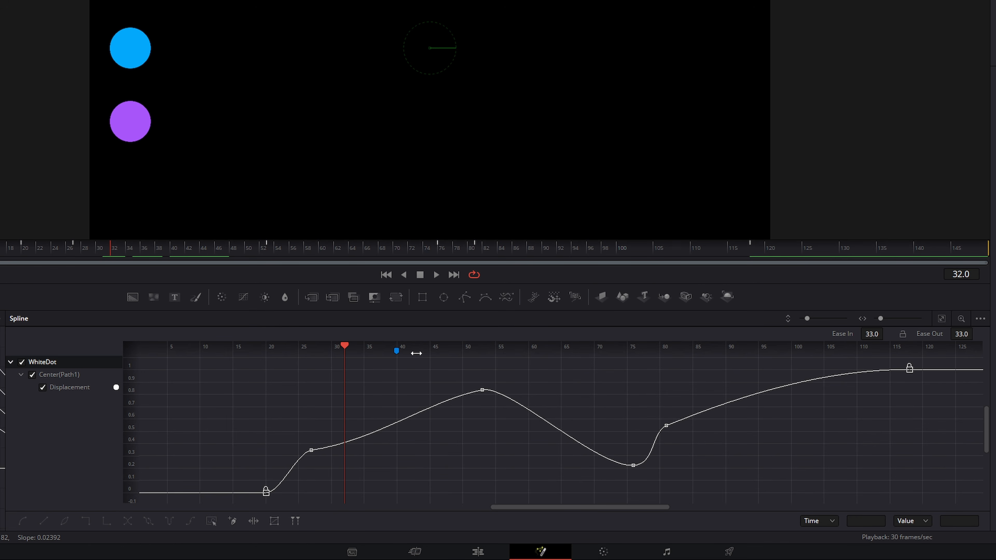
pyautogui.rightClick(396, 351)
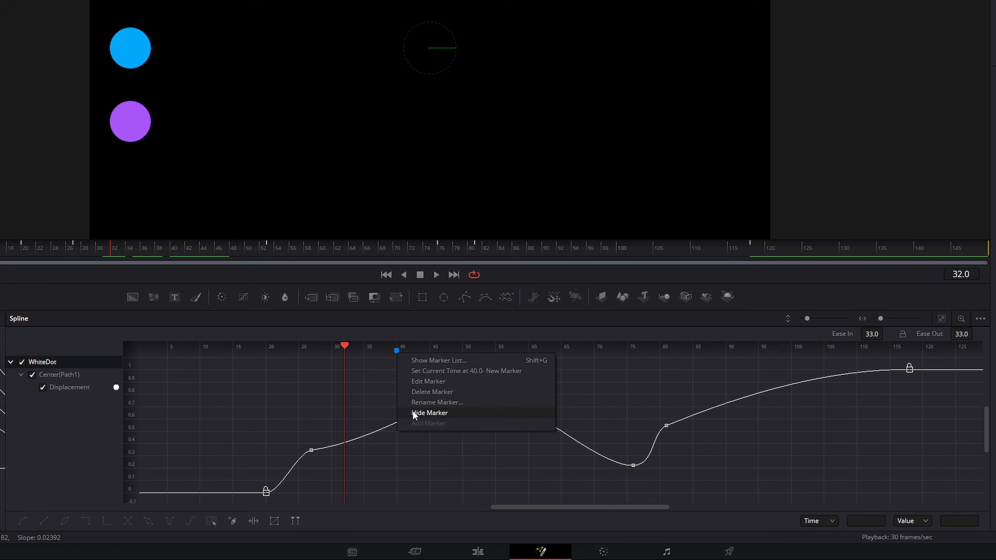
pyautogui.click(355, 357)
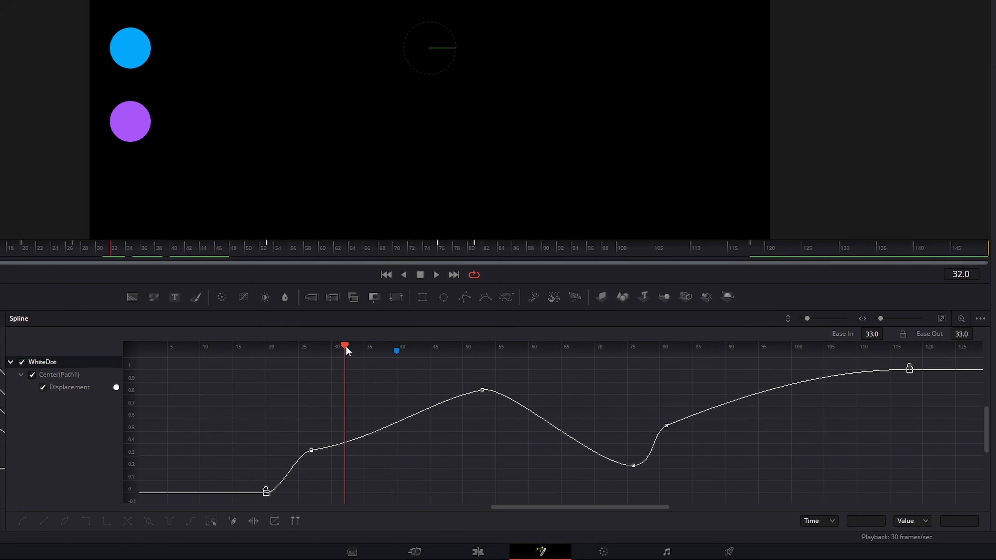
pyautogui.moveTo(346, 347); pyautogui.dragTo(376, 354)
# Step: Switch to the Edit page, add a pink marker to the timeline at 01:00:03:03, and return to the Fusion page
pyautogui.click(478, 552)
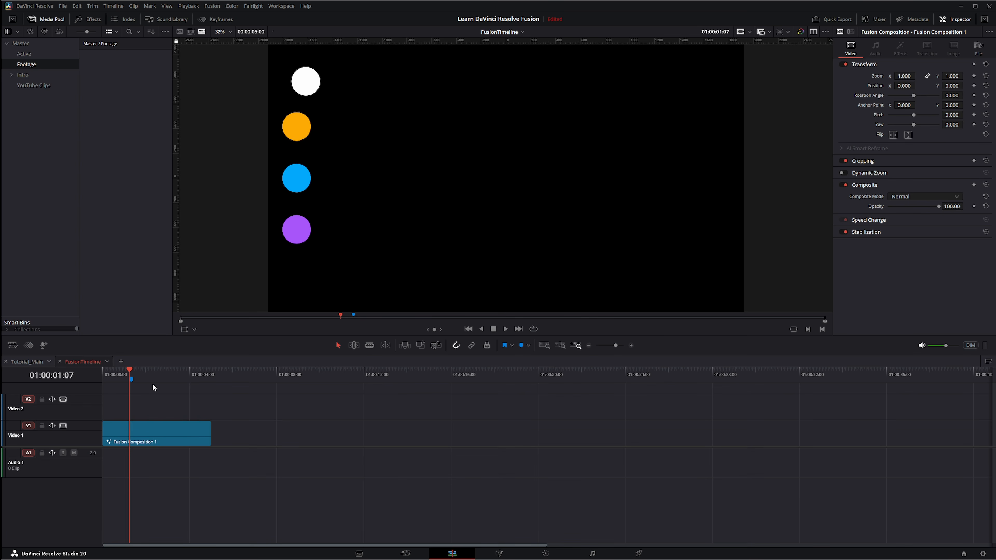
pyautogui.moveTo(130, 370); pyautogui.dragTo(170, 382)
pyautogui.rightClick(170, 378)
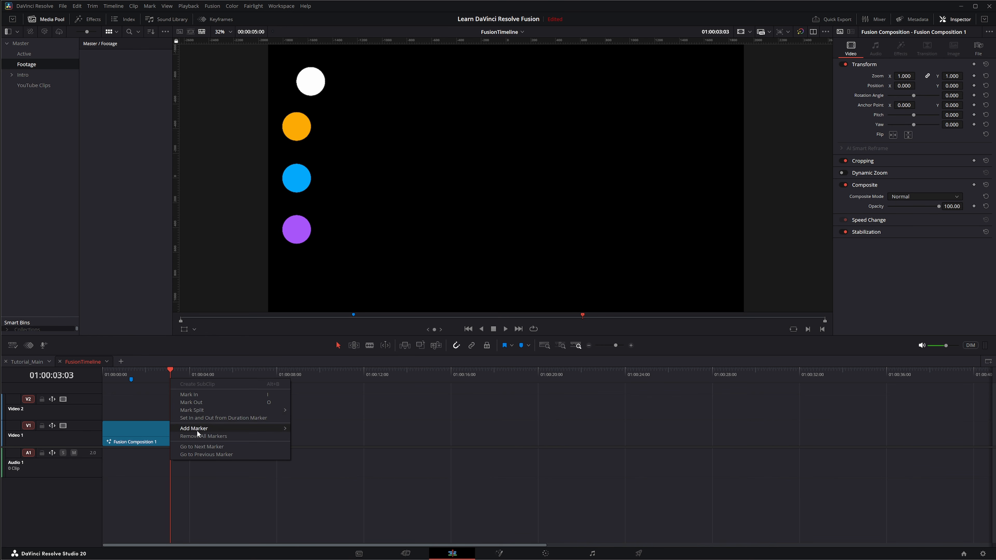
pyautogui.moveTo(212, 430)
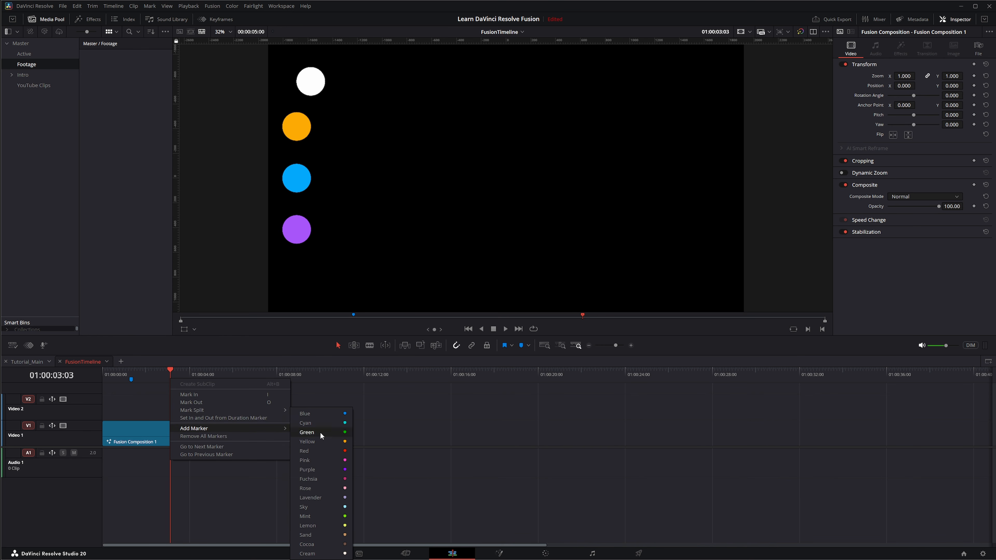
pyautogui.click(315, 461)
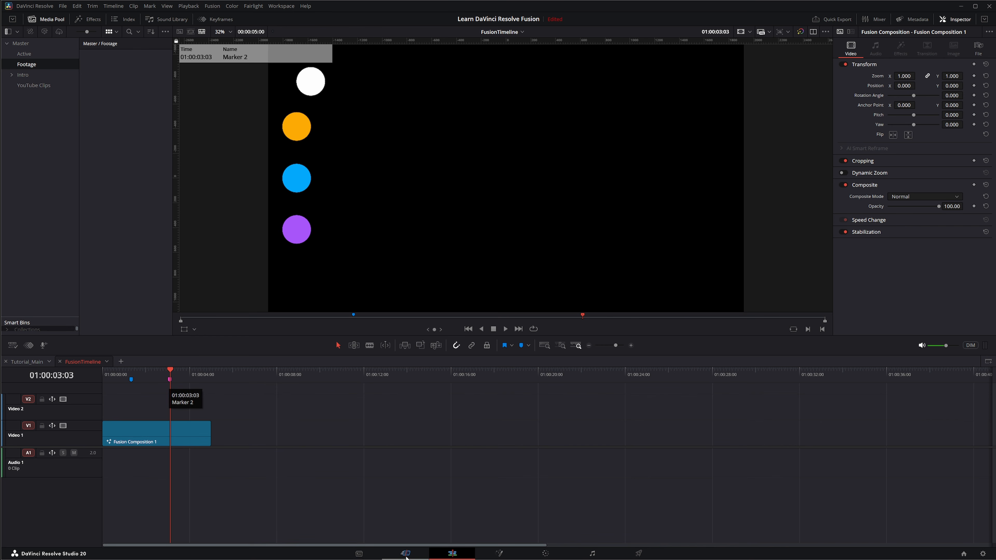
pyautogui.click(505, 555)
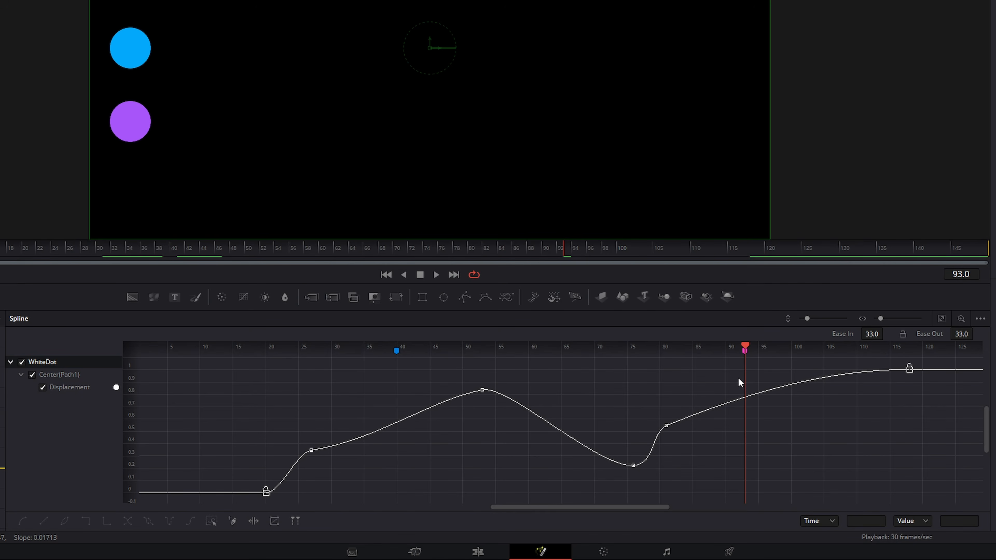
# Step: Move the playhead to frame 81 and check the pink marker's entry in the Fusion marker list
pyautogui.moveTo(744, 348); pyautogui.dragTo(665, 345)
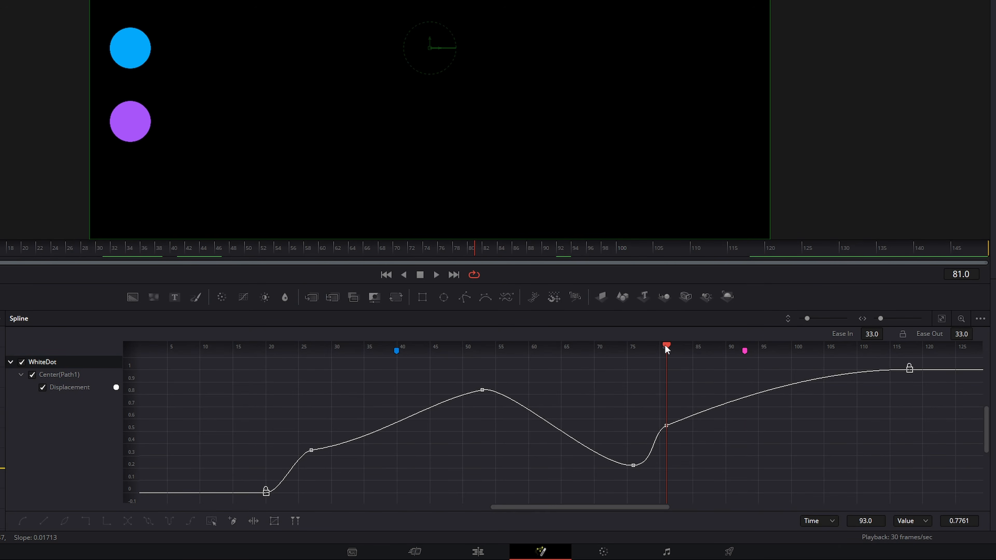
pyautogui.rightClick(745, 351)
pyautogui.click(788, 360)
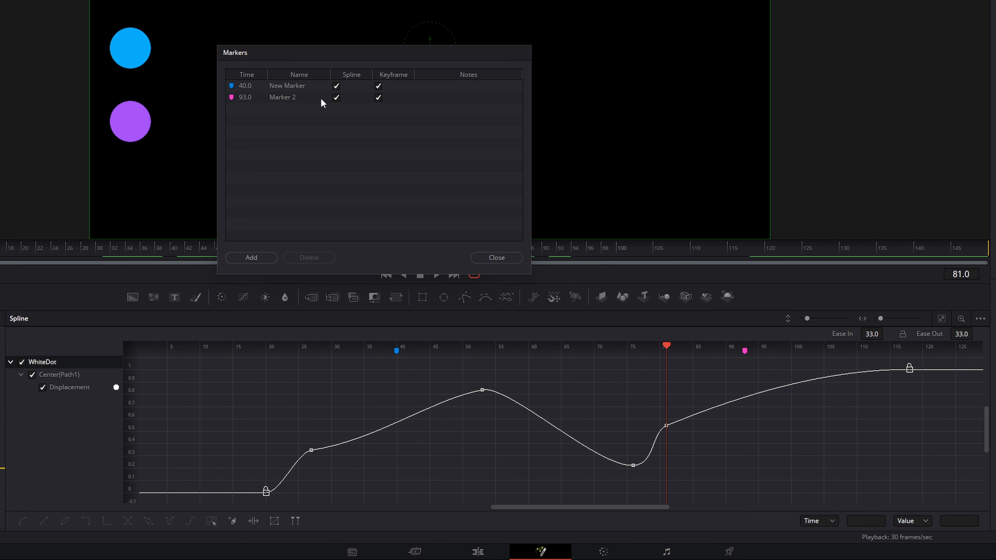
pyautogui.click(502, 258)
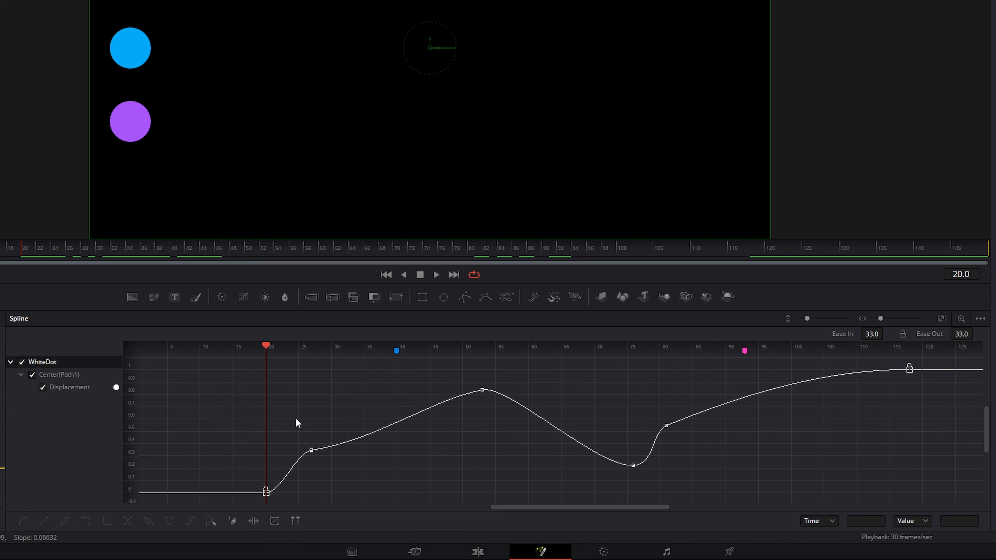
# Step: Set the time of the second displacement keyframe to frame 30
pyautogui.moveTo(296, 418); pyautogui.dragTo(340, 482)
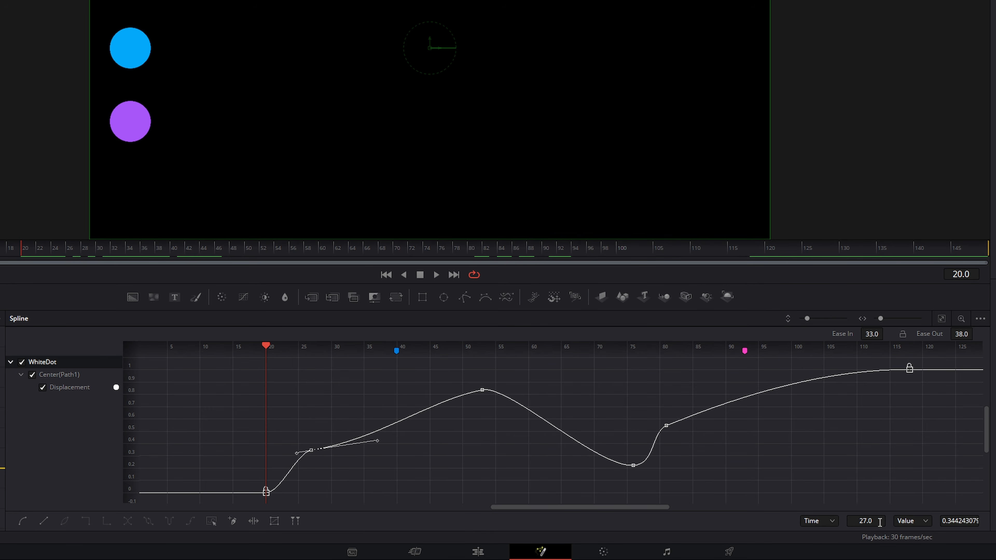
pyautogui.click(880, 522)
pyautogui.write('30')
pyautogui.press('Return')
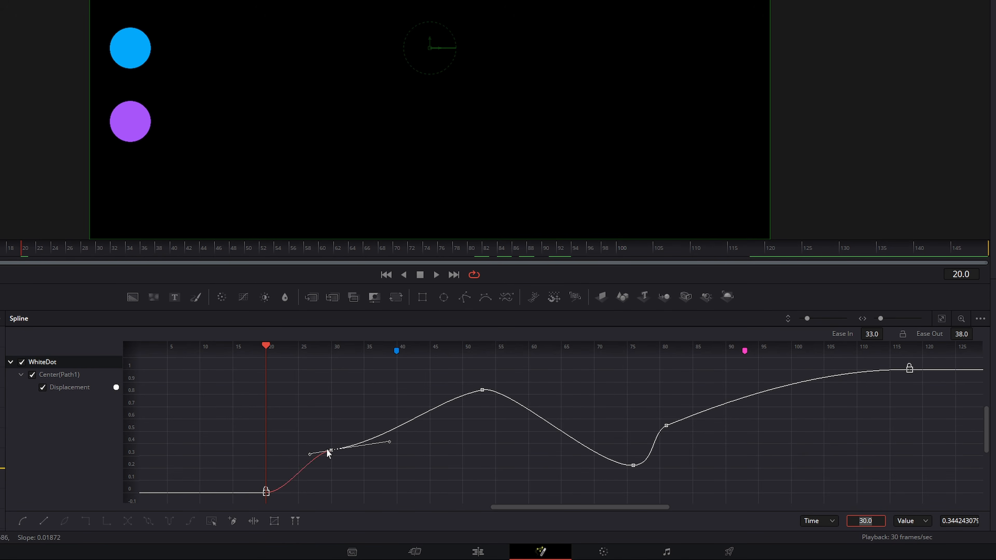
# Step: Set the value of the displacement keyframe at frame 30 to 0.4
pyautogui.moveTo(316, 417); pyautogui.dragTo(358, 477)
pyautogui.click(965, 521)
pyautogui.write('.4')
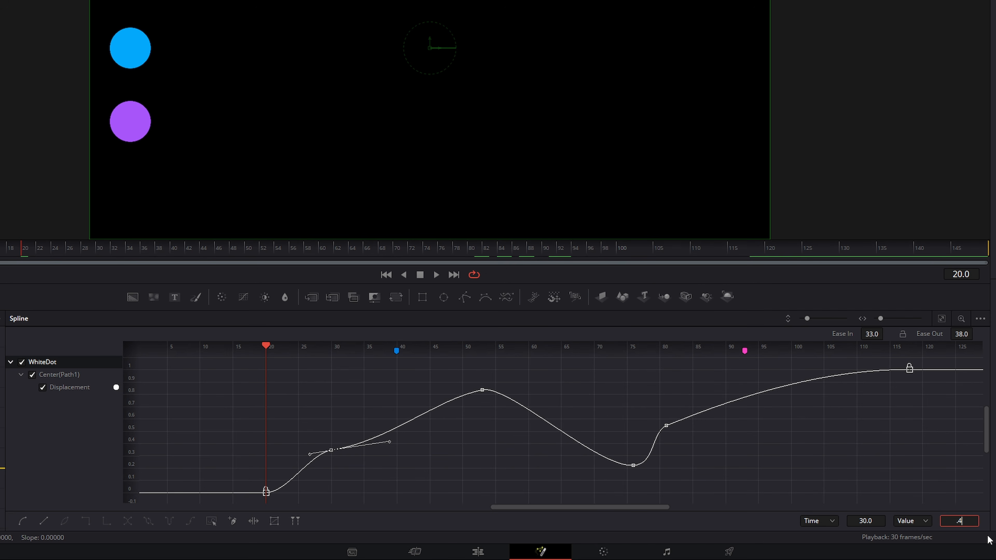
pyautogui.press('Return')
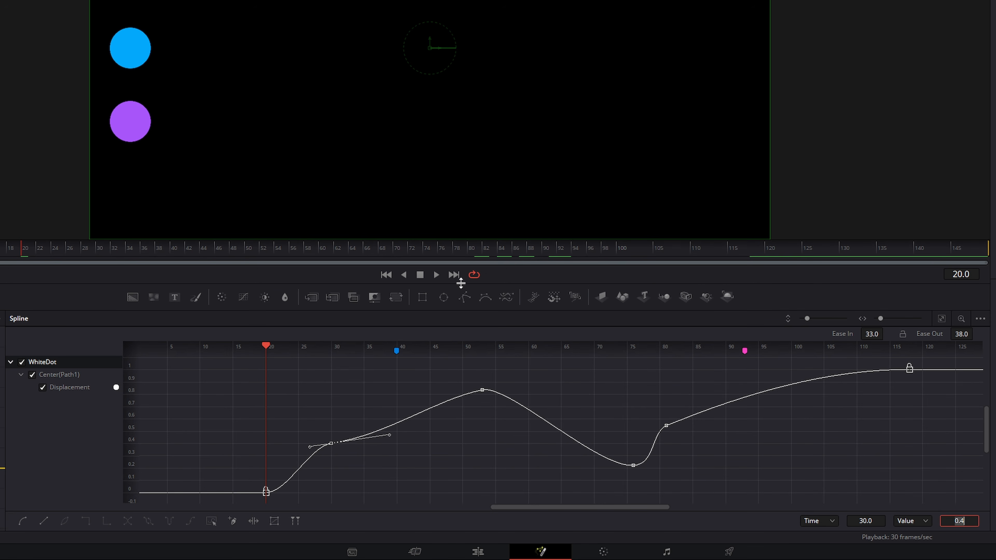
# Step: Preview the white dot's animation by playing the composition briefly, and return the playhead to frame 0
pyautogui.click(436, 275)
pyautogui.click(420, 275)
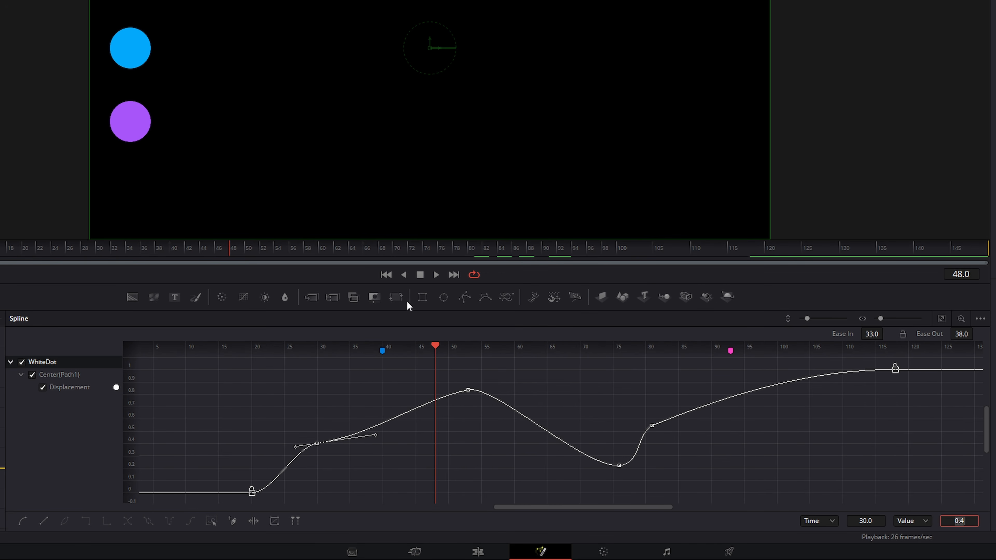
pyautogui.click(386, 274)
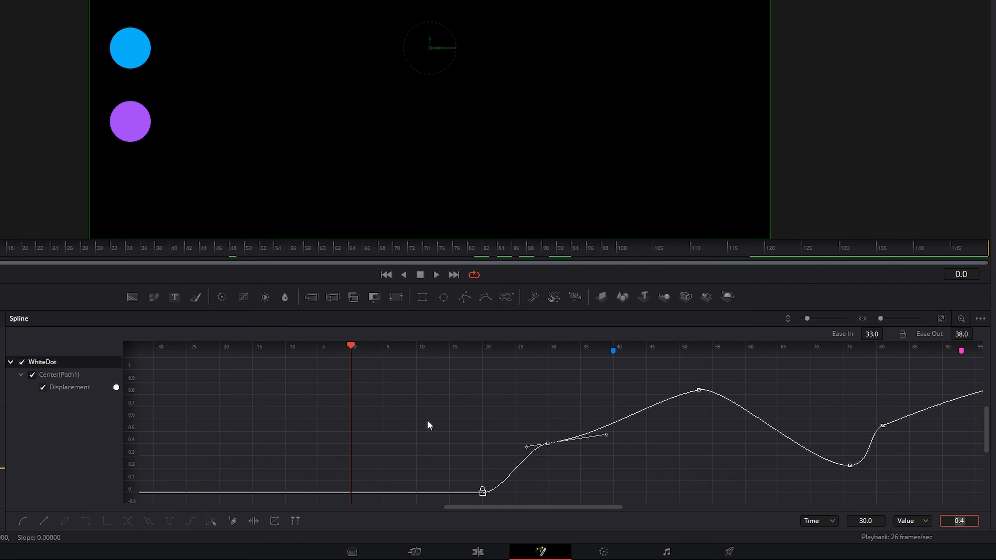
# Step: Select the OrangeDot node and add Soft Edge keyframes at frame 0 and frame 149
pyautogui.click(1, 443)
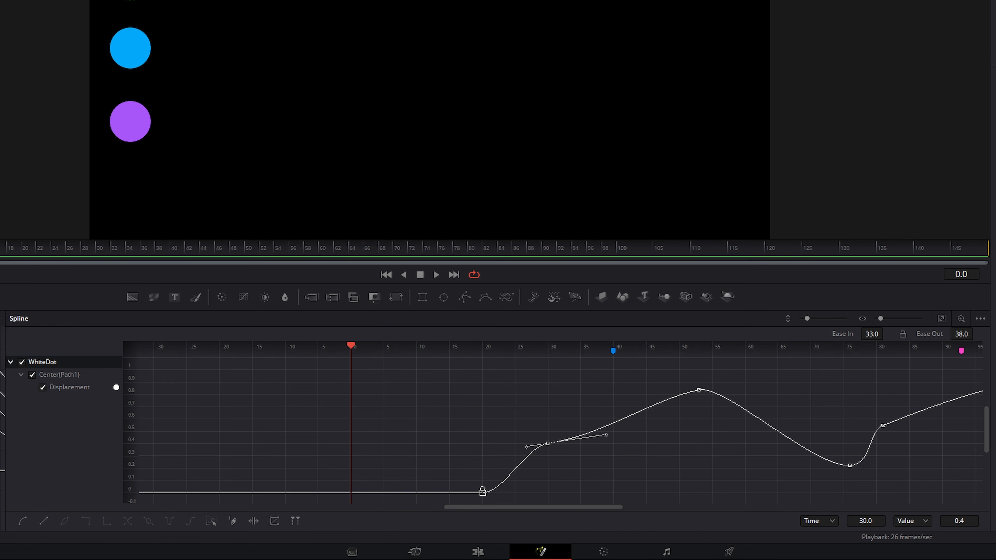
pyautogui.click(995, 67)
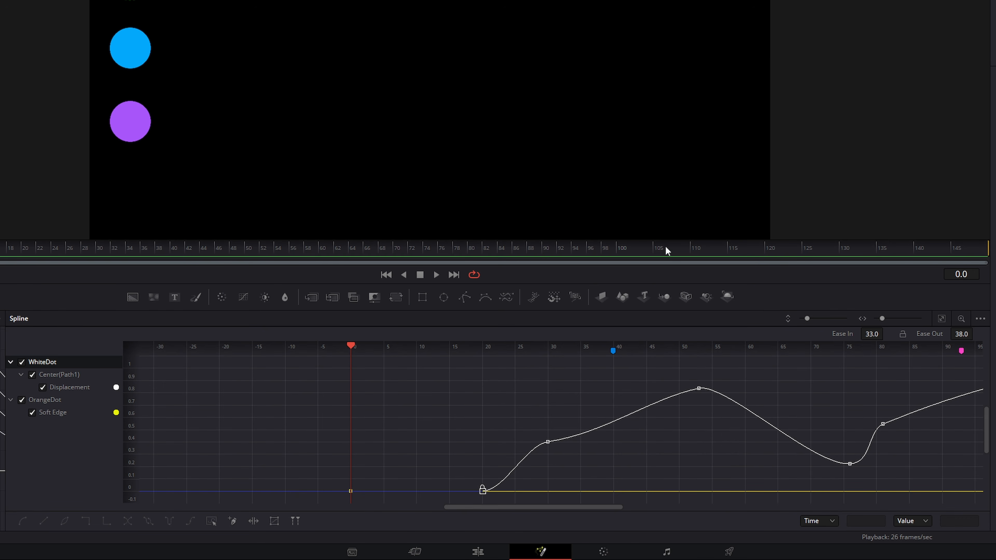
pyautogui.click(457, 275)
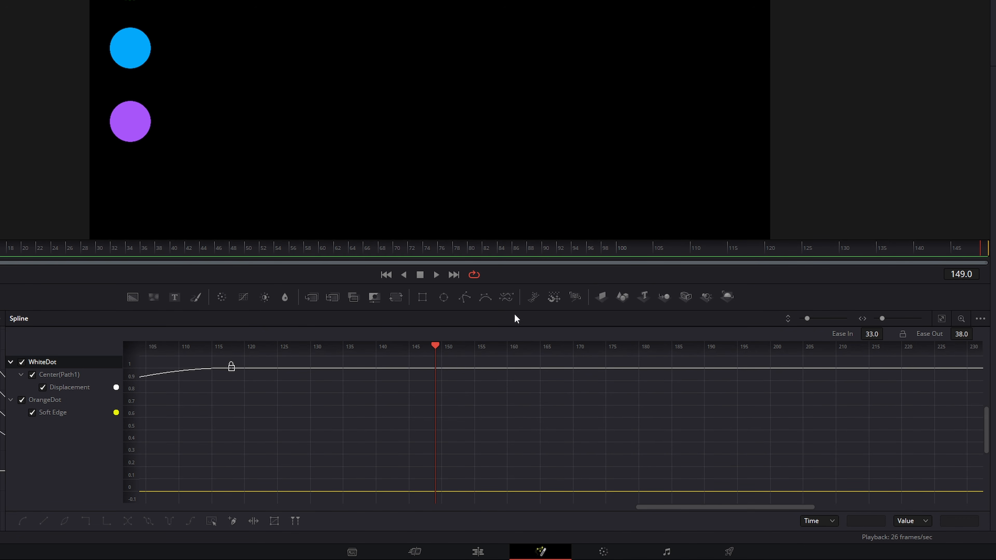
pyautogui.click(994, 67)
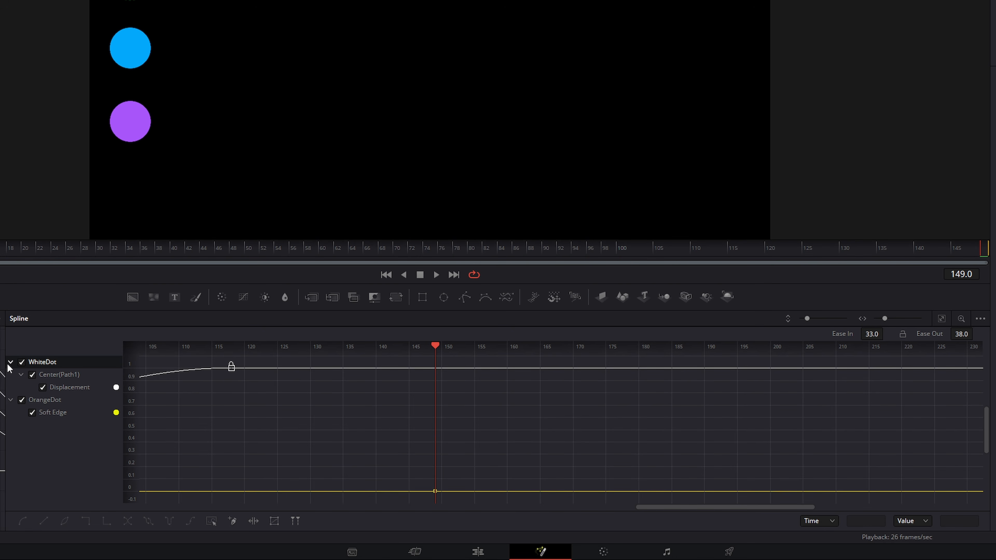
# Step: Hide the WhiteDot curve in the Spline editor and fit the OrangeDot Soft Edge curve to the view
pyautogui.click(22, 362)
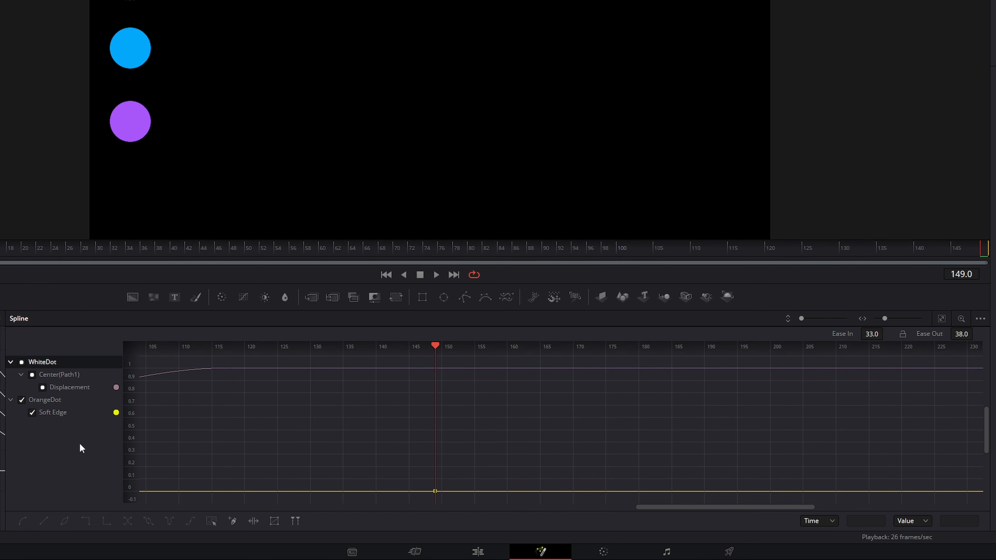
pyautogui.click(21, 362)
pyautogui.click(941, 318)
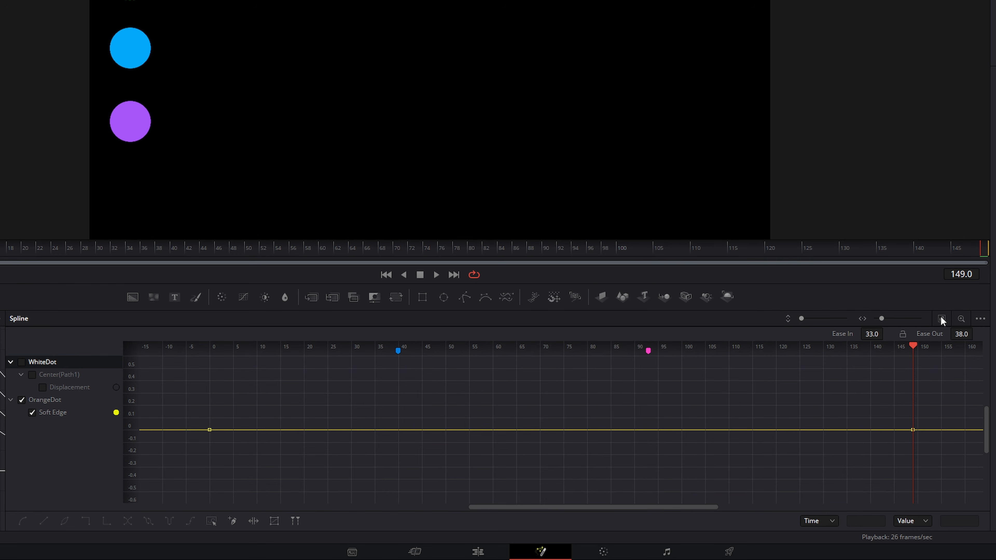
# Step: Add a middle keyframe to the Soft Edge curve at about frame 65, raise it to about 0.12, and bring the playhead to it
pyautogui.click(519, 429)
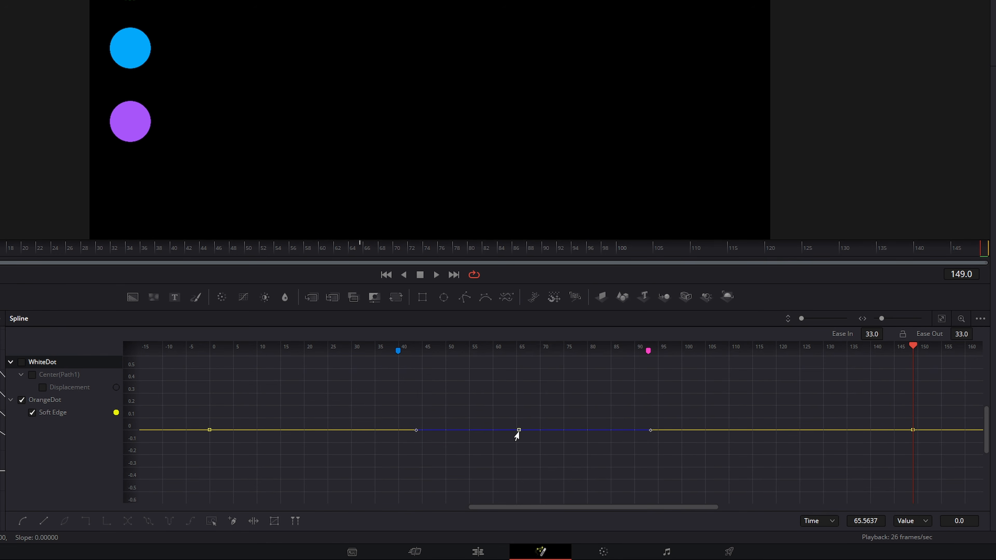
pyautogui.moveTo(517, 431); pyautogui.dragTo(514, 416)
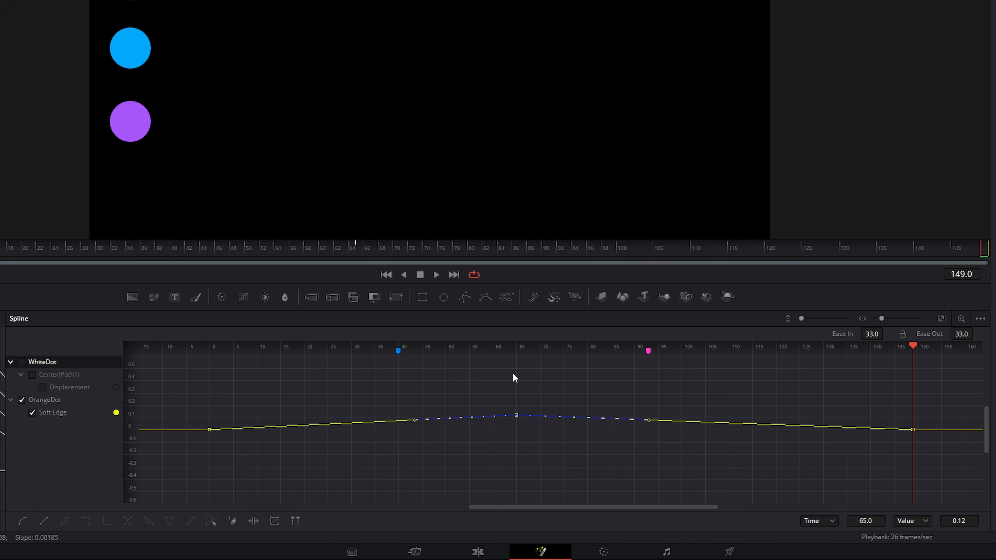
pyautogui.click(913, 348)
pyautogui.moveTo(912, 348); pyautogui.dragTo(516, 348)
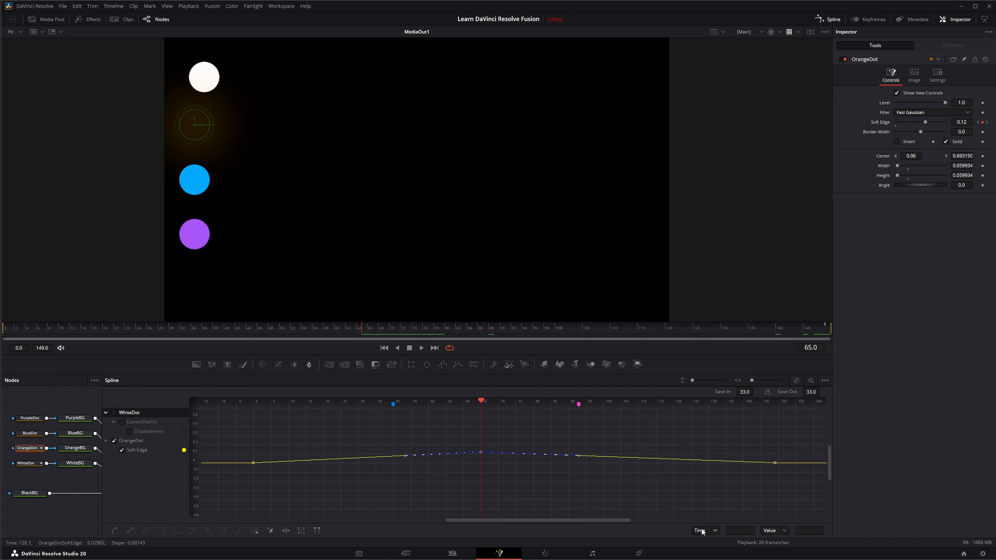
# Step: Set the middle Soft Edge keyframe's time to frame 60 and its value to 0.05
pyautogui.moveTo(463, 435); pyautogui.dragTo(520, 476)
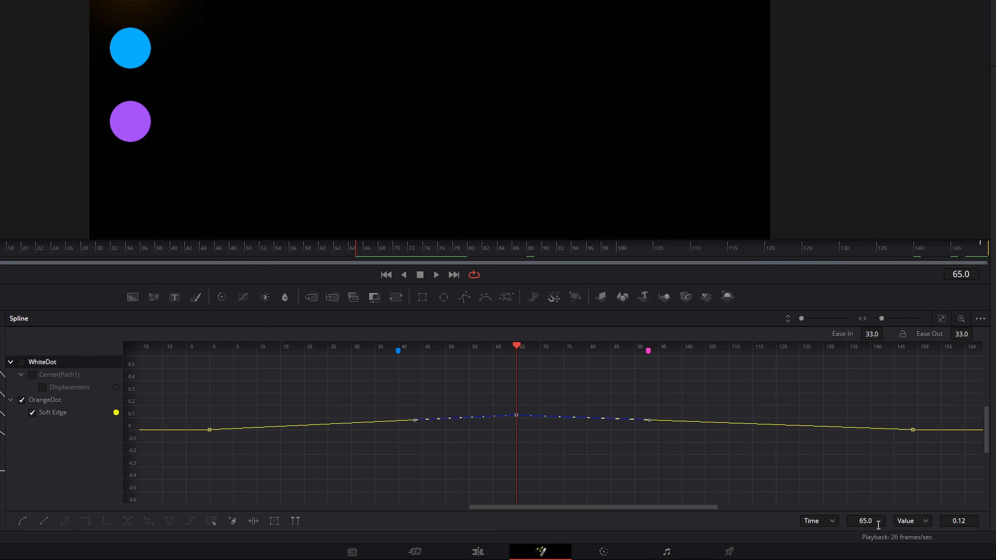
pyautogui.click(878, 525)
pyautogui.write('60')
pyautogui.press('Return')
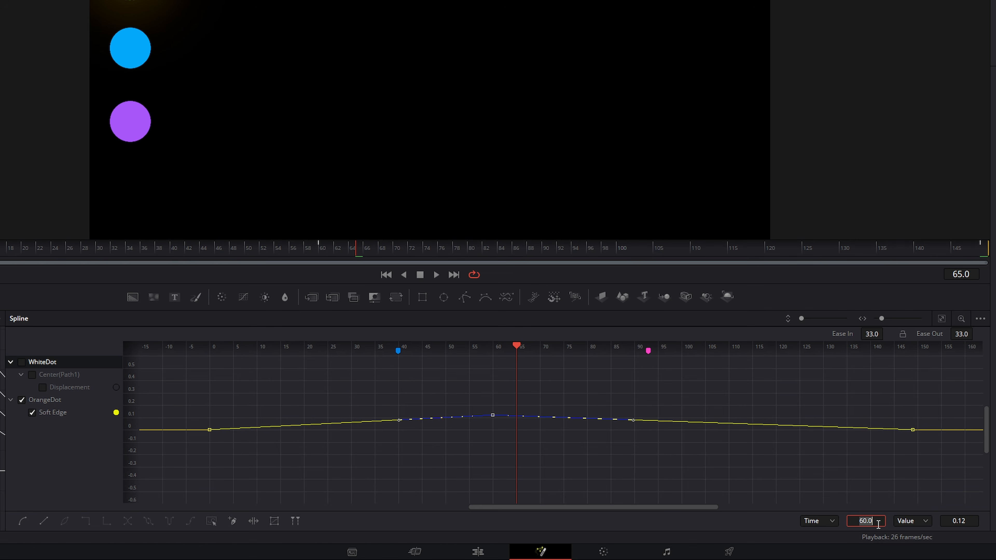
pyautogui.click(975, 524)
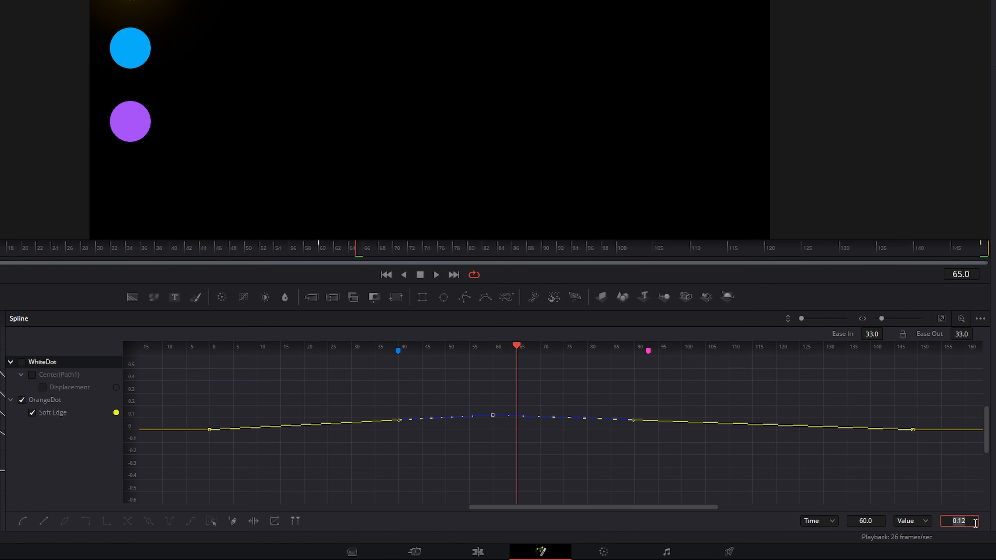
pyautogui.write('.05')
pyautogui.press('Return')
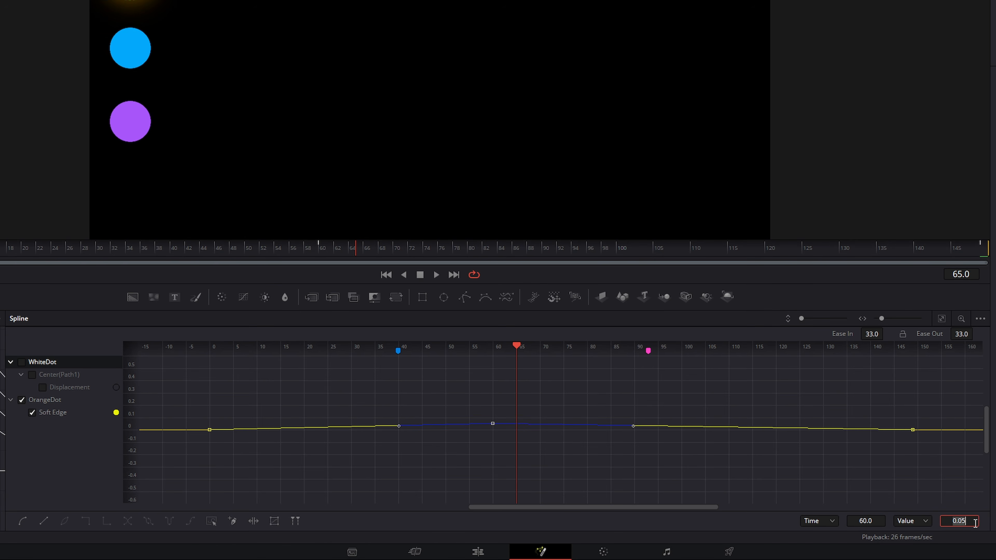
# Step: Delete the blue marker near frame 40 and the pink marker at frame 93 from the Spline editor
pyautogui.rightClick(399, 351)
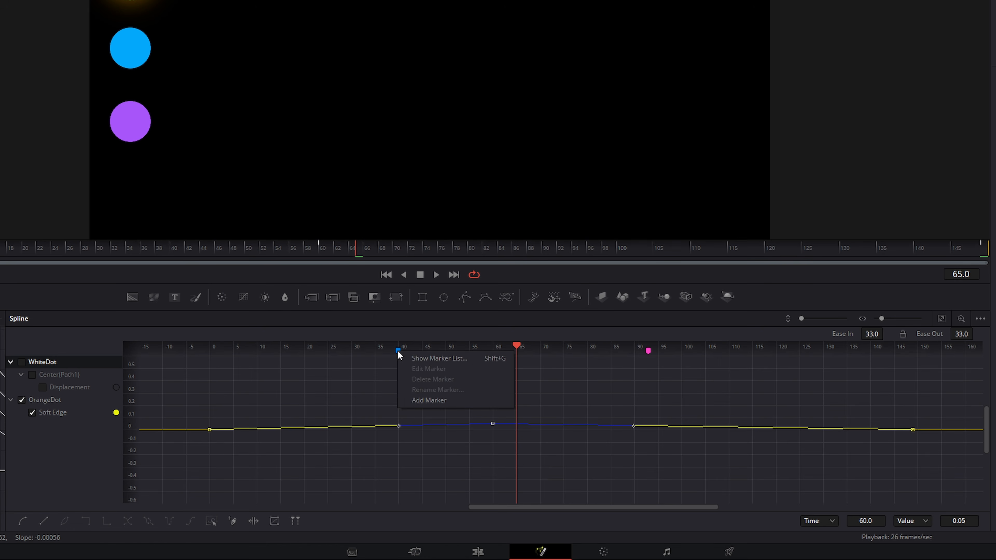
pyautogui.click(430, 394)
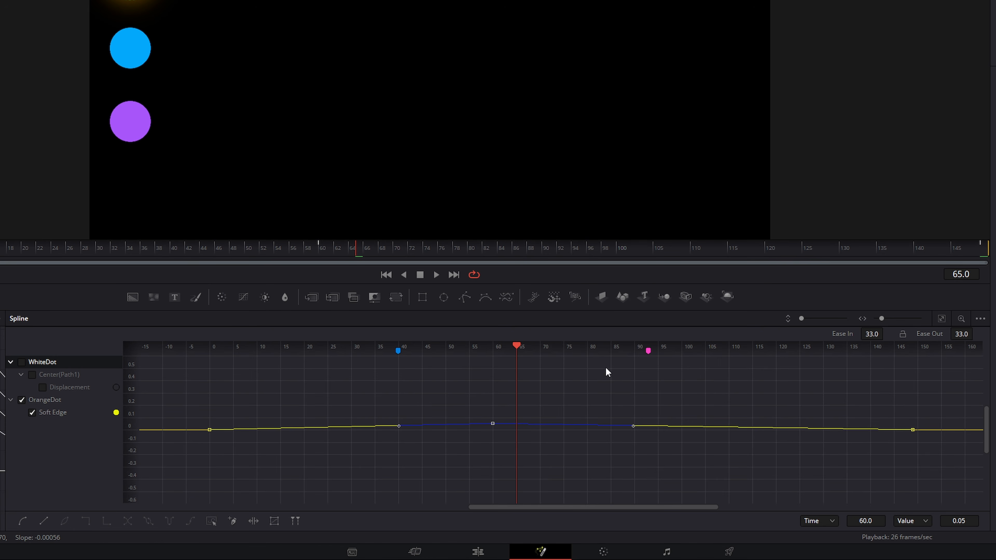
pyautogui.rightClick(648, 351)
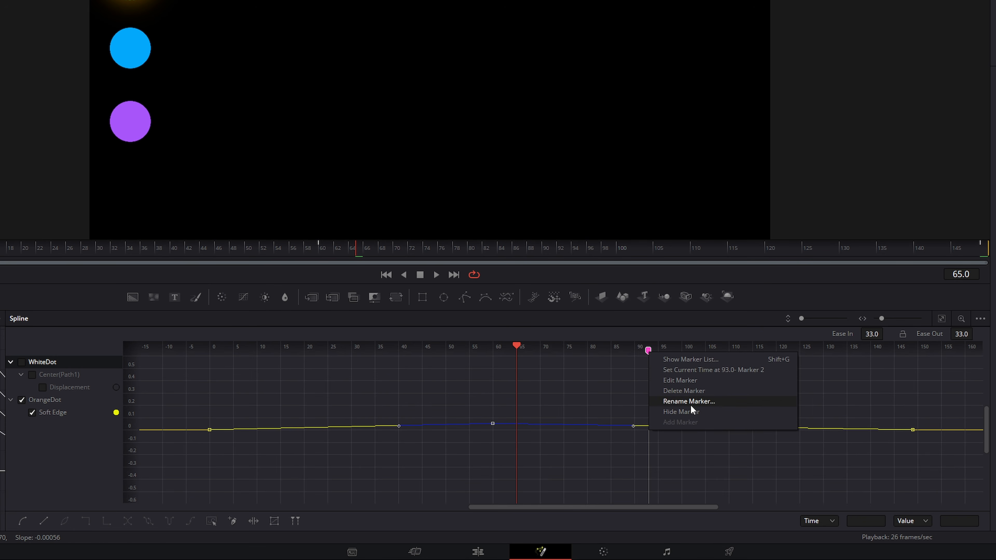
pyautogui.click(691, 391)
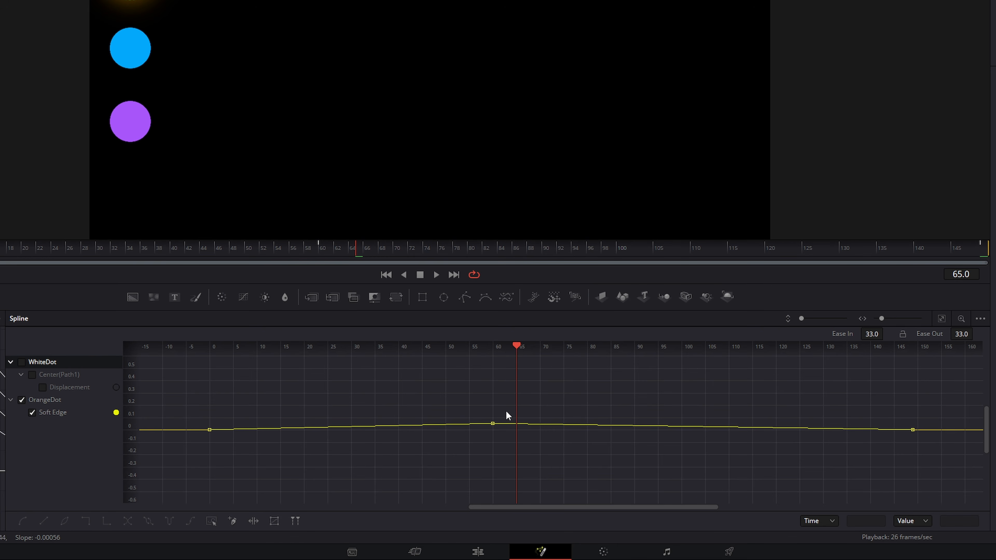
# Step: Select the middle Soft Edge keyframe and shift its time by 2 frames using T Offset
pyautogui.moveTo(459, 394); pyautogui.dragTo(510, 451)
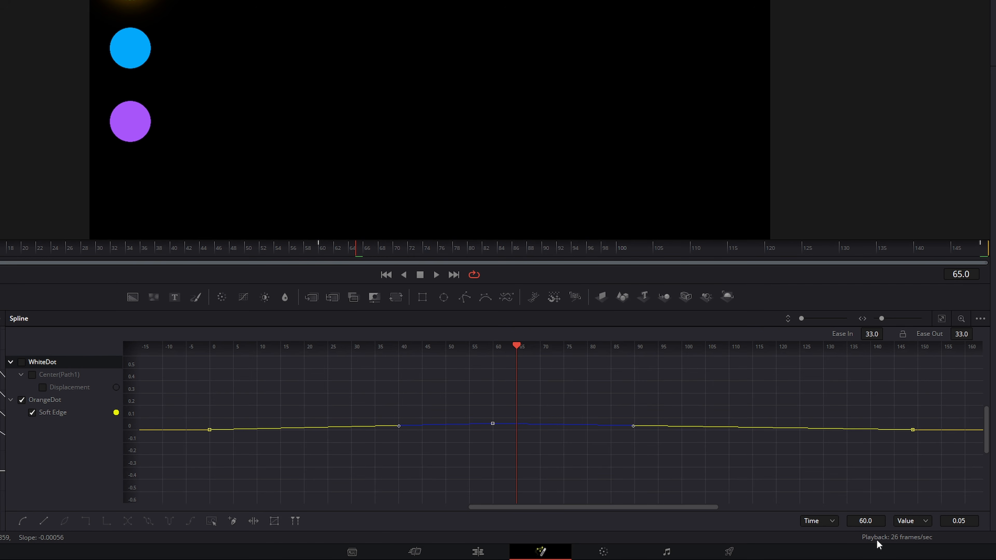
pyautogui.click(829, 521)
pyautogui.click(817, 497)
pyautogui.click(876, 521)
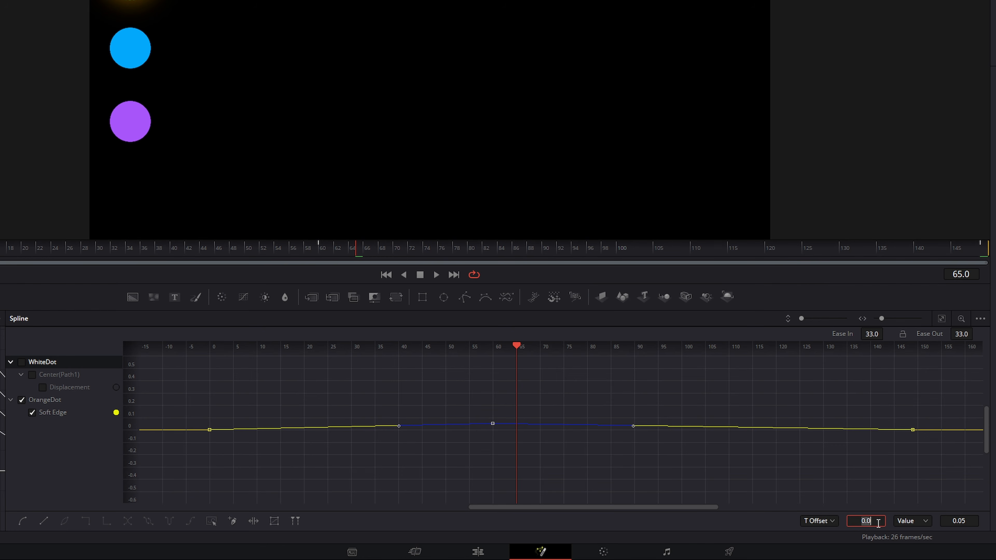
pyautogui.write('2')
pyautogui.press('Return')
# Step: Shift the middle Soft Edge keyframe by a T Offset of -2 frames and deselect it
pyautogui.click(881, 517)
pyautogui.press('BackSpace')
pyautogui.write('-2')
pyautogui.press('Return')
pyautogui.click(674, 478)
# Step: Try a T Scale of 0.5 on the middle Soft Edge keyframe with the playhead at frame 0, and undo it
pyautogui.click(831, 521)
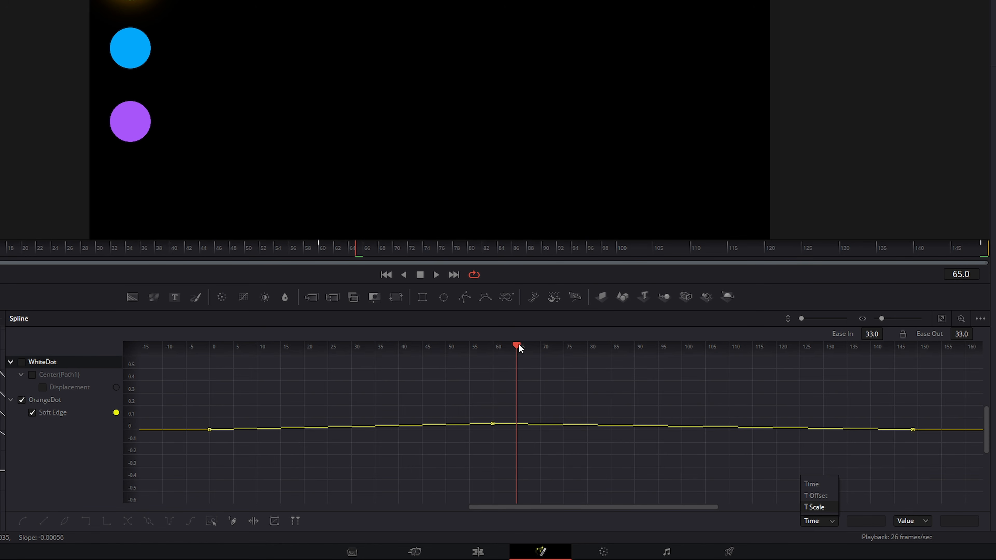
pyautogui.moveTo(519, 348); pyautogui.dragTo(211, 408)
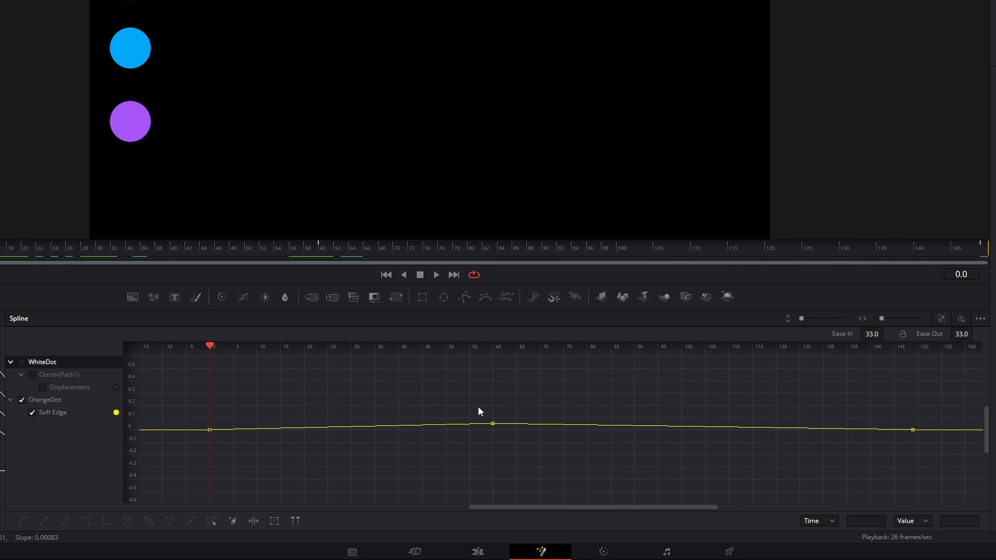
pyautogui.moveTo(475, 397); pyautogui.dragTo(512, 439)
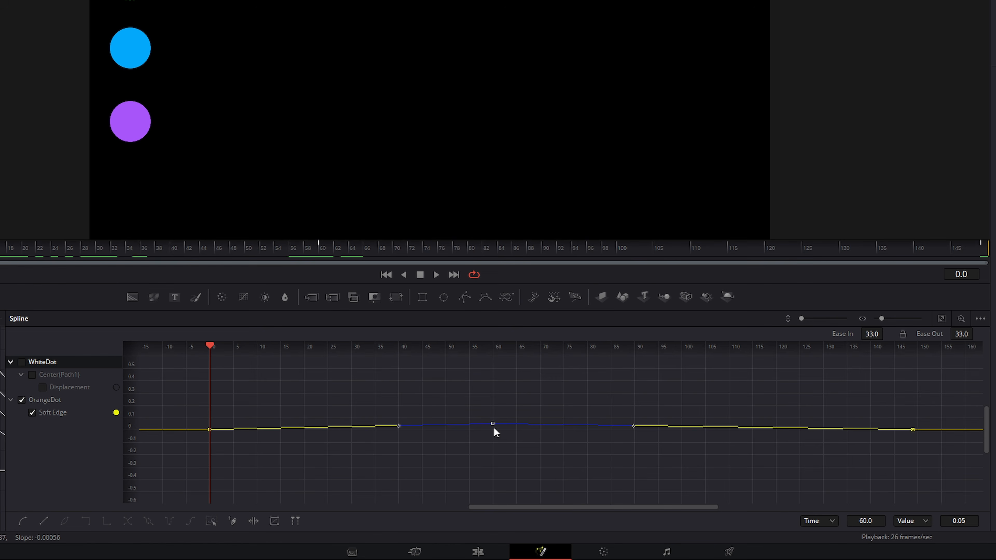
pyautogui.click(830, 522)
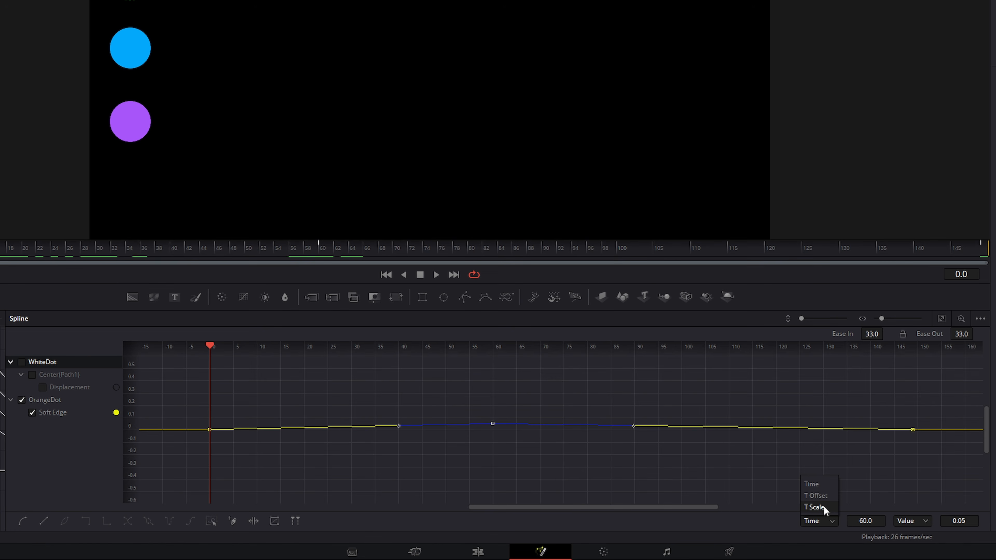
pyautogui.click(825, 510)
pyautogui.doubleClick(864, 523)
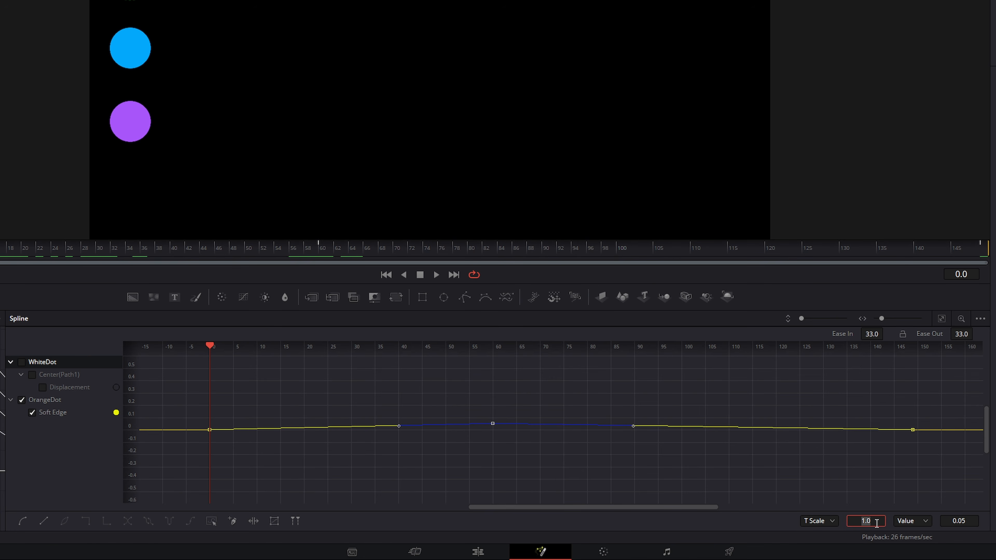
pyautogui.press('BackSpace')
pyautogui.press('Return')
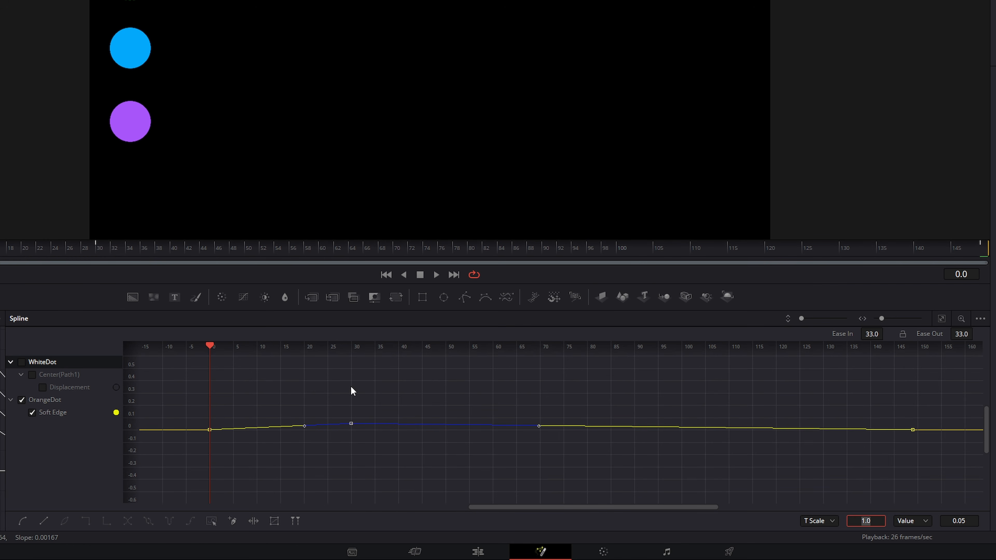
pyautogui.hotkey('ctrl', 'z')
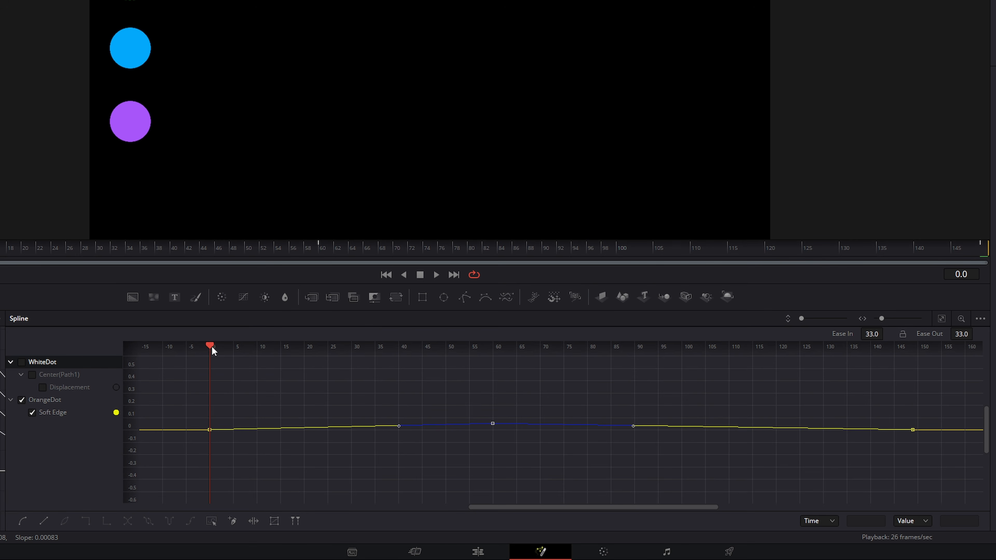
# Step: Move the playhead to frame 30 and apply a T Scale of 0.5 to the middle Soft Edge keyframe
pyautogui.moveTo(211, 346); pyautogui.dragTo(350, 366)
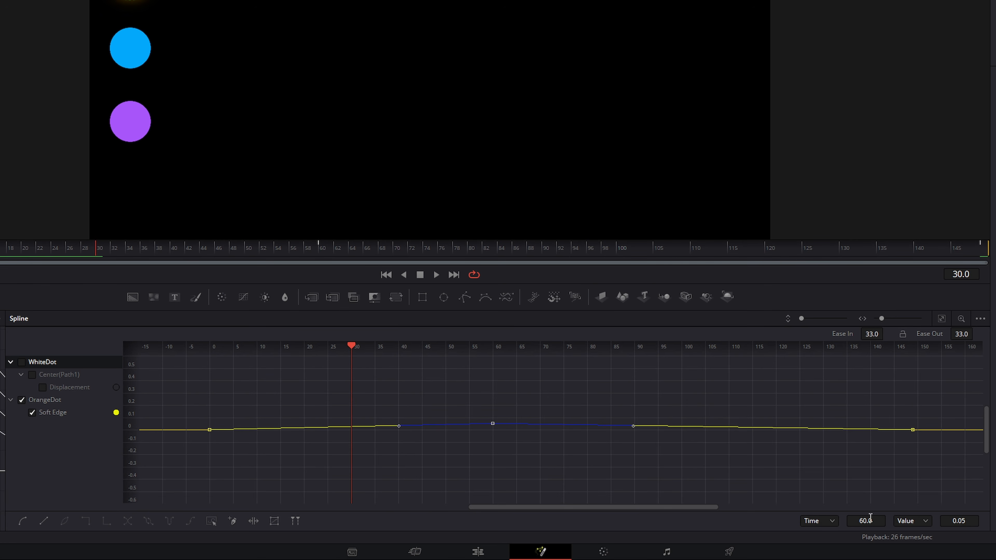
pyautogui.click(830, 526)
pyautogui.click(822, 507)
pyautogui.click(874, 521)
pyautogui.write('.0')
pyautogui.write('5')
pyautogui.press('Return')
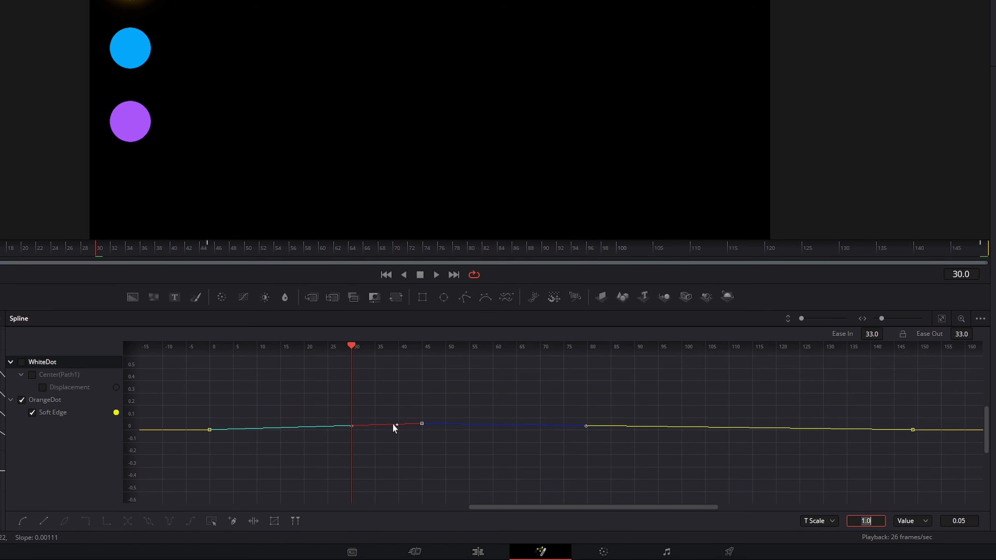
# Step: Move the playhead to frame 60 and apply a T Scale of 0.5 to the middle Soft Edge keyframe again
pyautogui.moveTo(353, 351); pyautogui.dragTo(496, 377)
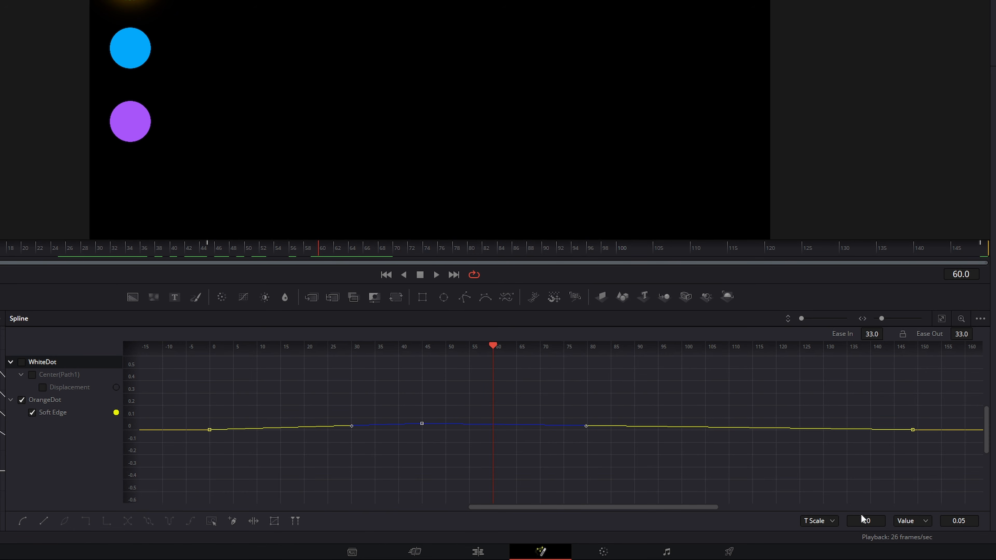
pyautogui.click(864, 521)
pyautogui.press('Return')
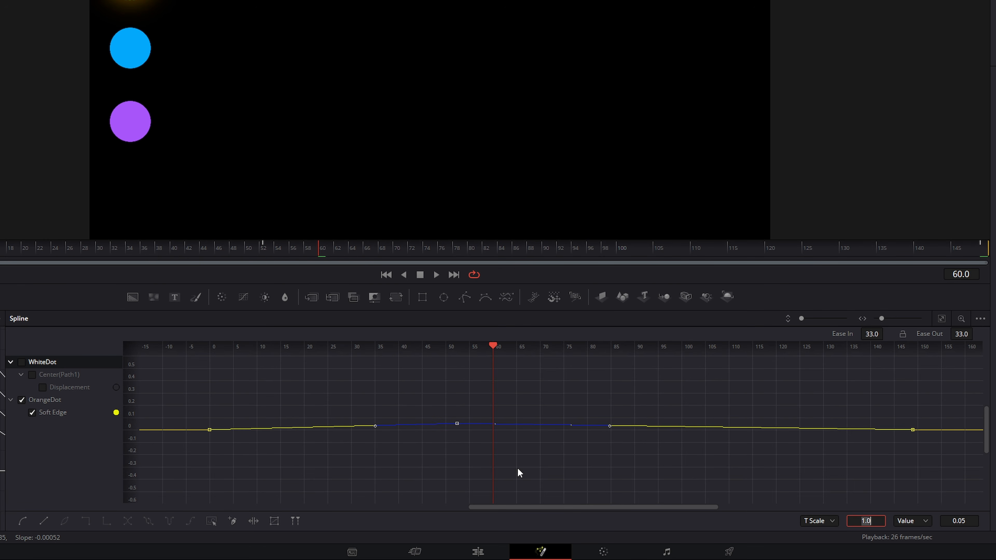
# Step: Check the available value entry modes, deselect the keyframe, and move the playhead to frame 0
pyautogui.click(918, 522)
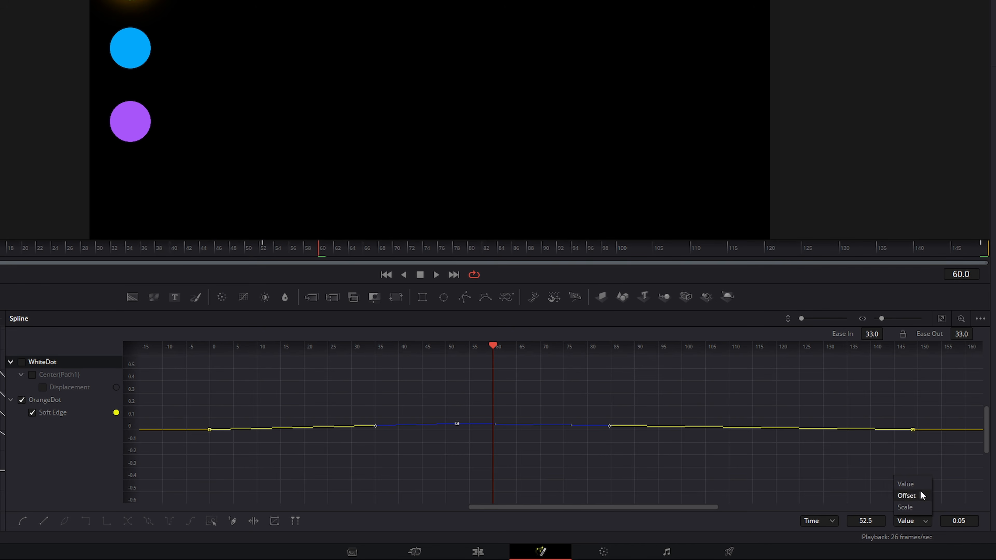
pyautogui.click(662, 470)
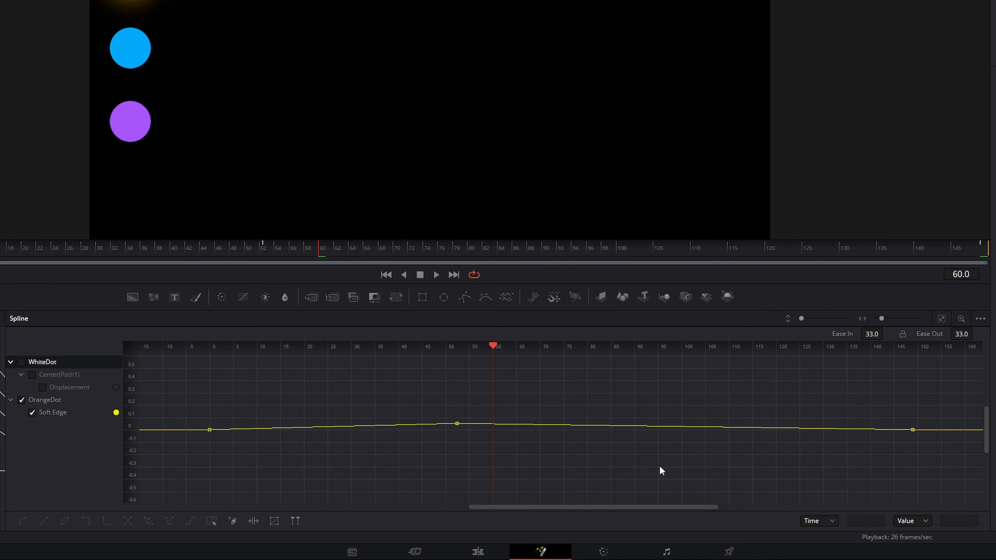
pyautogui.moveTo(492, 347); pyautogui.dragTo(210, 375)
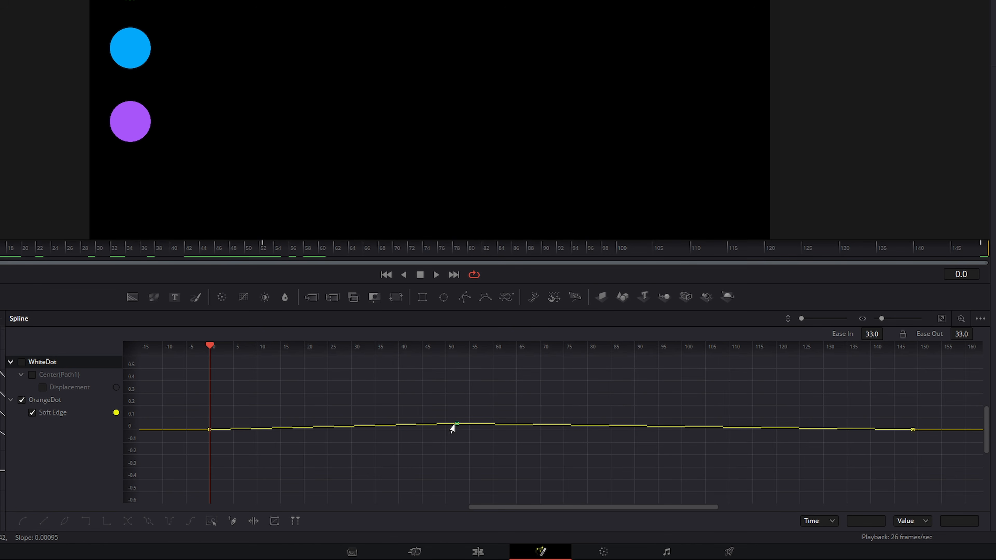
# Step: Set the middle Soft Edge keyframe's value to 1.0 and return it to 0.05
pyautogui.moveTo(384, 402); pyautogui.dragTo(505, 455)
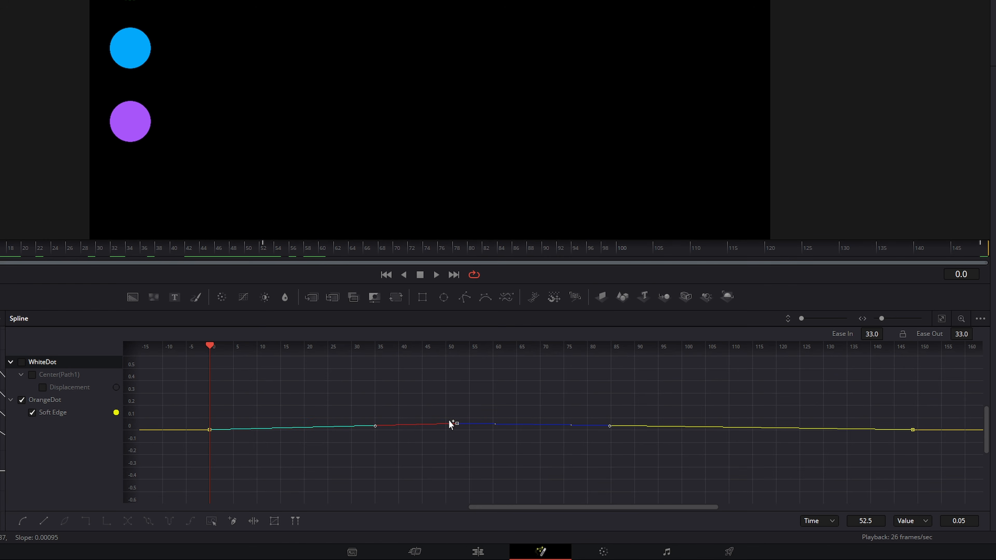
pyautogui.click(963, 521)
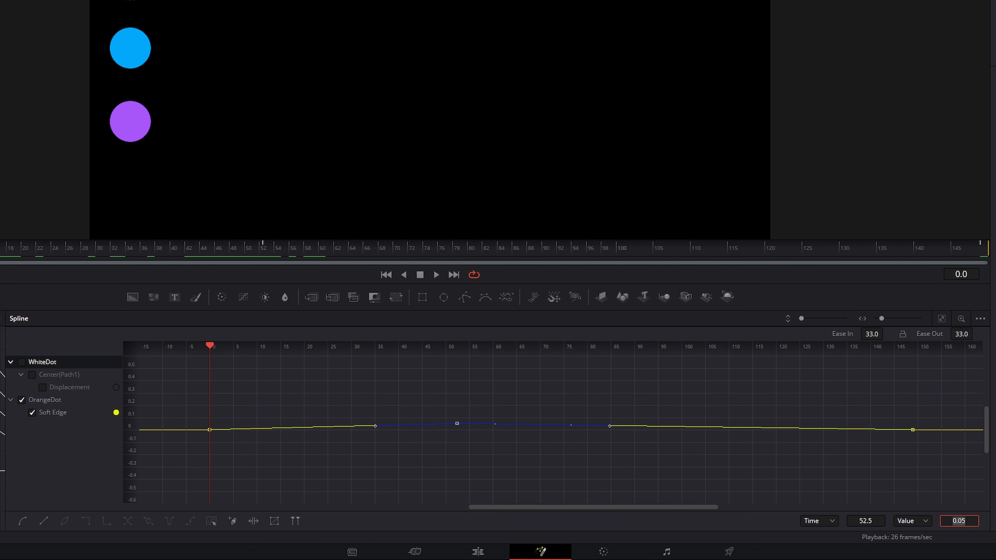
pyautogui.press('Return')
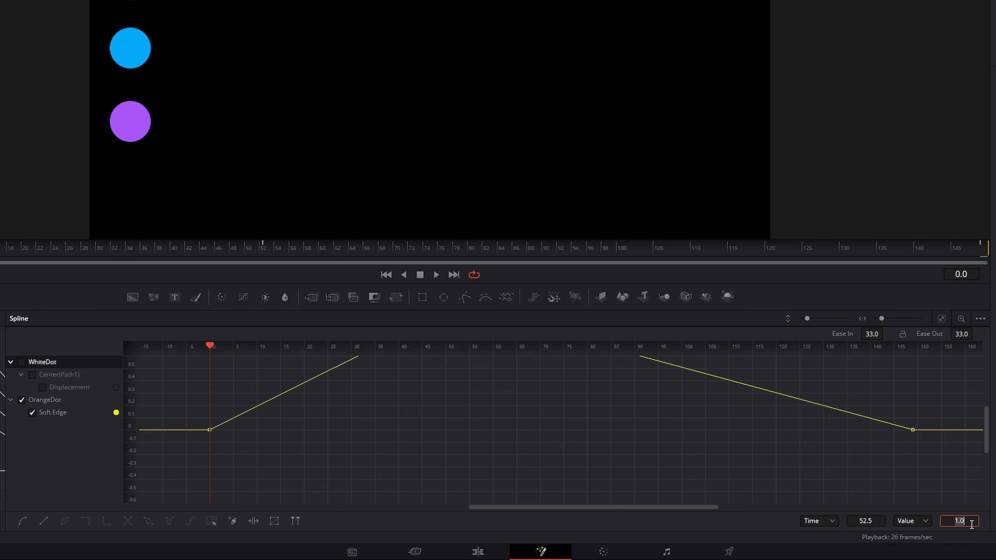
pyautogui.write('.05')
pyautogui.press('Return')
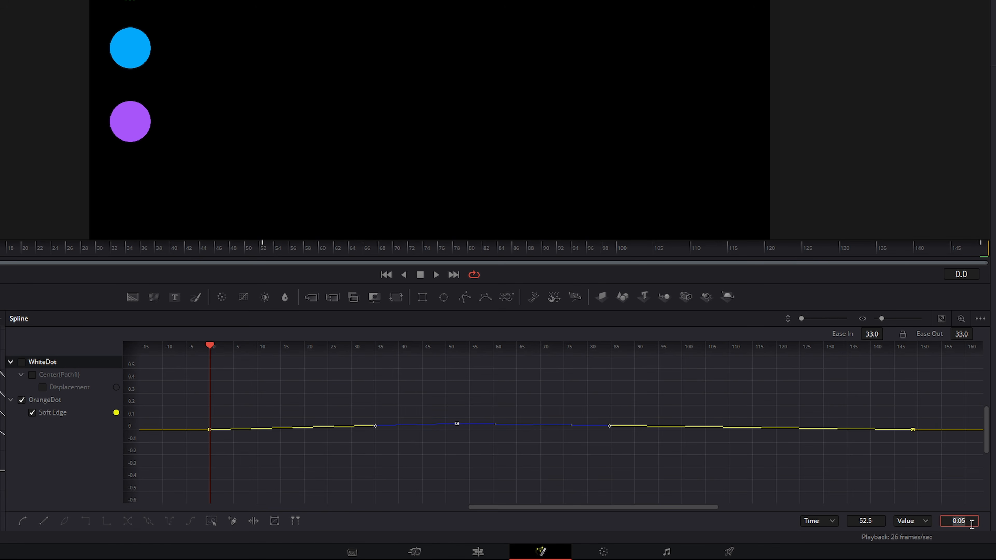
# Step: Switch value entry to Offset and apply offsets of 0.1 and -0.1 to the middle Soft Edge keyframe
pyautogui.click(912, 521)
pyautogui.click(911, 504)
pyautogui.click(973, 524)
pyautogui.write('.1')
pyautogui.press('Return')
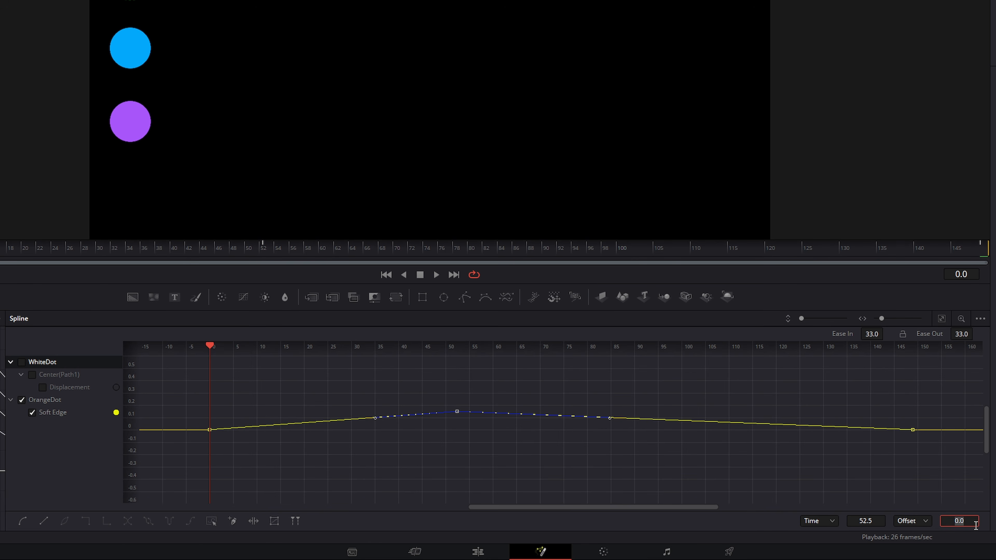
pyautogui.write('-.1')
pyautogui.press('Return')
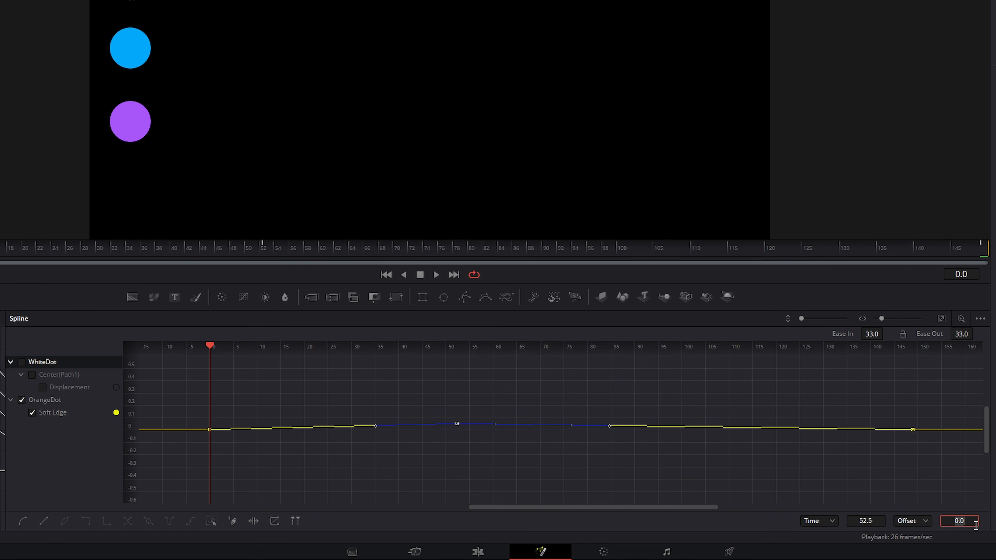
# Step: Switch value entry to Scale, scale the middle Soft Edge keyframe's value down, and scale it again by 1.5
pyautogui.click(925, 523)
pyautogui.click(905, 507)
pyautogui.click(974, 520)
pyautogui.press('Return')
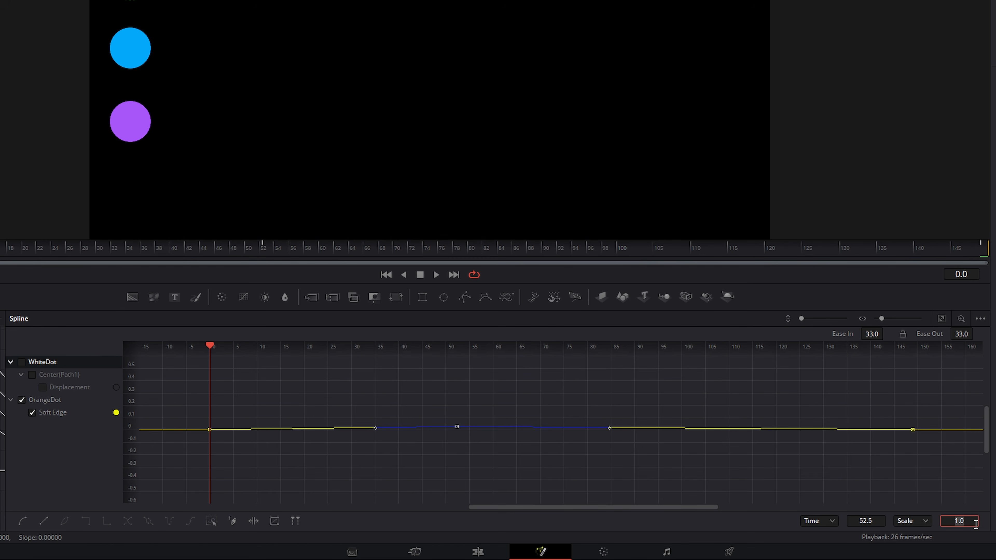
pyautogui.write('1.5')
pyautogui.press('Return')
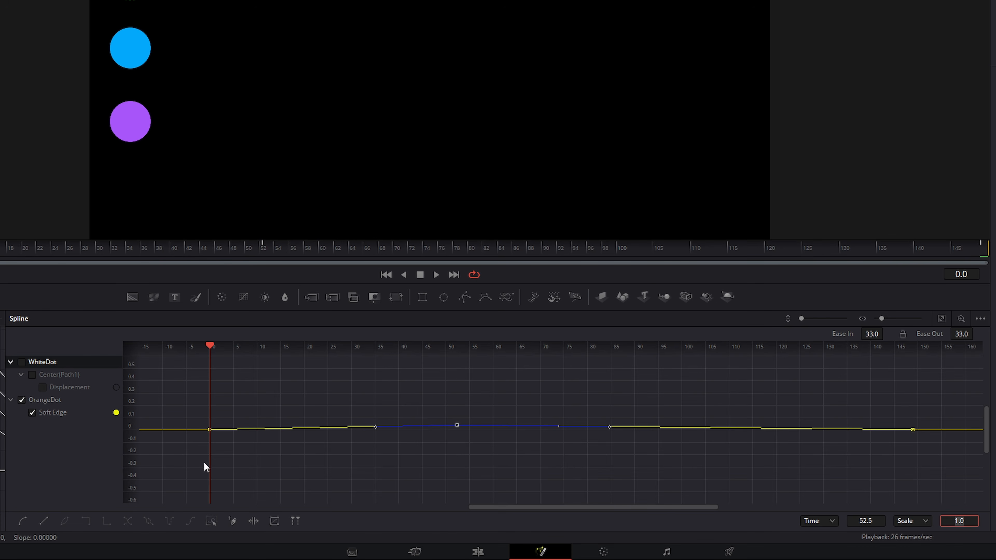
# Step: Display only the WhiteDot displacement curve and delete all keyframes between its first and last ones
pyautogui.click(22, 362)
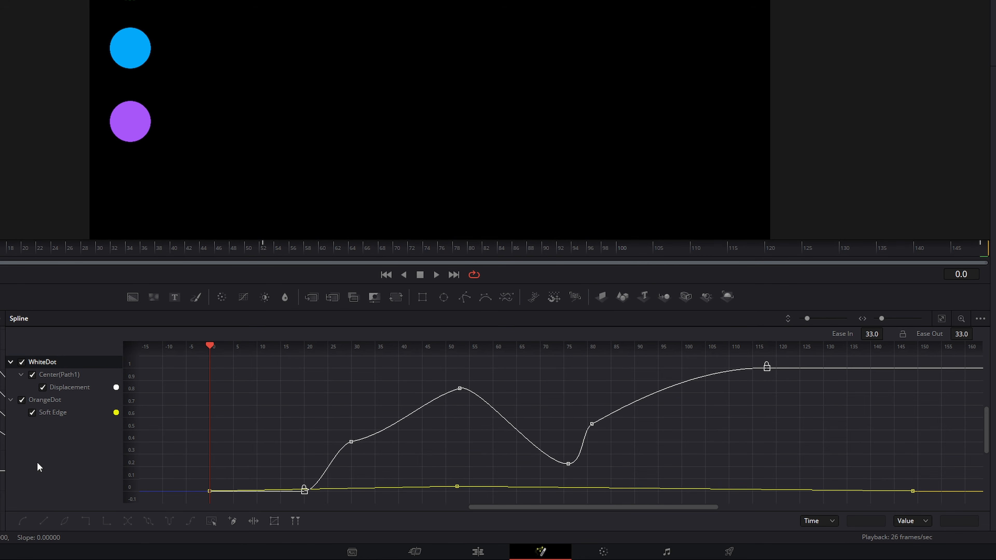
pyautogui.click(22, 399)
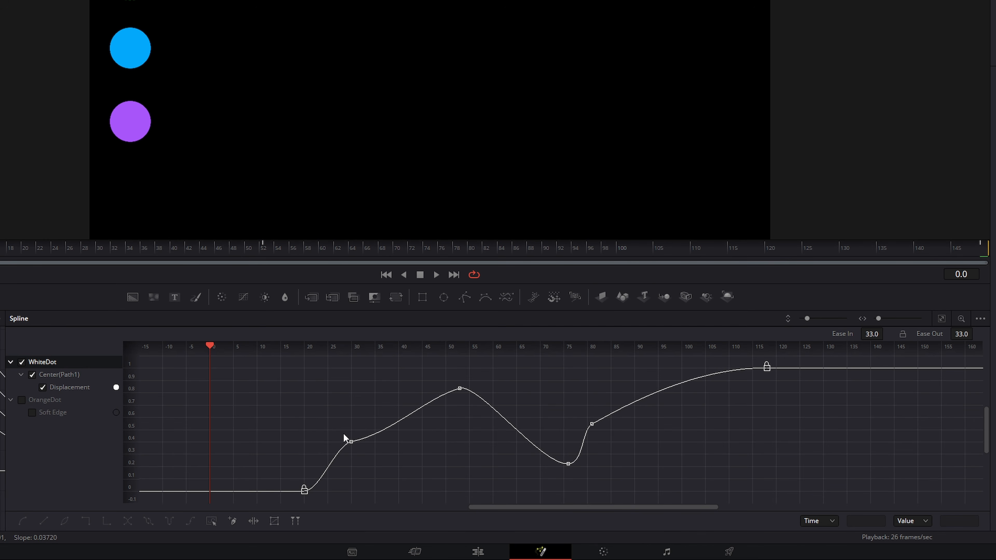
pyautogui.moveTo(324, 355); pyautogui.dragTo(334, 405)
pyautogui.moveTo(318, 366); pyautogui.dragTo(685, 482)
pyautogui.press('Delete')
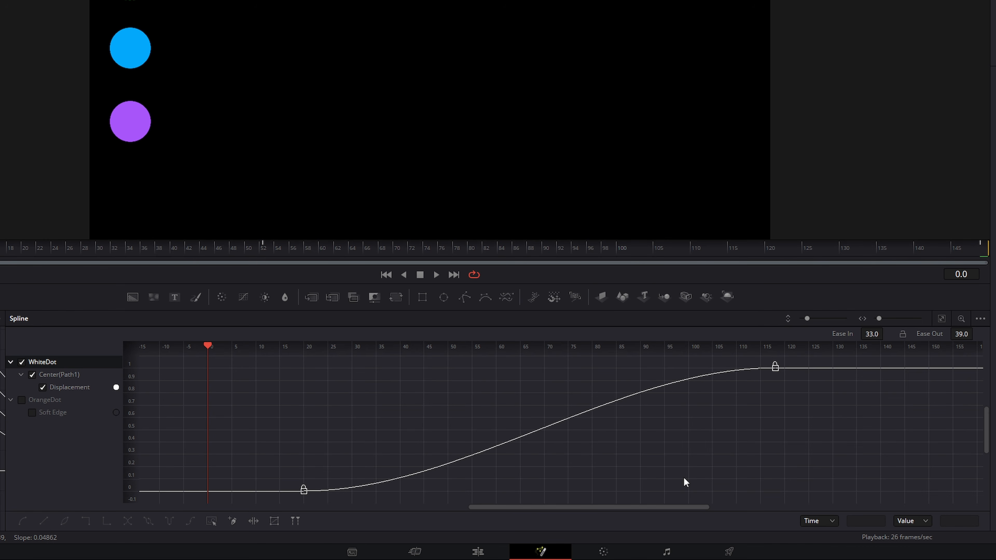
# Step: Move the last displacement keyframe to frame 35 and duplicate both keyframes as a Loop with 3 loops
pyautogui.moveTo(773, 375); pyautogui.dragTo(375, 400)
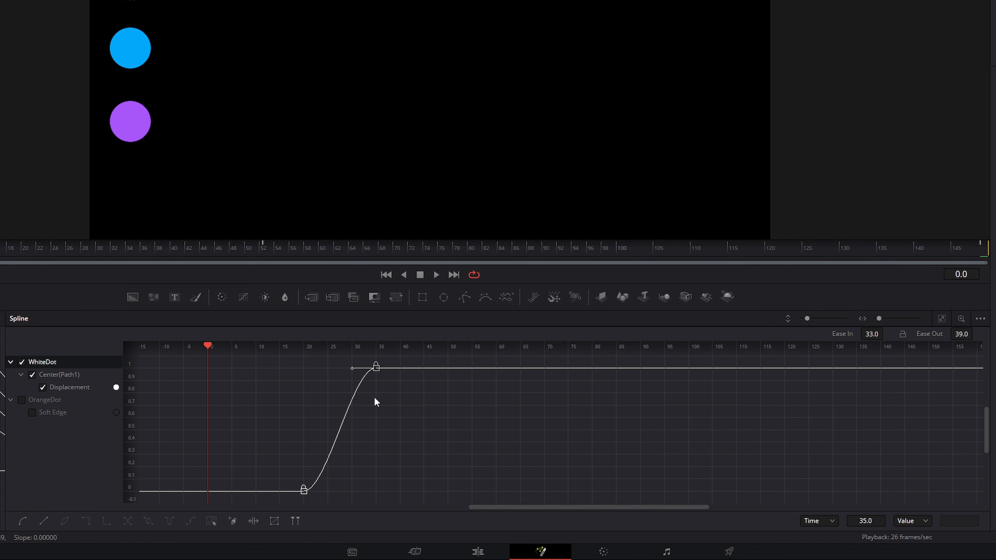
pyautogui.moveTo(288, 500); pyautogui.dragTo(394, 363)
pyautogui.rightClick(330, 418)
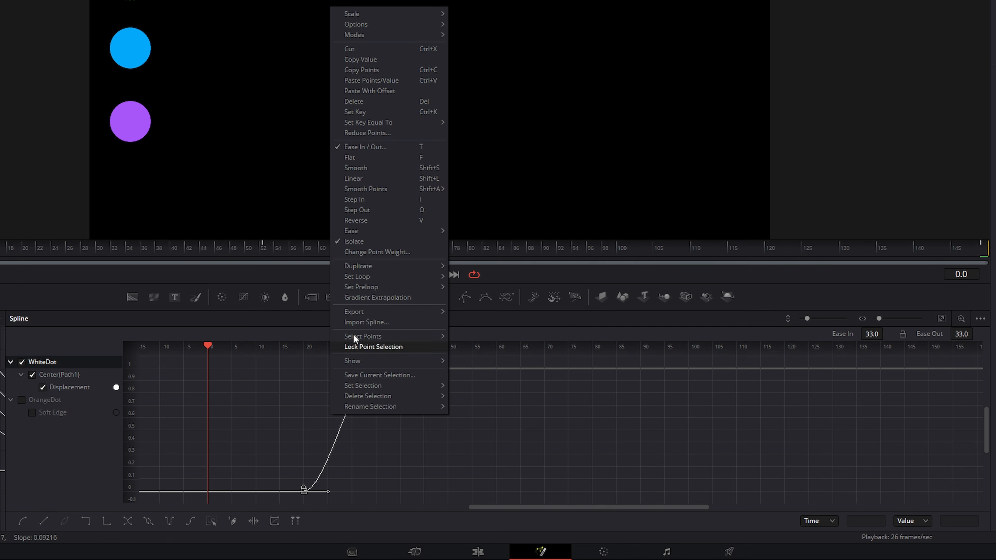
pyautogui.moveTo(377, 267)
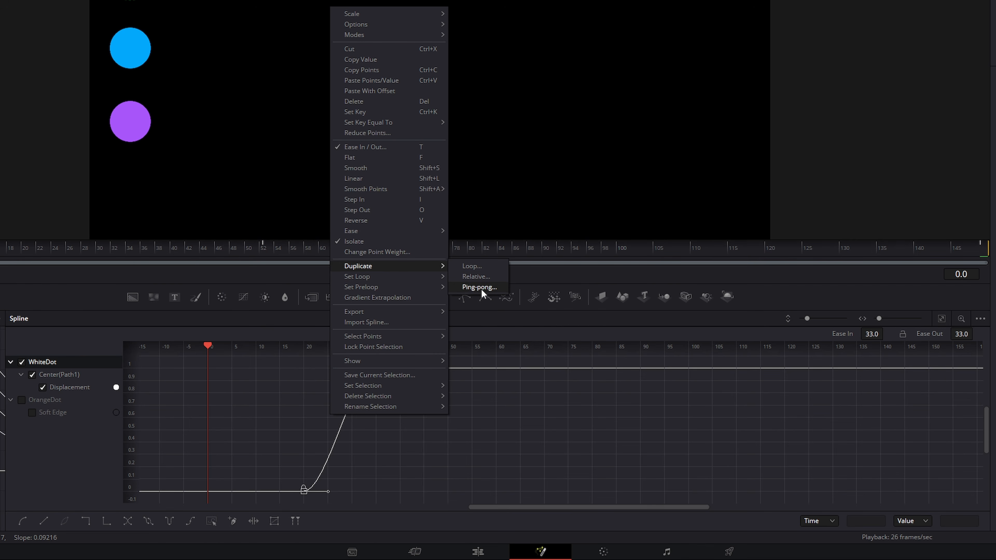
pyautogui.click(474, 269)
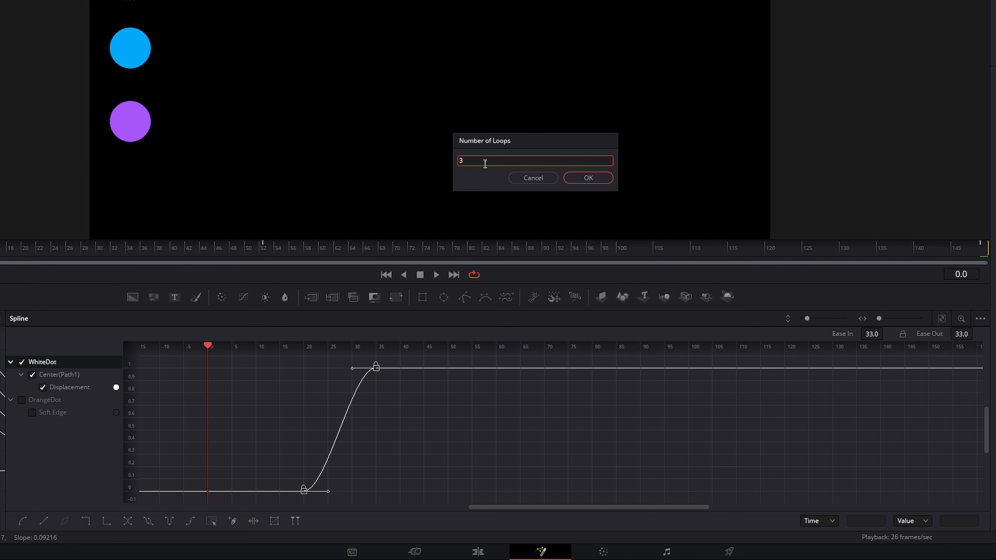
pyautogui.press('Return')
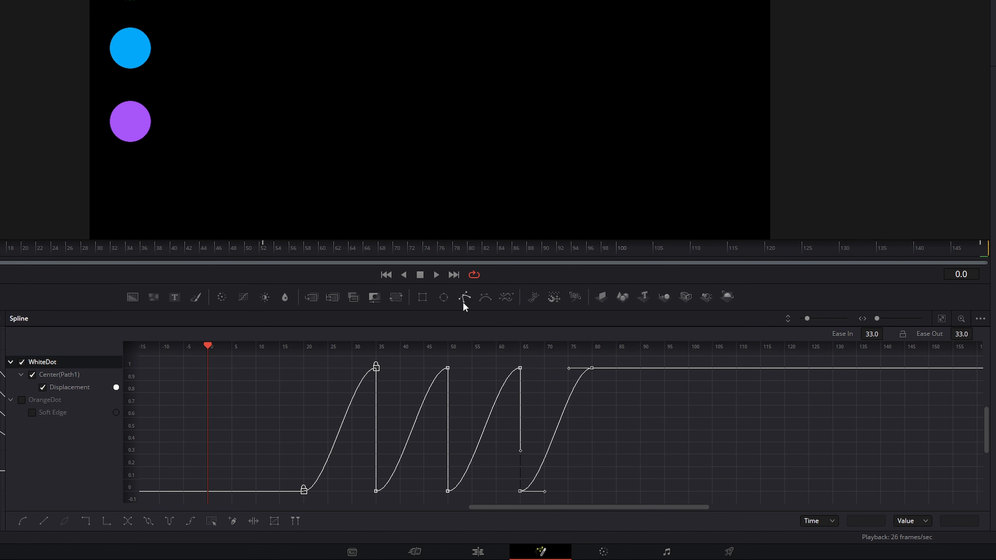
# Step: Play the looped WhiteDot animation, stop playback, and undo the loop duplication
pyautogui.click(436, 275)
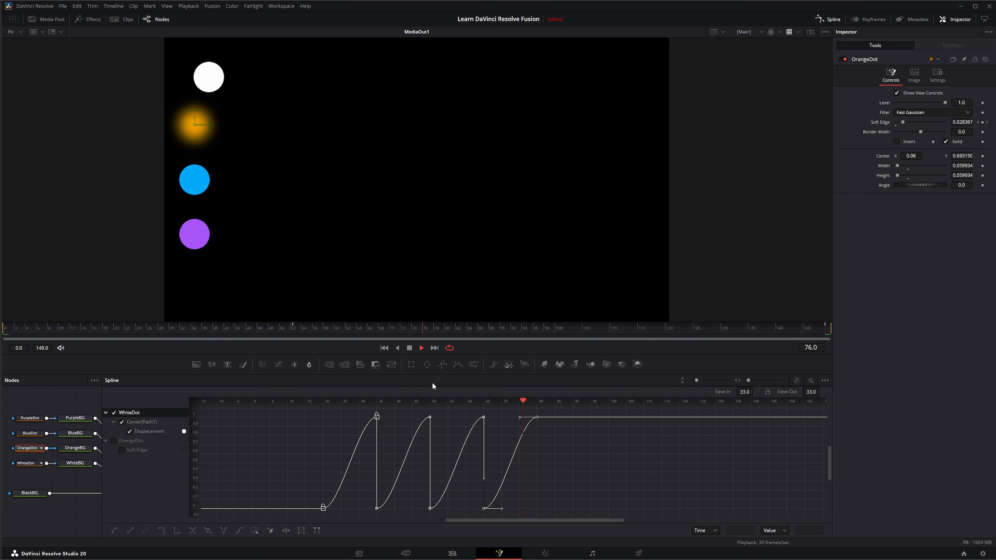
pyautogui.click(409, 348)
pyautogui.hotkey('ctrl', 'z')
# Step: Duplicate the two WhiteDot displacement keyframes with the Relative option and 5 loops
pyautogui.rightClick(343, 443)
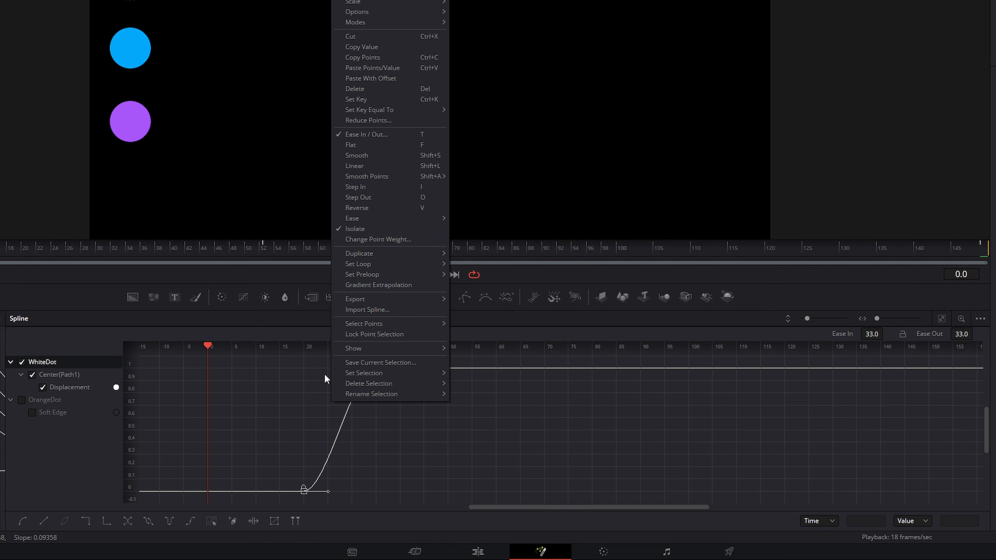
pyautogui.moveTo(370, 257)
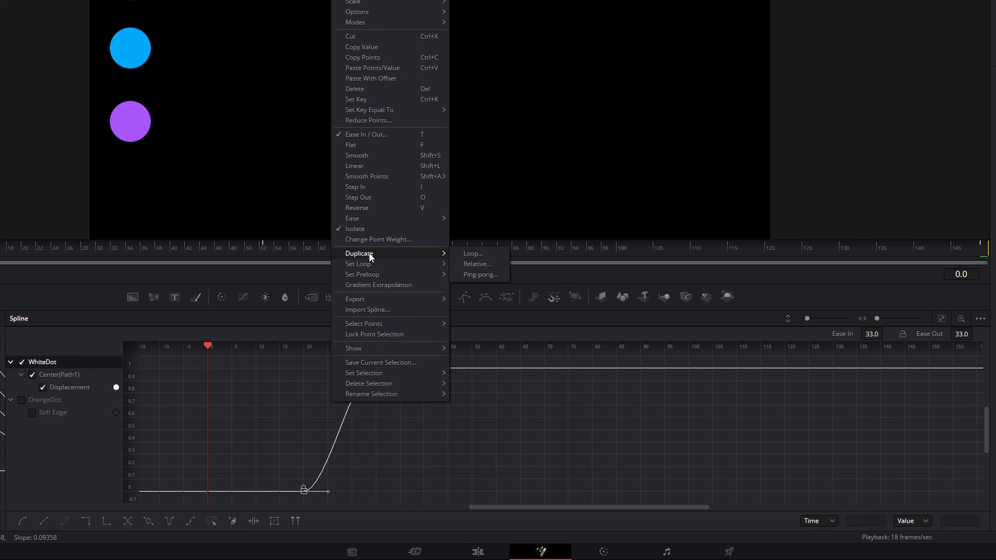
pyautogui.click(475, 264)
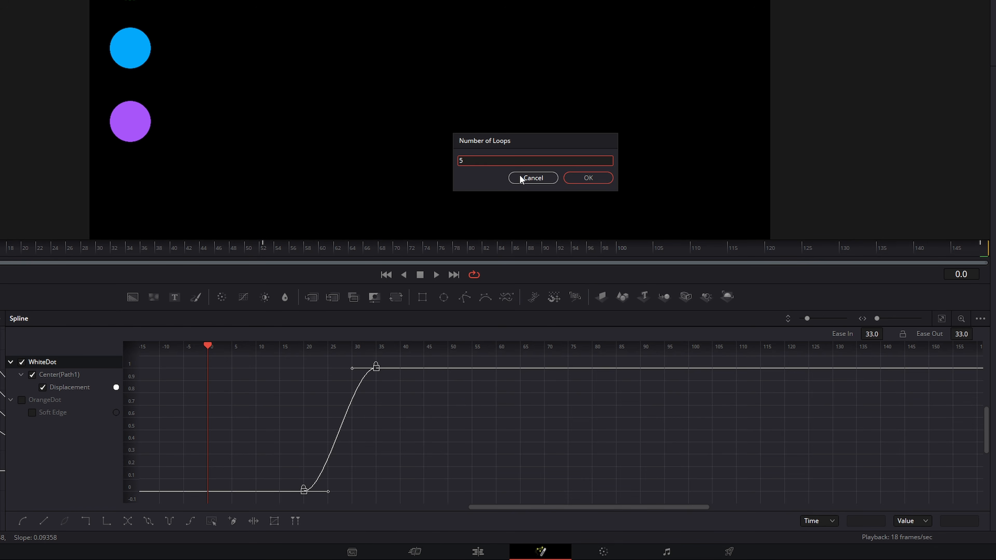
pyautogui.press('Return')
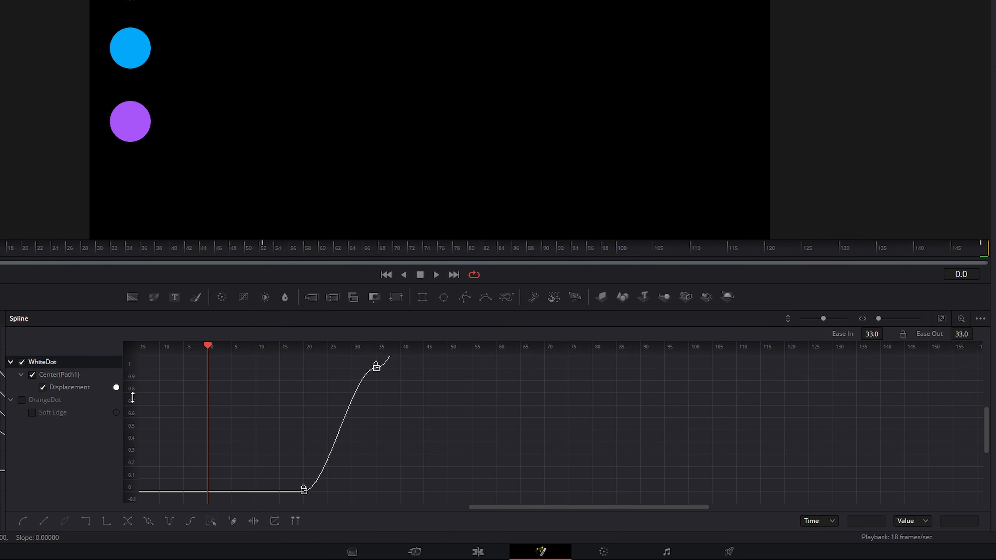
pyautogui.moveTo(132, 397); pyautogui.dragTo(728, 477)
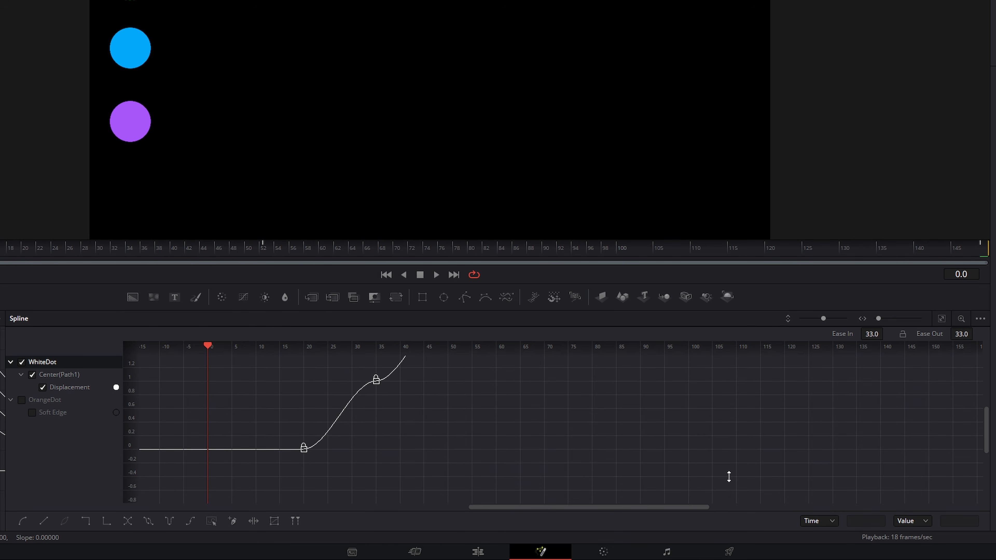
pyautogui.moveTo(308, 377); pyautogui.dragTo(469, 227)
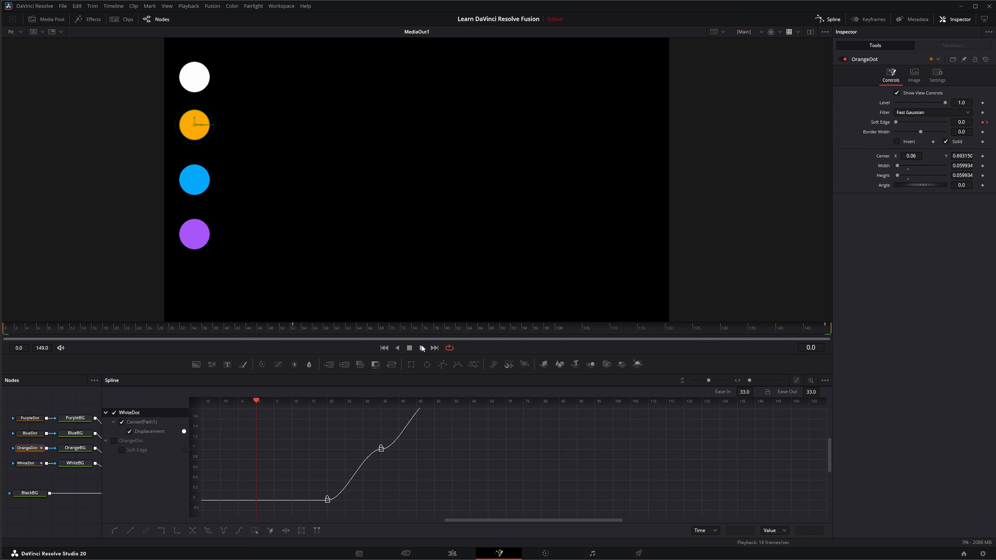
# Step: Preview the relative duplication, return to the first frame, and remove the duplicated keyframes
pyautogui.click(422, 348)
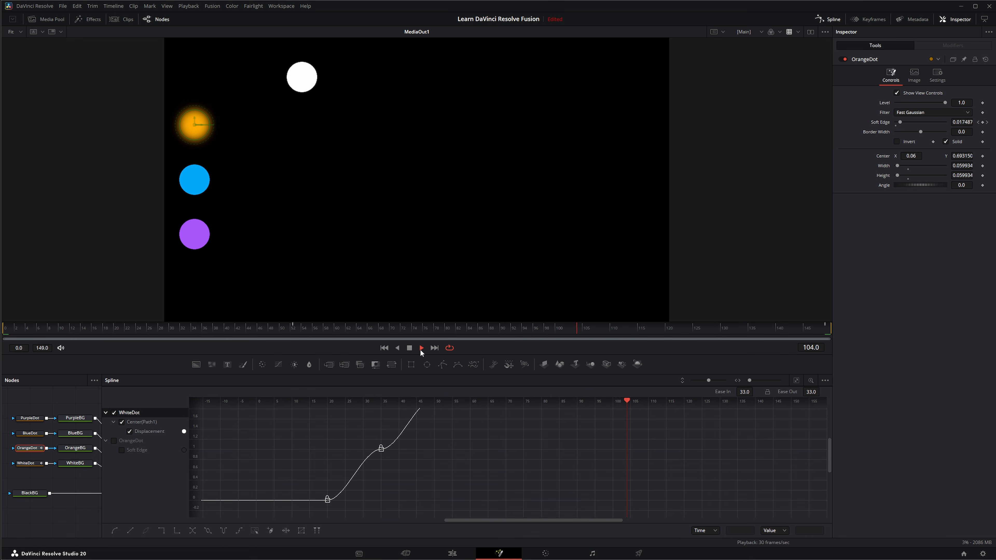
pyautogui.click(409, 348)
pyautogui.click(385, 348)
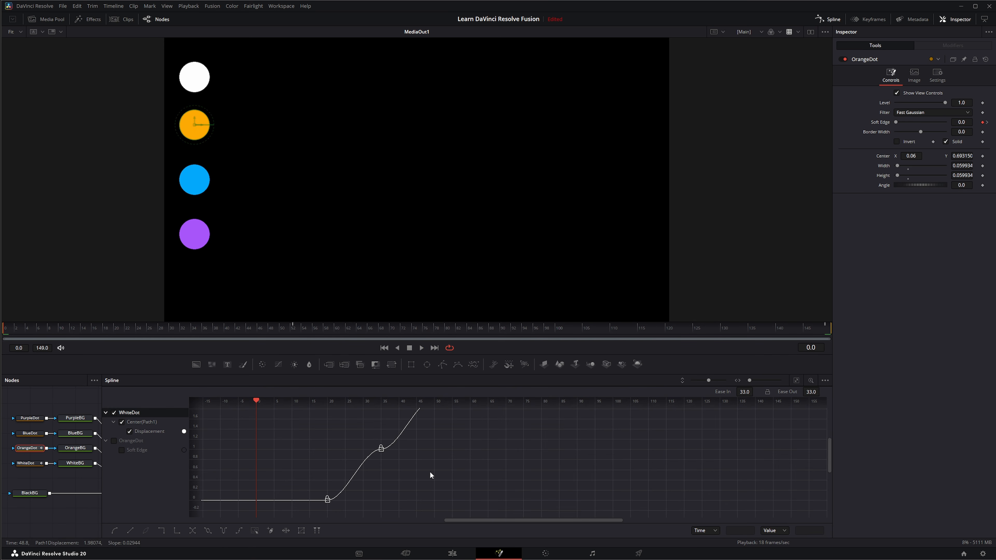
pyautogui.press('Delete')
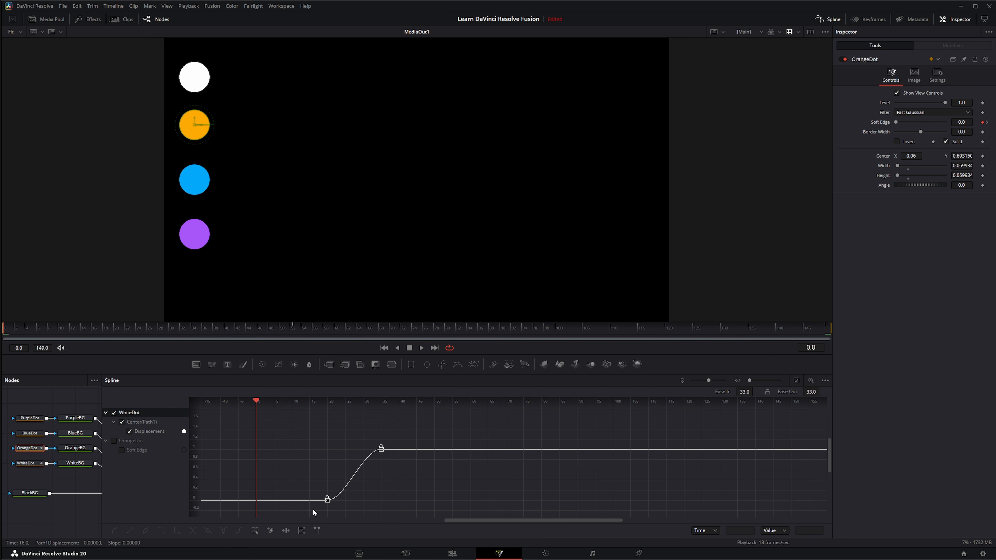
# Step: Select both WhiteDot displacement keyframes and duplicate them with the Ping-pong option
pyautogui.moveTo(313, 509); pyautogui.dragTo(398, 434)
pyautogui.rightClick(334, 454)
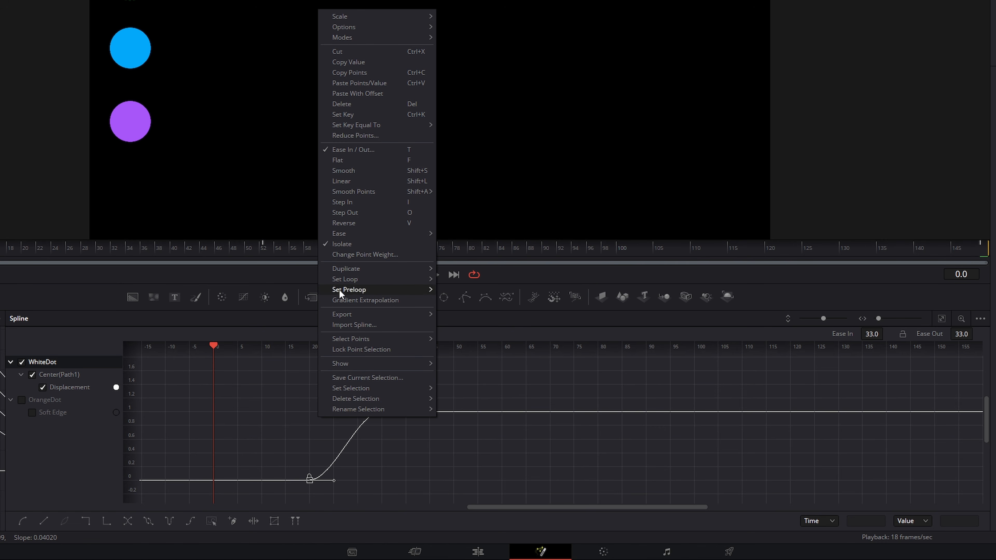
pyautogui.moveTo(349, 268)
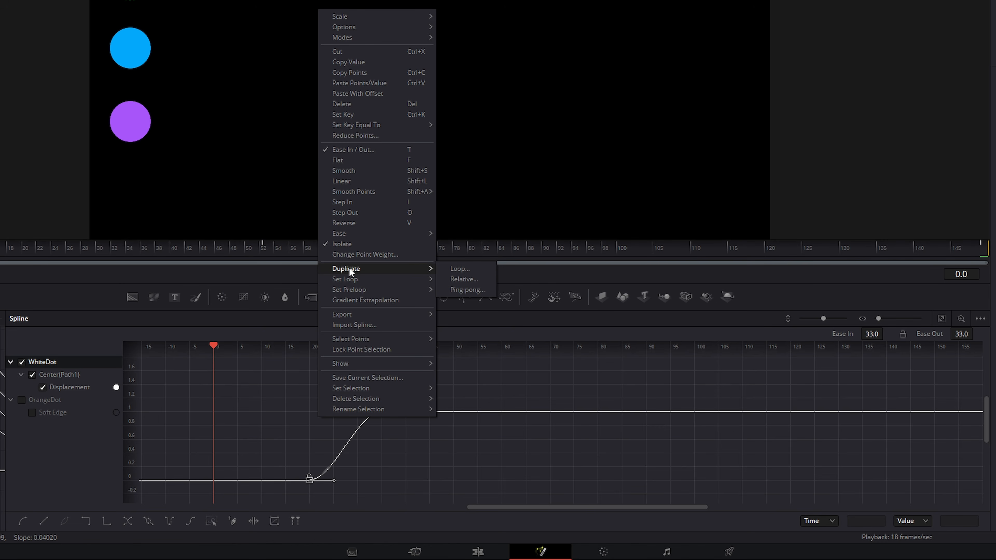
pyautogui.click(470, 292)
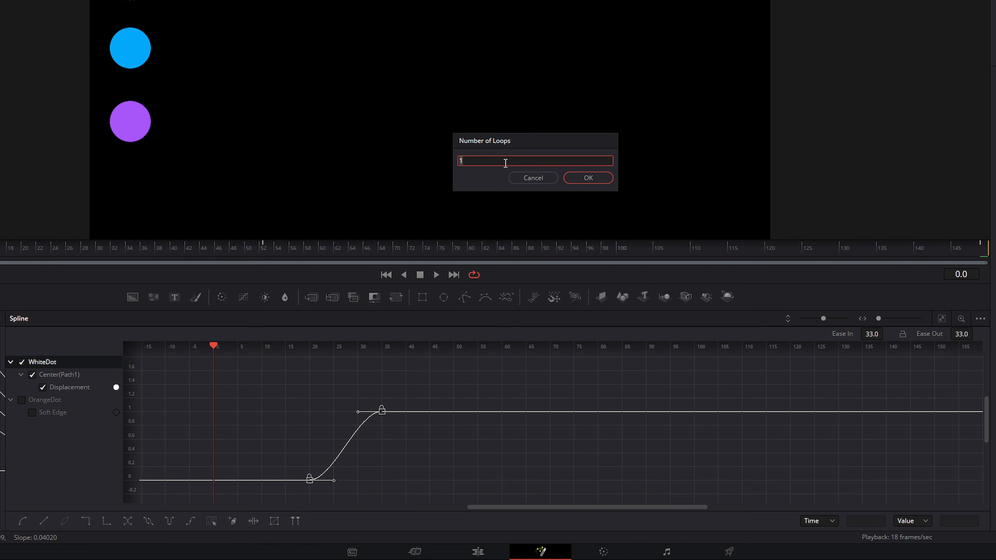
pyautogui.press('Return')
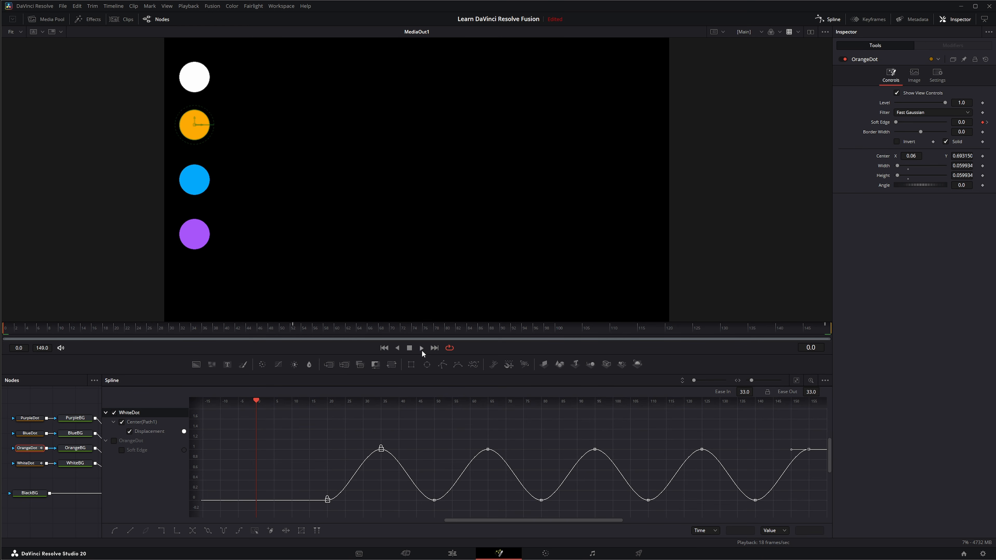
# Step: Play the ping-pong animation to check the white dot's movement, stop it, and return to the first frame
pyautogui.click(437, 276)
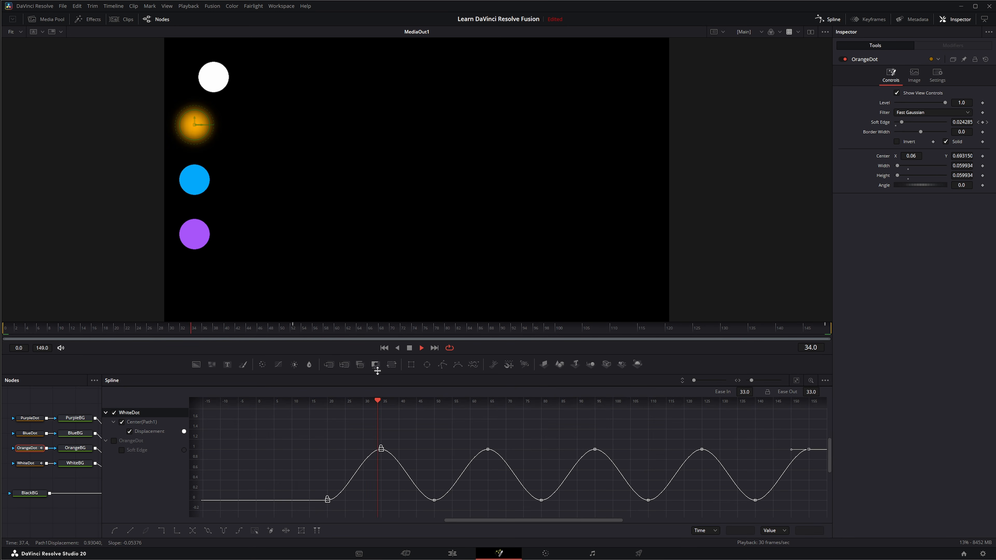
pyautogui.click(408, 347)
pyautogui.click(384, 347)
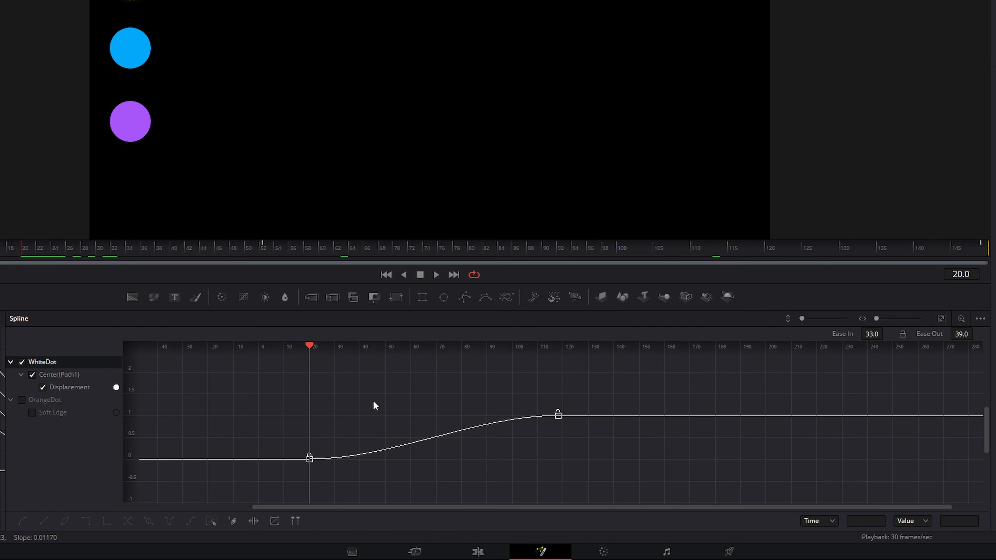
# Step: Select the last WhiteDot displacement keyframe and apply Gradient Extrapolation to the curve
pyautogui.rightClick(374, 404)
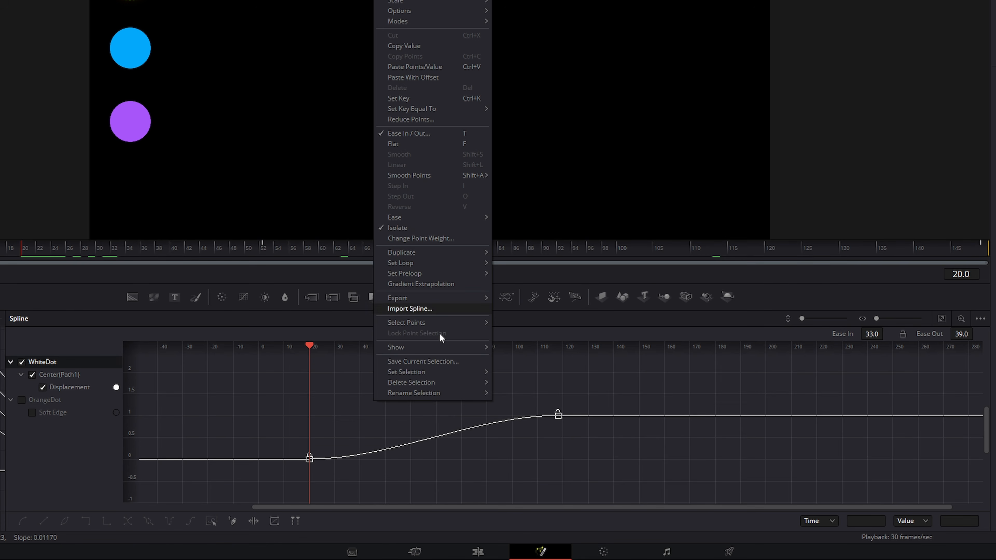
pyautogui.click(551, 387)
pyautogui.moveTo(509, 386); pyautogui.dragTo(579, 453)
pyautogui.rightClick(480, 394)
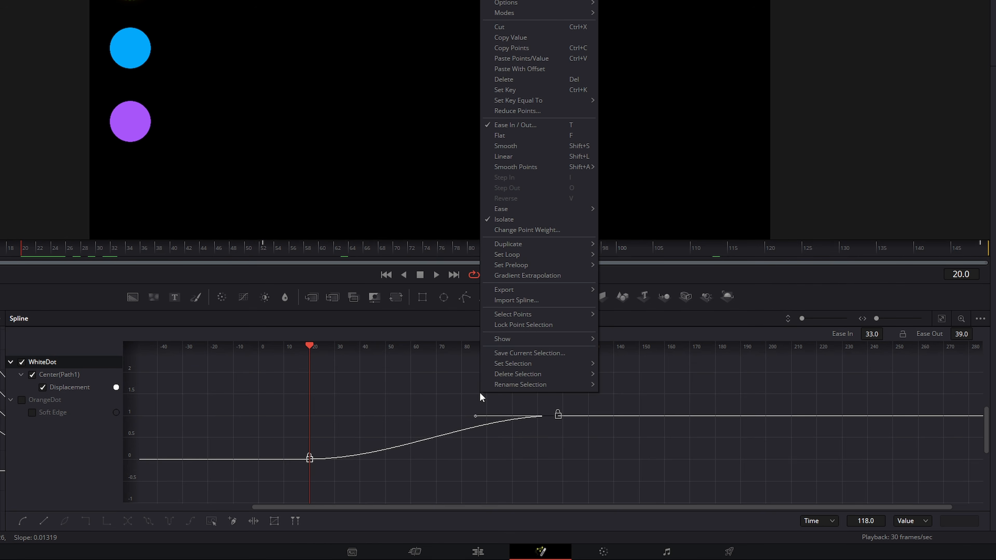
pyautogui.click(518, 277)
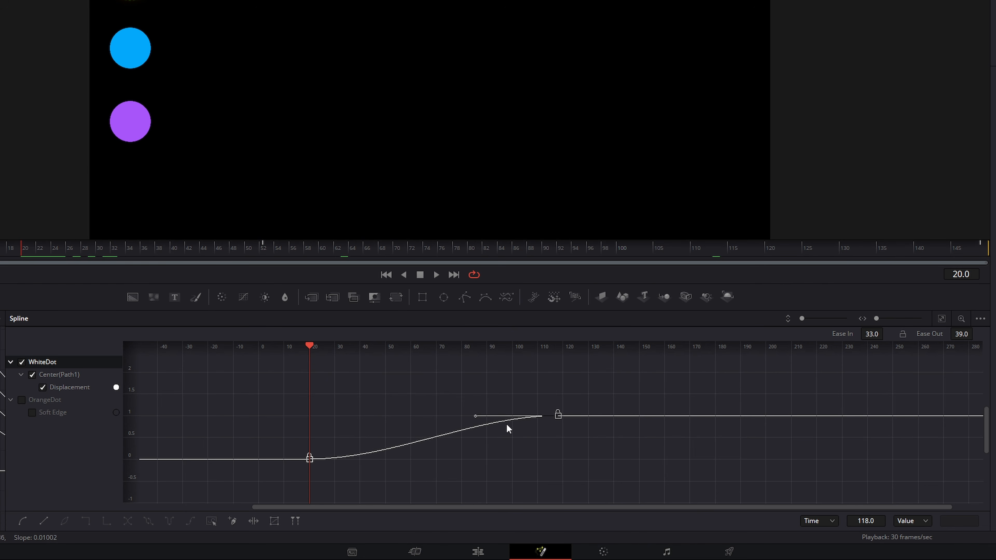
# Step: Pull the last WhiteDot displacement keyframe's incoming handle down for a steeper slope, and move that keyframe to frame 58
pyautogui.moveTo(473, 421); pyautogui.dragTo(495, 457)
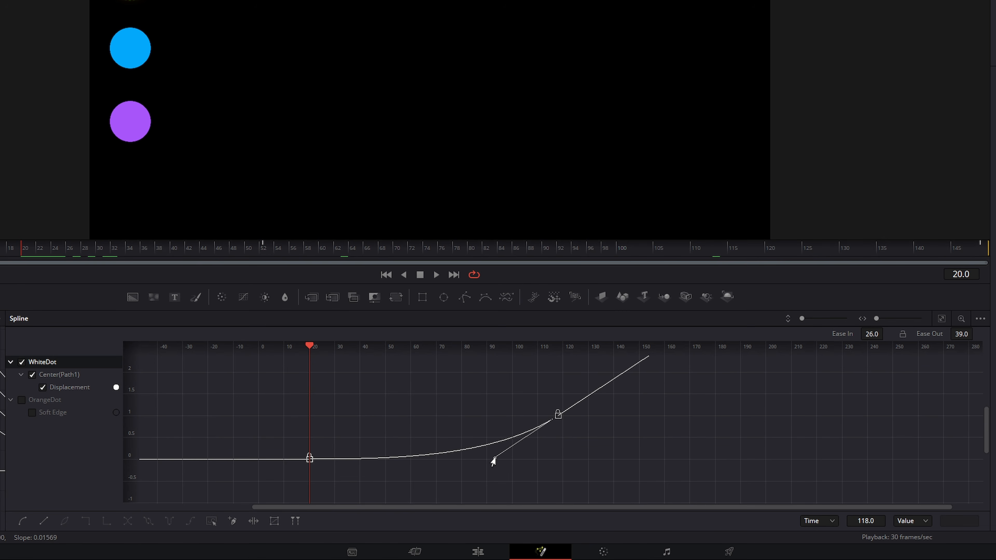
pyautogui.click(436, 274)
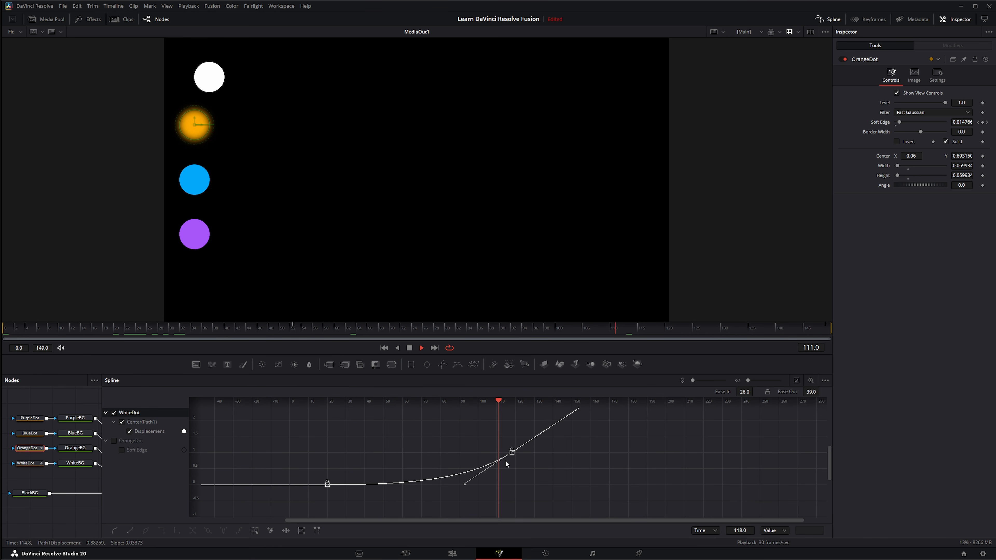
pyautogui.click(511, 454)
pyautogui.moveTo(508, 456); pyautogui.dragTo(388, 472)
# Step: Play the animation from the first frame to check the white dot's extrapolated movement, and stop playback
pyautogui.click(384, 348)
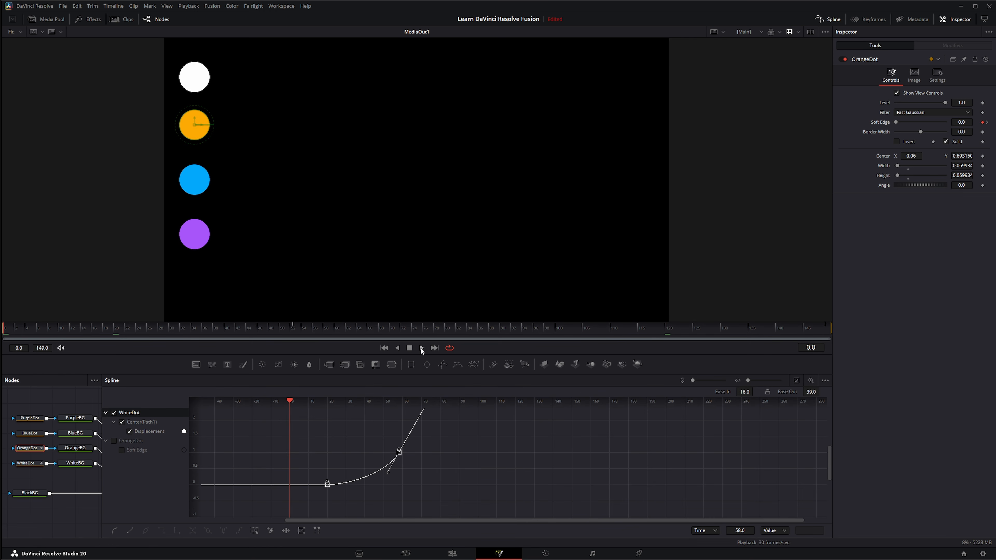
pyautogui.click(421, 348)
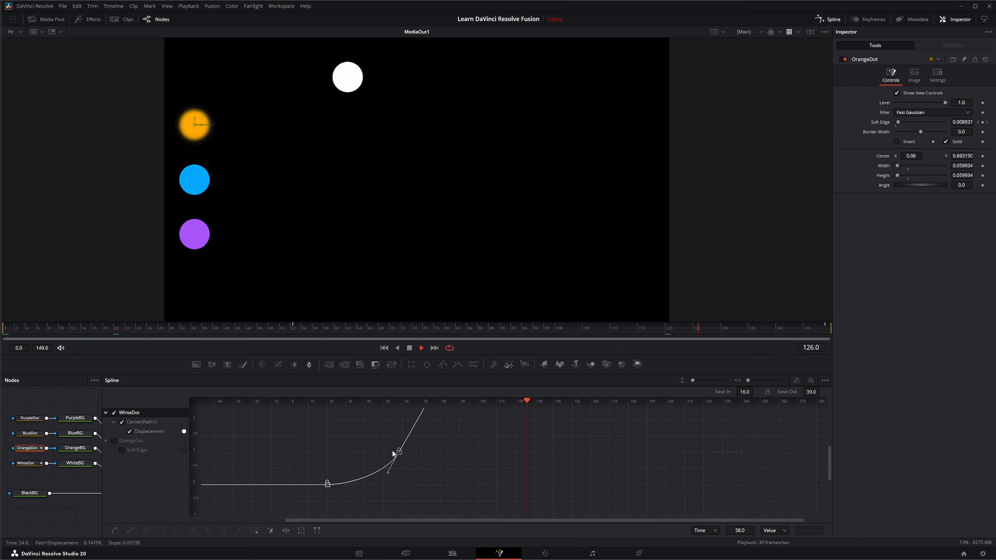
pyautogui.press('space')
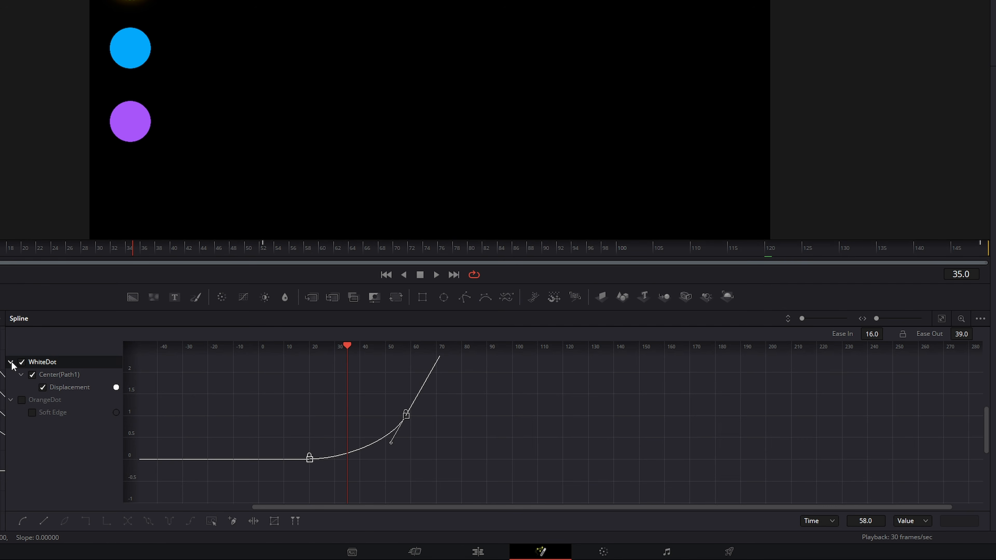
# Step: Hide the WhiteDot curve and collapse the WhiteDot and OrangeDot entries in the Spline editor
pyautogui.click(106, 413)
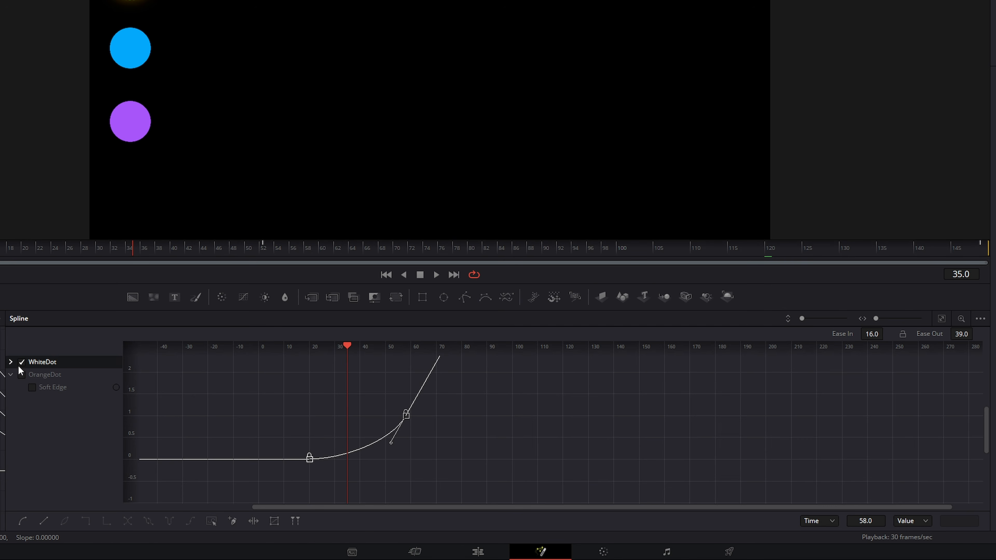
pyautogui.click(113, 412)
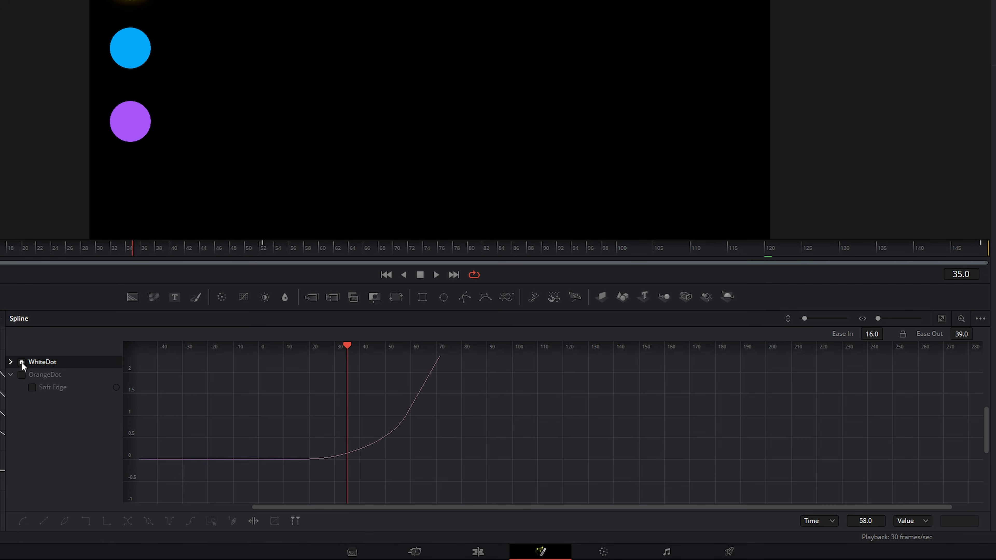
pyautogui.click(11, 375)
# Step: Animate BlueDot's Center from frame 0 to frame 149, moving it horizontally across to the image's right side, and fit the curve to the graph
pyautogui.click(1, 412)
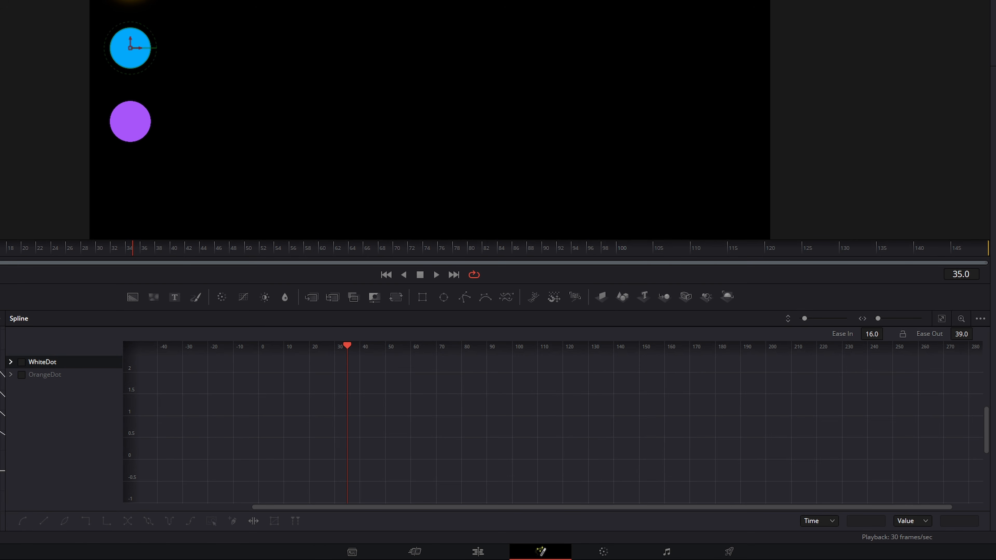
pyautogui.click(384, 274)
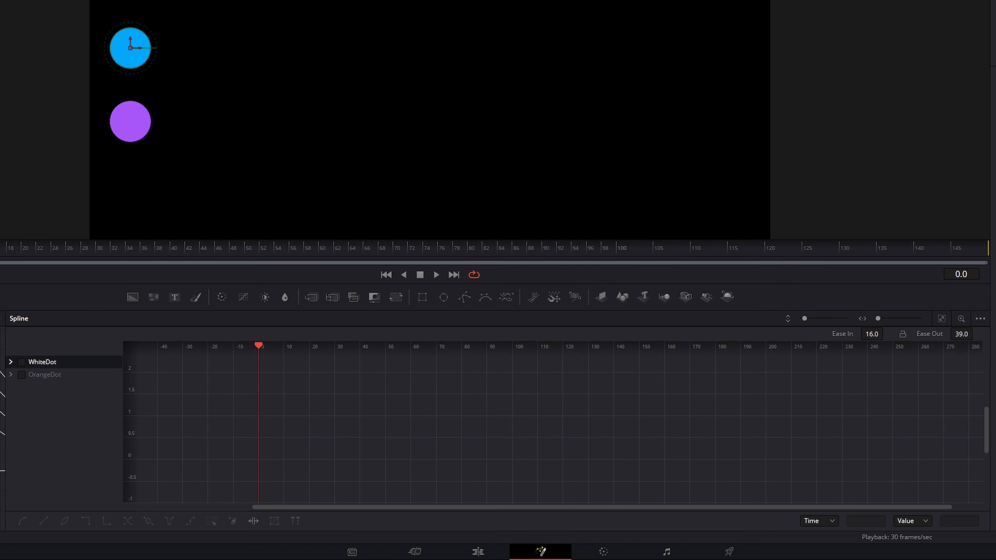
pyautogui.click(995, 117)
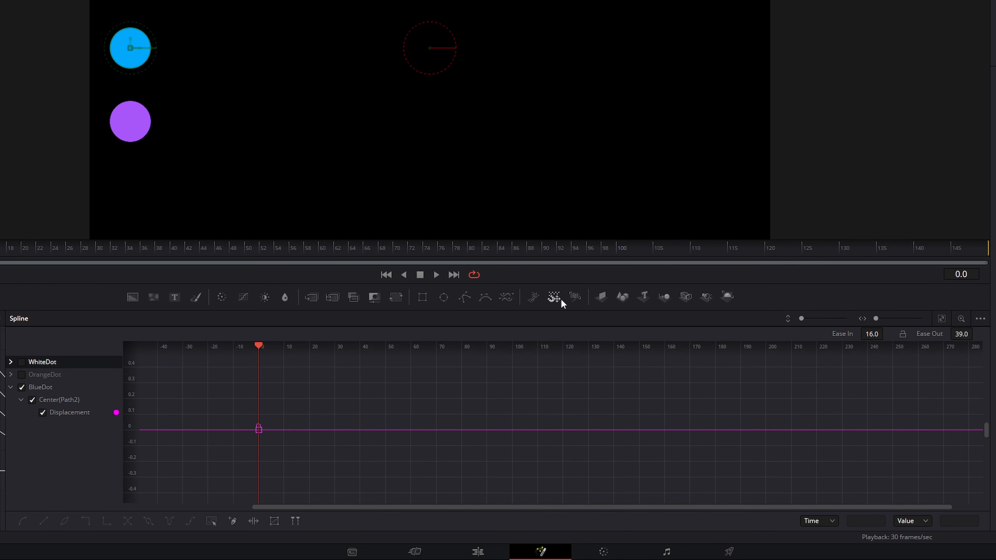
pyautogui.click(454, 277)
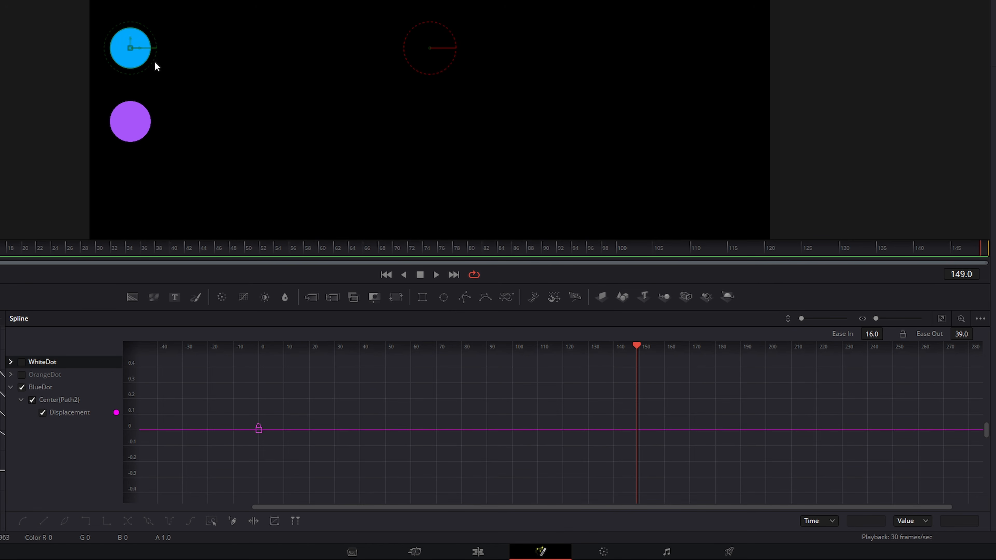
pyautogui.moveTo(139, 46); pyautogui.dragTo(724, 49)
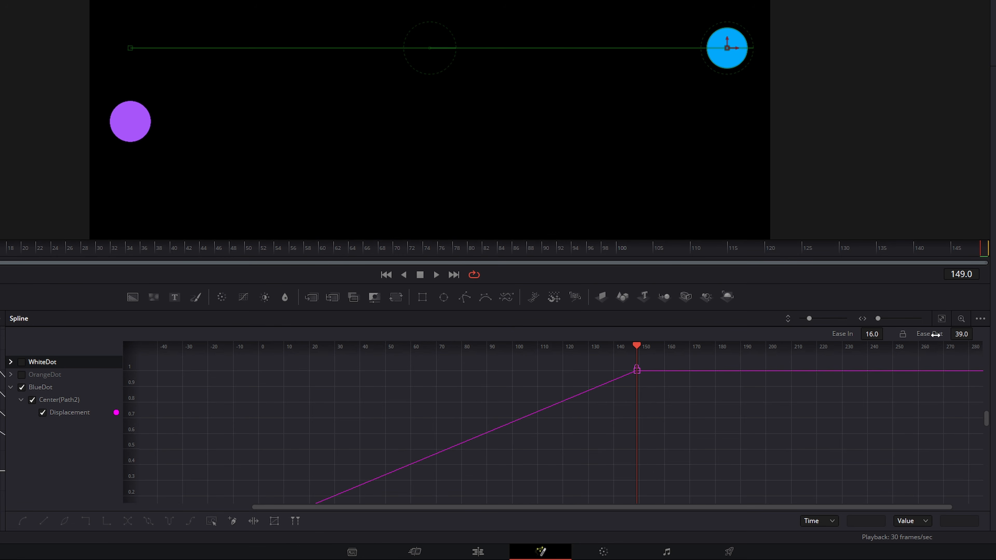
pyautogui.click(941, 318)
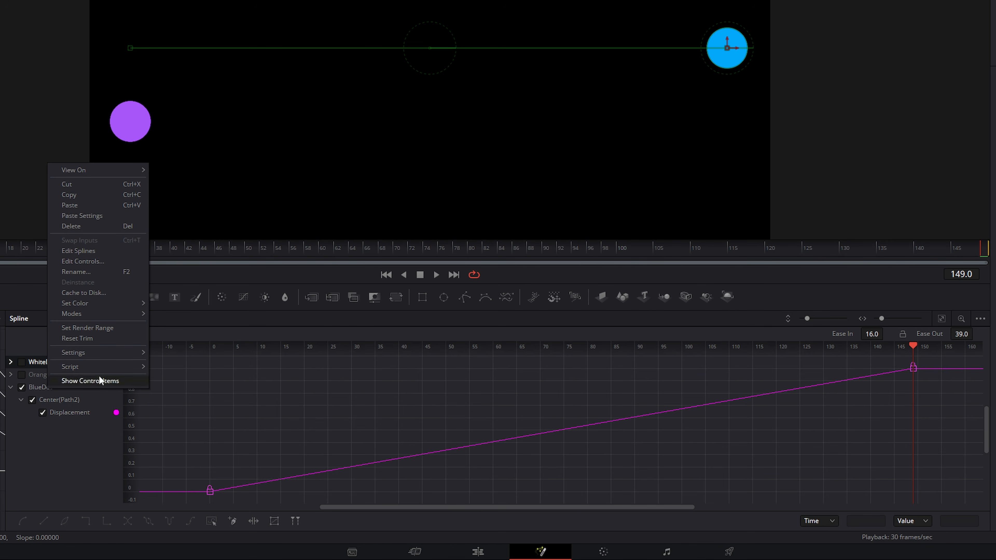
# Step: Compare the context options offered for BlueDot, its path, its Displacement curve and the empty graph area
pyautogui.click(87, 462)
pyautogui.rightClick(67, 399)
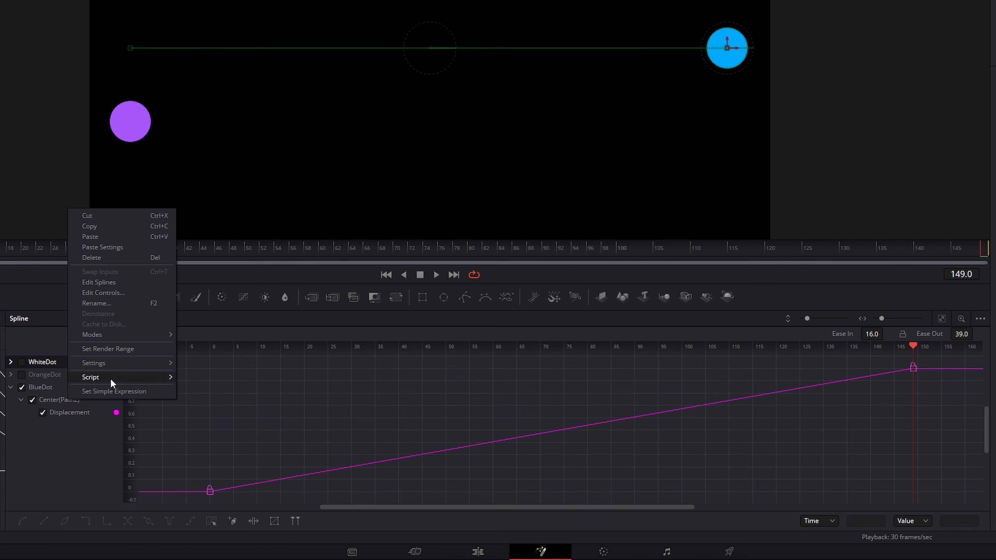
pyautogui.click(68, 459)
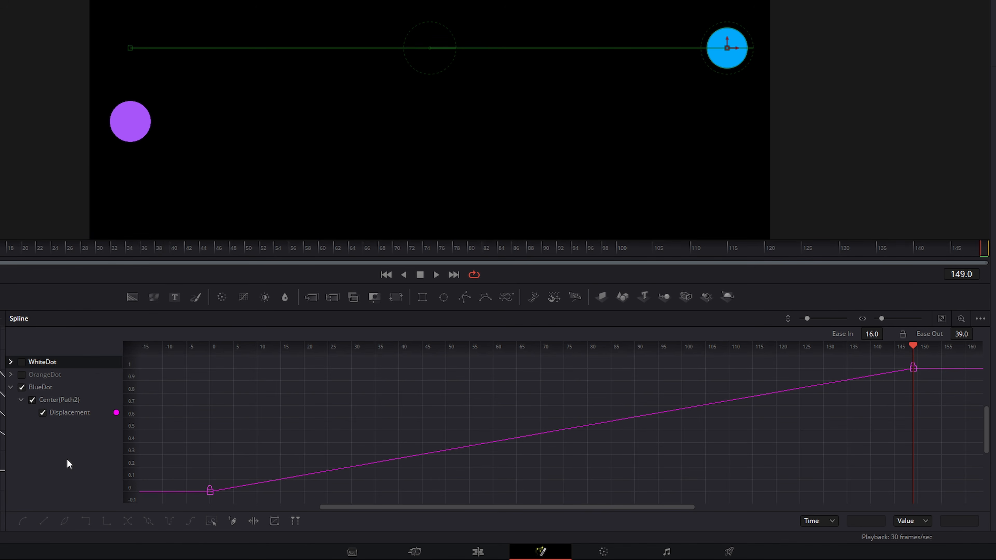
pyautogui.rightClick(65, 415)
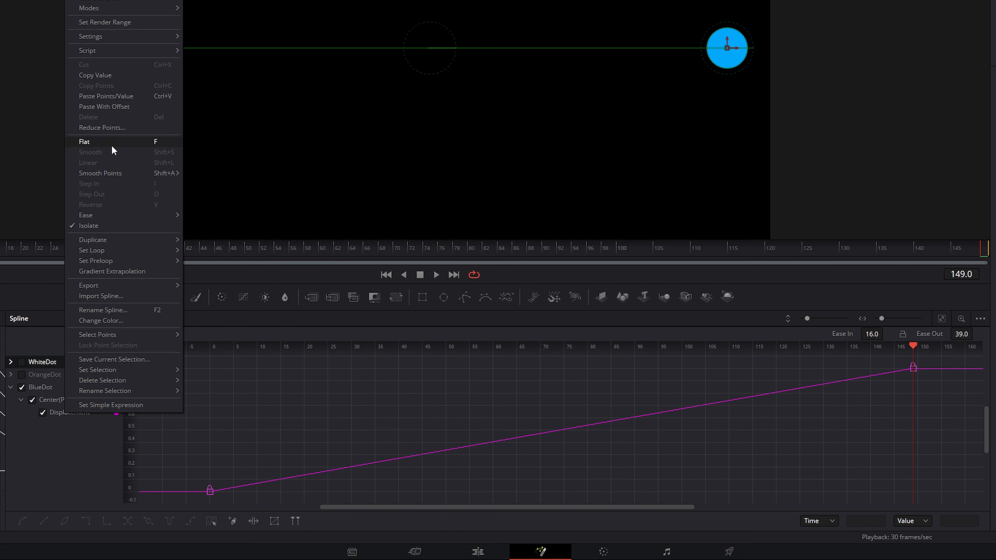
pyautogui.rightClick(220, 457)
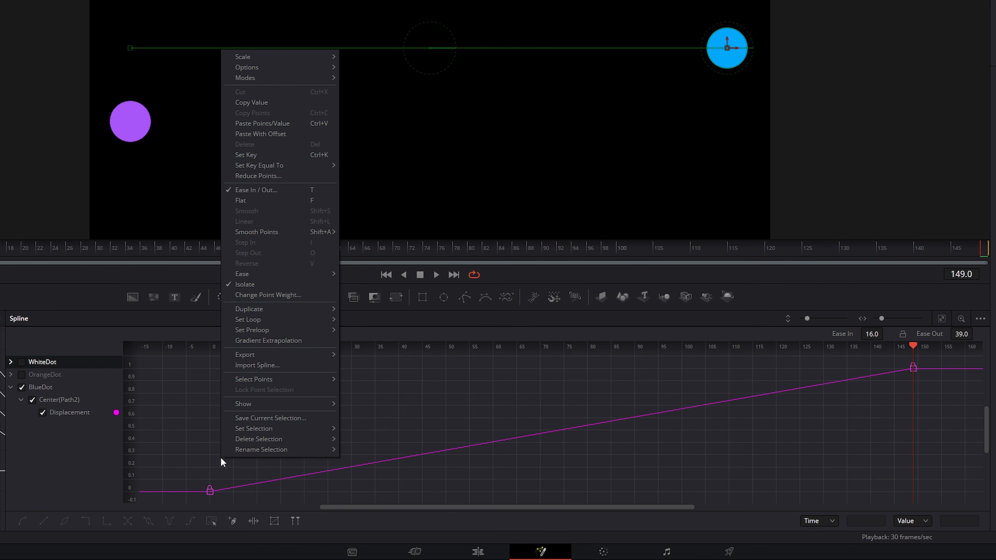
pyautogui.rightClick(196, 448)
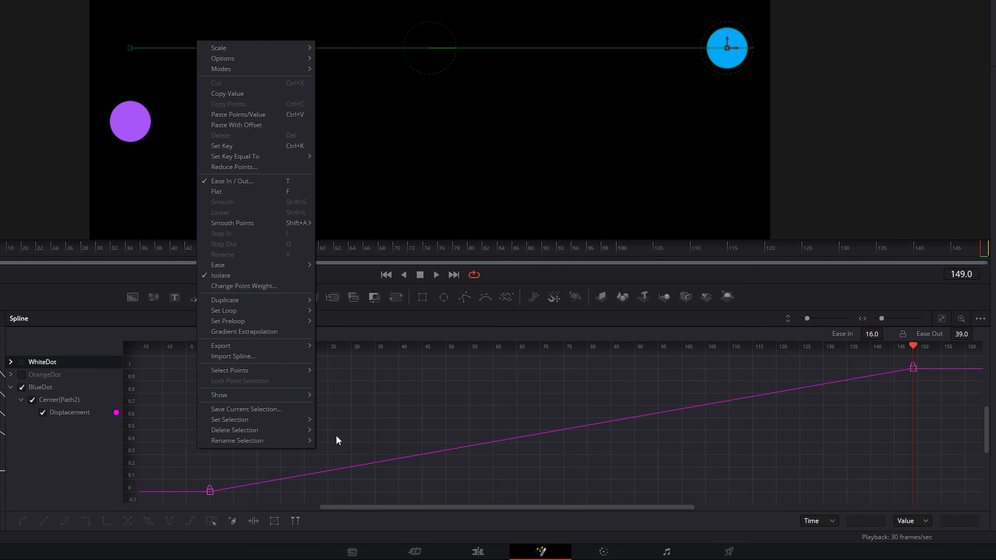
pyautogui.rightClick(348, 424)
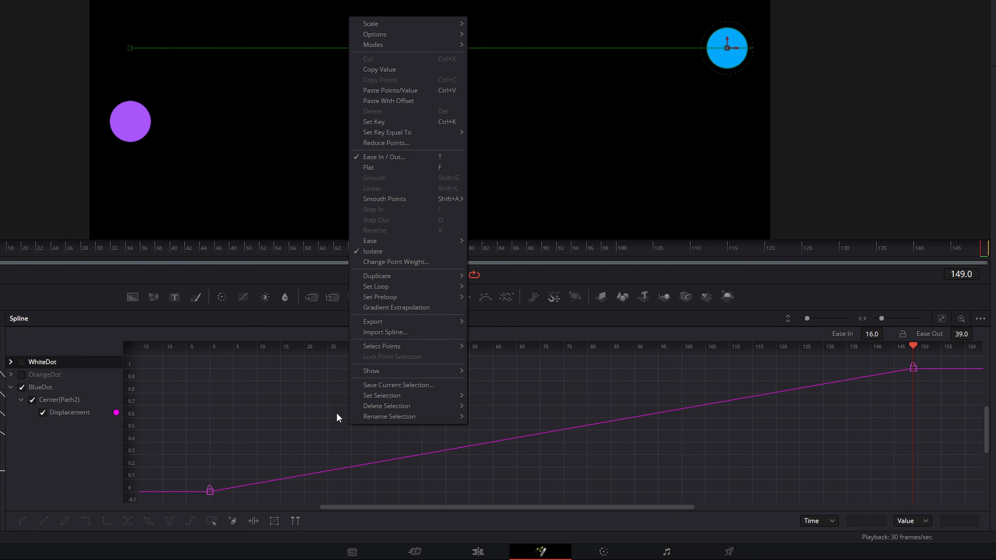
# Step: Inspect the Edit Control dialog for BlueDot's Displacement, cancel it, and review the curve's Settings options for saving and loading
pyautogui.rightClick(72, 414)
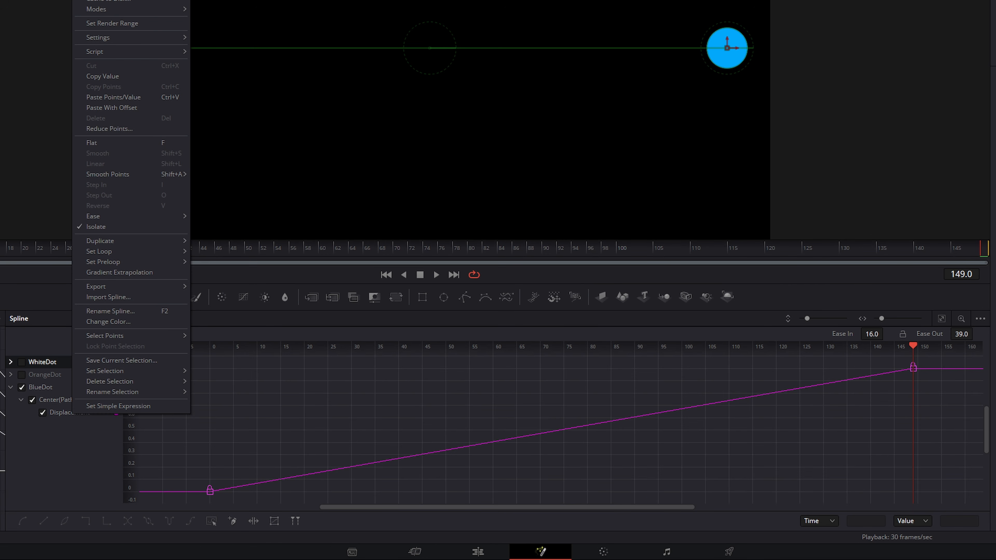
pyautogui.click(107, 0)
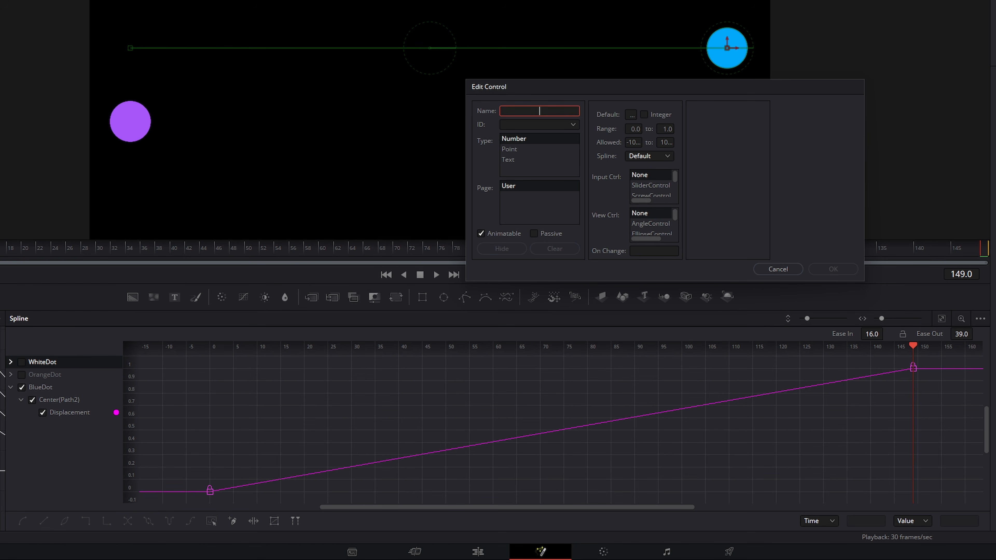
pyautogui.click(777, 269)
pyautogui.rightClick(62, 413)
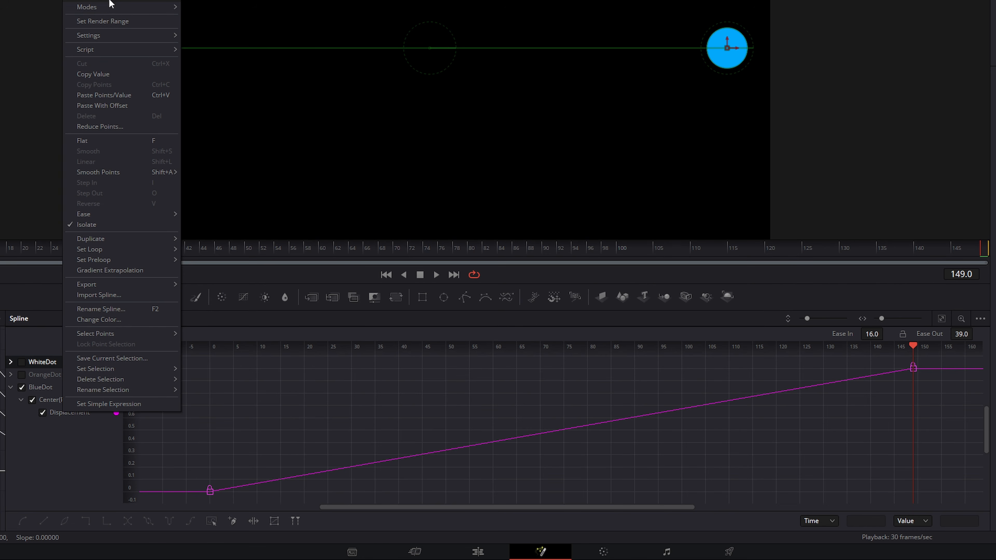
pyautogui.moveTo(110, 9)
pyautogui.moveTo(116, 39)
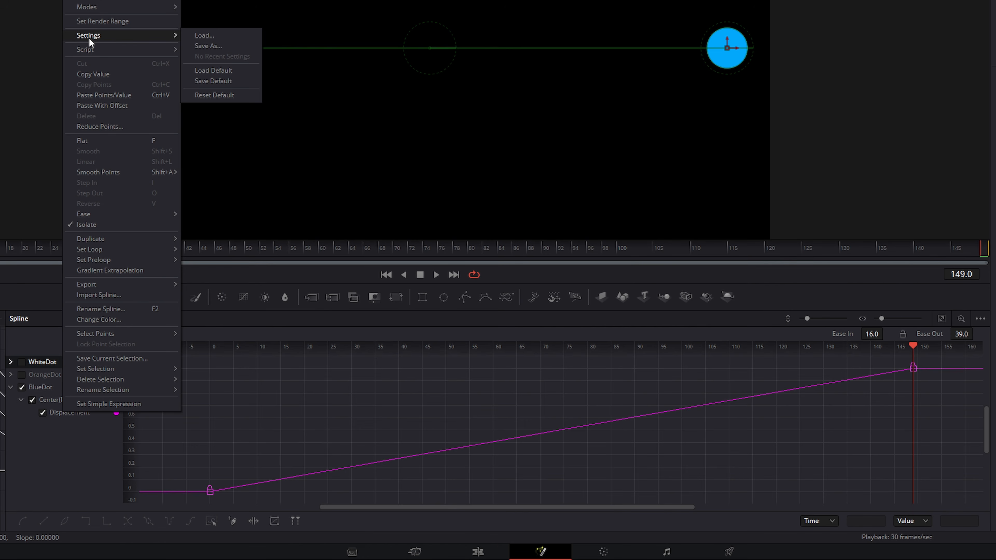
pyautogui.moveTo(207, 48)
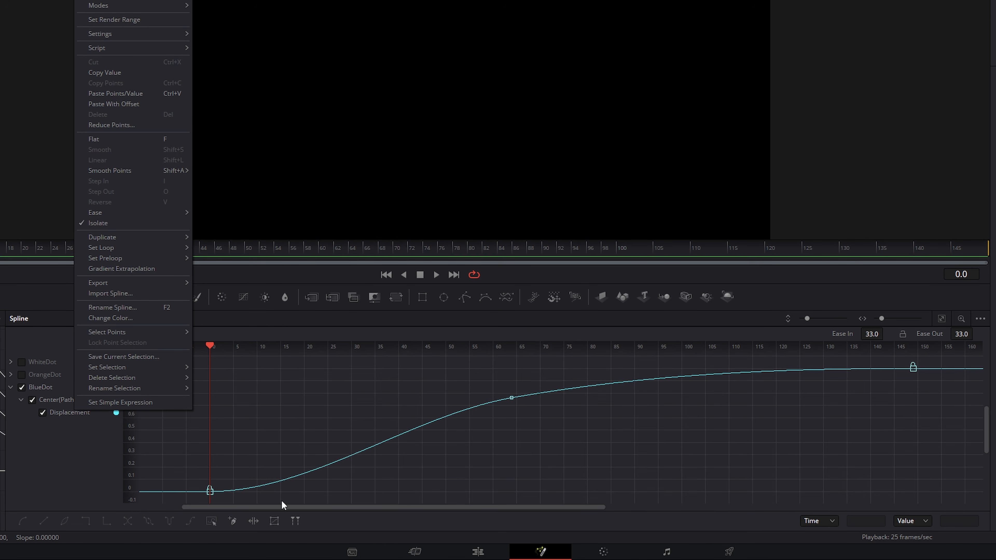
pyautogui.click(275, 417)
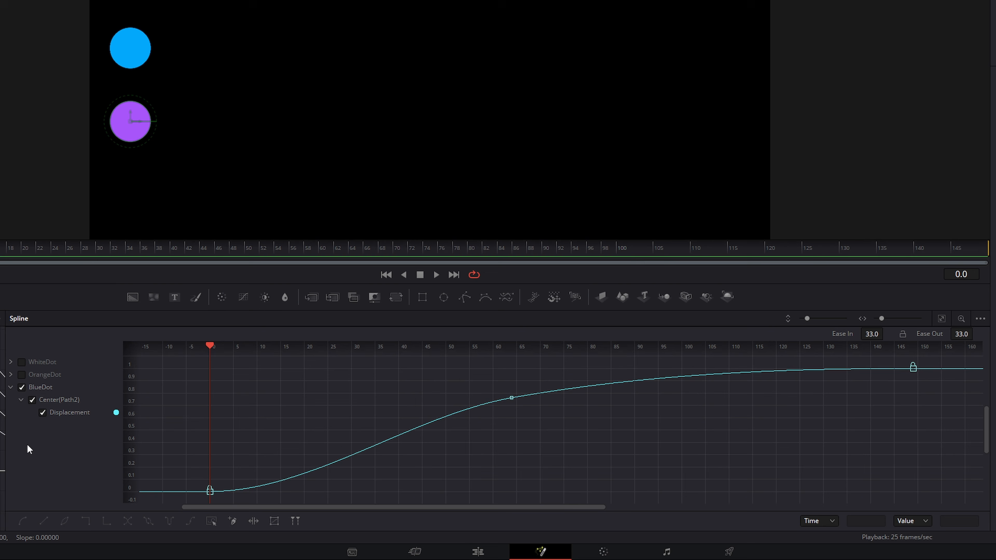
# Step: Show and expand the OrangeDot curve, hide the BlueDot curve, and select OrangeDot's Soft Edge
pyautogui.click(22, 375)
pyautogui.click(10, 374)
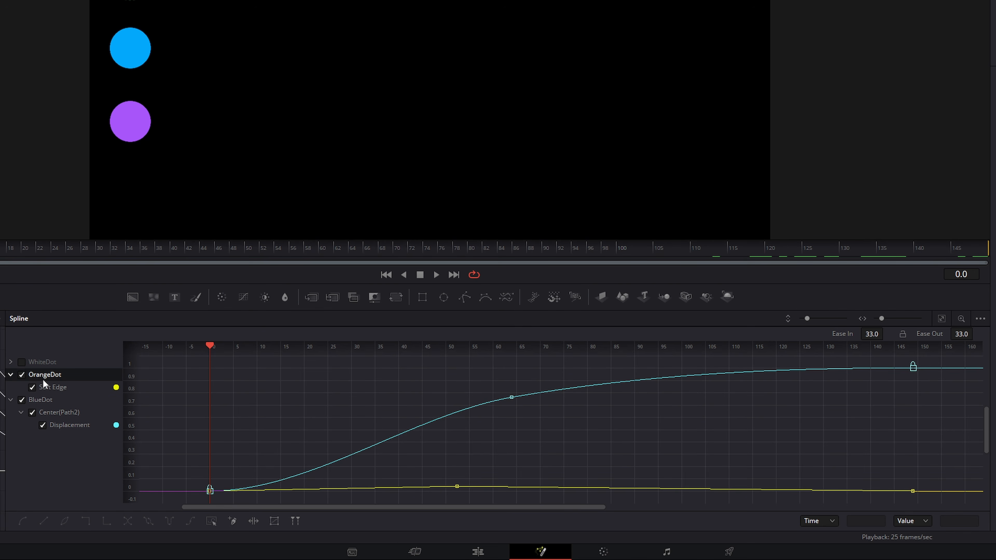
pyautogui.click(32, 413)
pyautogui.click(53, 386)
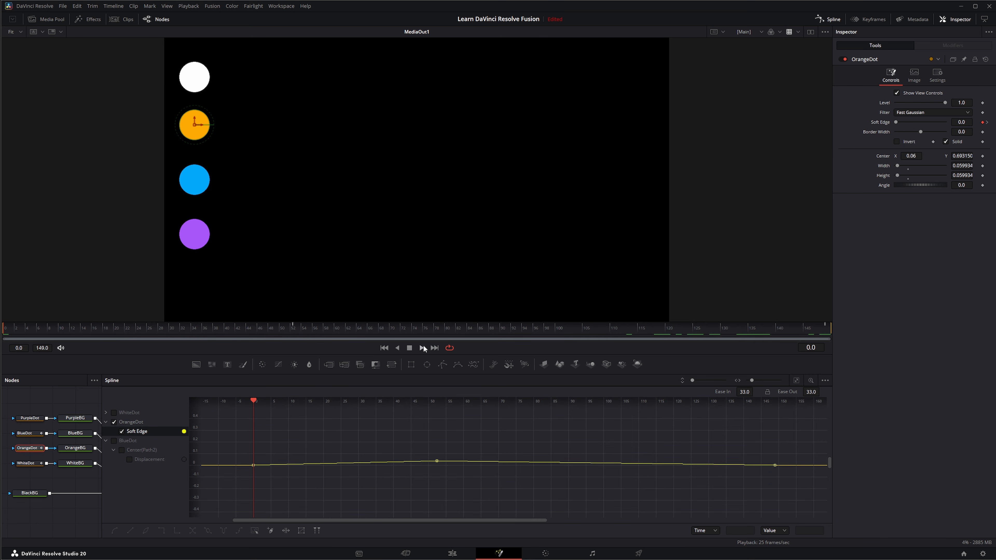
# Step: Play the animation to check the orange dot's soft edge, stop it, and return to the first frame
pyautogui.click(423, 348)
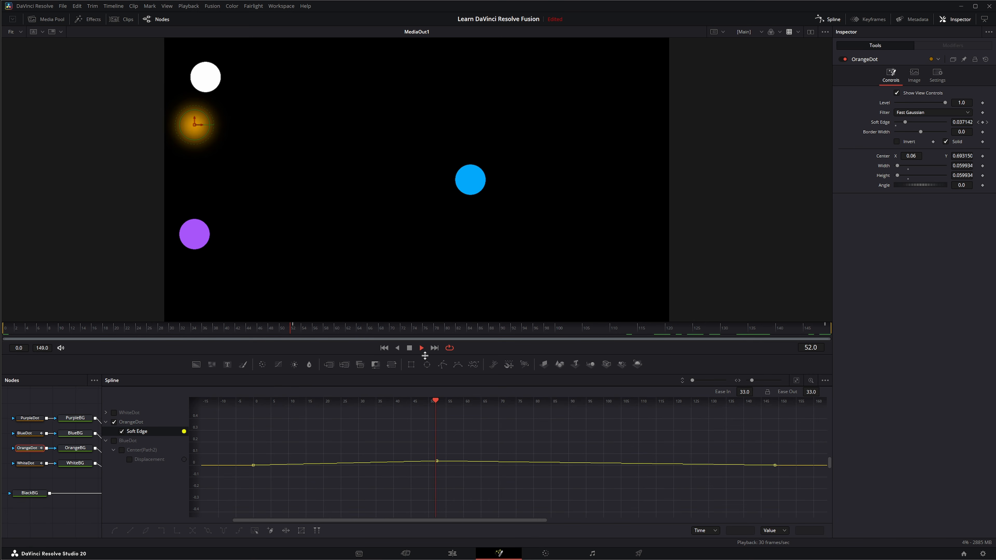
pyautogui.click(409, 349)
pyautogui.click(385, 348)
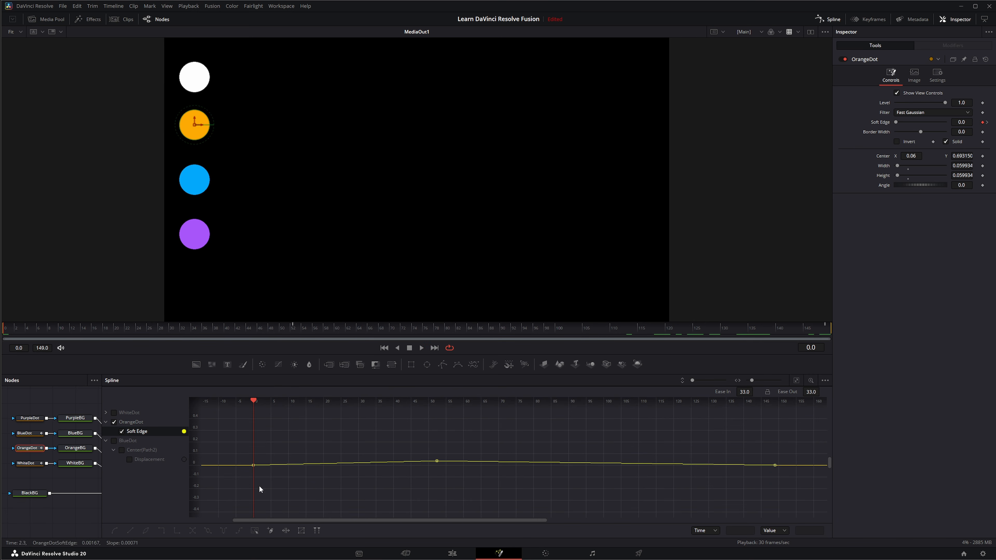
# Step: Select all of OrangeDot's Soft Edge keyframes and copy their points
pyautogui.moveTo(256, 484); pyautogui.dragTo(800, 447)
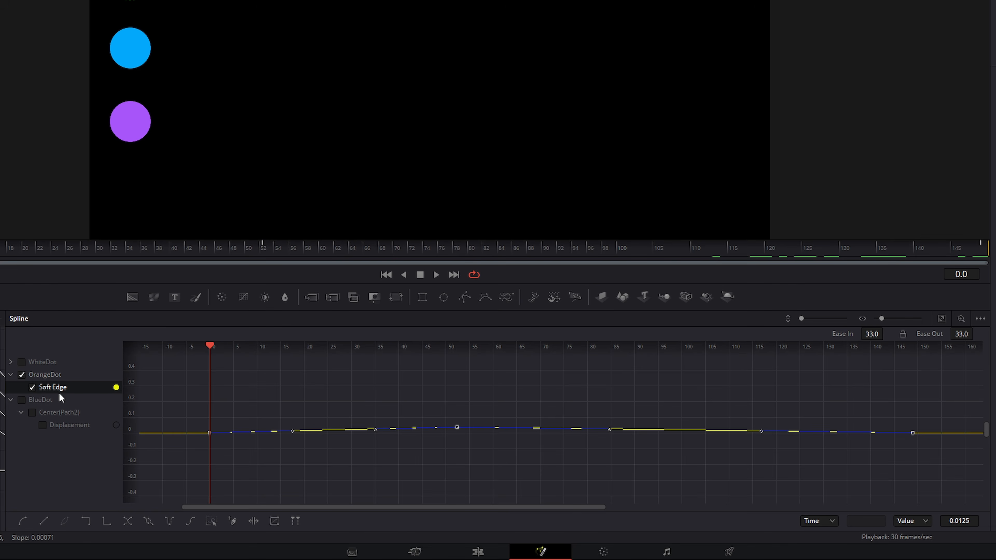
pyautogui.rightClick(53, 388)
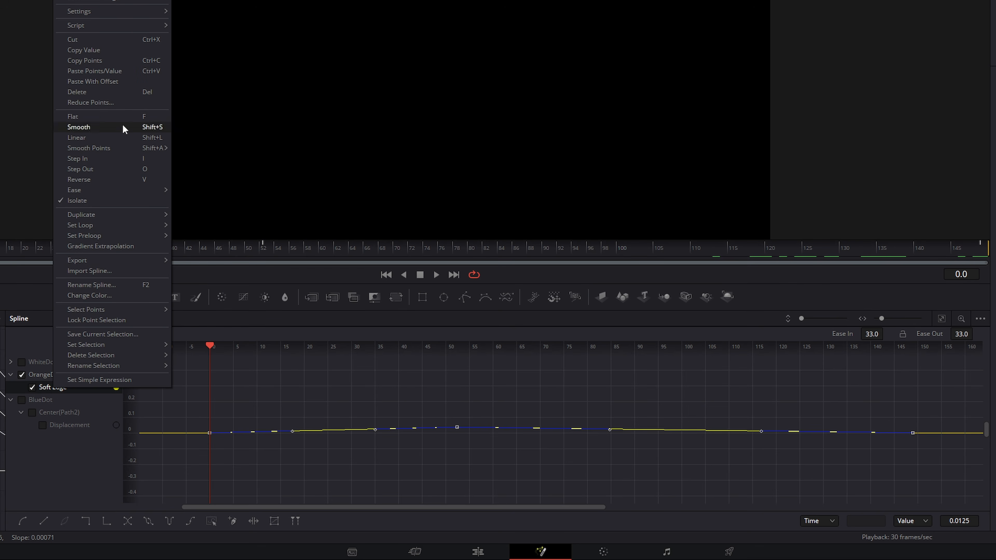
pyautogui.click(97, 61)
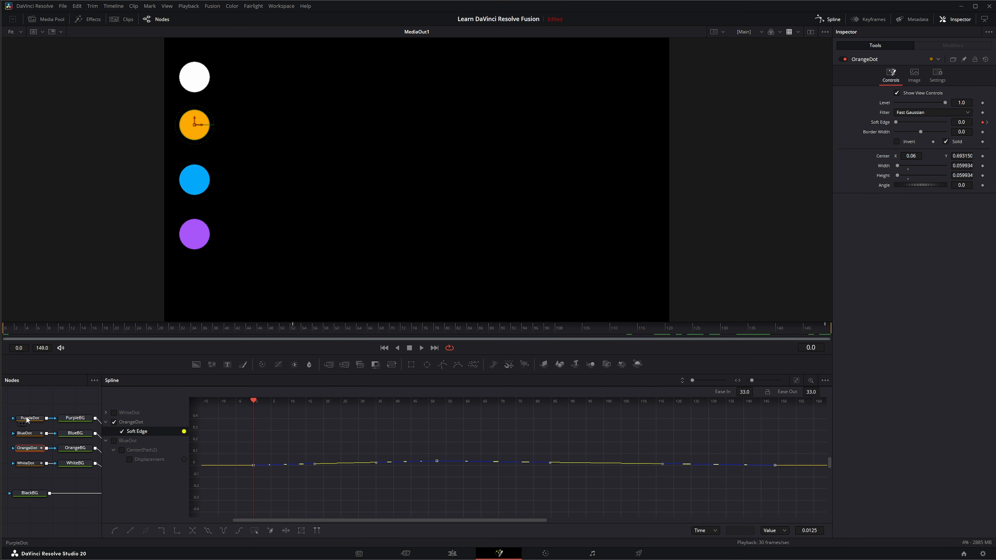
# Step: Add a Soft Edge keyframe to PurpleDot at frame 0 and select its Soft Edge curve in the Spline editor
pyautogui.click(28, 418)
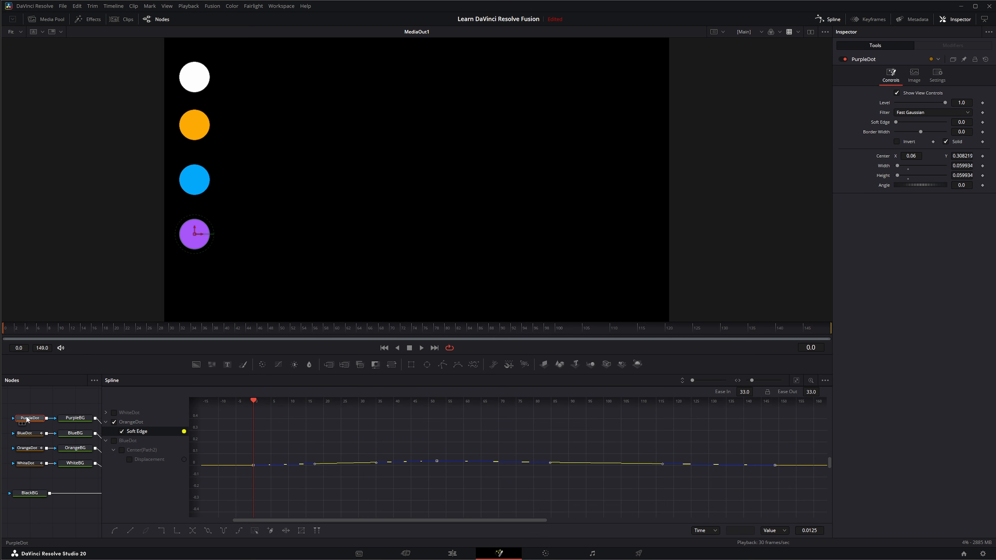
pyautogui.click(982, 123)
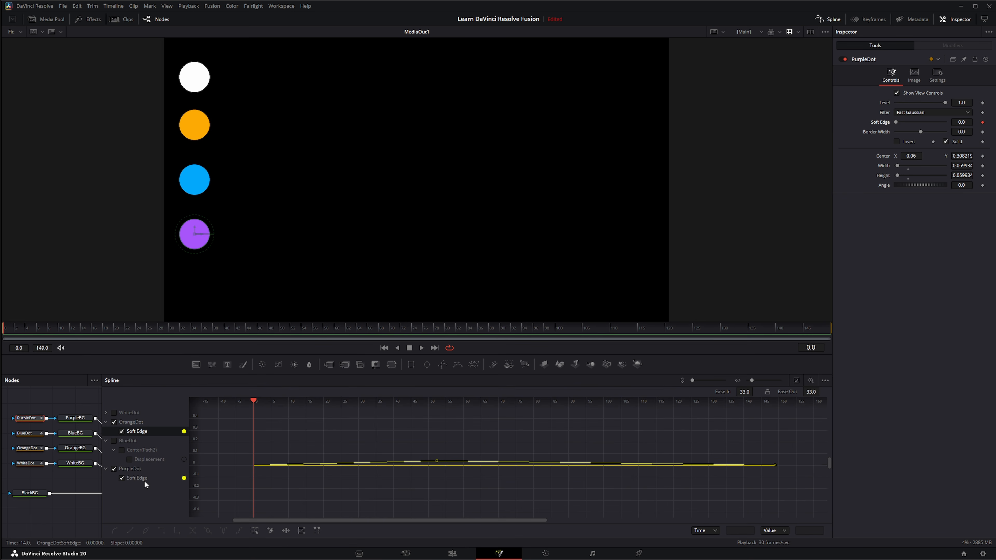
pyautogui.click(134, 478)
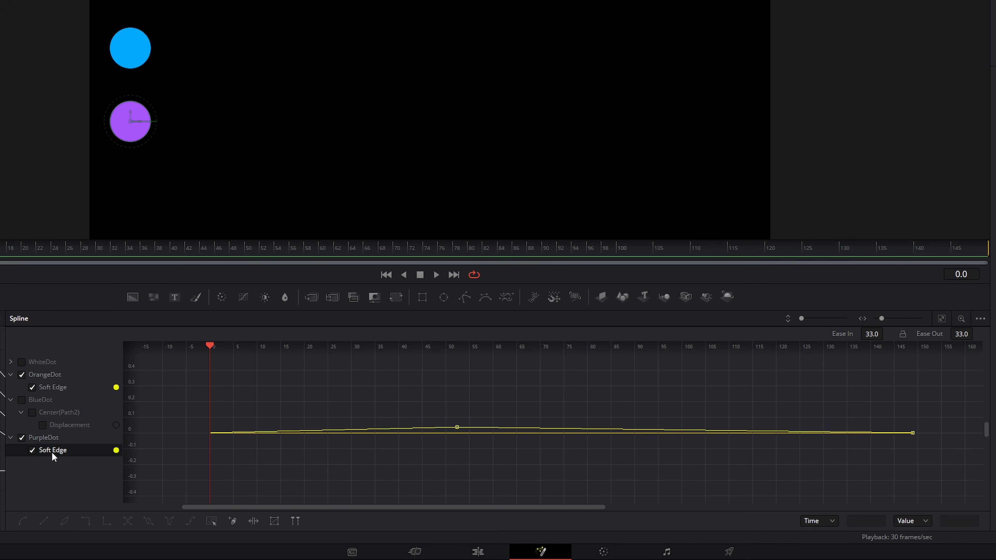
# Step: Paste the copied points onto PurpleDot's Soft Edge curve, then play the animation to check it and return to the first frame
pyautogui.rightClick(136, 479)
pyautogui.click(104, 125)
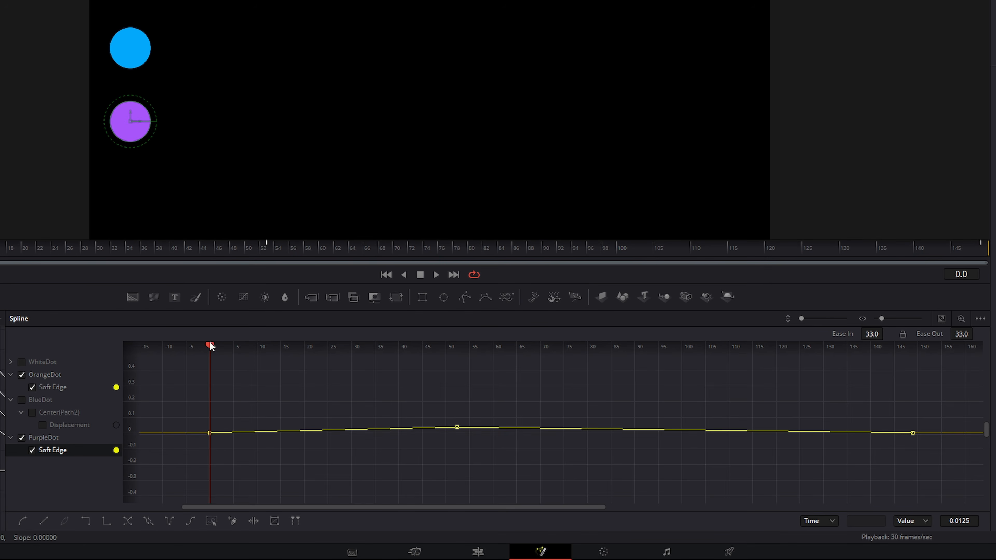
pyautogui.click(435, 275)
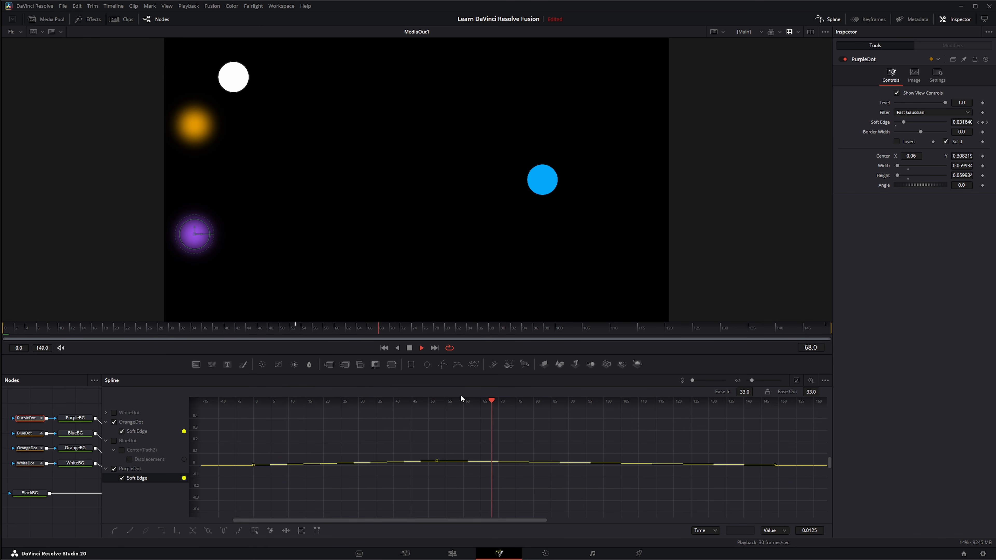
pyautogui.click(410, 348)
pyautogui.click(384, 348)
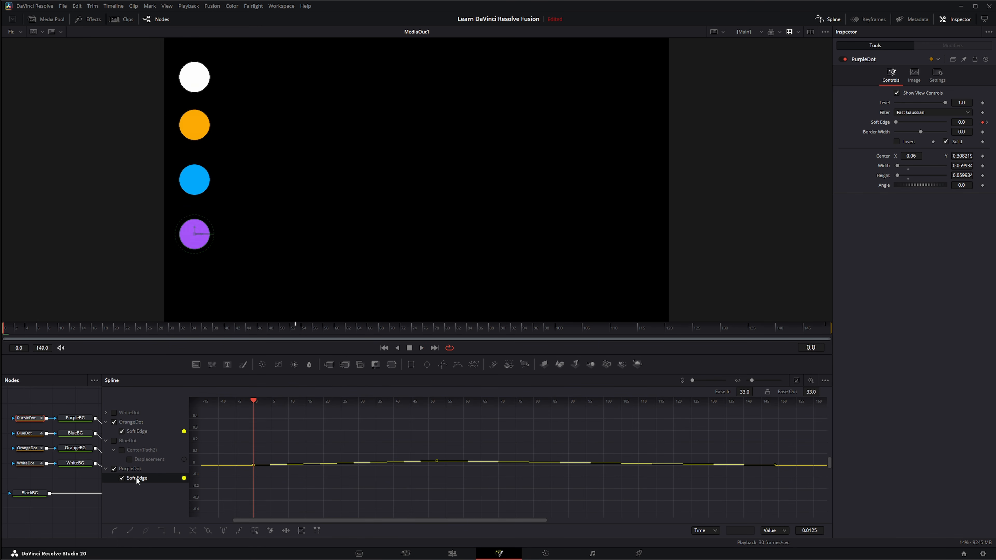
# Step: Add several keyframes along the overlapping Soft Edge curves before the middle peak and move two of them vertically
pyautogui.rightClick(136, 477)
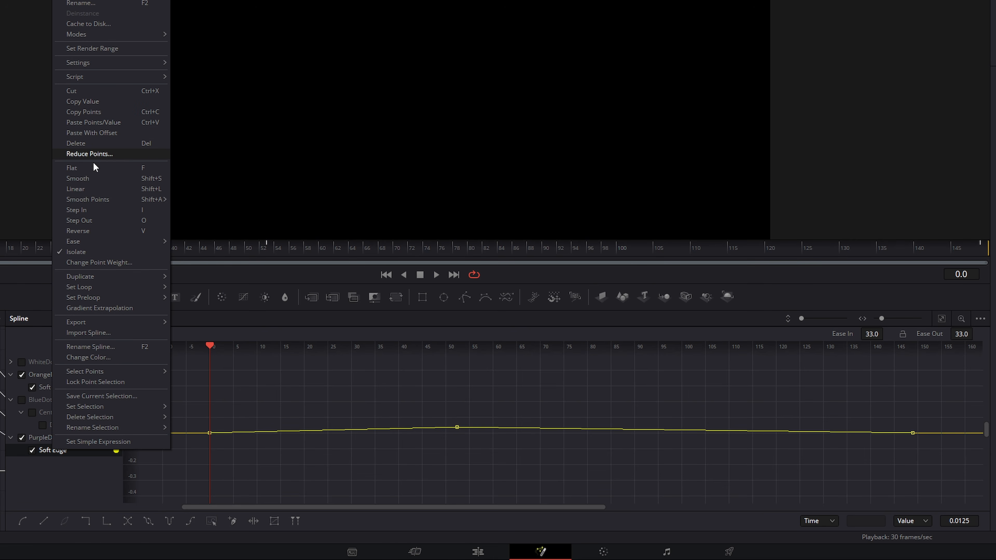
pyautogui.click(262, 422)
pyautogui.click(275, 432)
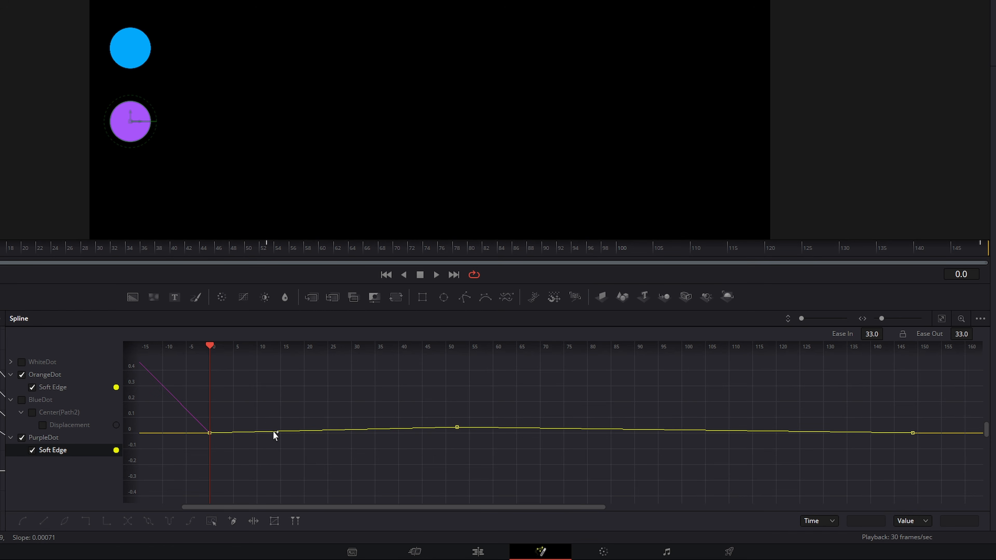
pyautogui.click(314, 430)
pyautogui.click(337, 430)
pyautogui.click(364, 430)
pyautogui.click(379, 428)
pyautogui.click(427, 428)
pyautogui.moveTo(275, 431); pyautogui.dragTo(276, 419)
pyautogui.moveTo(337, 429)
pyautogui.mouseDown()
pyautogui.moveTo(337, 417)
pyautogui.moveTo(309, 422)
pyautogui.moveTo(337, 434)
pyautogui.mouseUp()
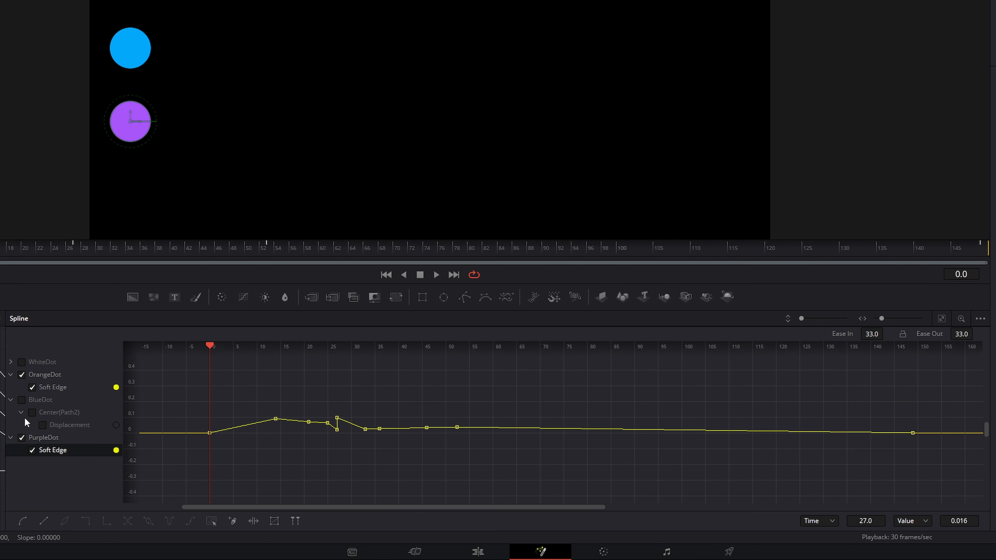
# Step: Hide OrangeDot's curve, then add three more keyframes before the peak of PurpleDot's Soft Edge curve and select them
pyautogui.click(22, 374)
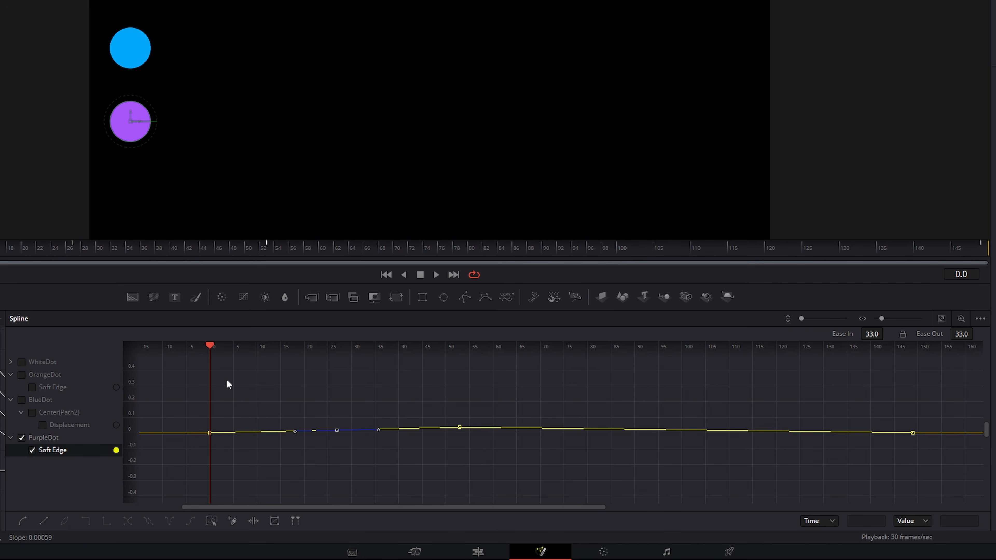
pyautogui.click(261, 432)
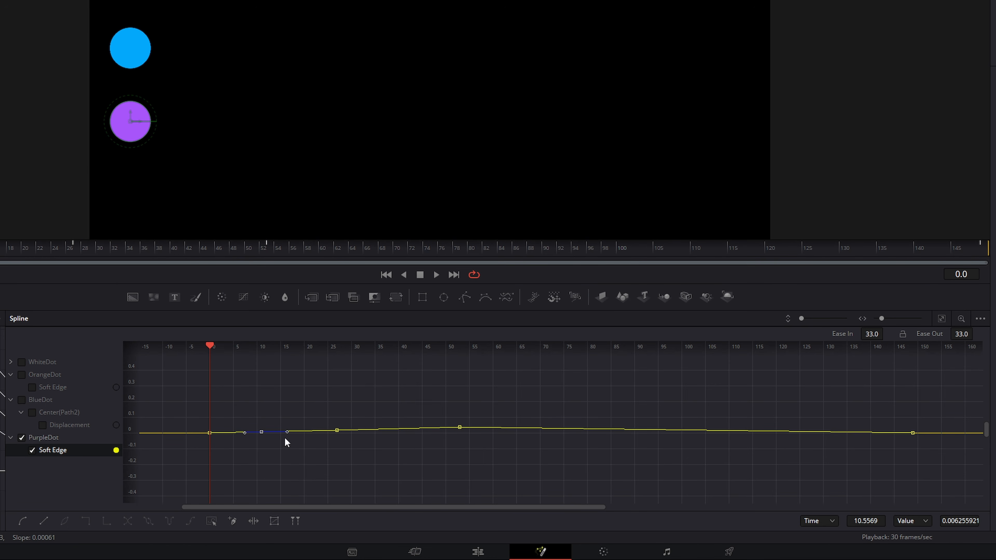
pyautogui.click(366, 432)
pyautogui.click(393, 429)
pyautogui.moveTo(221, 391); pyautogui.dragTo(446, 466)
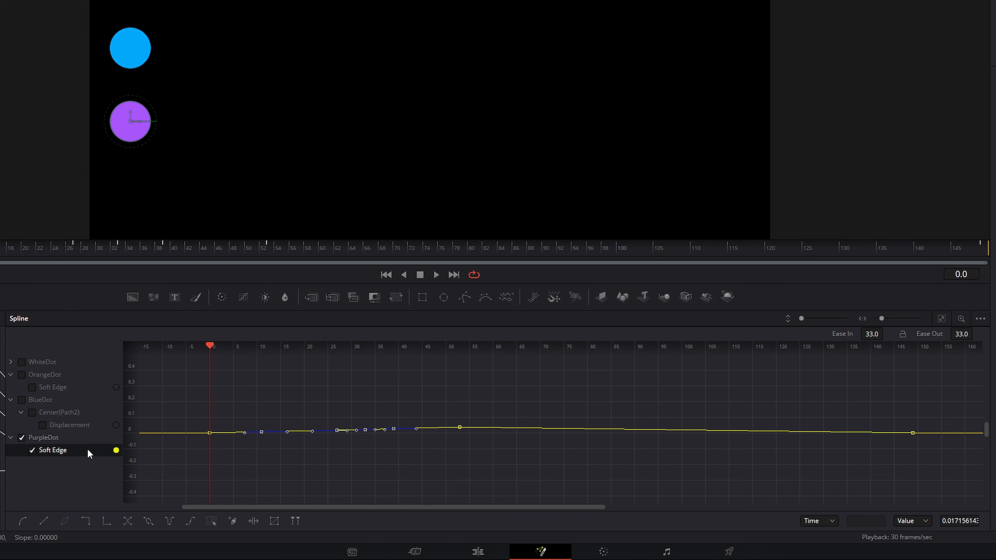
# Step: Reduce the selected points on PurpleDot's Soft Edge curve, adjusting the Freehand Precision
pyautogui.rightClick(75, 453)
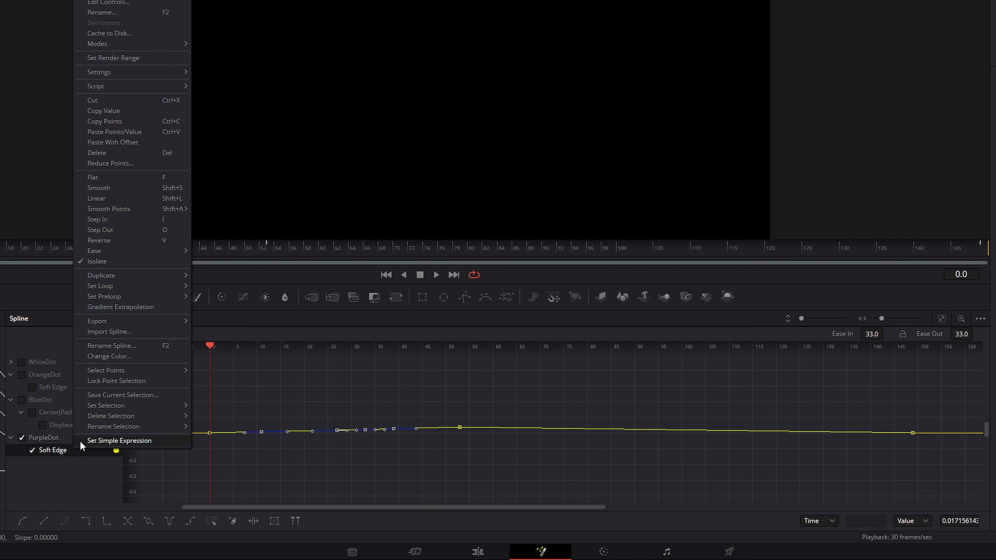
pyautogui.click(112, 164)
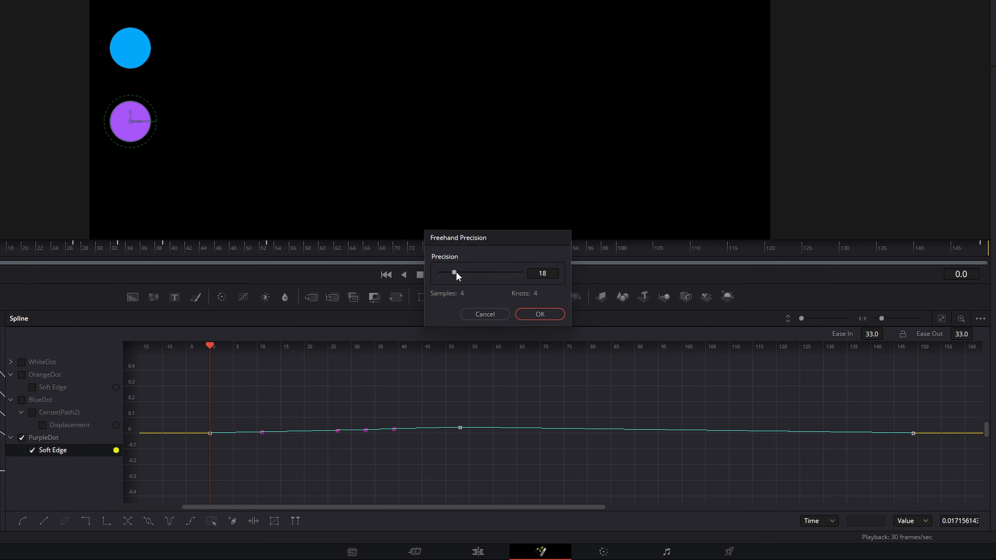
pyautogui.moveTo(456, 273); pyautogui.dragTo(486, 279)
pyautogui.click(540, 315)
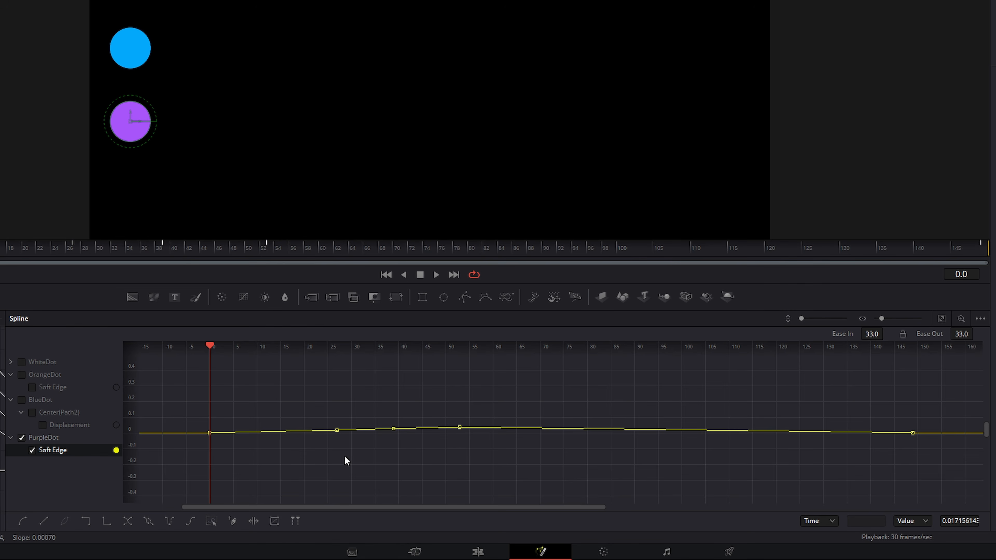
# Step: Apply Flat and then Smooth interpolation to PurpleDot's Soft Edge keyframes
pyautogui.rightClick(56, 450)
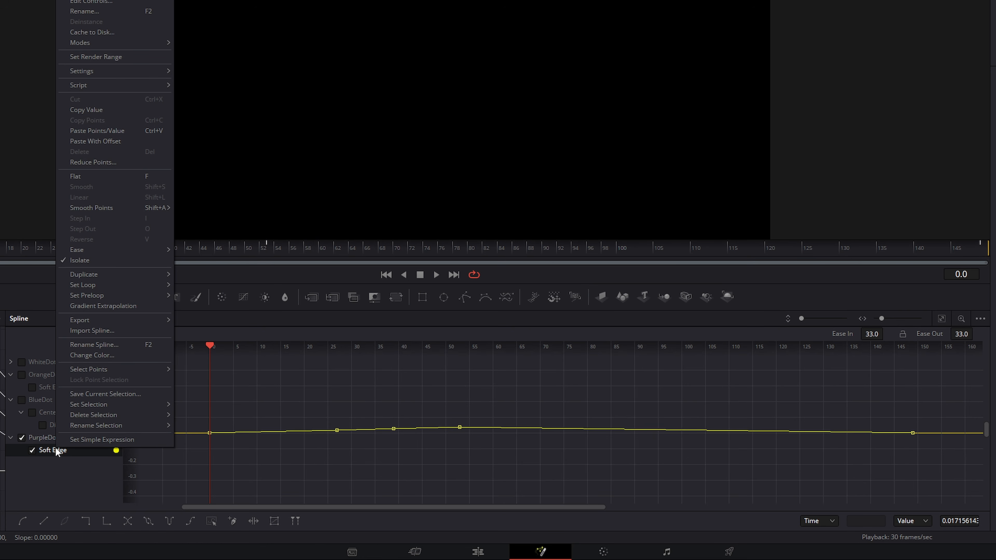
pyautogui.click(93, 176)
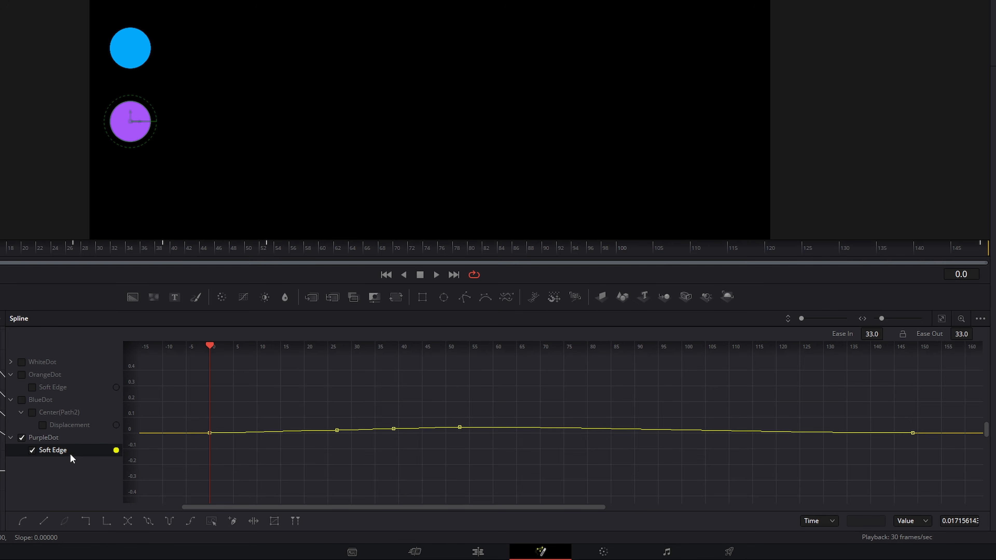
pyautogui.rightClick(59, 451)
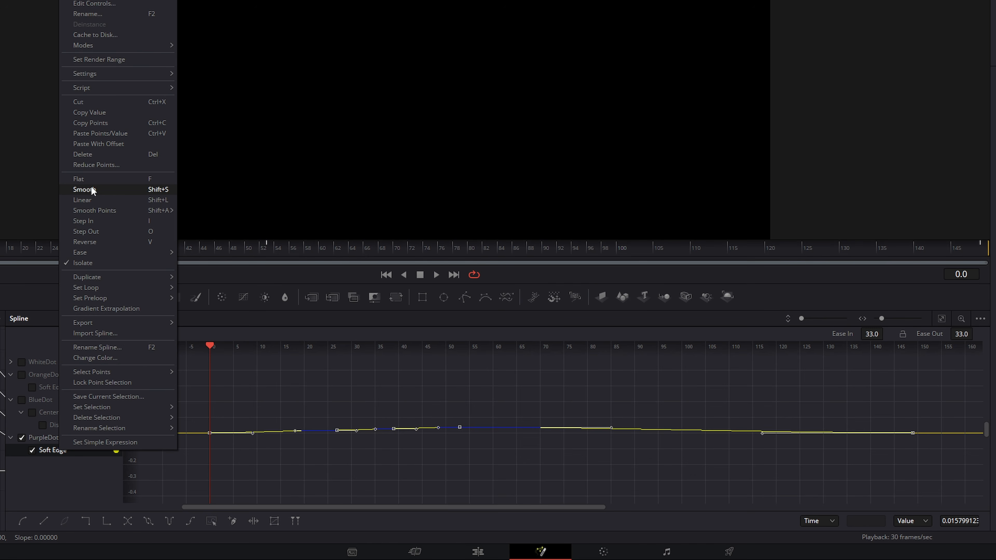
pyautogui.click(98, 189)
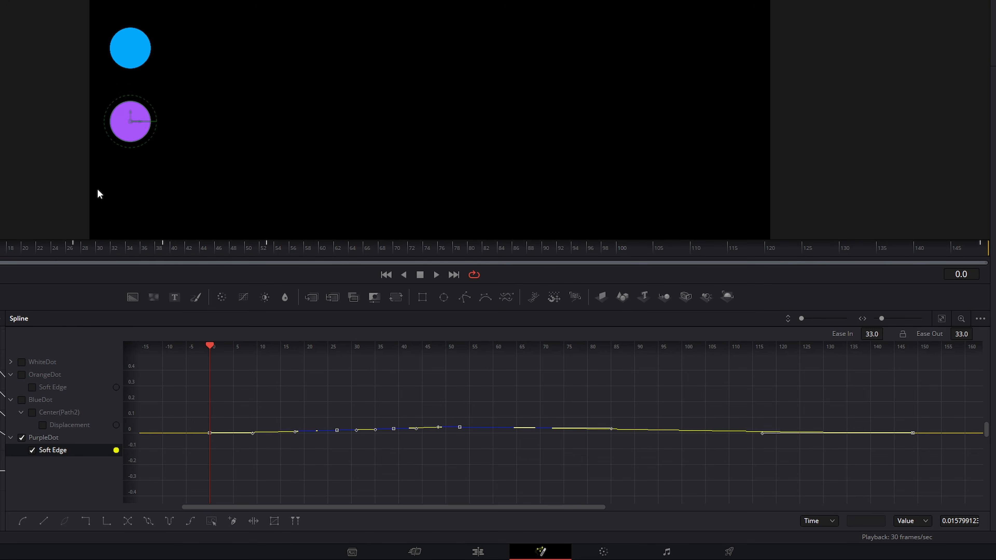
# Step: Select the intermediate keyframes on PurpleDot's Soft Edge curve and make them Linear, then apply Linear to the whole curve
pyautogui.rightClick(59, 450)
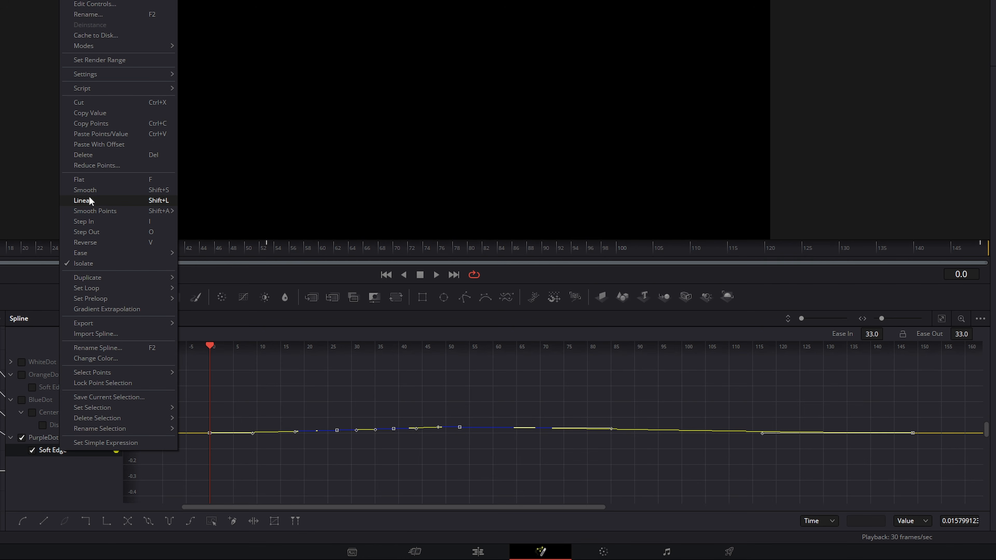
pyautogui.click(316, 402)
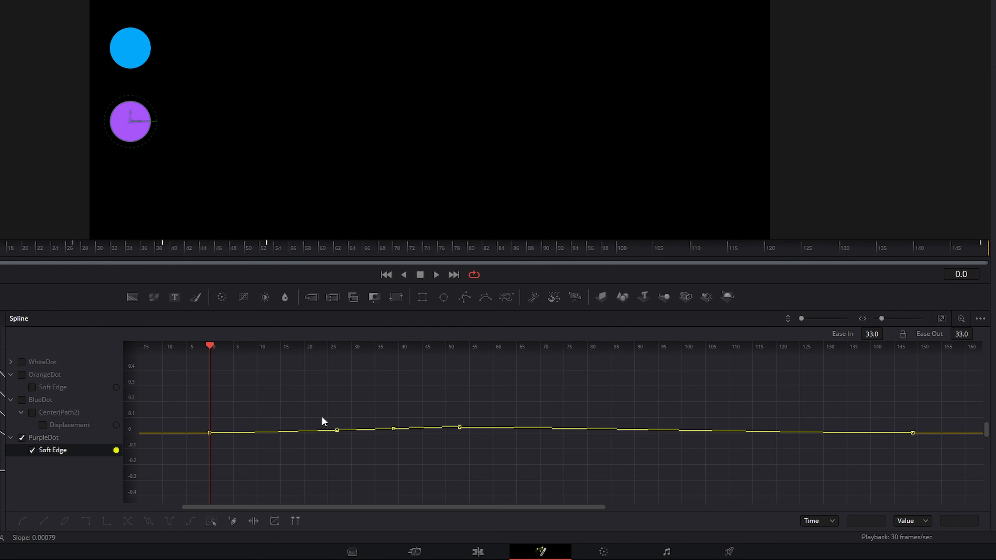
pyautogui.rightClick(61, 453)
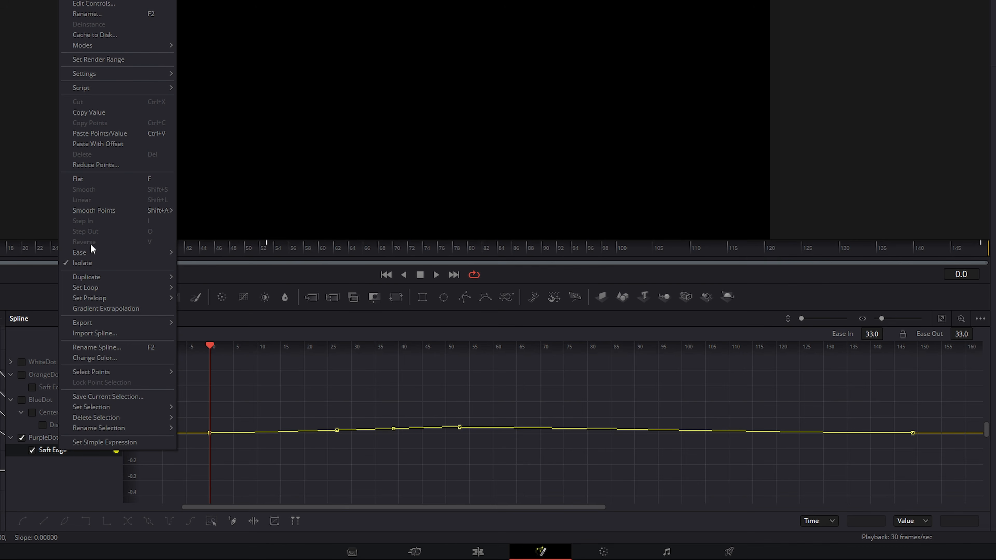
pyautogui.click(304, 407)
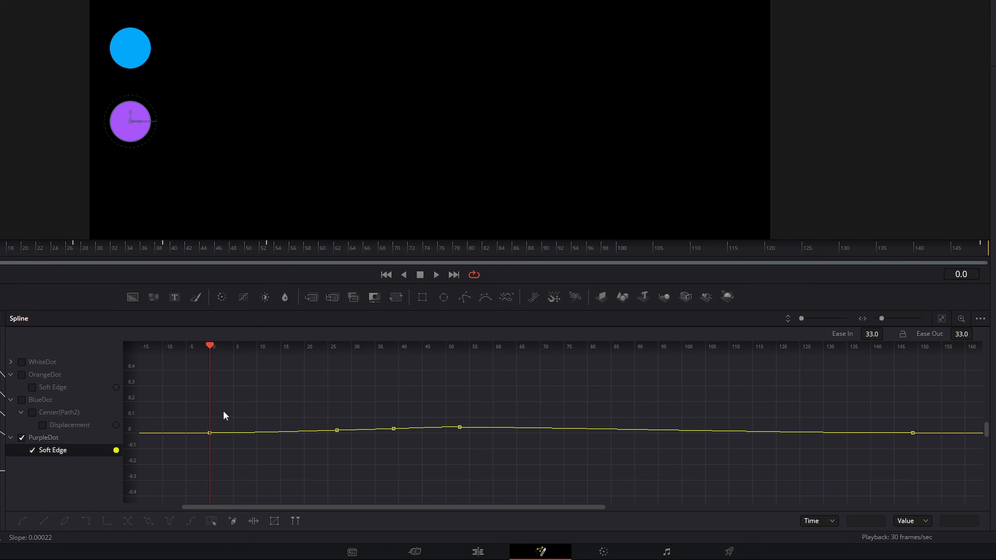
pyautogui.moveTo(229, 393); pyautogui.dragTo(613, 444)
pyautogui.rightClick(72, 450)
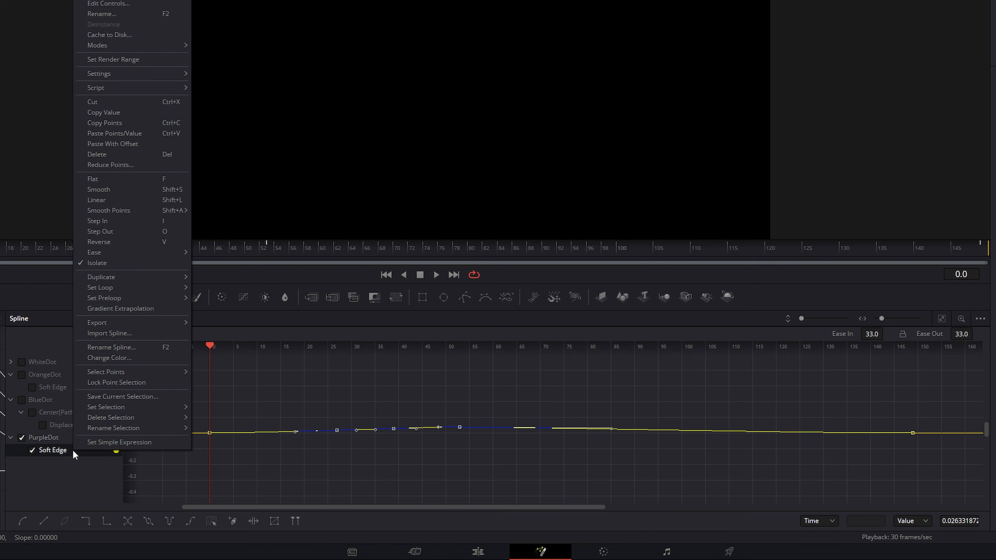
pyautogui.click(103, 200)
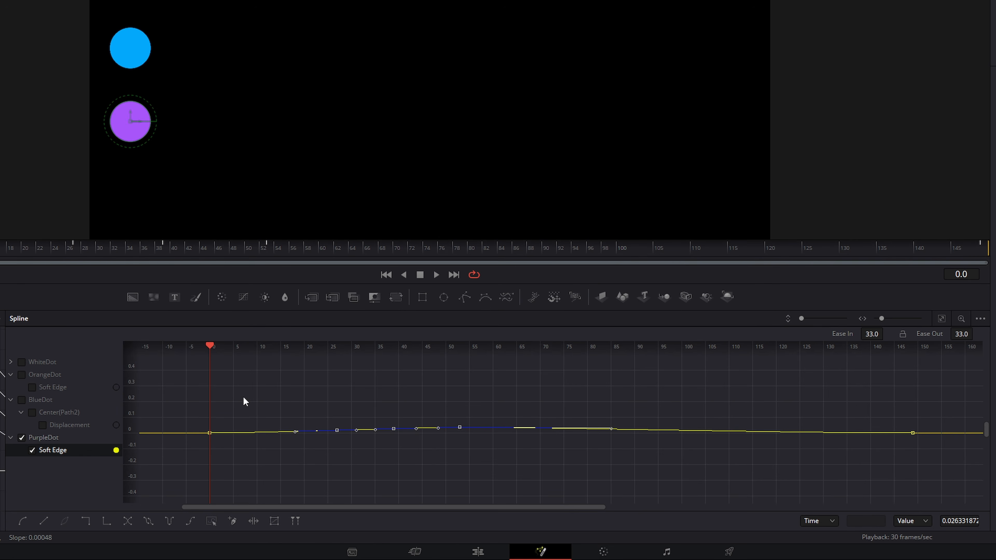
pyautogui.rightClick(65, 450)
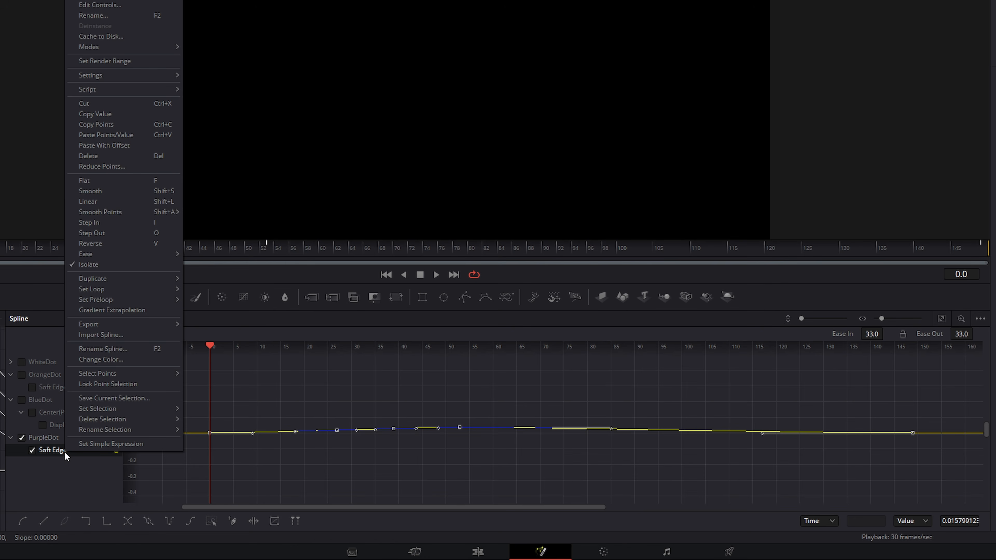
pyautogui.click(98, 204)
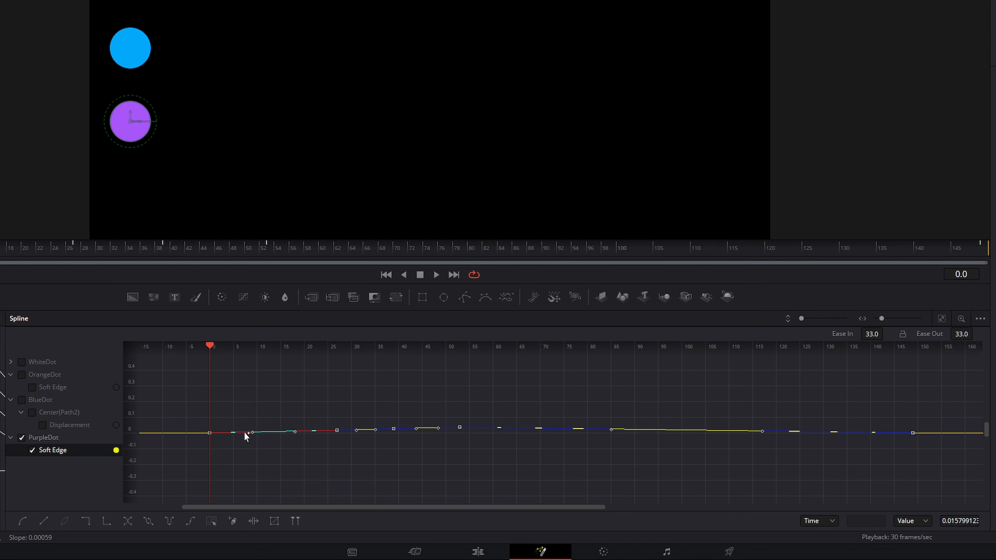
# Step: Apply Smooth Points with the Default option to PurpleDot's Soft Edge keyframes
pyautogui.rightClick(57, 452)
pyautogui.moveTo(101, 211)
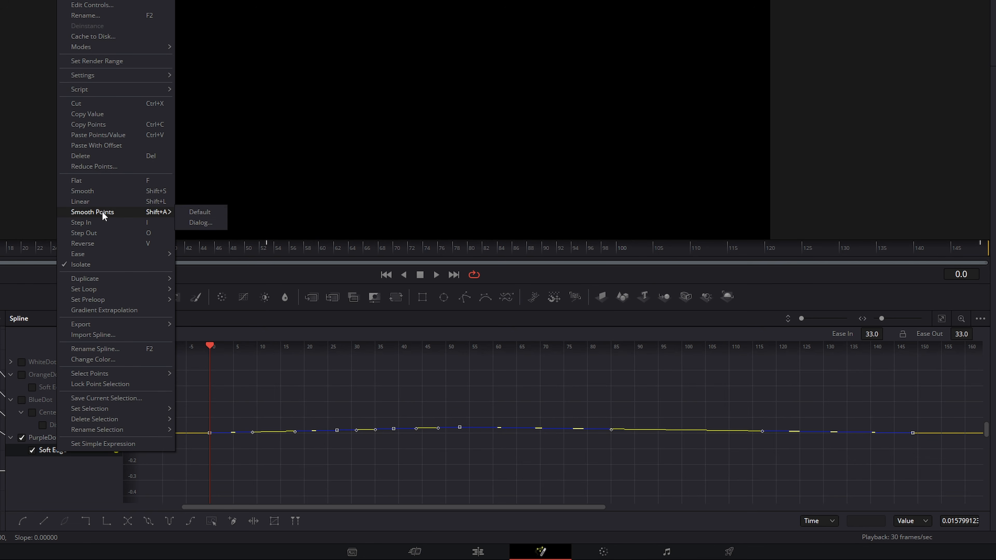
pyautogui.click(208, 213)
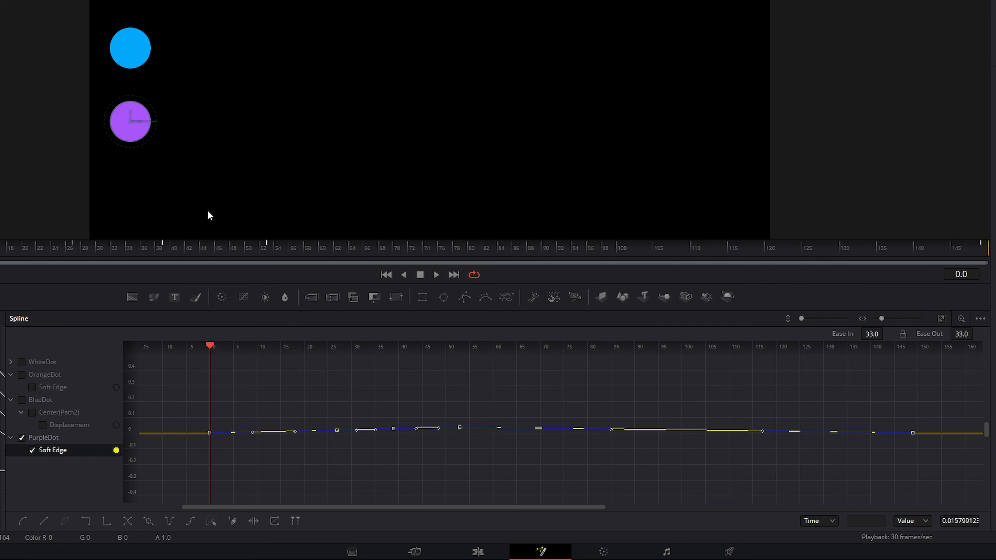
# Step: Try different Sample Width and Sample Spacing settings in the Smooth Points filter dialog for PurpleDot's Soft Edge, then cancel it
pyautogui.rightClick(57, 450)
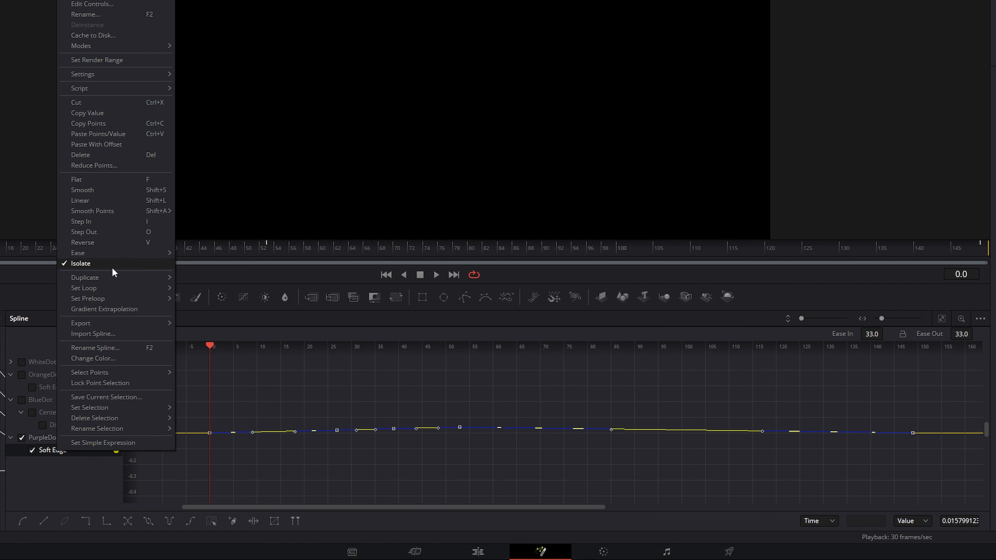
pyautogui.moveTo(98, 213)
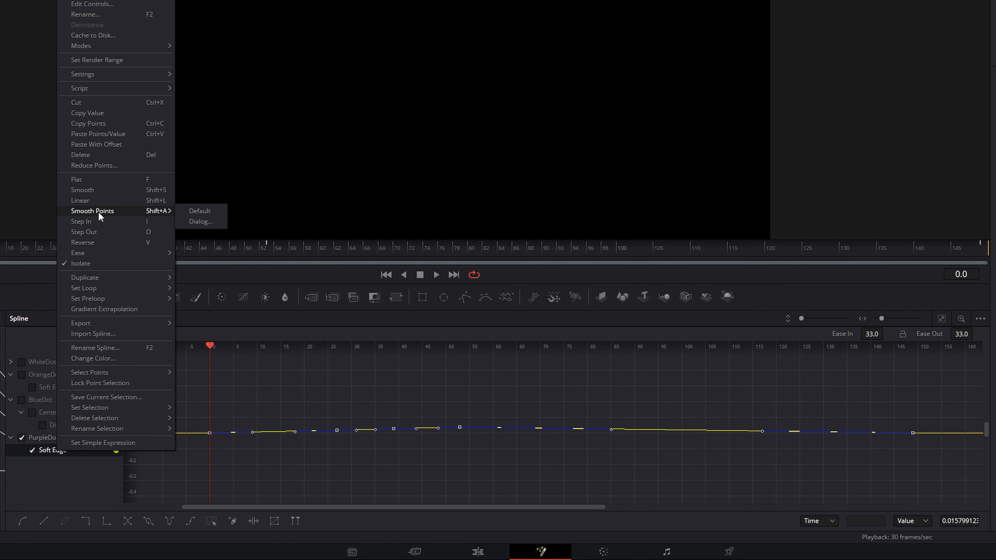
pyautogui.click(201, 222)
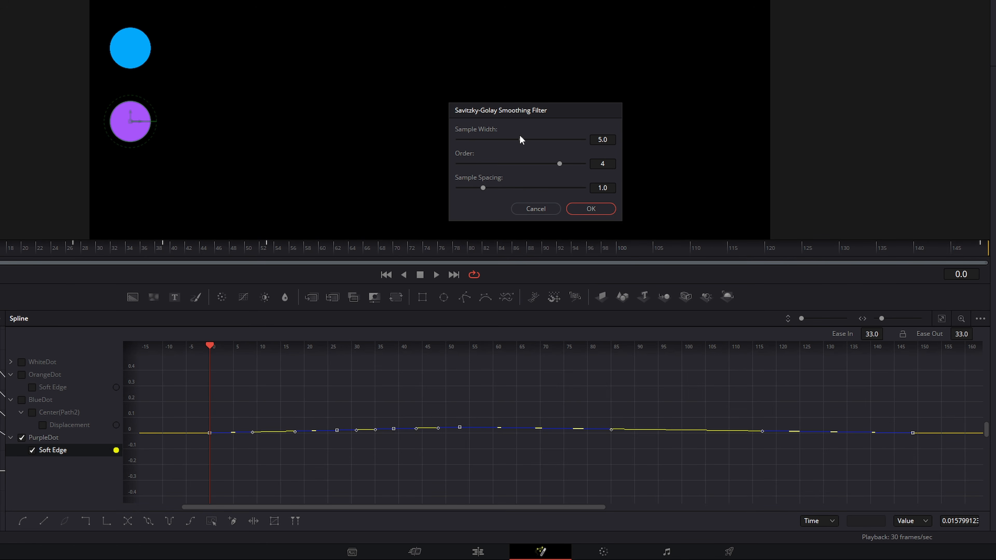
pyautogui.moveTo(522, 139); pyautogui.dragTo(493, 153)
pyautogui.moveTo(485, 185); pyautogui.dragTo(538, 164)
pyautogui.moveTo(503, 143); pyautogui.dragTo(499, 146)
pyautogui.click(537, 209)
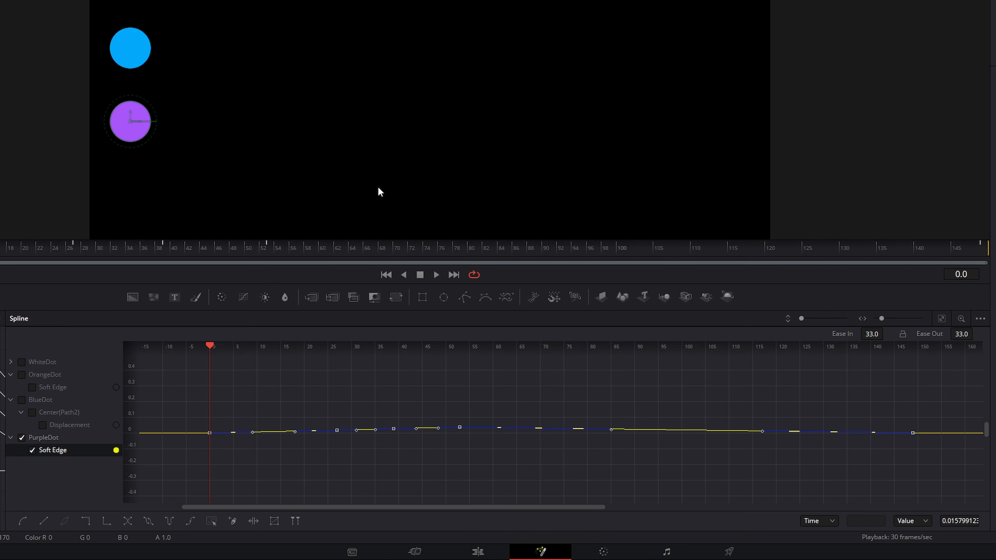
# Step: Apply Step In and then Step Out to PurpleDot's Soft Edge keyframes
pyautogui.rightClick(57, 448)
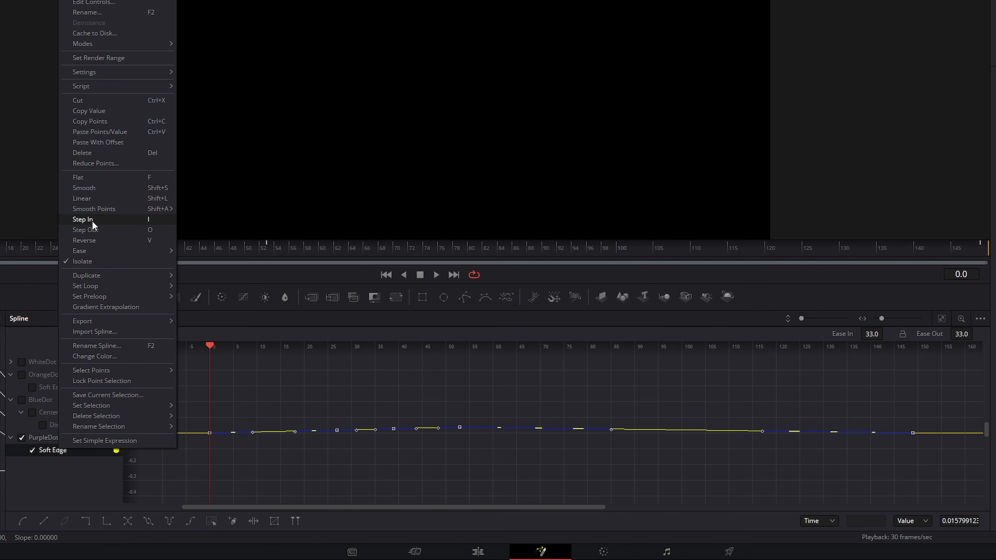
pyautogui.click(91, 220)
pyautogui.rightClick(69, 448)
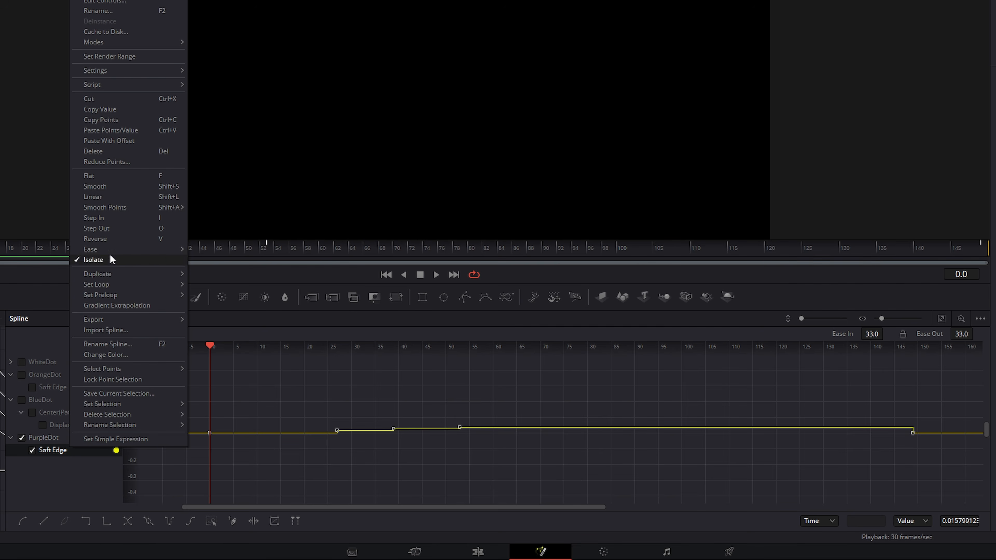
pyautogui.click(112, 227)
# Step: Reverse PurpleDot's Soft Edge keyframes, then ease them with the In-out Cubic preset in the Easing Functions dialog, adjusting the In point
pyautogui.rightClick(59, 451)
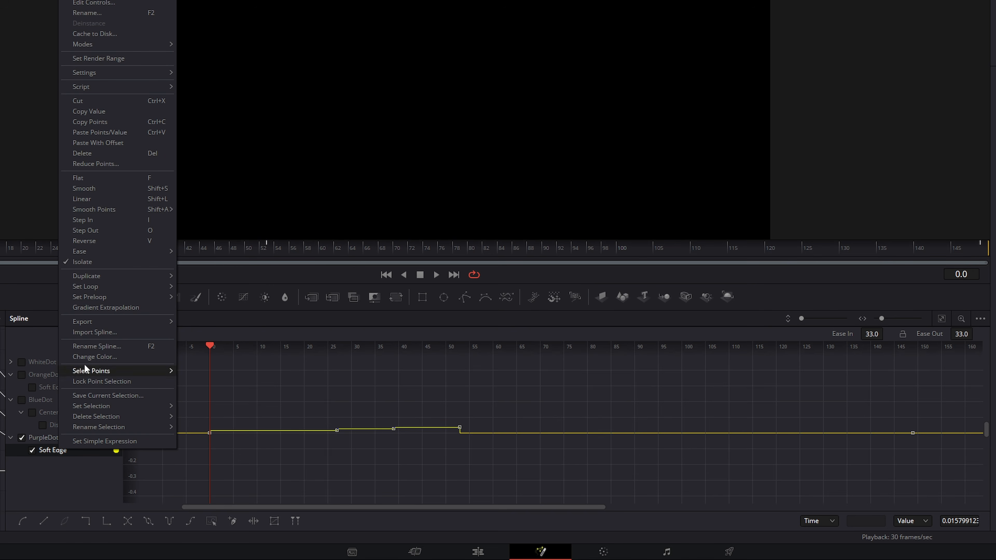
pyautogui.click(96, 238)
pyautogui.rightClick(59, 452)
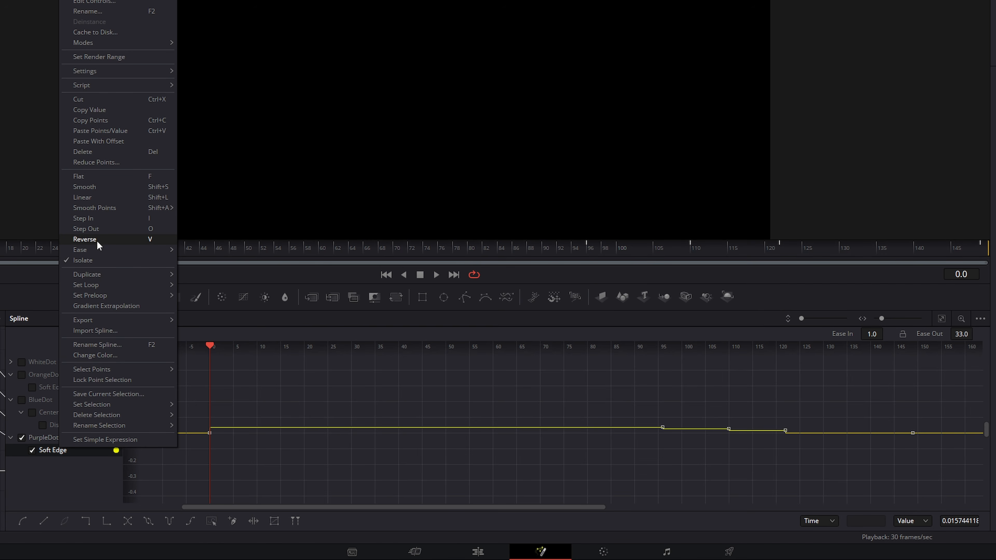
pyautogui.moveTo(82, 249)
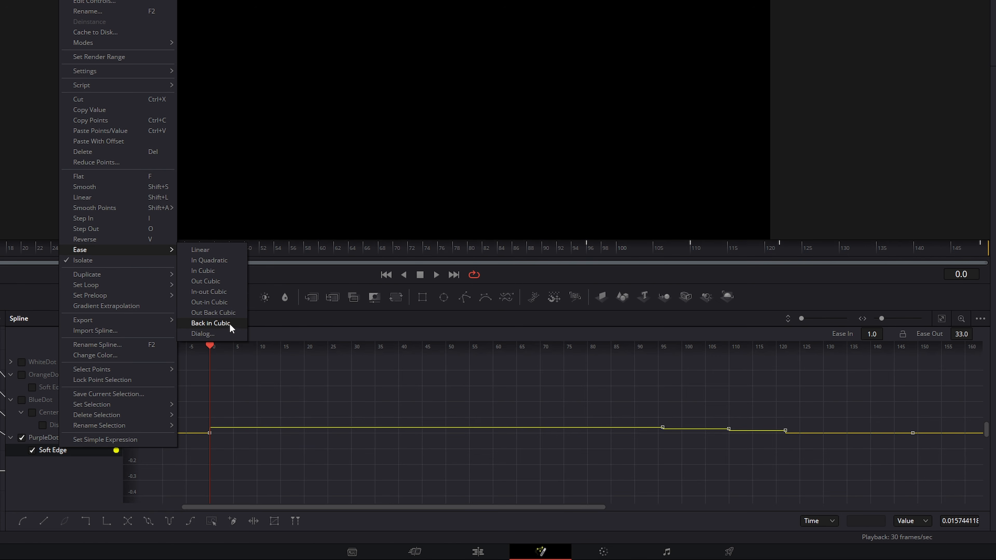
pyautogui.click(202, 333)
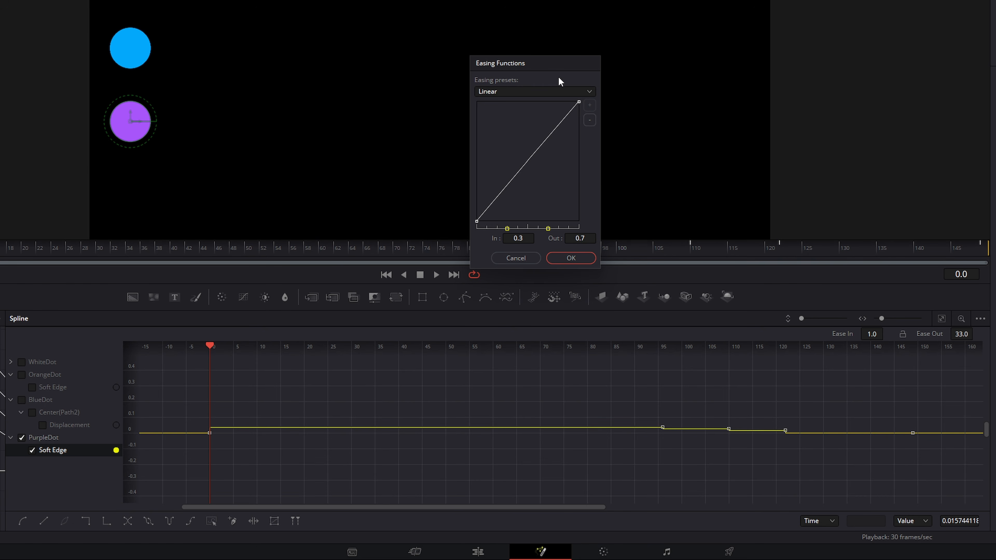
pyautogui.click(590, 91)
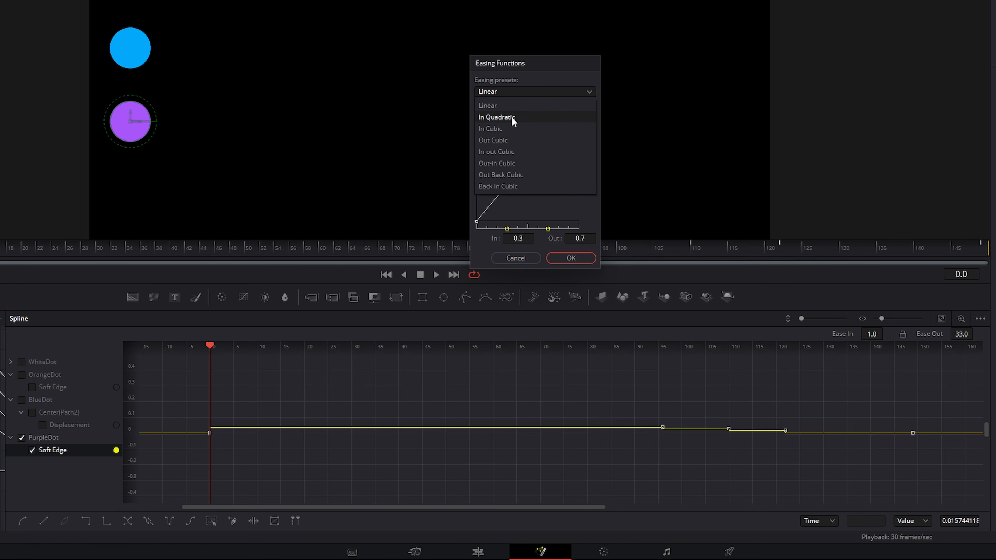
pyautogui.click(520, 155)
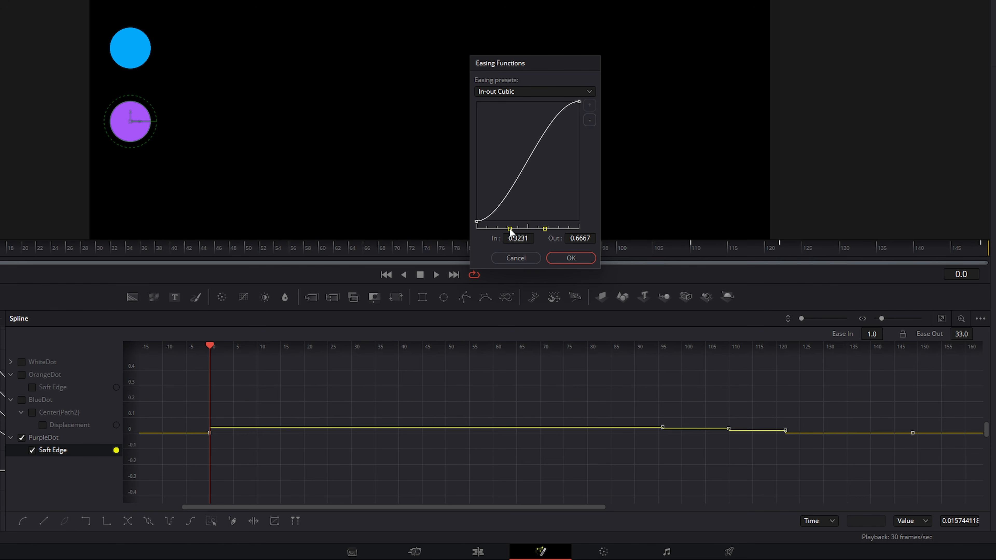
pyautogui.moveTo(509, 228); pyautogui.dragTo(547, 238)
pyautogui.click(570, 257)
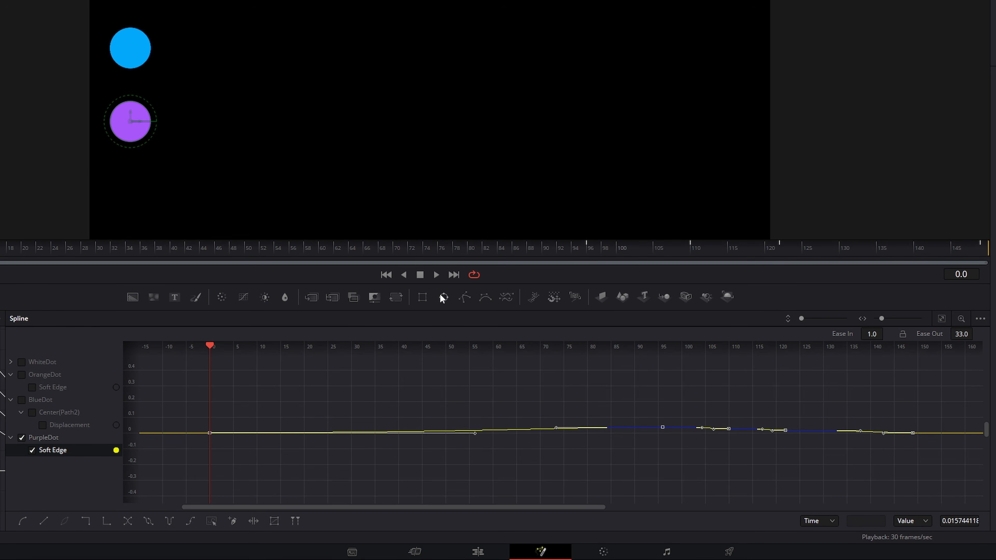
# Step: Select the peak keyframe to inspect the eased curve, then clear the selection and play back the animation before stopping it
pyautogui.click(532, 388)
pyautogui.moveTo(589, 378); pyautogui.dragTo(669, 442)
pyautogui.click(464, 360)
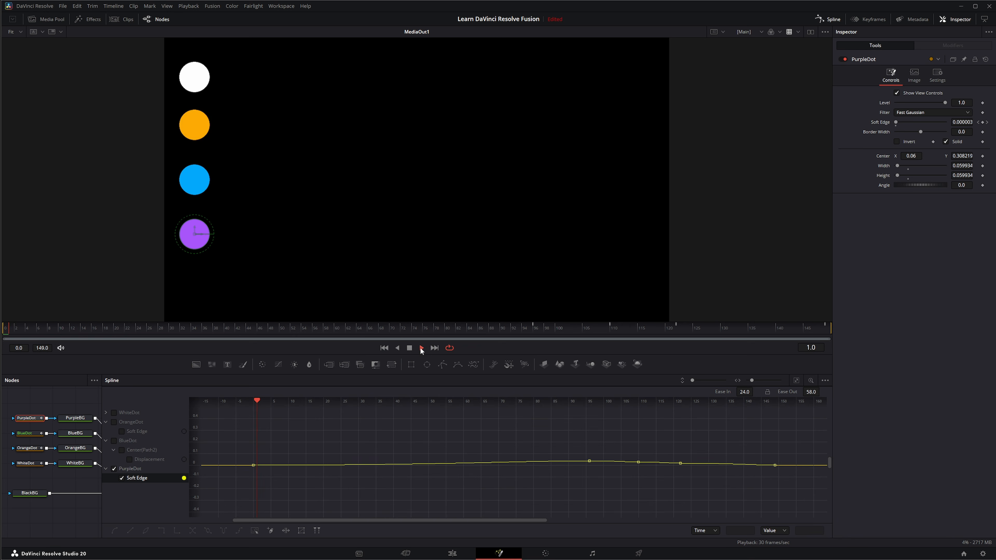
pyautogui.click(436, 275)
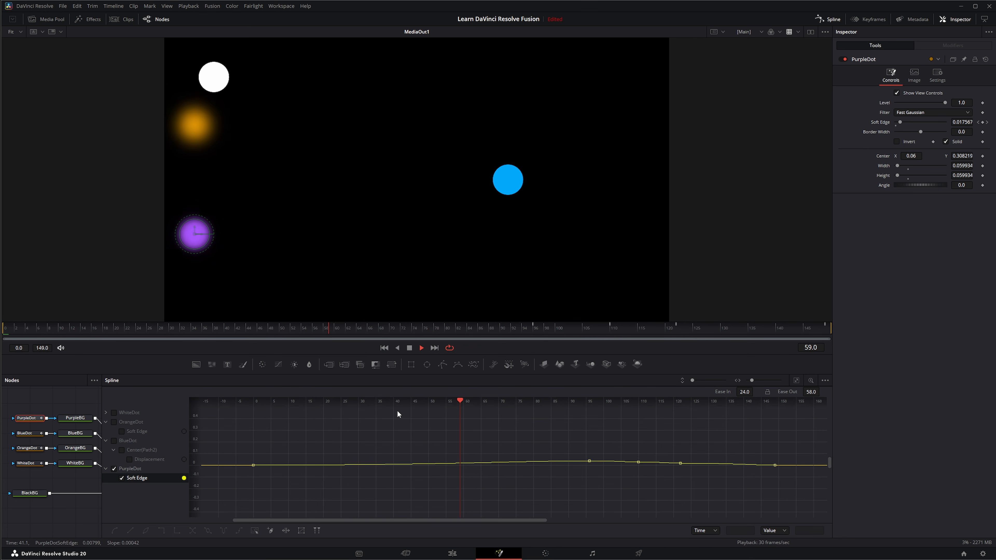
pyautogui.click(420, 346)
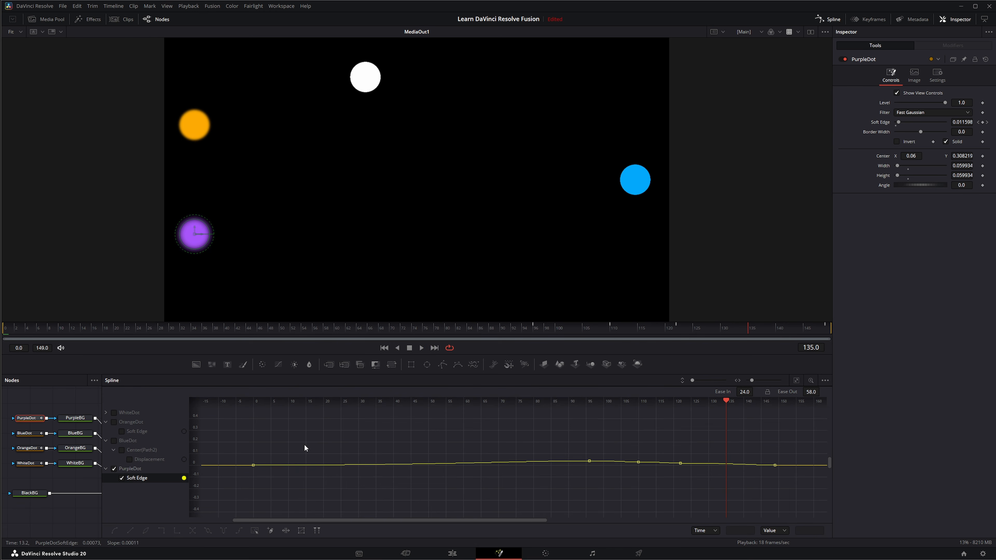
# Step: Check the Ease options for PurpleDot's Soft Edge curve with no keyframes selected, and compare the curve options with all keyframes selected
pyautogui.rightClick(140, 478)
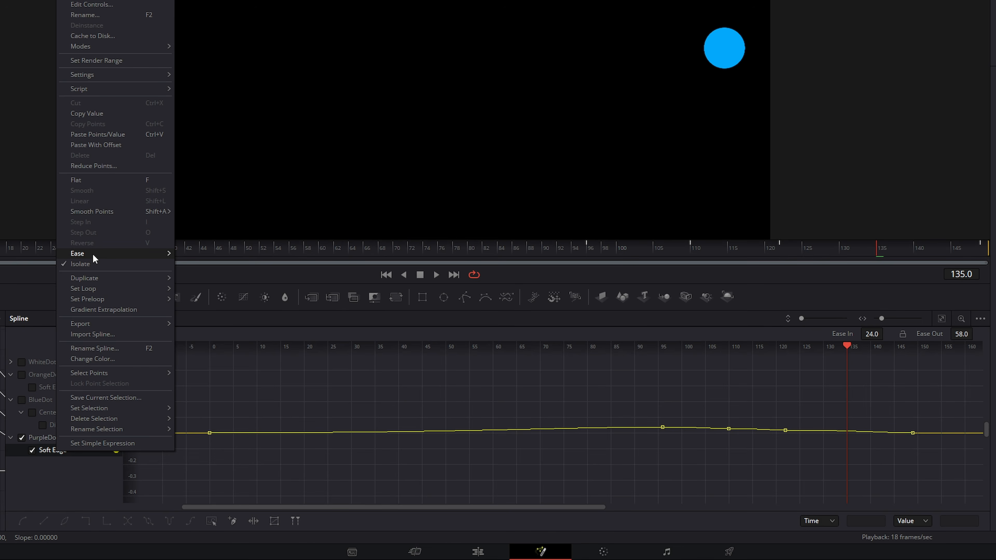
pyautogui.moveTo(167, 332)
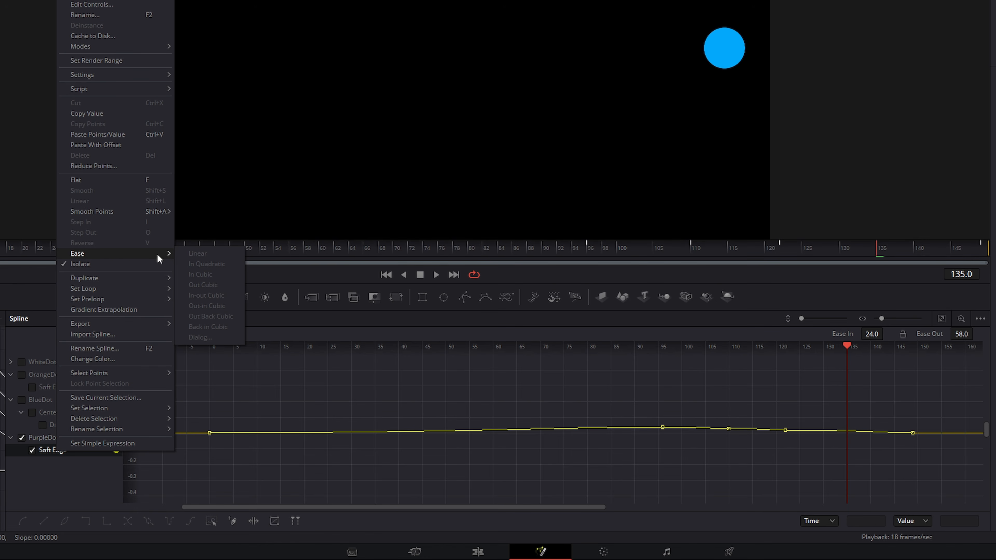
pyautogui.click(347, 412)
pyautogui.moveTo(182, 394); pyautogui.dragTo(879, 488)
pyautogui.rightClick(51, 451)
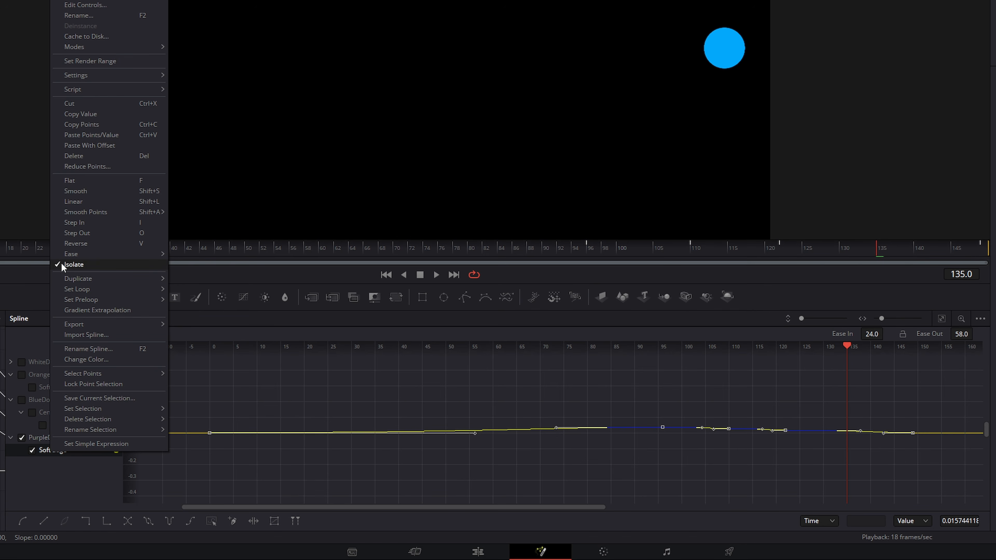
pyautogui.click(68, 262)
pyautogui.click(281, 401)
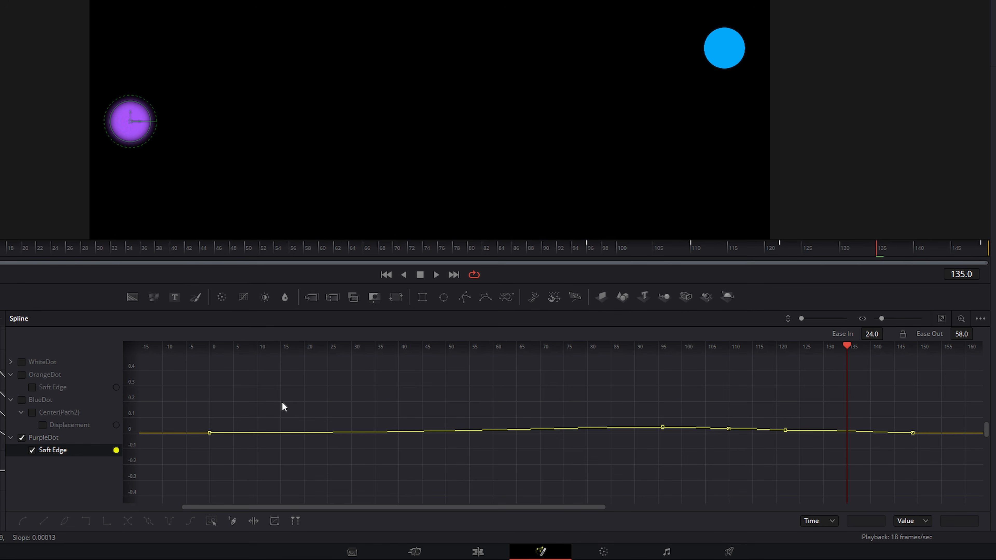
# Step: Select the Soft Edge keyframe at frame 96 and review its Duplicate, Set Loop, Set Preloop, Gradient Extrapolation and Export options
pyautogui.moveTo(624, 385); pyautogui.dragTo(681, 464)
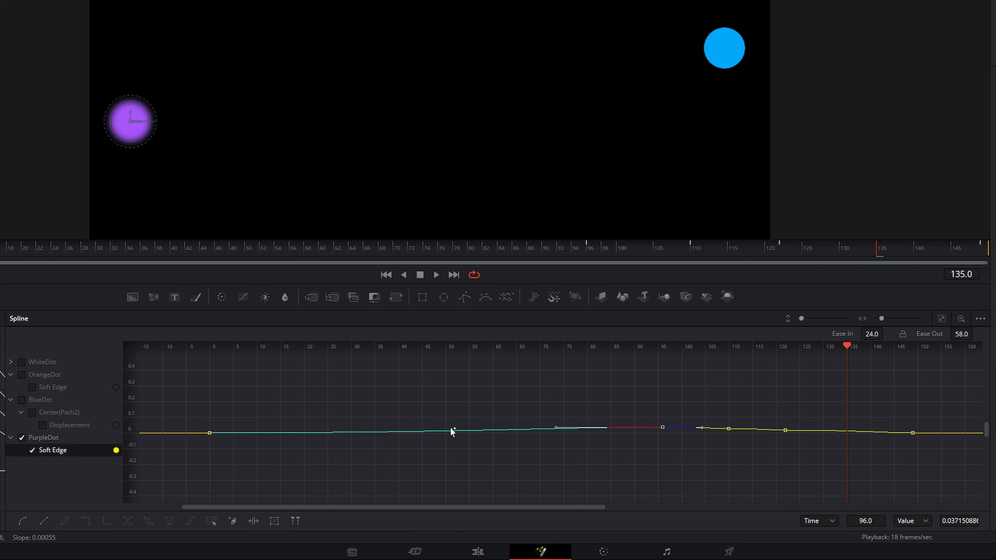
pyautogui.rightClick(40, 447)
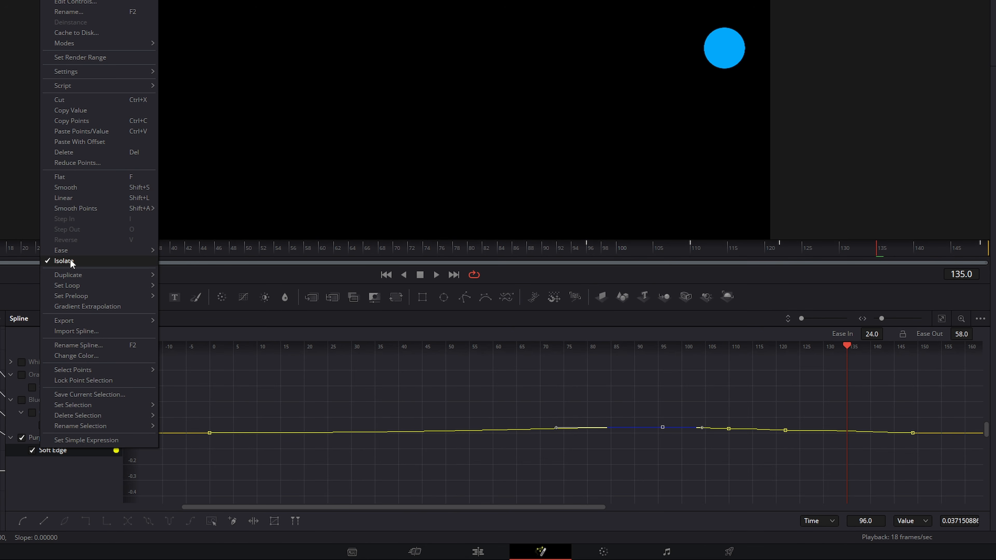
pyautogui.moveTo(72, 276)
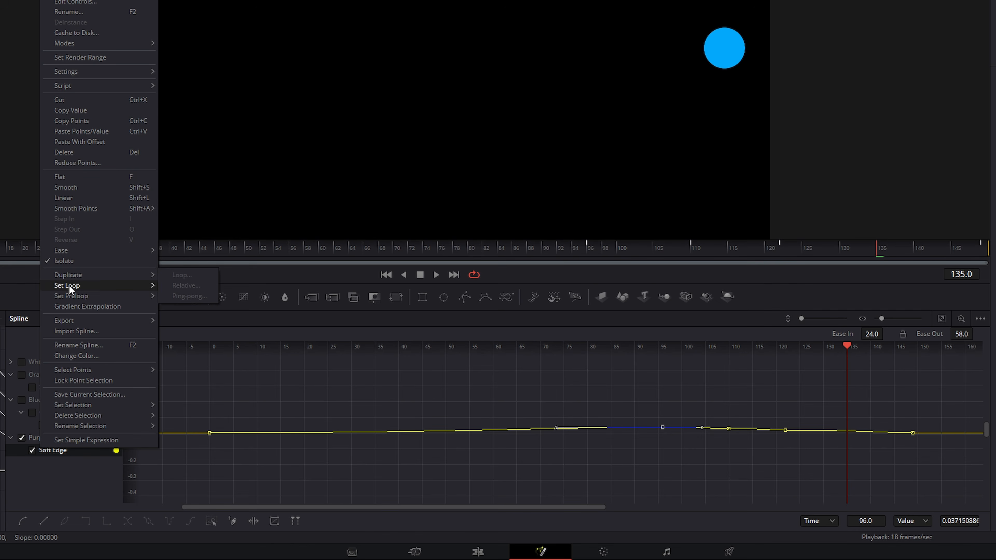
pyautogui.moveTo(75, 298)
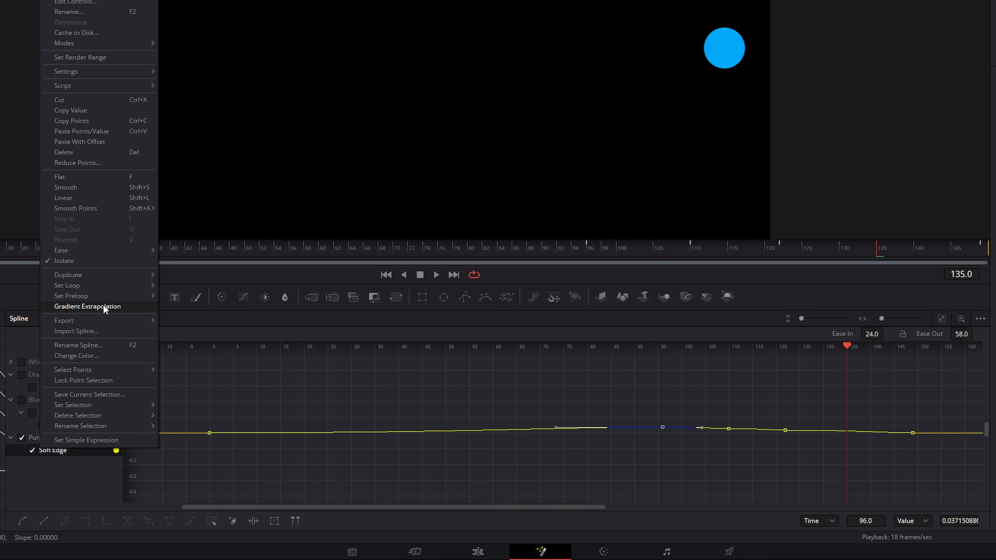
pyautogui.moveTo(81, 324)
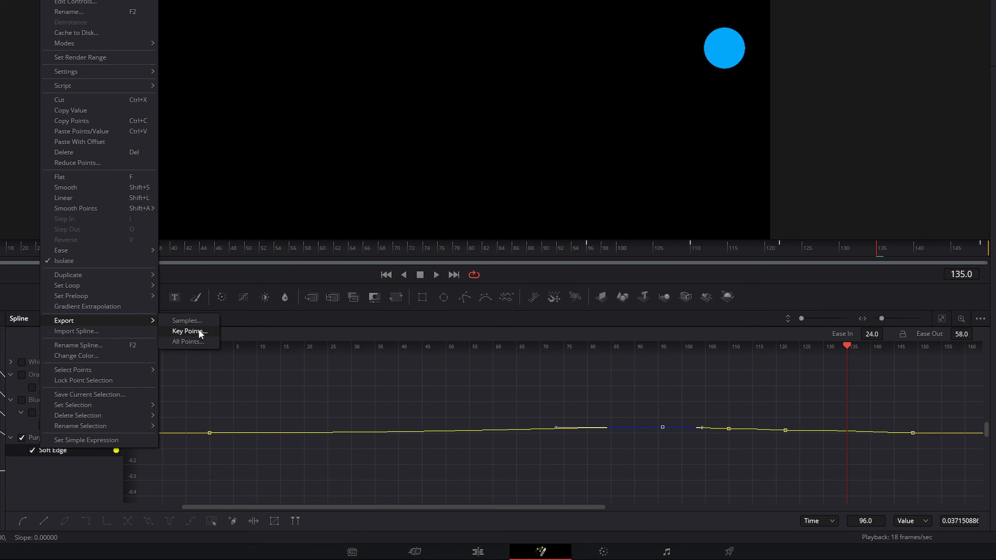
pyautogui.click(245, 396)
# Step: Select all of PurpleDot's Soft Edge keyframes and open the All Points spline export, then cancel the save
pyautogui.moveTo(174, 372); pyautogui.dragTo(912, 475)
pyautogui.rightClick(64, 450)
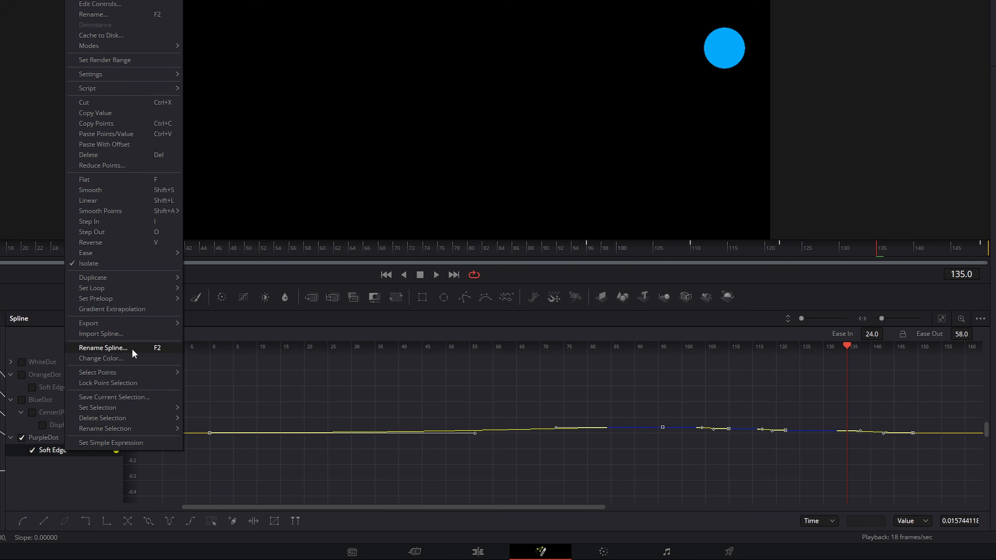
pyautogui.moveTo(102, 323)
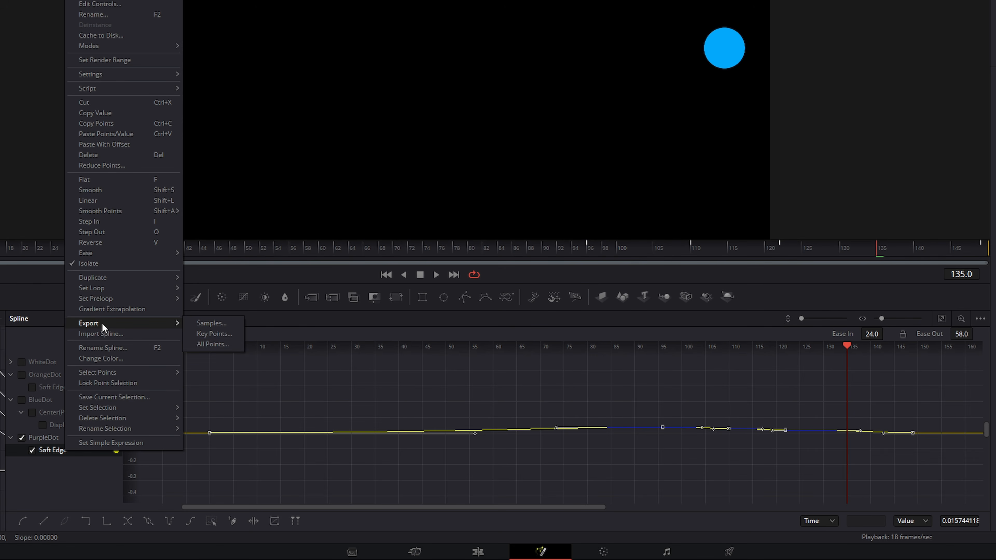
pyautogui.click(222, 344)
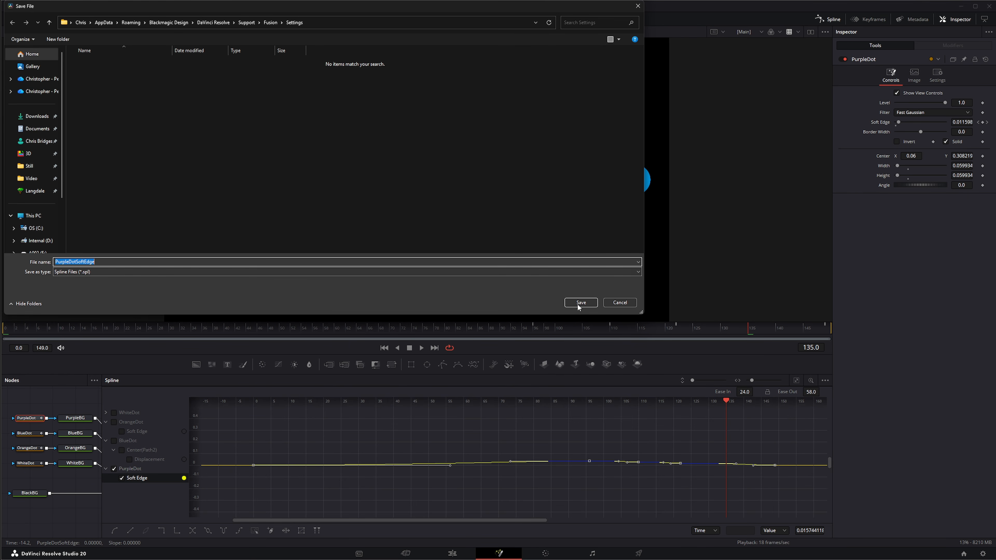
pyautogui.click(618, 301)
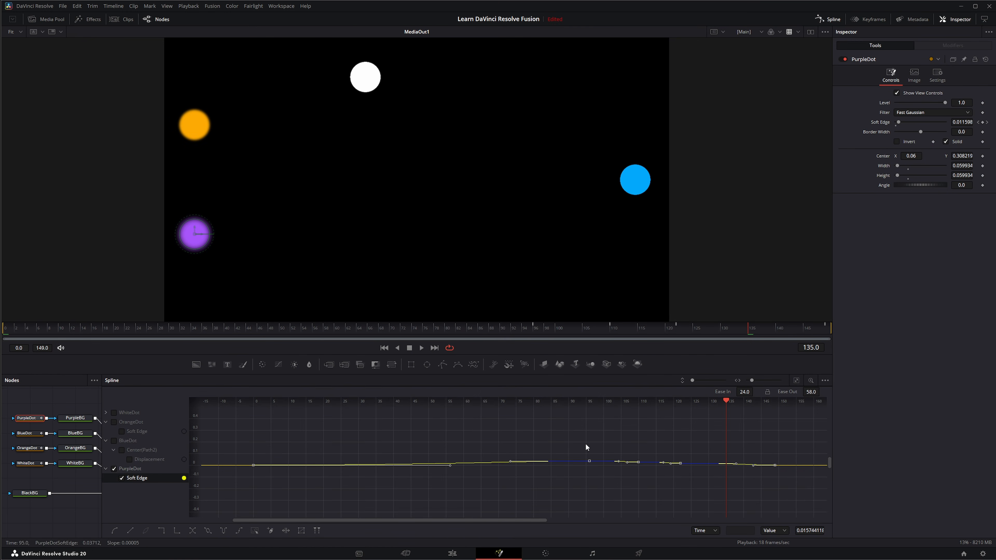
# Step: Open the file browser for importing a spline onto PurpleDot's Soft Edge, then cancel it
pyautogui.rightClick(125, 478)
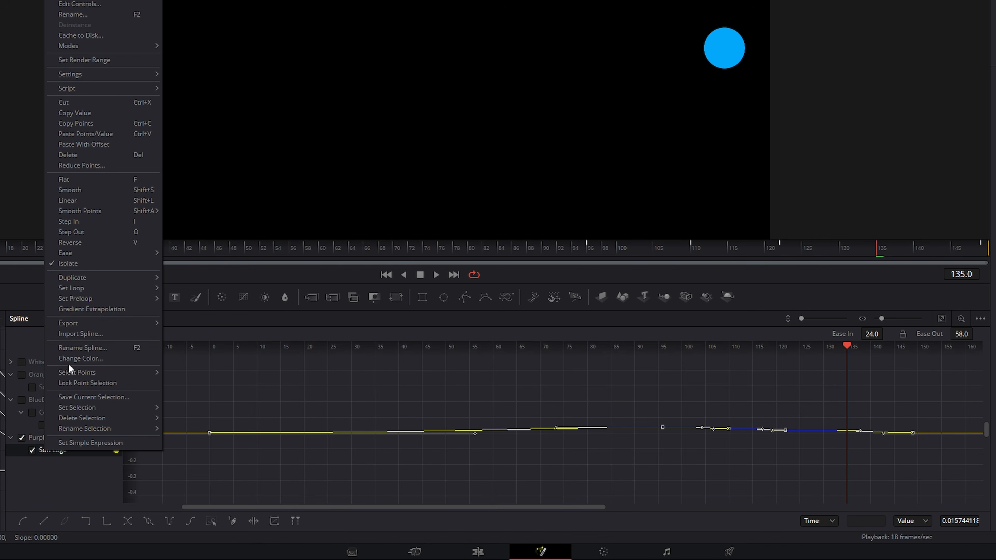
pyautogui.click(80, 334)
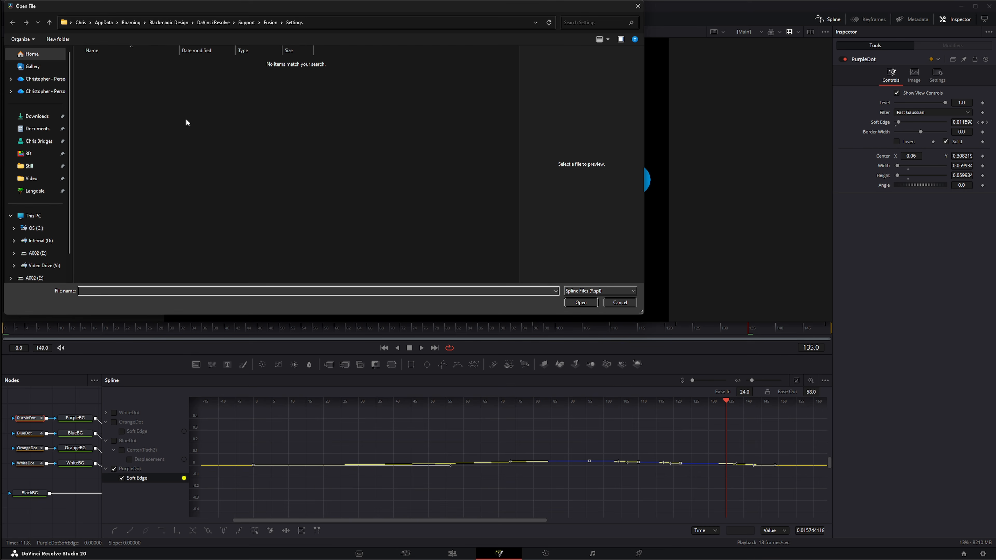
pyautogui.click(620, 302)
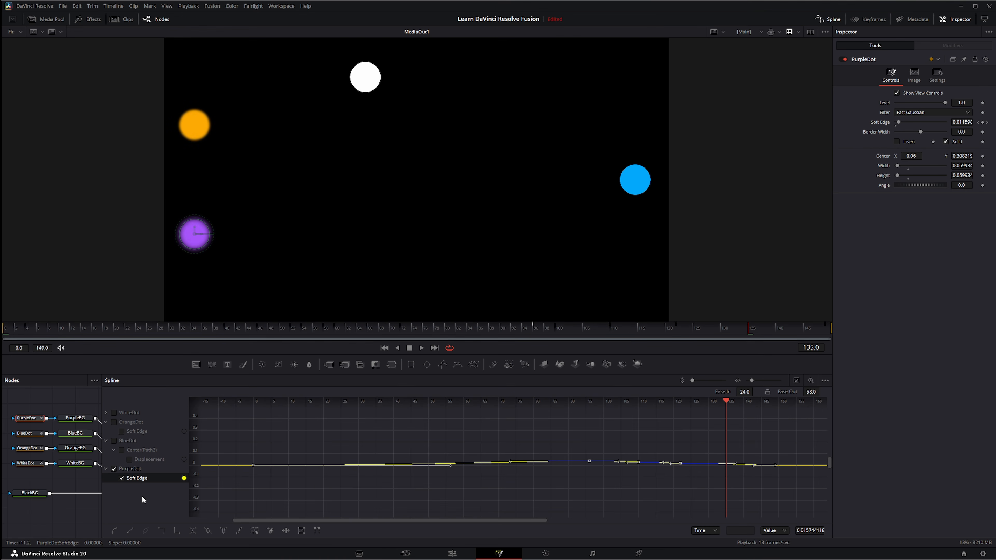
# Step: Change the color of PurpleDot's Soft Edge spline to the purple basic color
pyautogui.rightClick(134, 477)
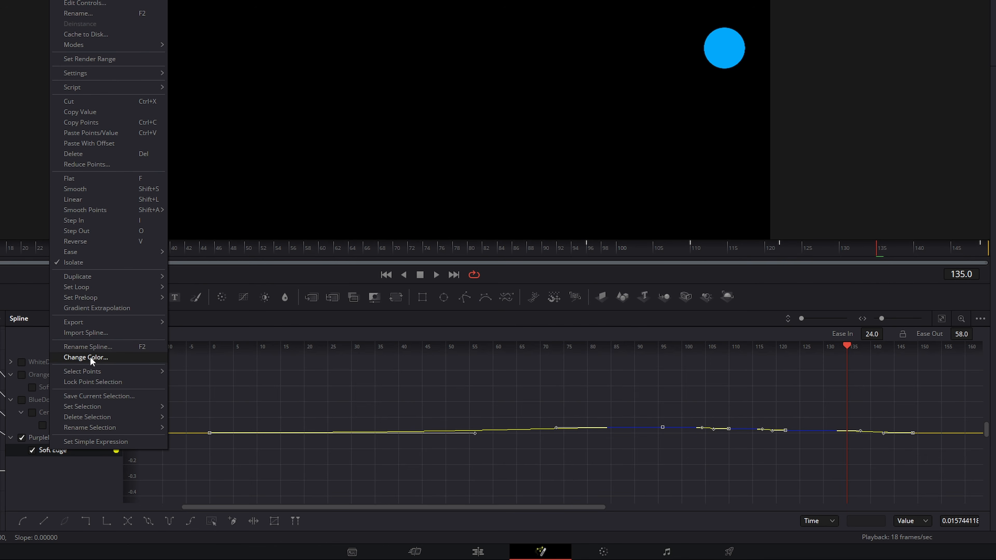
pyautogui.click(106, 363)
pyautogui.rightClick(64, 447)
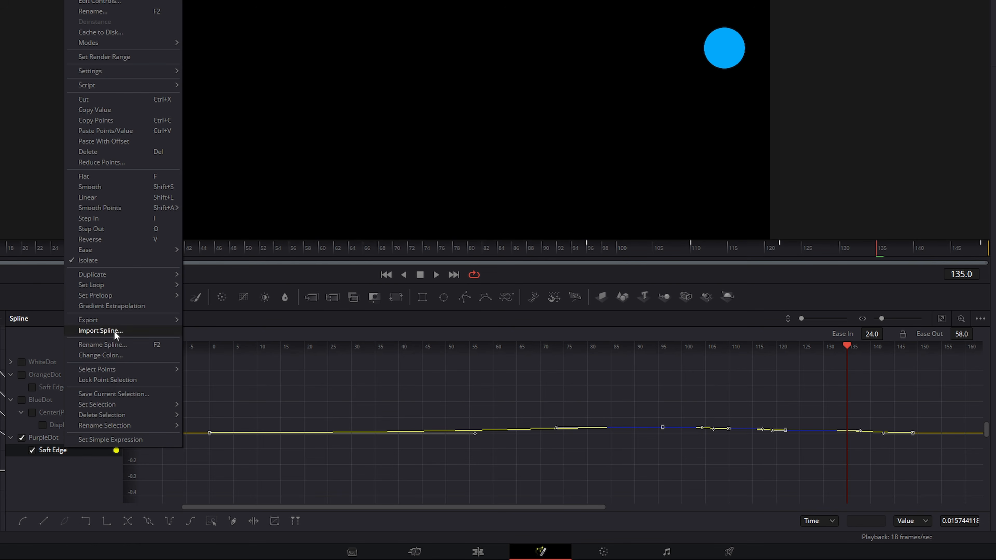
pyautogui.click(124, 355)
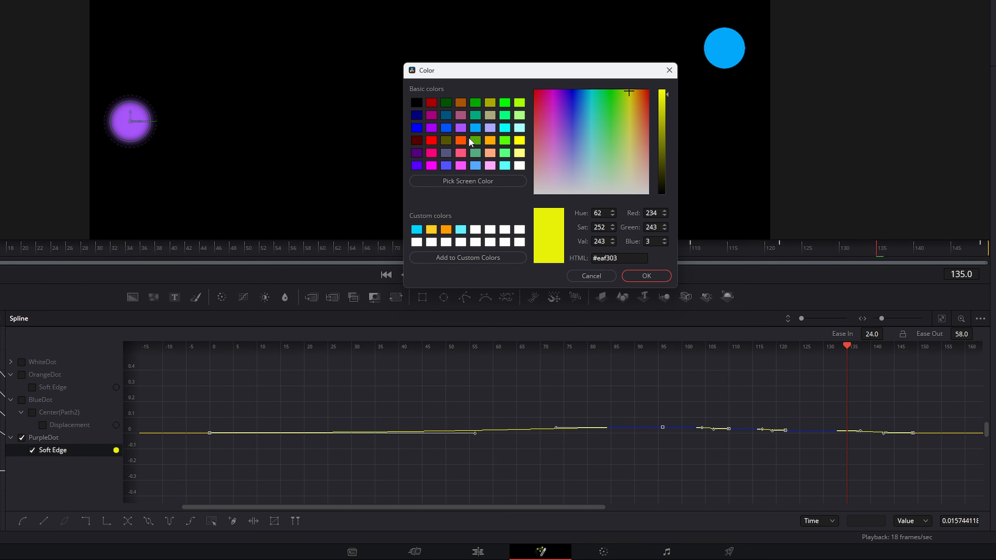
pyautogui.click(461, 128)
pyautogui.click(645, 275)
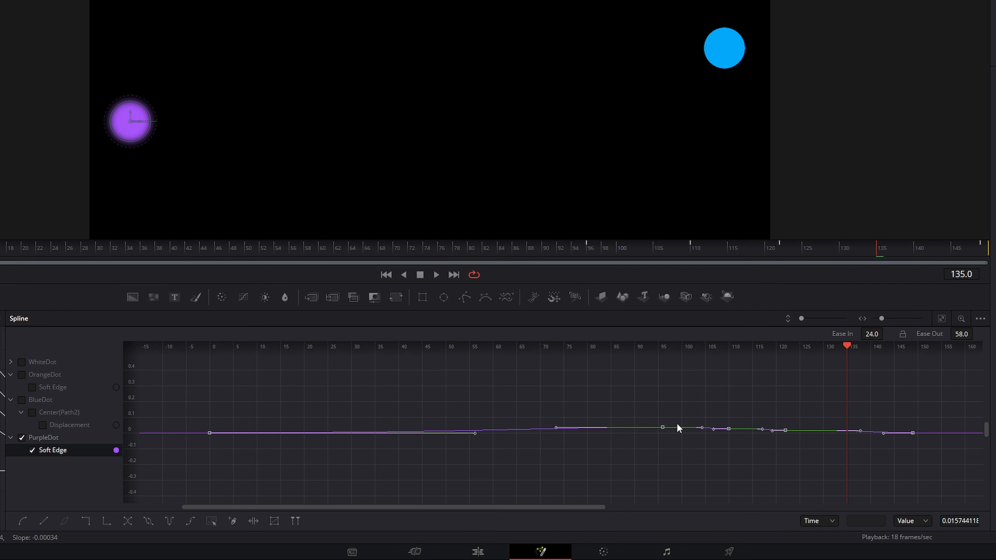
# Step: Lock the point selection on PurpleDot's Soft Edge curve and move all its keyframes together about one frame earlier
pyautogui.rightClick(64, 452)
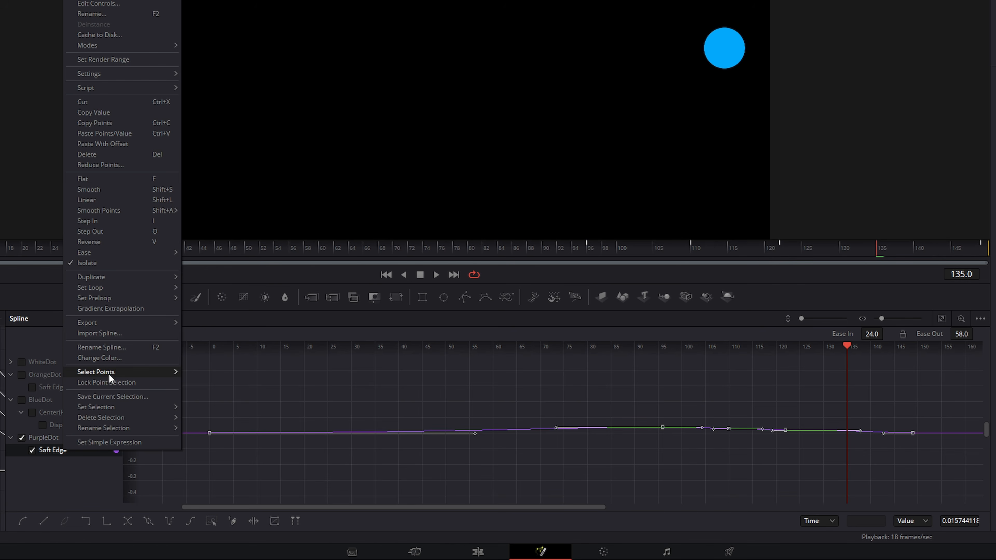
pyautogui.moveTo(109, 373)
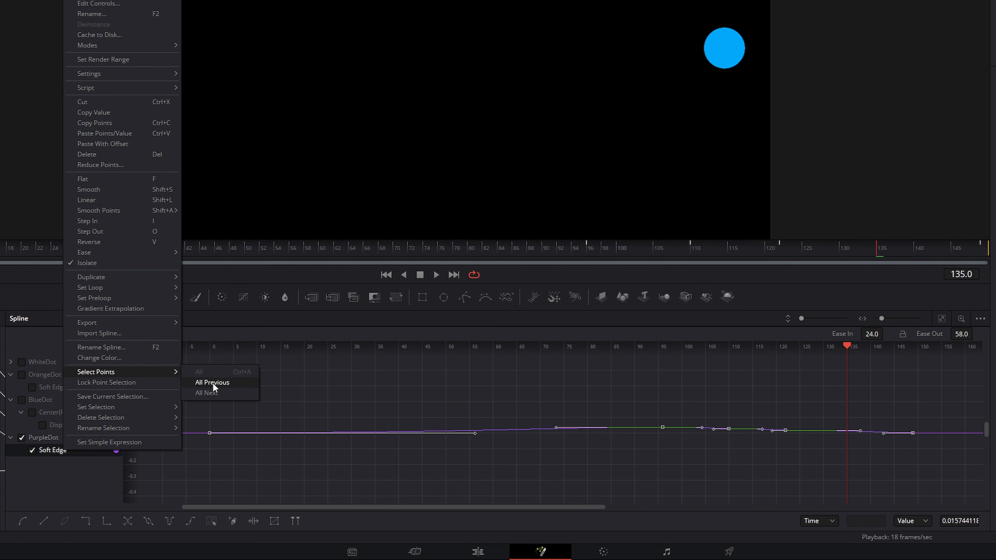
pyautogui.click(118, 382)
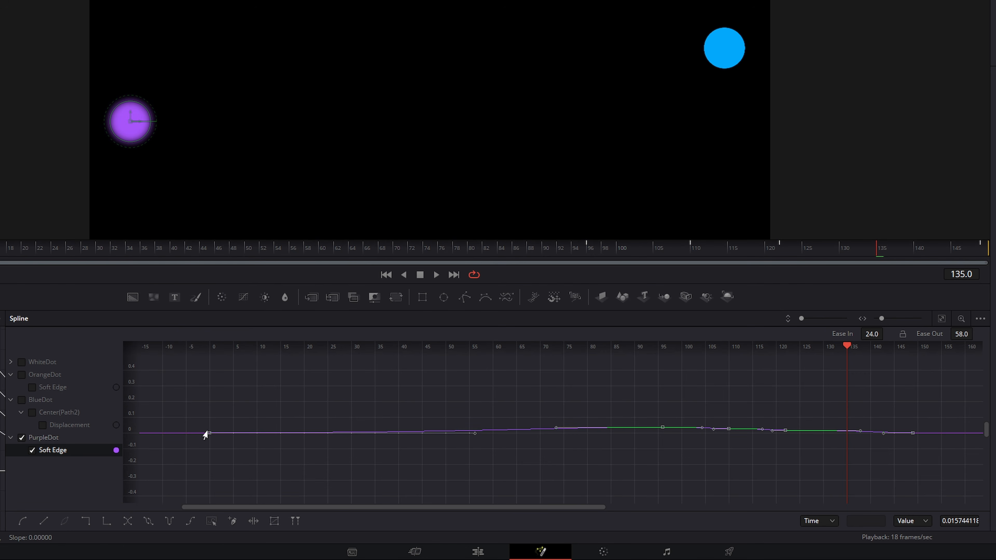
pyautogui.click(207, 439)
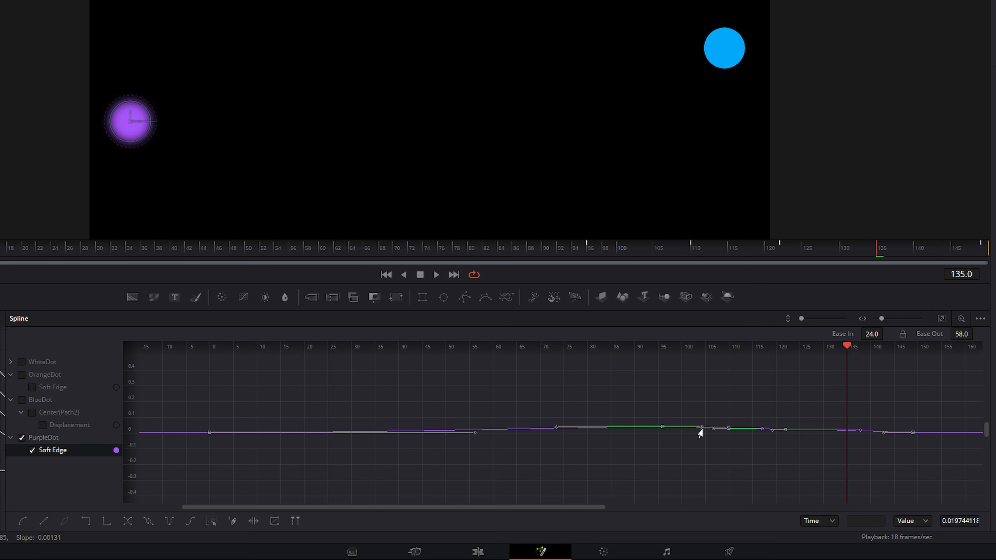
pyautogui.moveTo(660, 429)
pyautogui.mouseDown()
pyautogui.moveTo(662, 438)
pyautogui.moveTo(658, 417)
pyautogui.moveTo(656, 435)
pyautogui.mouseUp()
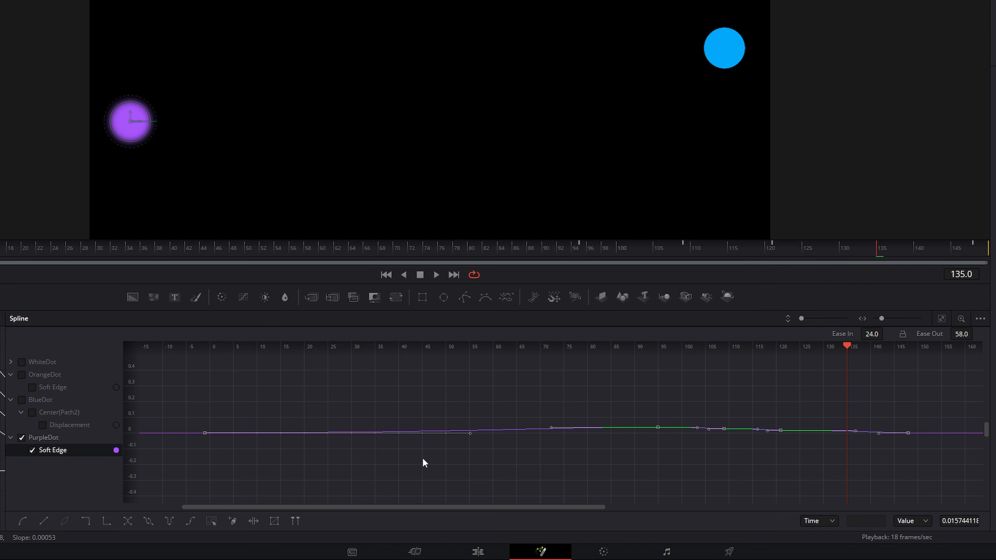
# Step: Unlock the point selection on PurpleDot's Soft Edge curve and deselect all its keyframes
pyautogui.rightClick(47, 452)
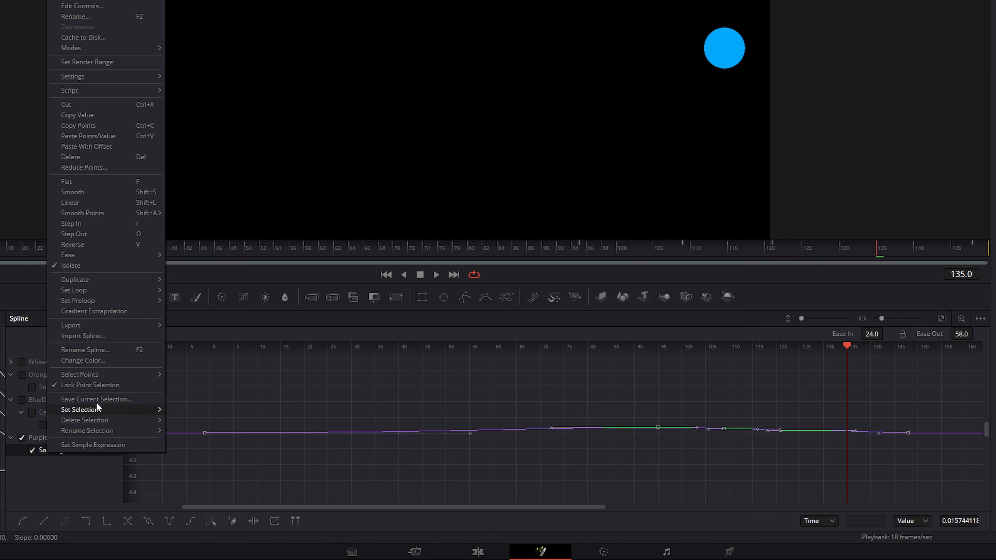
pyautogui.click(89, 385)
pyautogui.click(180, 431)
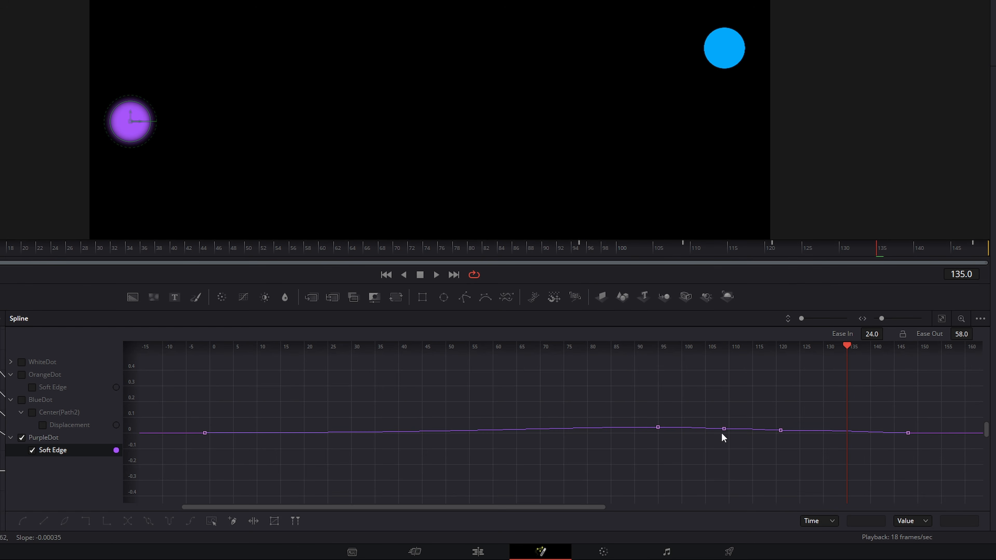
# Step: Raise PurpleDot's Soft Edge keyframes near frames 94 and 108 slightly while their point selection is locked, and unlock it again
pyautogui.moveTo(635, 404); pyautogui.dragTo(732, 455)
pyautogui.rightClick(51, 449)
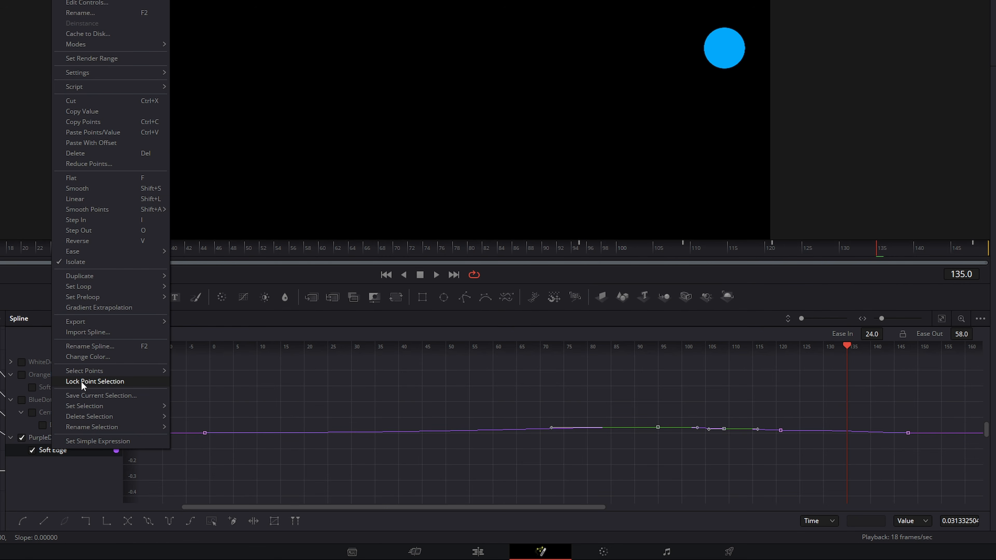
pyautogui.click(92, 382)
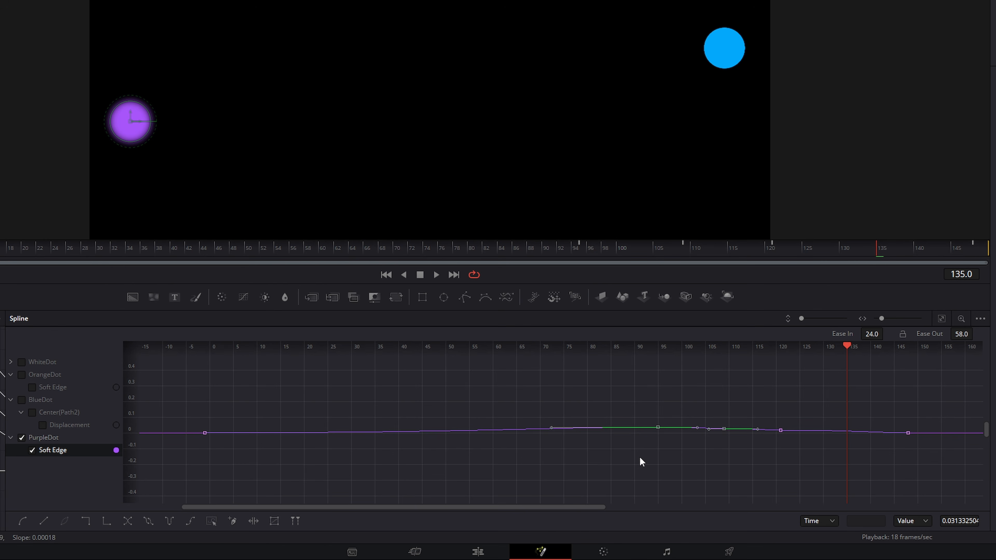
pyautogui.moveTo(657, 431); pyautogui.dragTo(653, 430)
pyautogui.rightClick(47, 450)
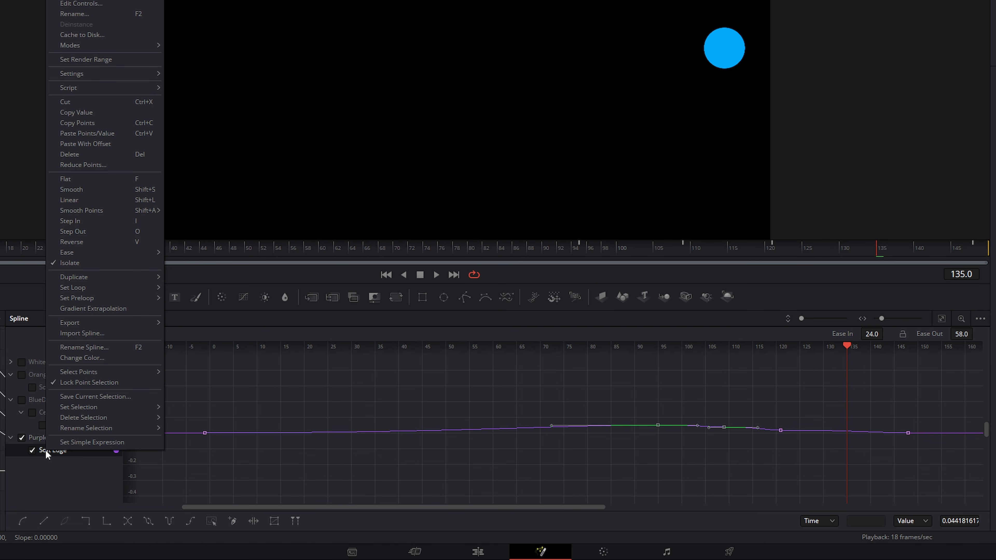
pyautogui.click(85, 382)
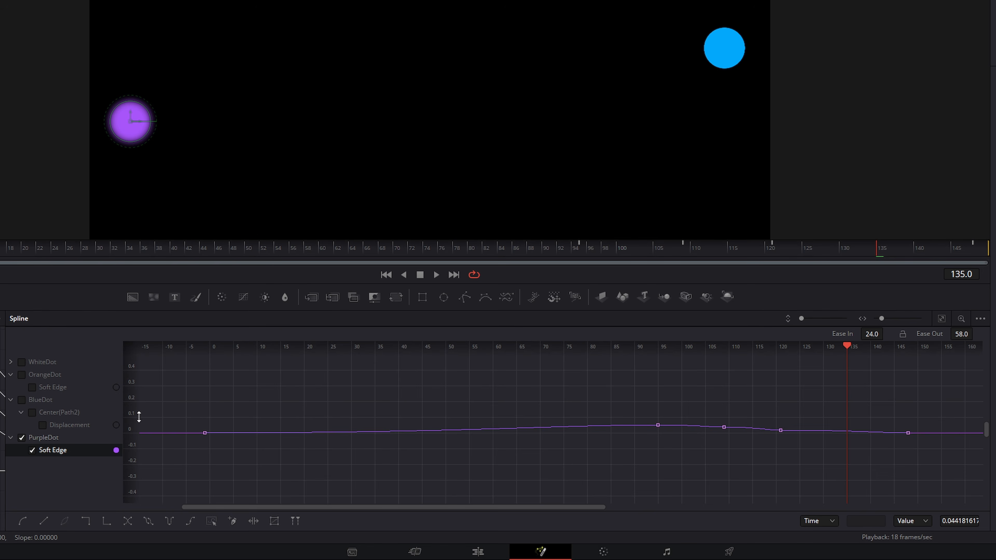
# Step: Save the current spline selection, with only PurpleDot's Soft Edge enabled, as a group named MySelection
pyautogui.rightClick(57, 450)
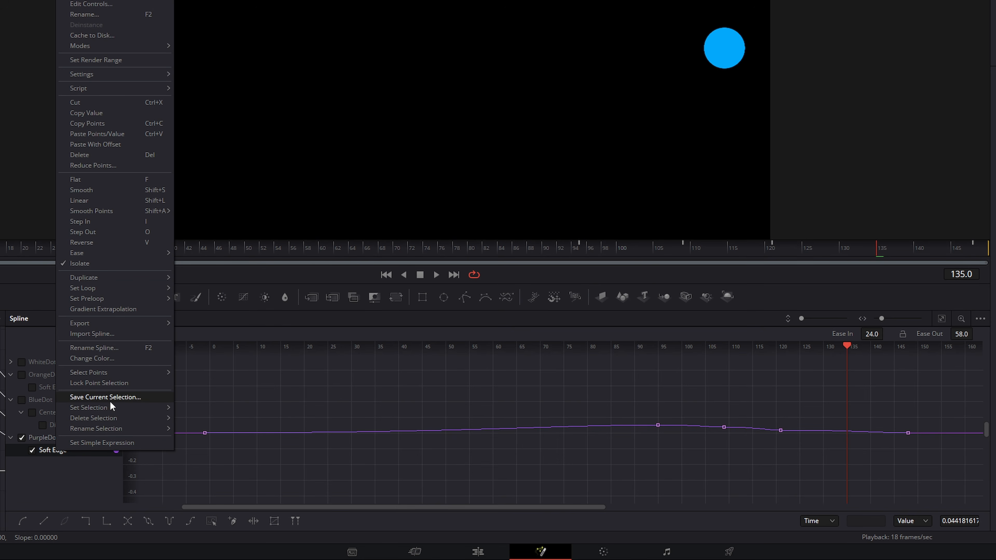
pyautogui.click(980, 319)
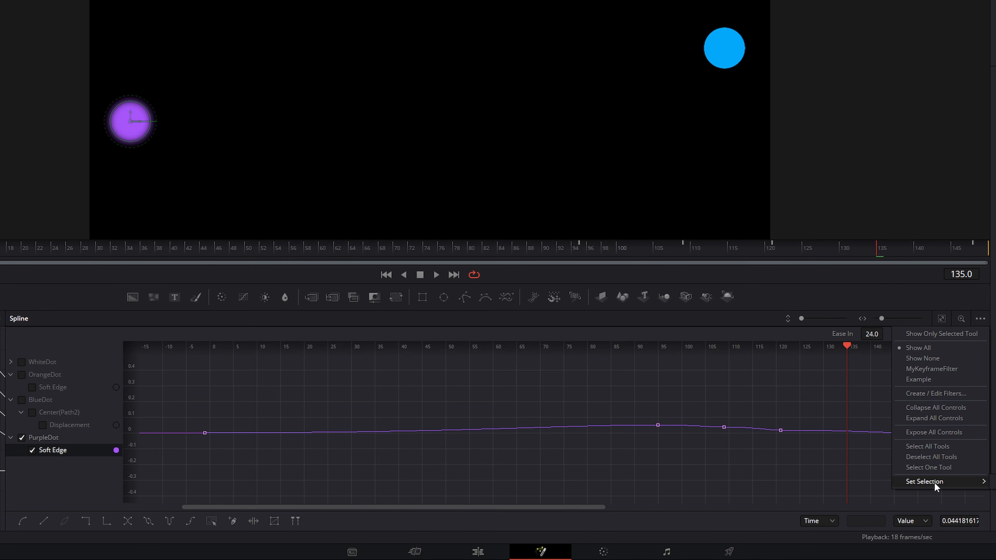
pyautogui.rightClick(49, 450)
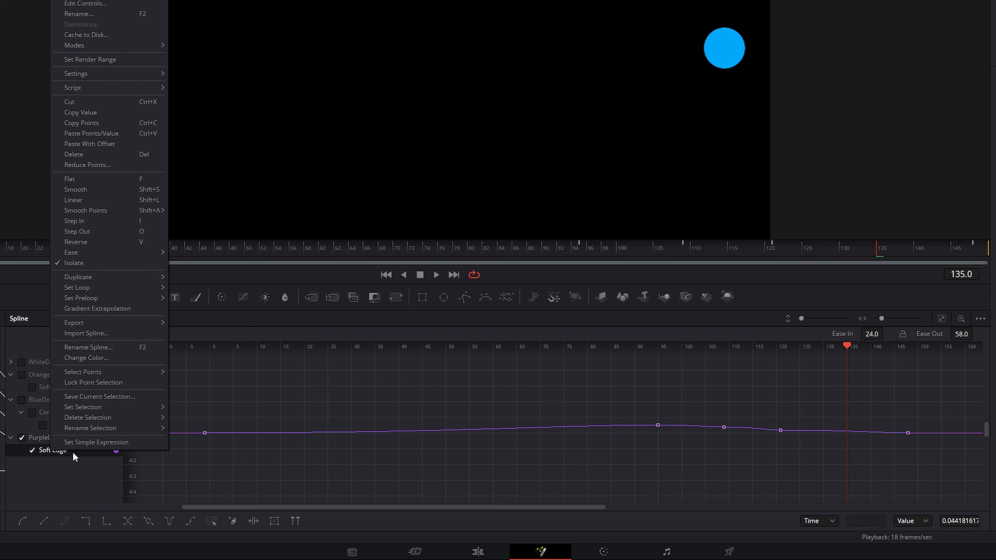
pyautogui.click(98, 397)
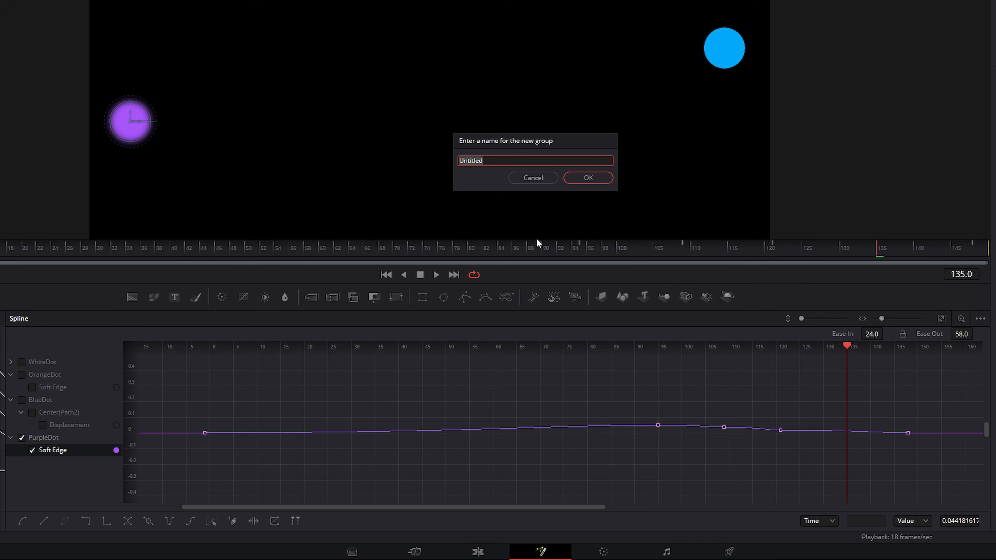
pyautogui.write('MySelection')
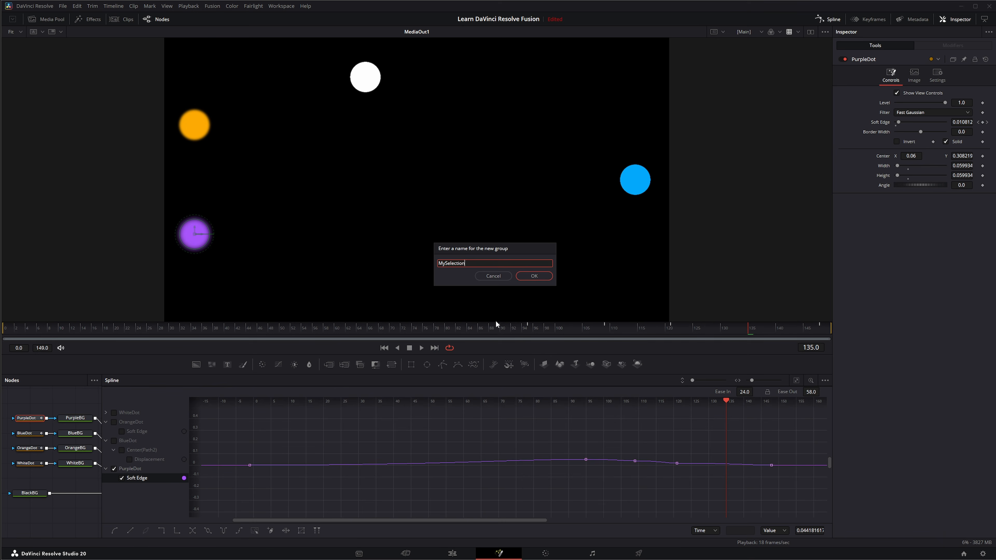
pyautogui.press('Return')
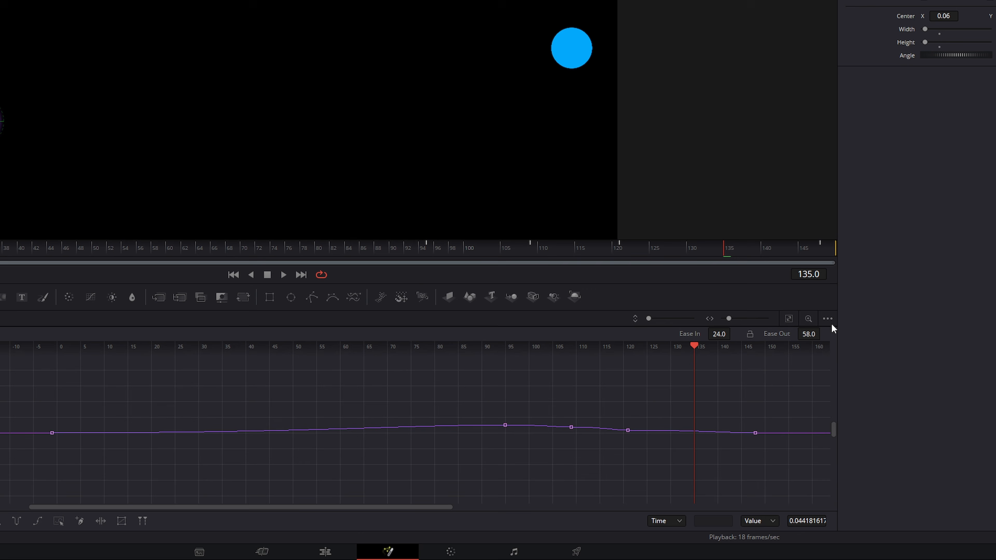
# Step: Show OrangeDot's Soft Edge and WhiteDot's splines in the graph, and apply the saved MySelection selection
pyautogui.click(827, 318)
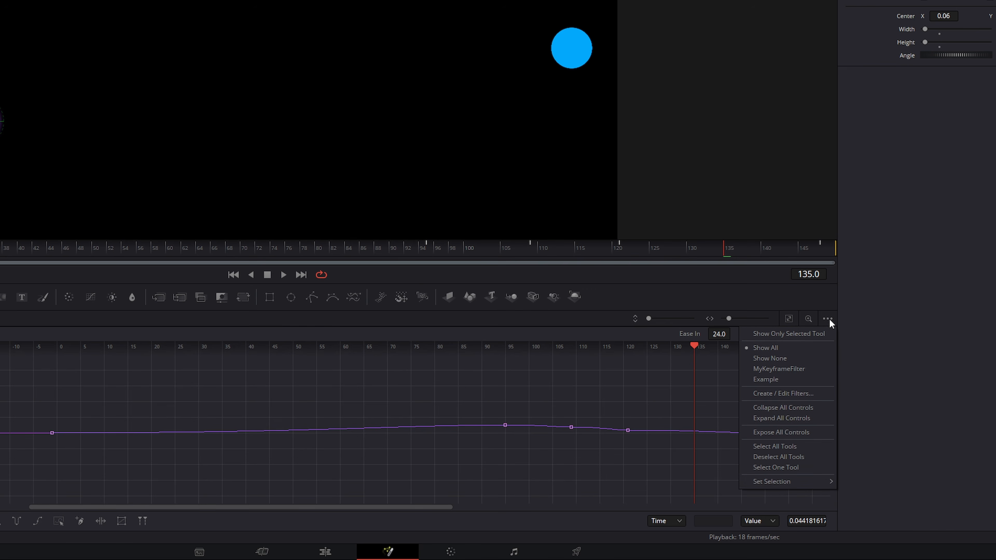
pyautogui.moveTo(799, 481)
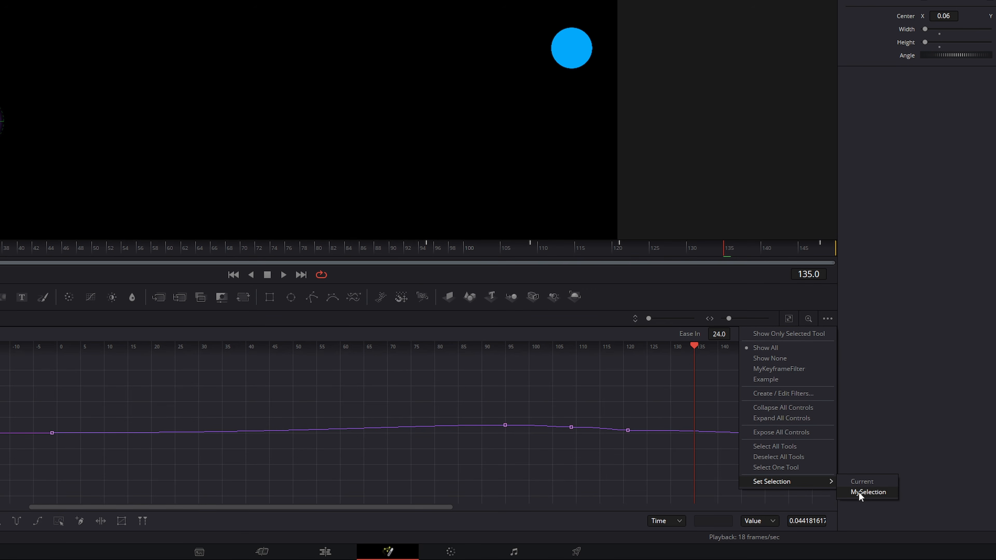
pyautogui.click(173, 430)
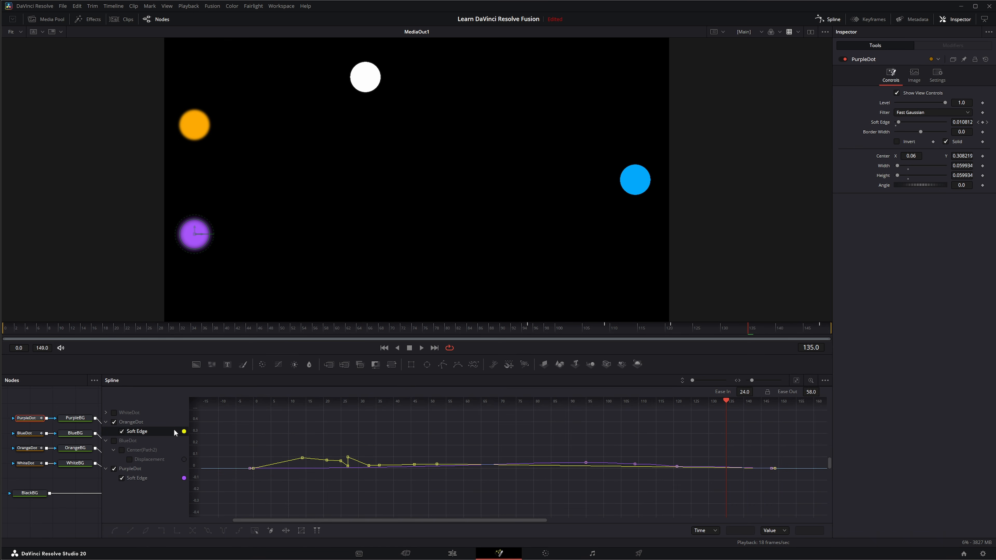
pyautogui.click(114, 412)
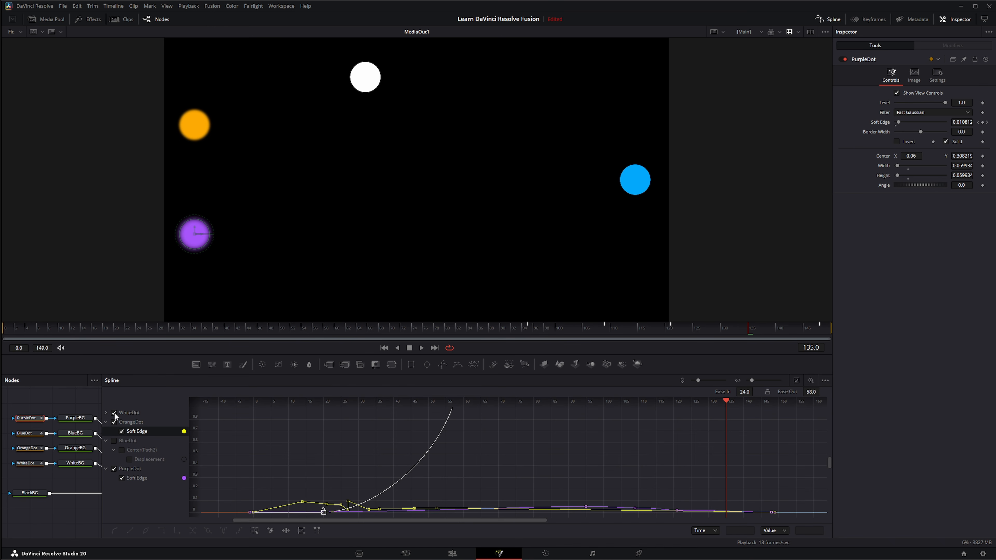
pyautogui.click(825, 380)
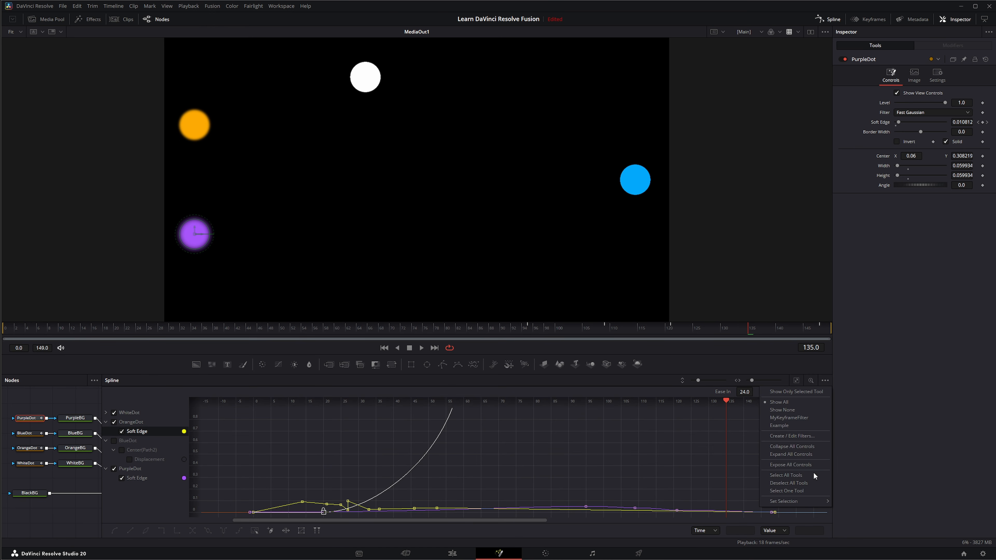
pyautogui.moveTo(796, 503)
pyautogui.click(855, 509)
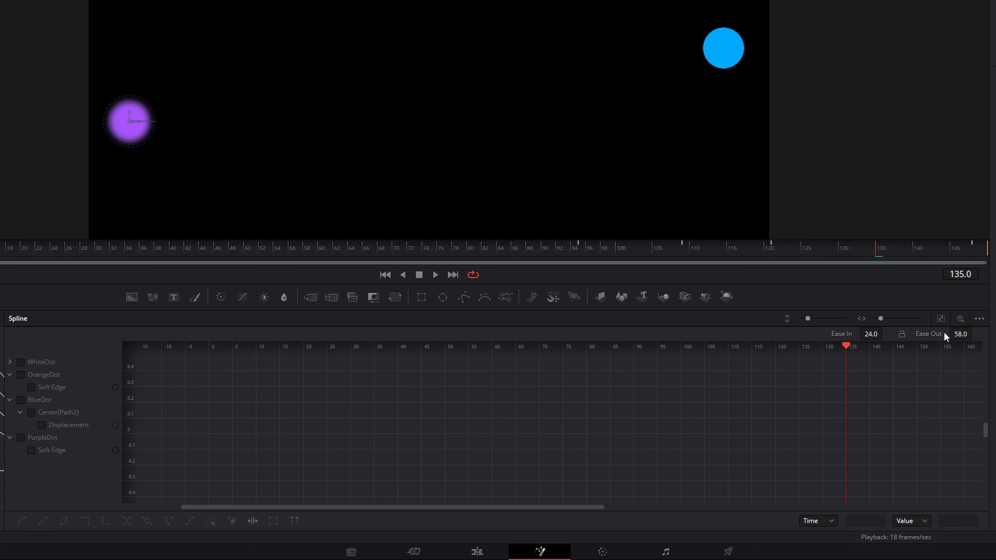
pyautogui.click(980, 318)
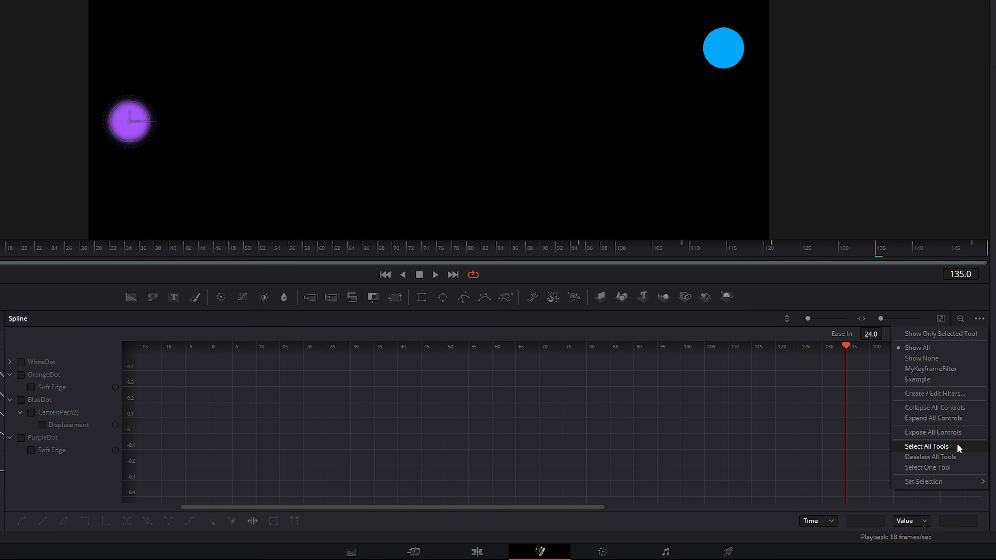
pyautogui.click(917, 380)
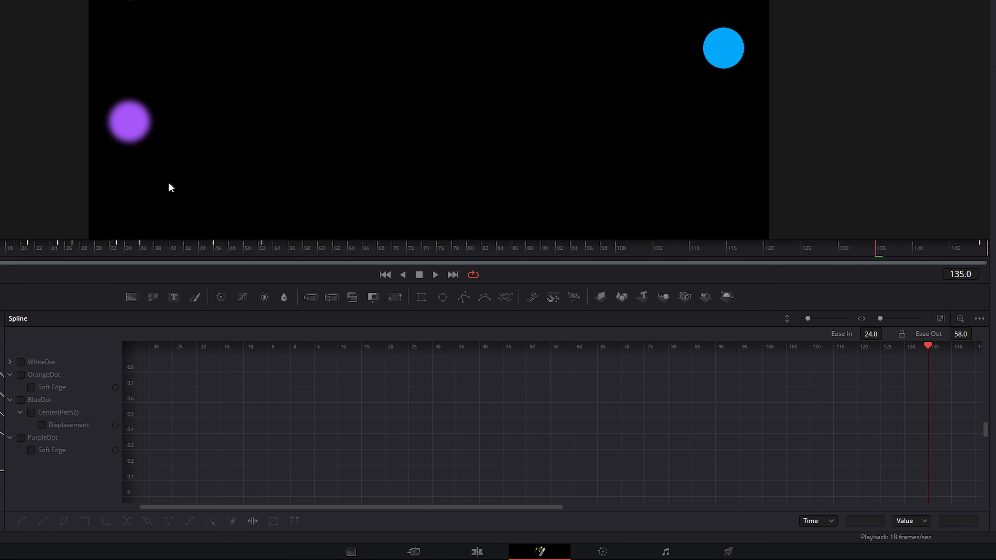
pyautogui.click(0, 0)
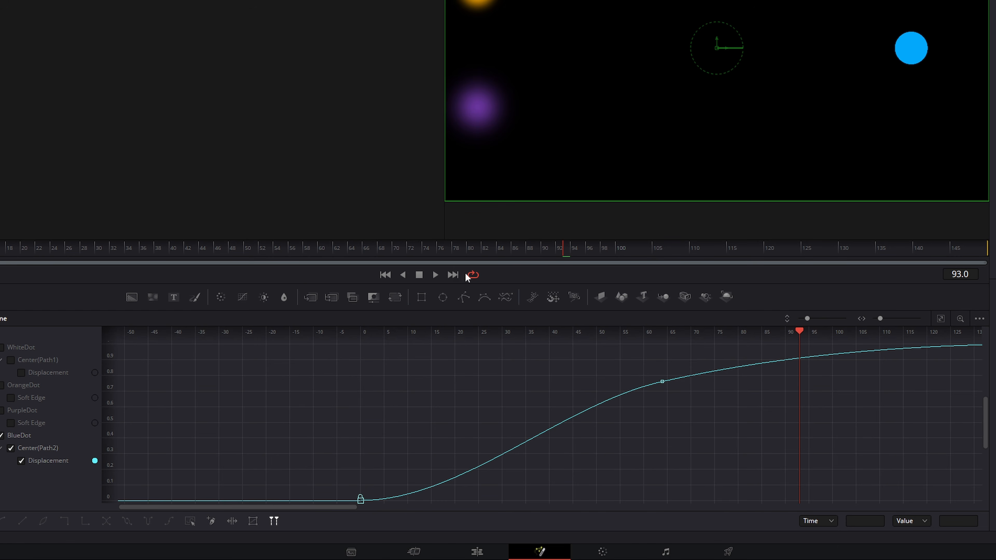
pyautogui.click(961, 0)
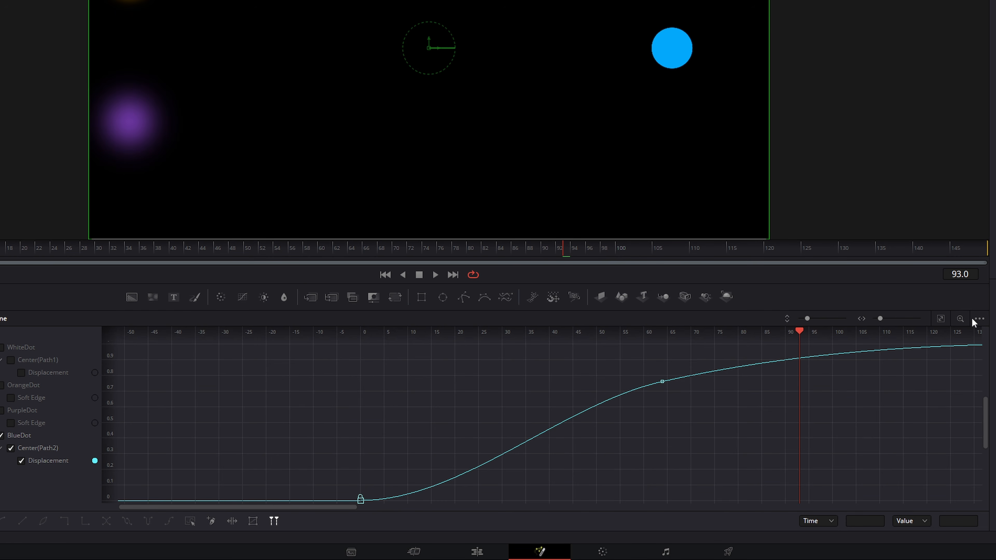
# Step: Open the Set Simple Expression entry for BlueDot's Displacement spline and cancel it without an expression
pyautogui.rightClick(62, 458)
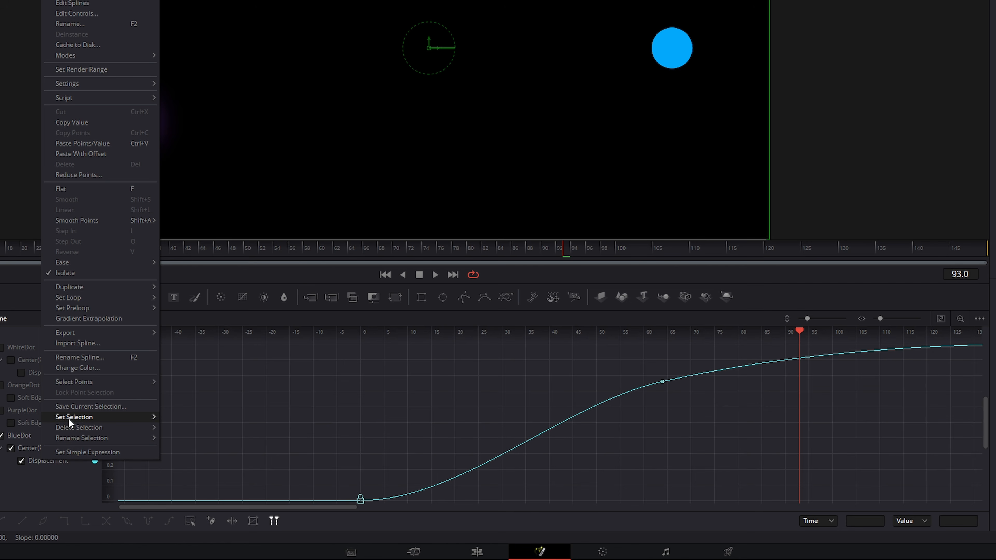
pyautogui.moveTo(81, 420)
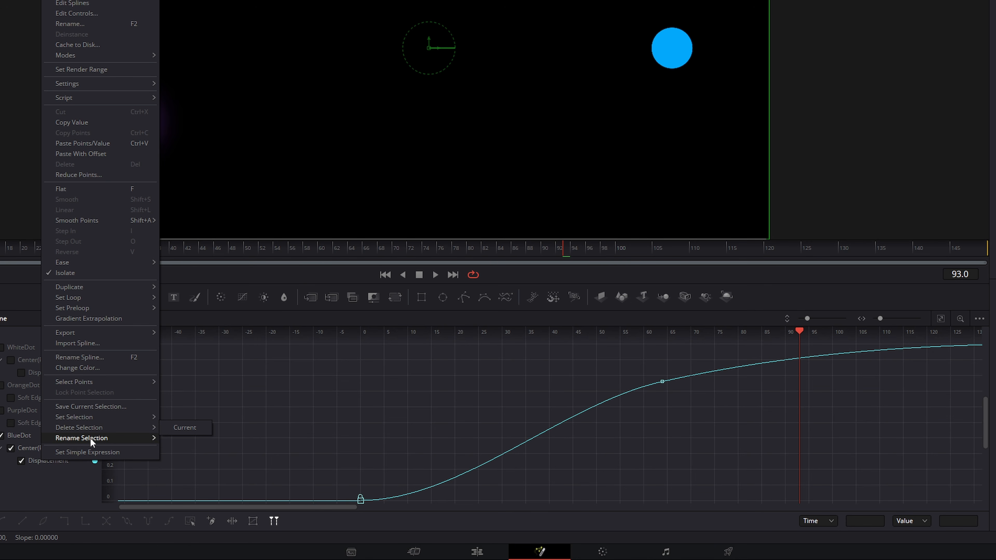
pyautogui.click(87, 453)
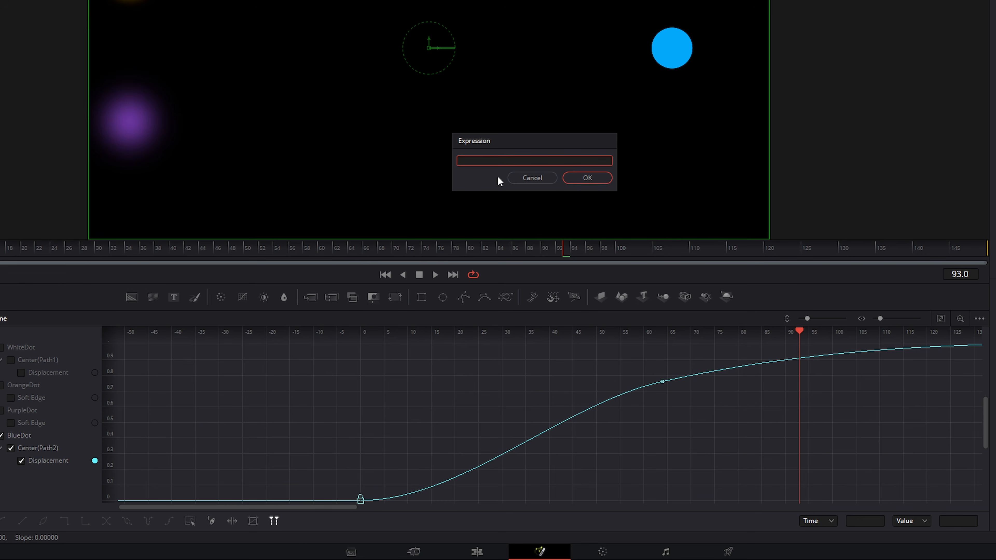
pyautogui.click(539, 178)
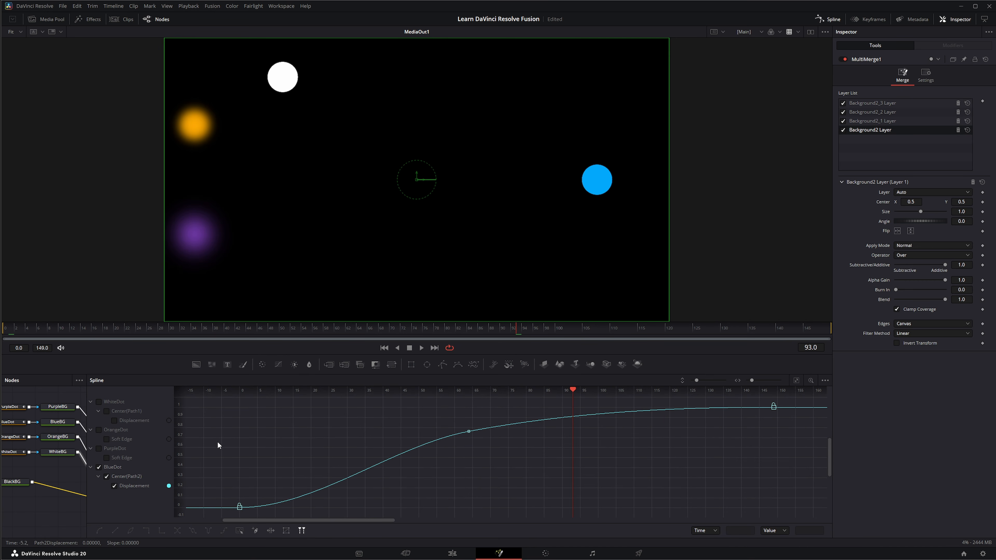
# Step: Try the spline graph's Scale commands on BlueDot's Displacement curve, using Zoom In and returning with Scale To Fit
pyautogui.rightClick(140, 484)
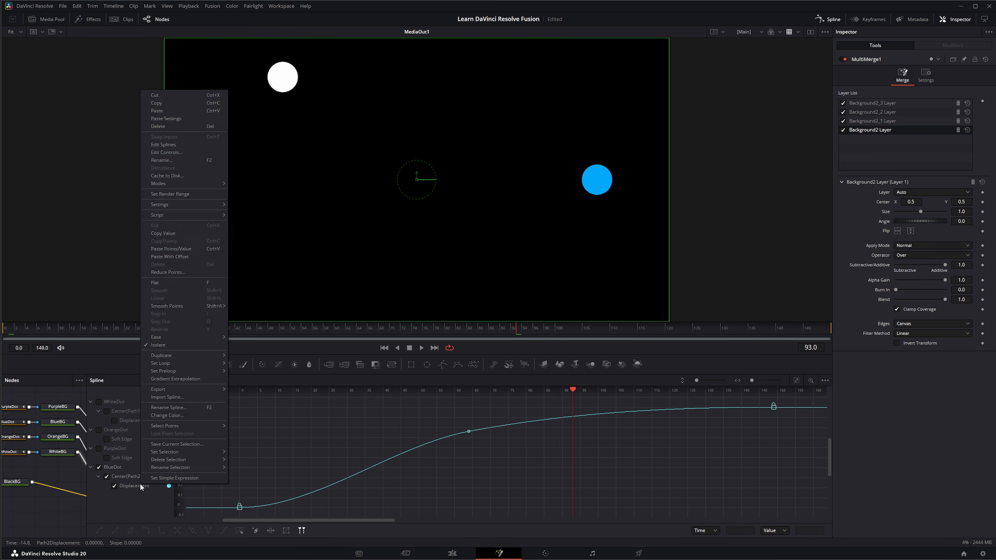
pyautogui.moveTo(308, 136)
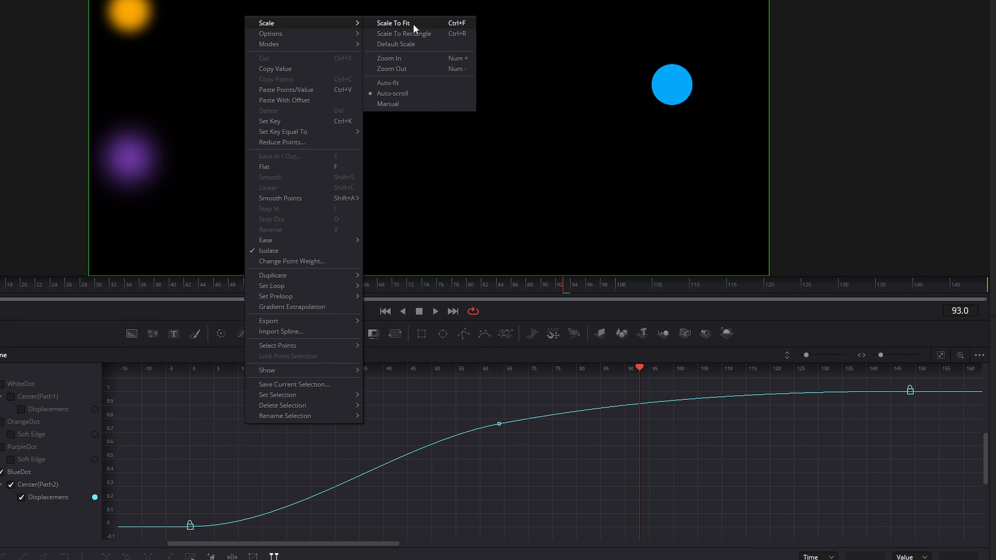
pyautogui.click(404, 135)
pyautogui.rightClick(217, 418)
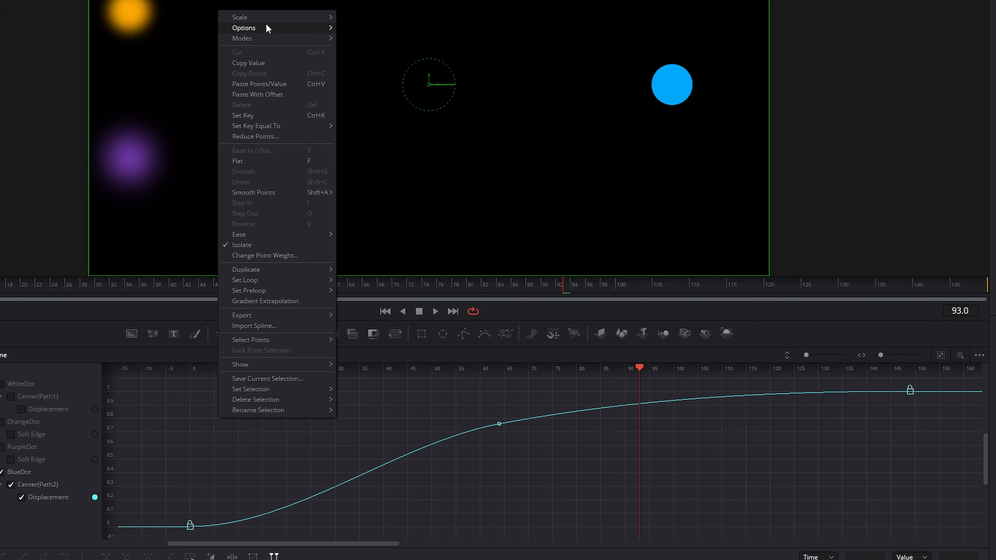
pyautogui.moveTo(264, 20)
pyautogui.click(378, 54)
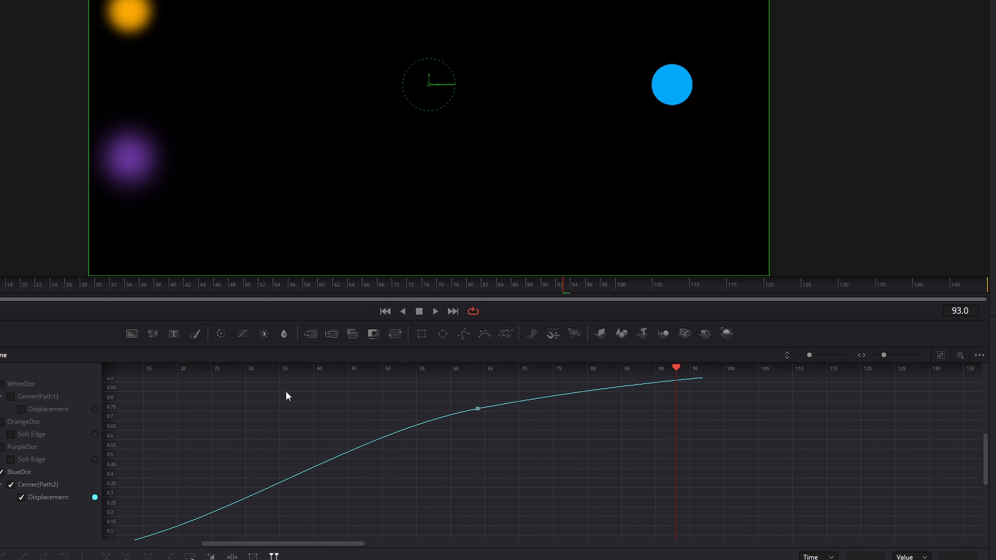
pyautogui.rightClick(197, 430)
pyautogui.moveTo(241, 33)
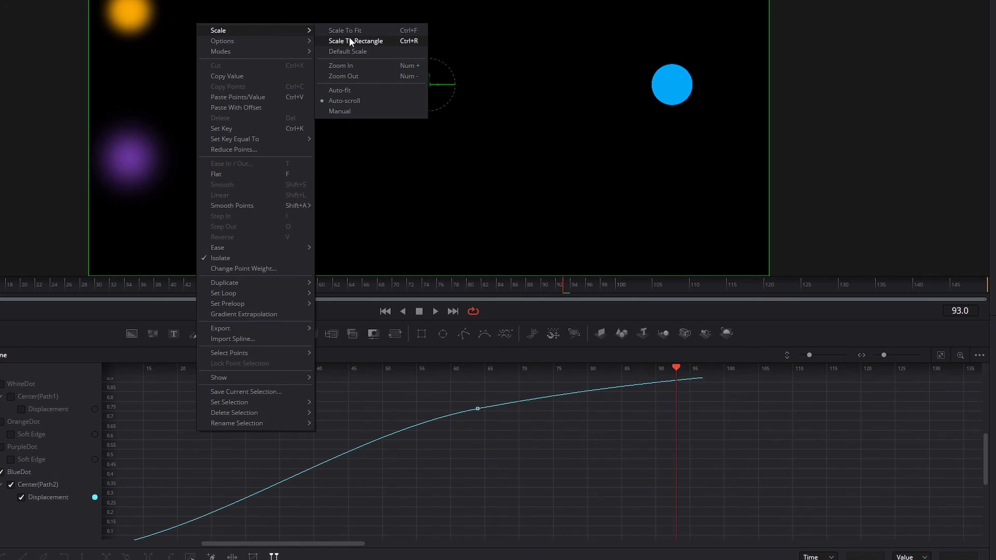
pyautogui.click(355, 28)
# Step: Turn on the Follow Active option for the spline graph and check it on a closer view of BlueDot's curve
pyautogui.rightClick(214, 447)
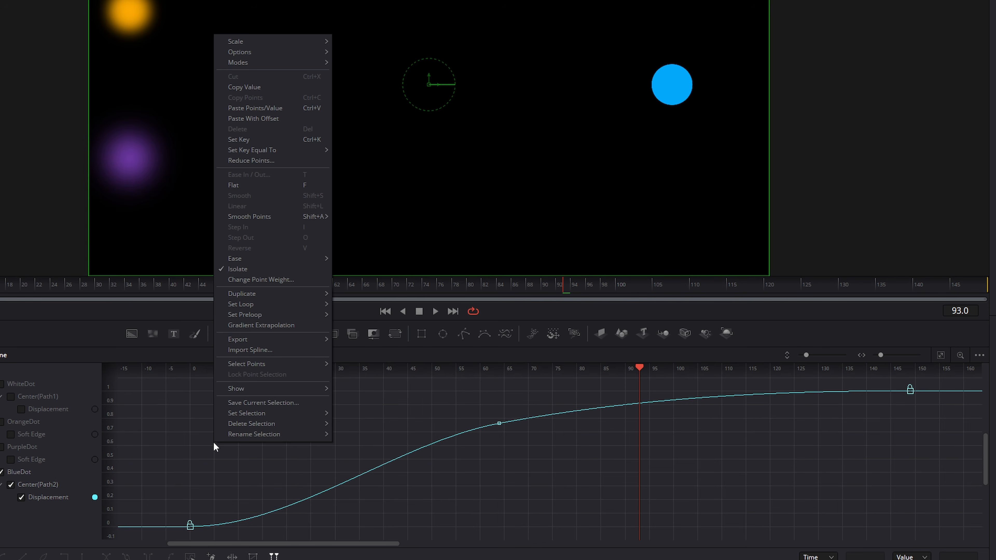
pyautogui.moveTo(270, 20)
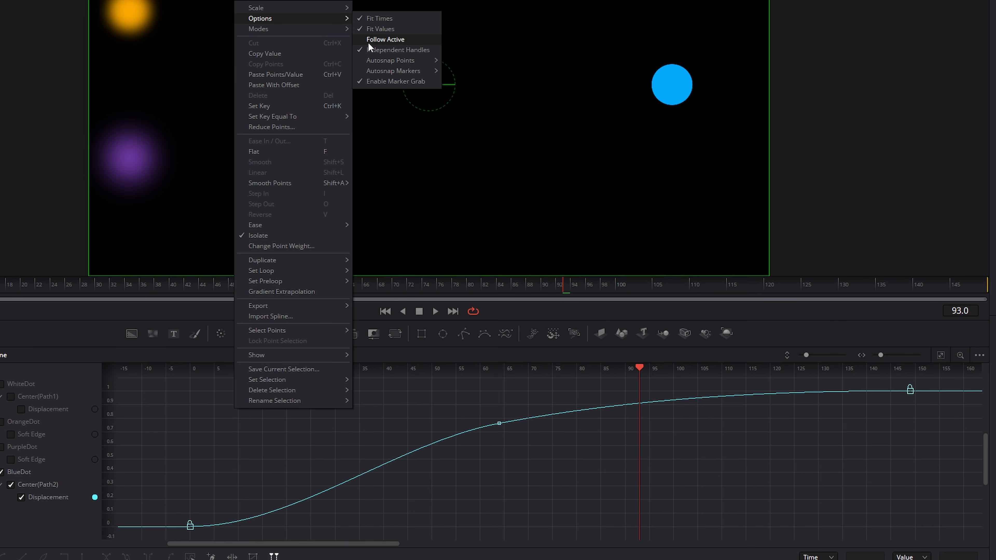
pyautogui.click(379, 39)
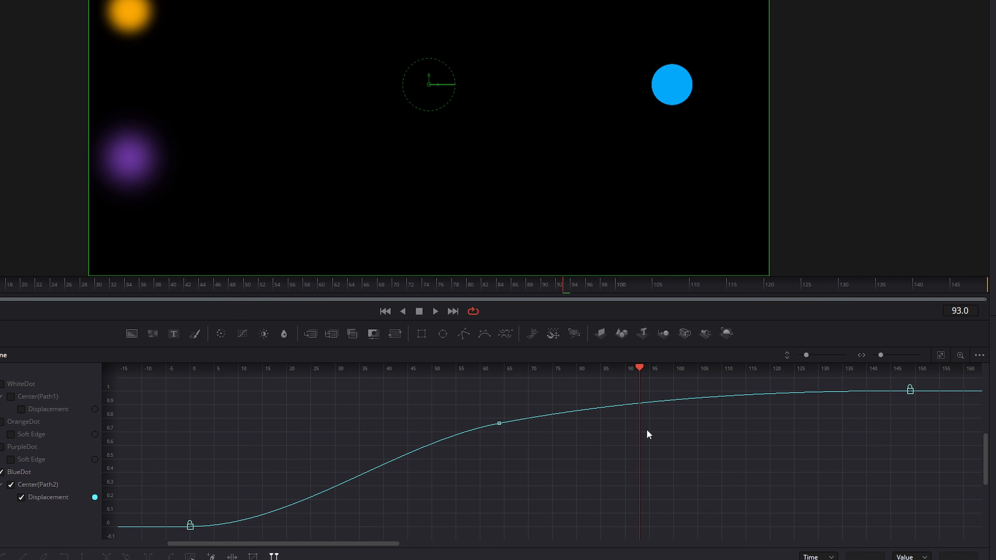
pyautogui.scroll(5, 646, 428)
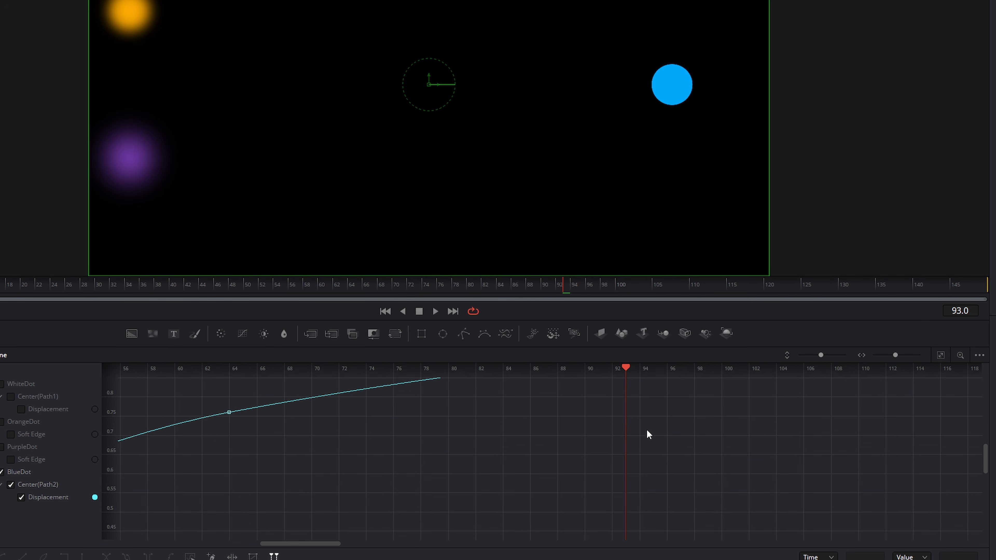
# Step: Play the animation from the first frame, fit BlueDot's curve in the graph, and turn off the Follow Active option
pyautogui.click(384, 312)
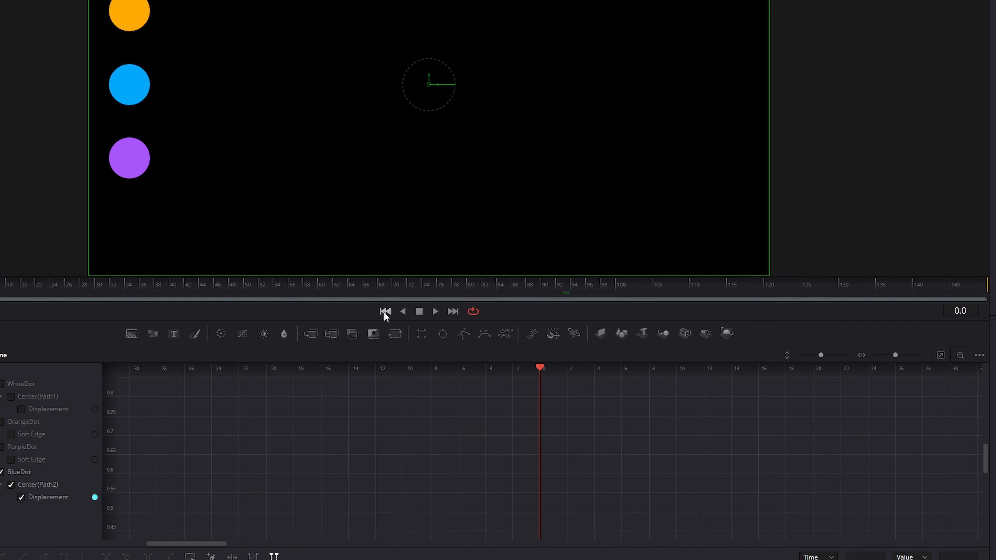
pyautogui.click(434, 311)
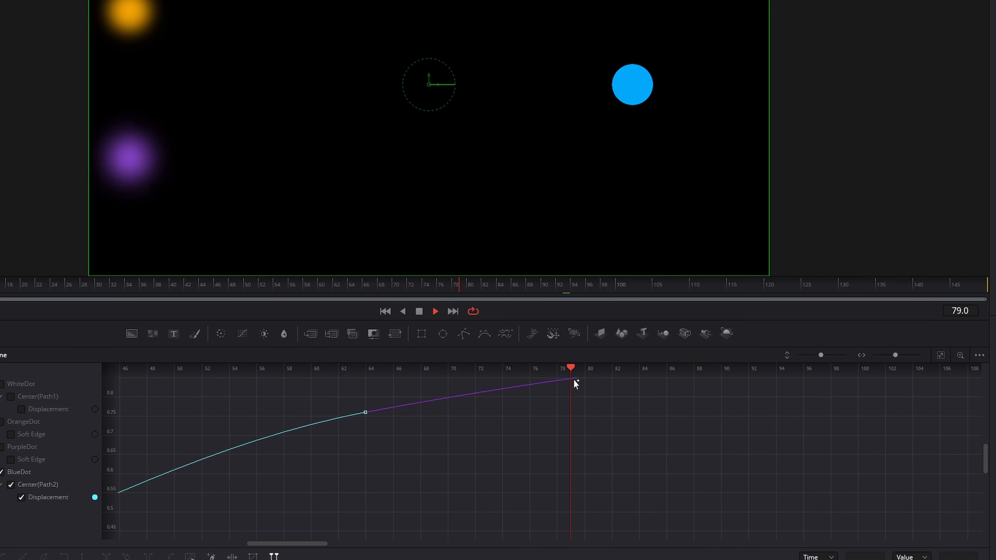
pyautogui.press('space')
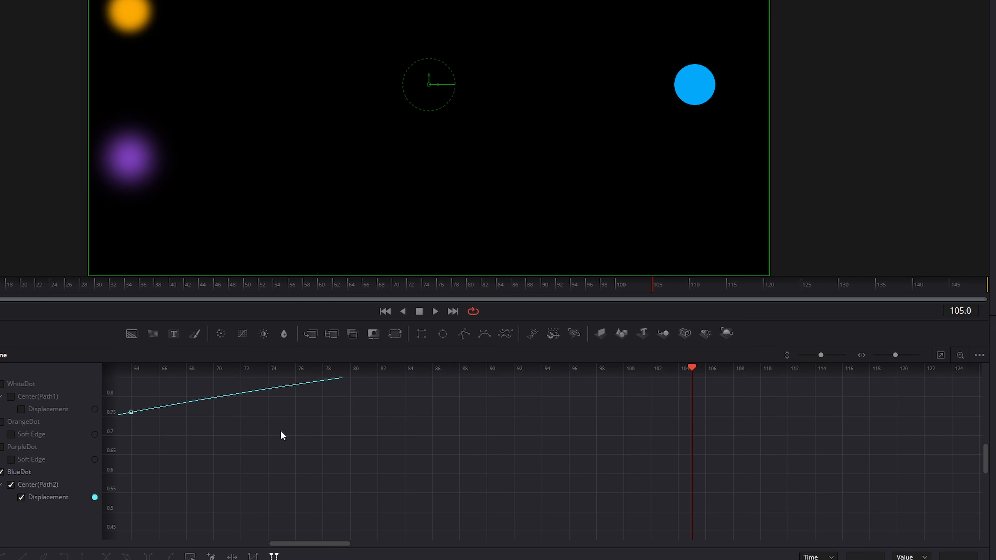
pyautogui.click(941, 354)
pyautogui.rightClick(308, 431)
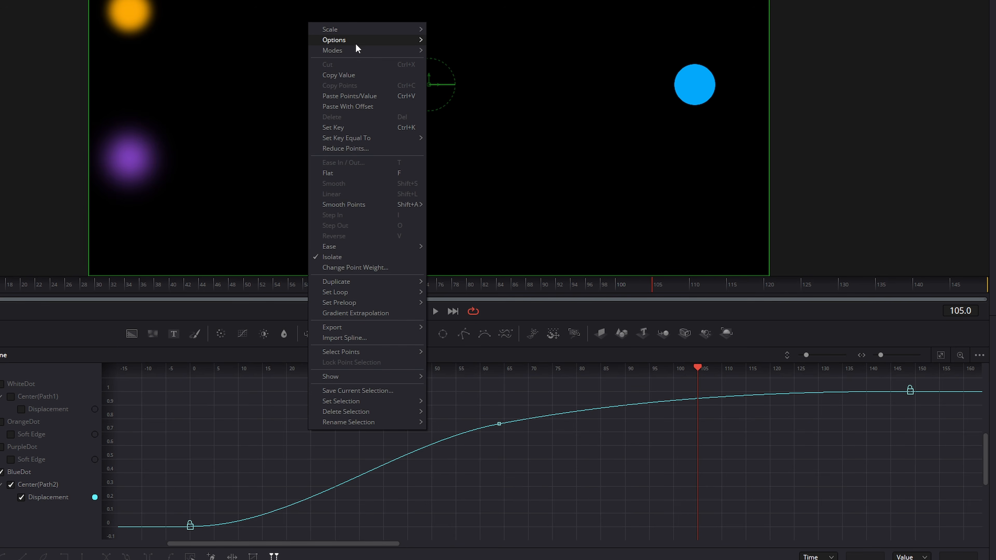
pyautogui.moveTo(353, 42)
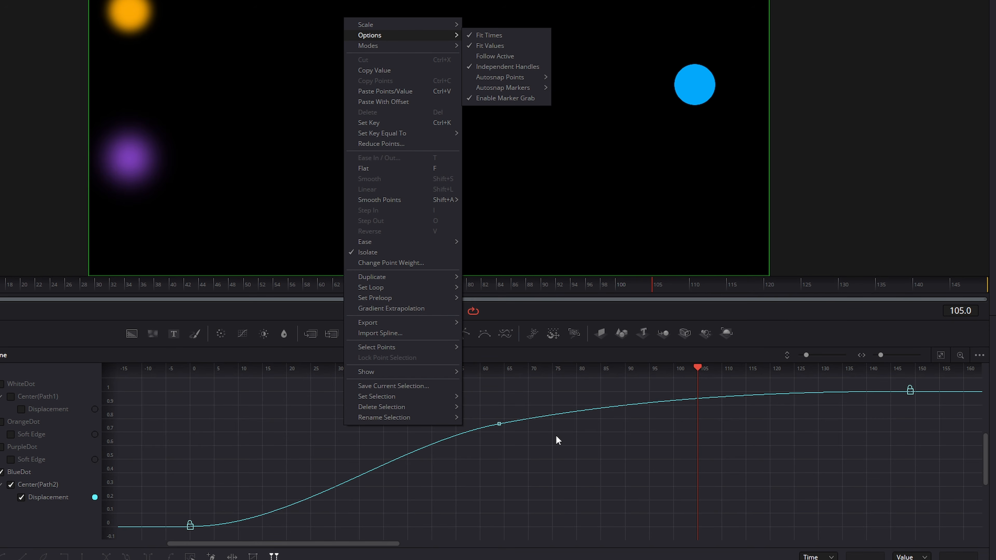
# Step: Select the frame 64 keyframe on BlueDot's curve, turn off Independent Handles, and tilt its linked handles slightly downward
pyautogui.moveTo(551, 453); pyautogui.dragTo(473, 408)
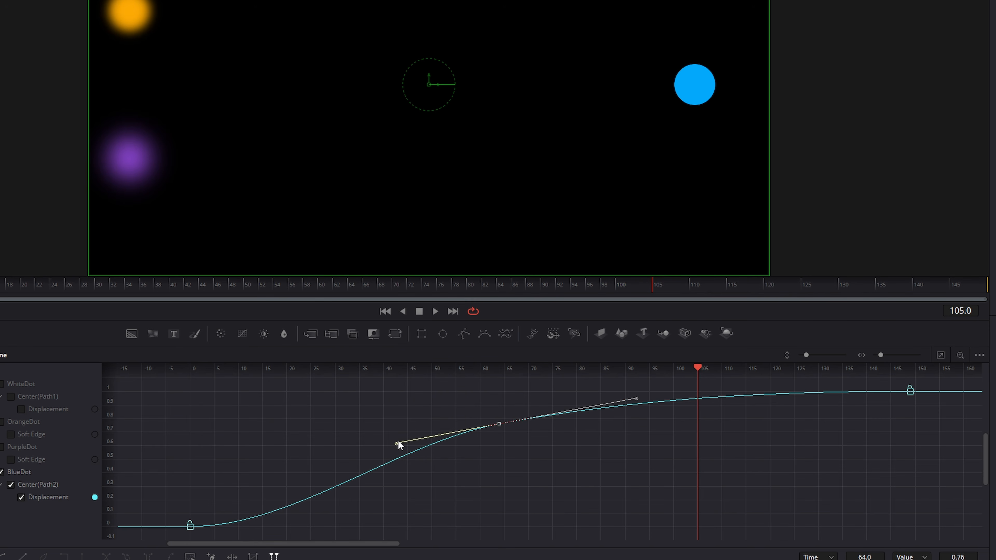
pyautogui.moveTo(395, 445)
pyautogui.mouseDown()
pyautogui.moveTo(393, 421)
pyautogui.moveTo(405, 464)
pyautogui.moveTo(399, 447)
pyautogui.mouseUp()
pyautogui.rightClick(375, 425)
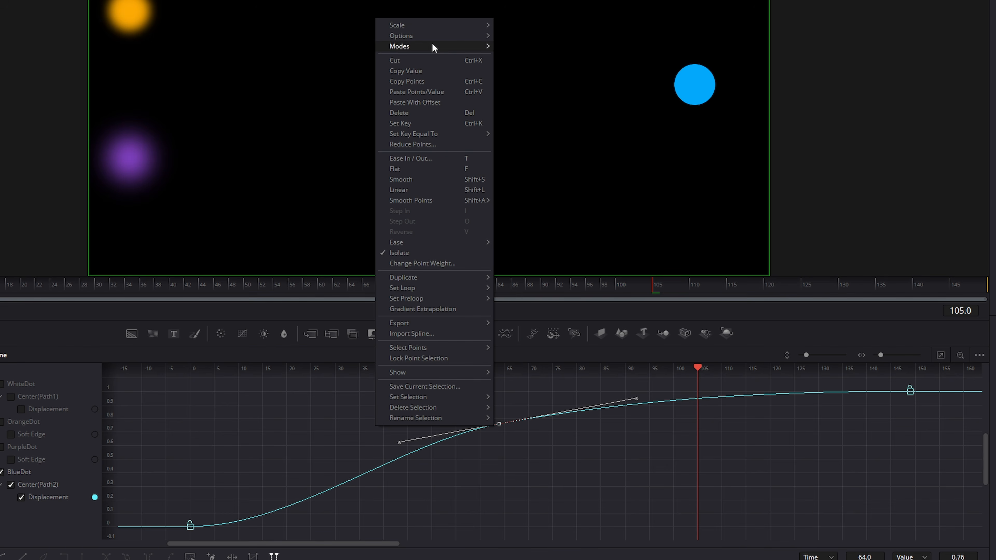
pyautogui.moveTo(430, 43)
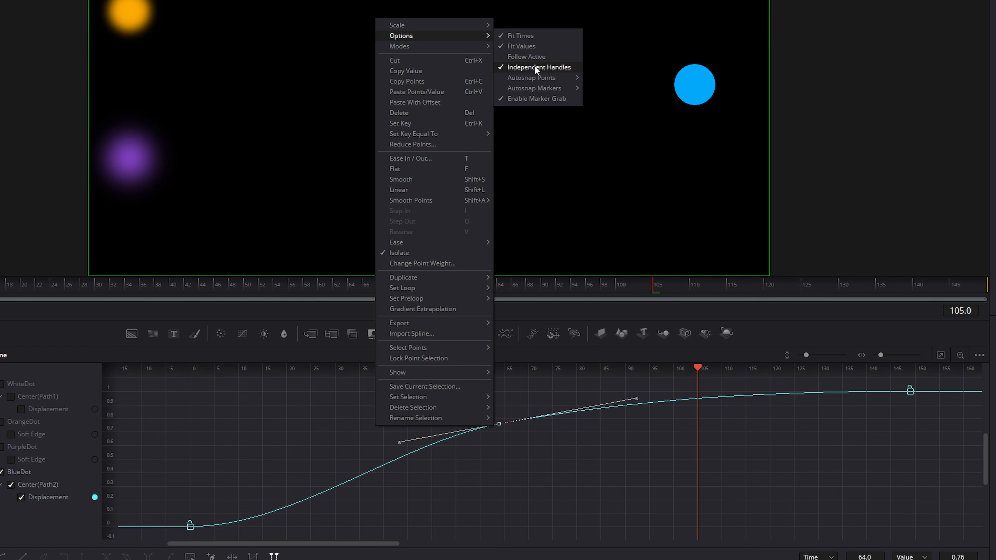
pyautogui.click(534, 66)
pyautogui.moveTo(399, 443); pyautogui.dragTo(401, 414)
pyautogui.moveTo(638, 436)
pyautogui.mouseDown()
pyautogui.moveTo(632, 410)
pyautogui.moveTo(632, 432)
pyautogui.mouseUp()
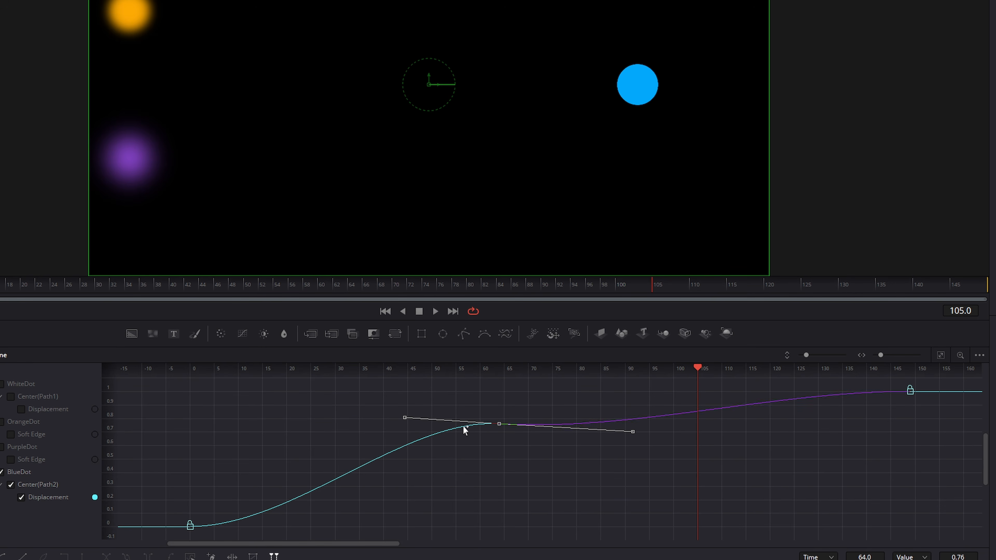
# Step: Turn Independent Handles back on and look through the Autosnap options
pyautogui.rightClick(346, 415)
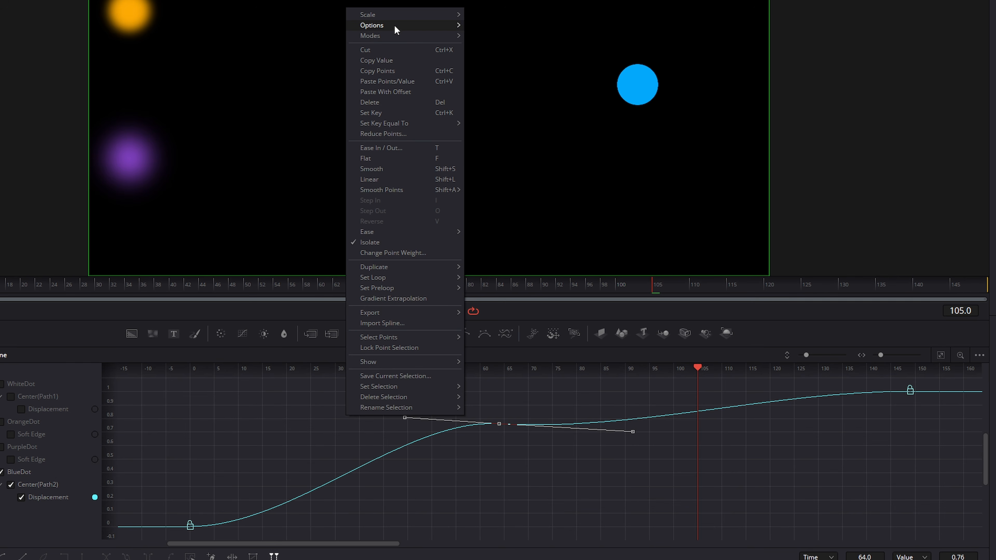
pyautogui.moveTo(394, 25)
pyautogui.click(493, 55)
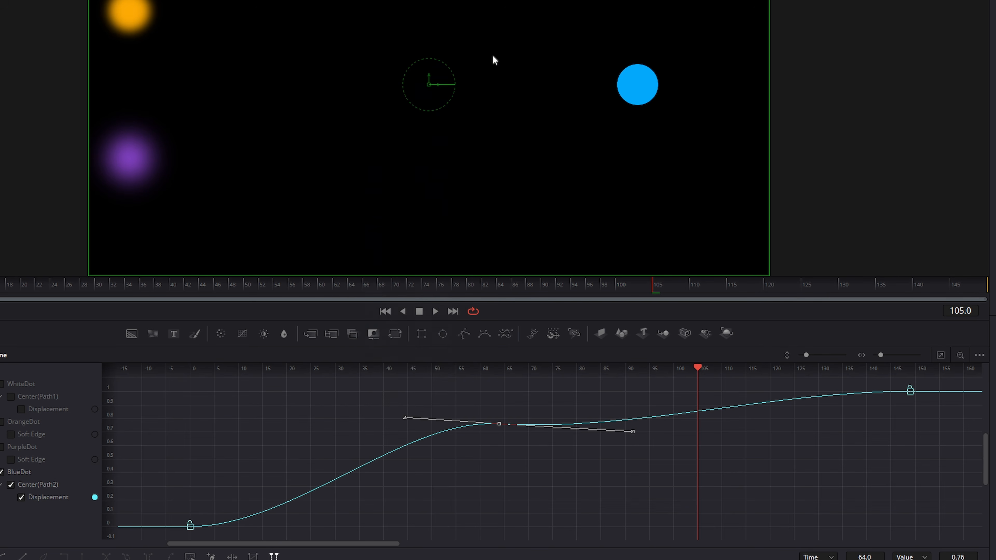
pyautogui.rightClick(290, 405)
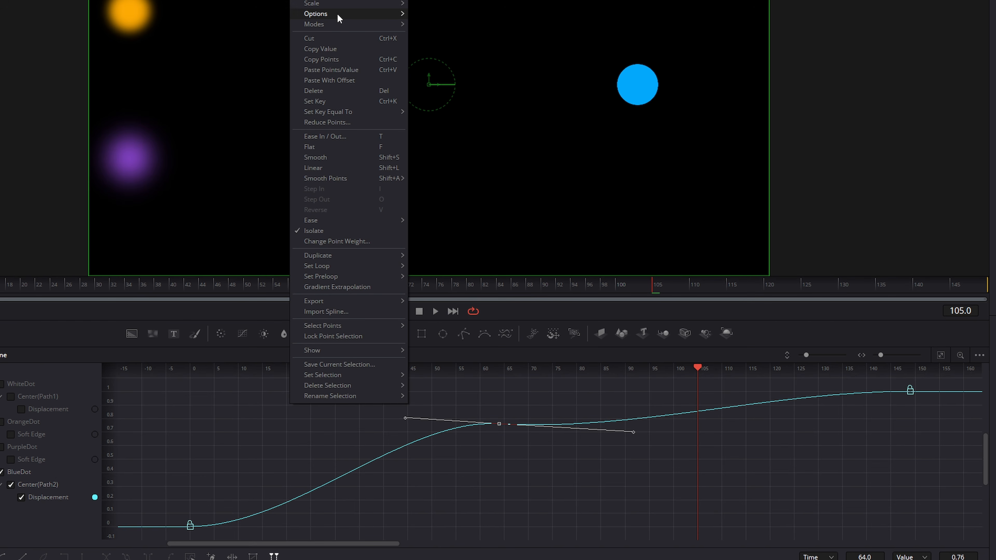
pyautogui.moveTo(337, 13)
pyautogui.moveTo(435, 56)
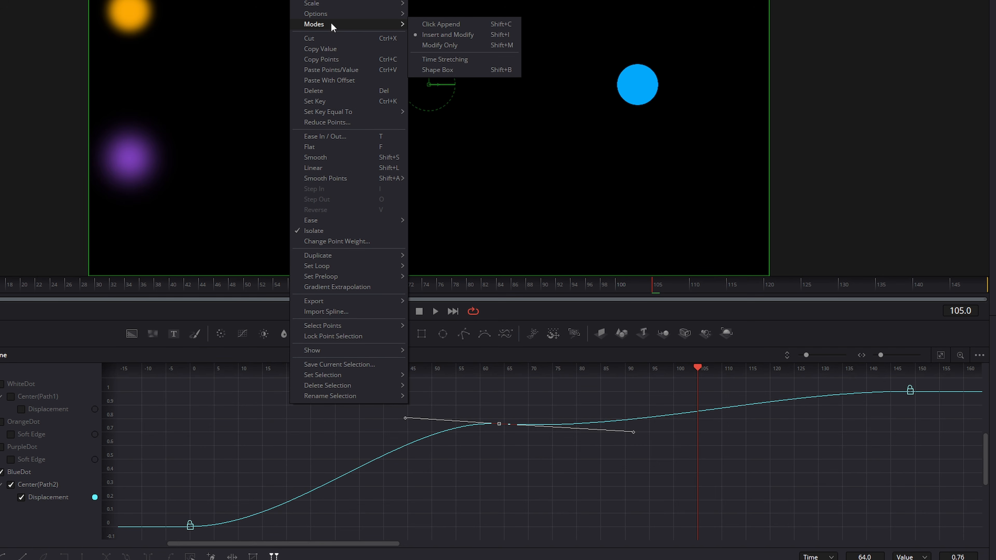
# Step: Switch to Click Append mode and add points to BlueDot's curve at about frame 101 (value 0.65) and frame 37 (value 0.32)
pyautogui.click(444, 25)
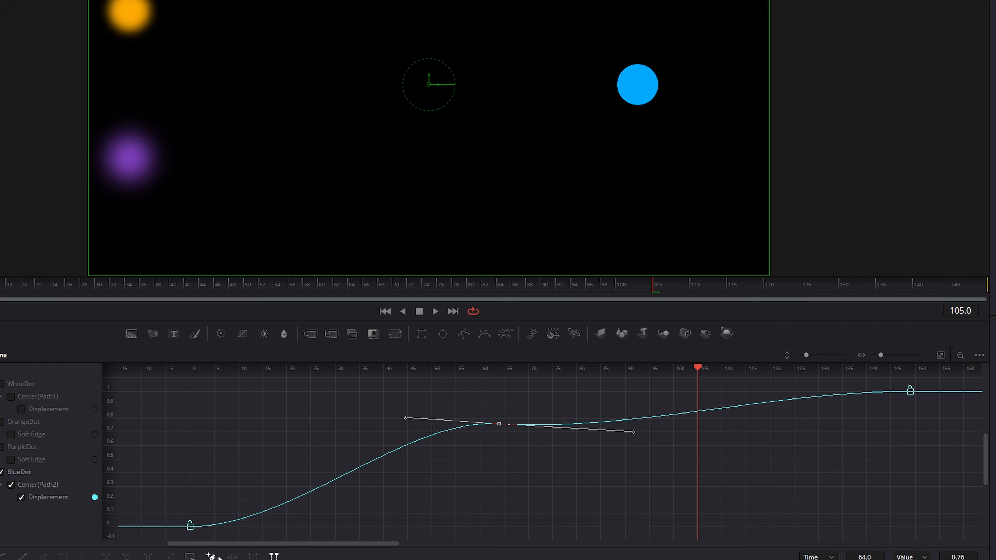
pyautogui.click(211, 556)
pyautogui.click(678, 439)
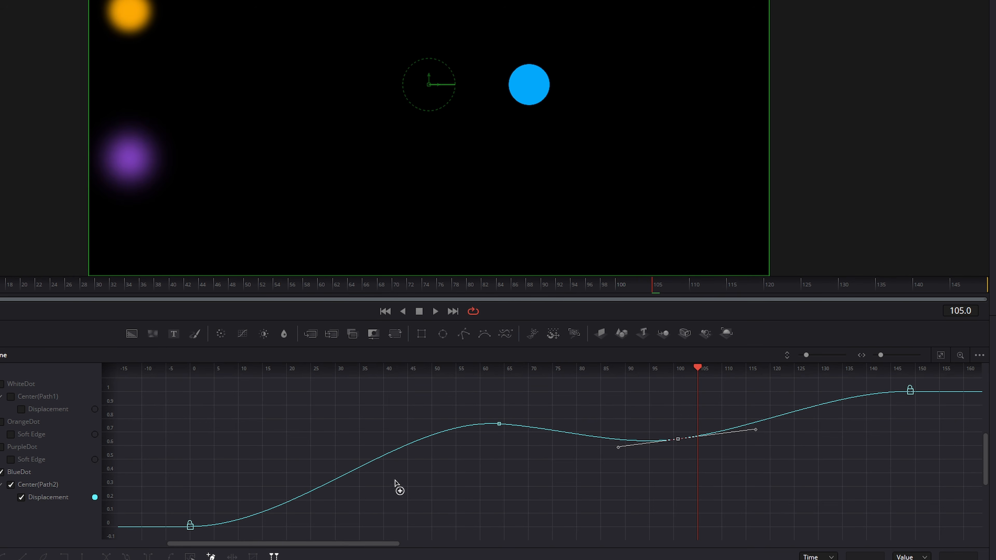
pyautogui.click(369, 483)
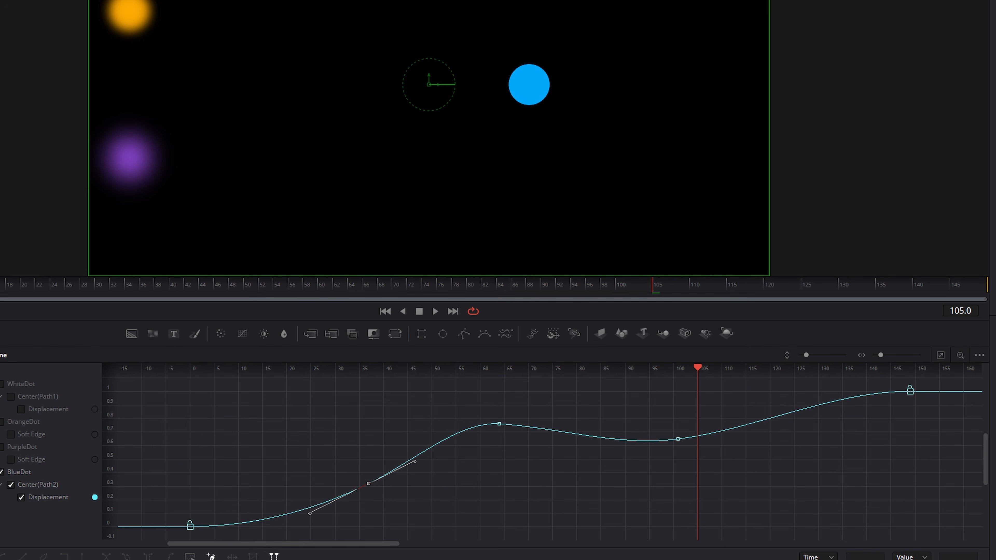
pyautogui.click(262, 459)
# Step: Review the spline graph's Modes options and leave Click Append mode
pyautogui.rightClick(245, 419)
pyautogui.moveTo(281, 39)
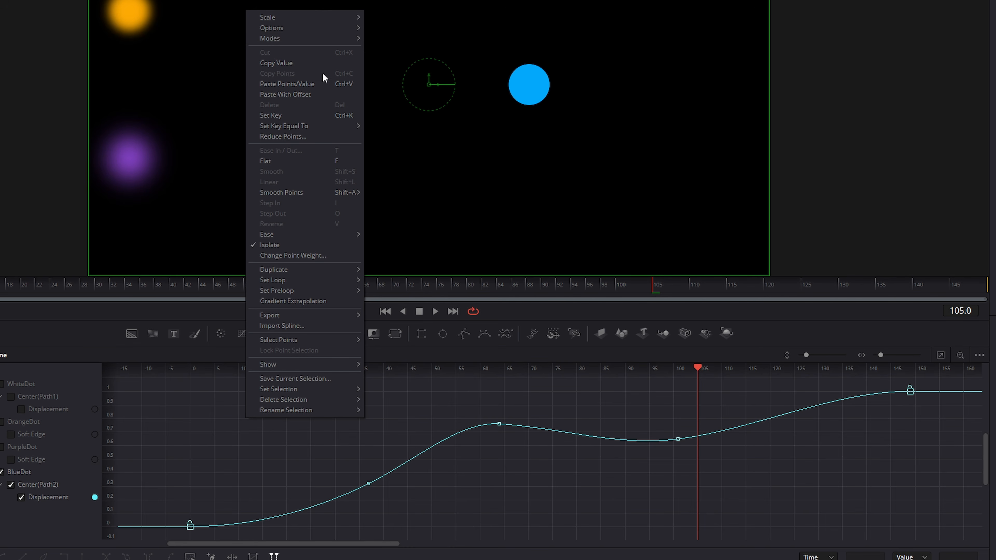
pyautogui.moveTo(321, 38)
pyautogui.click(590, 373)
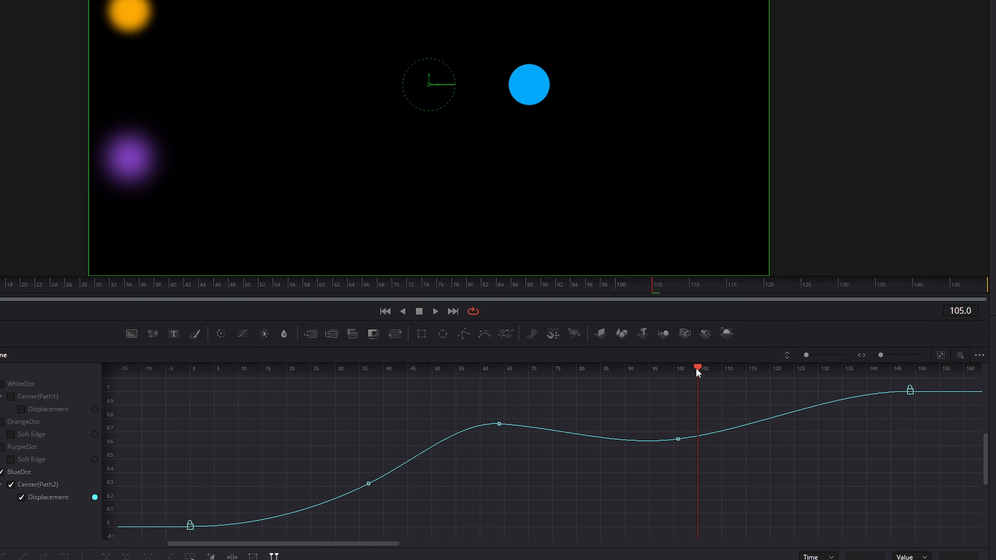
# Step: Move the playhead to frame 80 and use Set Key on BlueDot's curve at about frame 76
pyautogui.moveTo(696, 371); pyautogui.dragTo(577, 373)
pyautogui.rightClick(559, 396)
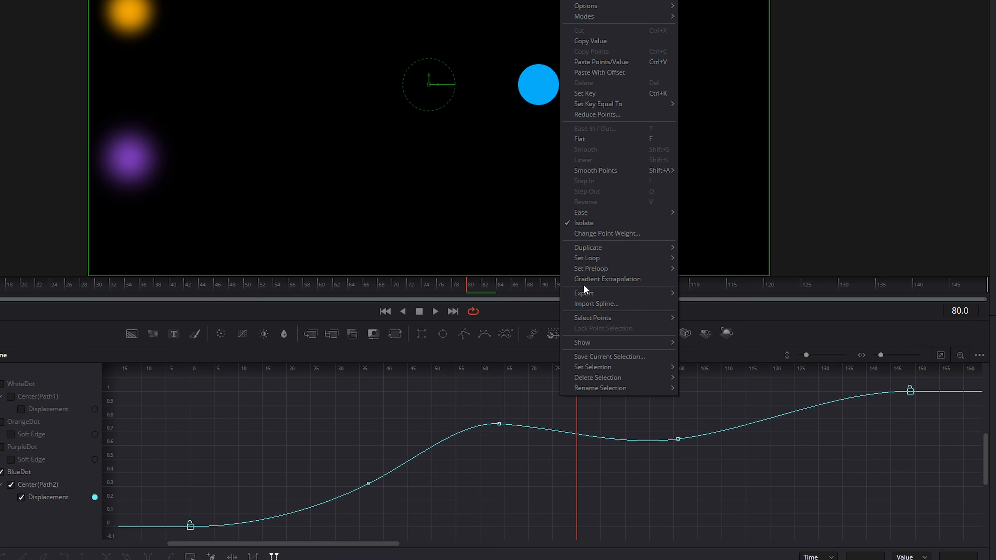
pyautogui.click(590, 94)
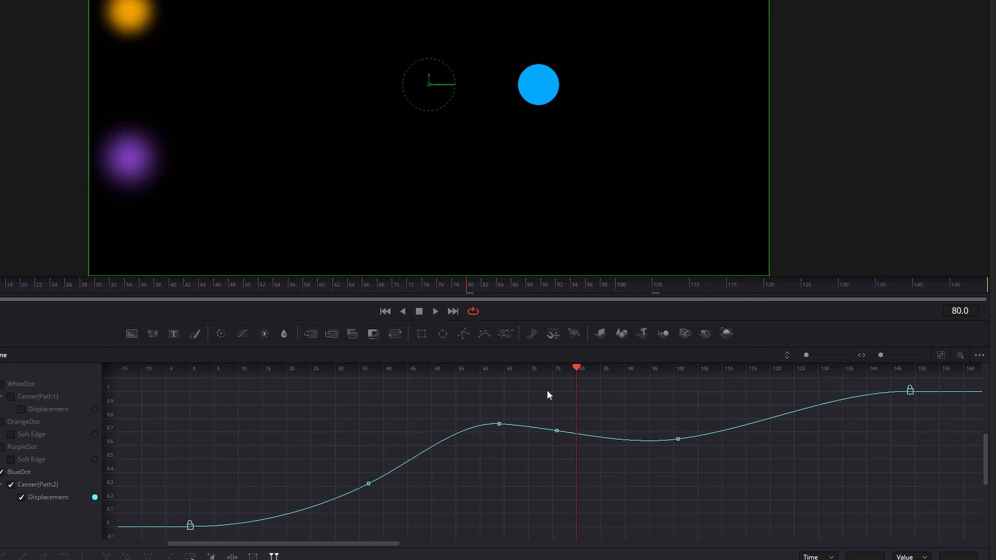
# Step: Use Set Key Equal To Previous near frame 80 on BlueDot's curve, move the playhead to frame 85, and apply Set Key Equal To Next
pyautogui.rightClick(576, 397)
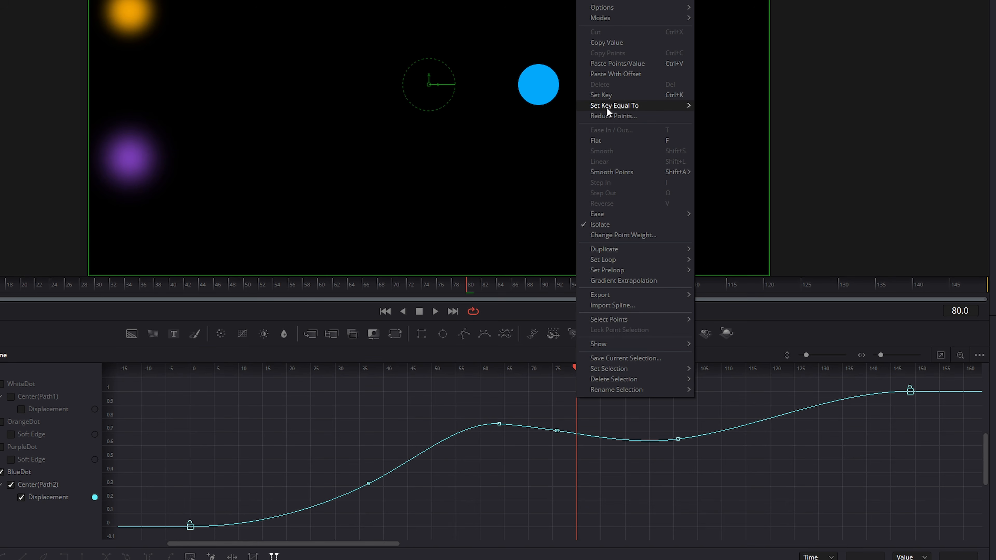
pyautogui.moveTo(623, 104)
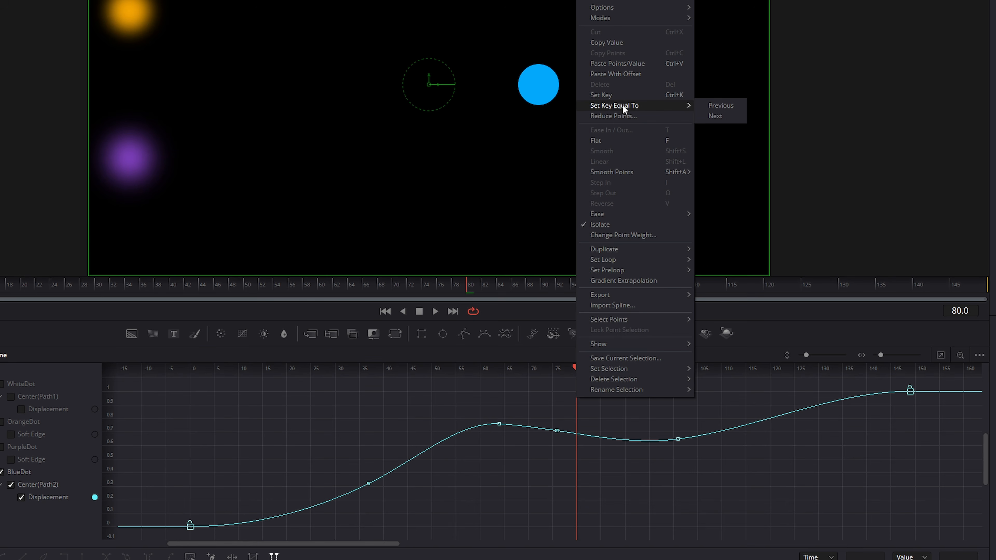
pyautogui.click(722, 106)
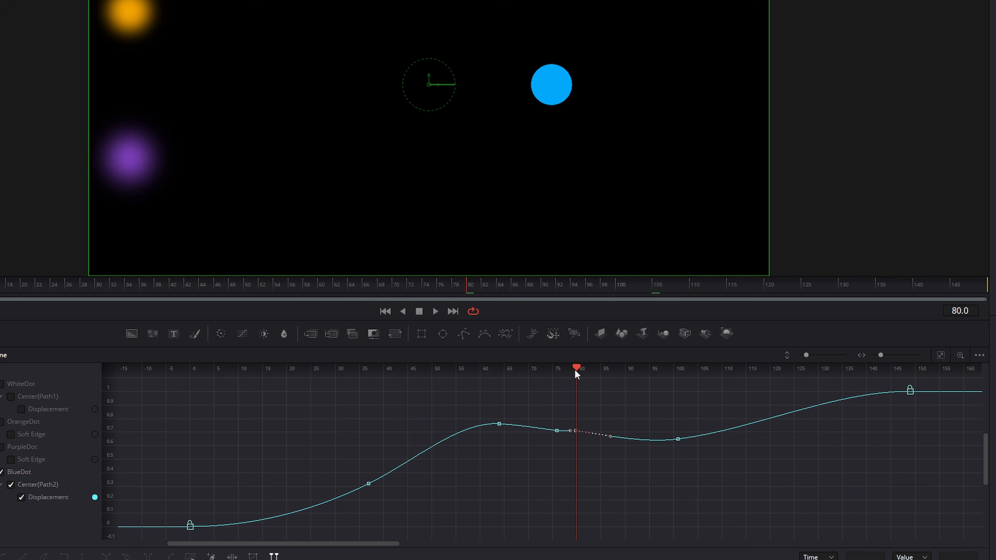
pyautogui.moveTo(576, 373); pyautogui.dragTo(600, 371)
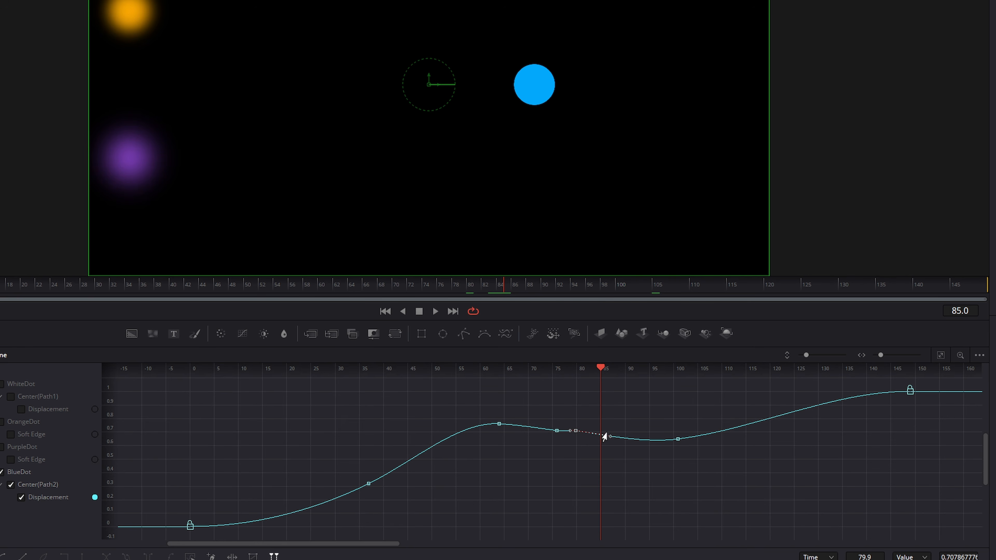
pyautogui.rightClick(601, 408)
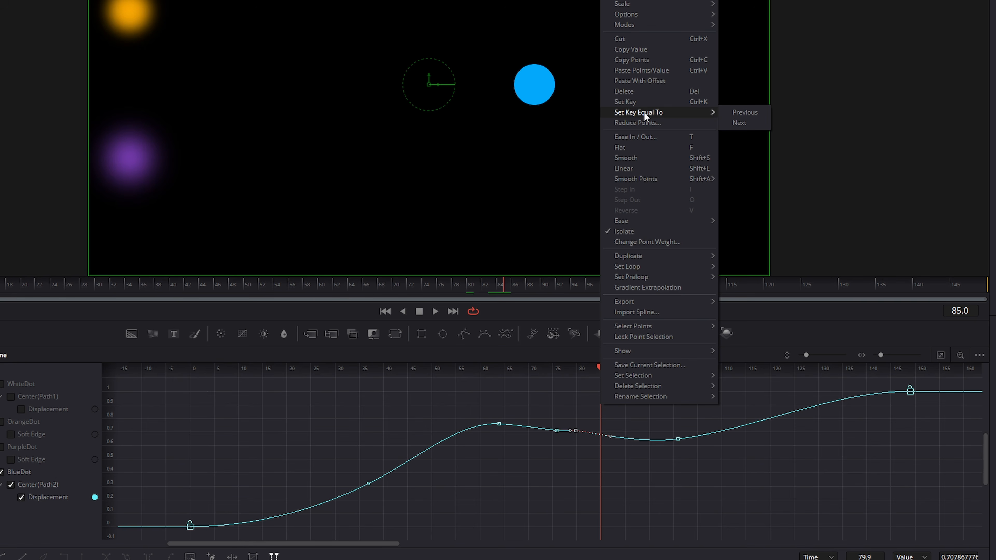
pyautogui.click(747, 121)
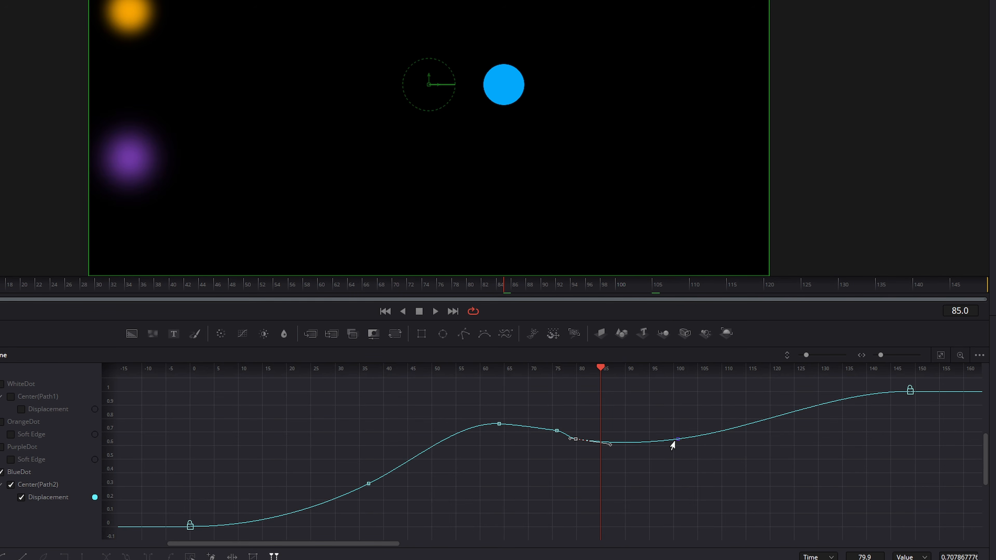
# Step: Turn on Ease In/Out and apply Flat to BlueDot's three keyframes between frames 64 and 80
pyautogui.rightClick(574, 377)
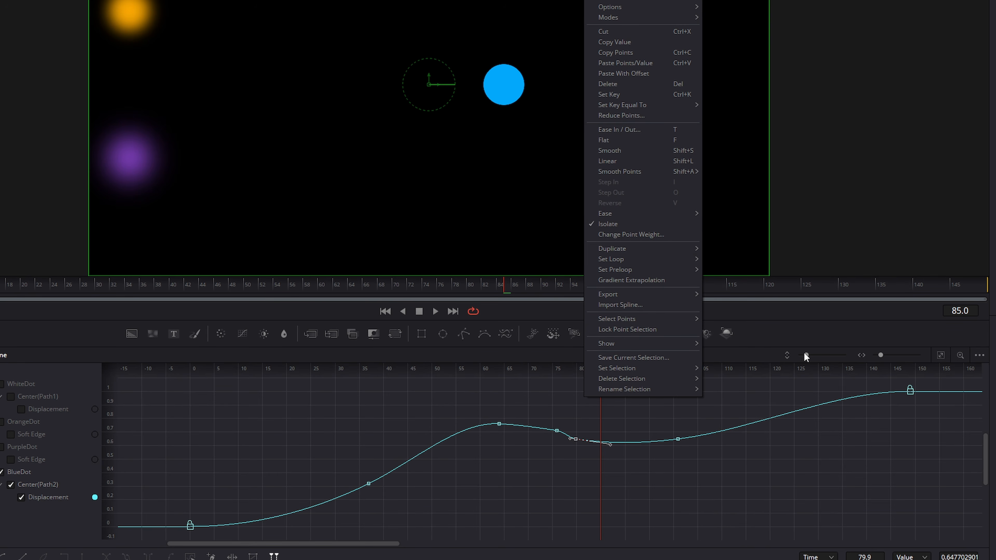
pyautogui.click(617, 131)
pyautogui.moveTo(475, 412); pyautogui.dragTo(614, 479)
pyautogui.rightClick(546, 412)
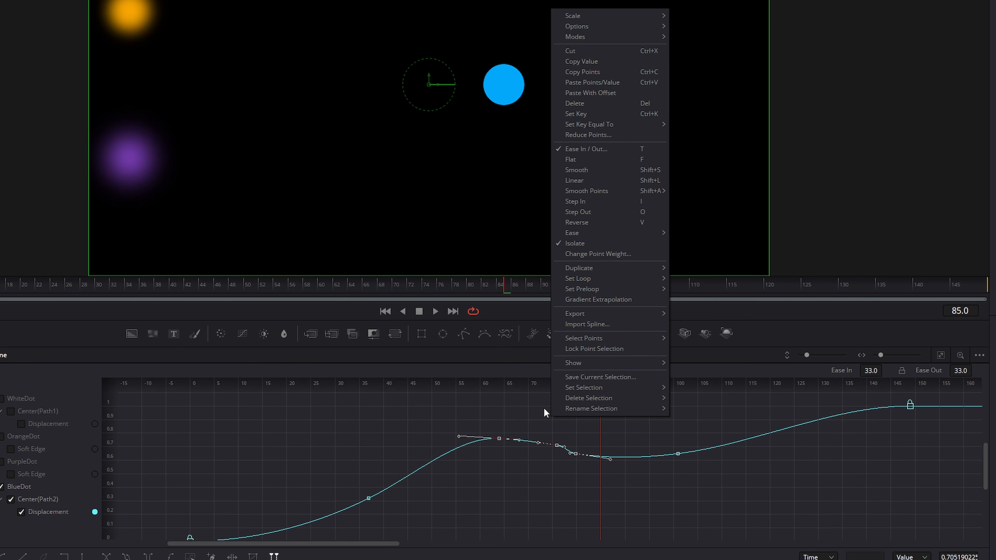
pyautogui.click(579, 159)
# Step: Look through the Ease presets and try the Change Point Weight command on BlueDot's curve
pyautogui.rightClick(495, 407)
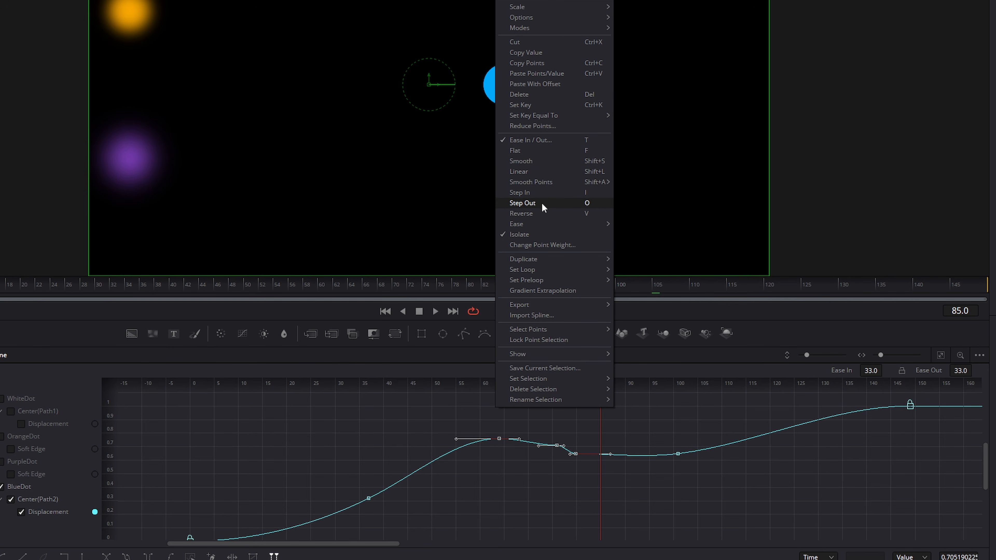
pyautogui.moveTo(523, 223)
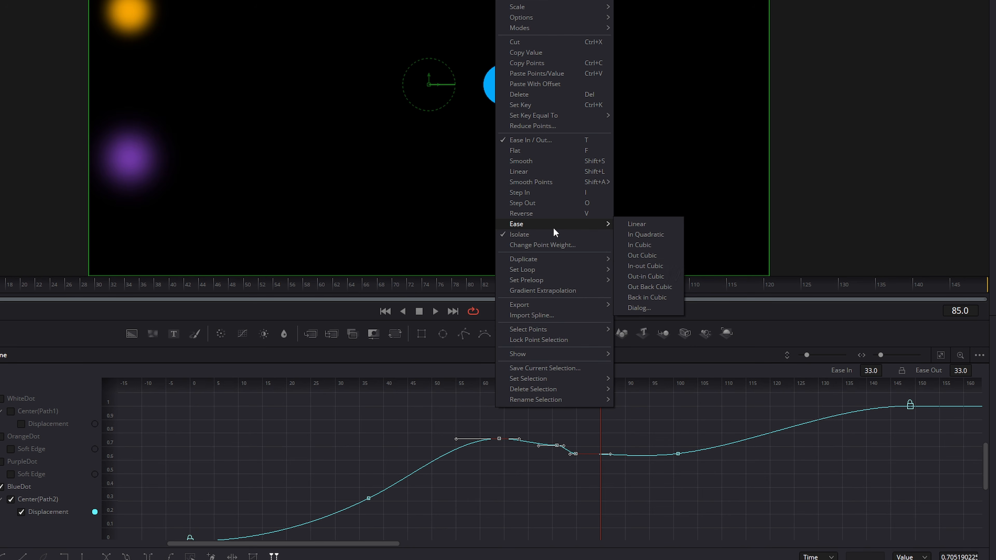
pyautogui.click(547, 245)
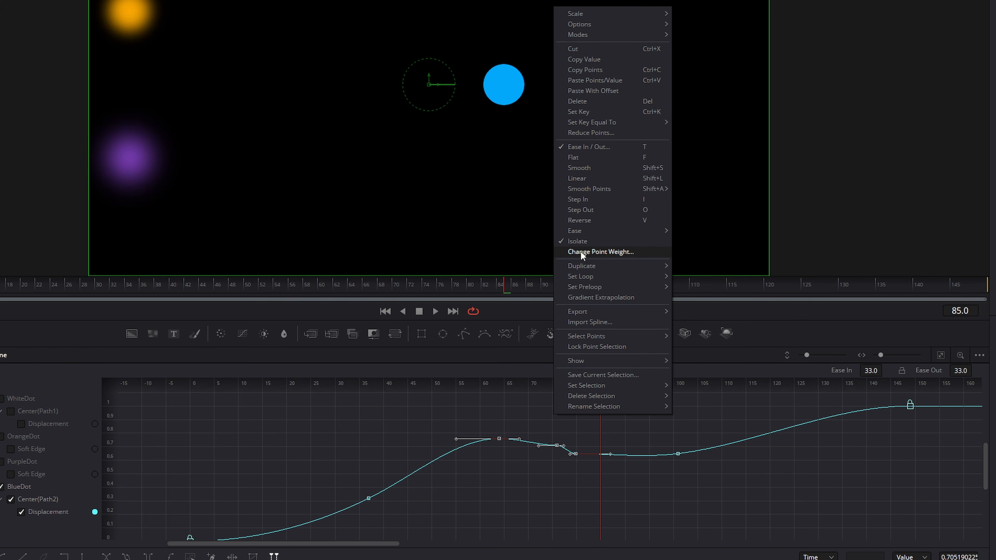
pyautogui.click(596, 252)
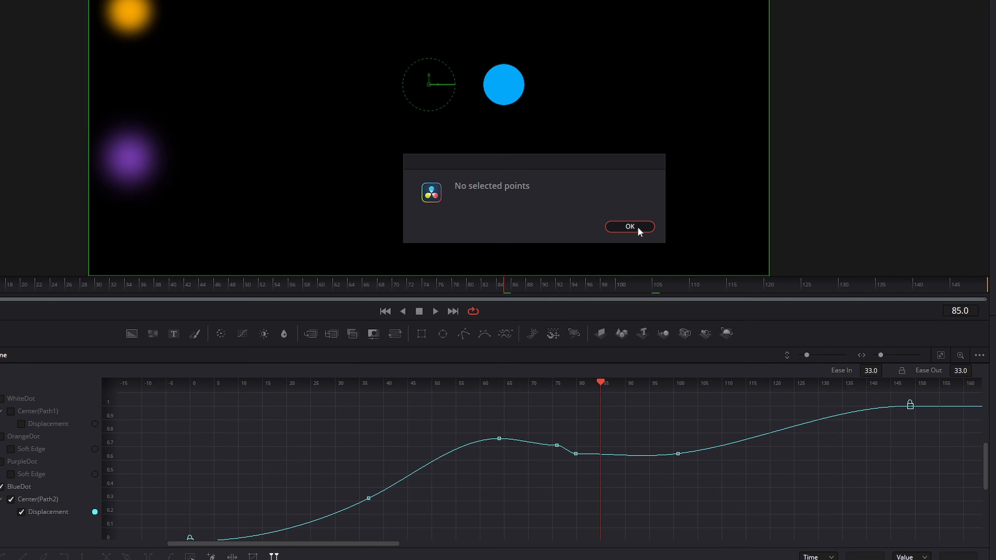
pyautogui.click(629, 227)
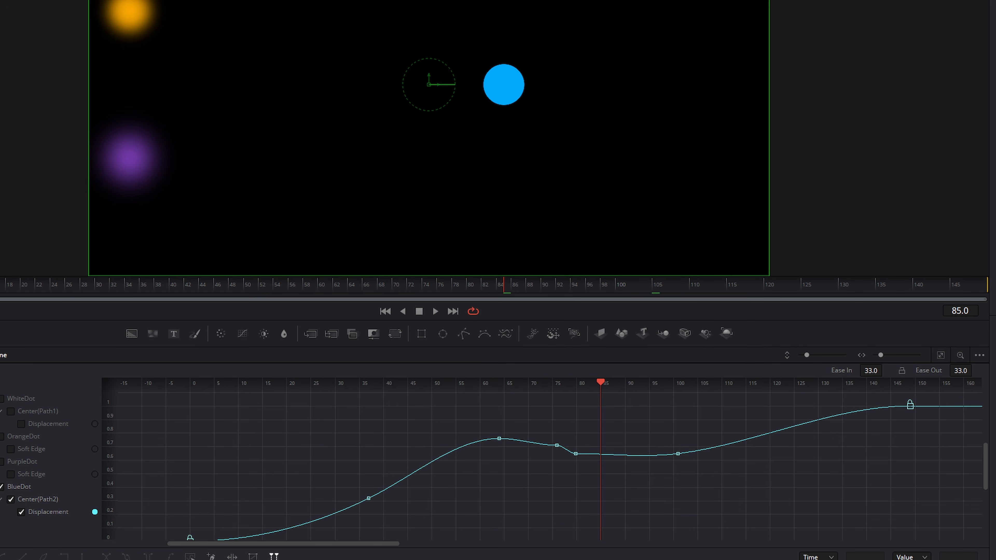
# Step: Narrow the Spline panel so that the dots' mask and background nodes are shown in the node graph
pyautogui.moveTo(0, 386); pyautogui.dragTo(89, 387)
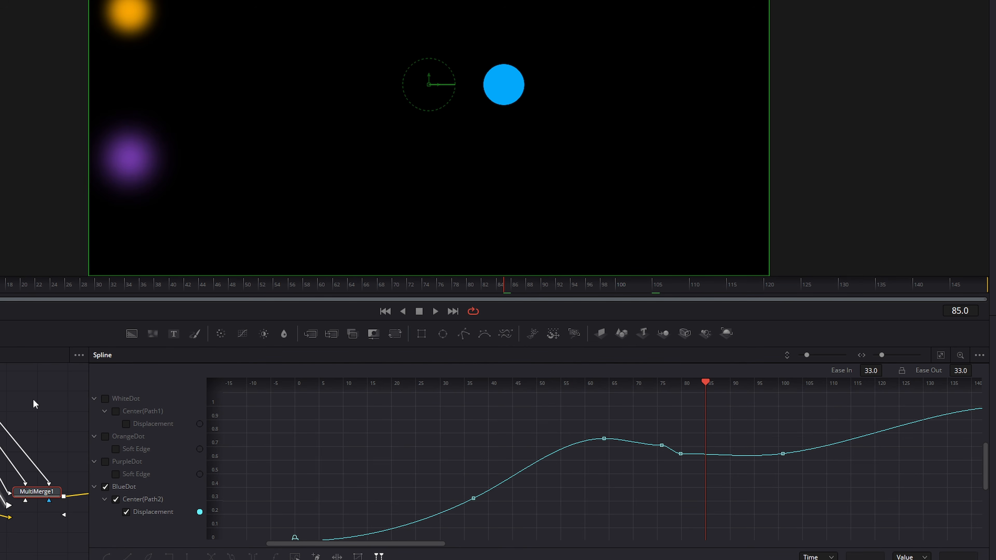
pyautogui.moveTo(33, 400); pyautogui.dragTo(78, 400)
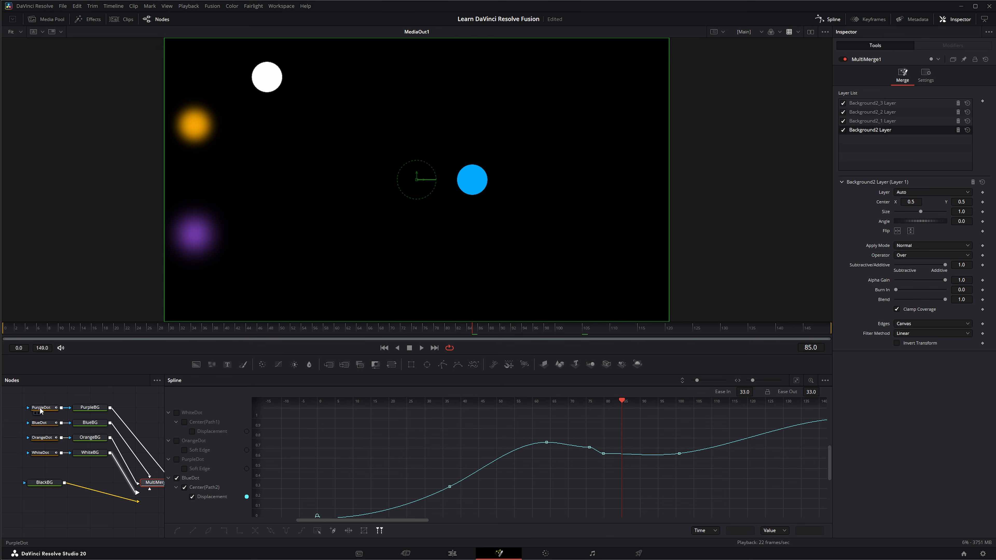
# Step: Select the PurpleDot node and delete all of its Soft Edge keyframes from the Spline editor
pyautogui.click(40, 409)
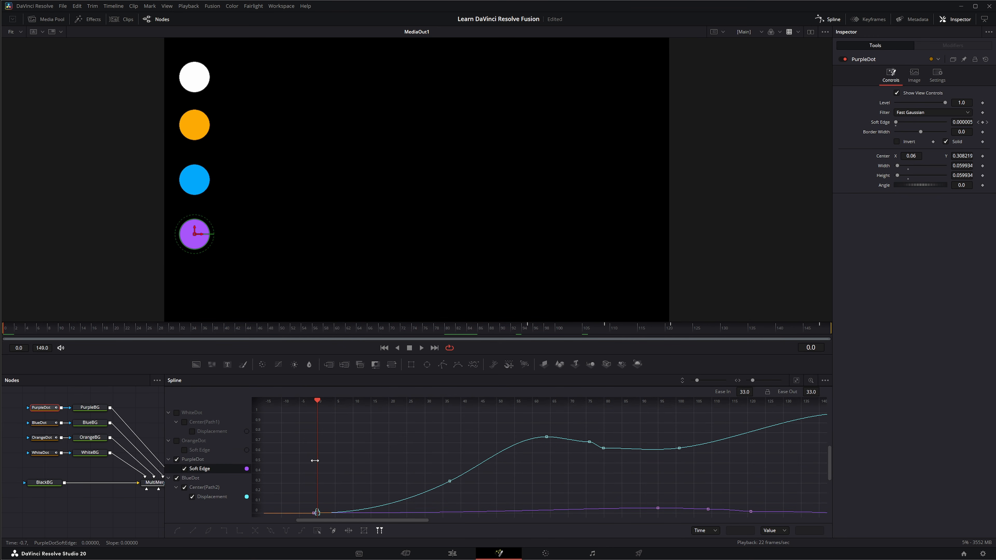
pyautogui.scroll(-2, 315, 461)
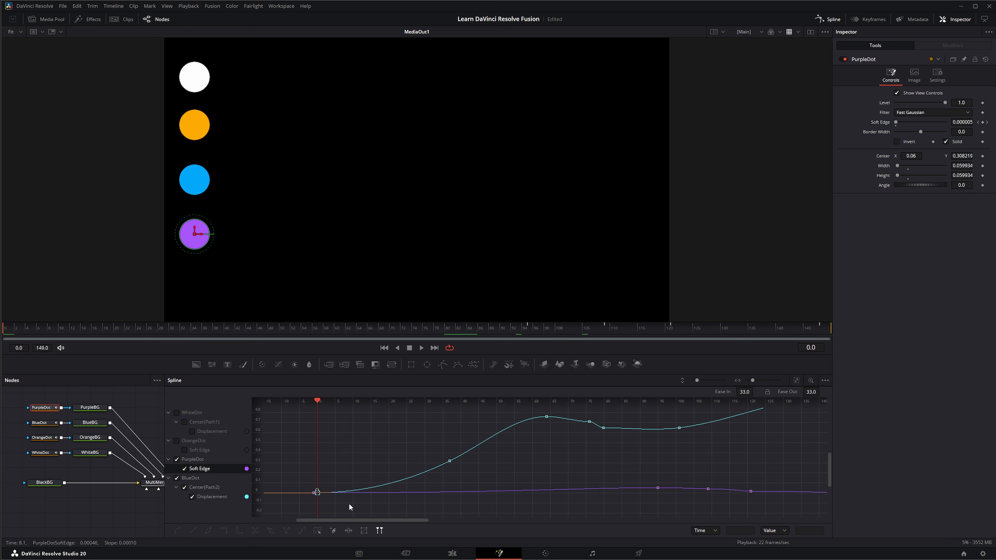
pyautogui.click(796, 380)
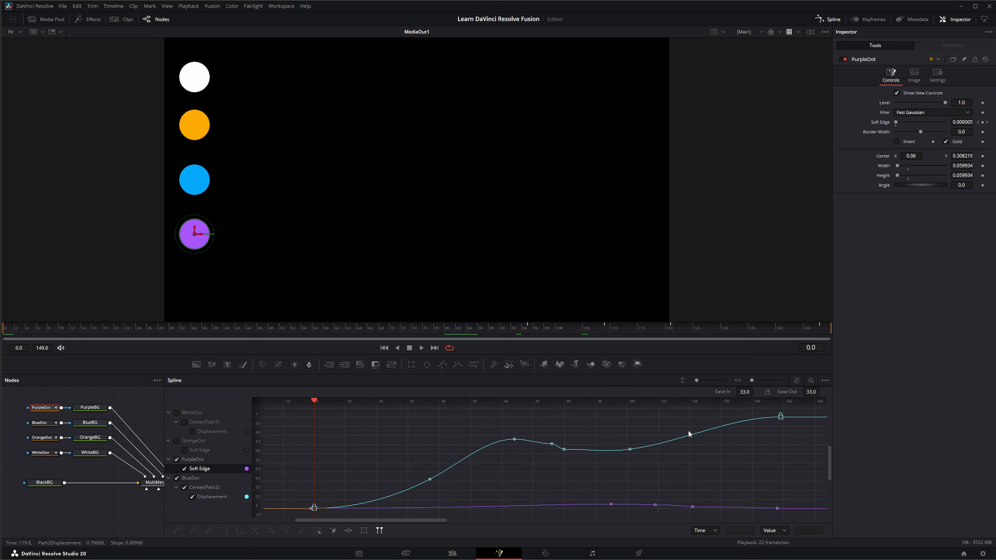
pyautogui.moveTo(354, 514); pyautogui.dragTo(800, 489)
pyautogui.press('Delete')
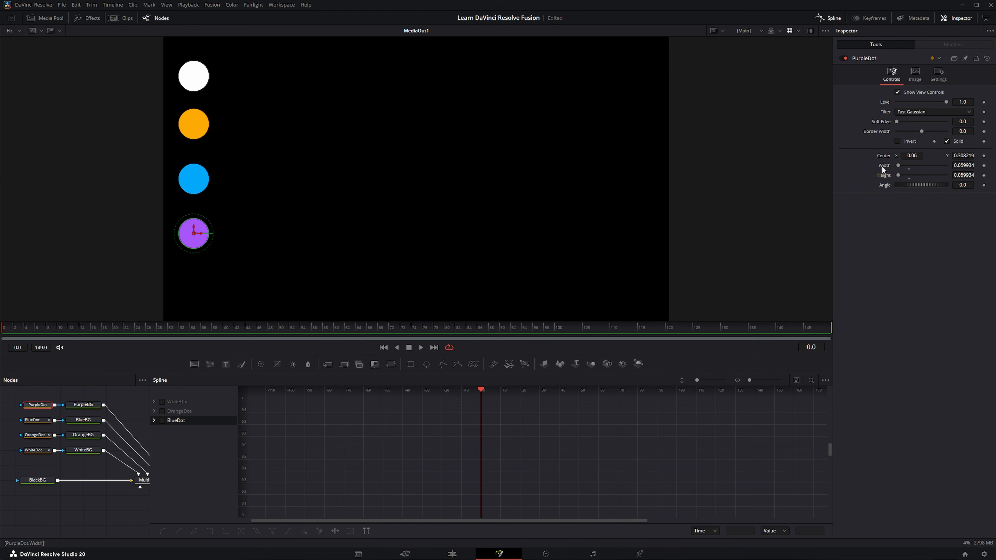
# Step: Apply the B-Spline modifier to PurpleDot's Soft Edge and shape it with a key at frame 149 and a point of 0.07 at frame 66
pyautogui.rightClick(879, 120)
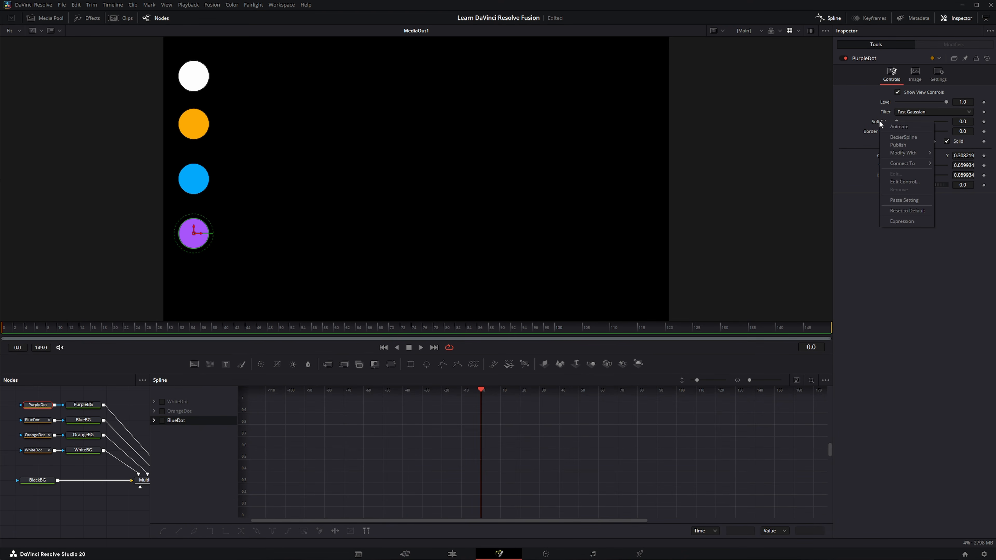
pyautogui.moveTo(898, 153)
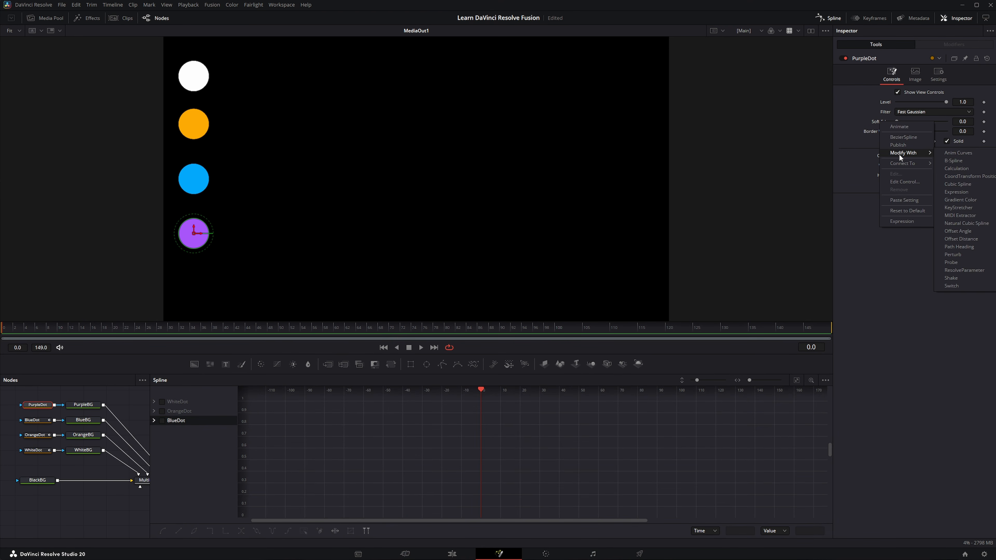
pyautogui.click(960, 160)
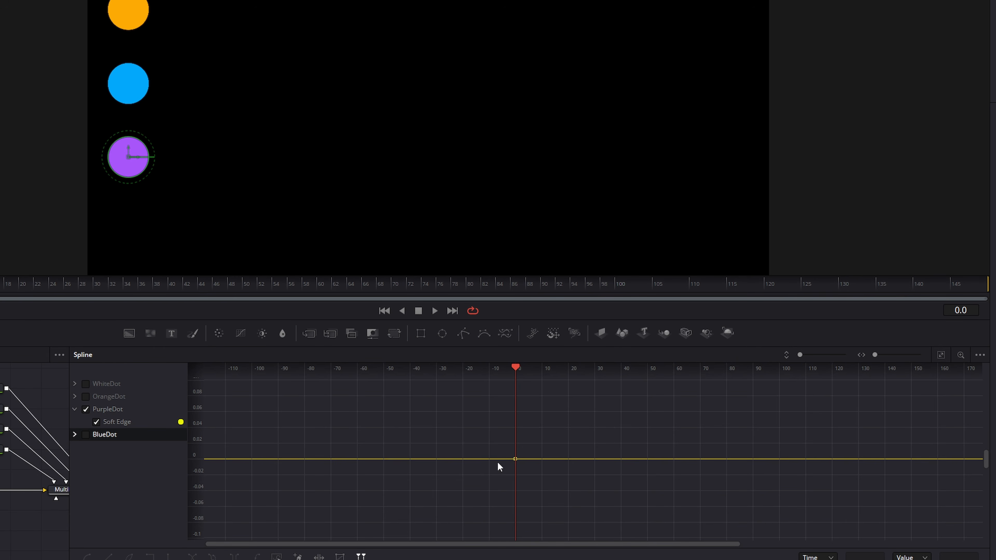
pyautogui.click(452, 311)
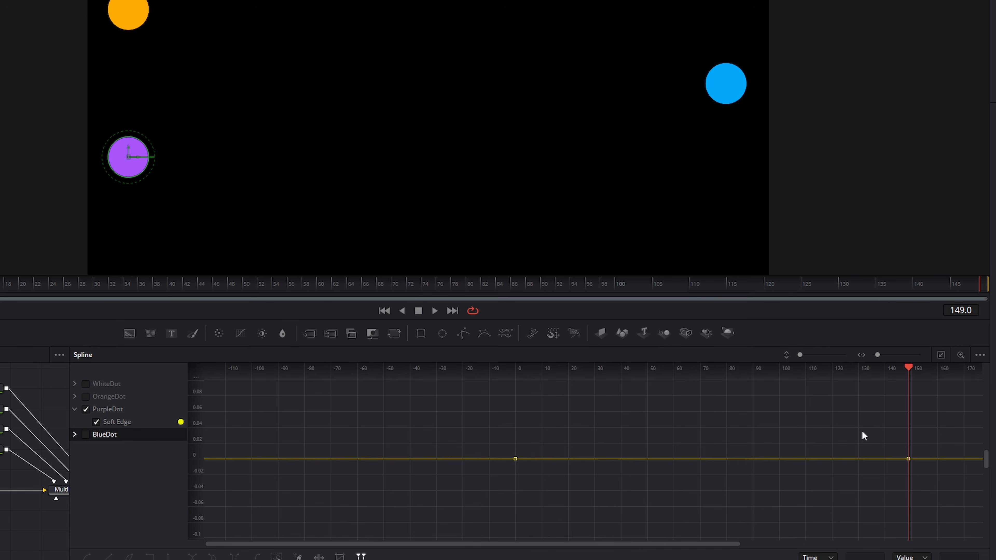
pyautogui.moveTo(677, 458); pyautogui.dragTo(690, 409)
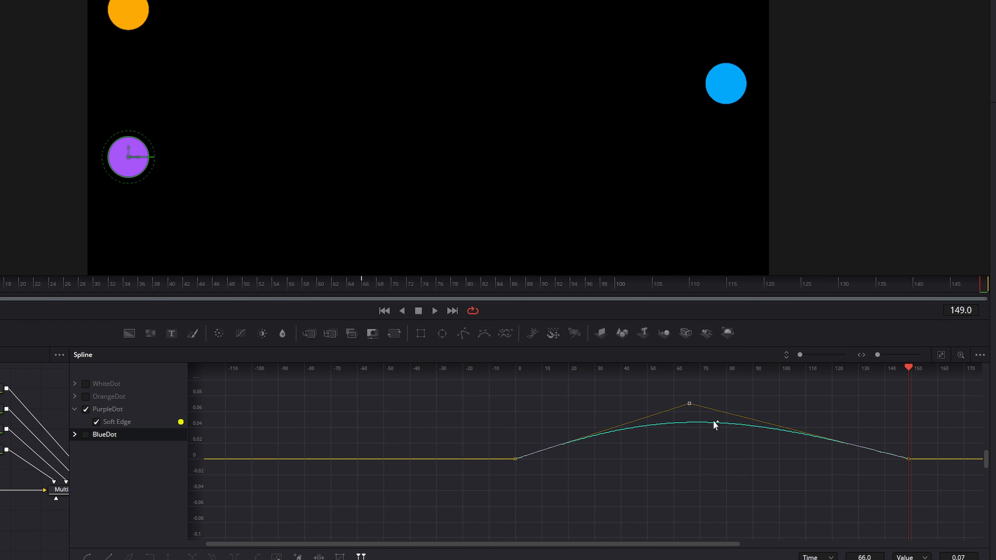
# Step: Lower the weight of PurpleDot's point at frame 66 to 0.88 with Change Point Weight, and reduce it further directly in the graph
pyautogui.rightClick(678, 405)
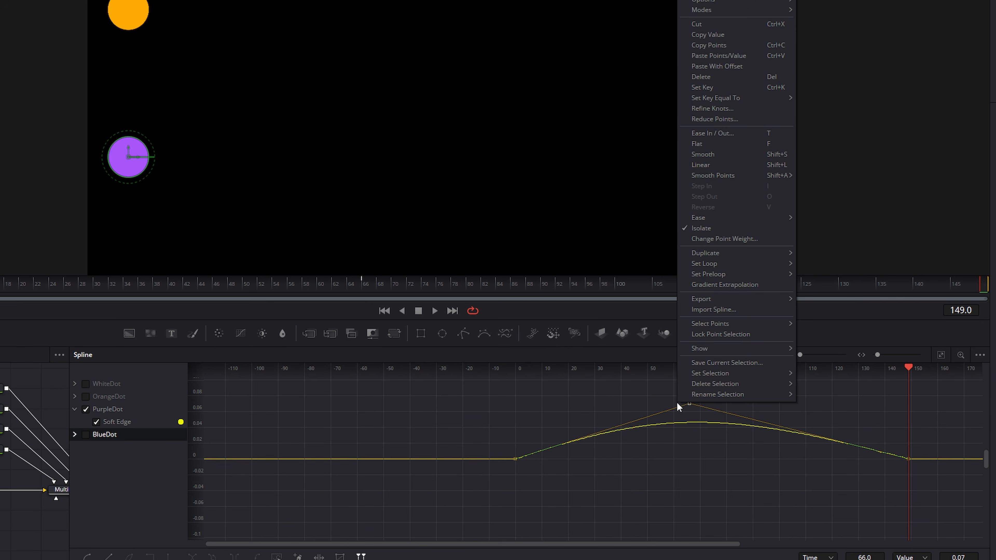
pyautogui.click(727, 240)
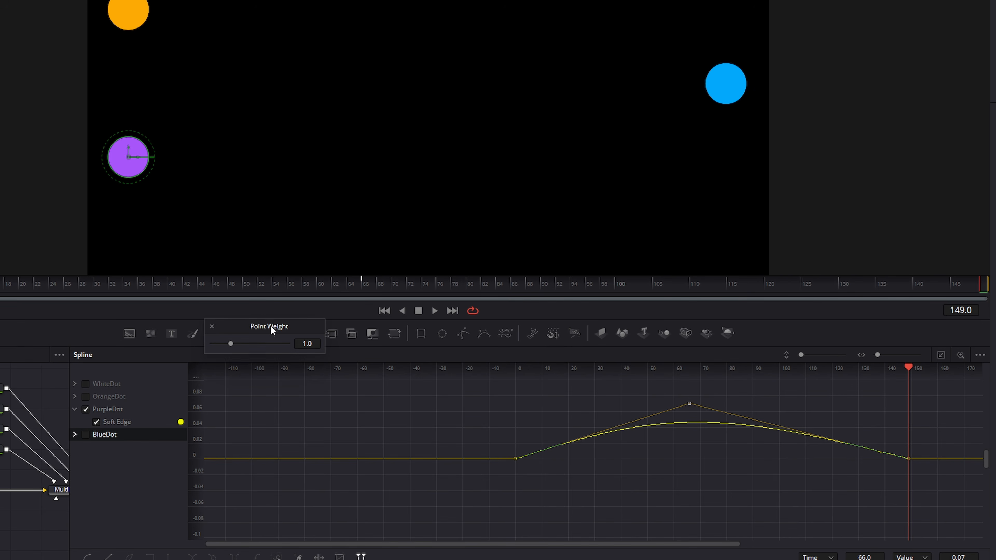
pyautogui.moveTo(272, 324); pyautogui.dragTo(457, 394)
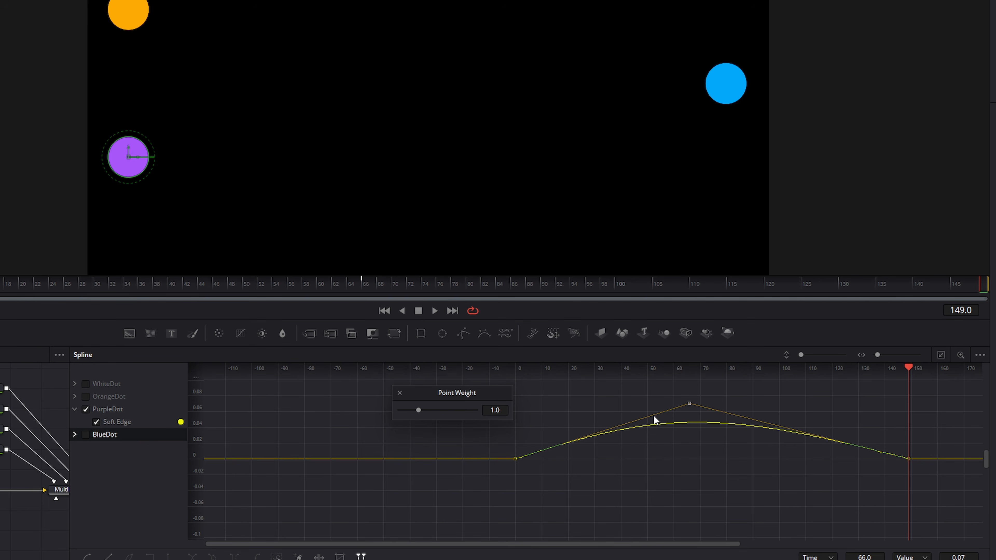
pyautogui.moveTo(420, 408)
pyautogui.mouseDown()
pyautogui.moveTo(440, 411)
pyautogui.moveTo(418, 413)
pyautogui.mouseUp()
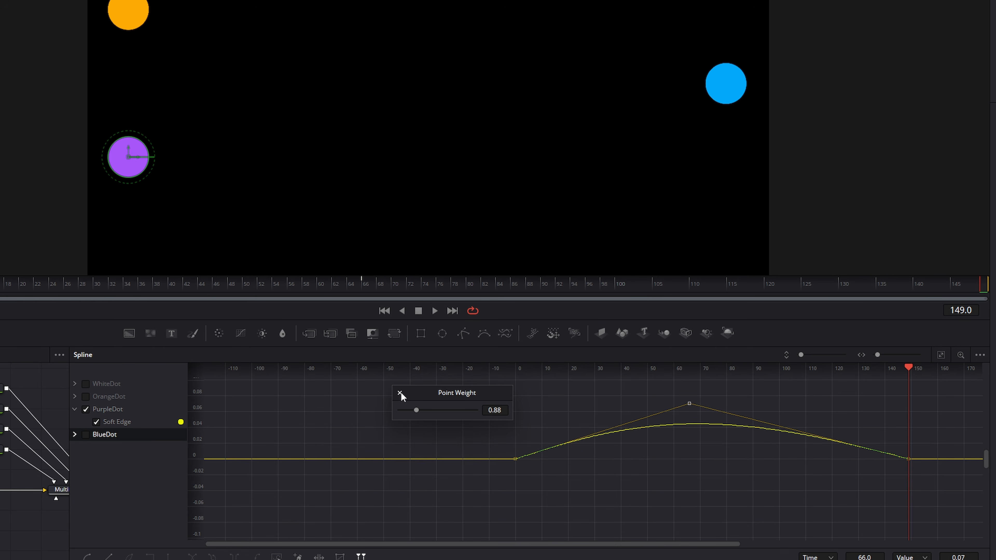
pyautogui.click(399, 394)
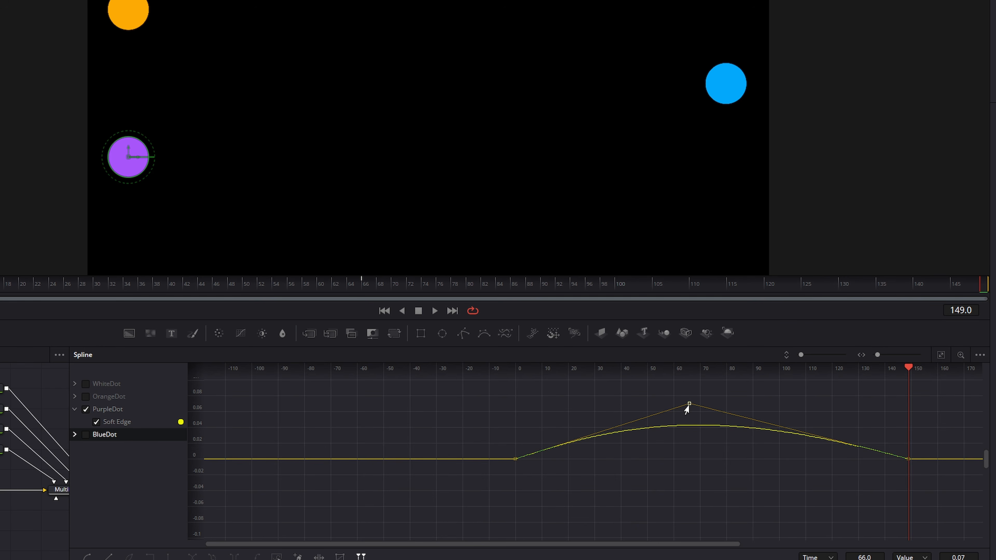
pyautogui.moveTo(688, 405); pyautogui.dragTo(710, 414)
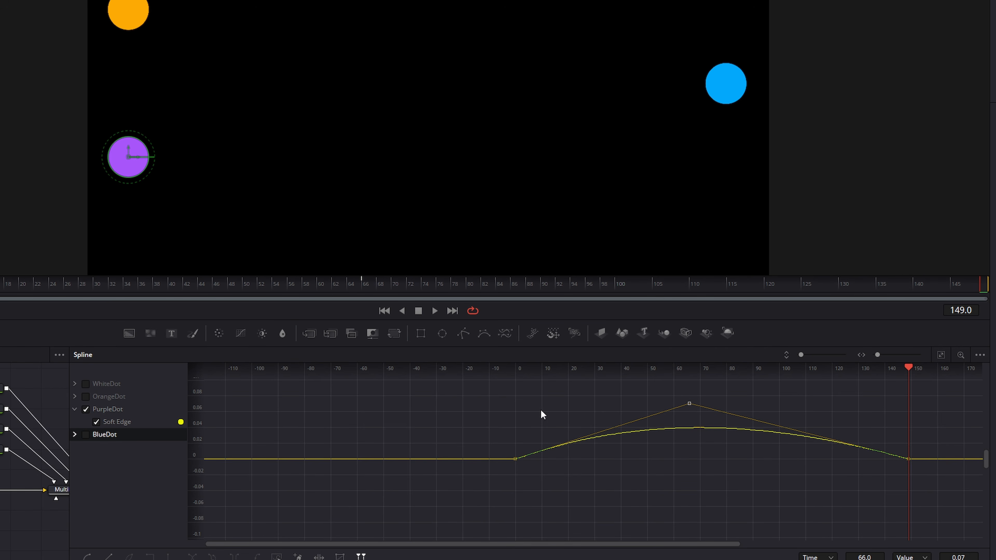
# Step: Select all points on PurpleDot's Soft Edge curve
pyautogui.rightClick(532, 407)
pyautogui.moveTo(582, 262)
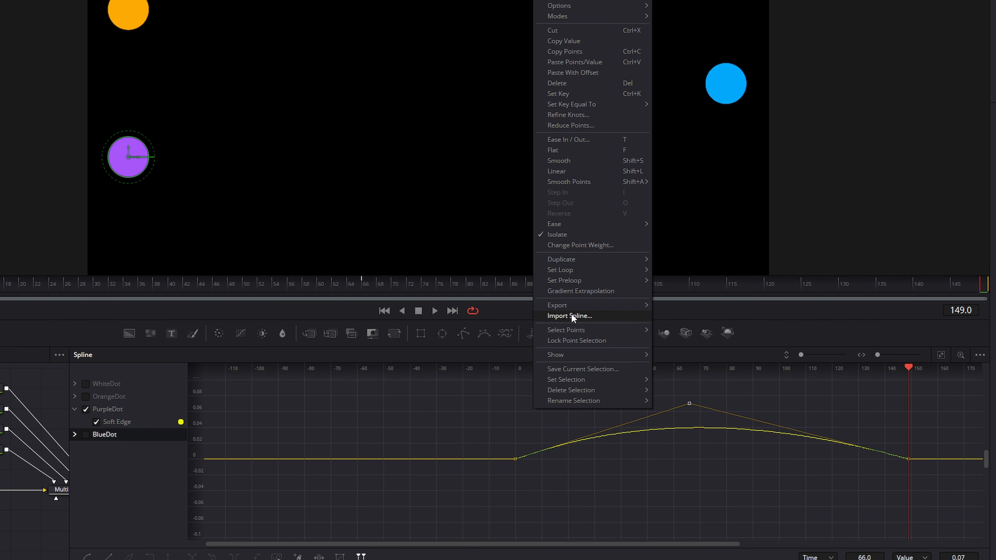
pyautogui.moveTo(575, 331)
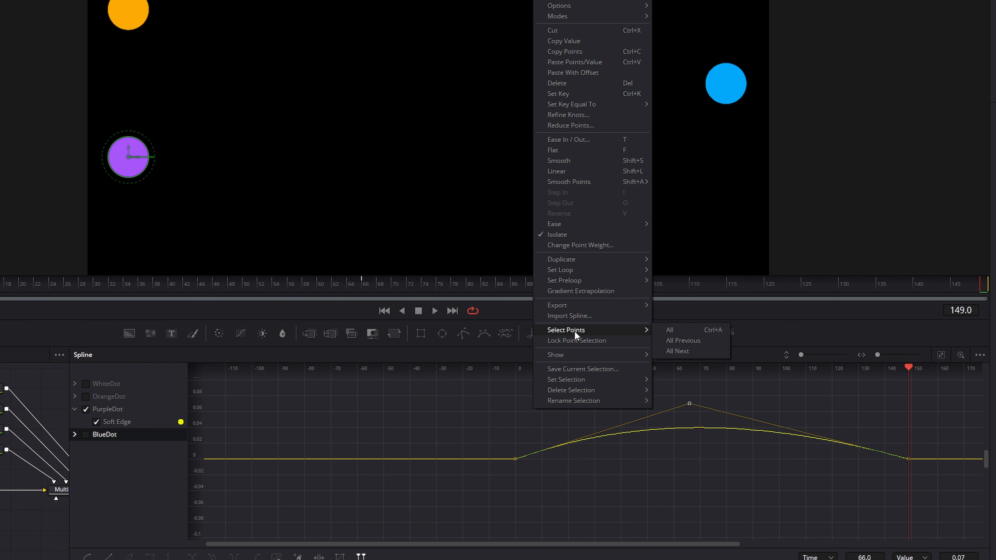
pyautogui.click(679, 332)
# Step: Hide the key points on PurpleDot's curve and show them again
pyautogui.rightClick(532, 400)
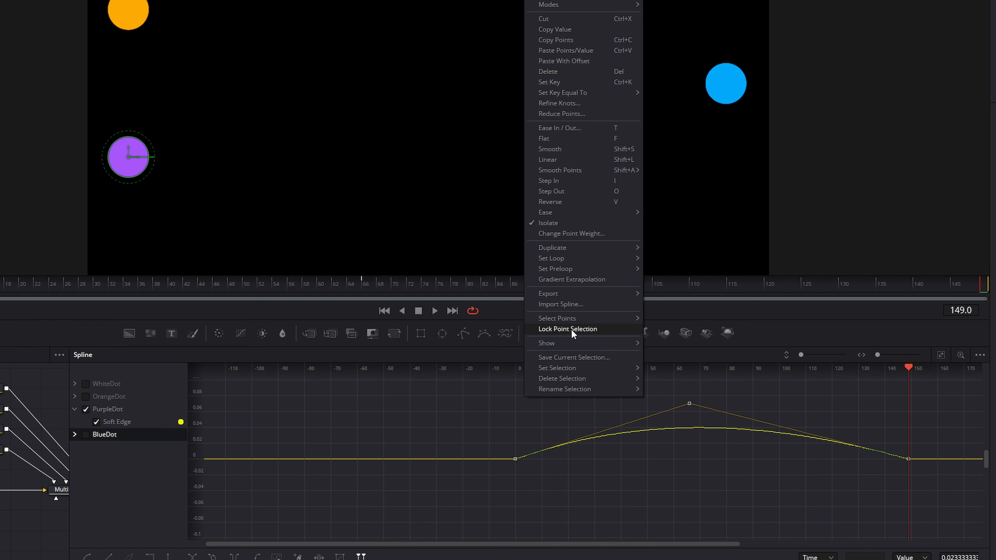
pyautogui.moveTo(554, 344)
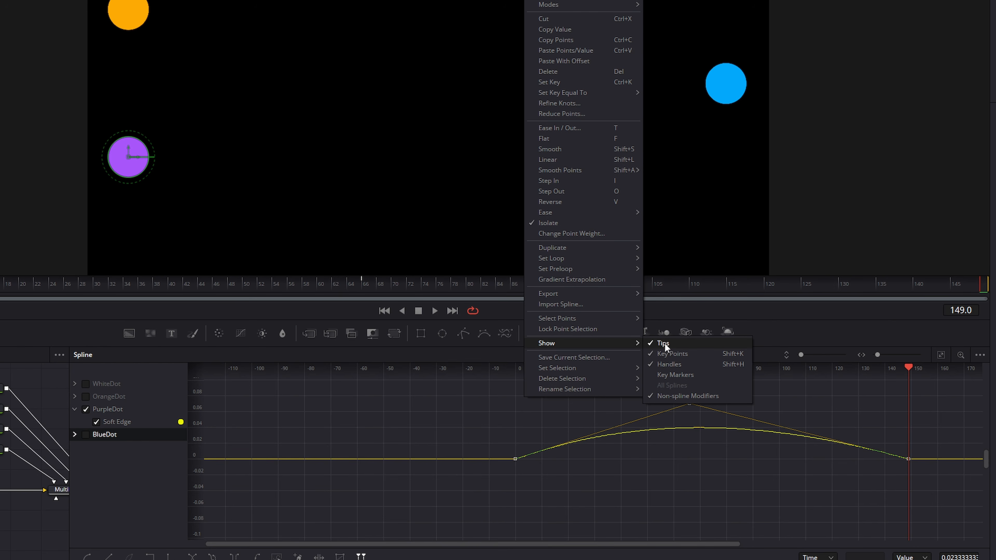
pyautogui.click(672, 356)
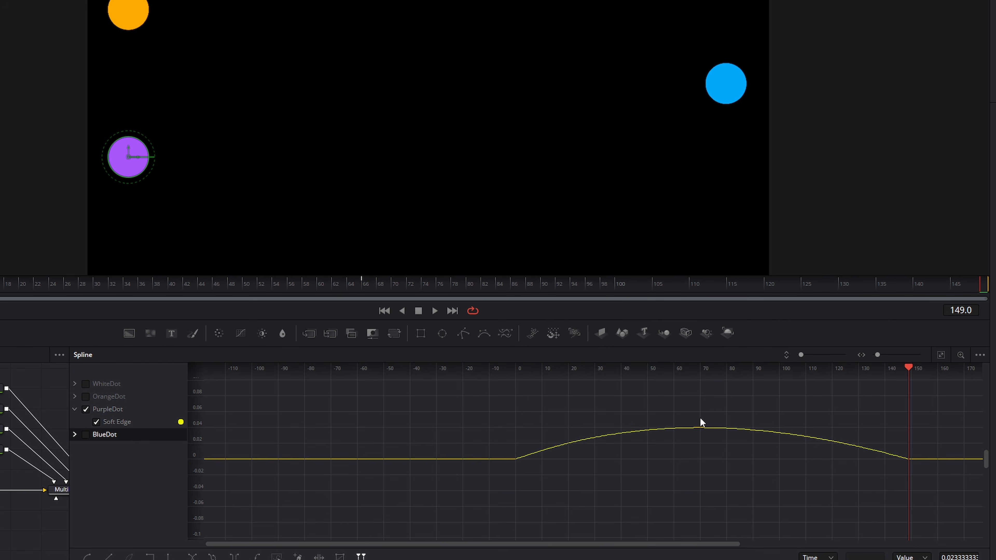
pyautogui.rightClick(622, 406)
pyautogui.moveTo(652, 353)
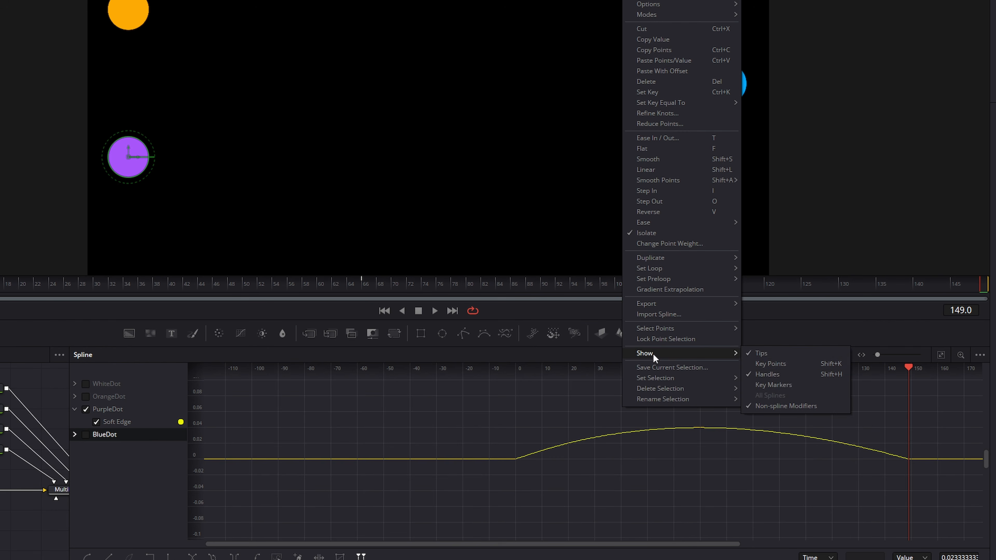
pyautogui.click(758, 364)
# Step: Turn off the display of handles in the Spline editor
pyautogui.rightClick(576, 406)
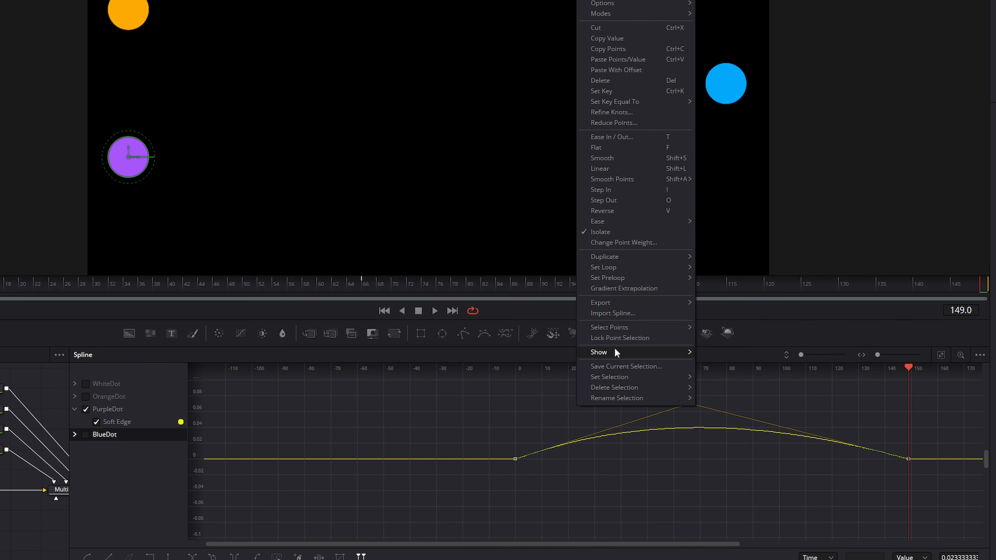
pyautogui.moveTo(616, 352)
pyautogui.click(728, 373)
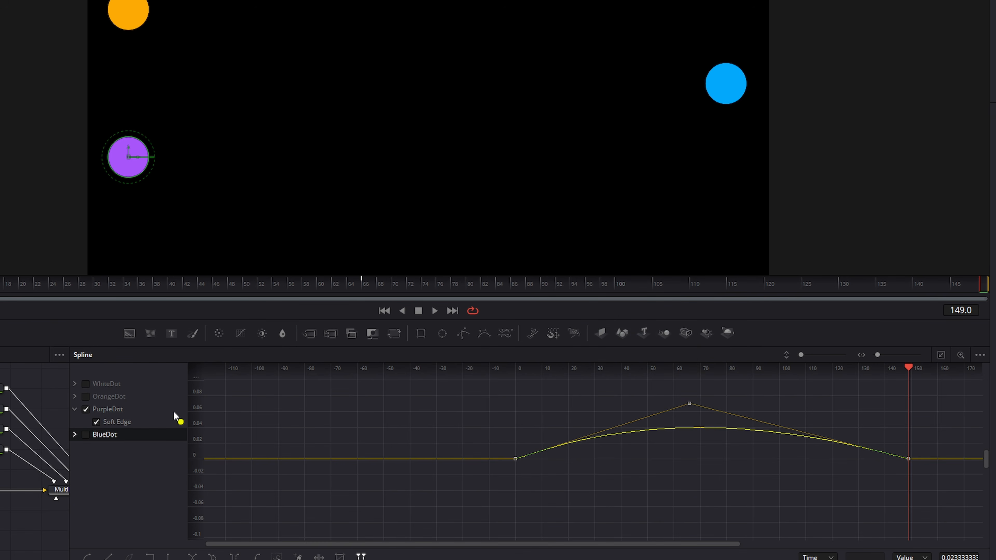
# Step: Display OrangeDot's curve alongside PurpleDot's and select its low-value keyframes between about frames 27 and 52
pyautogui.click(109, 396)
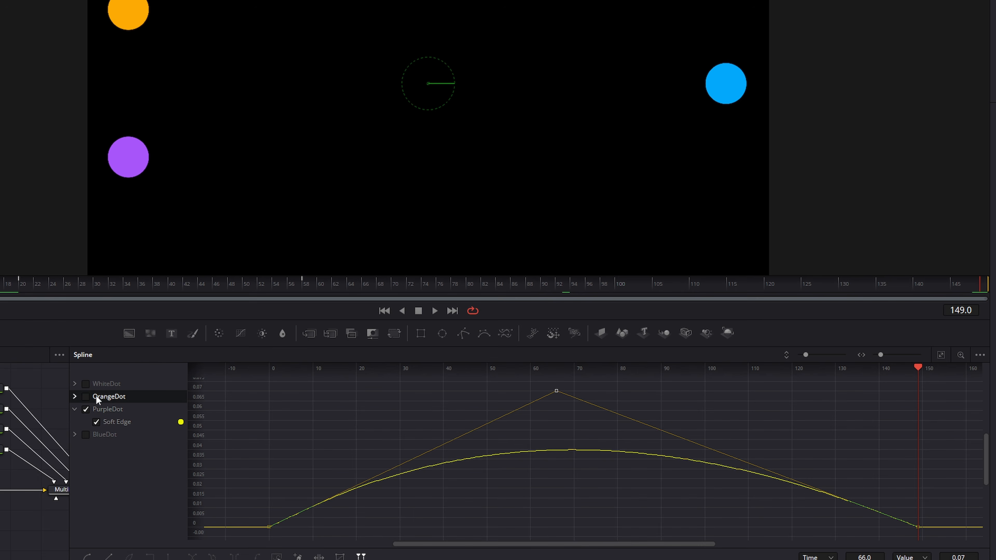
pyautogui.click(86, 396)
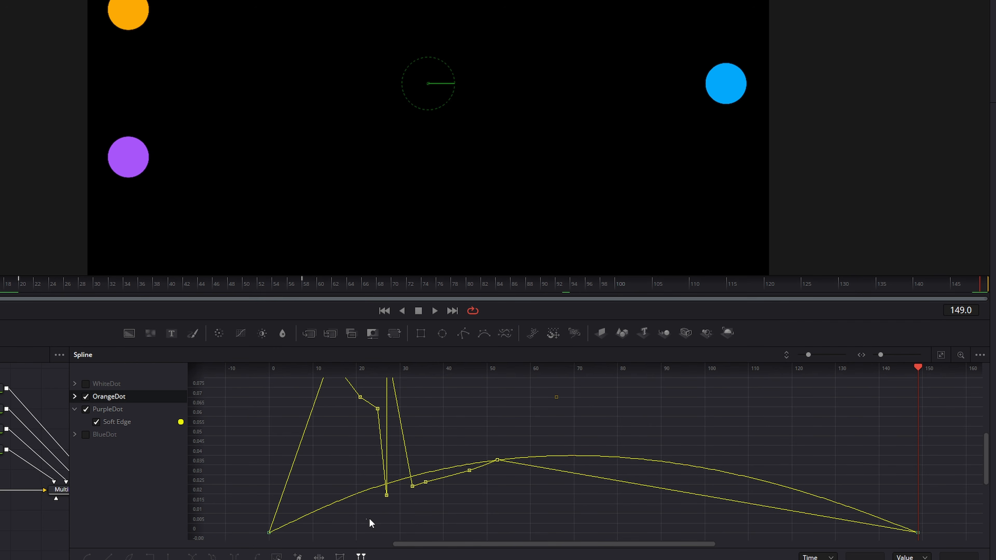
pyautogui.moveTo(364, 518); pyautogui.dragTo(576, 426)
# Step: Turn on the display of handles and set the incoming handle of OrangeDot's keyframe near frame 33 upright
pyautogui.rightClick(434, 435)
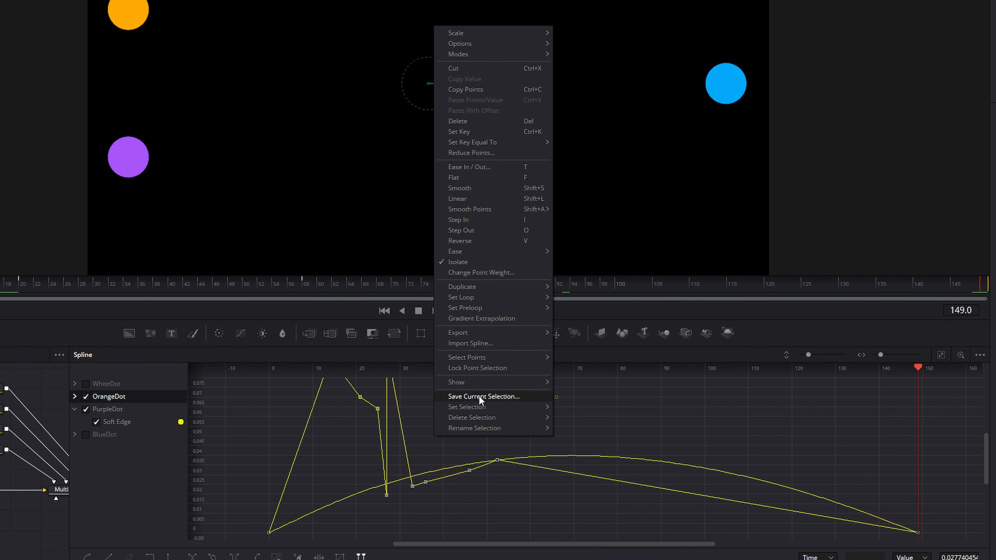
pyautogui.moveTo(474, 382)
pyautogui.click(587, 408)
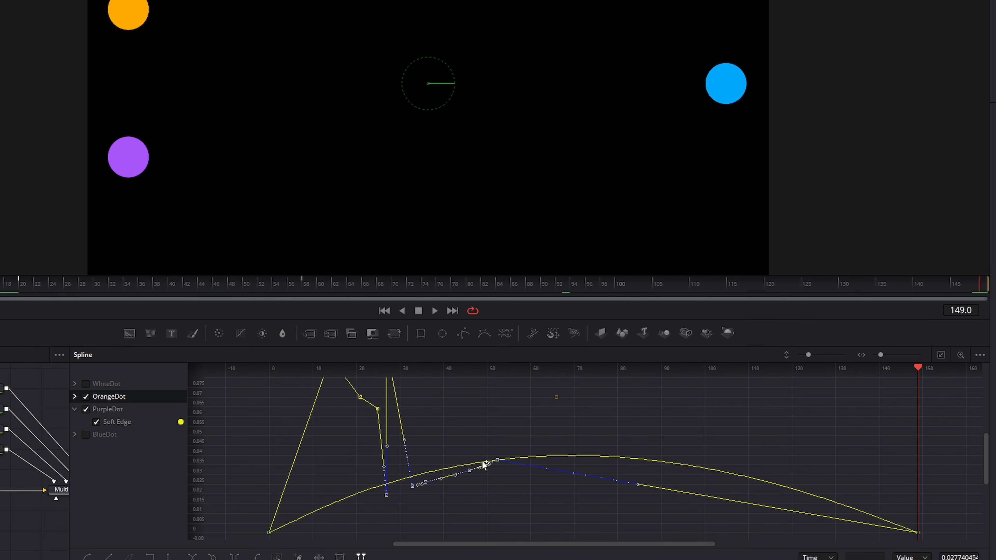
pyautogui.moveTo(403, 441); pyautogui.dragTo(412, 444)
# Step: Hide the handles of OrangeDot's selected keyframes and show them again
pyautogui.rightClick(430, 436)
pyautogui.moveTo(509, 382)
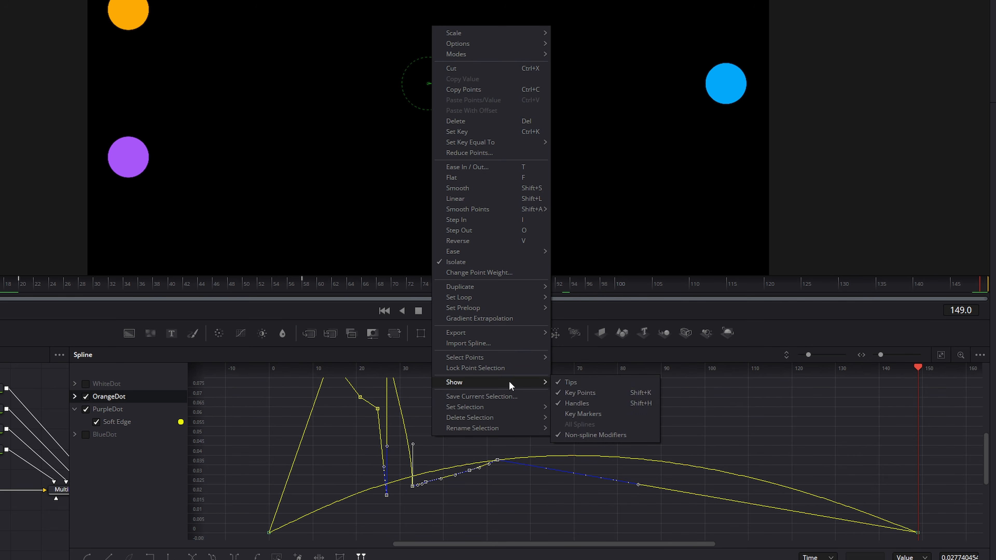
pyautogui.click(577, 404)
pyautogui.rightClick(496, 431)
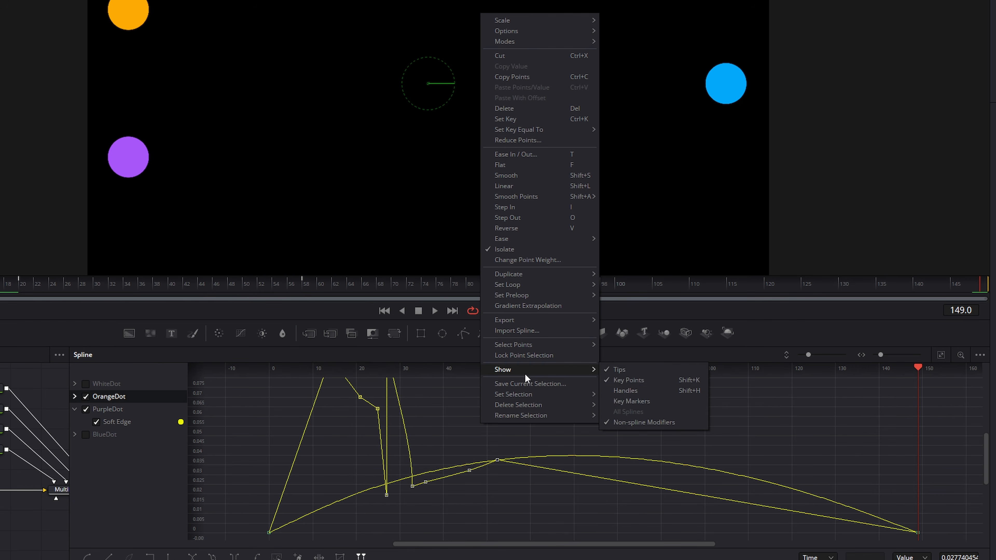
pyautogui.click(634, 391)
# Step: Show the key markers for the OrangeDot and PurpleDot curves and hide them again
pyautogui.rightClick(463, 426)
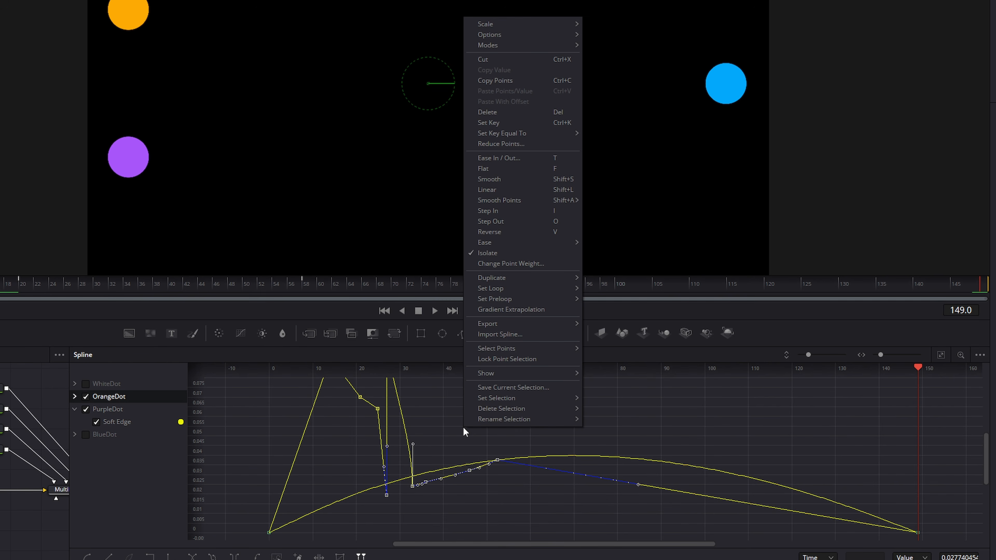
pyautogui.moveTo(508, 373)
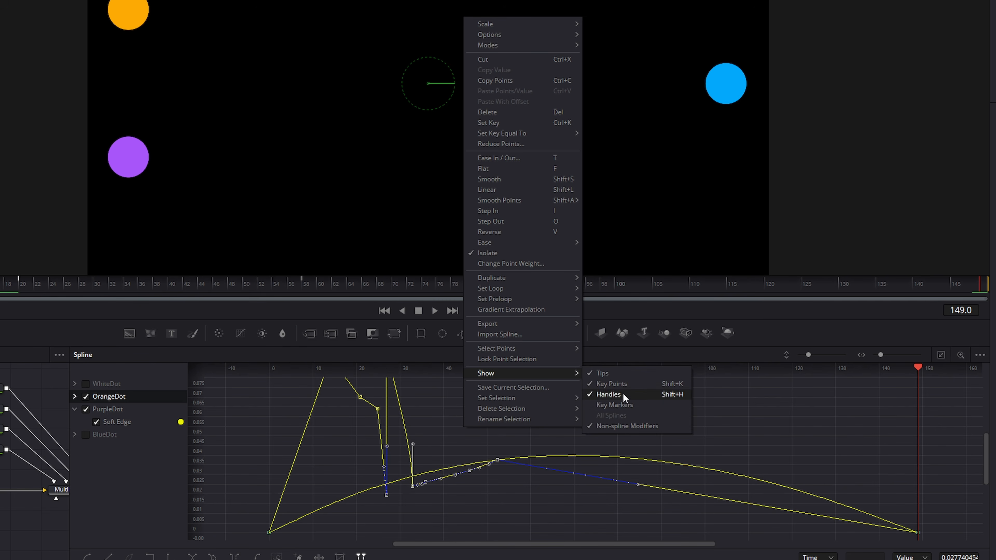
pyautogui.click(615, 404)
pyautogui.click(401, 382)
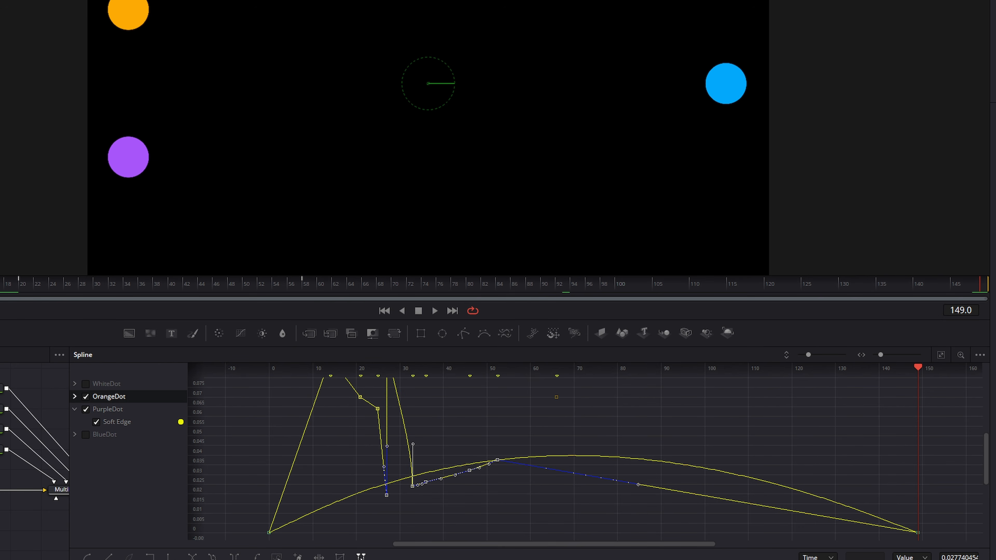
pyautogui.rightClick(440, 415)
pyautogui.moveTo(545, 381)
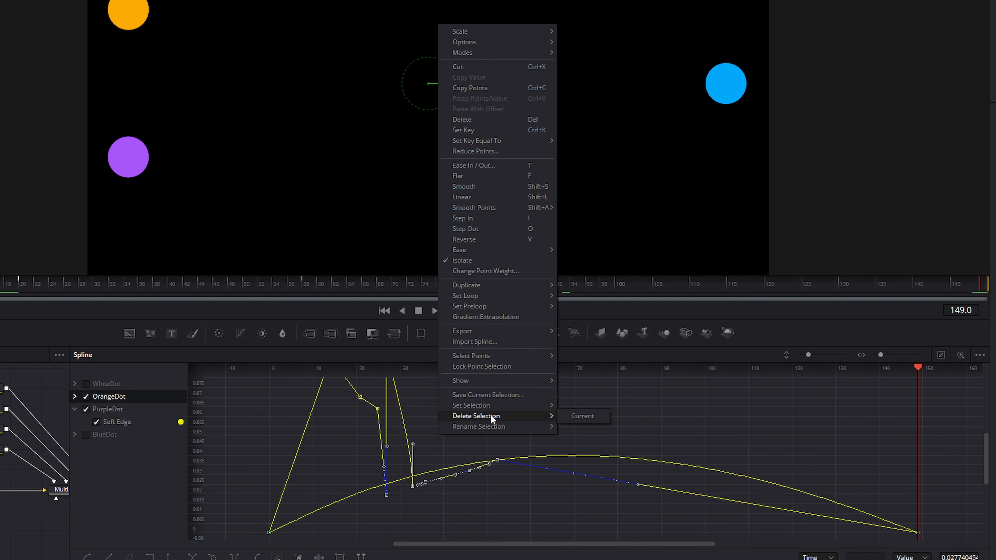
# Step: Look at the Delete Selection and Rename Selection commands, and deselect OrangeDot's keyframes
pyautogui.moveTo(490, 427)
pyautogui.press('Escape')
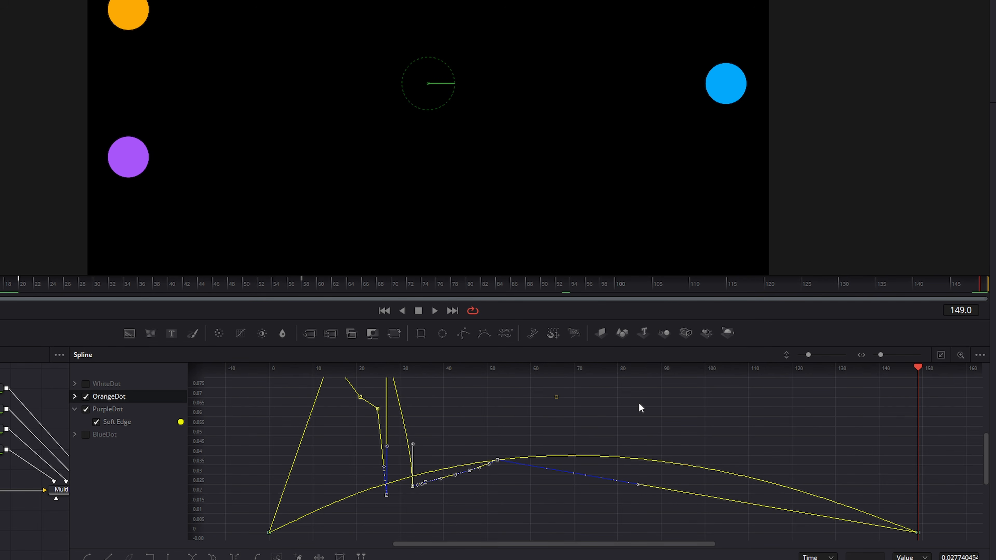
pyautogui.click(639, 403)
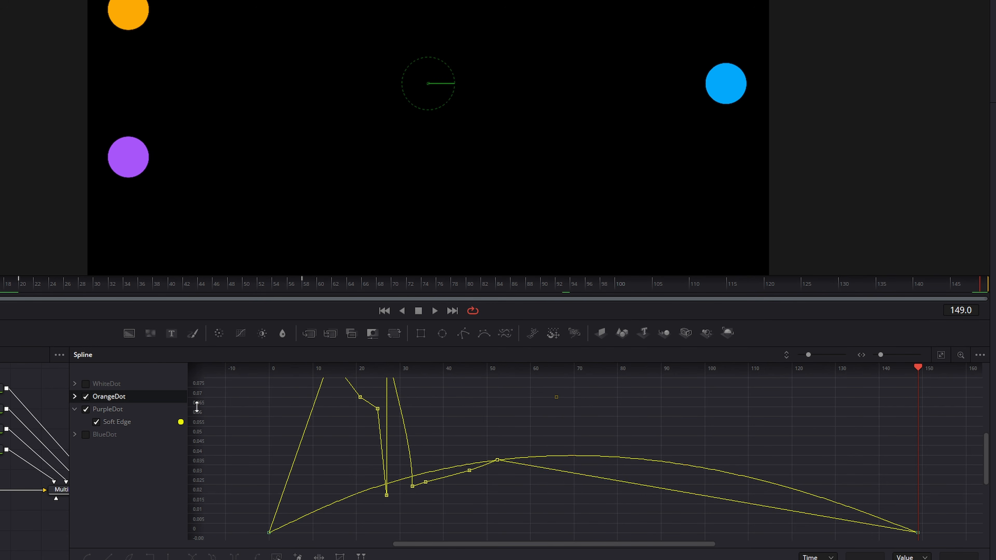